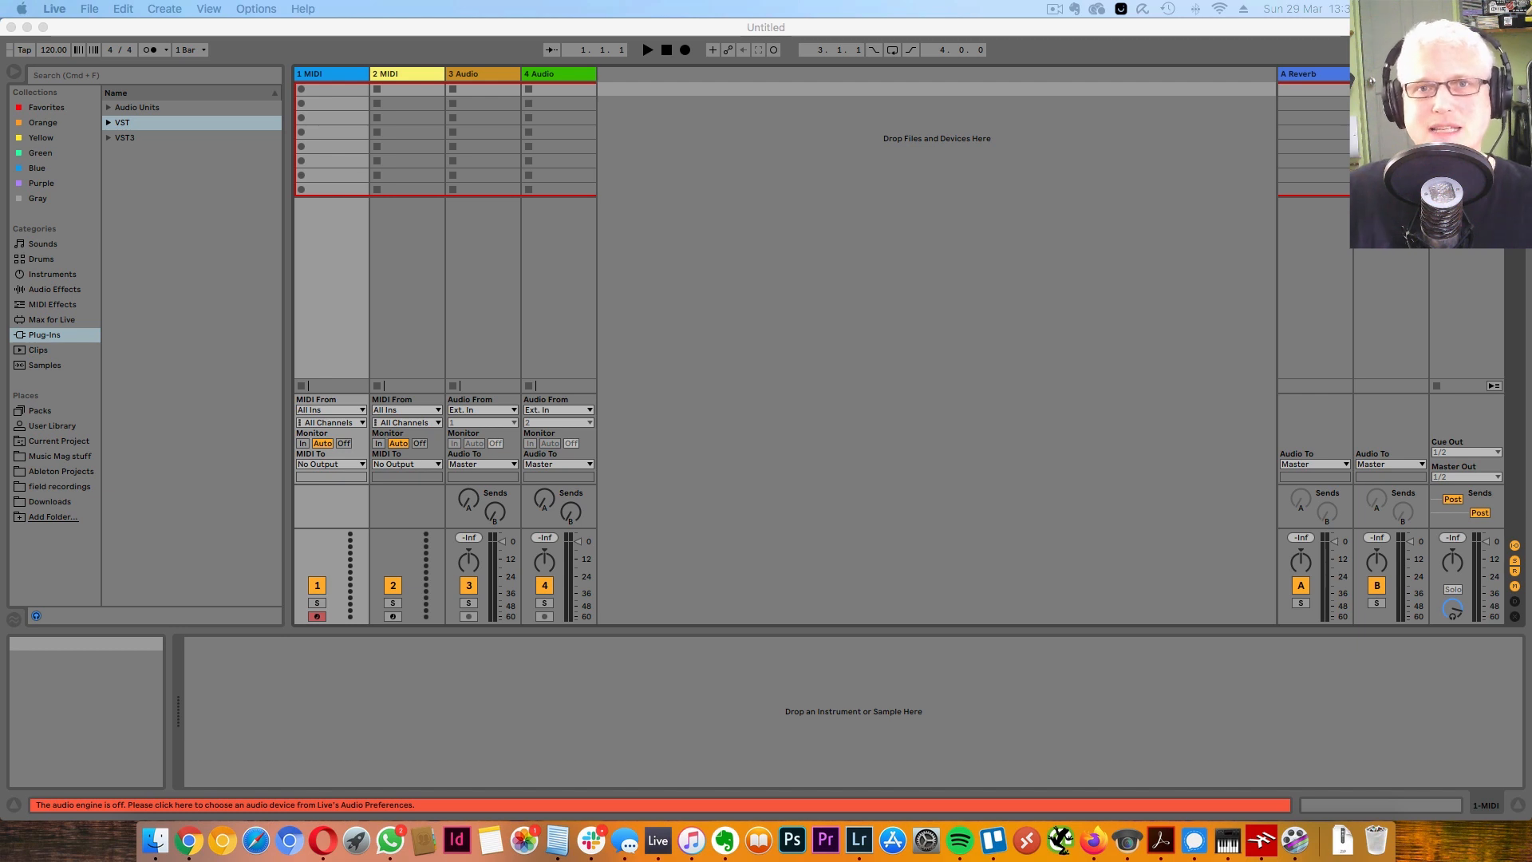
Step: Create a new Live Set to start from an empty project
left_click(781, 289)
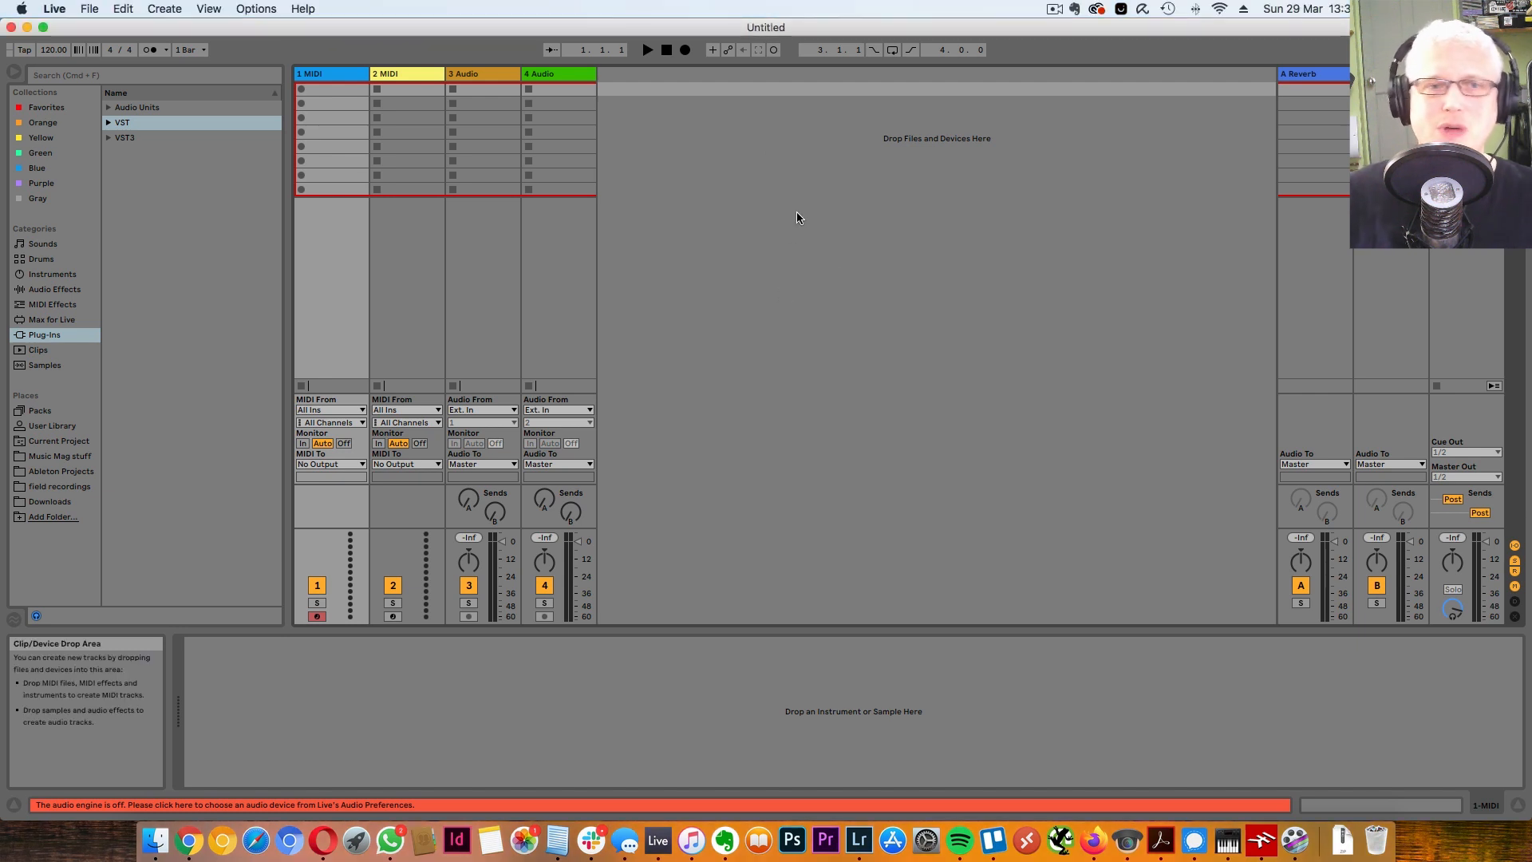
left_click(91, 13)
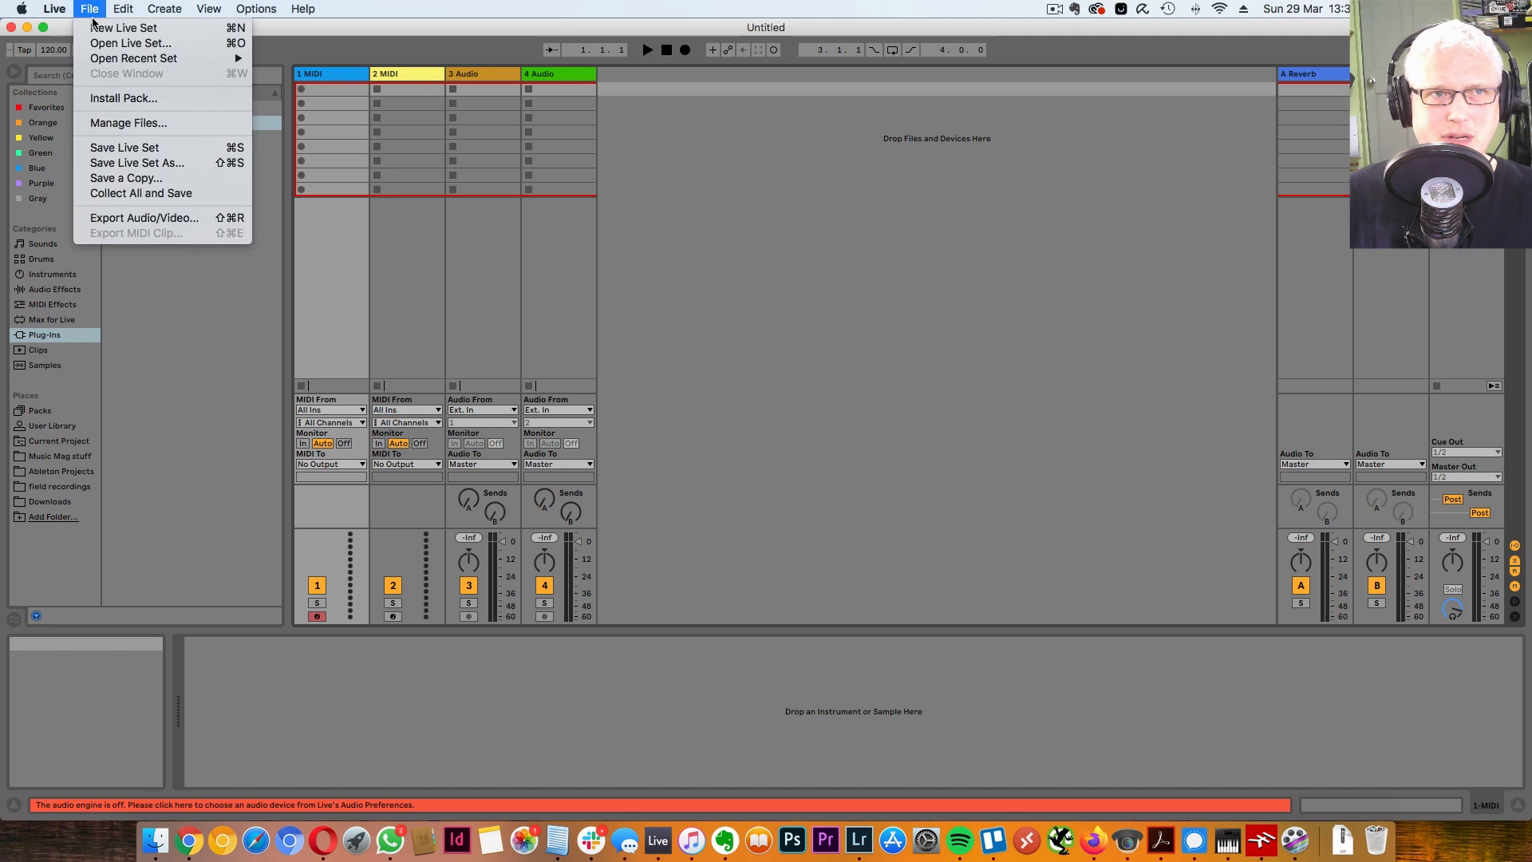
left_click(96, 26)
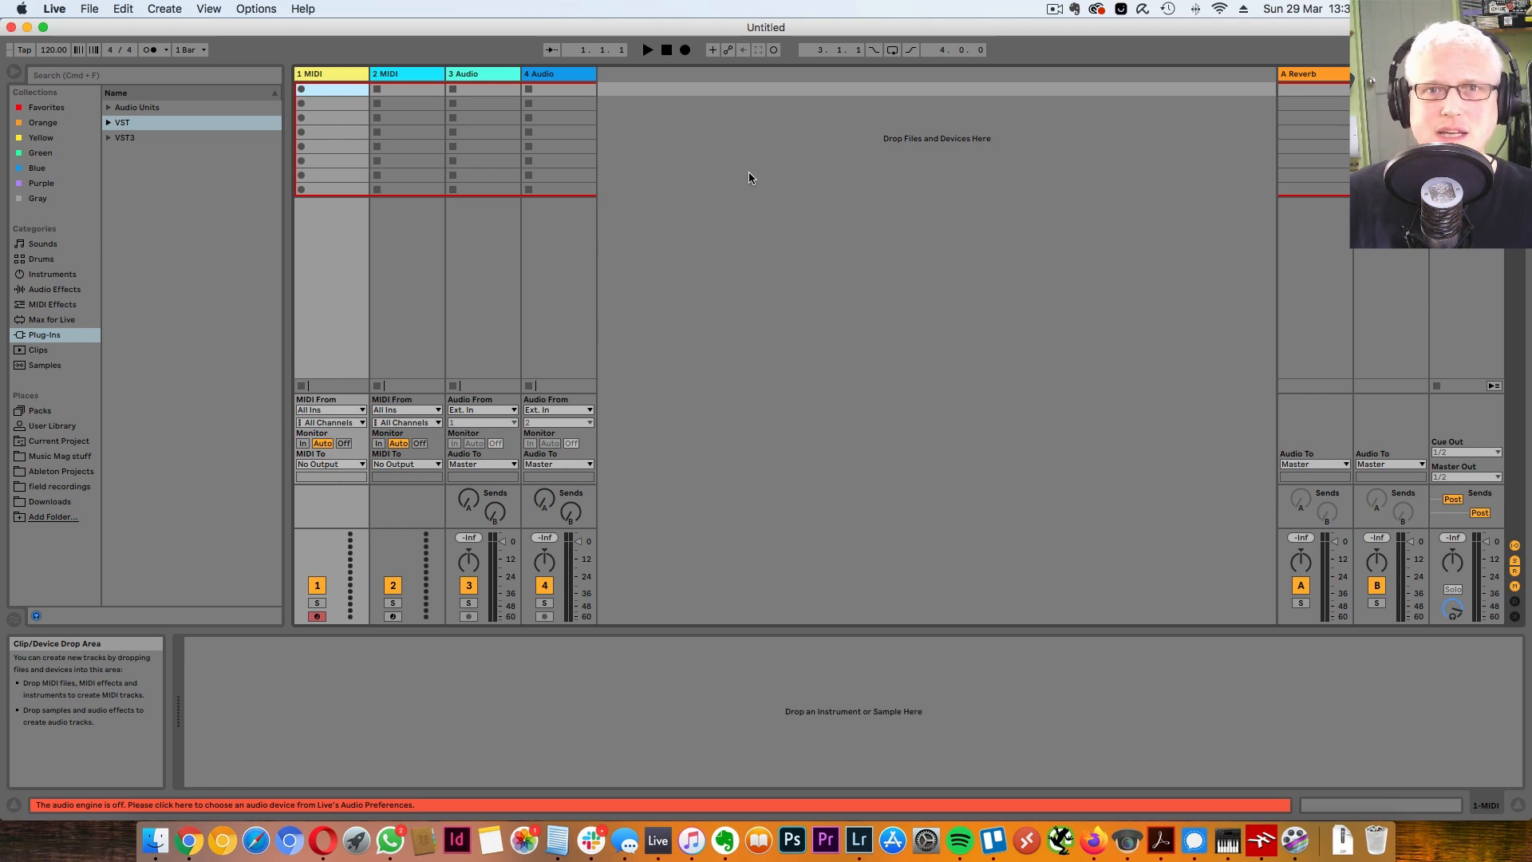
left_click(774, 192)
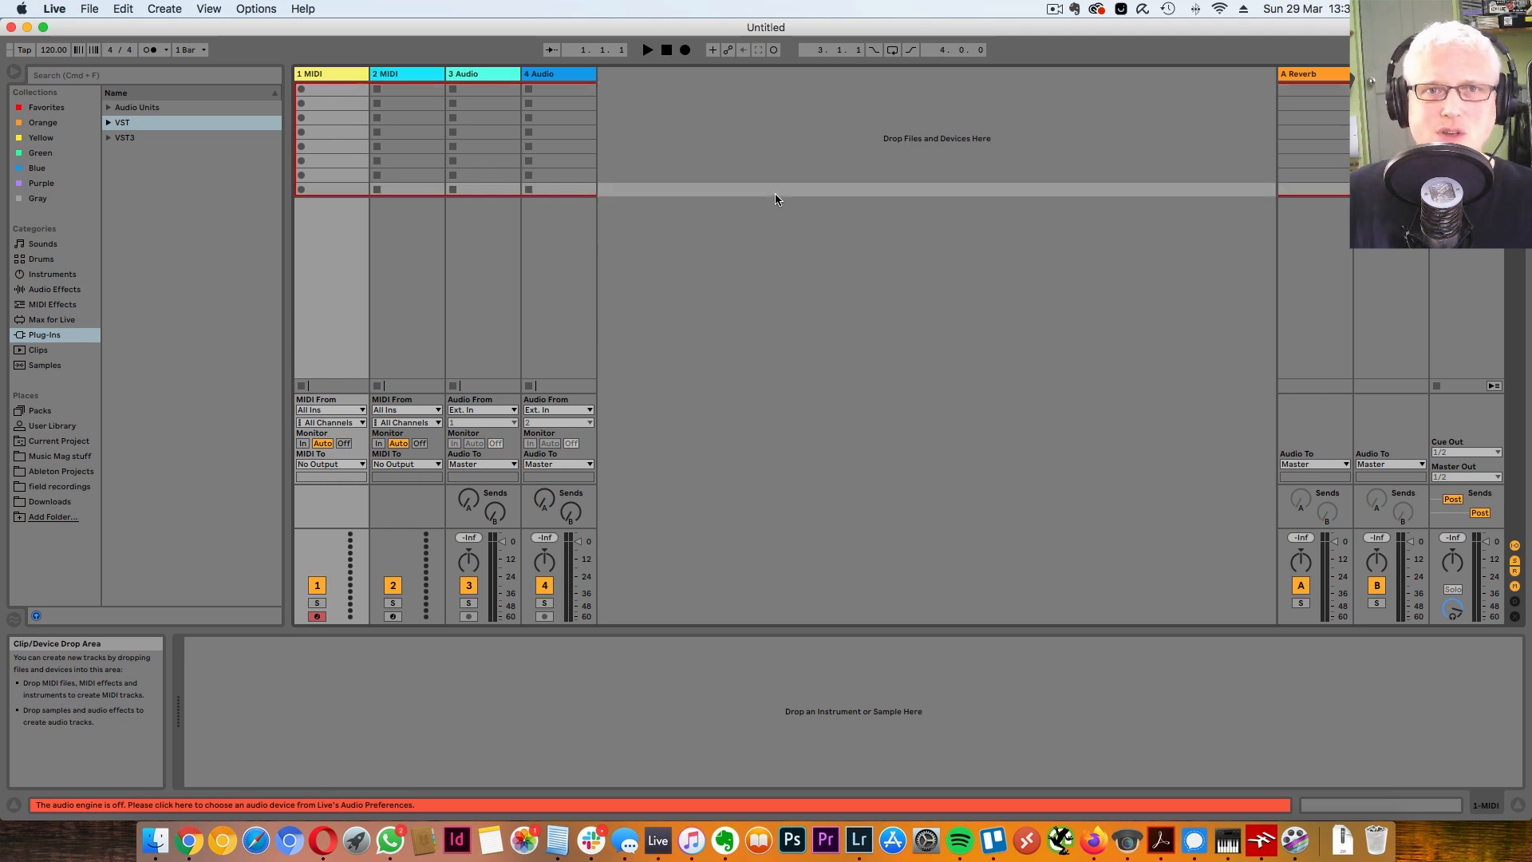
Step: Load the Captain Chords VST onto a new track and start it with a randomized key and scale
left_click(107, 124)
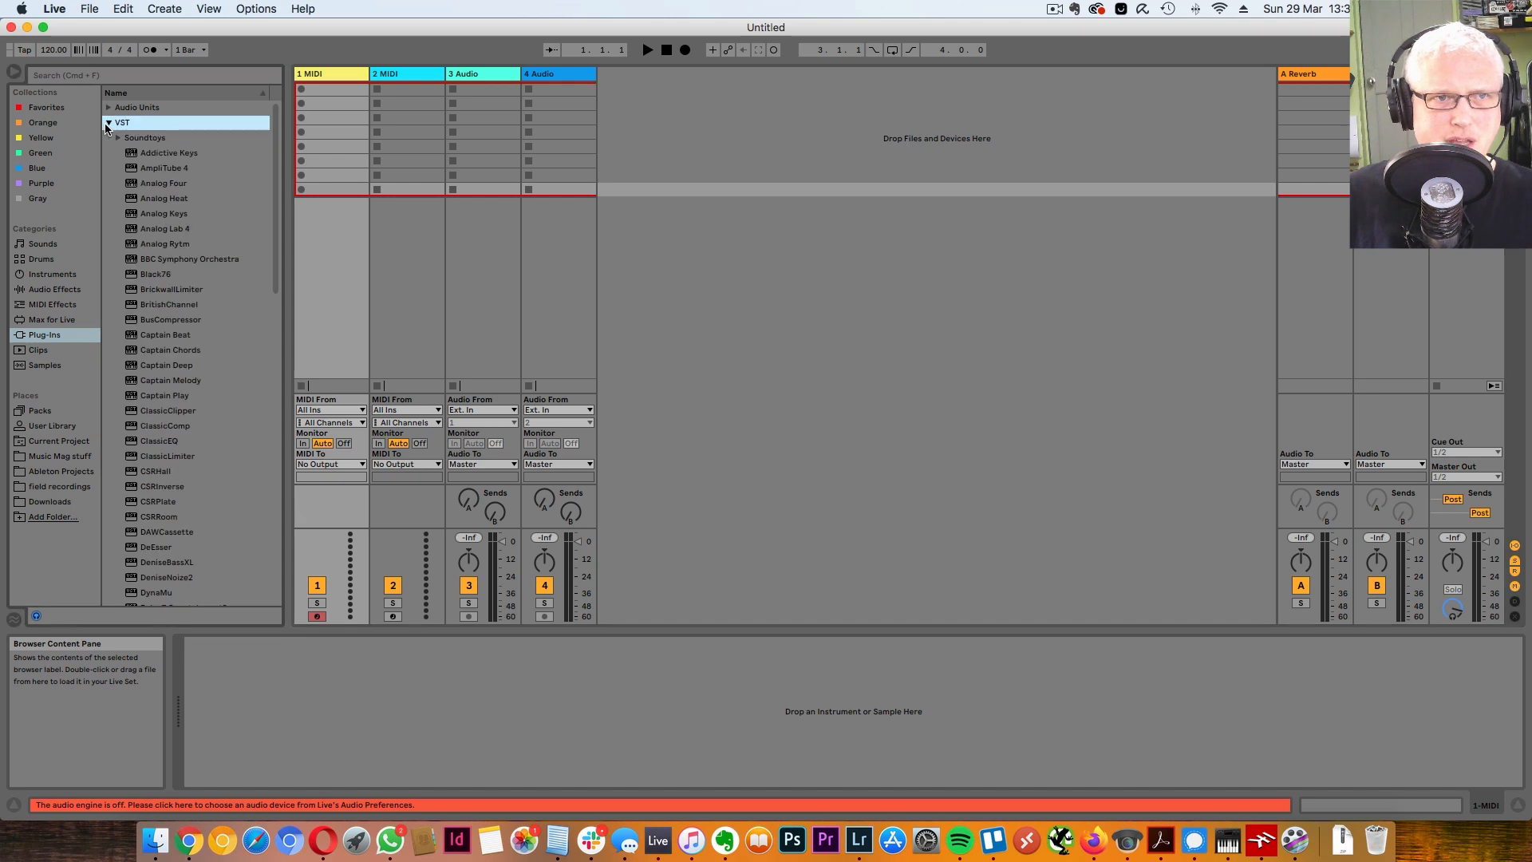
left_click(211, 351)
left_click_drag(160, 352, 643, 88)
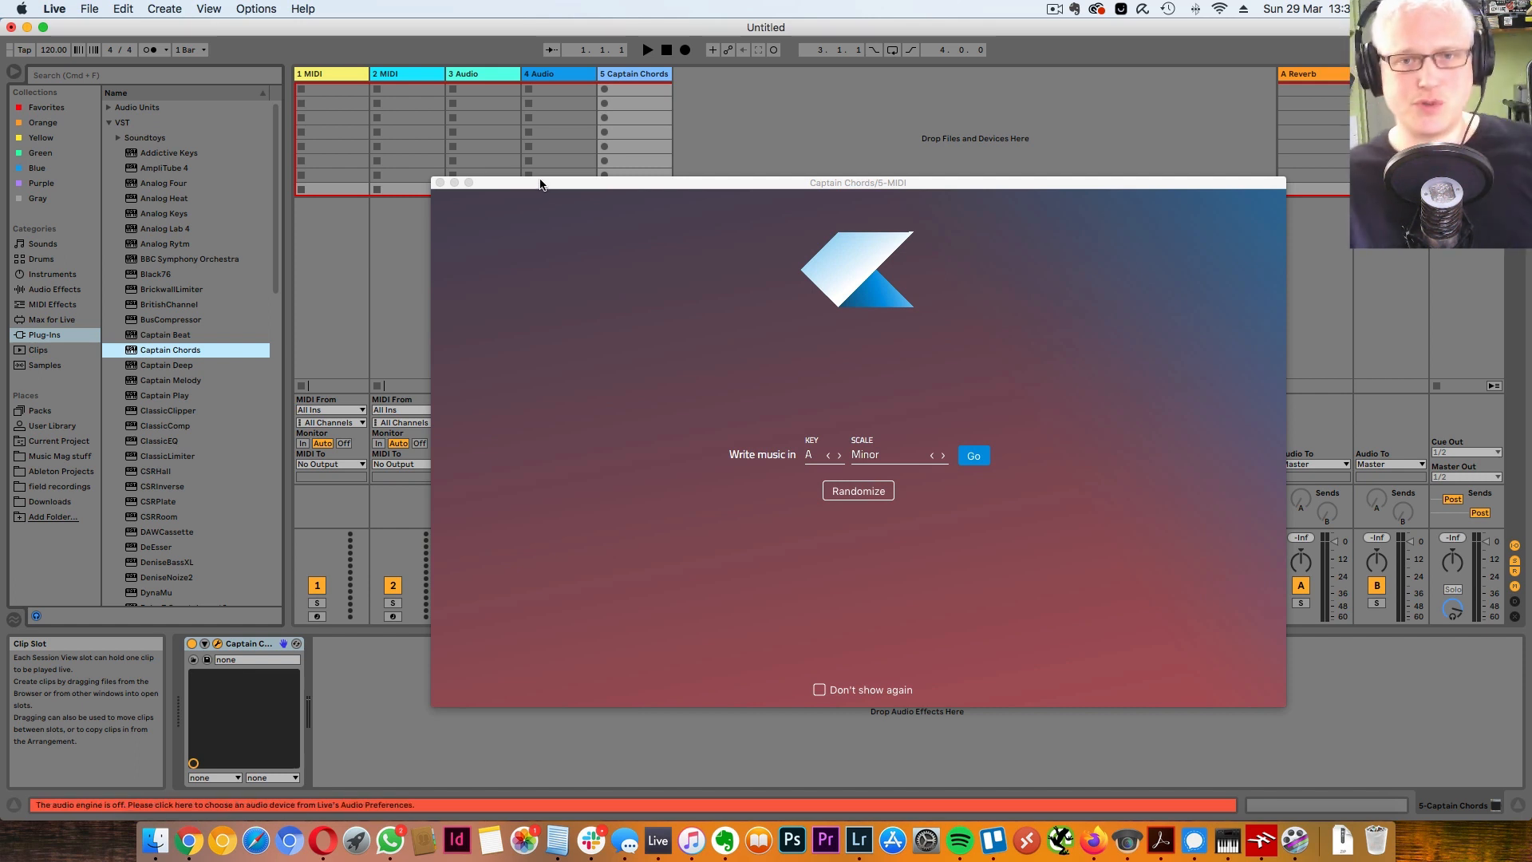
left_click_drag(528, 184, 485, 134)
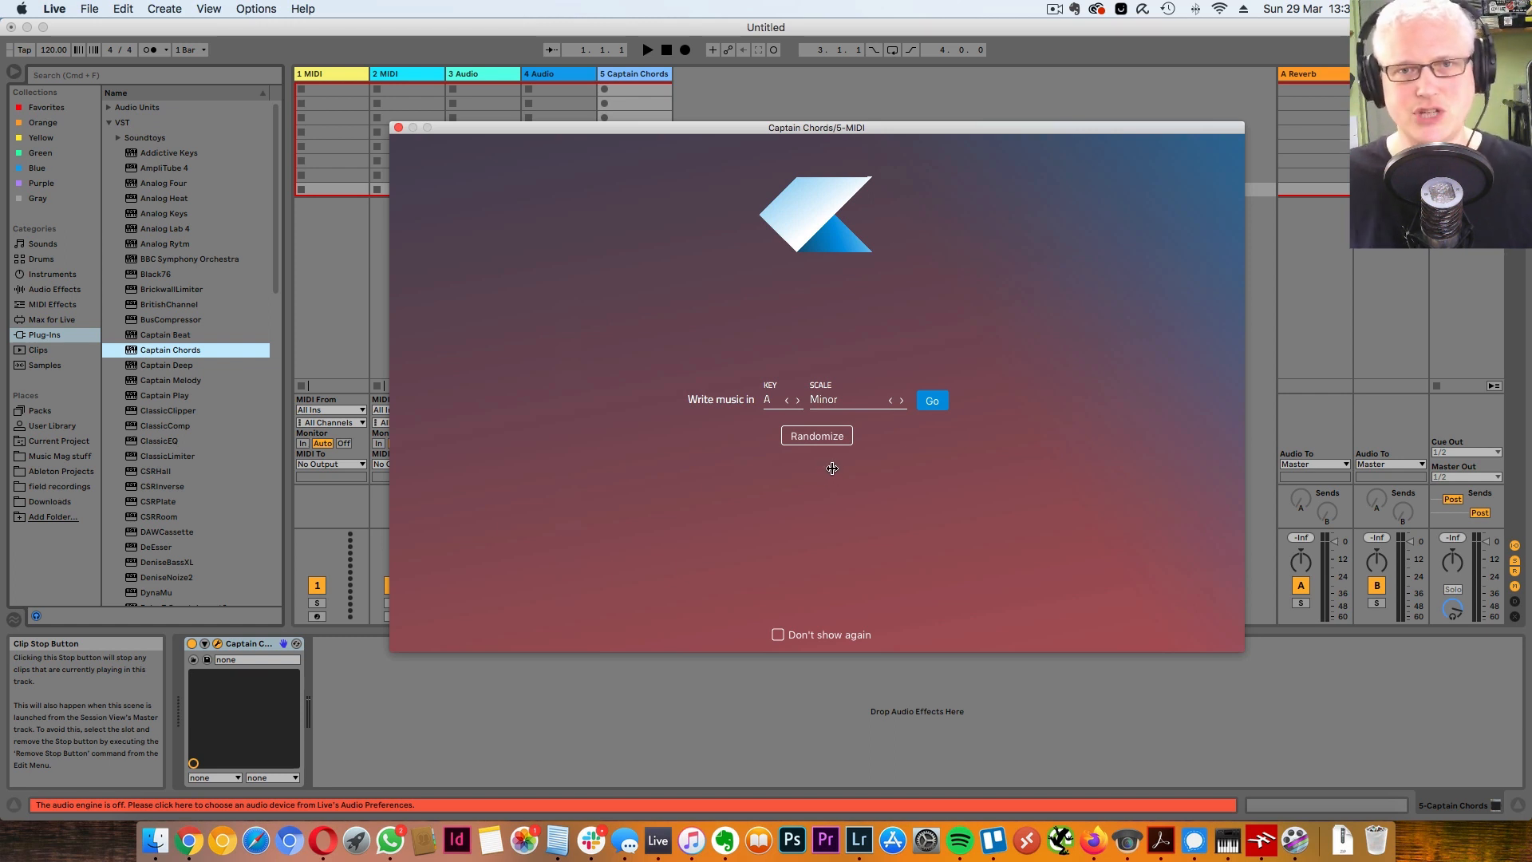
left_click(822, 437)
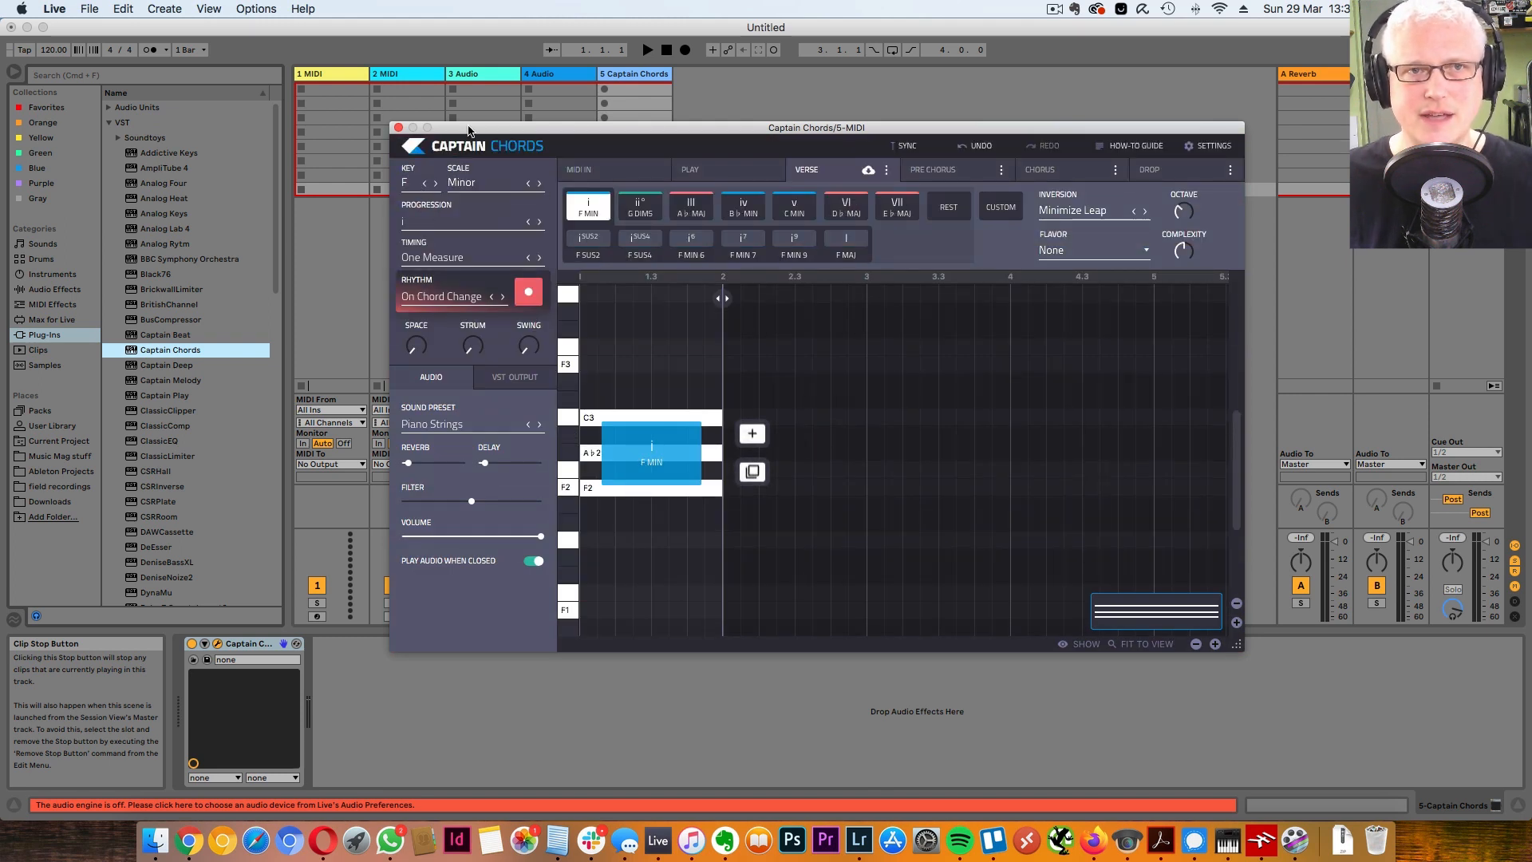
left_click(398, 127)
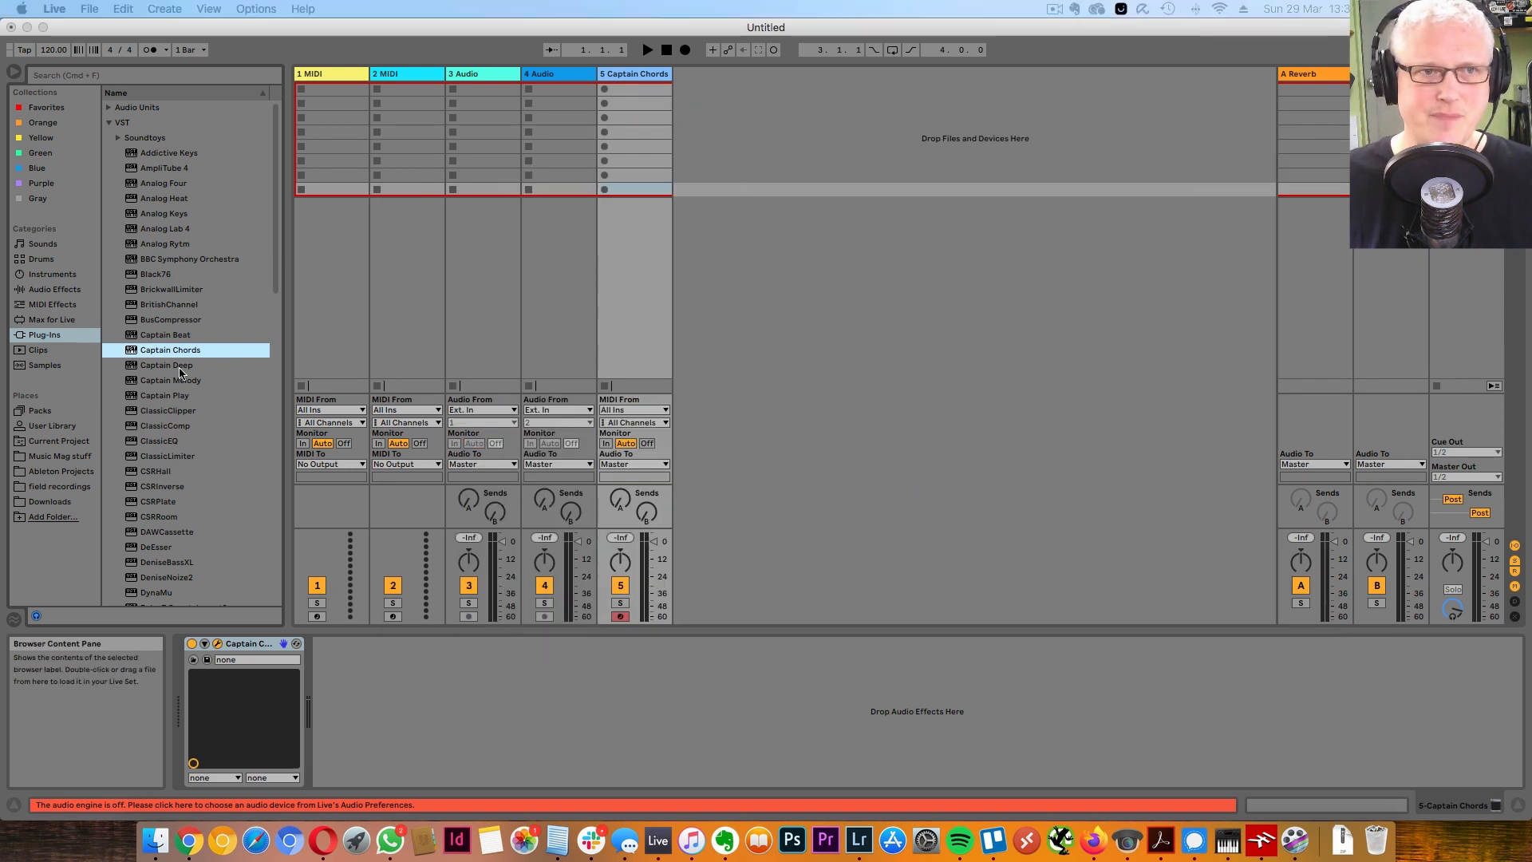
Step: Load the Captain Beat VST onto another new track beside Captain Chords and close its plug-in window
left_click_drag(193, 335, 778, 88)
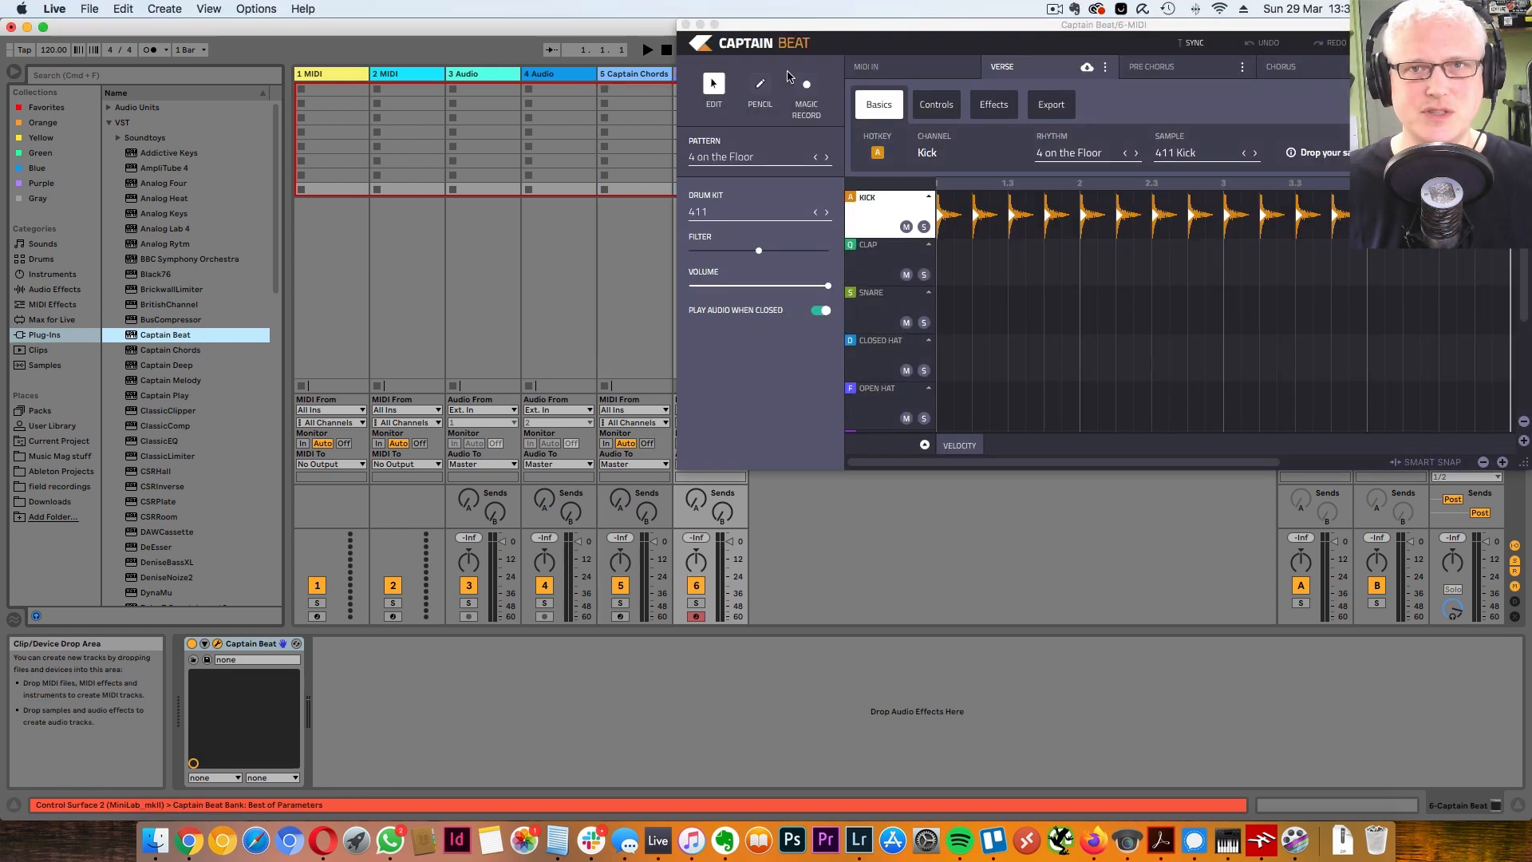
left_click_drag(820, 30, 570, 173)
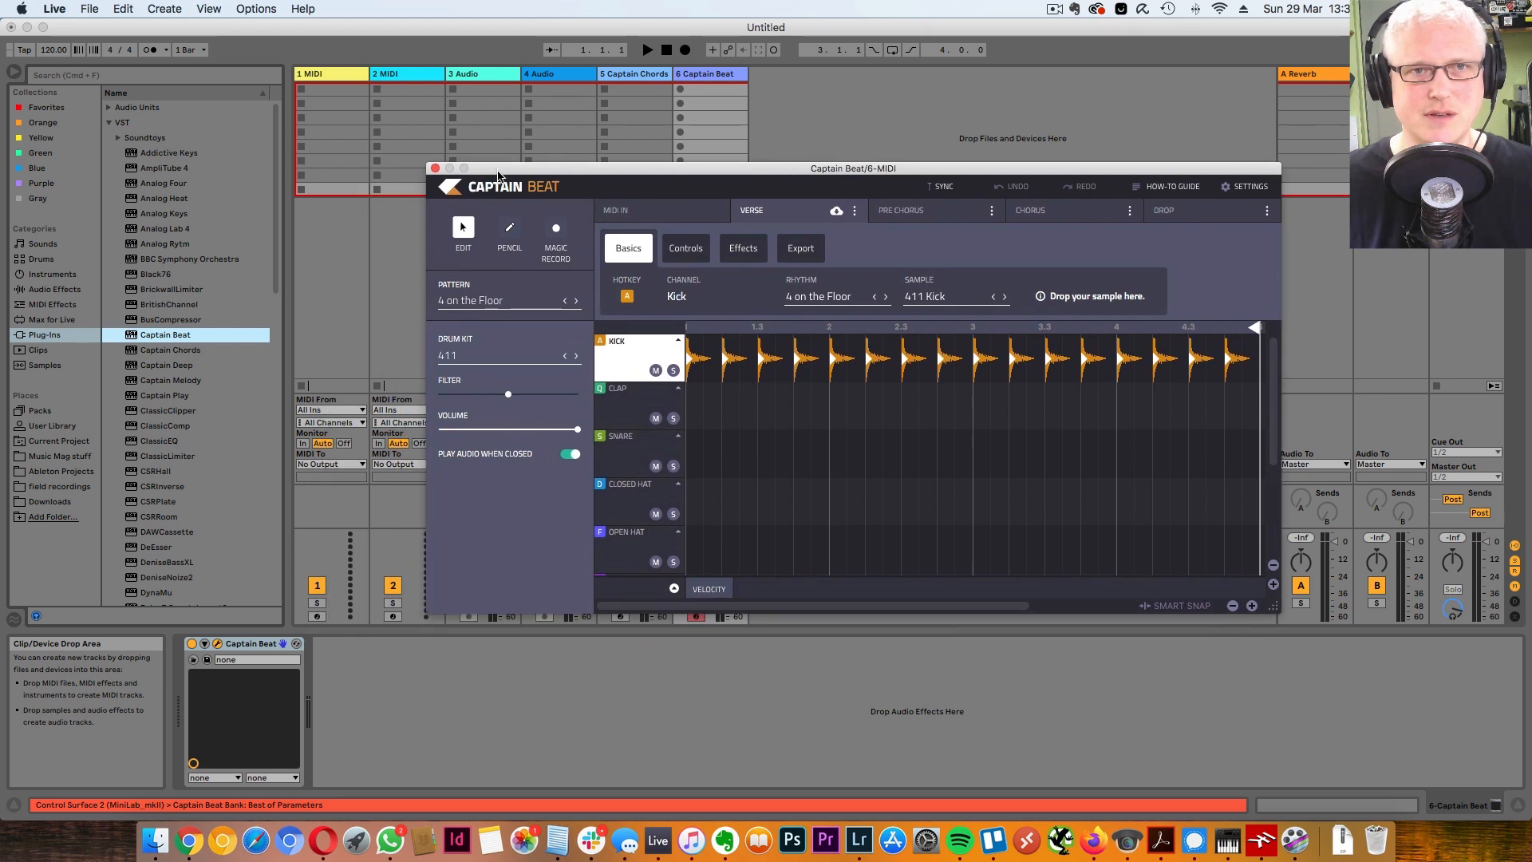
left_click(435, 168)
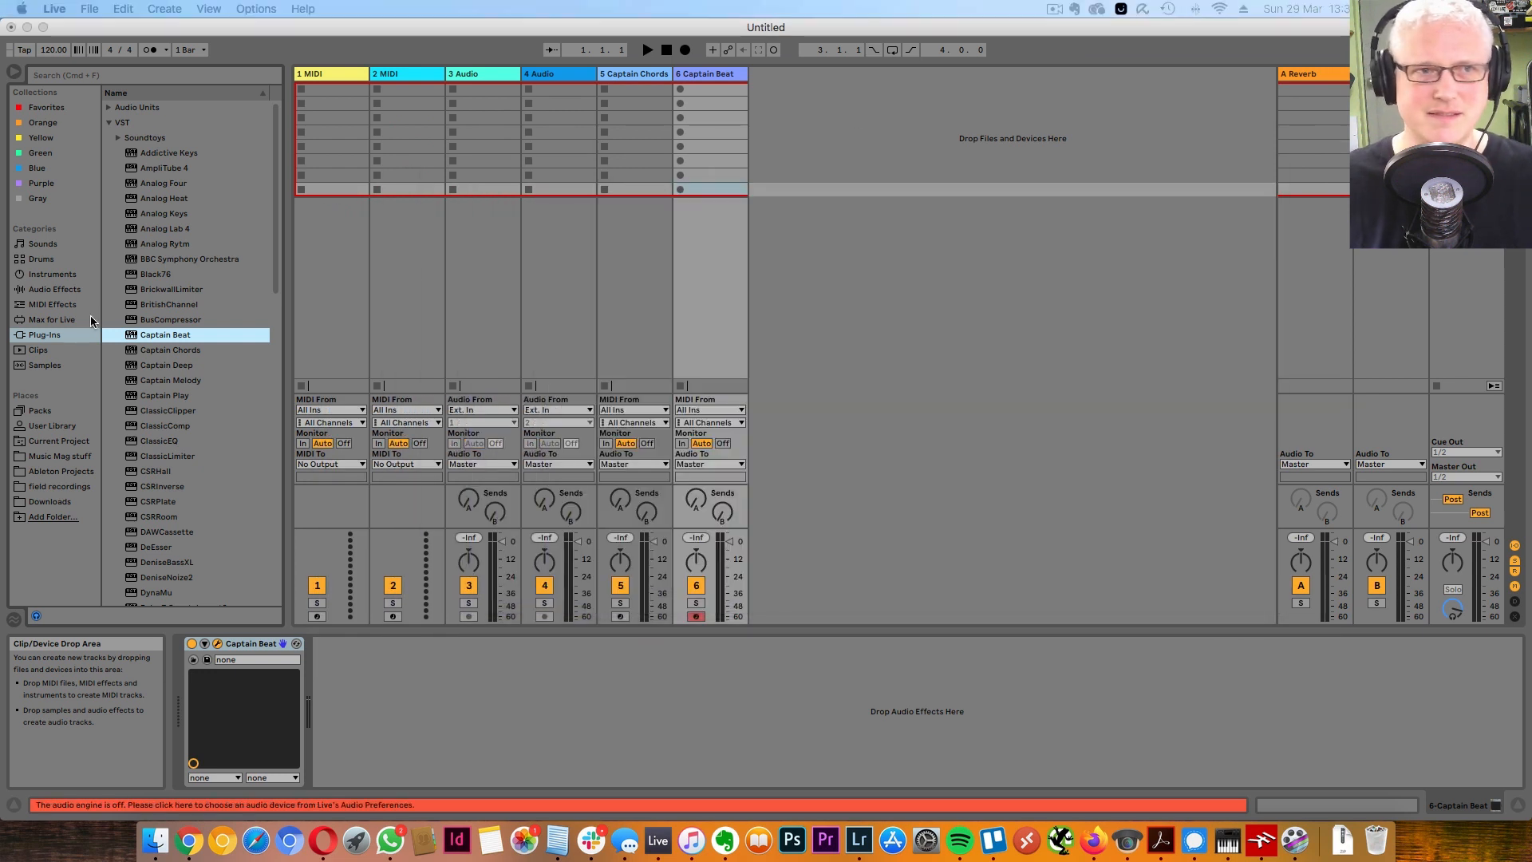
Step: Load the Captain Deep VST onto a new track and connect it to Captain Chords
left_click(192, 364)
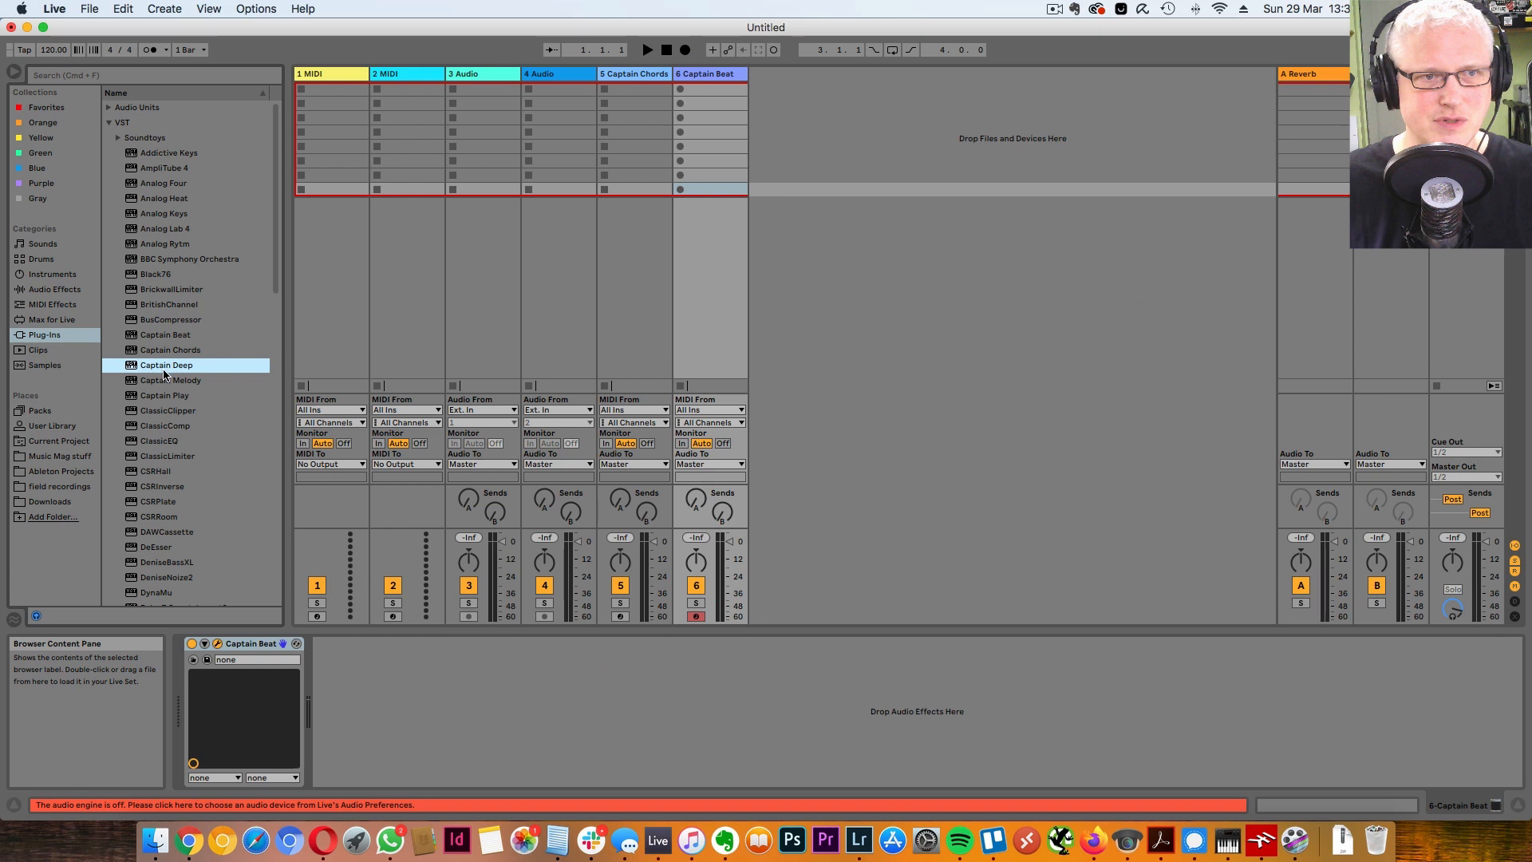
left_click_drag(167, 368, 868, 141)
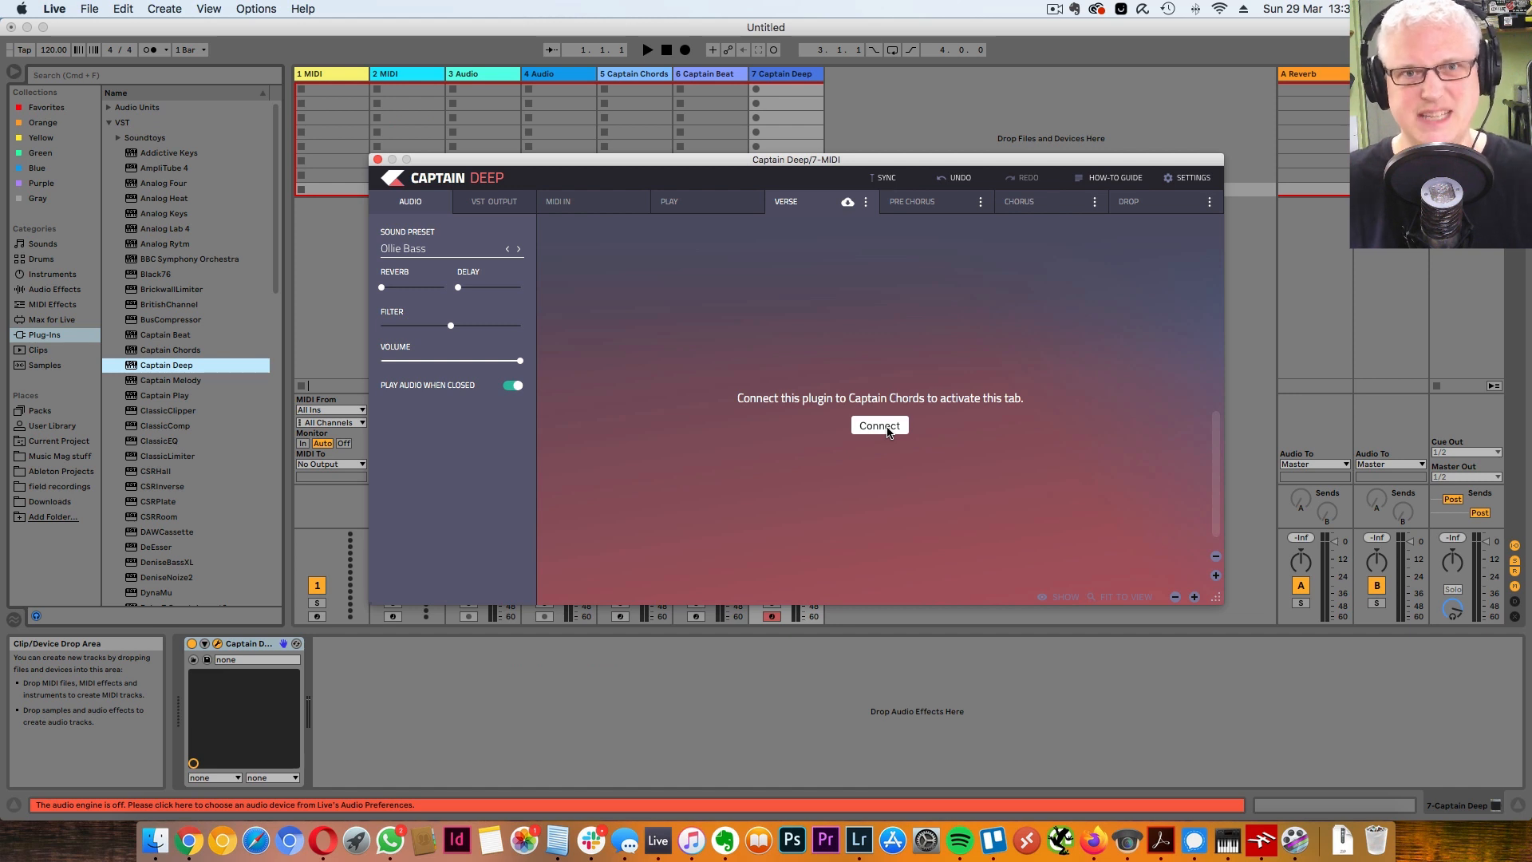
left_click(888, 429)
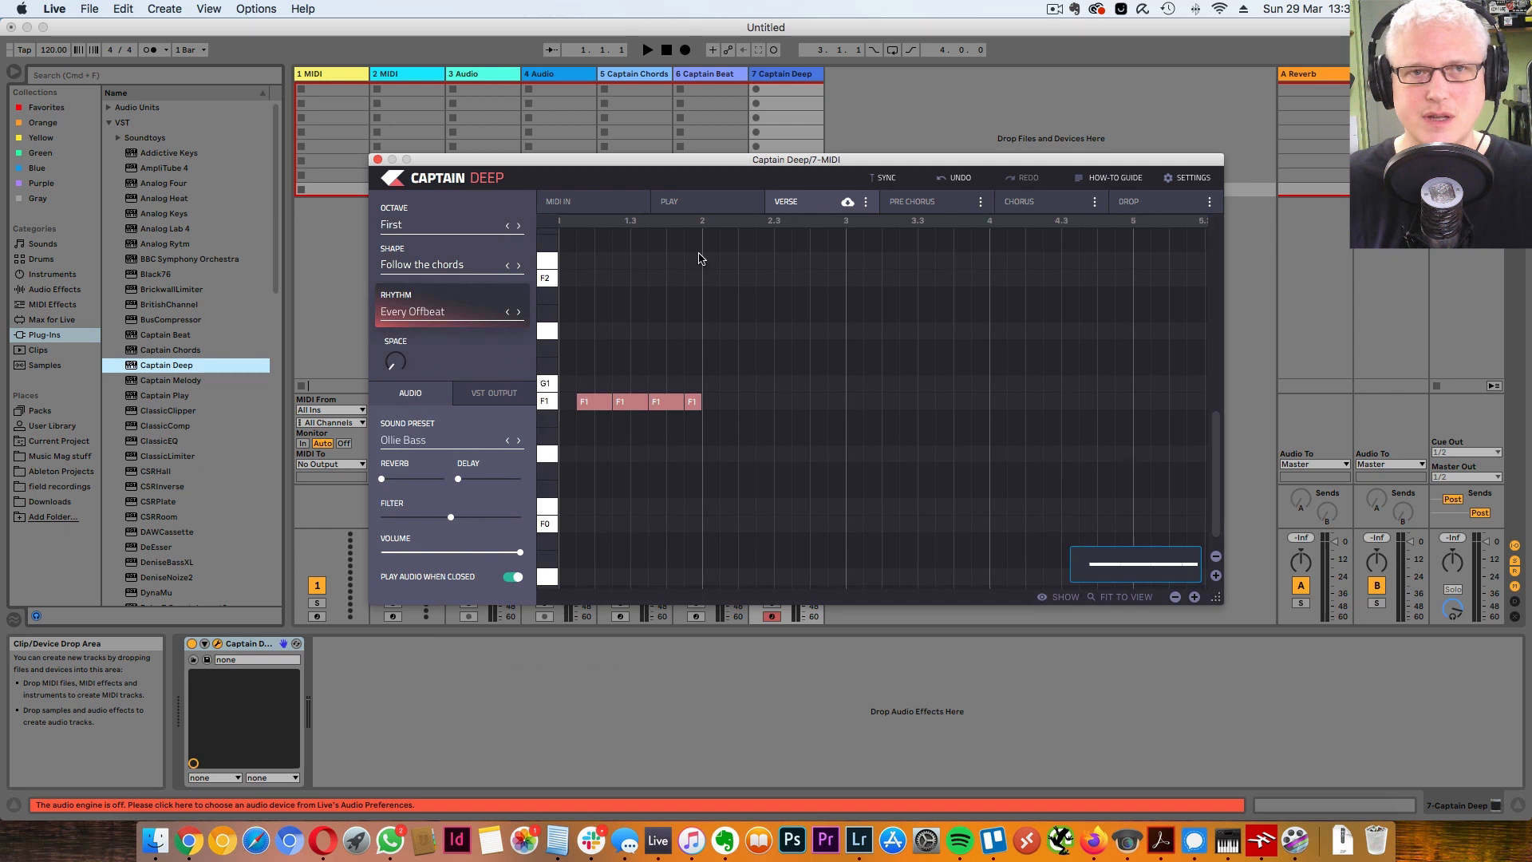
left_click_drag(481, 162, 638, 0)
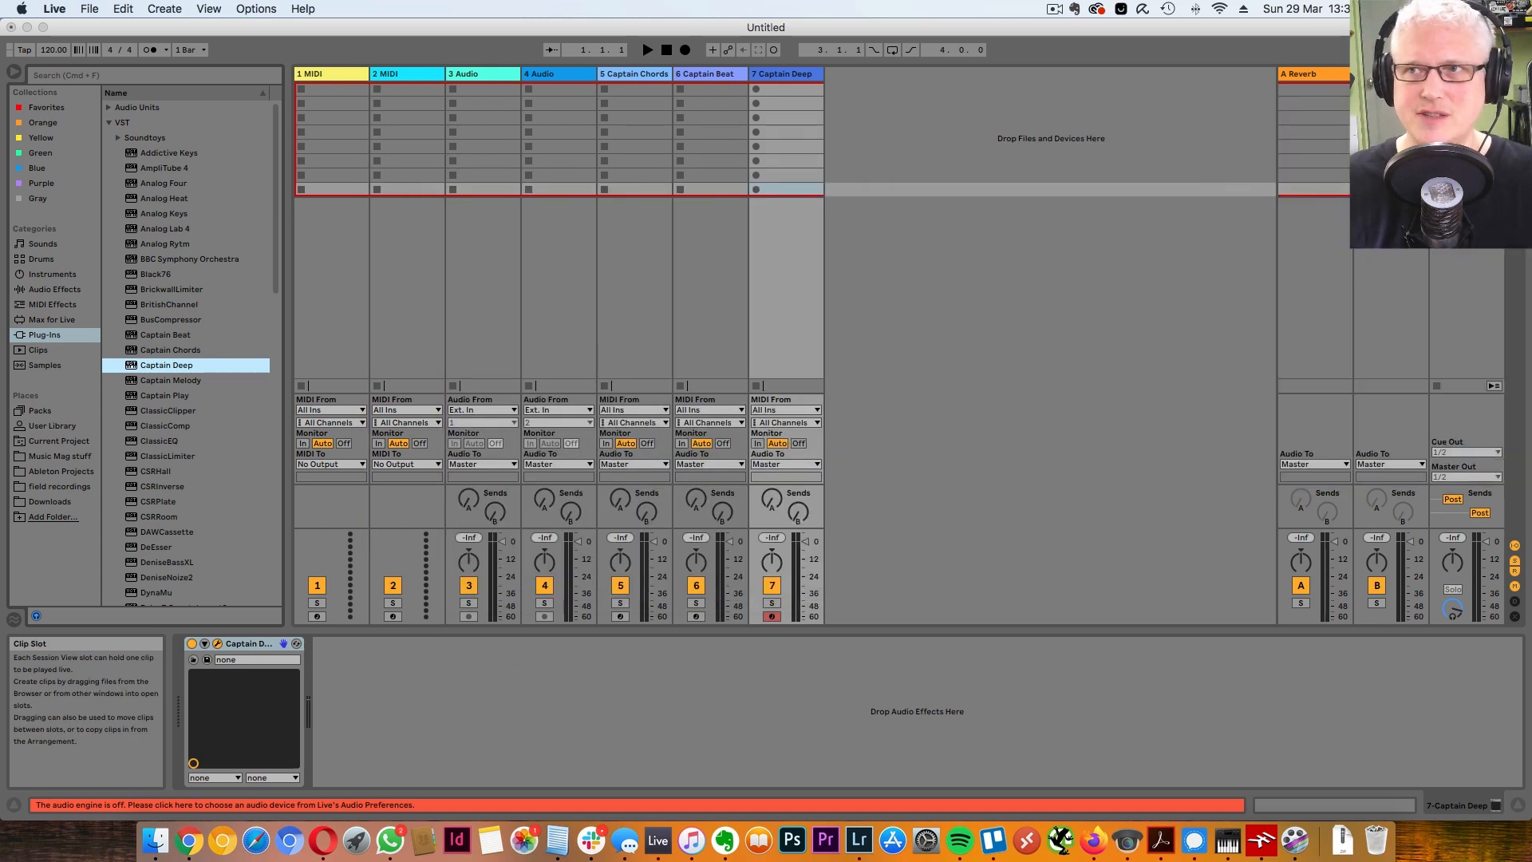
Step: Load the Captain Melody VST onto a new track and connect it to Captain Chords
left_click_drag(185, 381, 853, 96)
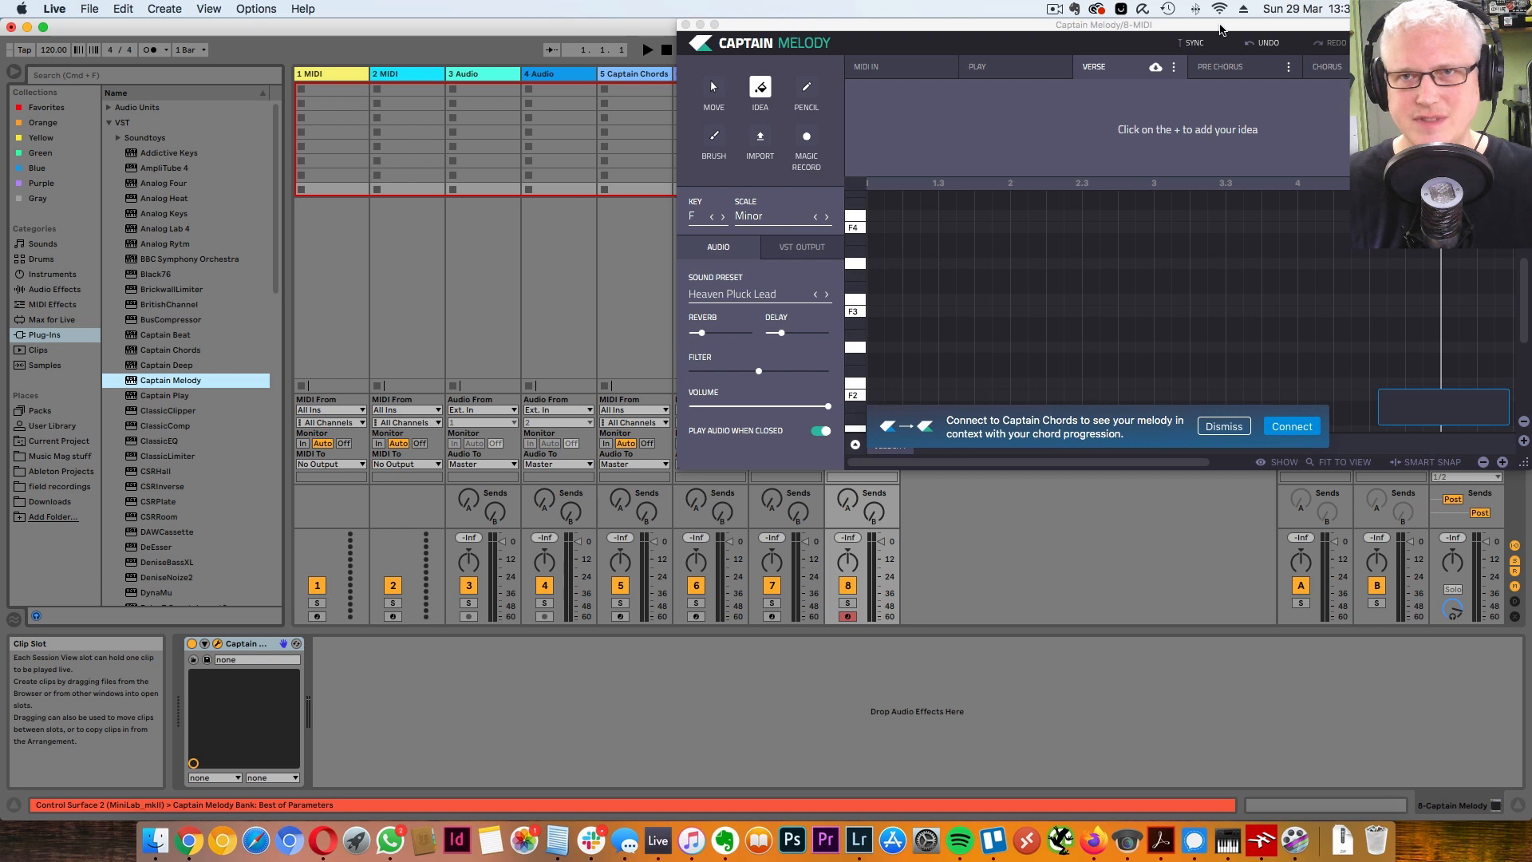
left_click_drag(1220, 30, 930, 125)
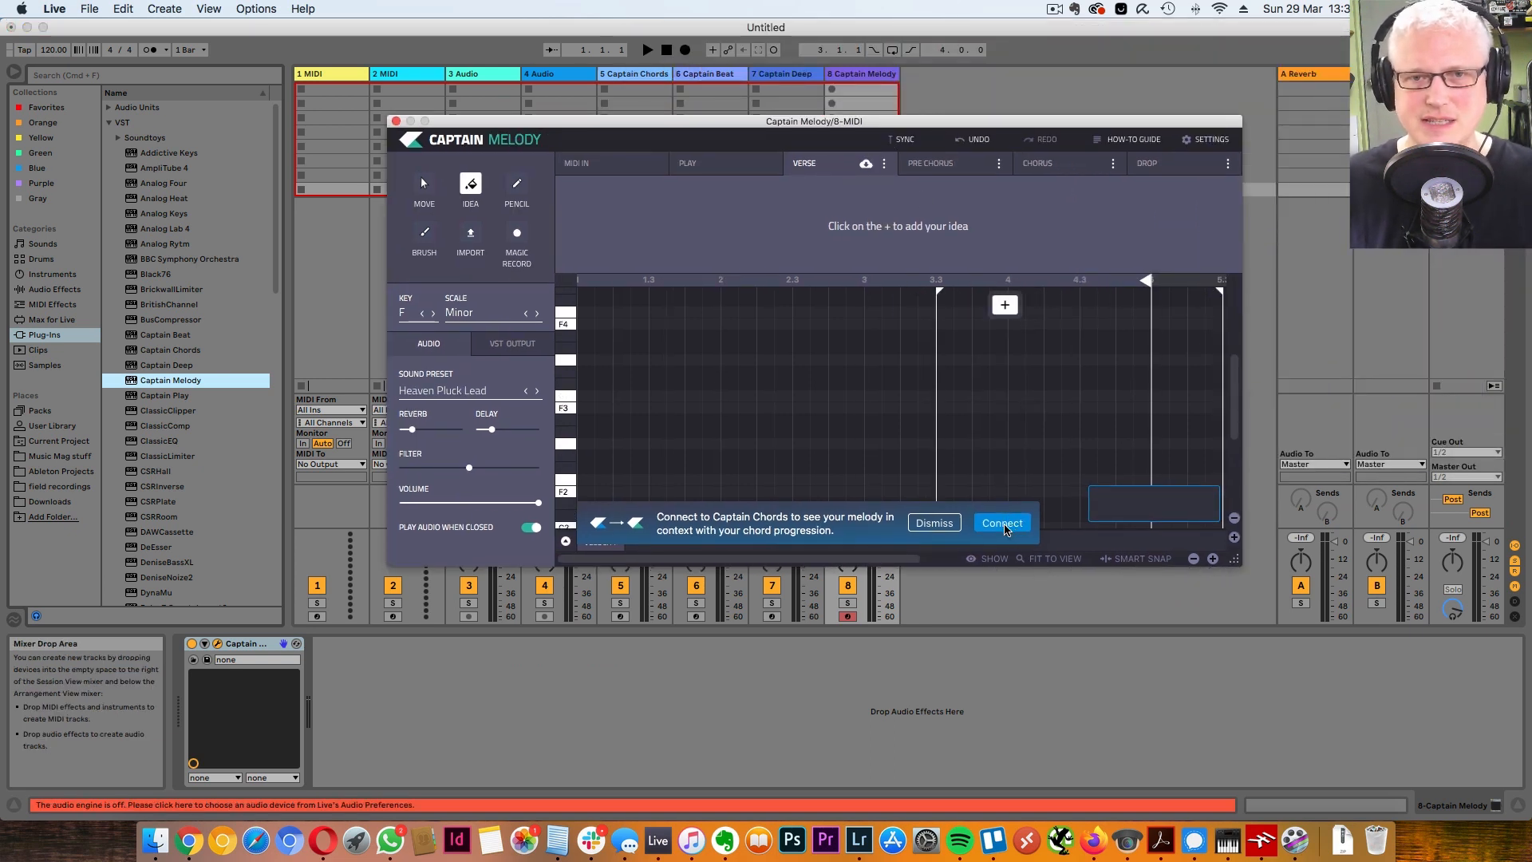
left_click(1002, 522)
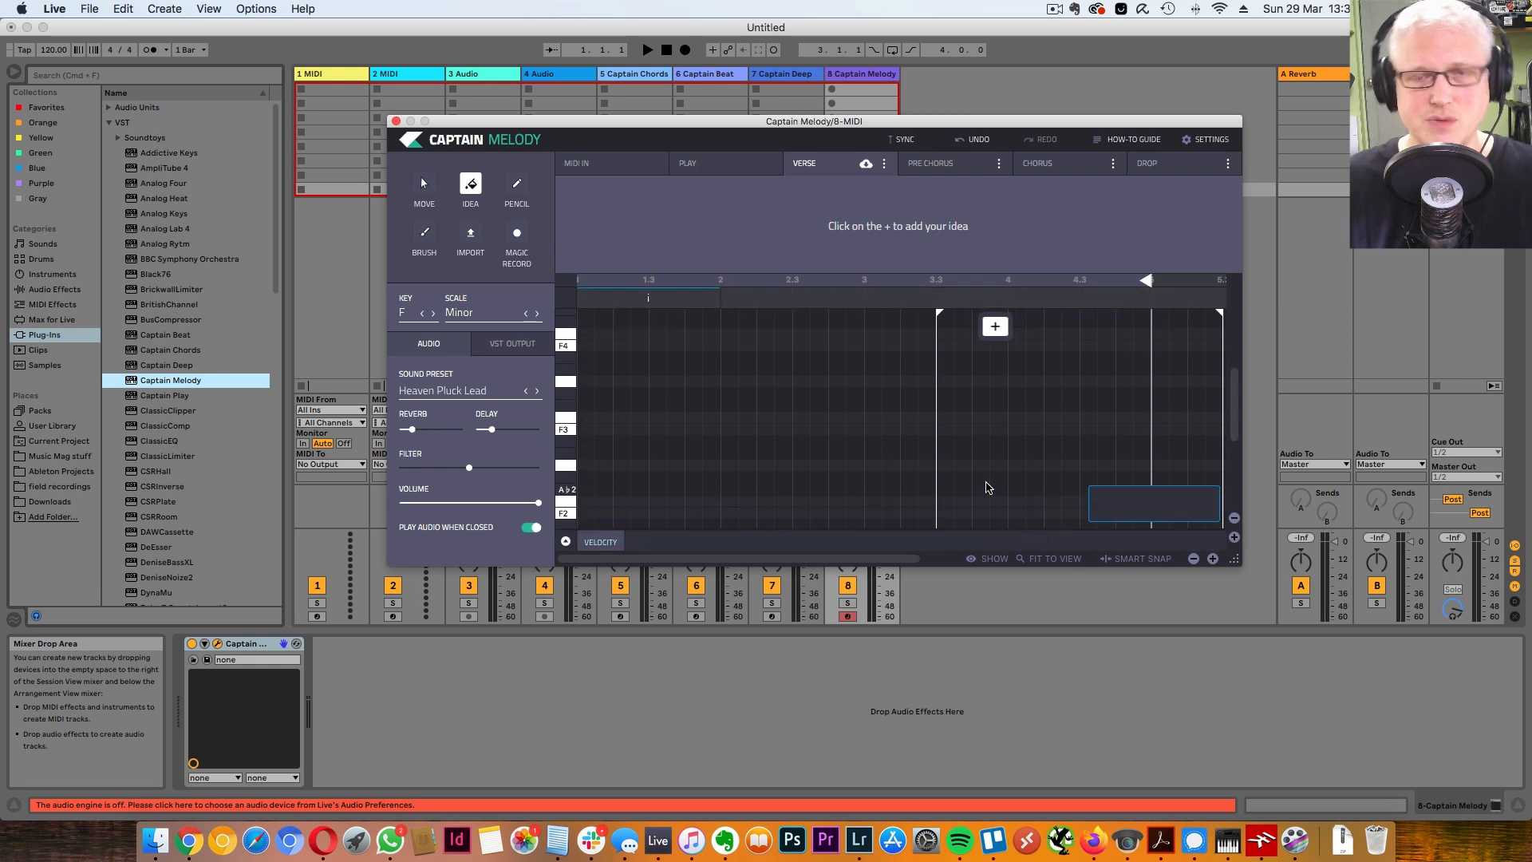
left_click_drag(627, 122, 712, 177)
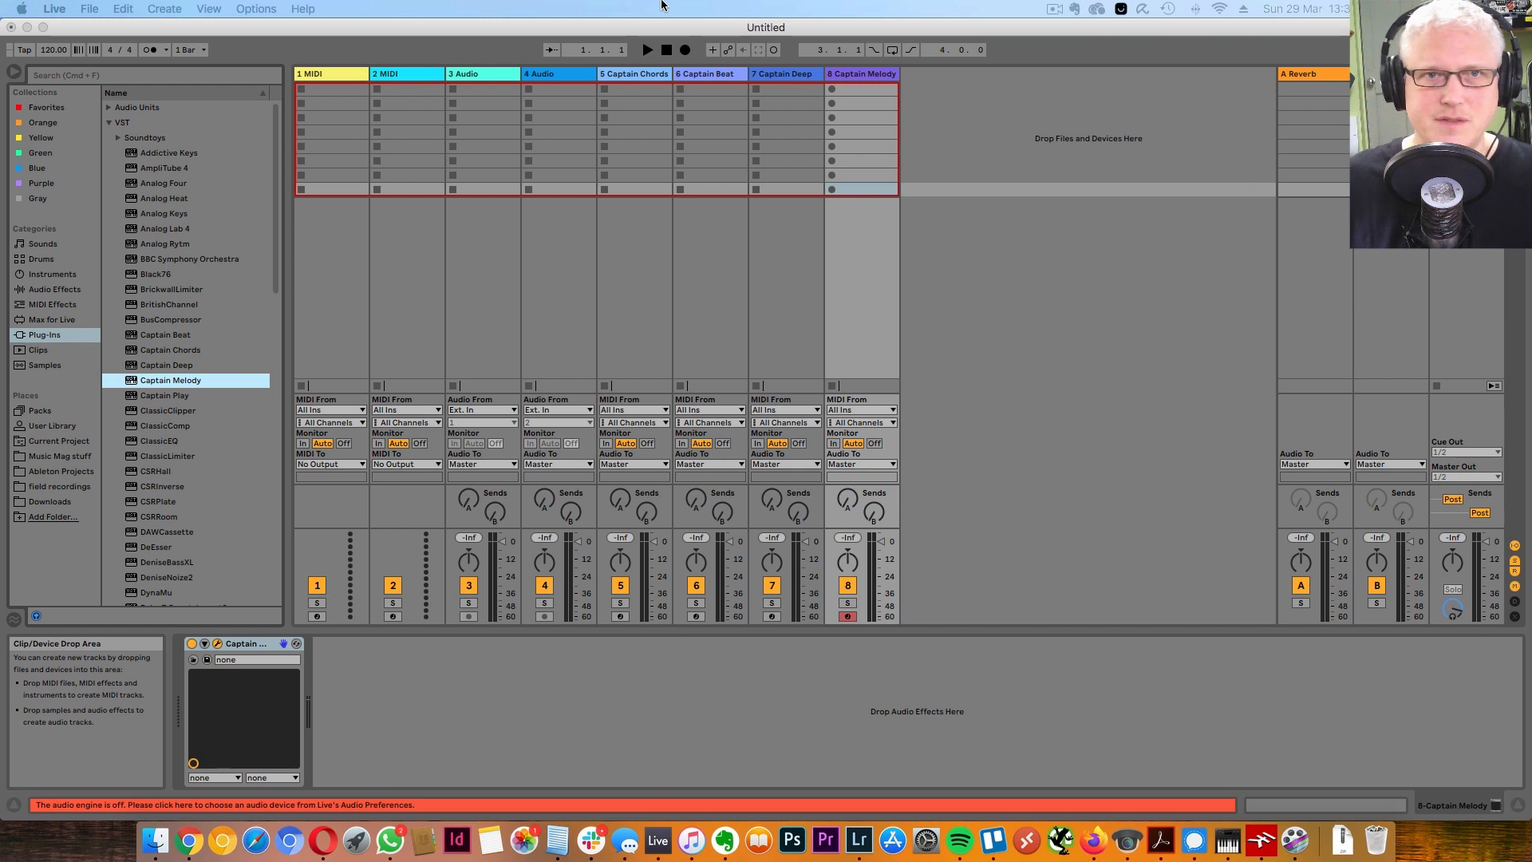
Step: Load the Captain Play VST onto a new track after Captain Melody and close its plug-in window
left_click(189, 398)
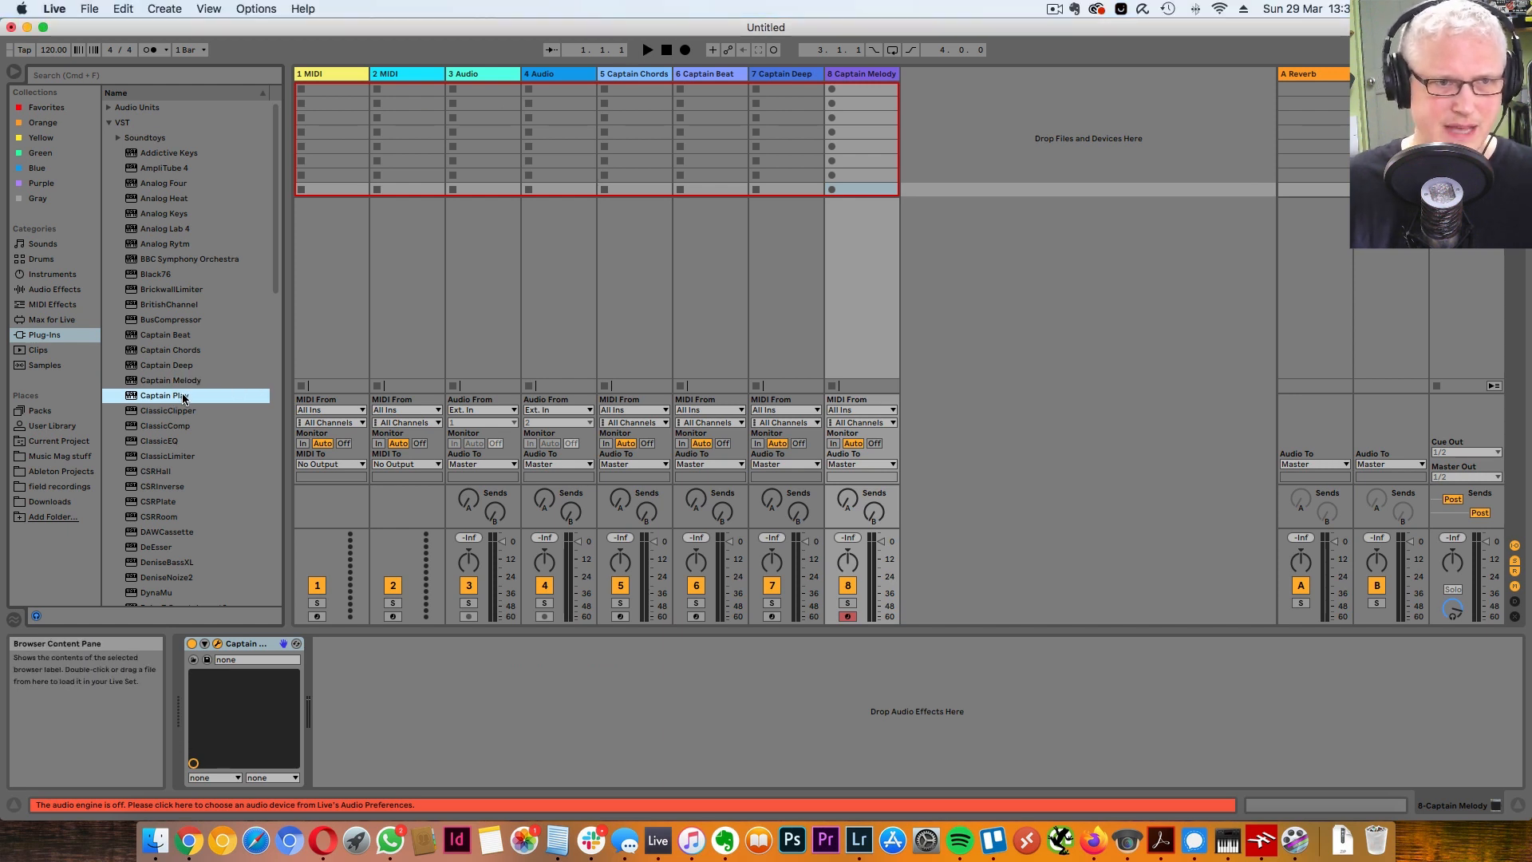
left_click_drag(180, 390, 983, 117)
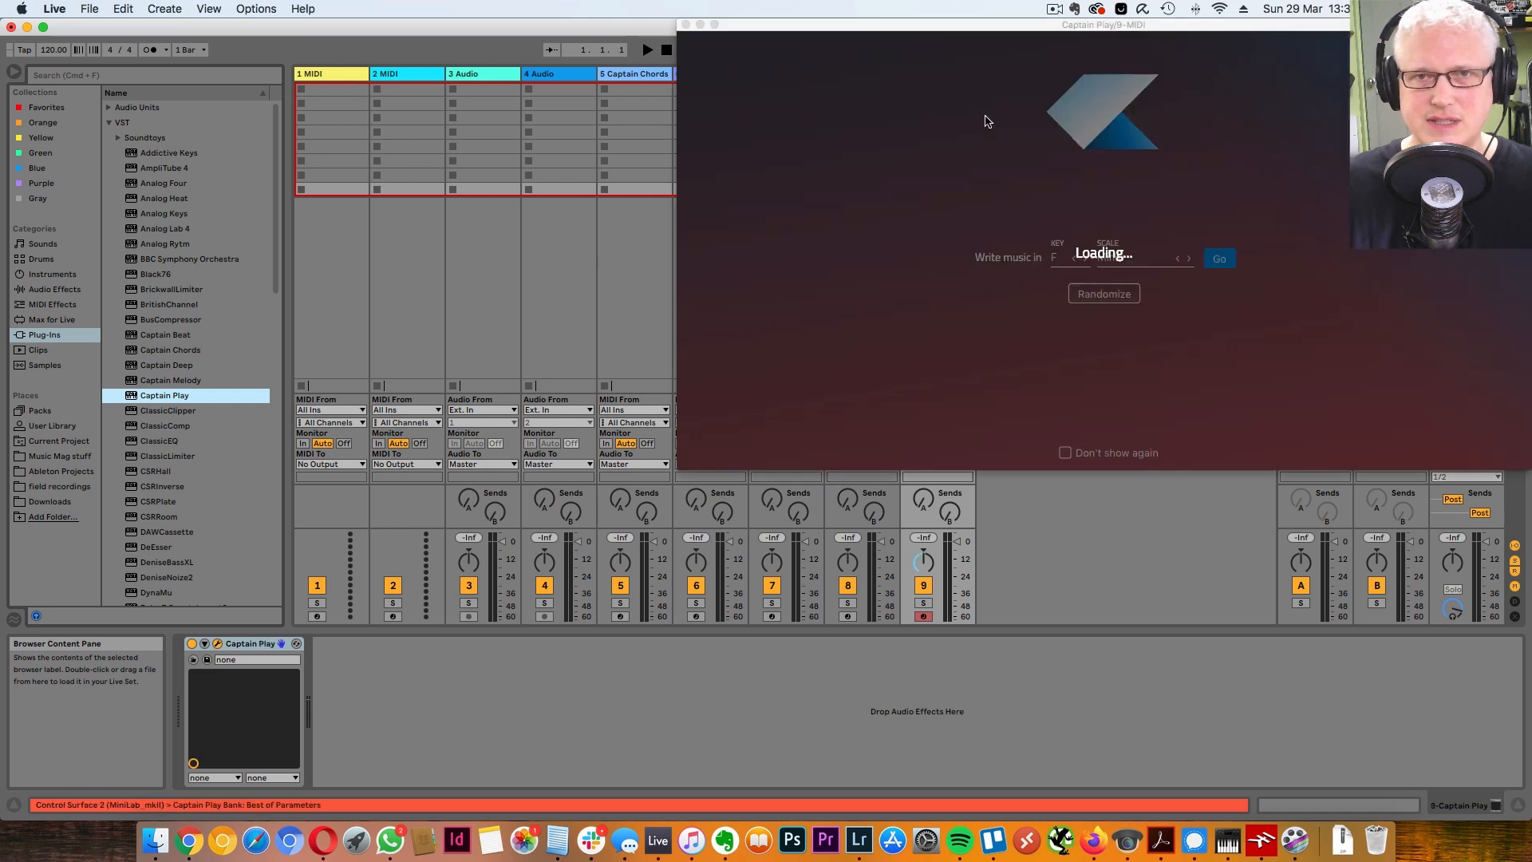
left_click_drag(1037, 26, 807, 109)
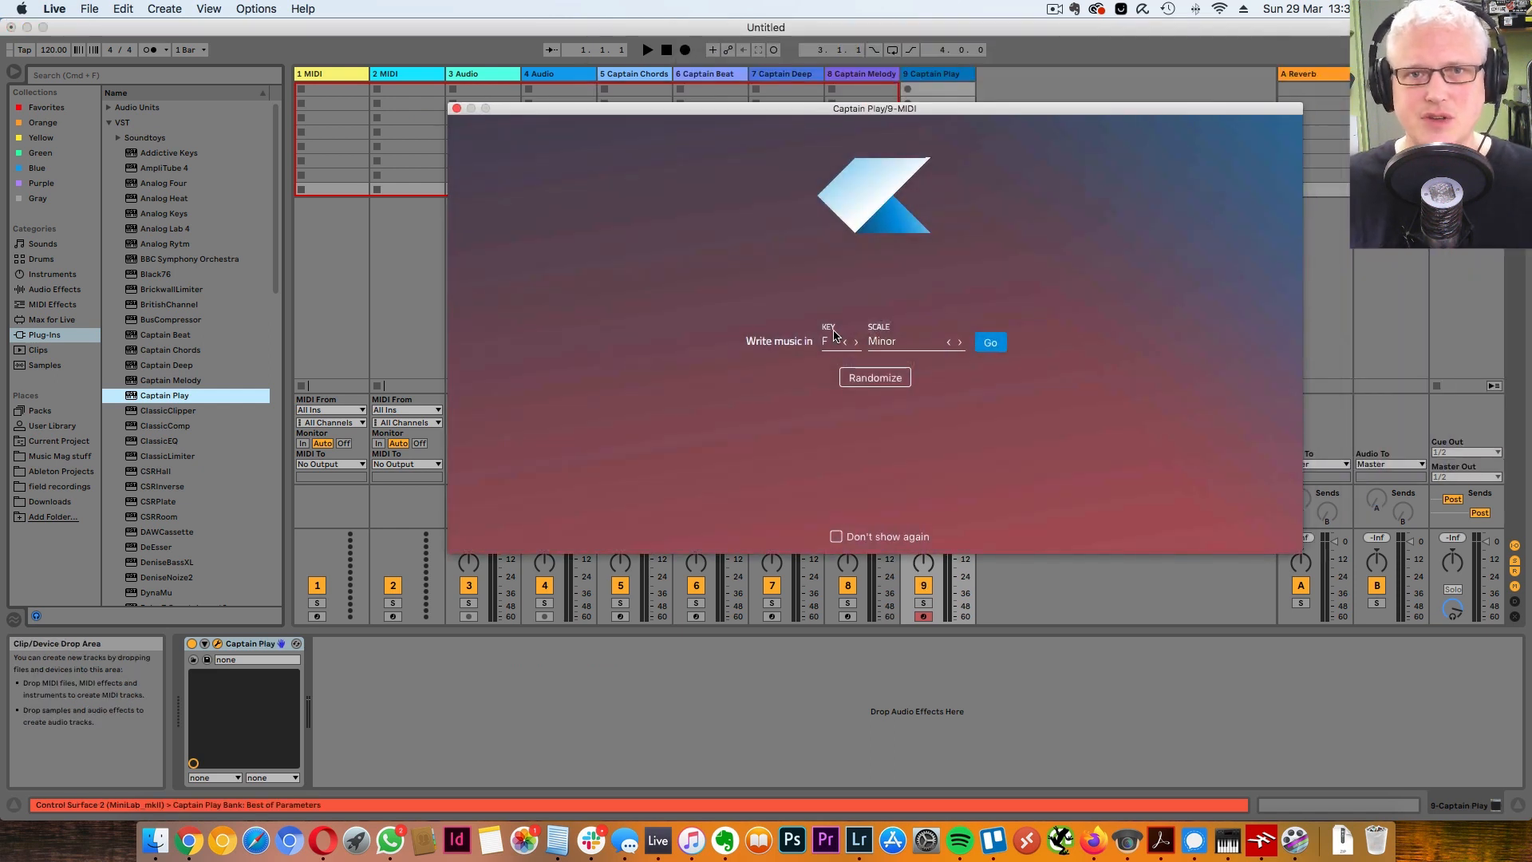
left_click(458, 110)
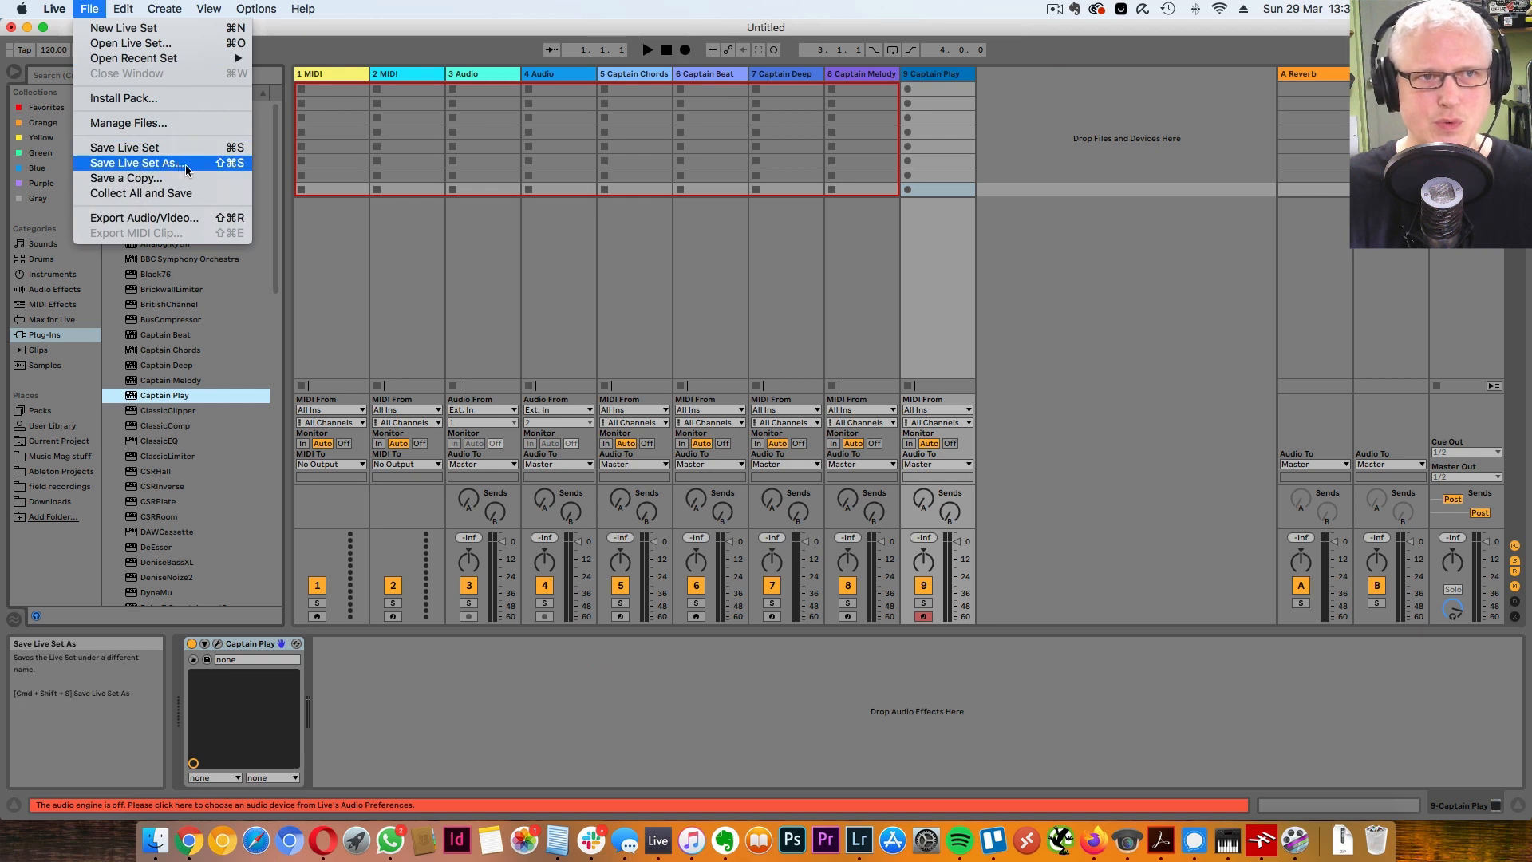
Step: Save the Live Set as "tutorials" in the Ableton Projects folder
left_click(183, 164)
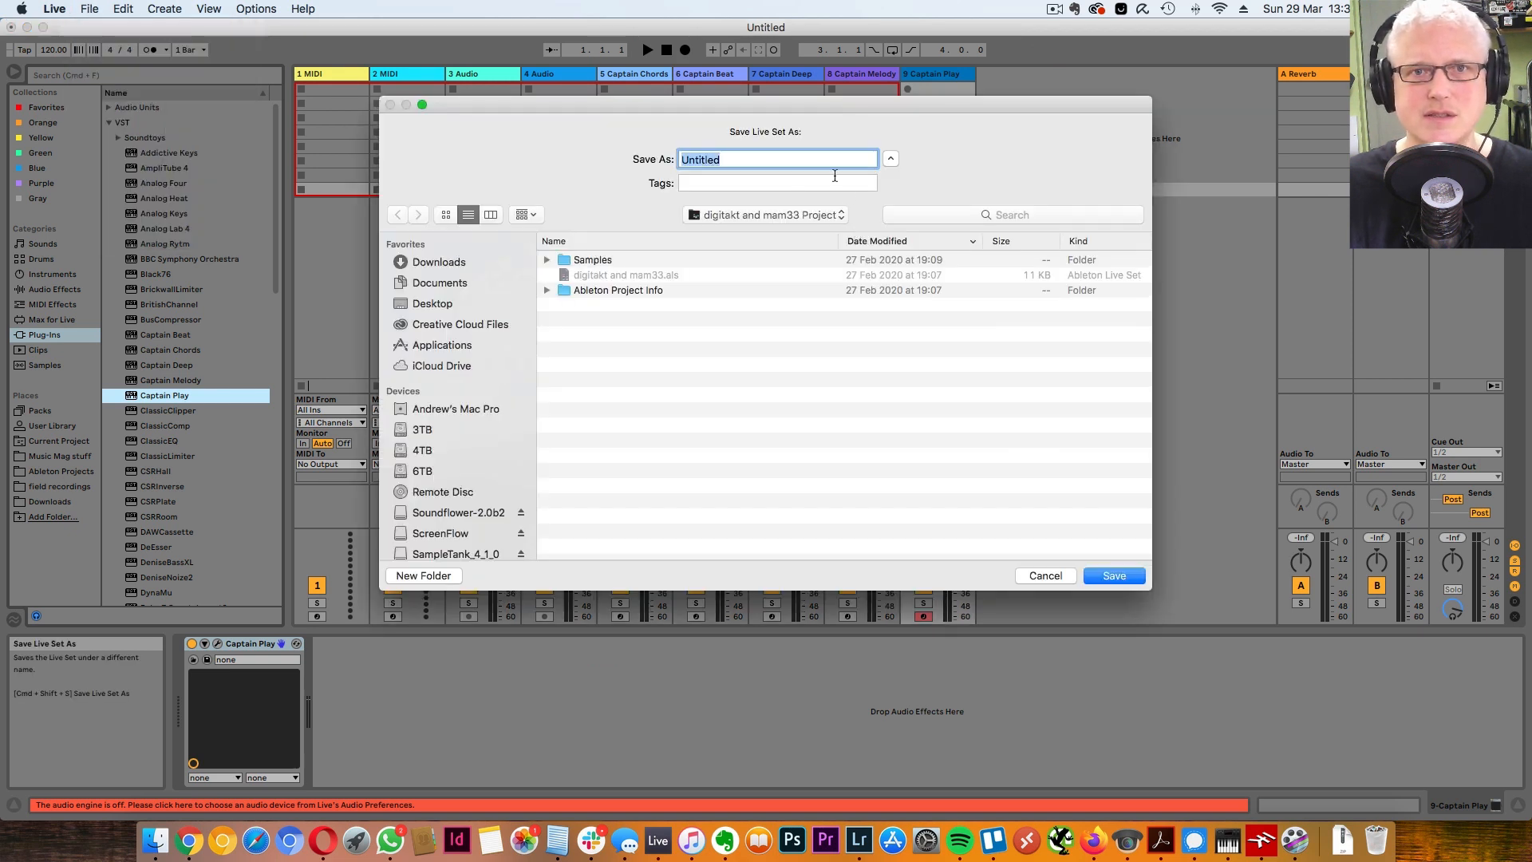
left_click(767, 210)
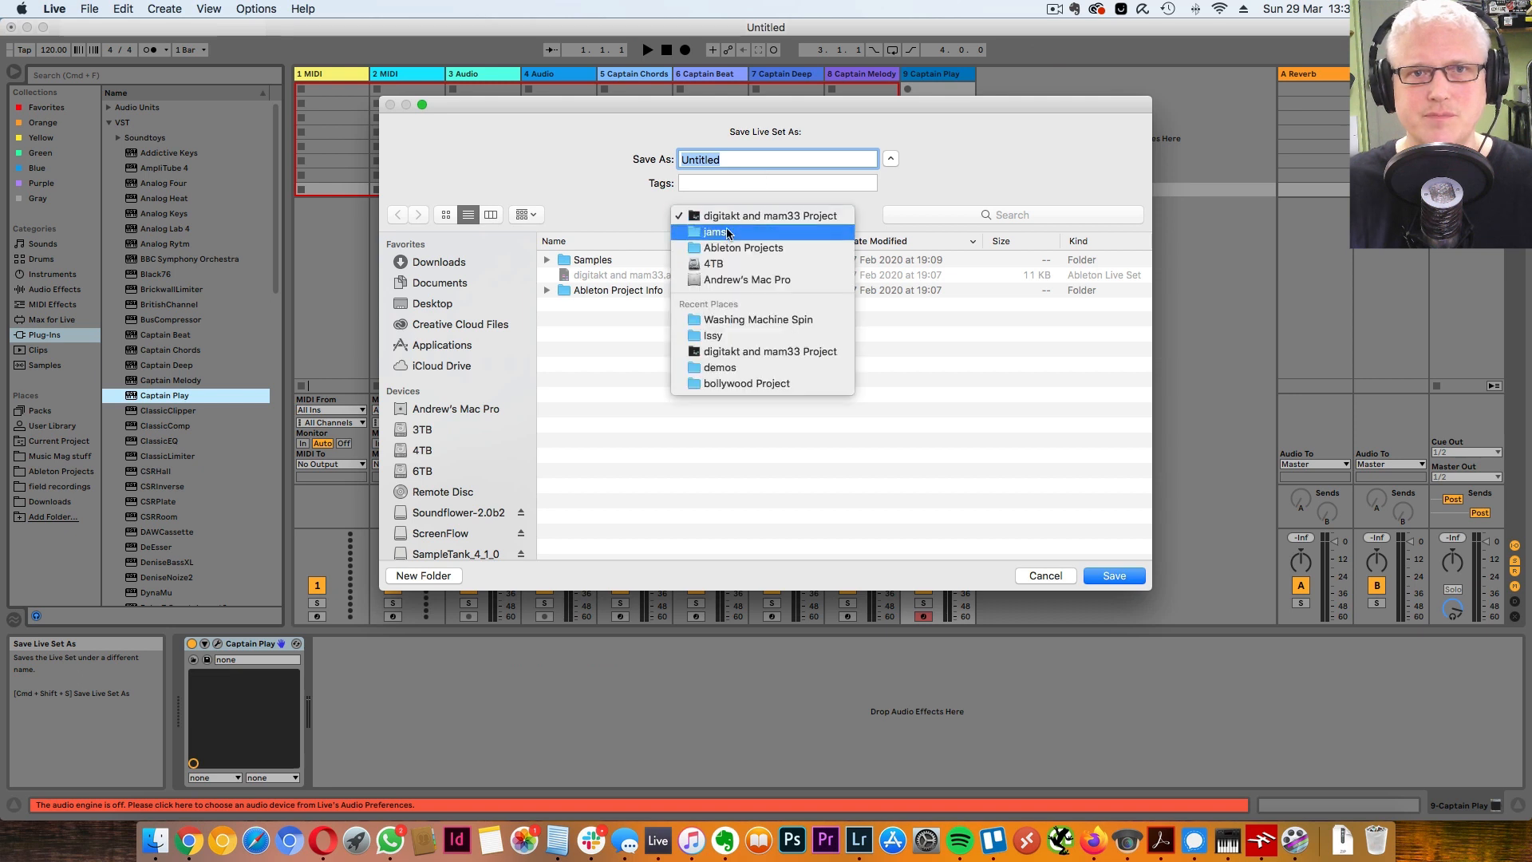
left_click(752, 248)
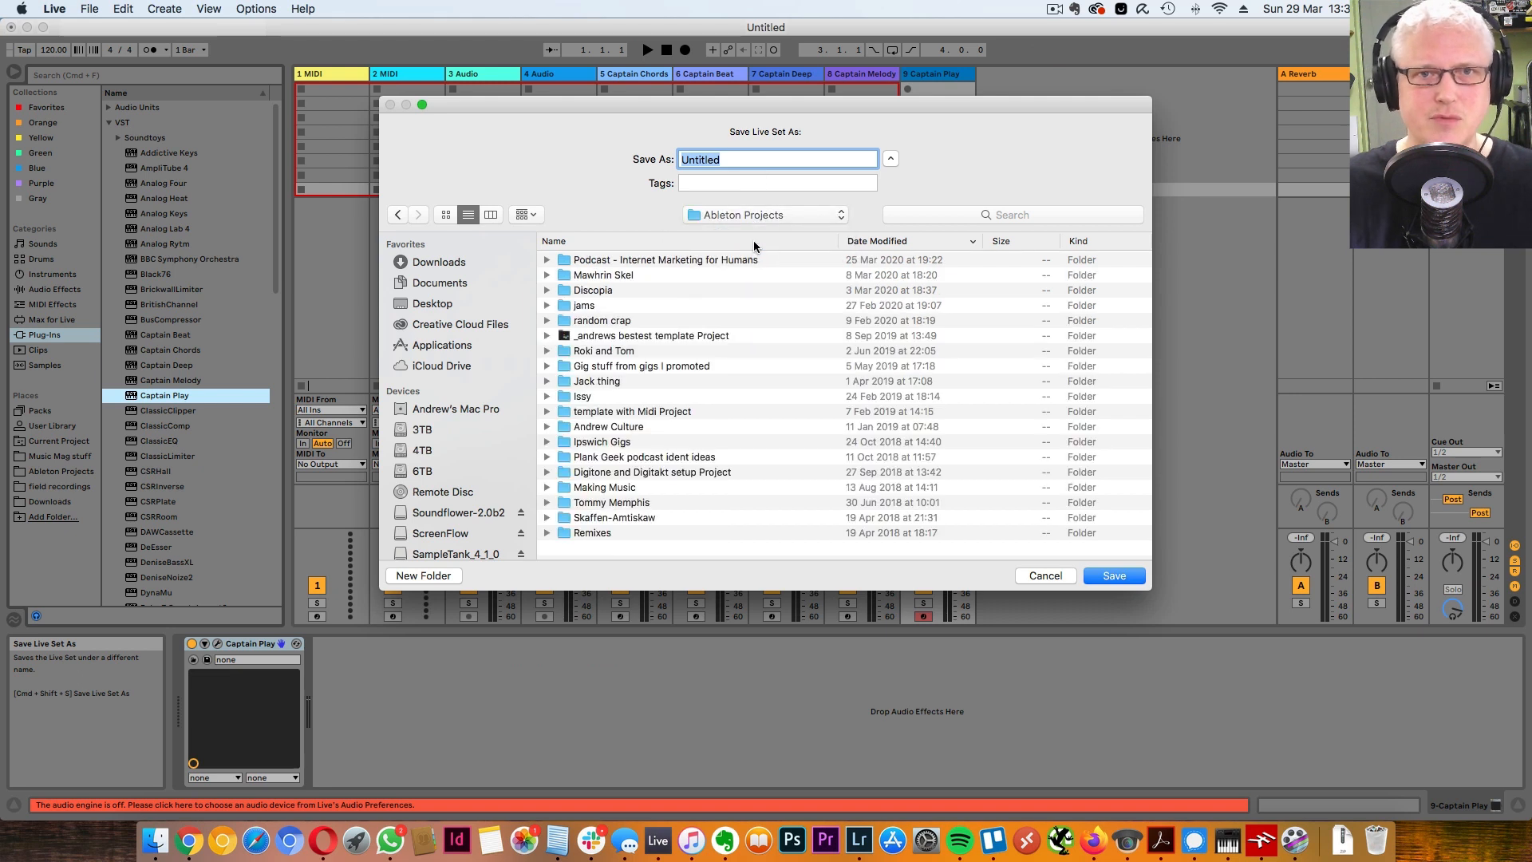
type("tu")
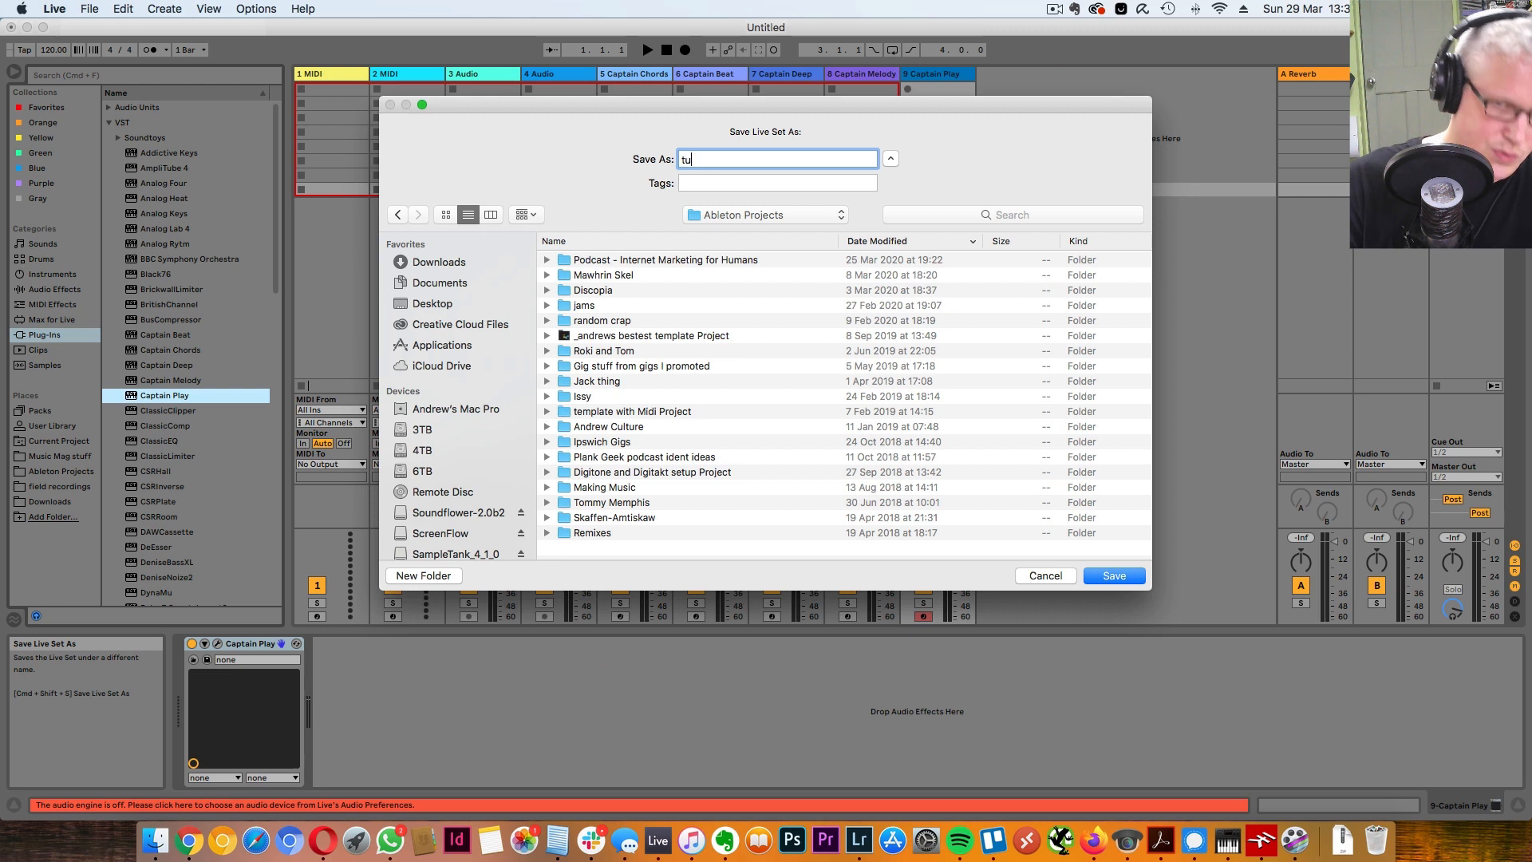
type("torials")
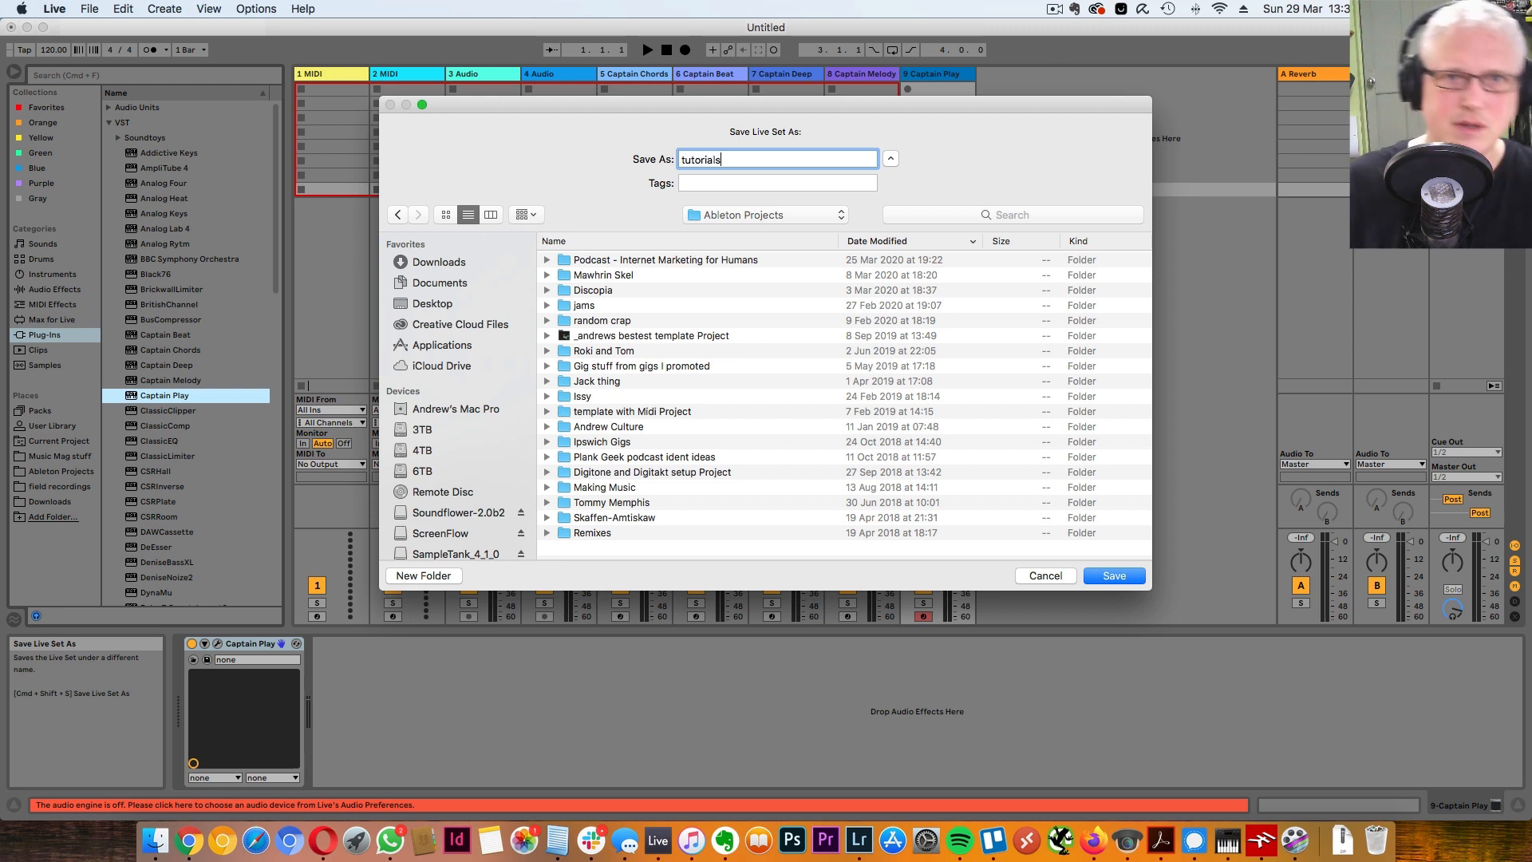
key("Return")
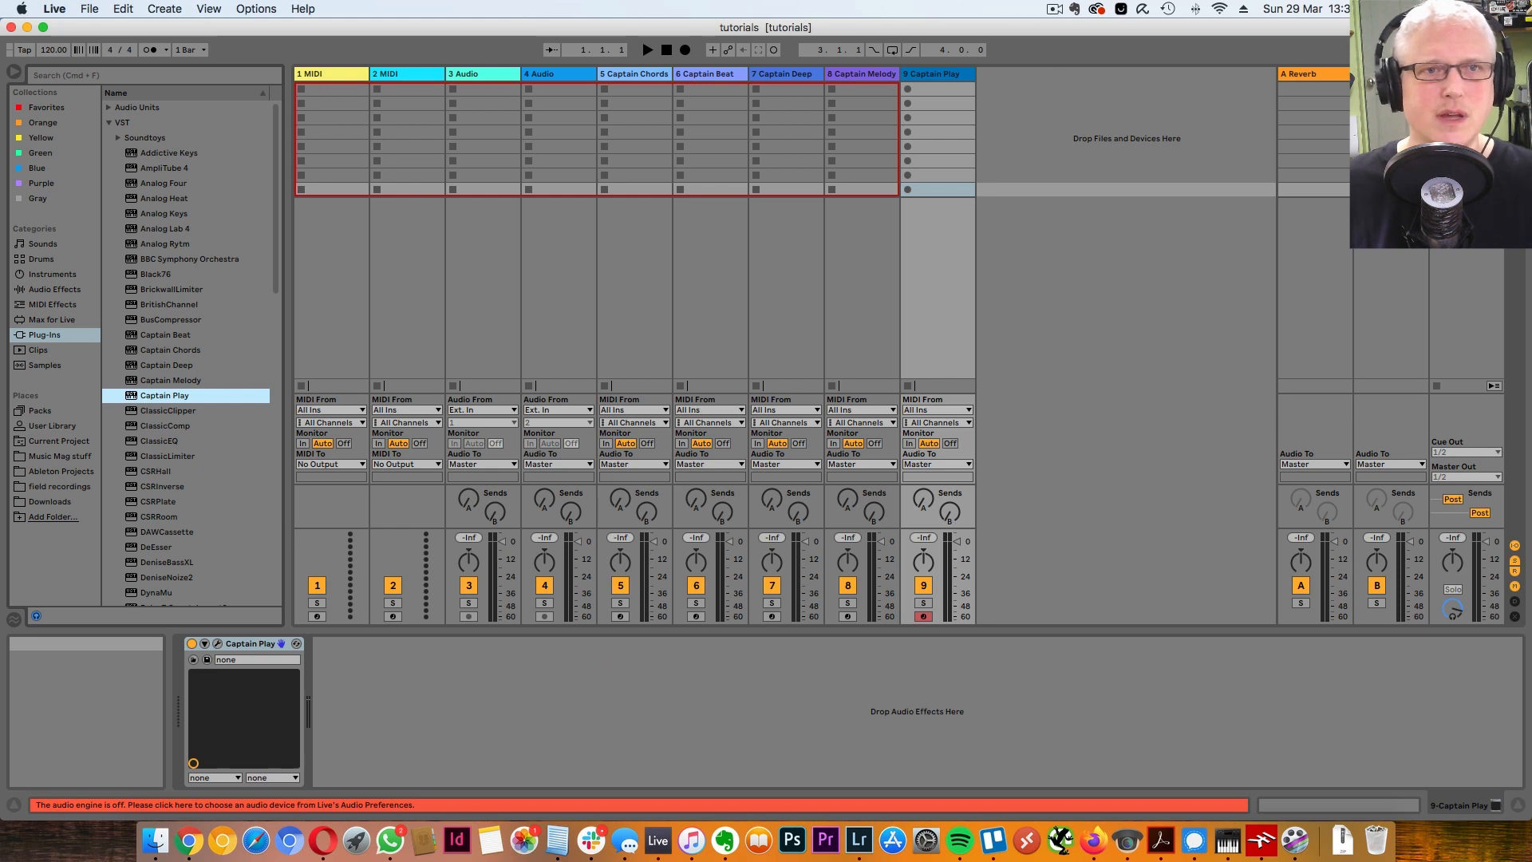
Step: Reopen the Captain Chords plug-in from its track and enlarge its window
left_click(635, 74)
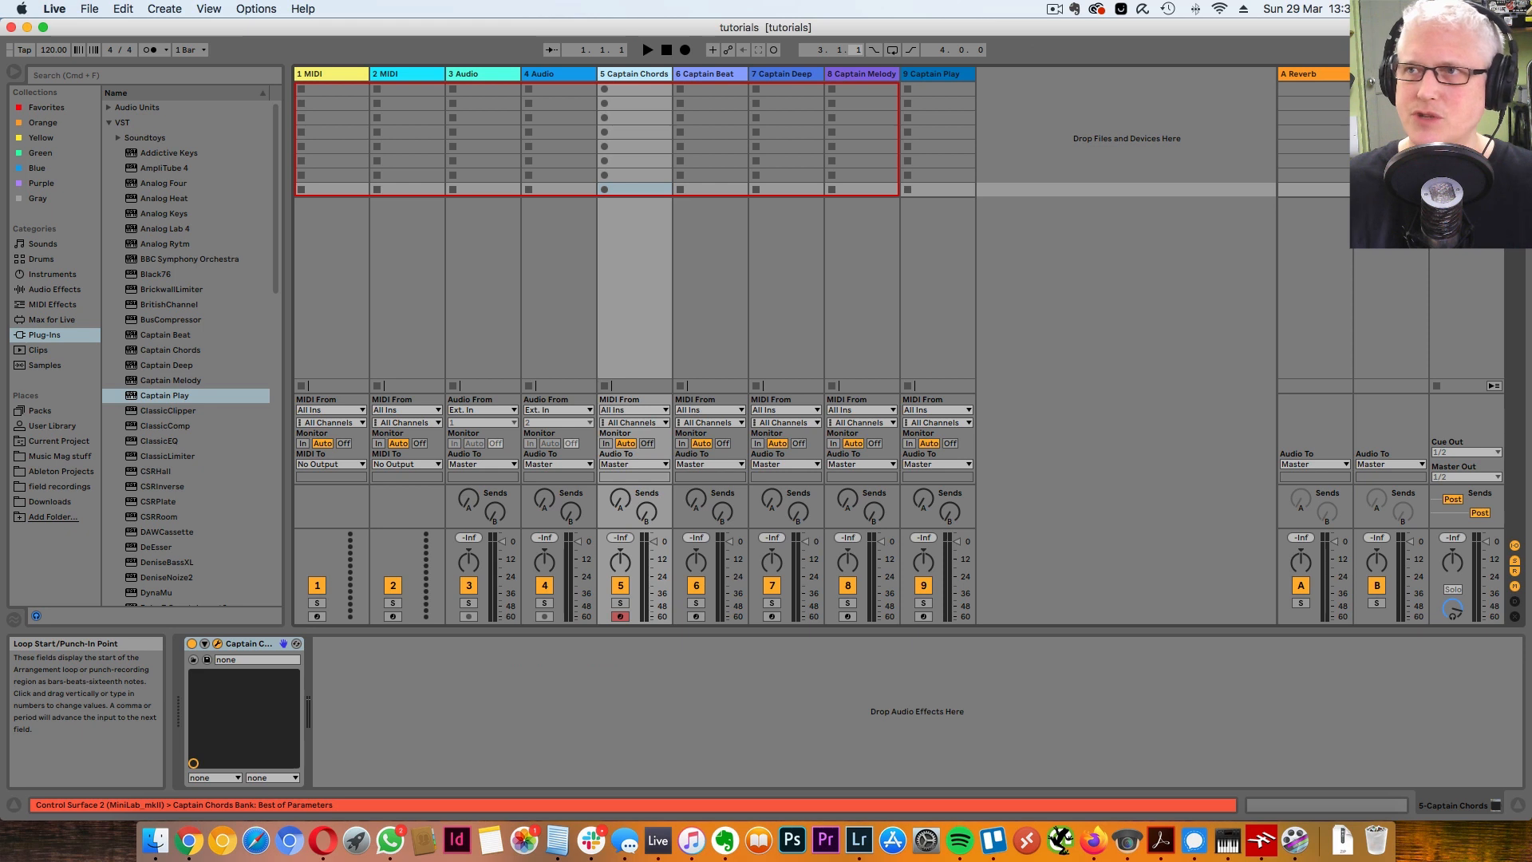
left_click_drag(730, 207, 675, 64)
left_click_drag(1094, 580, 1299, 701)
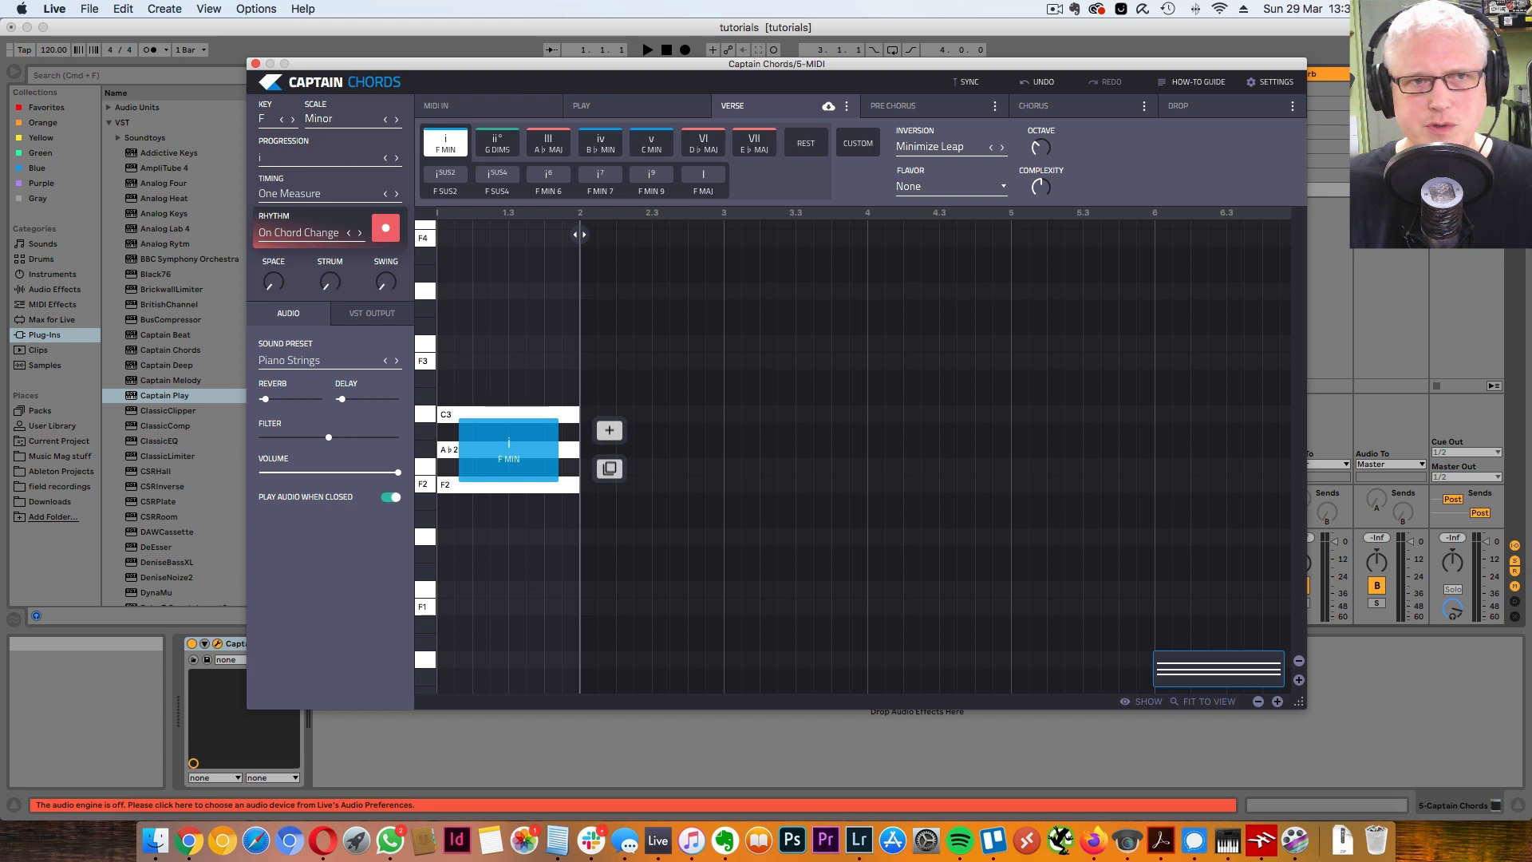
Step: Set the Captain Chords verse progression to i - VII - IV - III
left_click(313, 158)
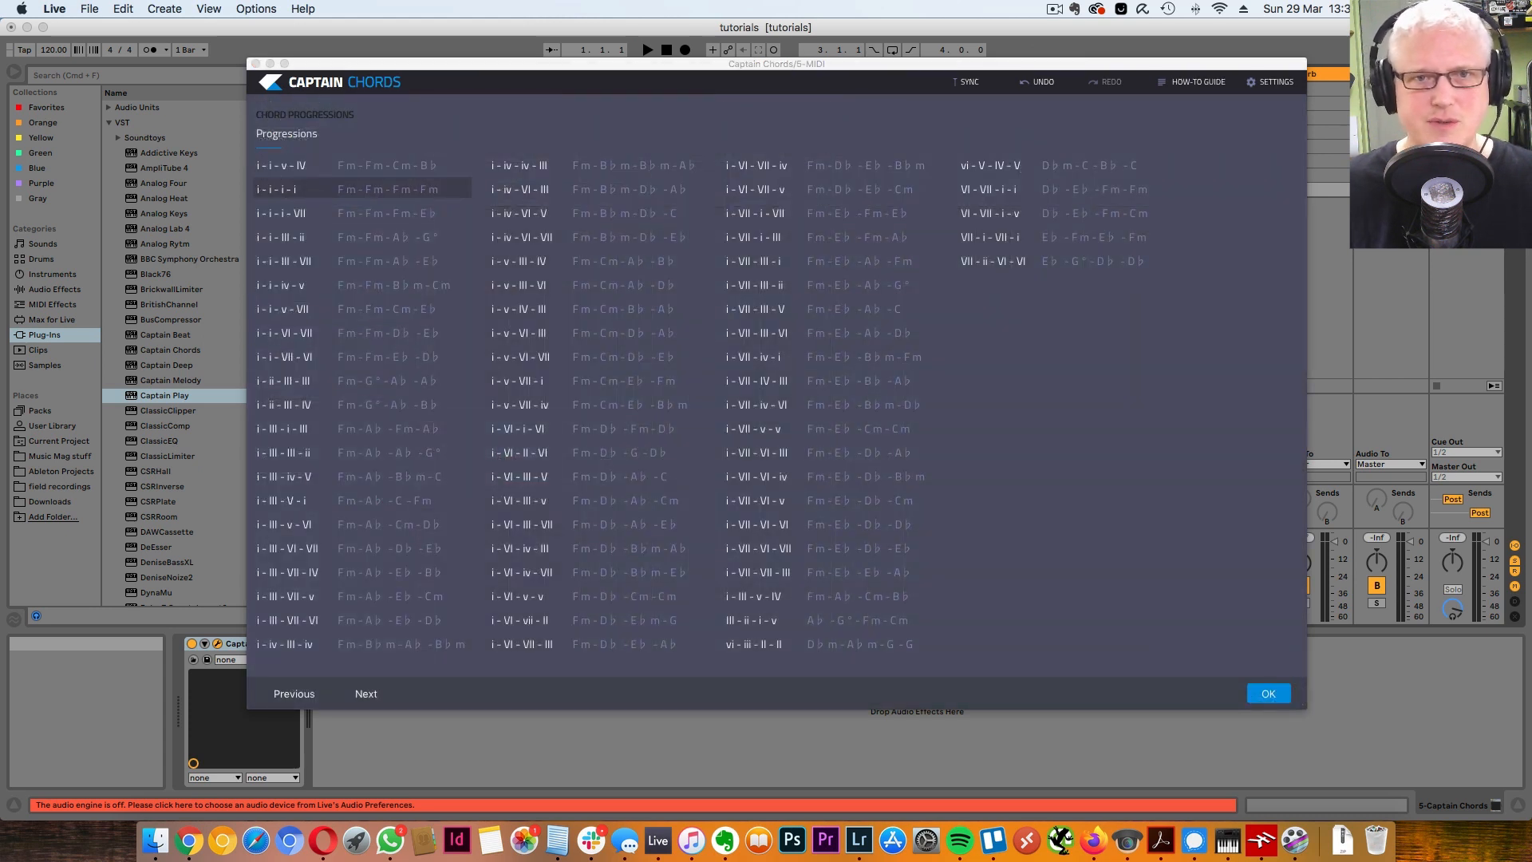
left_click(757, 381)
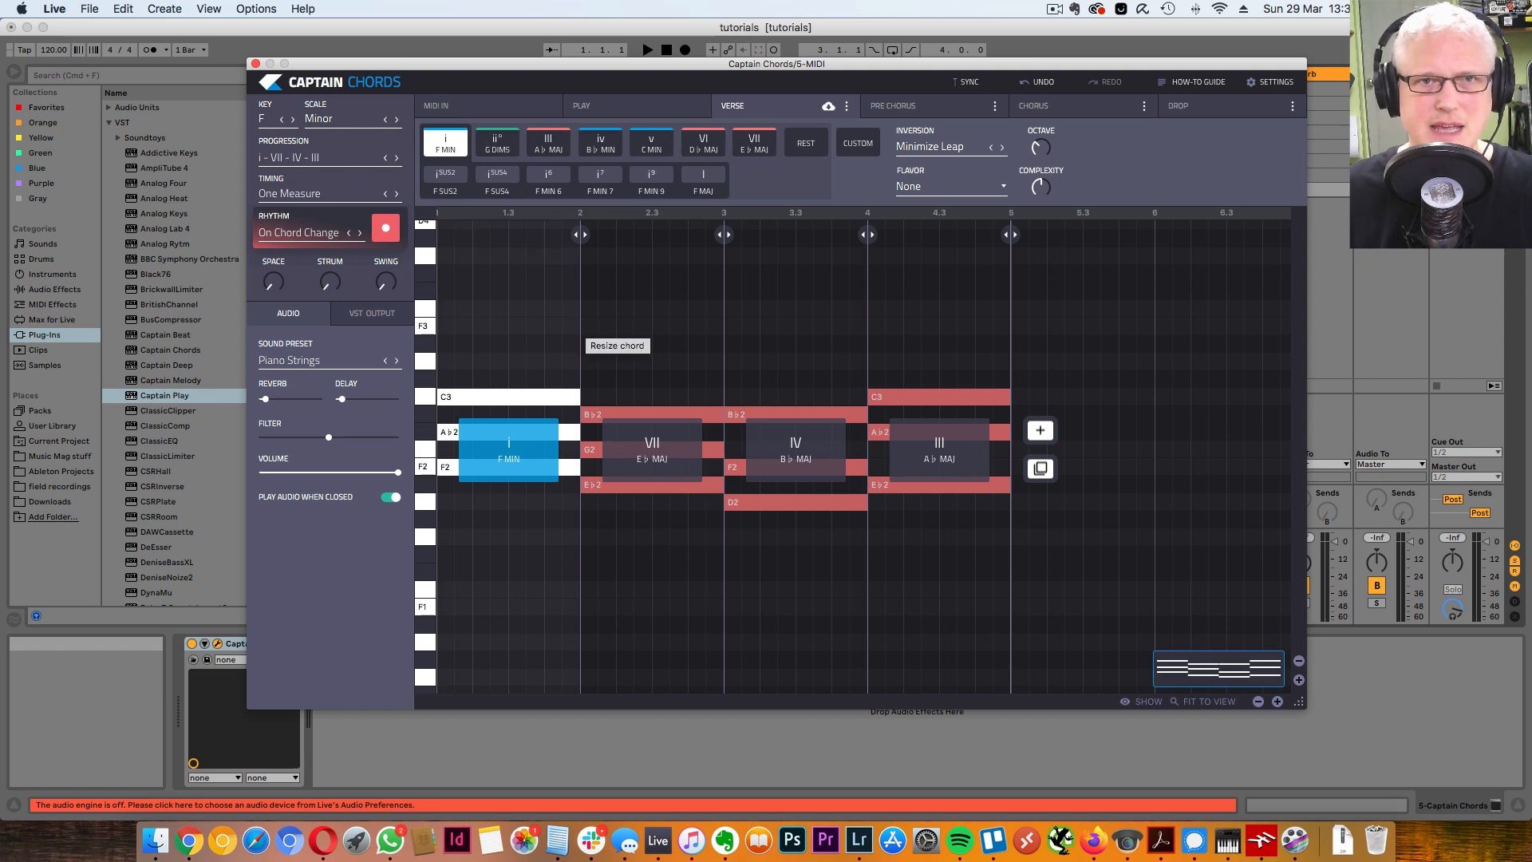
left_click_drag(647, 64, 646, 72)
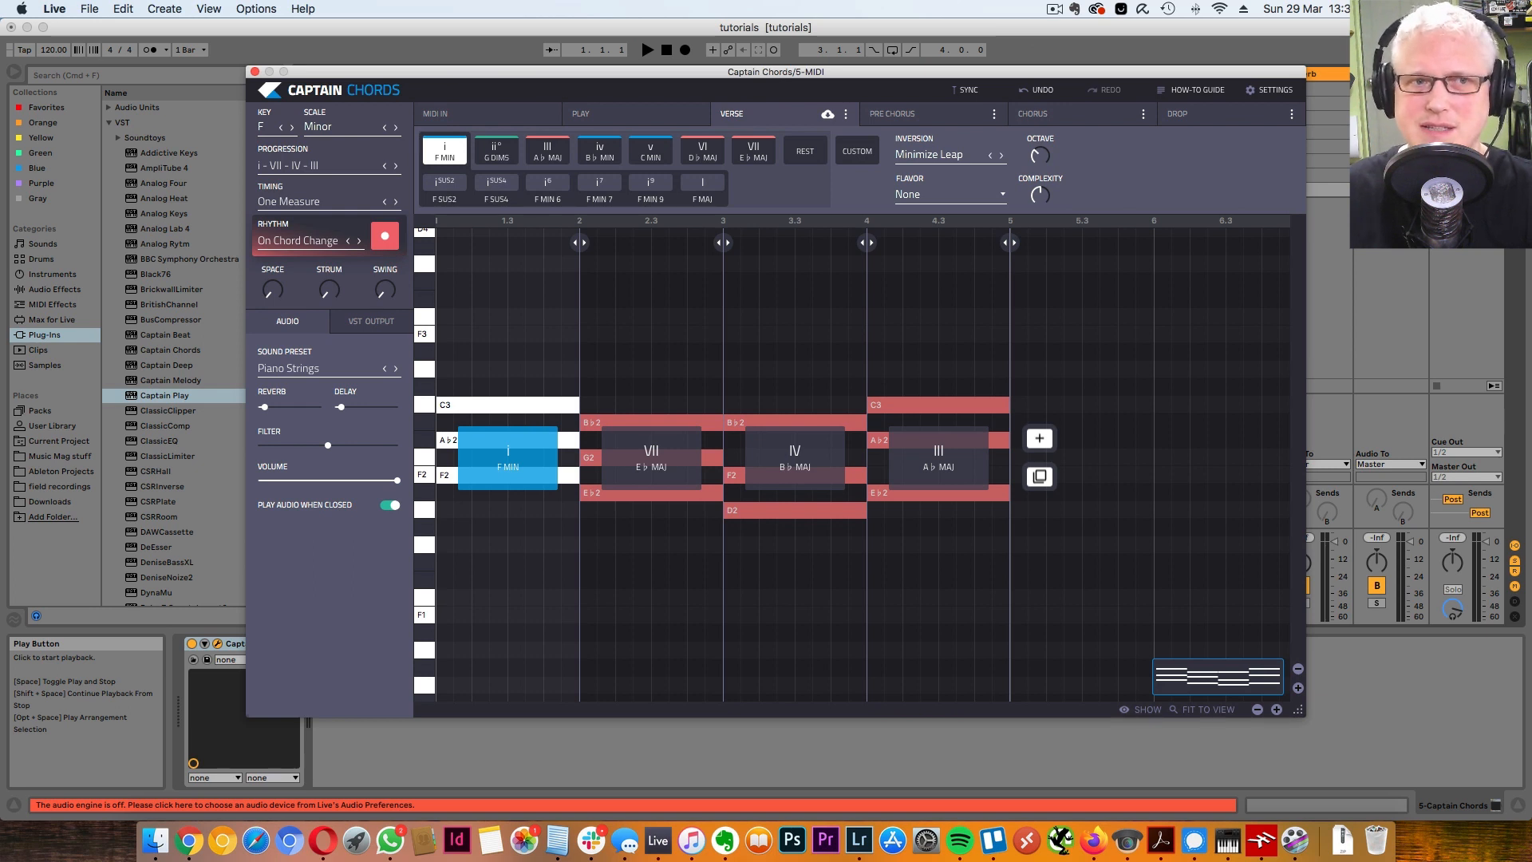
Step: Browse the Captain Chords sound presets and keep Piano Strings selected
left_click(289, 369)
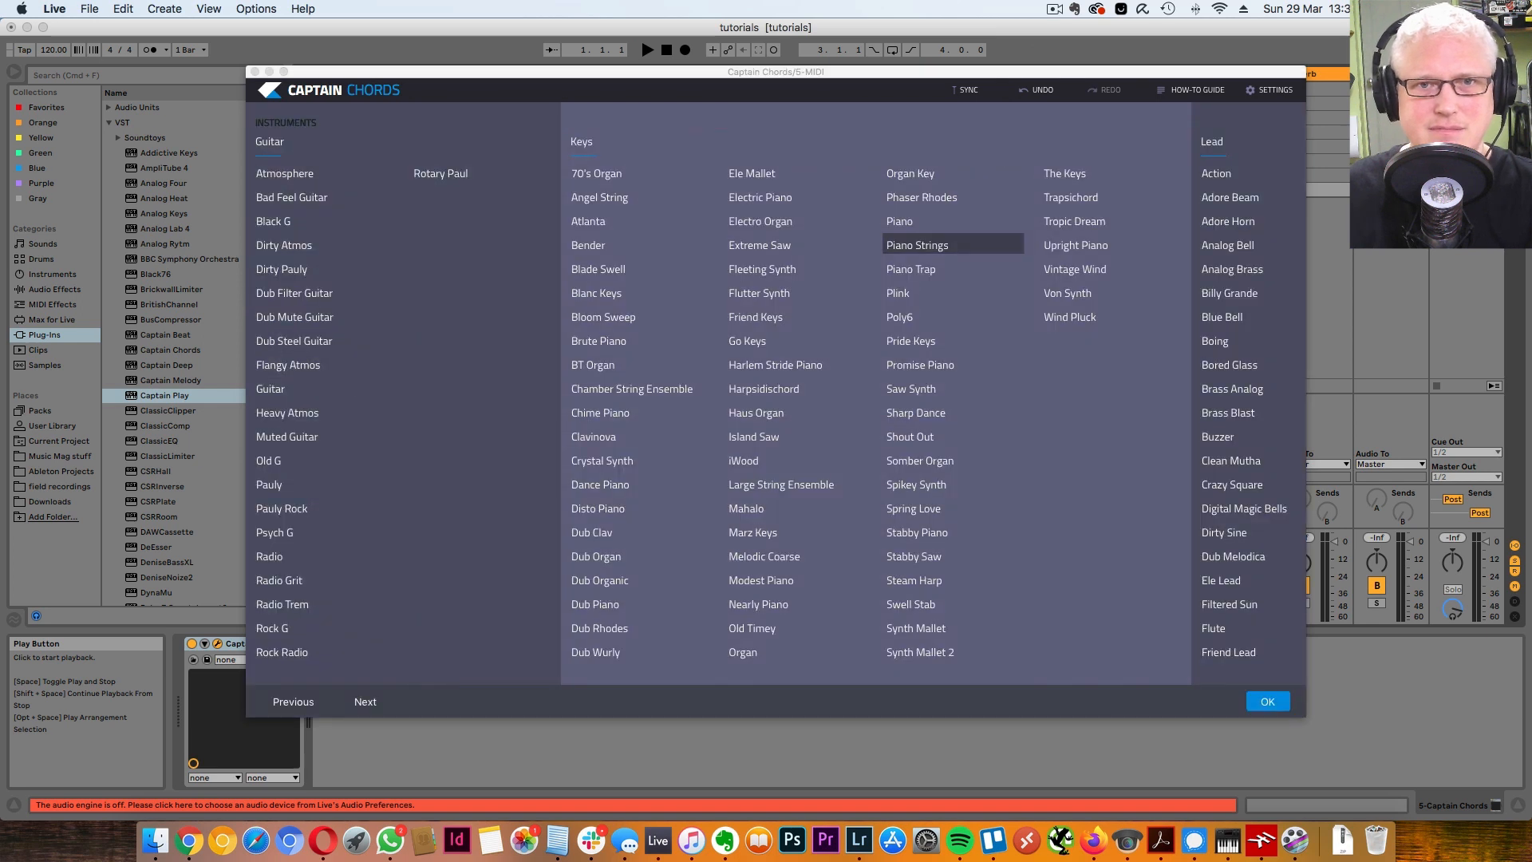
left_click(1268, 702)
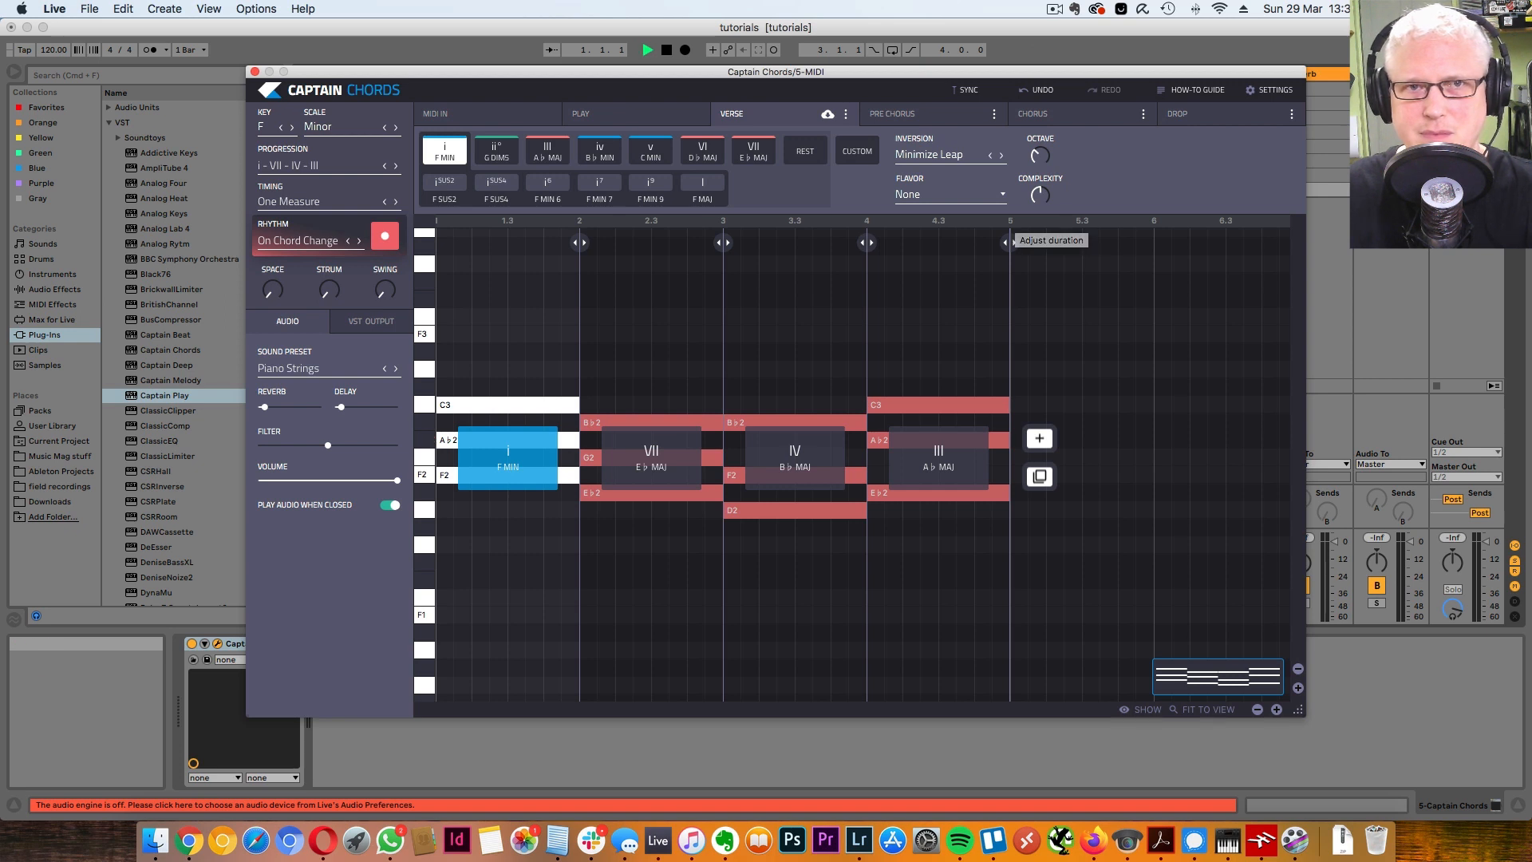
left_click_drag(776, 72, 755, 82)
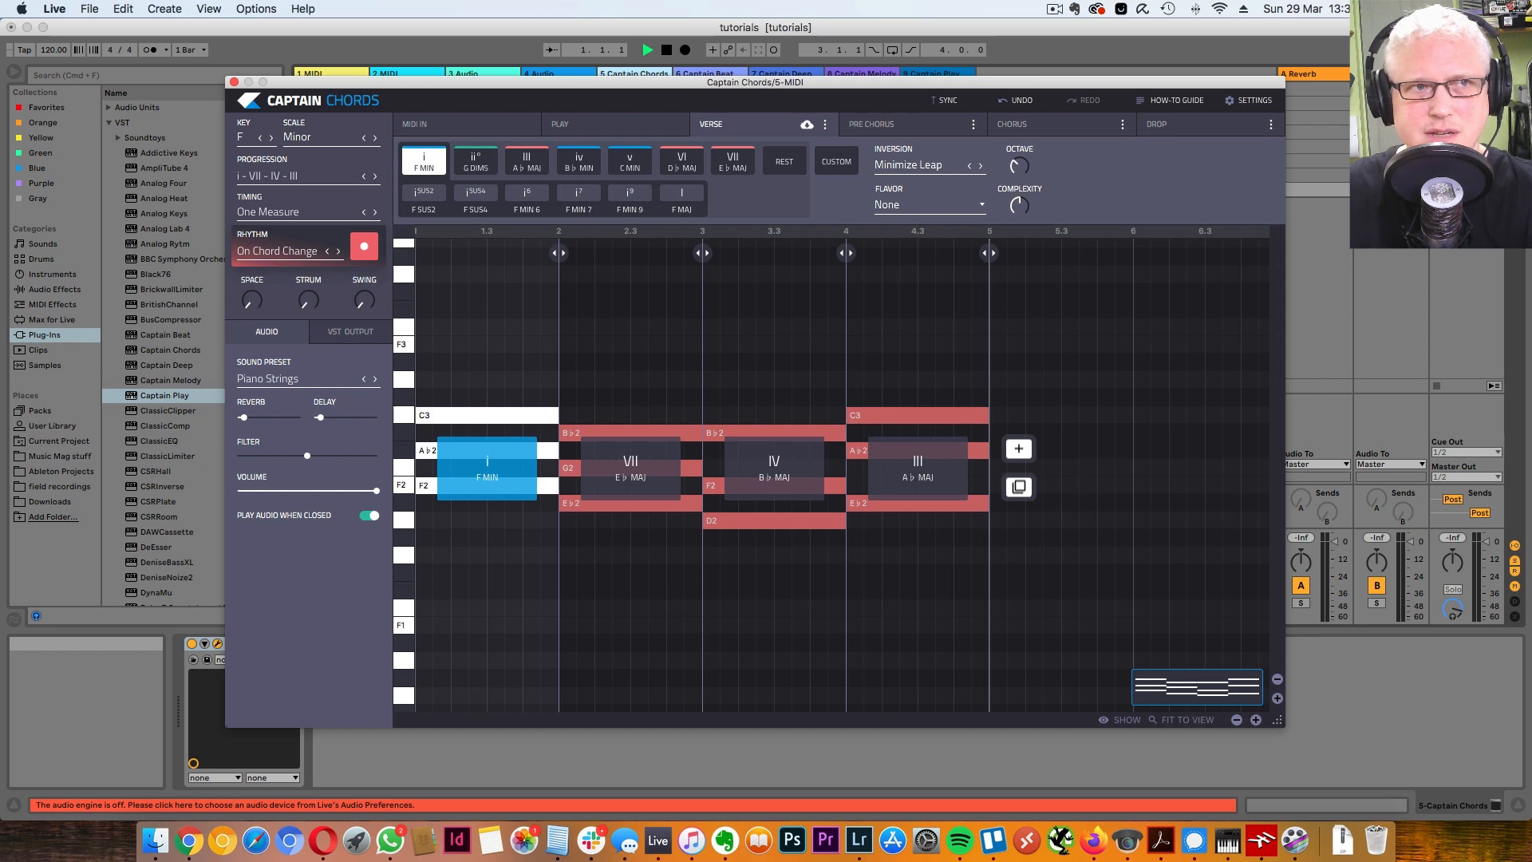
Step: In Live's audio preferences, set the input device to Scarlett 6i6 USB and the output device to Telestream Audio Capture
left_click(54, 8)
left_click(107, 48)
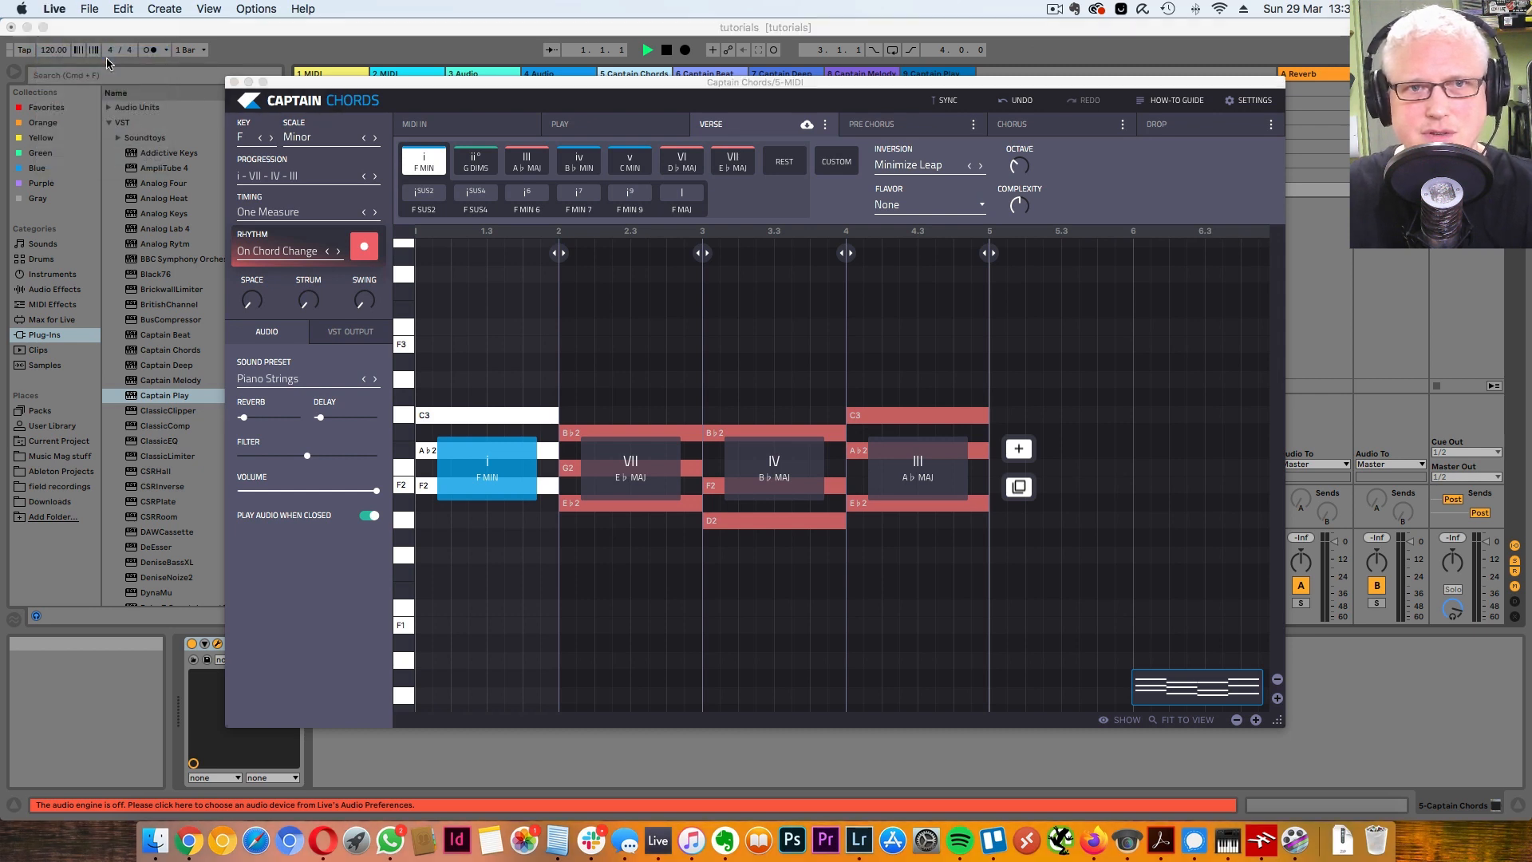
left_click(234, 83)
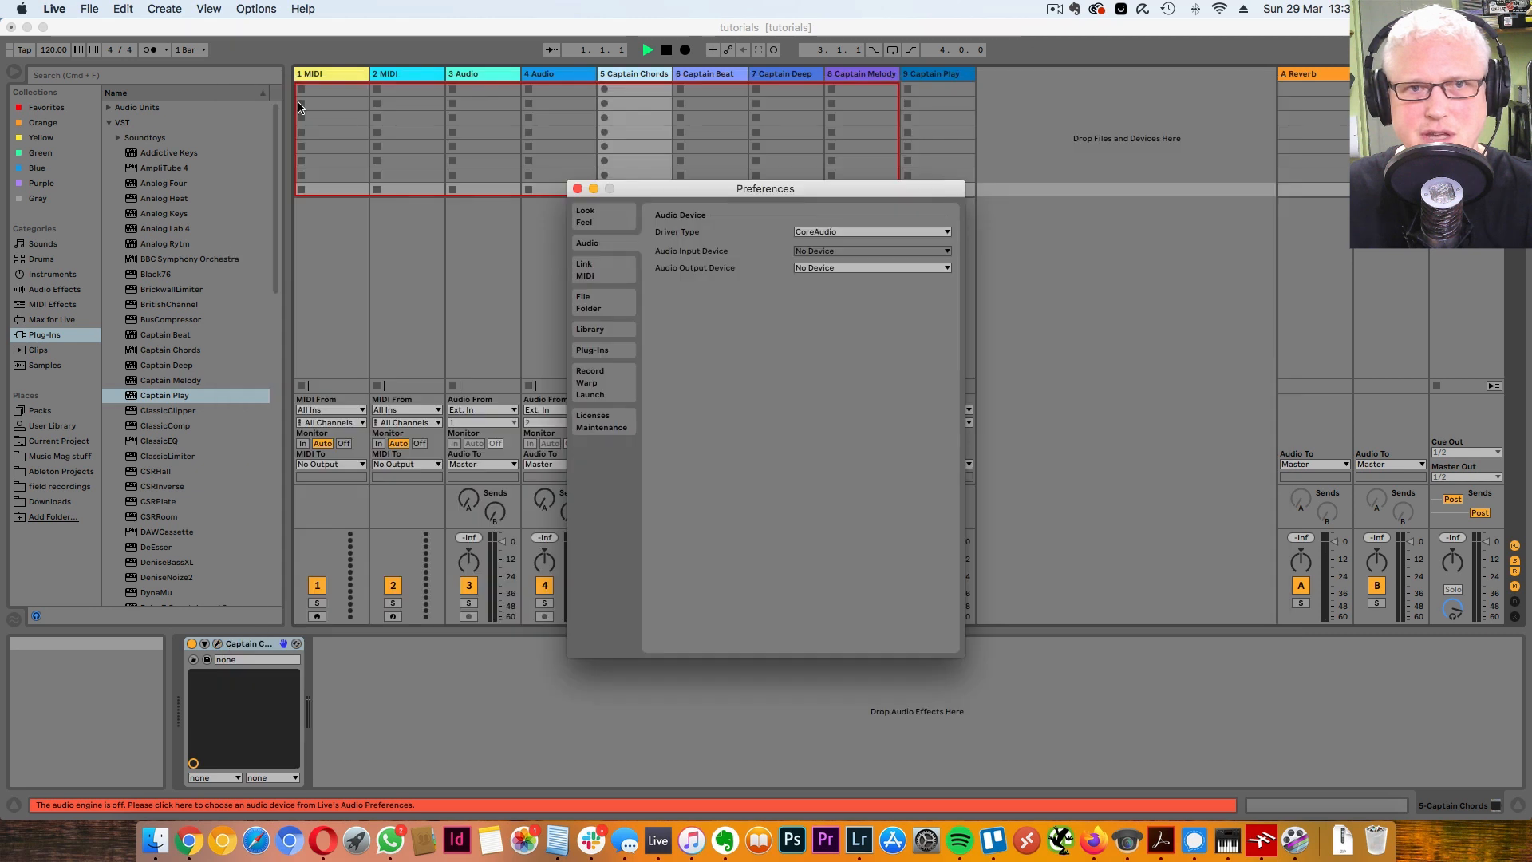
left_click(870, 253)
left_click(868, 274)
left_click(870, 267)
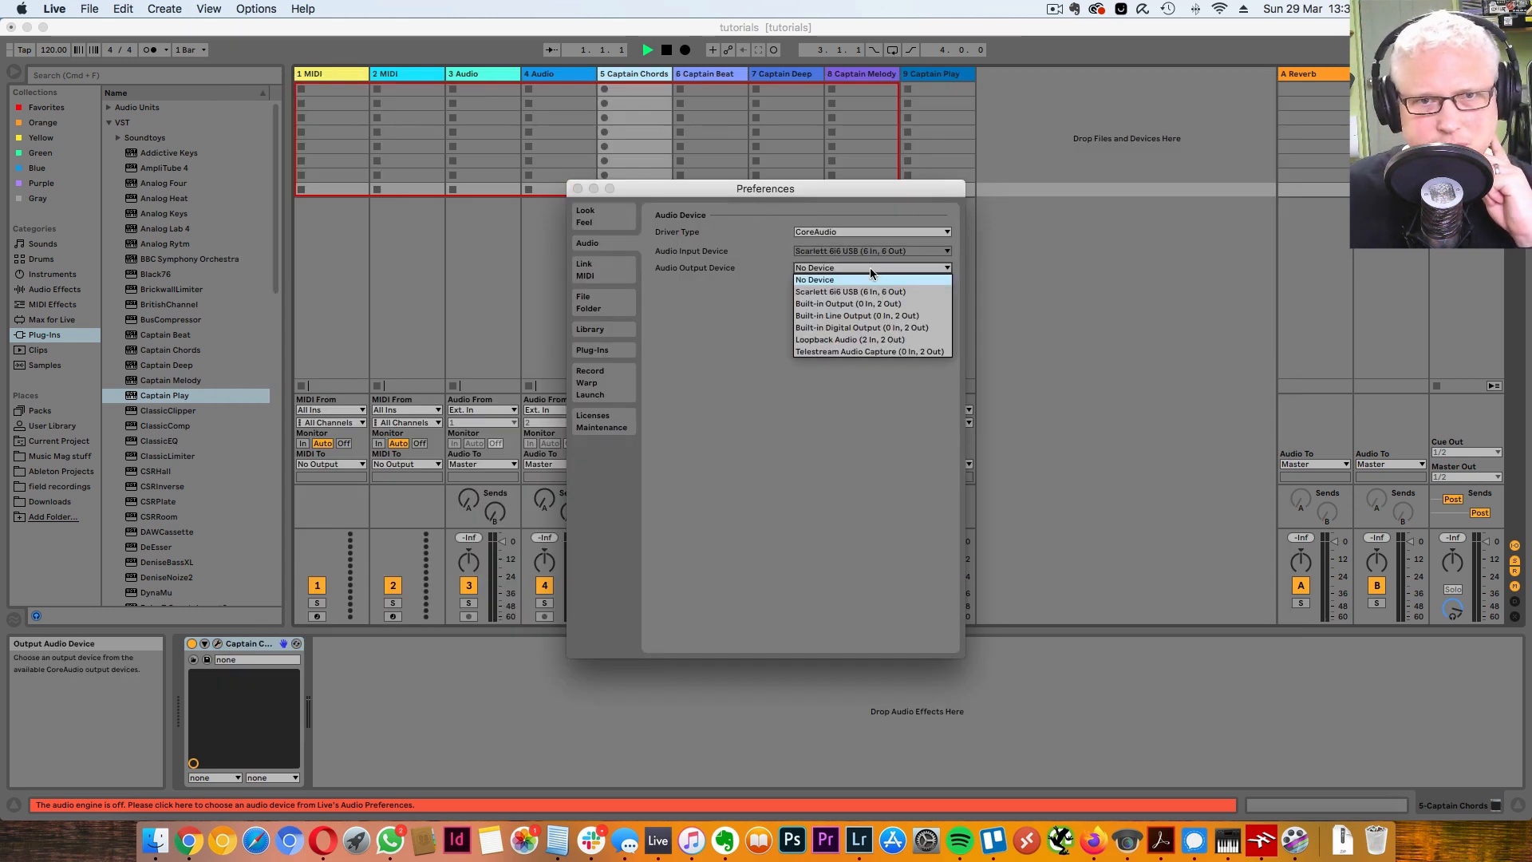
left_click(892, 353)
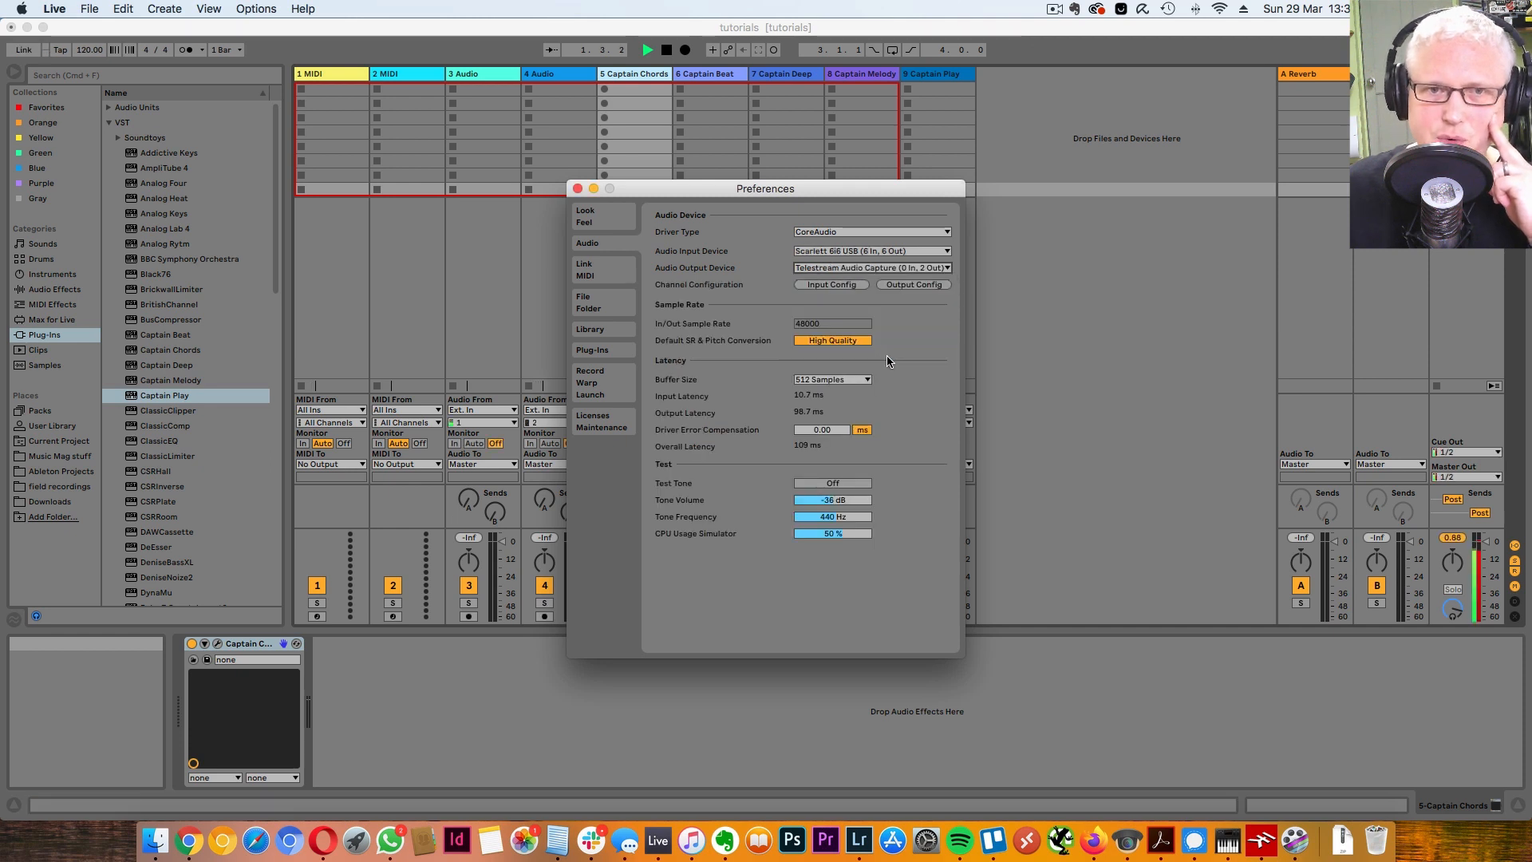
left_click(578, 189)
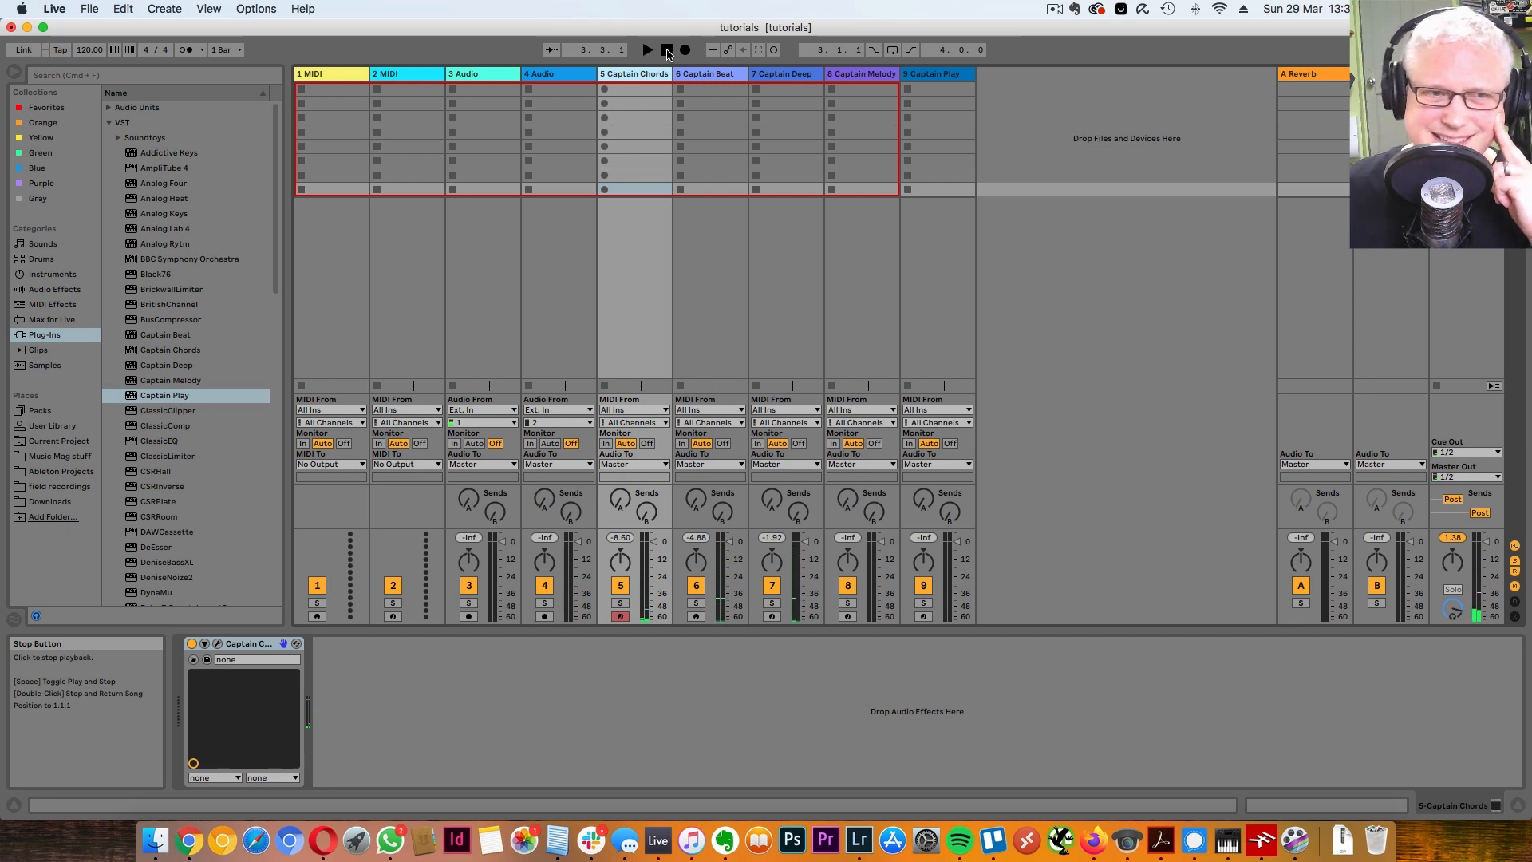
Step: Reopen Captain Chords and extend the verse progression with a VIIsus4 (E♭ sus4) chord and a ii° (G dim5) chord
left_click(218, 645)
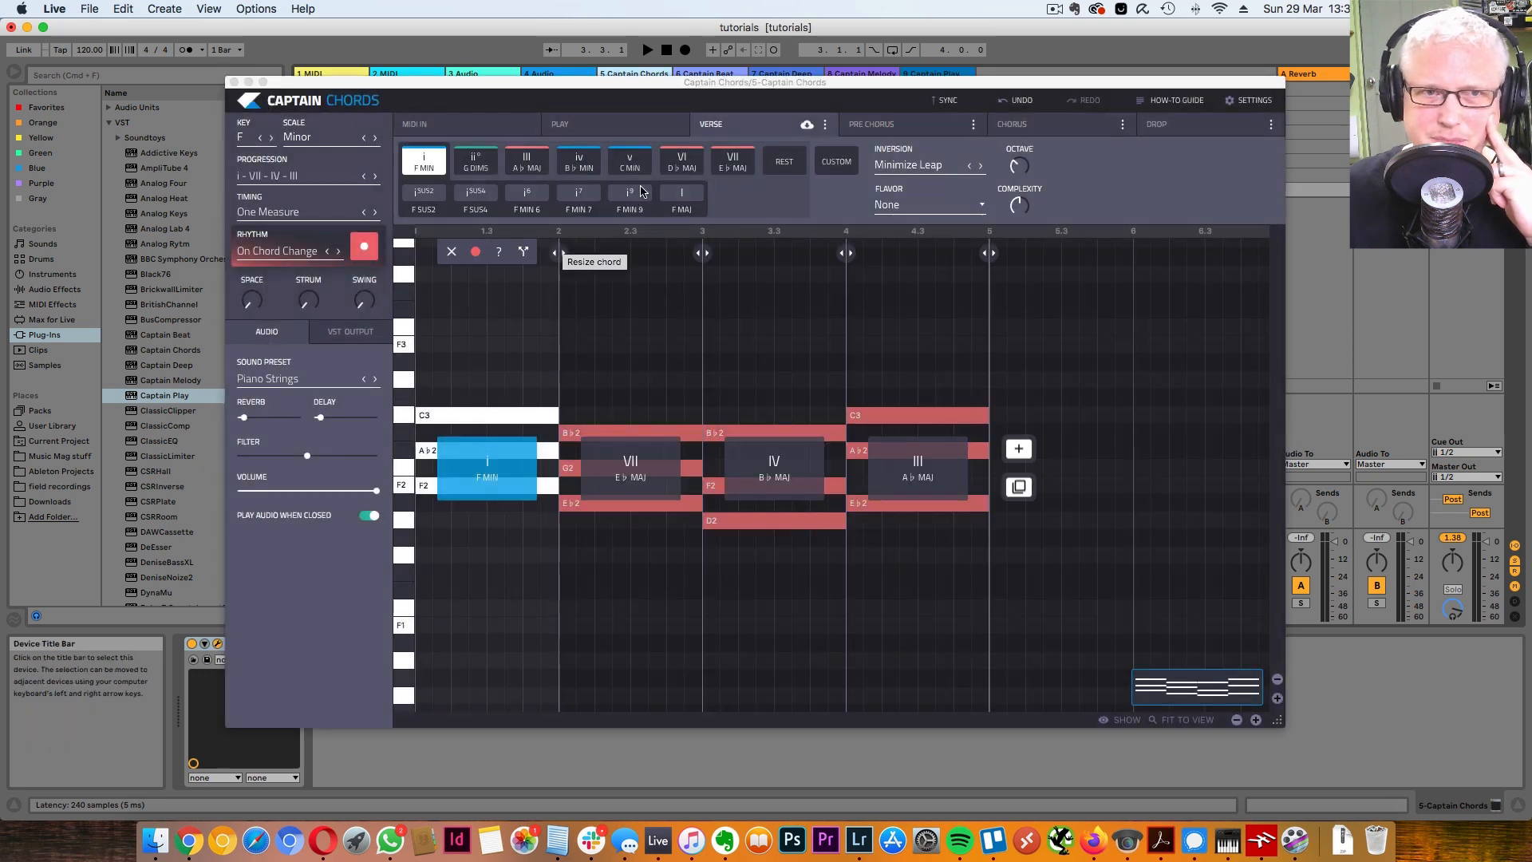
left_click(770, 463)
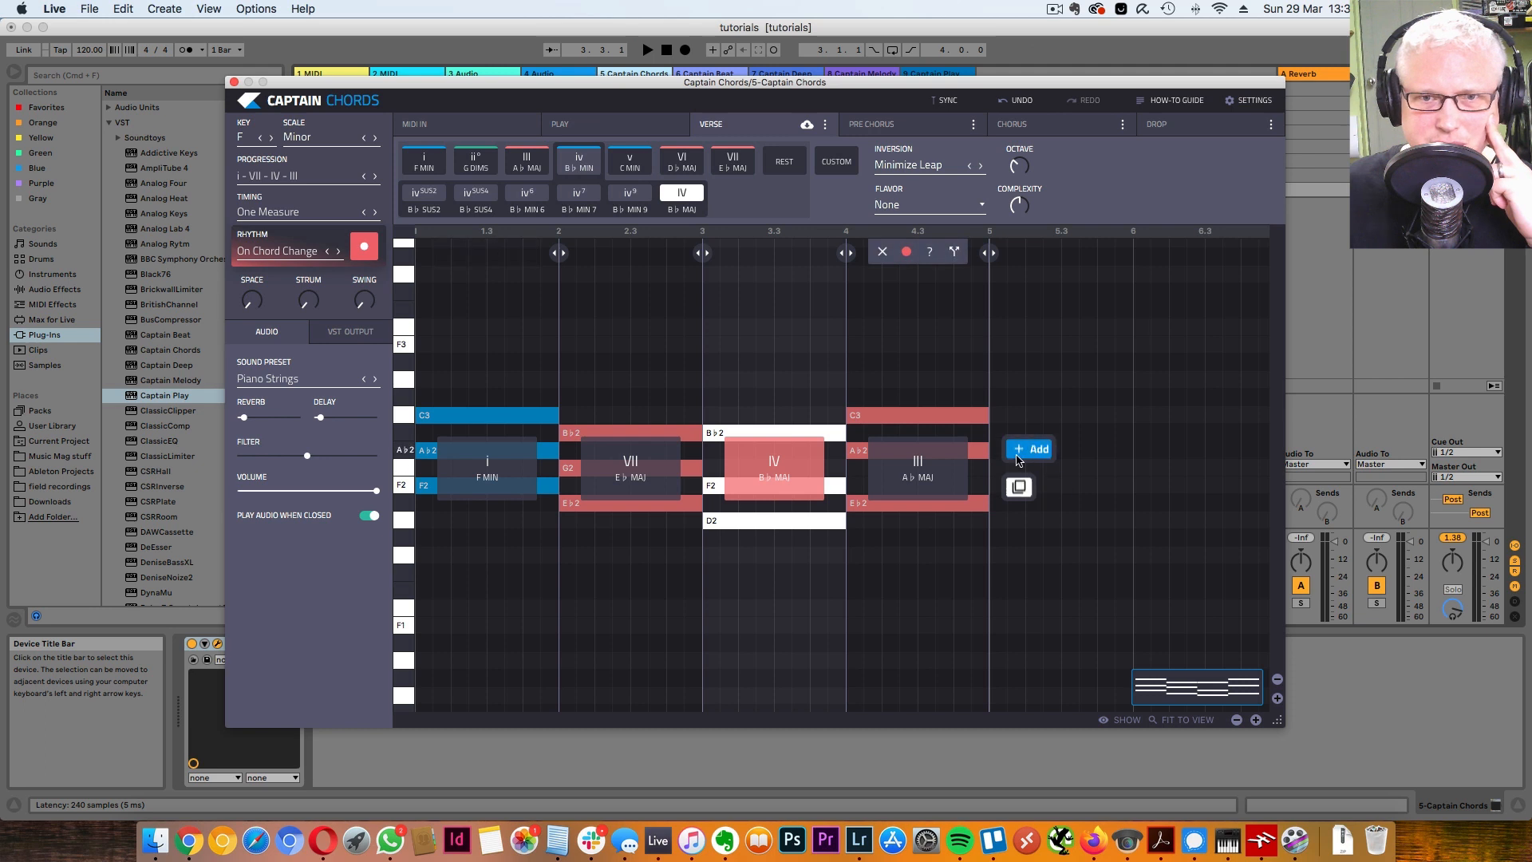
left_click(1032, 449)
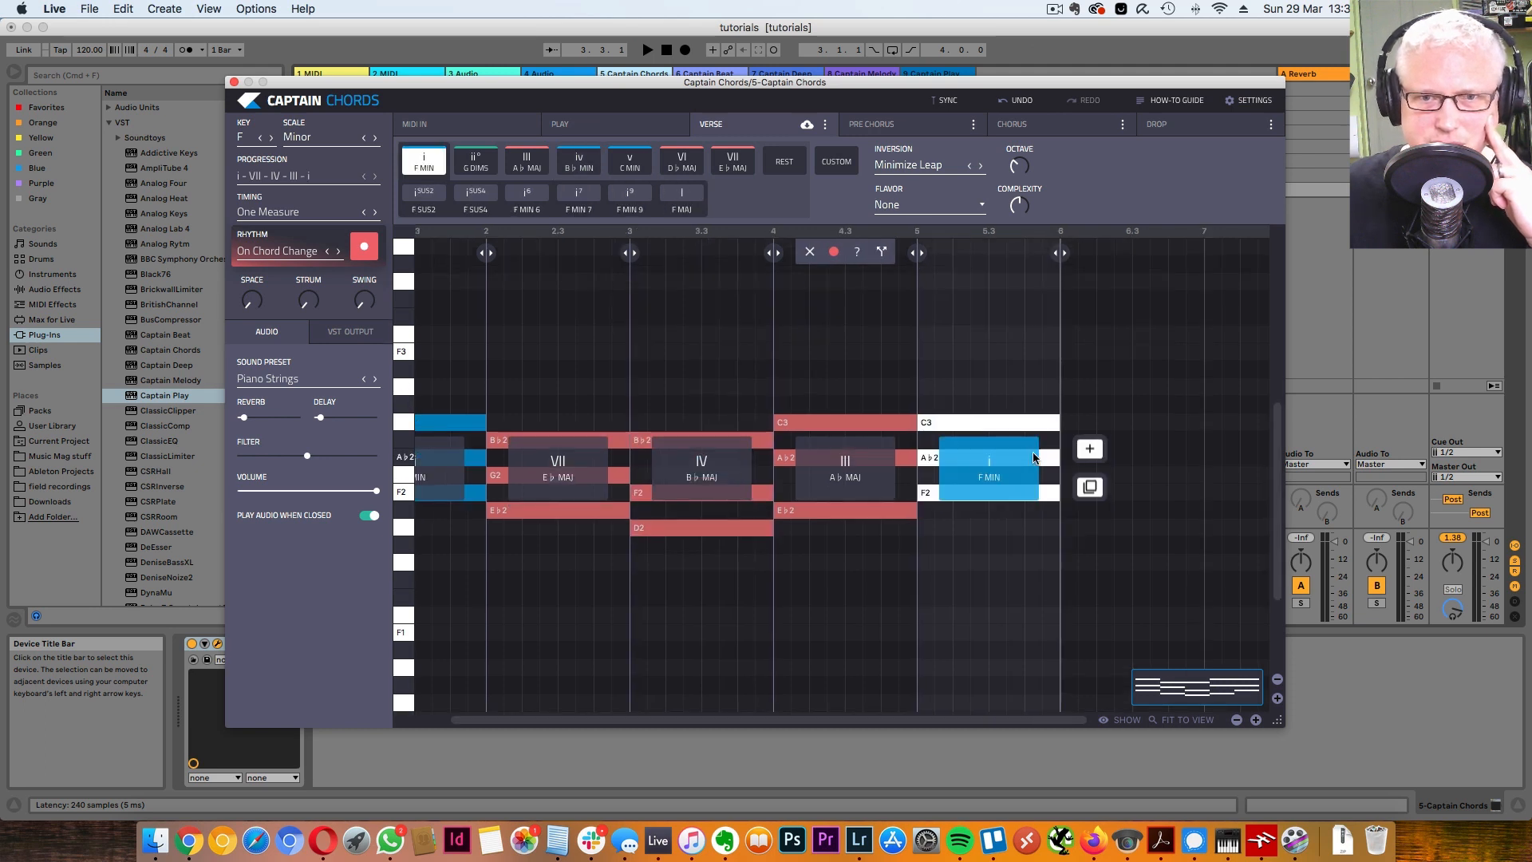
left_click(732, 162)
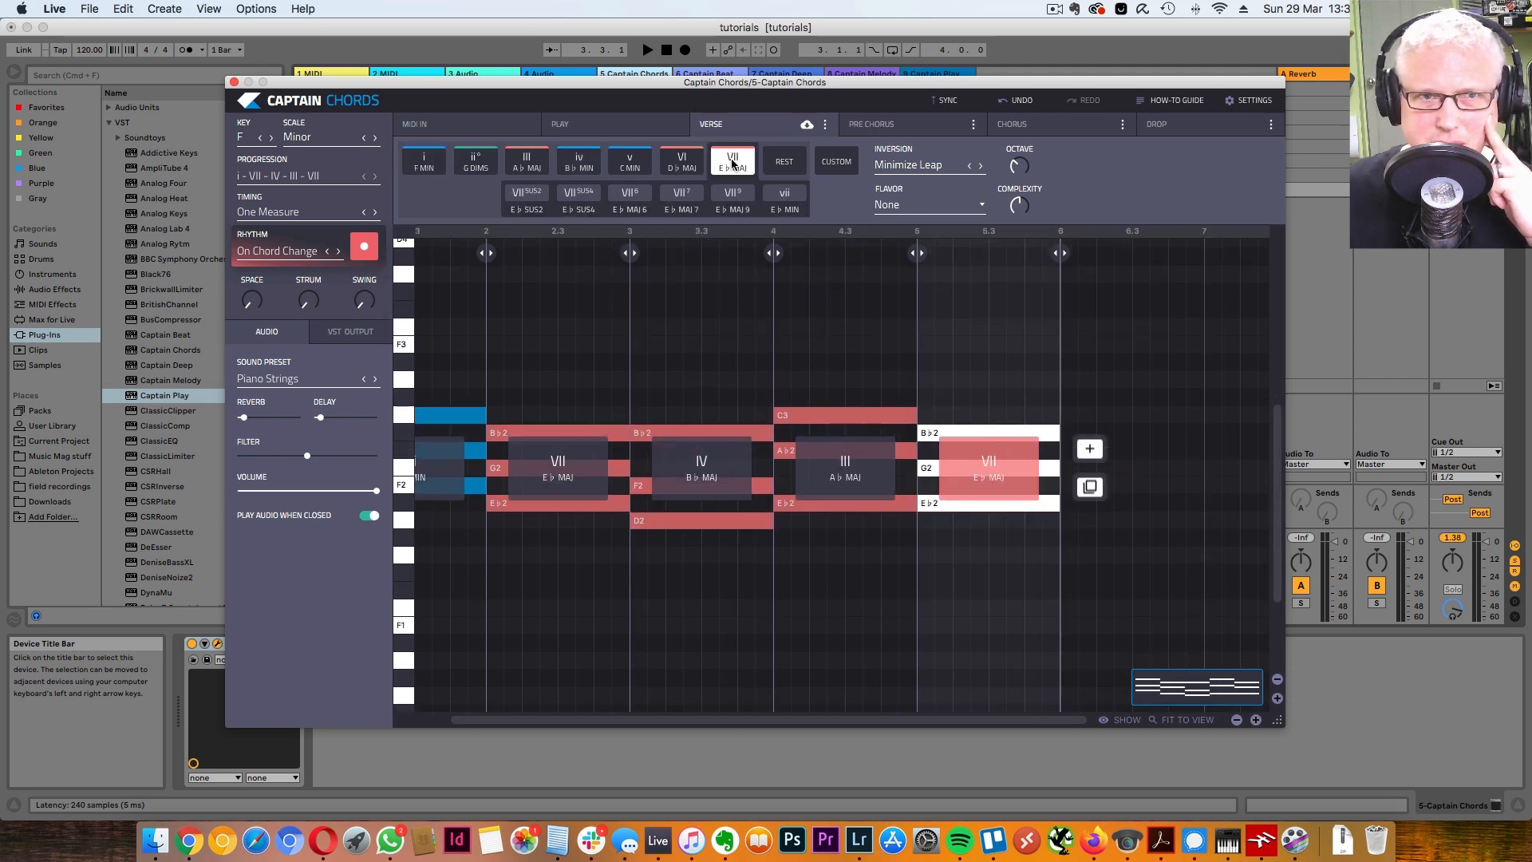
left_click(580, 196)
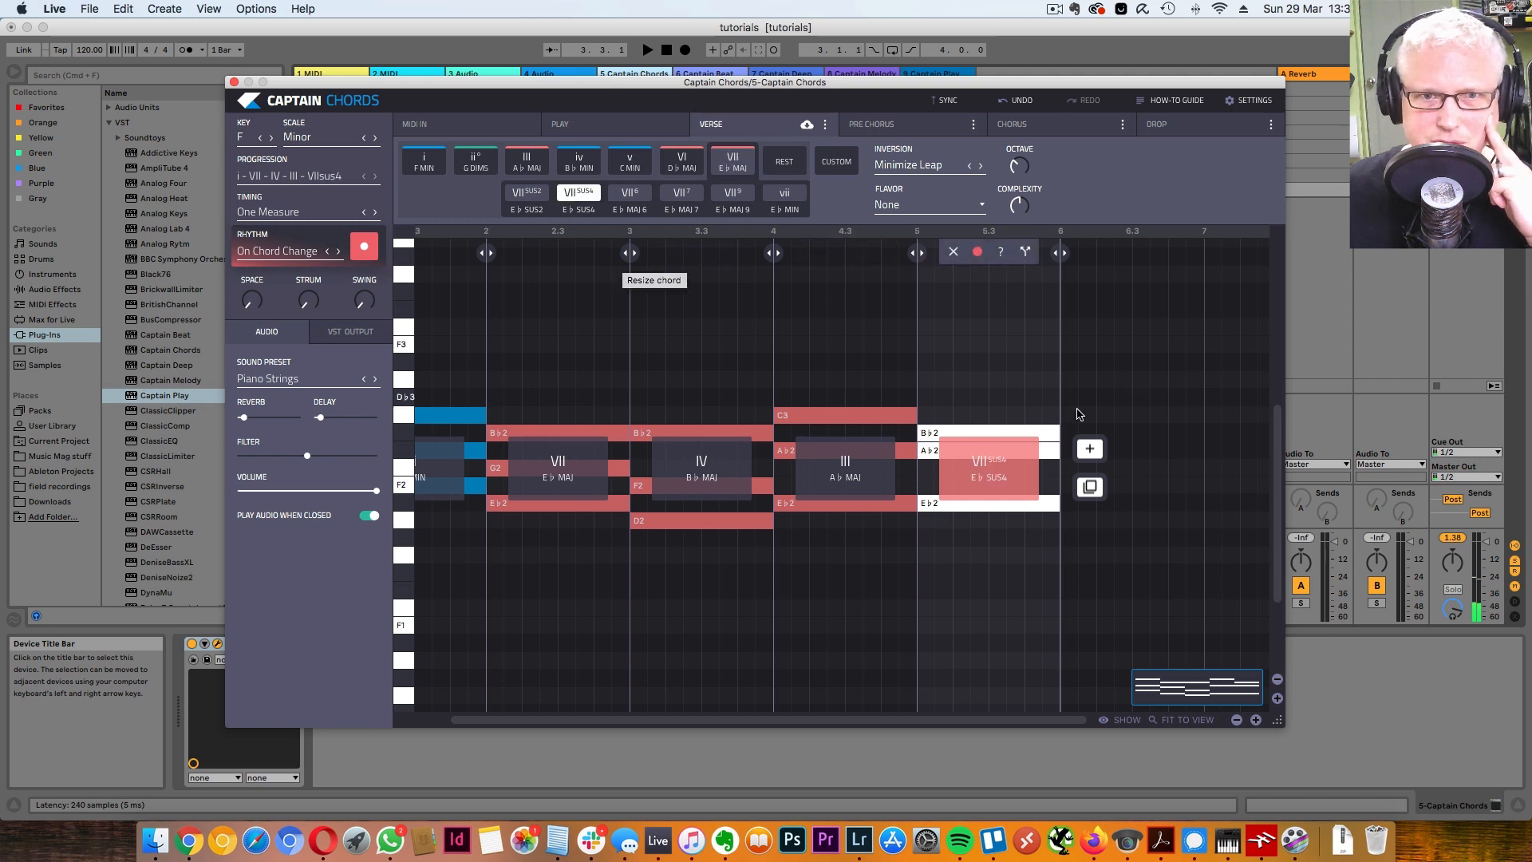
left_click(1091, 450)
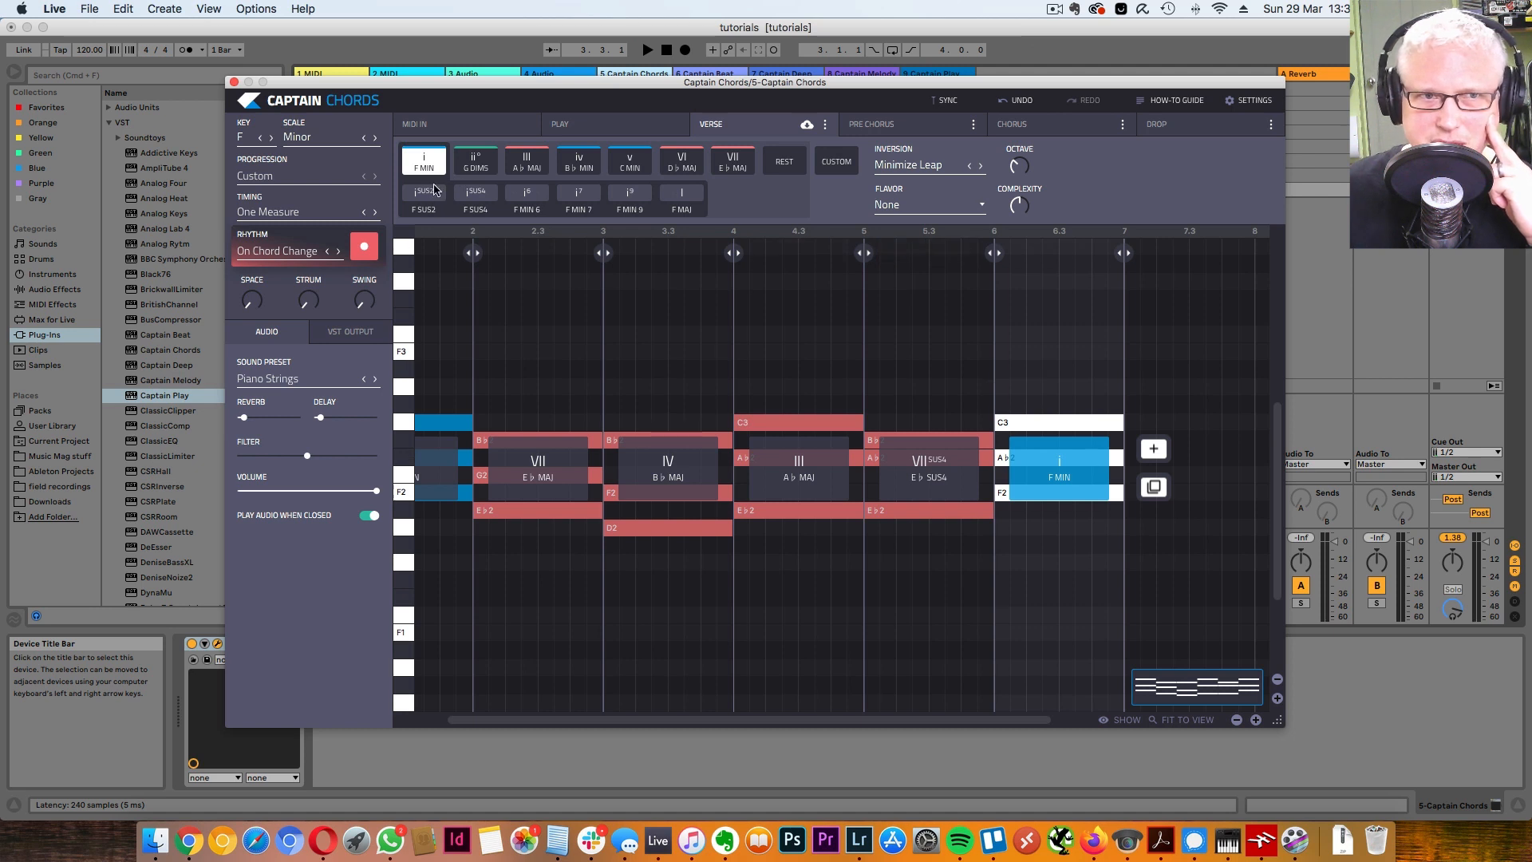
left_click(476, 162)
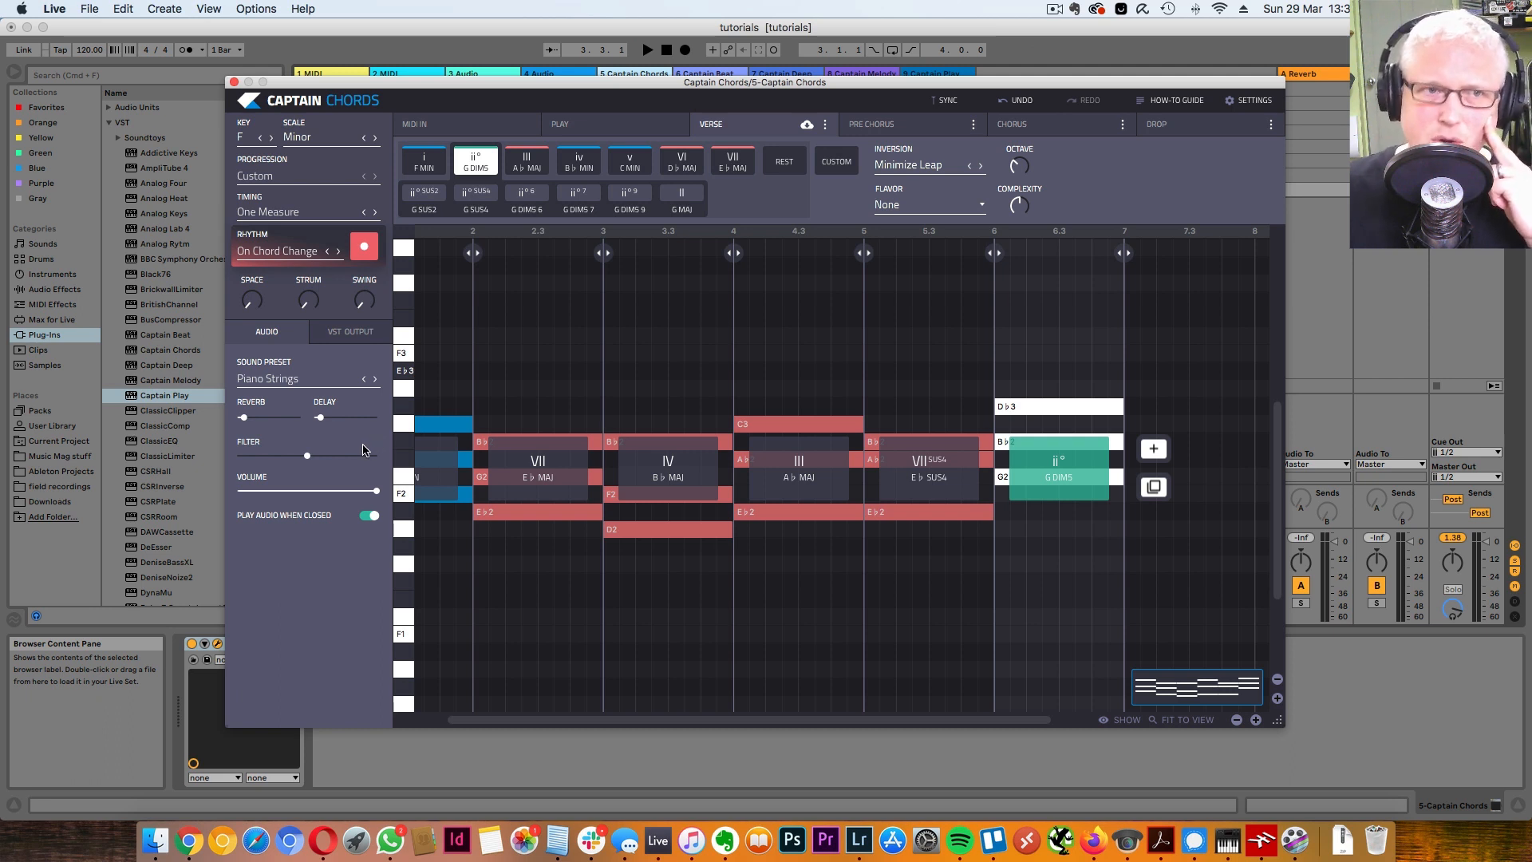
Step: Play the extended verse progression, lower the master track volume to -3.7 dB, and stop playback
left_click(647, 51)
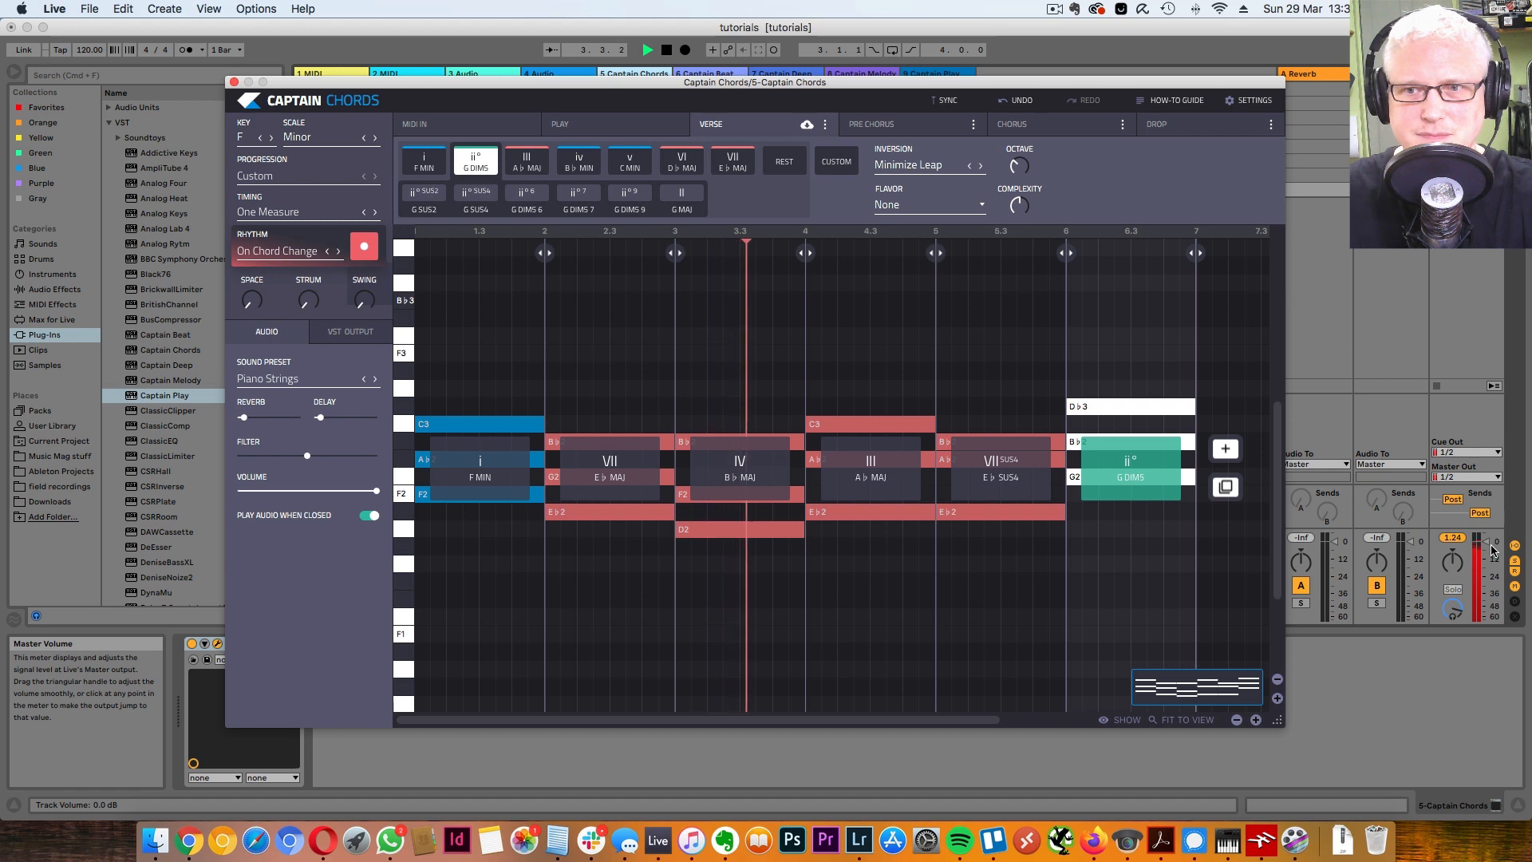
left_click_drag(1494, 545, 1494, 550)
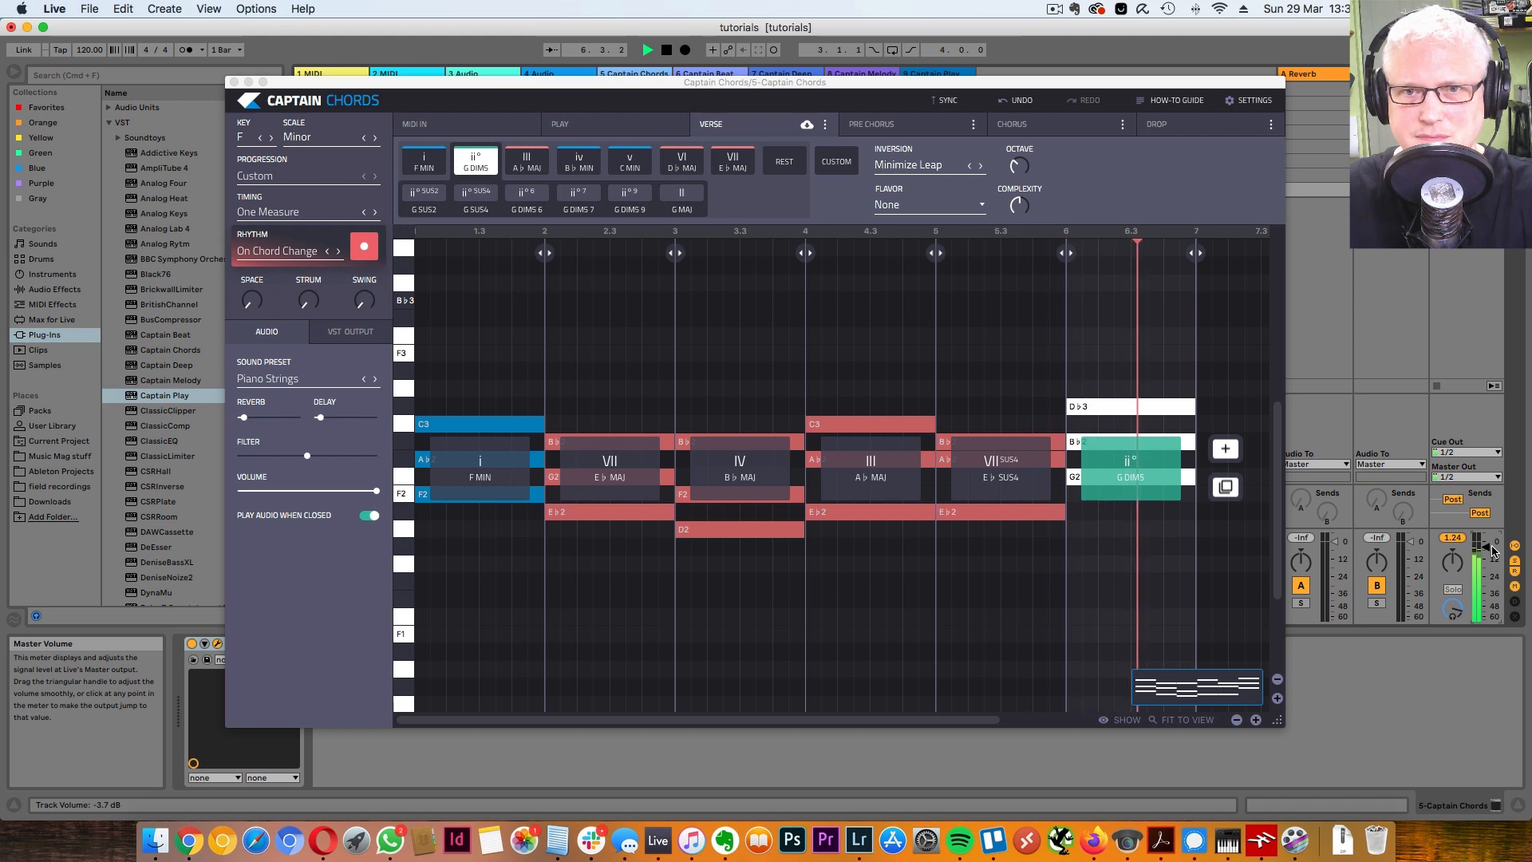
key("space")
Step: Change the second chord of the verse progression to v (C min)
mouse_move(1100, 380)
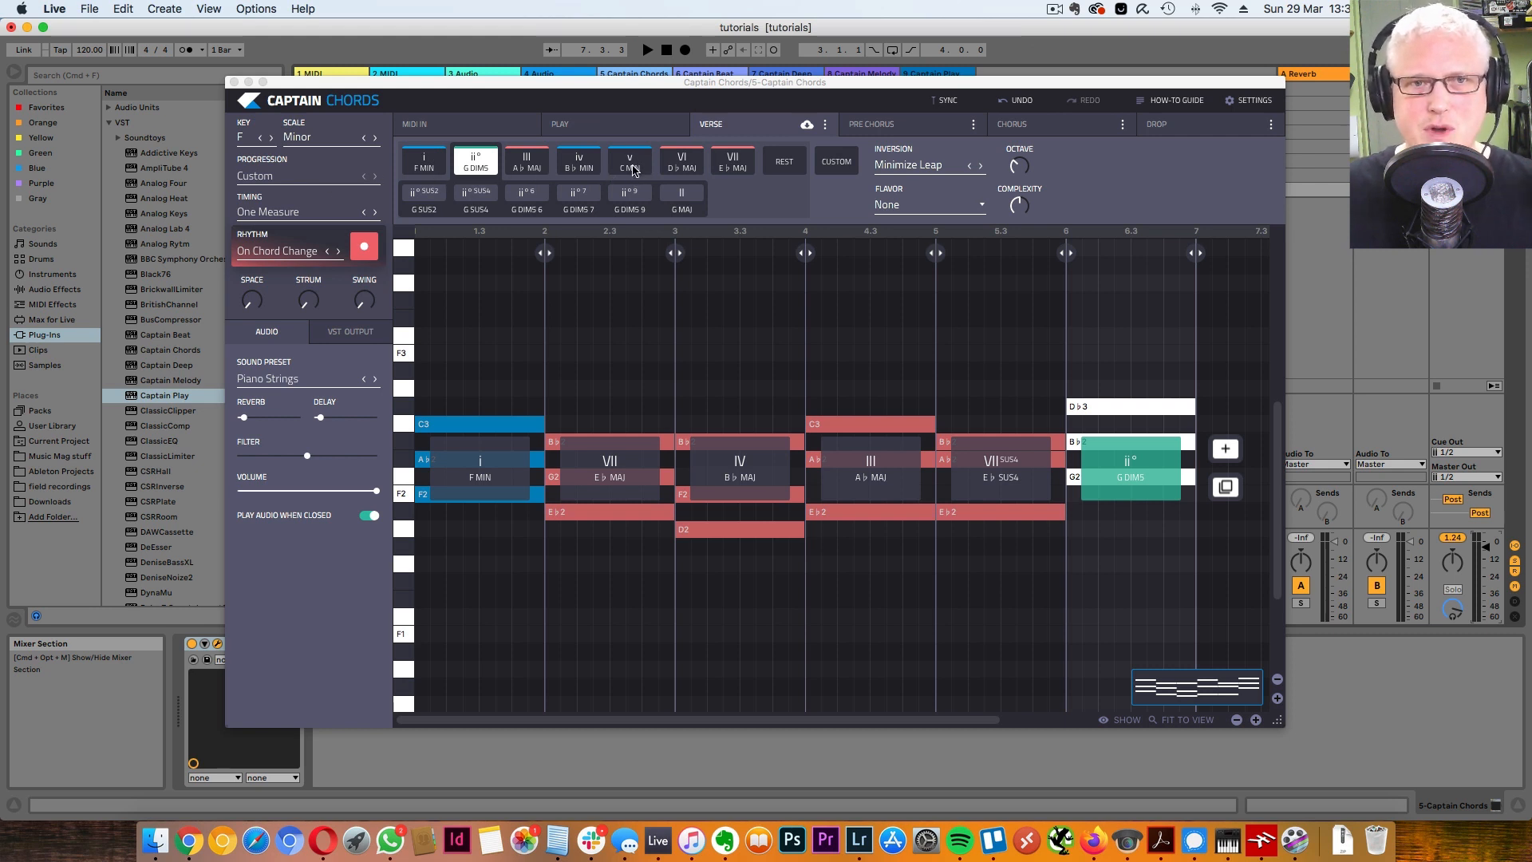
left_click(600, 262)
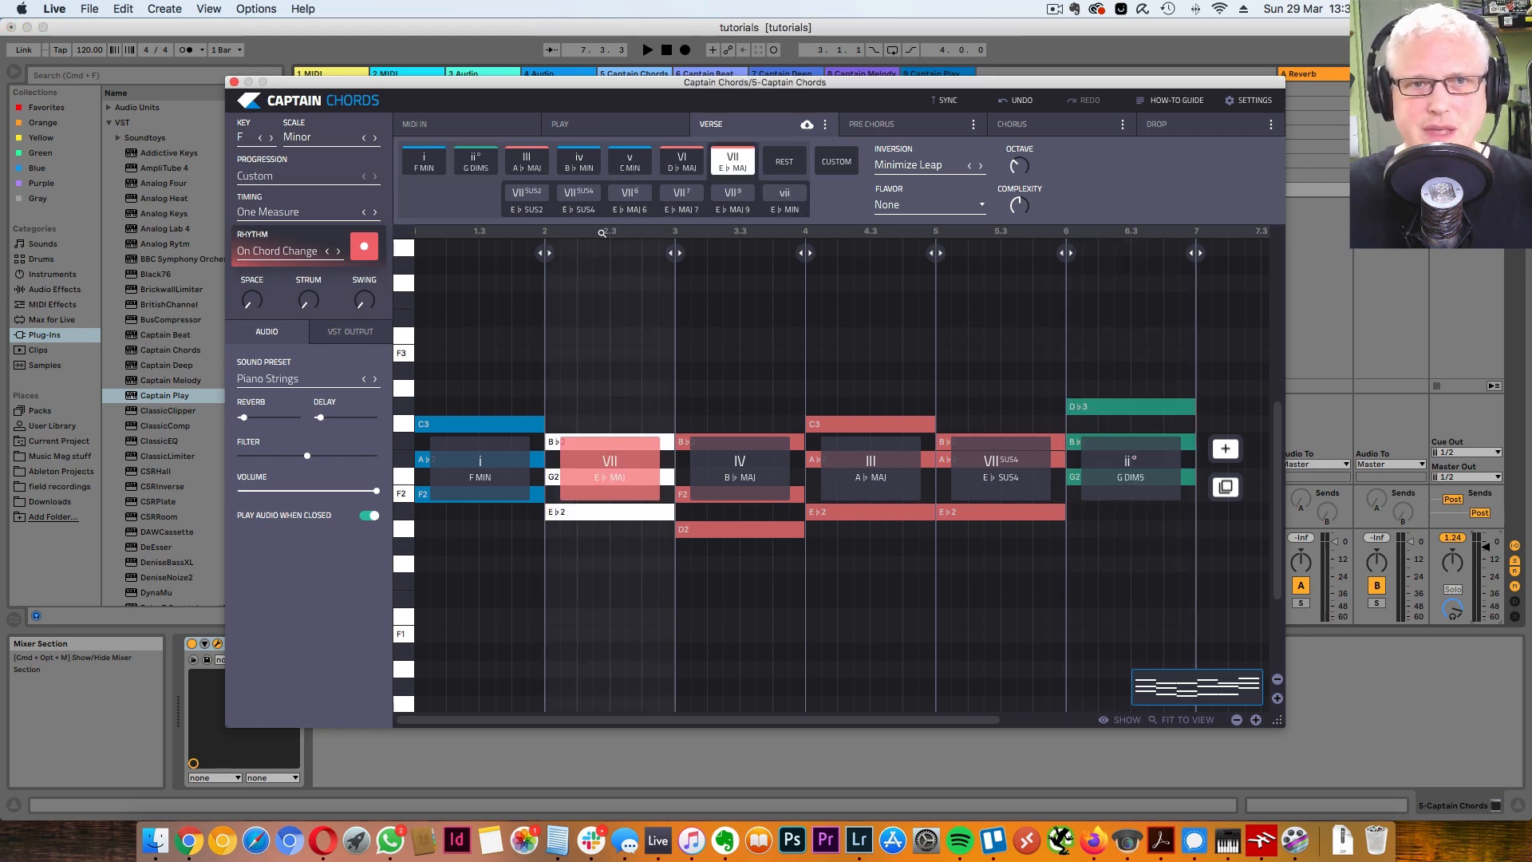
left_click(630, 164)
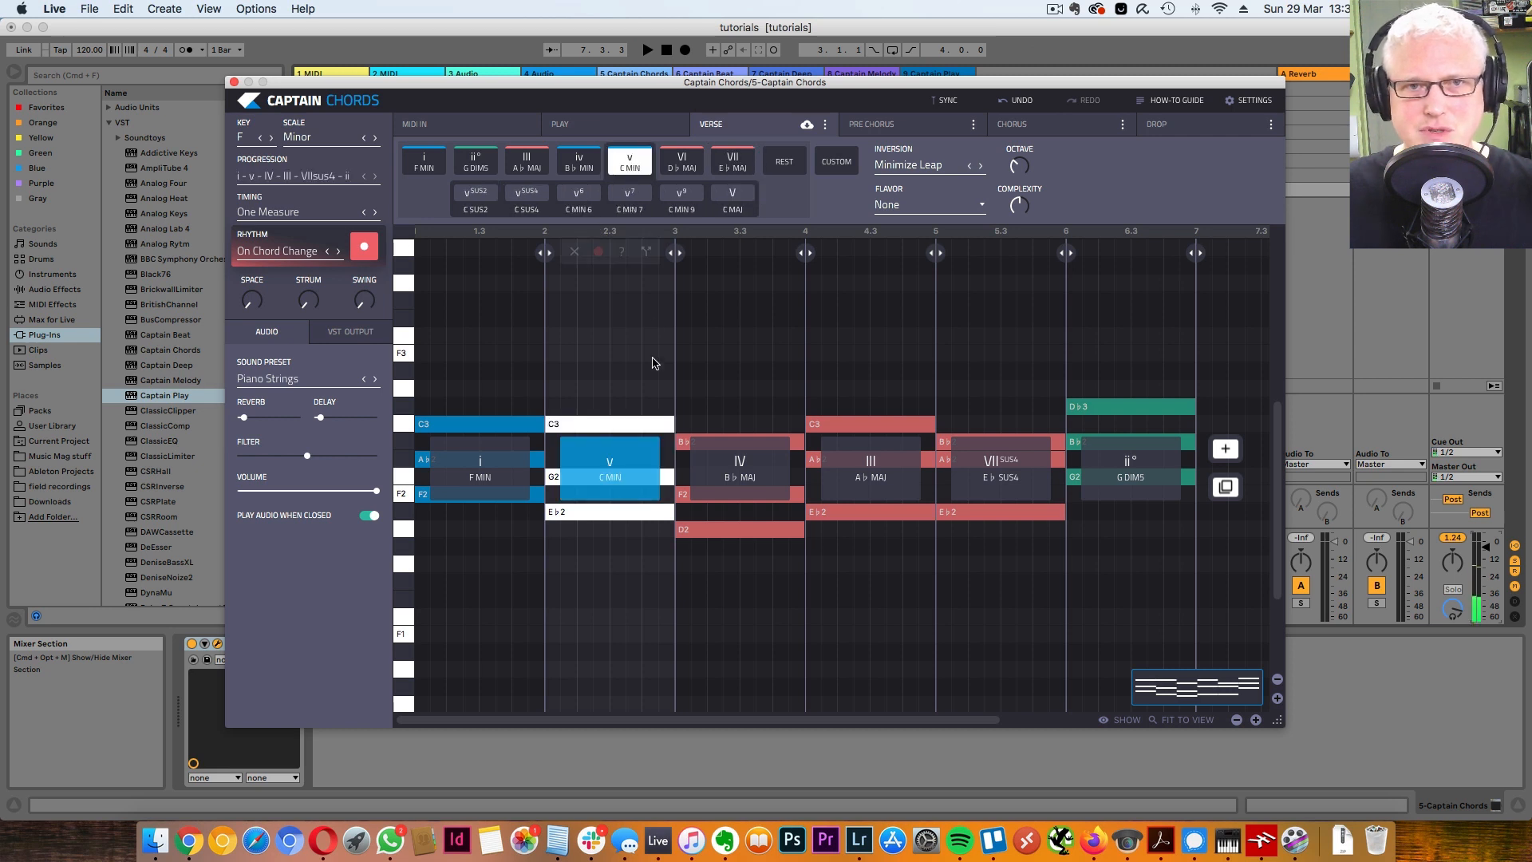
Step: With the last verse chord selected, examine the Inversion setting and the note-length modes offered for Space
left_click(1125, 447)
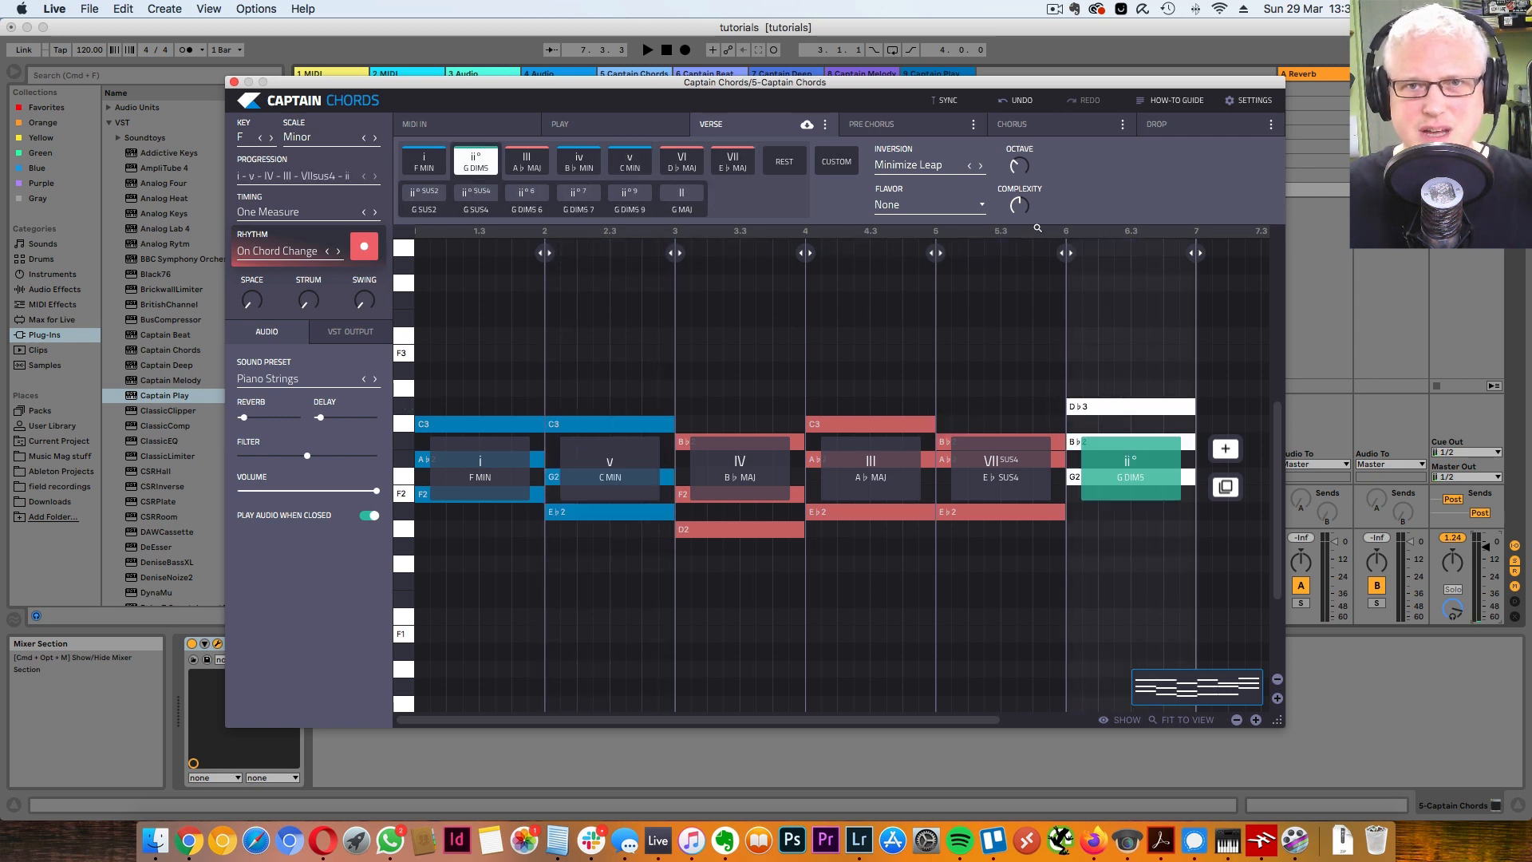
left_click(919, 168)
left_click(918, 164)
mouse_move(1020, 205)
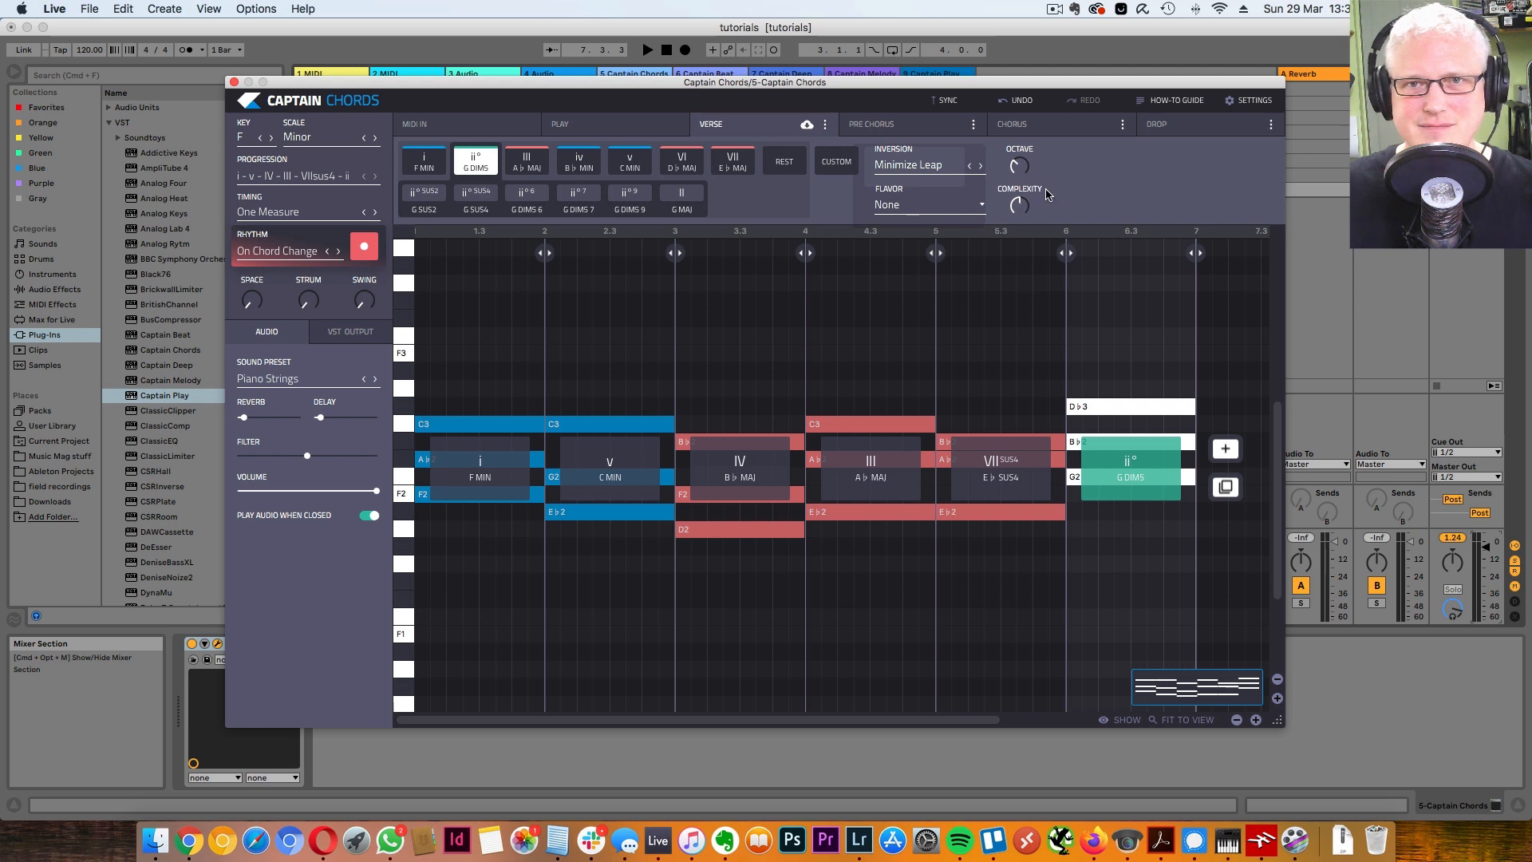
mouse_move(557, 332)
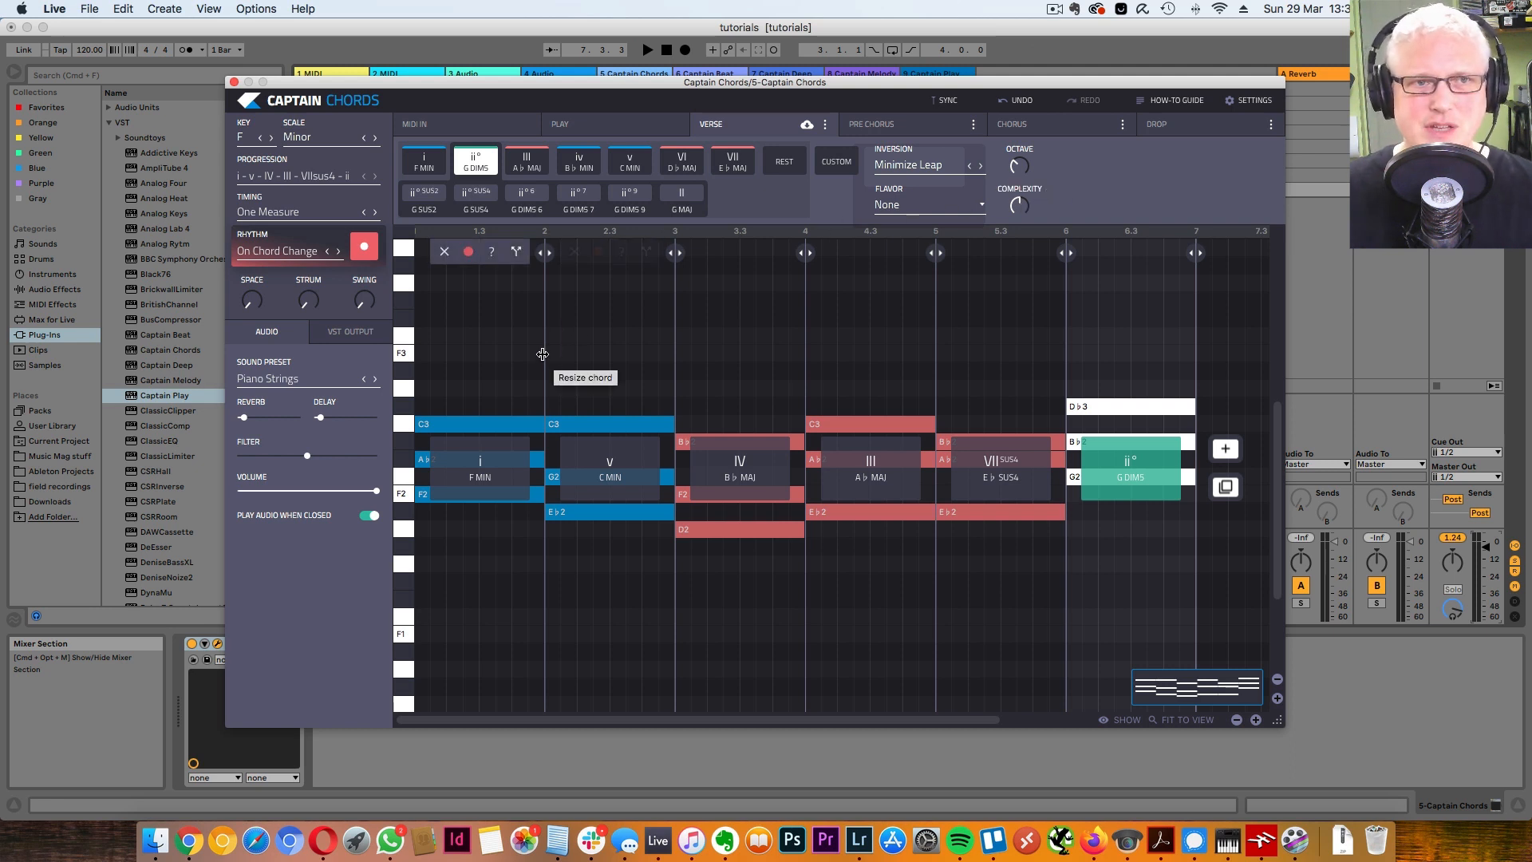
left_click_drag(250, 303, 266, 321)
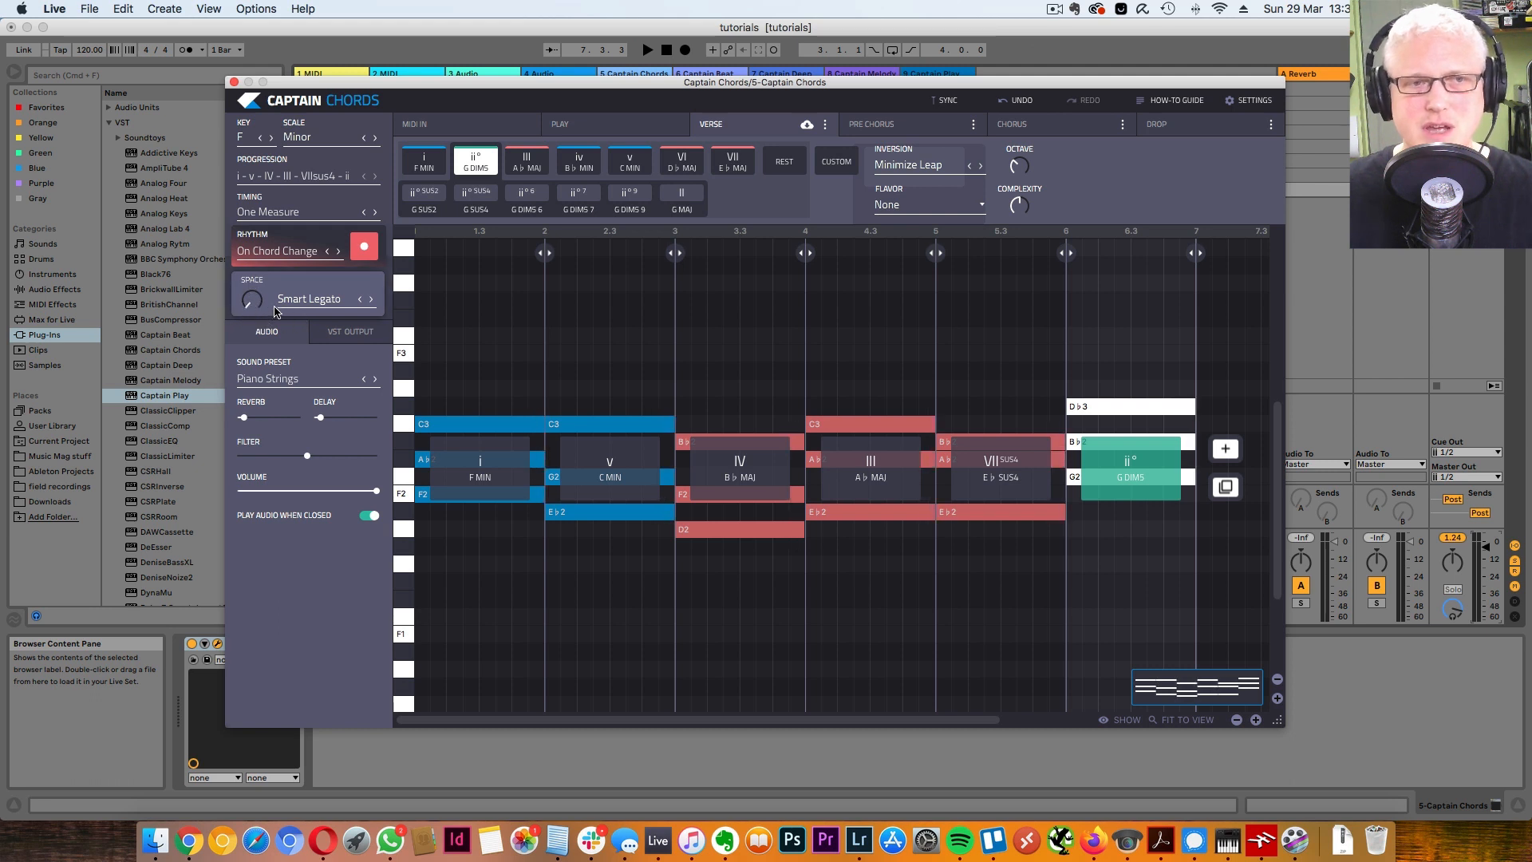
left_click(303, 300)
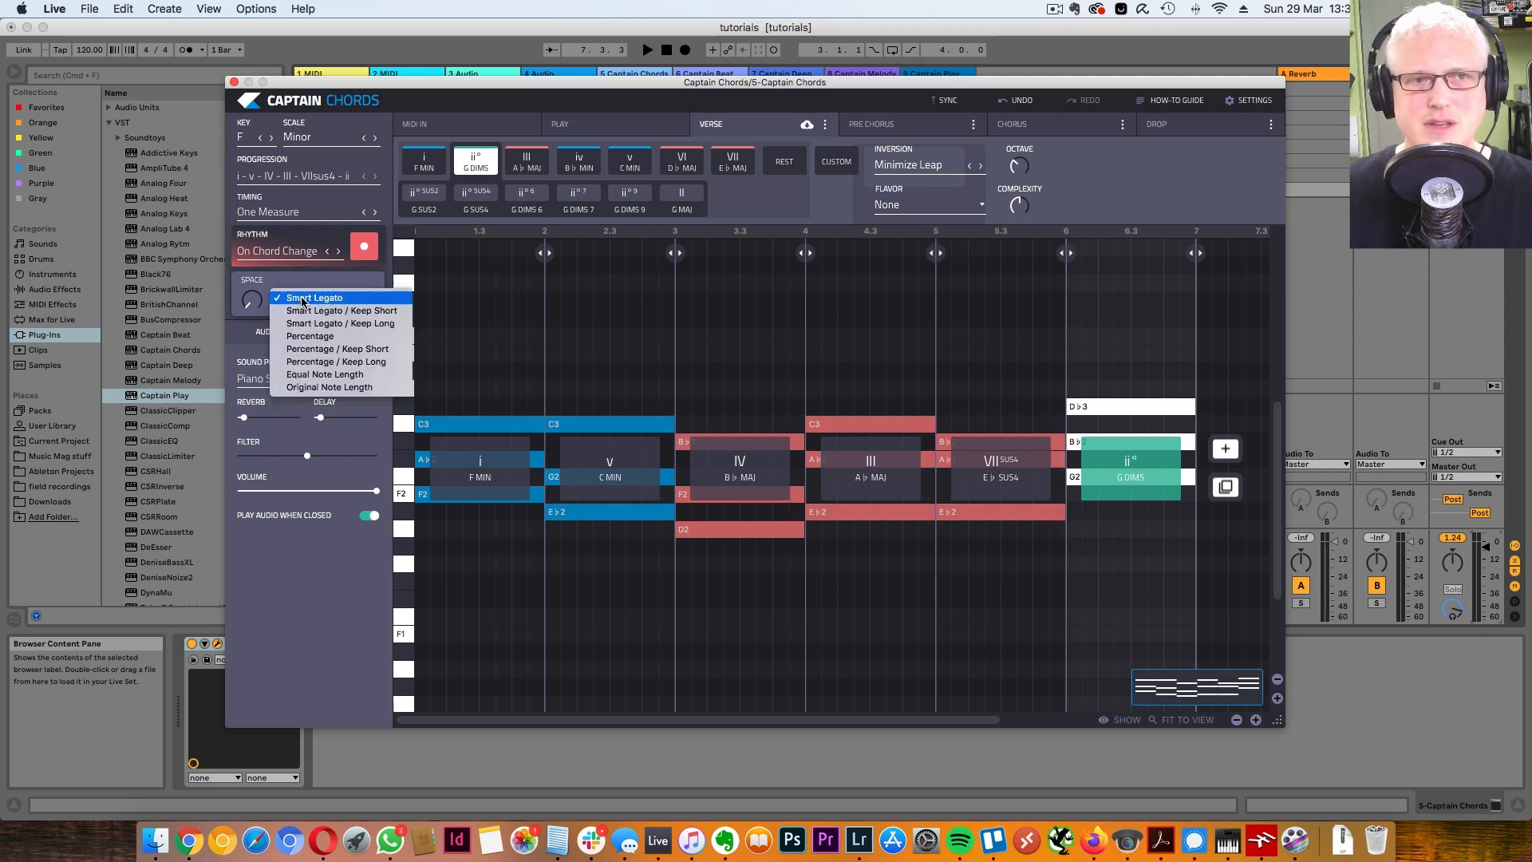
left_click(414, 83)
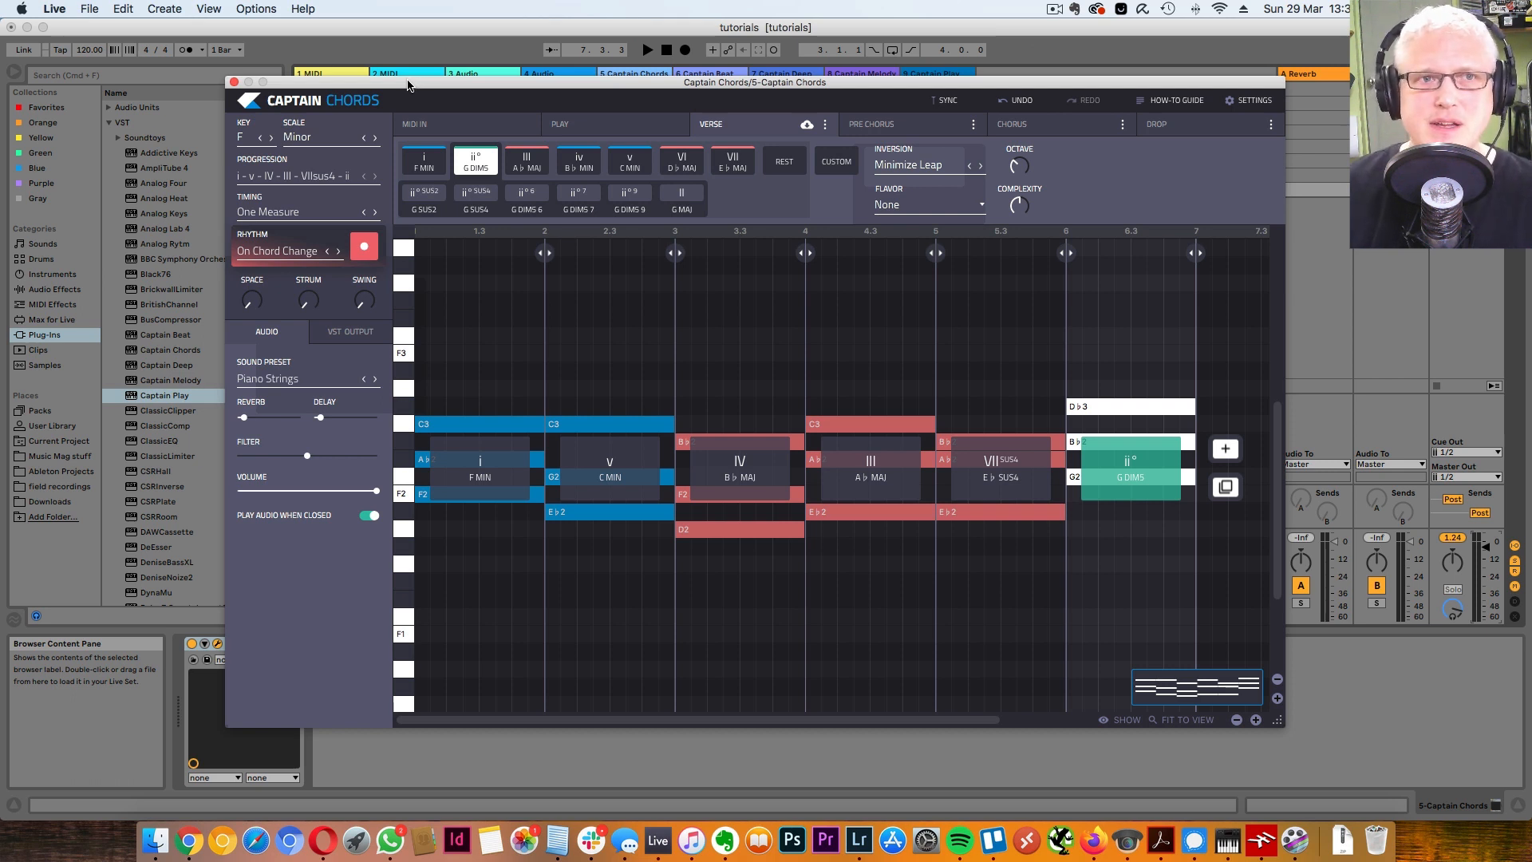
Step: Close Captain Chords, then move the Captain Deep track directly after it and bring up the Captain Deep plug-in window
left_click_drag(408, 85, 422, 96)
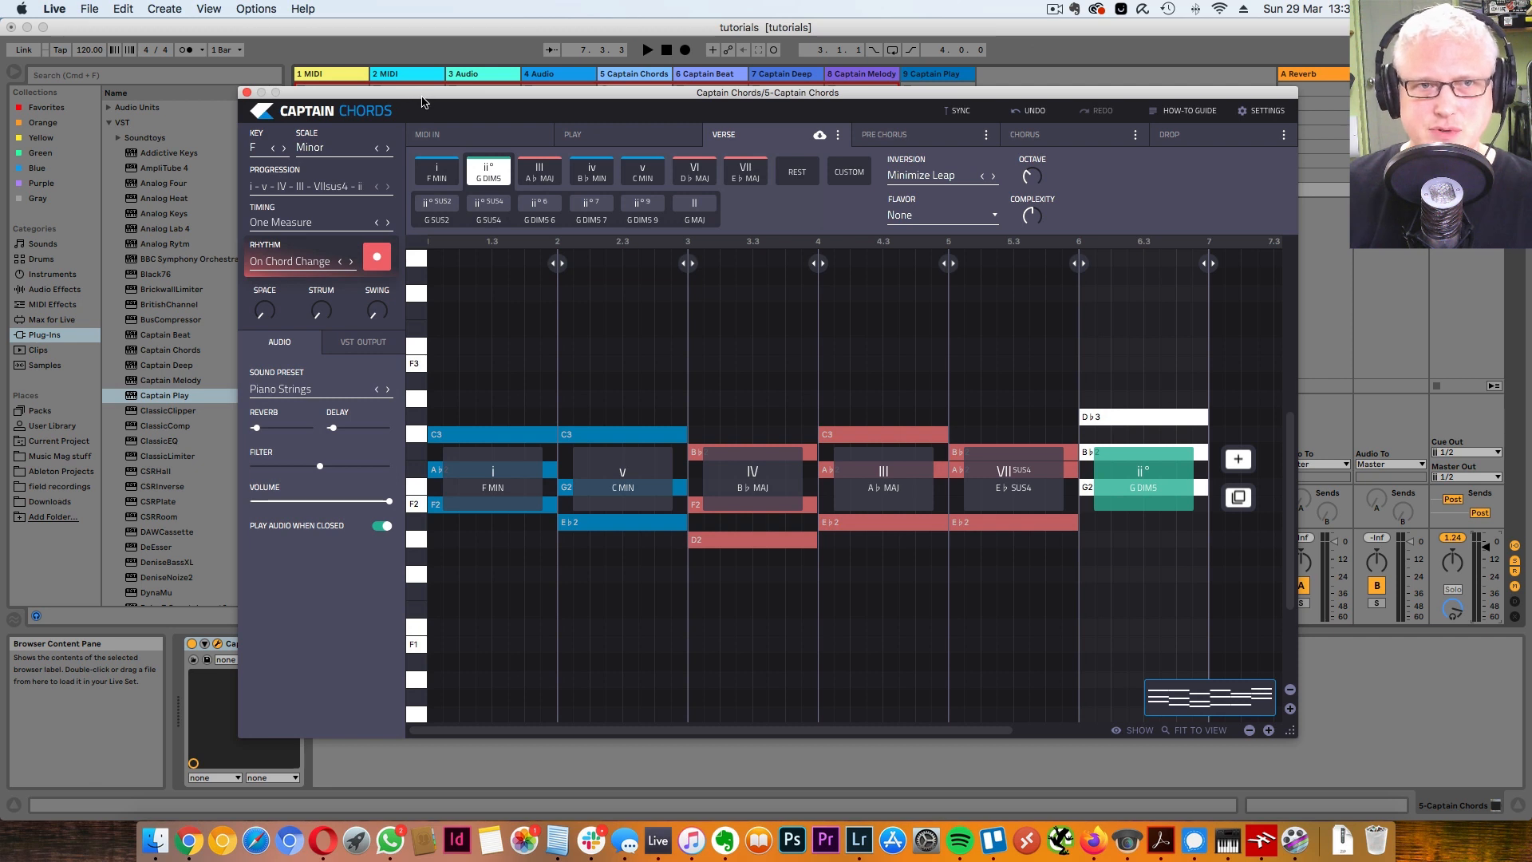
left_click(247, 93)
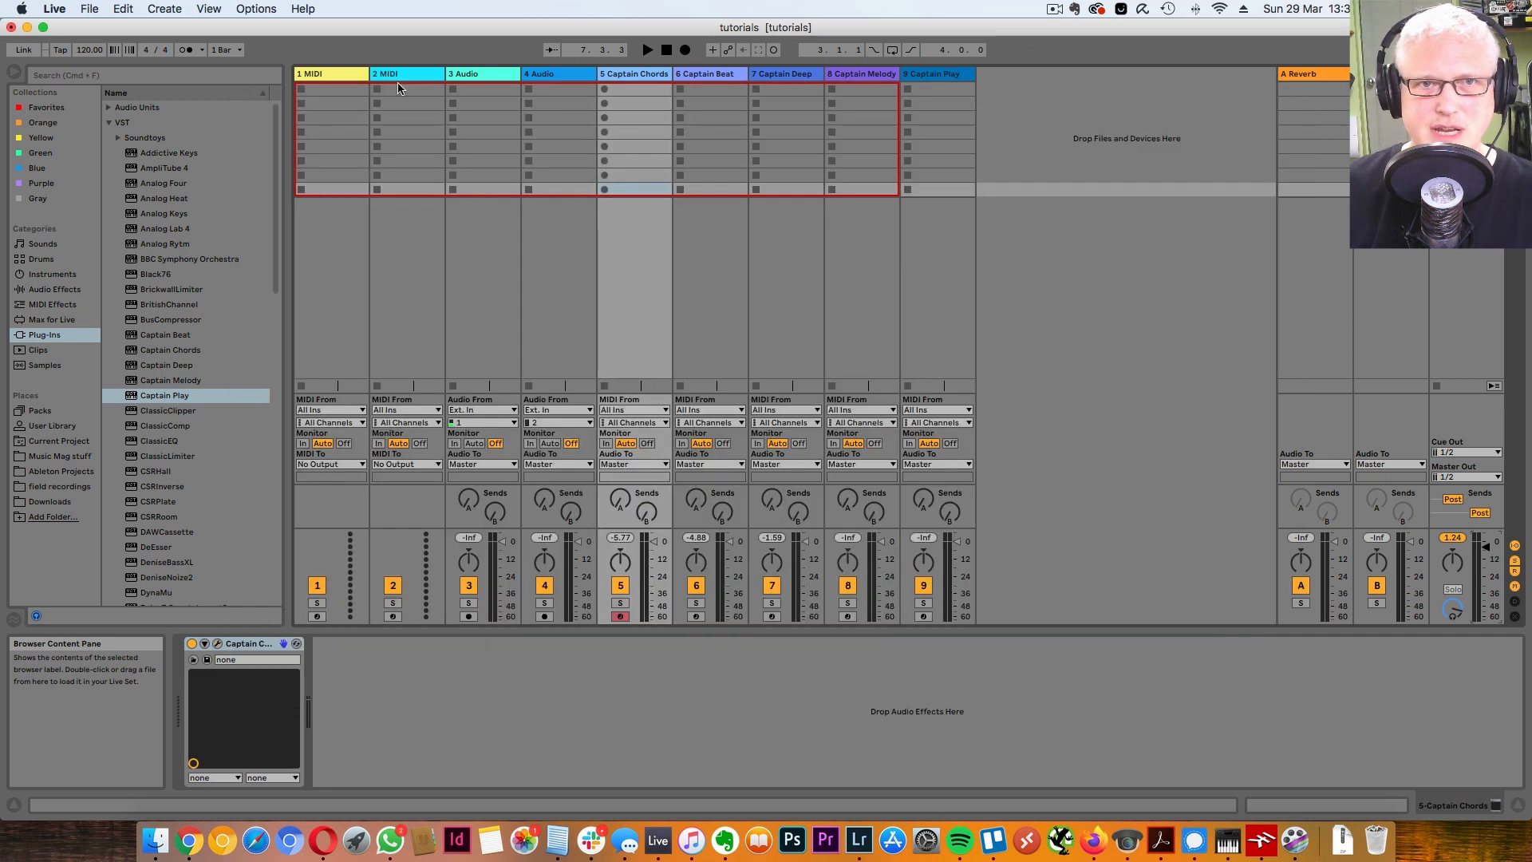
left_click_drag(785, 77, 696, 78)
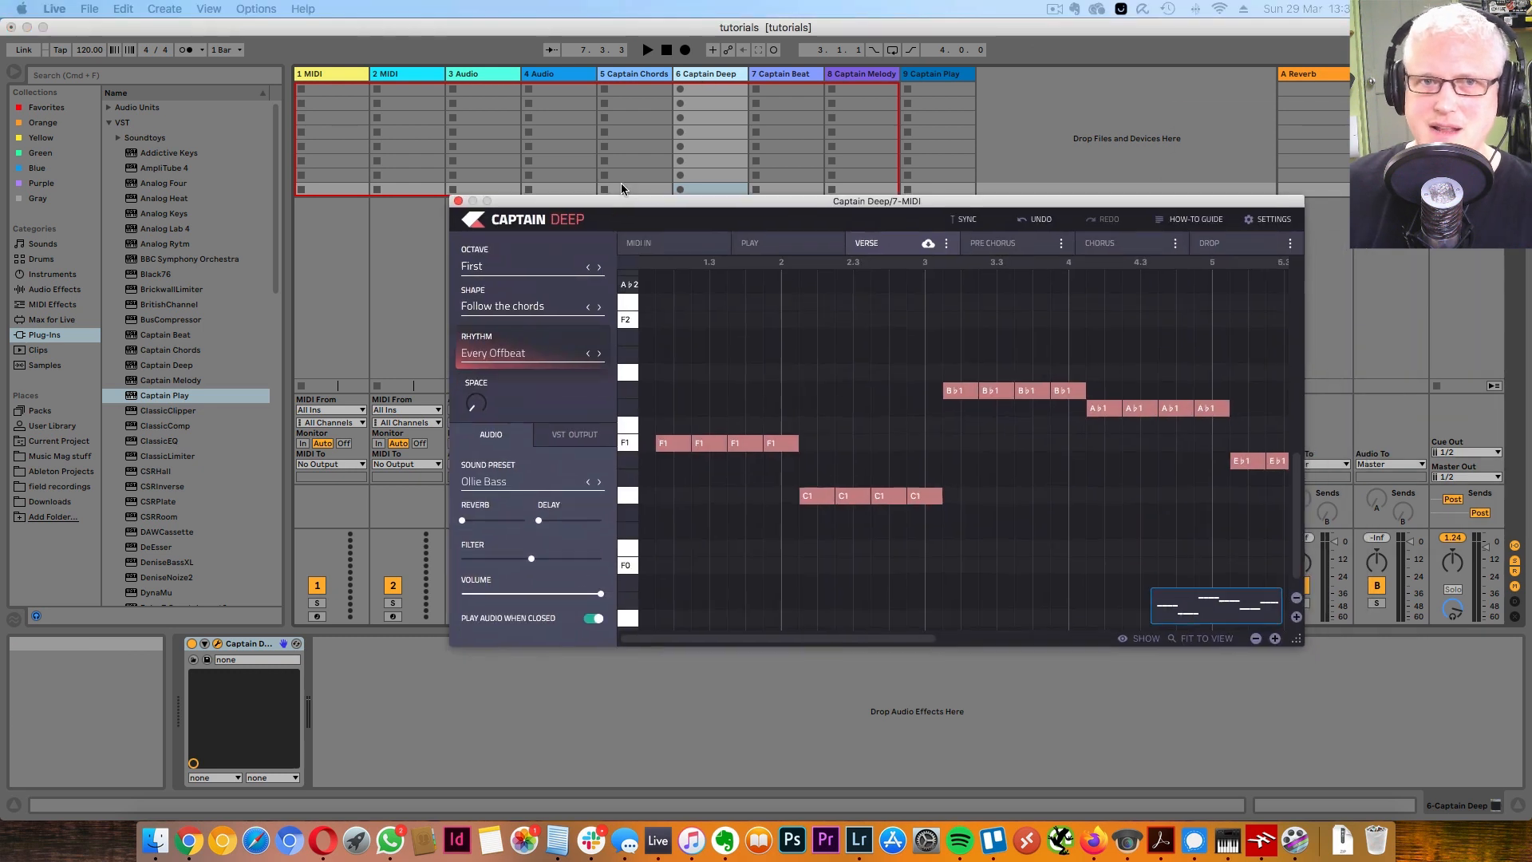
left_click_drag(621, 189, 554, 159)
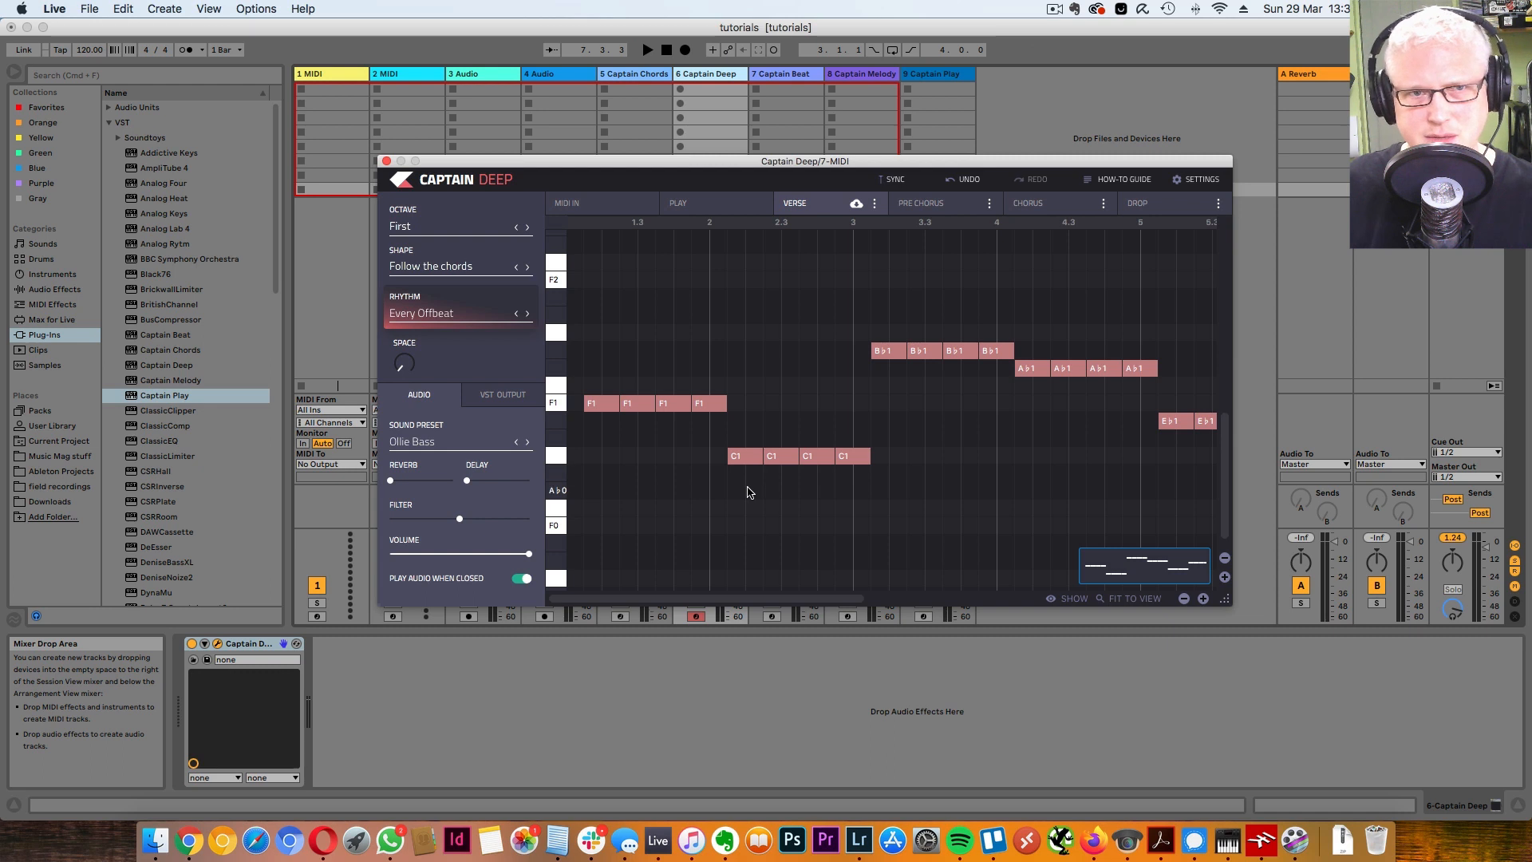
Step: Set the Captain Deep bass line's octave to Third and keep its shape on Follow the chords
left_click(433, 225)
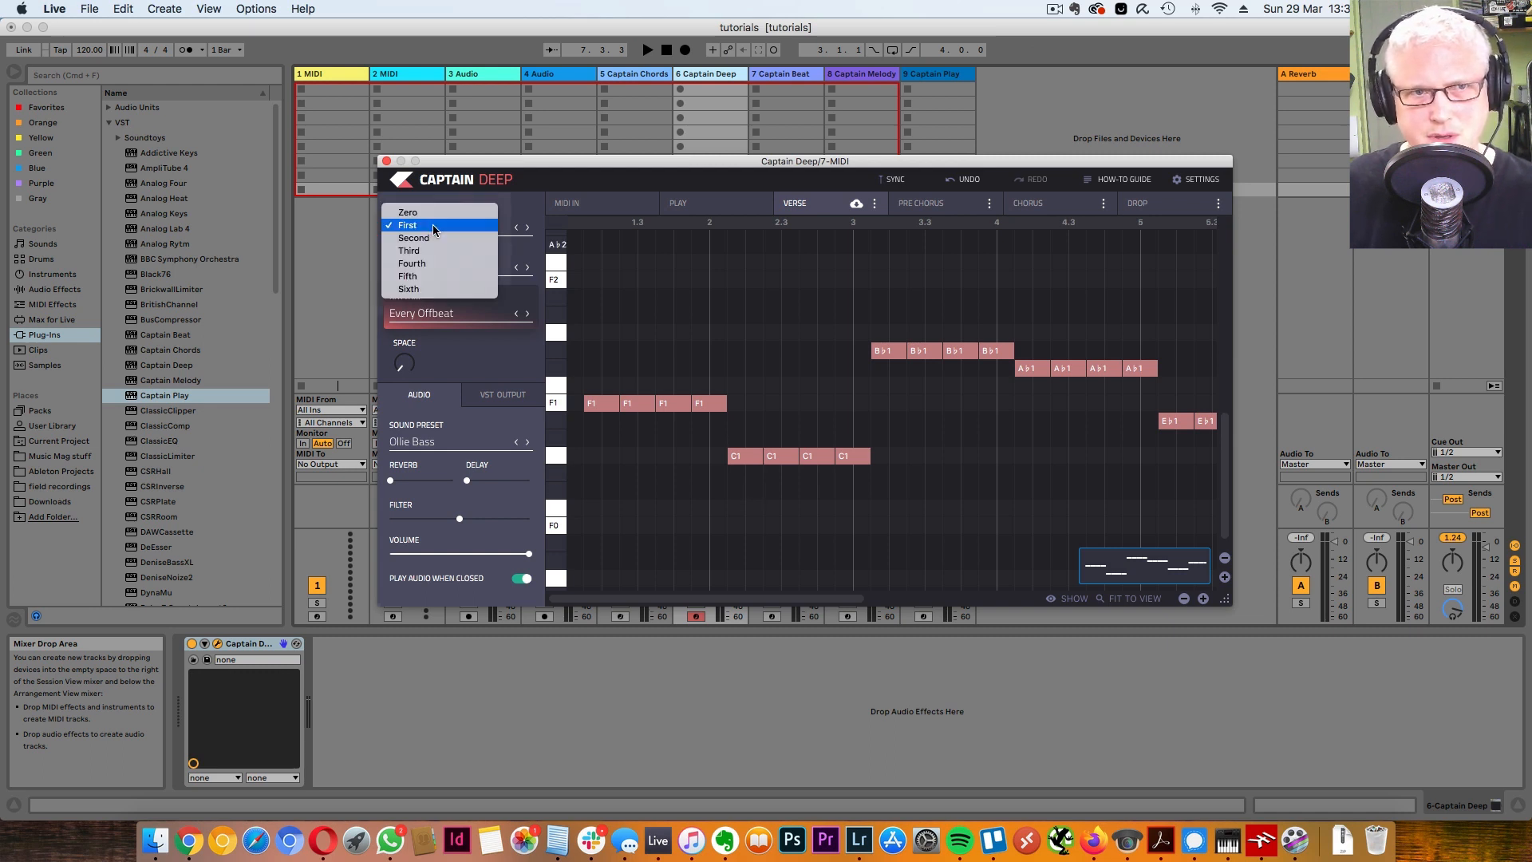
left_click(436, 250)
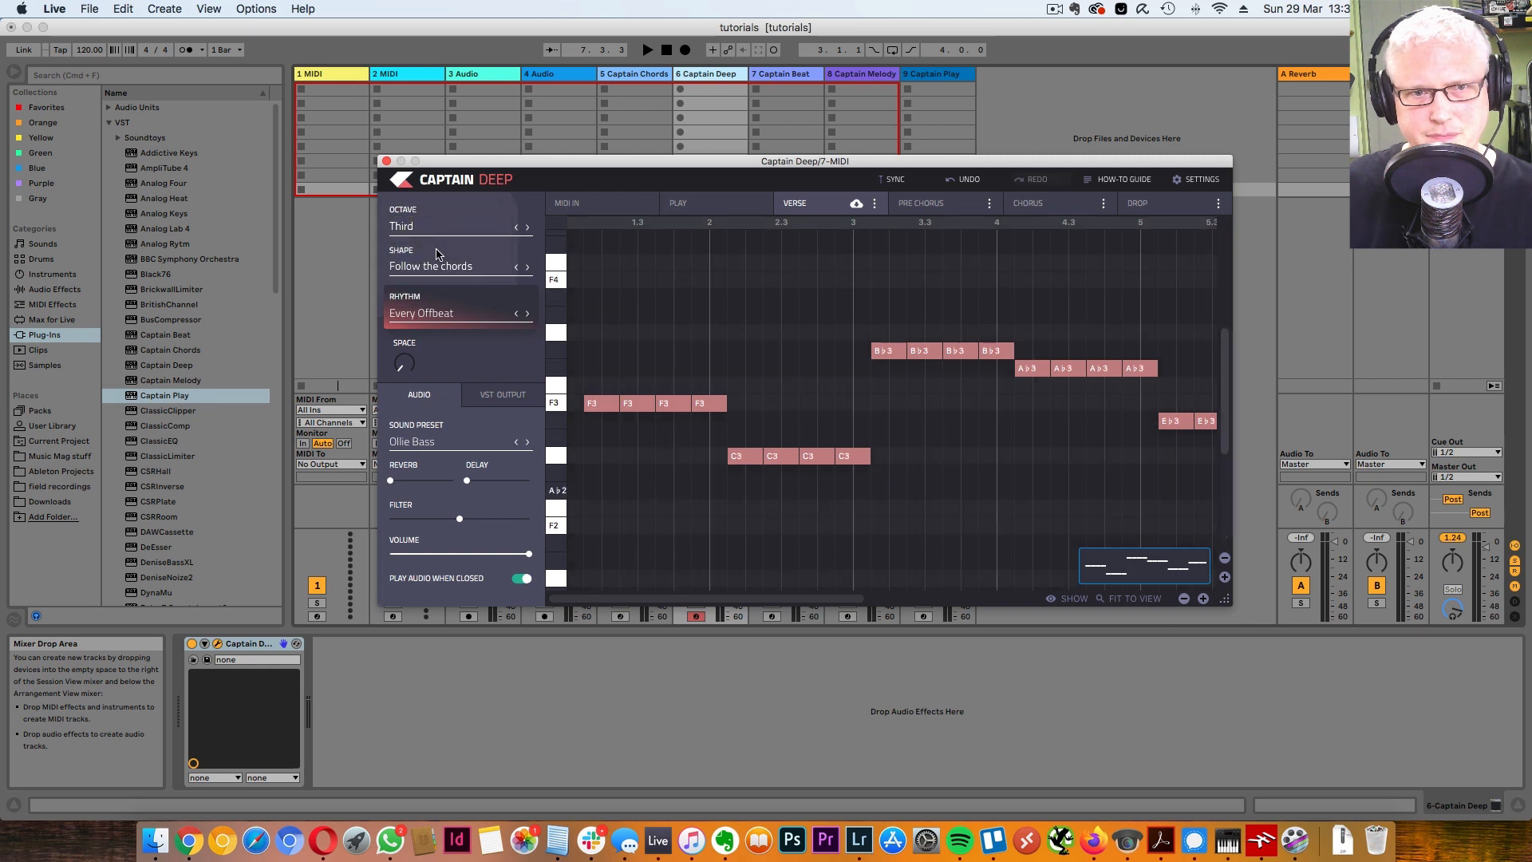
left_click(449, 266)
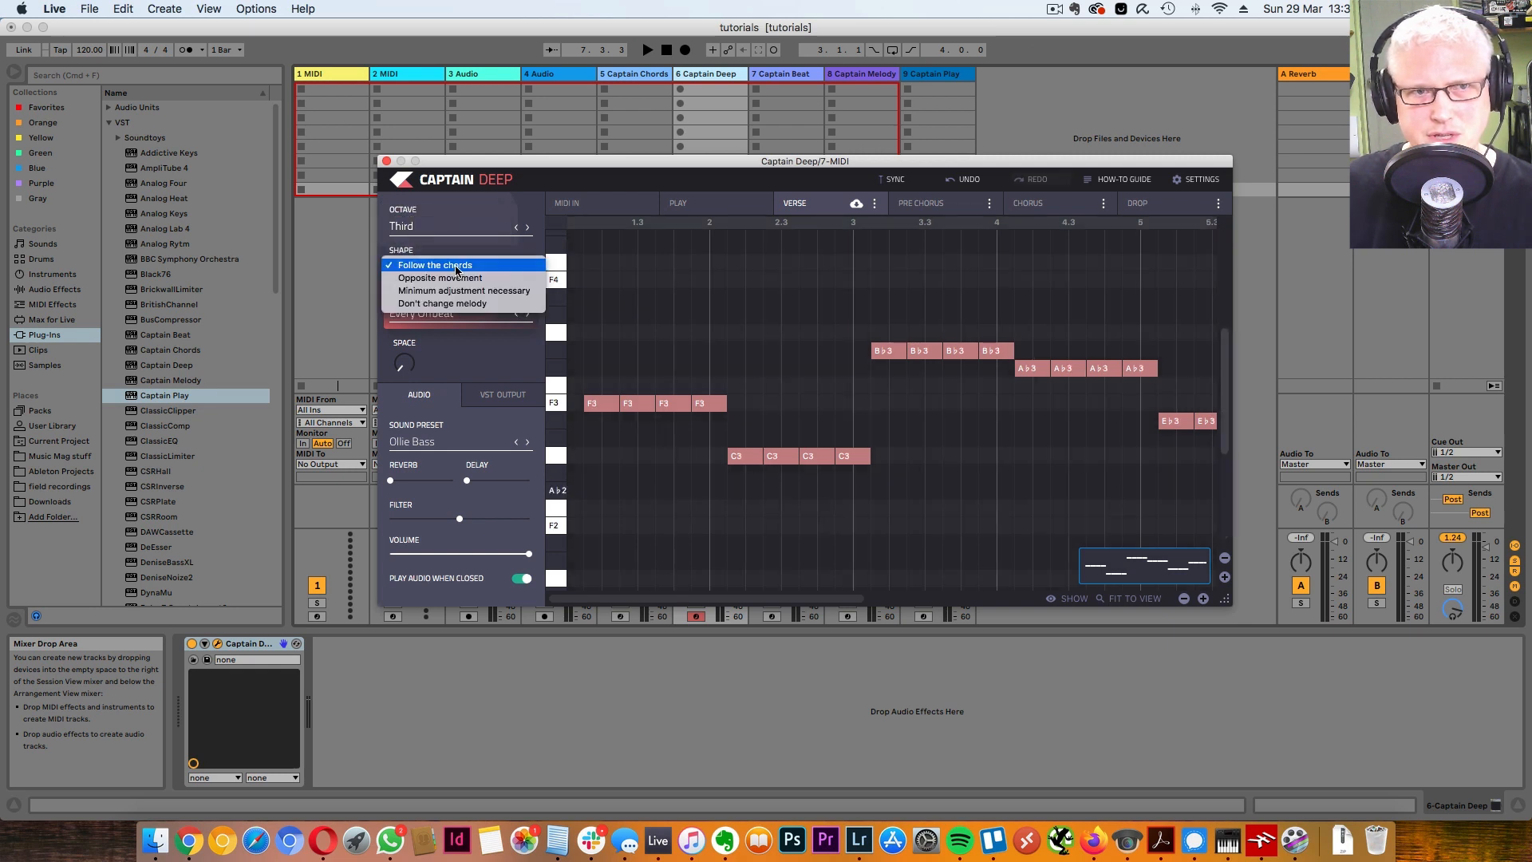
left_click(454, 268)
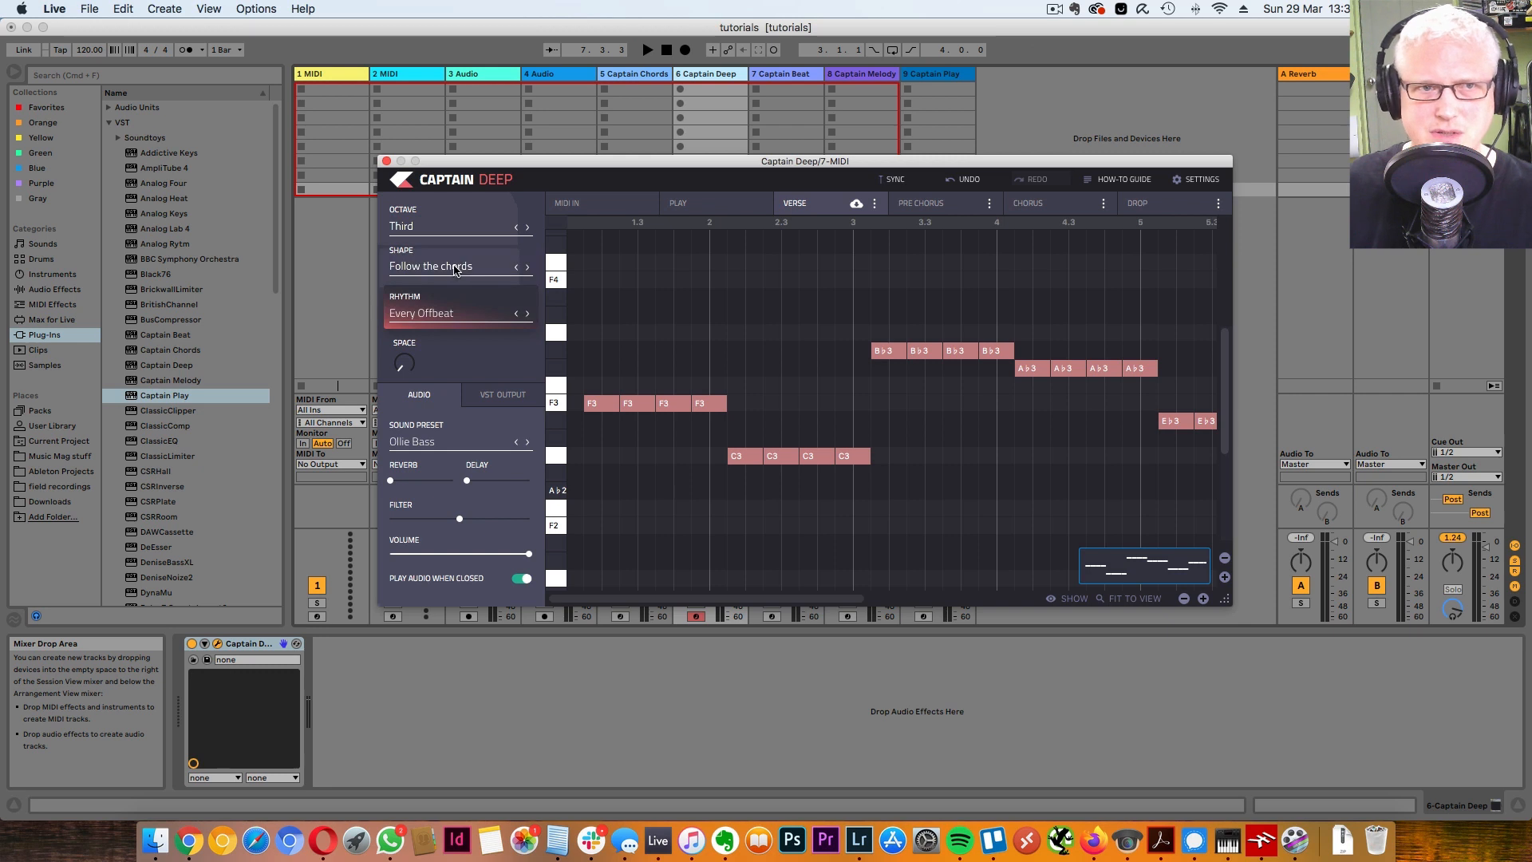
Step: Keep the bass rhythm on Every Offbeat and, with the Live Set playing, set the bass line's octave to First
left_click(458, 318)
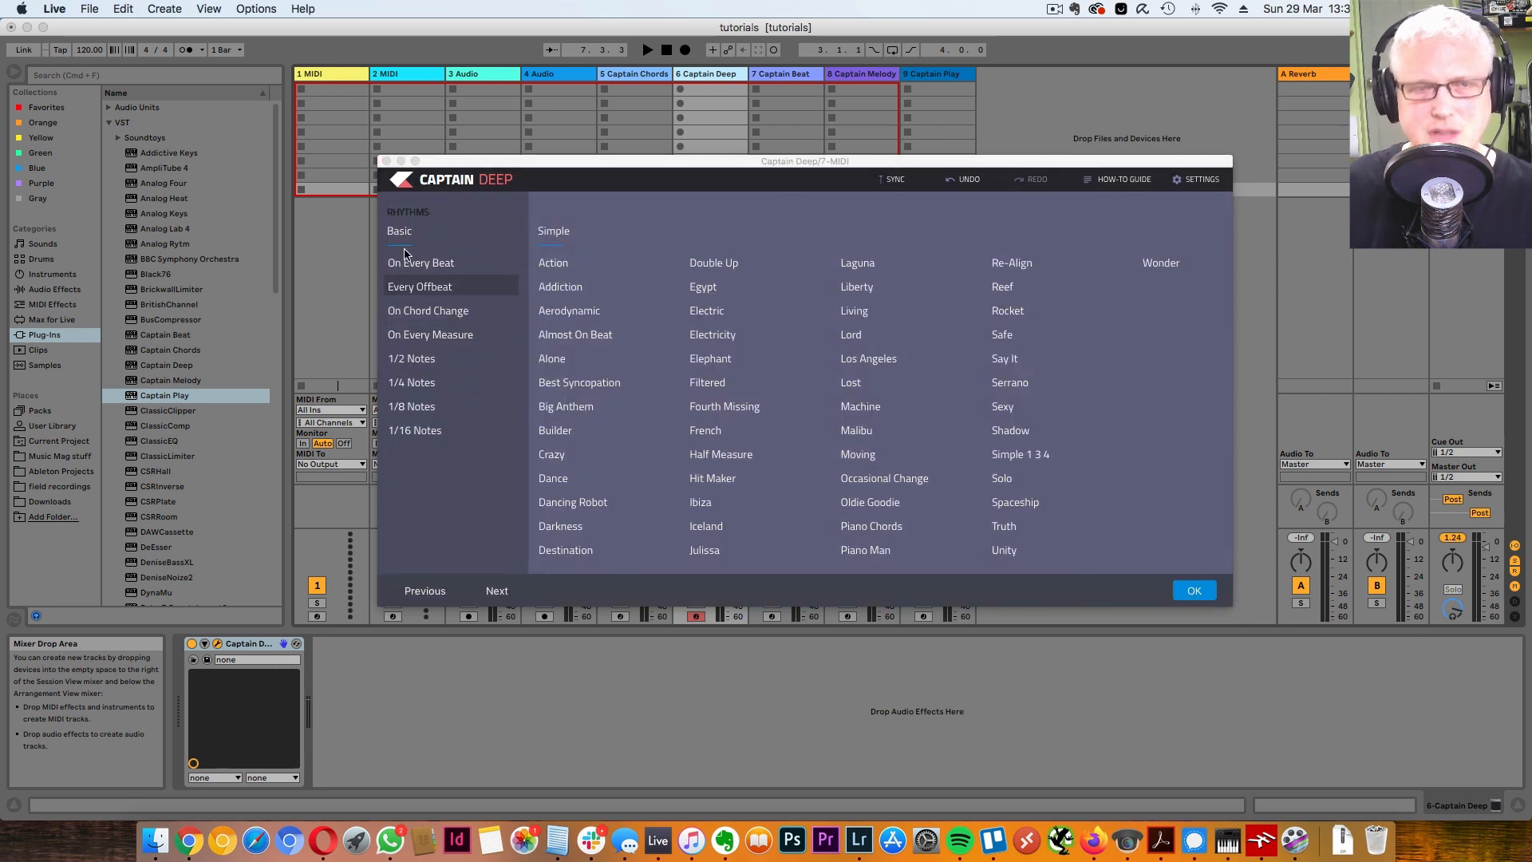
left_click(1194, 591)
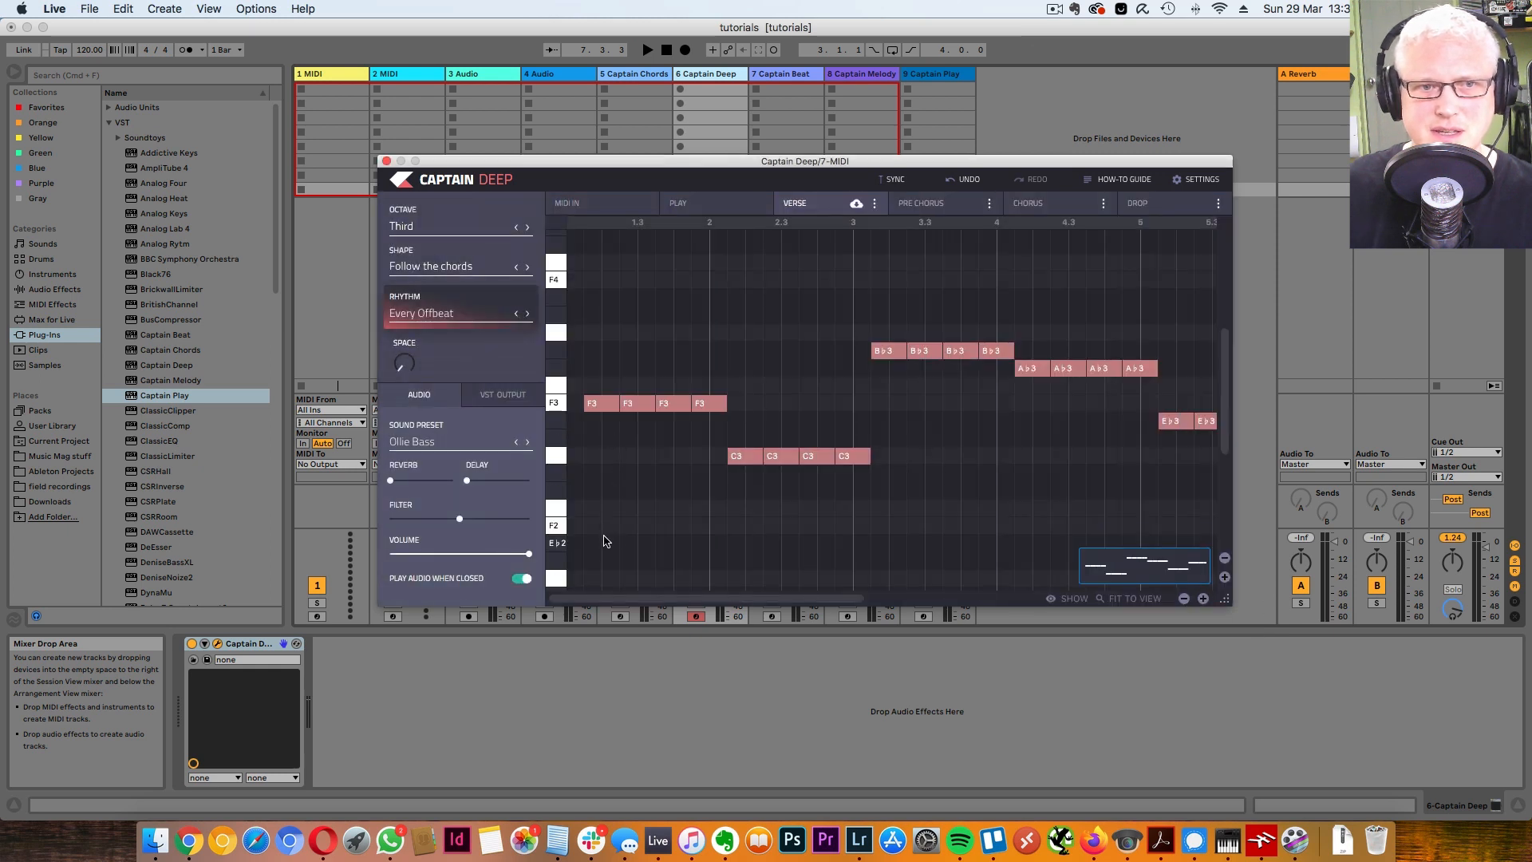
key("space")
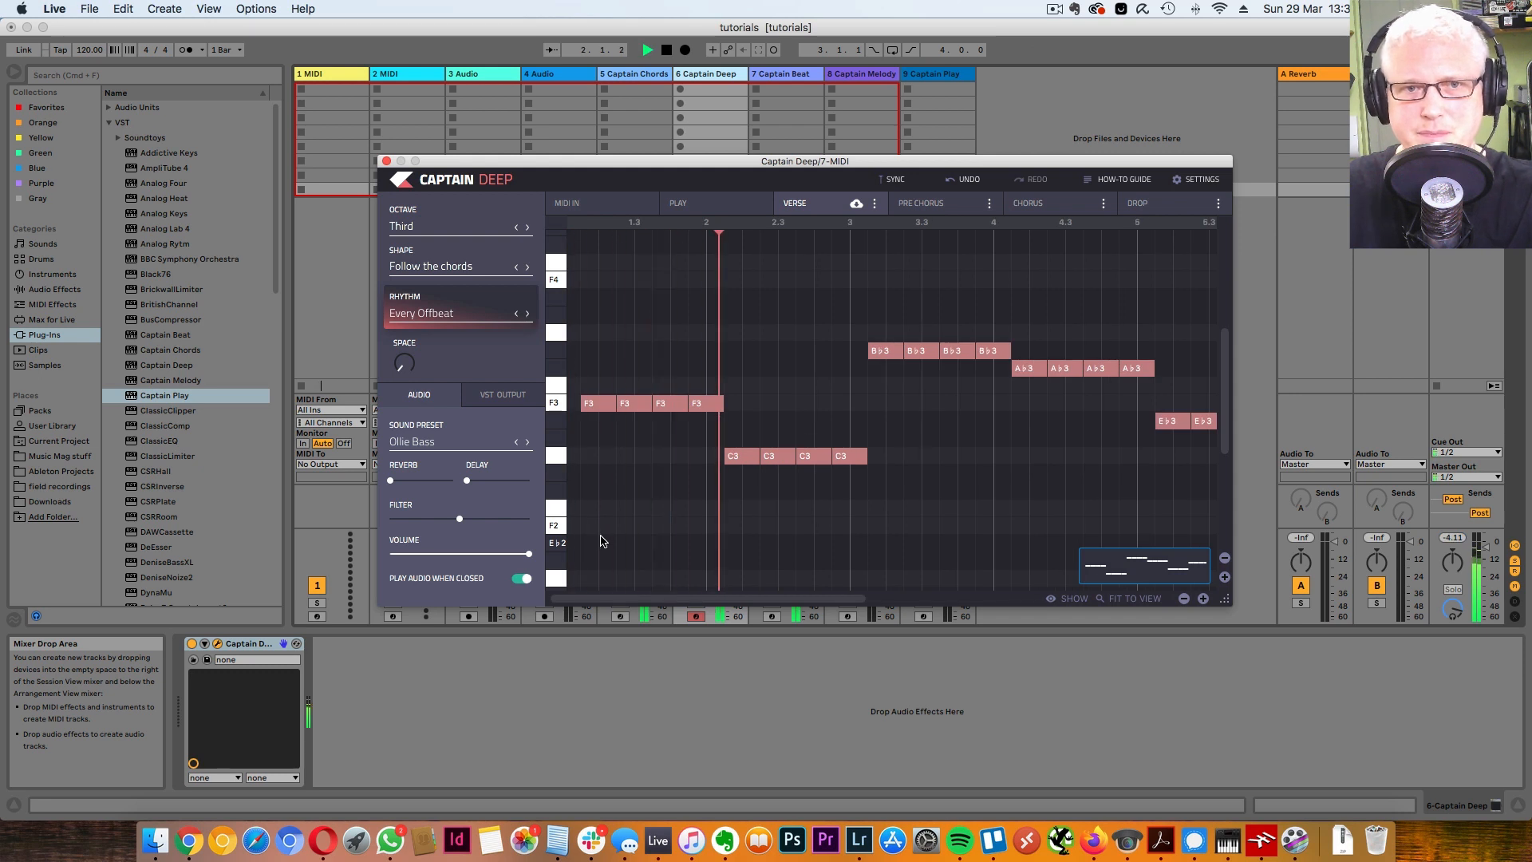
left_click(471, 229)
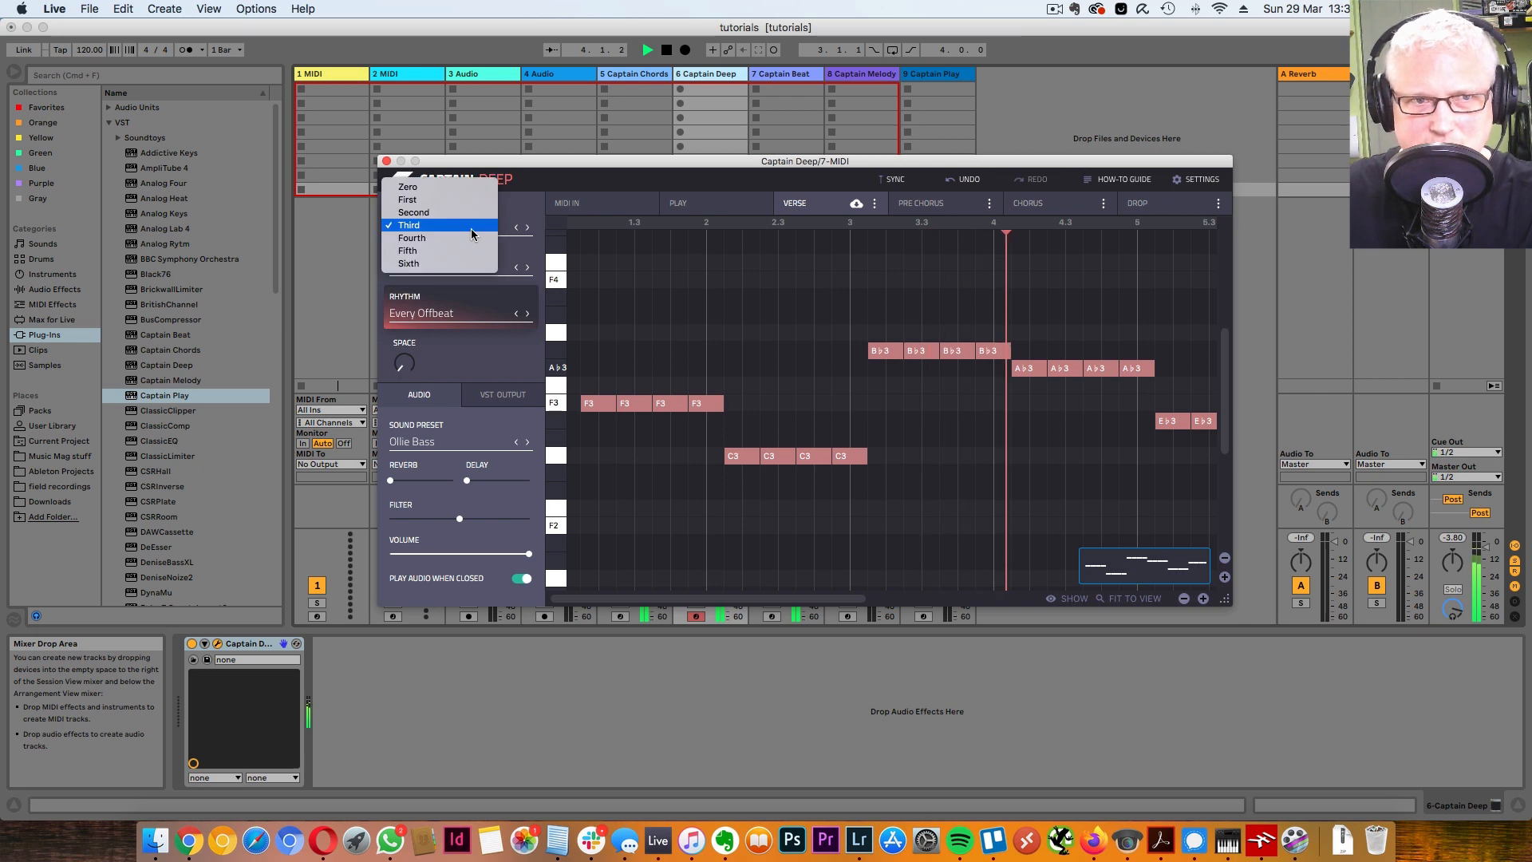
left_click(465, 206)
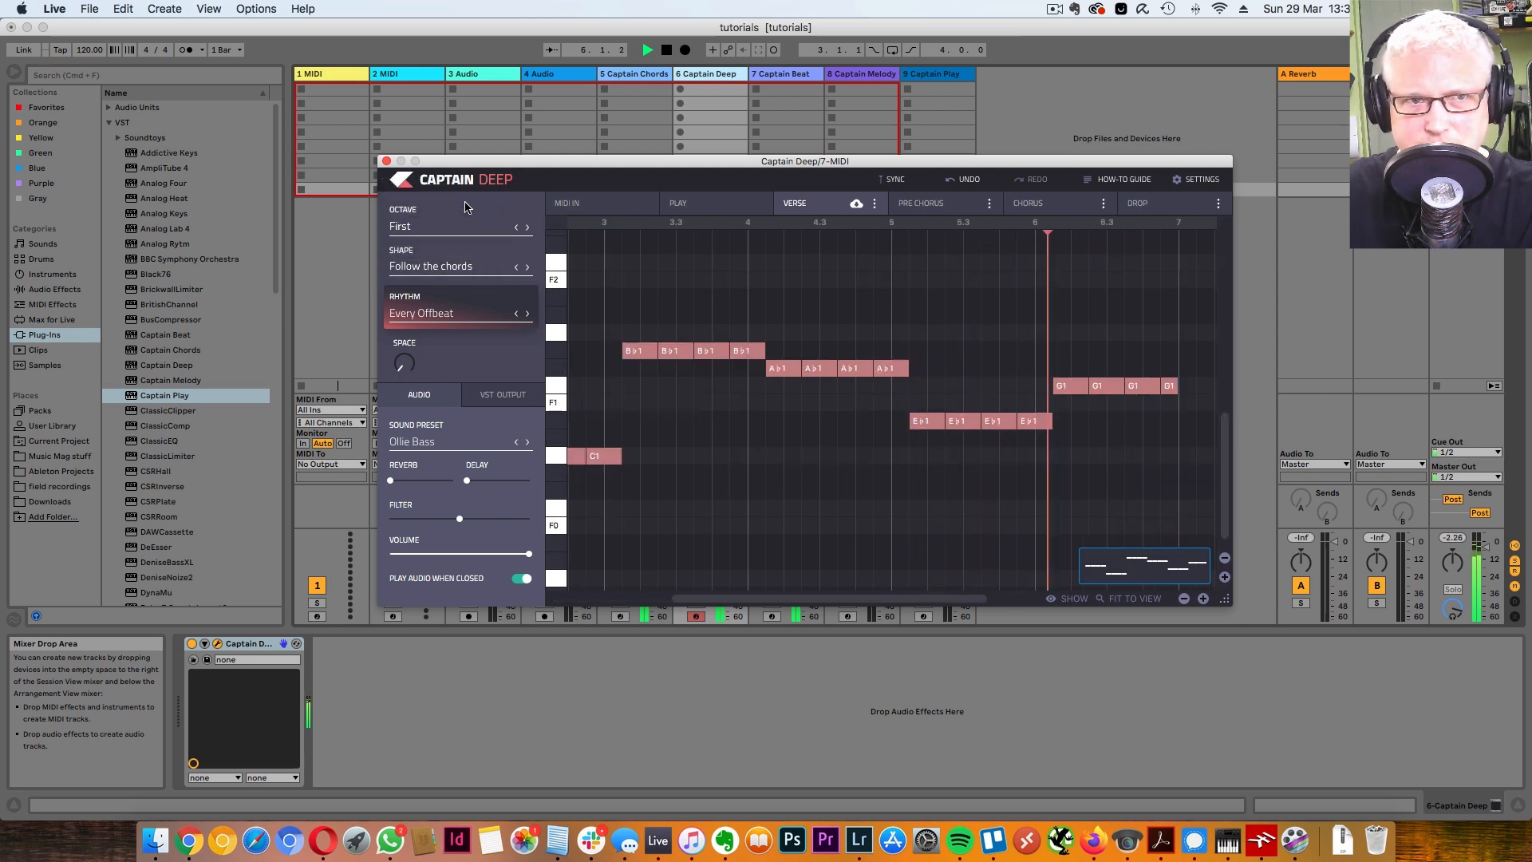
Step: Try the Opposite movement shape on the bass line and return it to Follow the chords
left_click(463, 266)
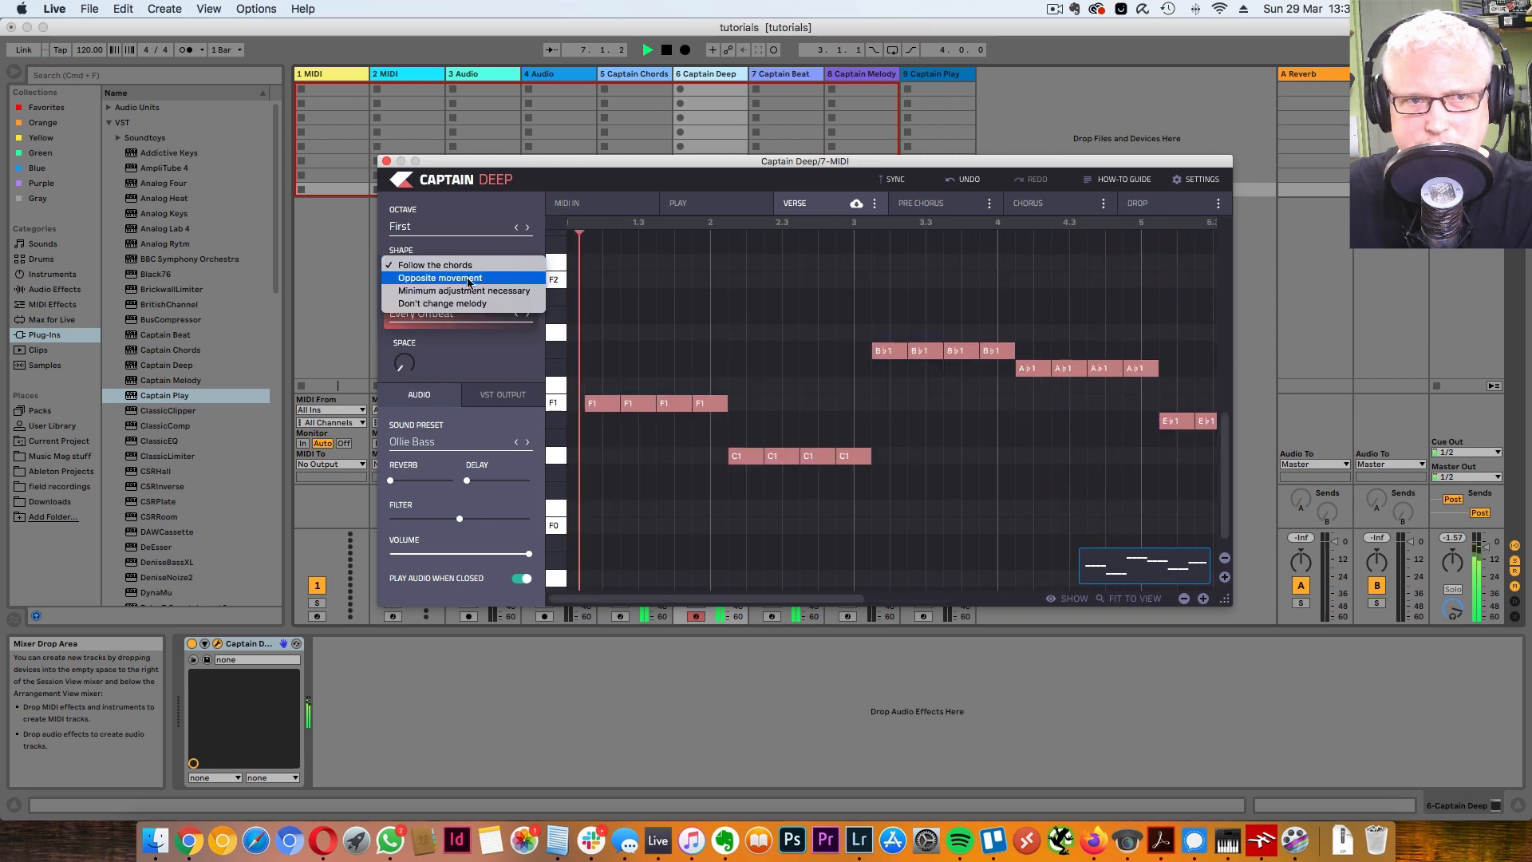
left_click(466, 278)
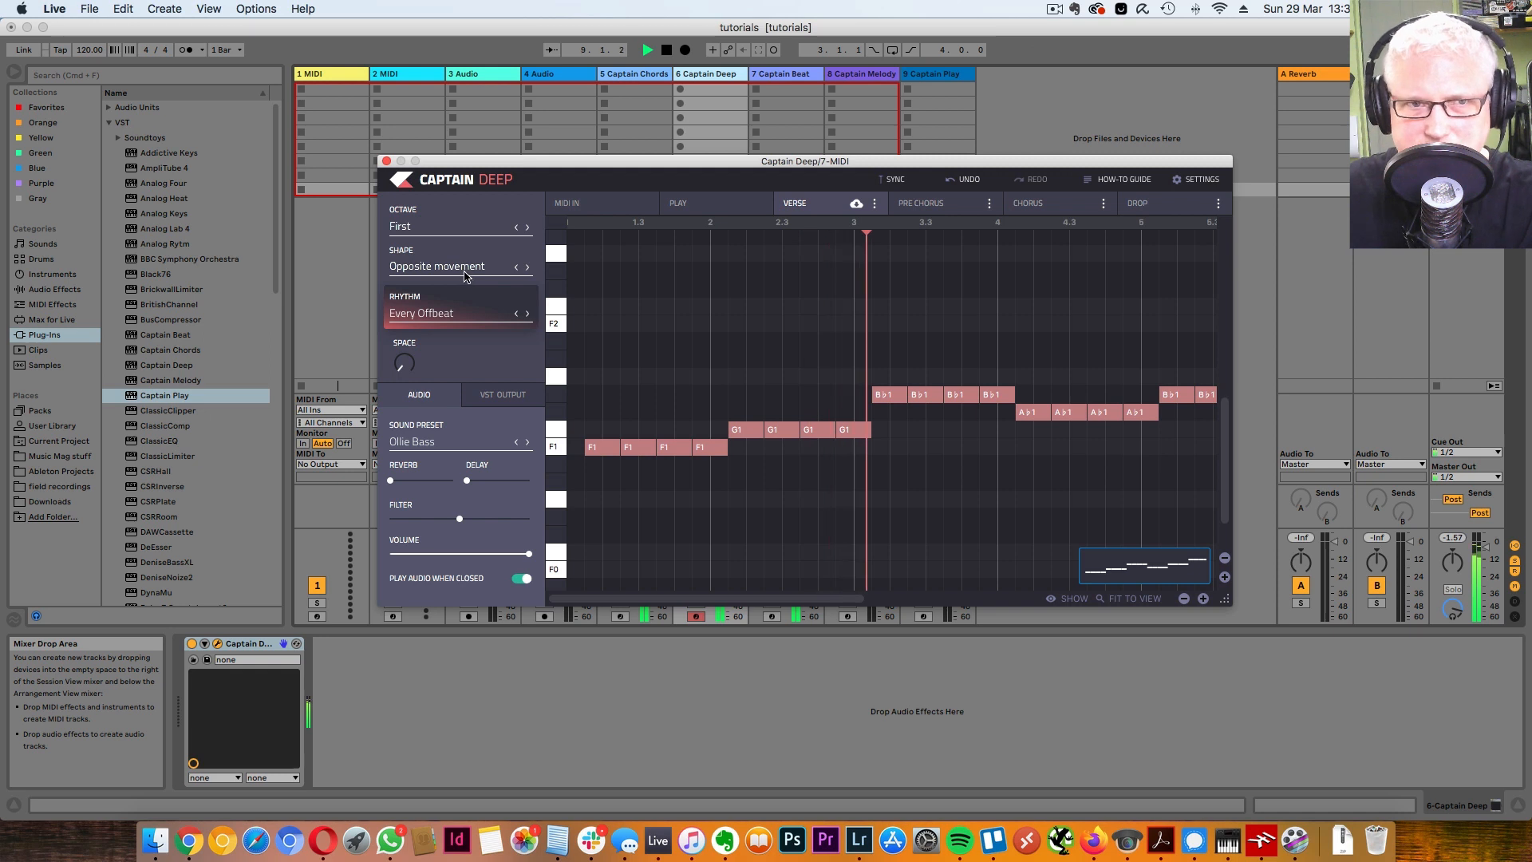
left_click(468, 271)
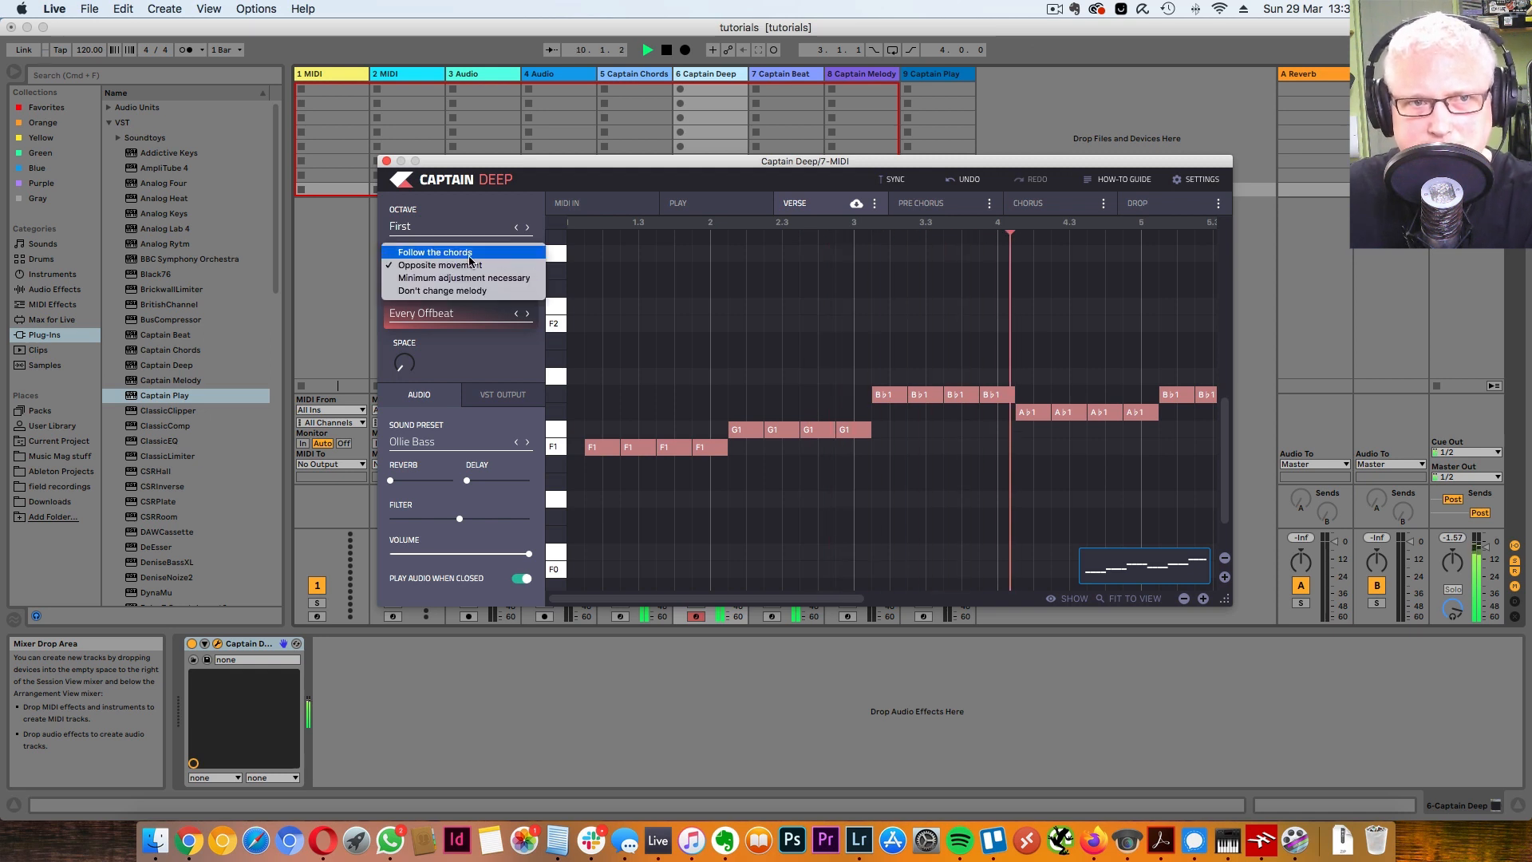
left_click(469, 253)
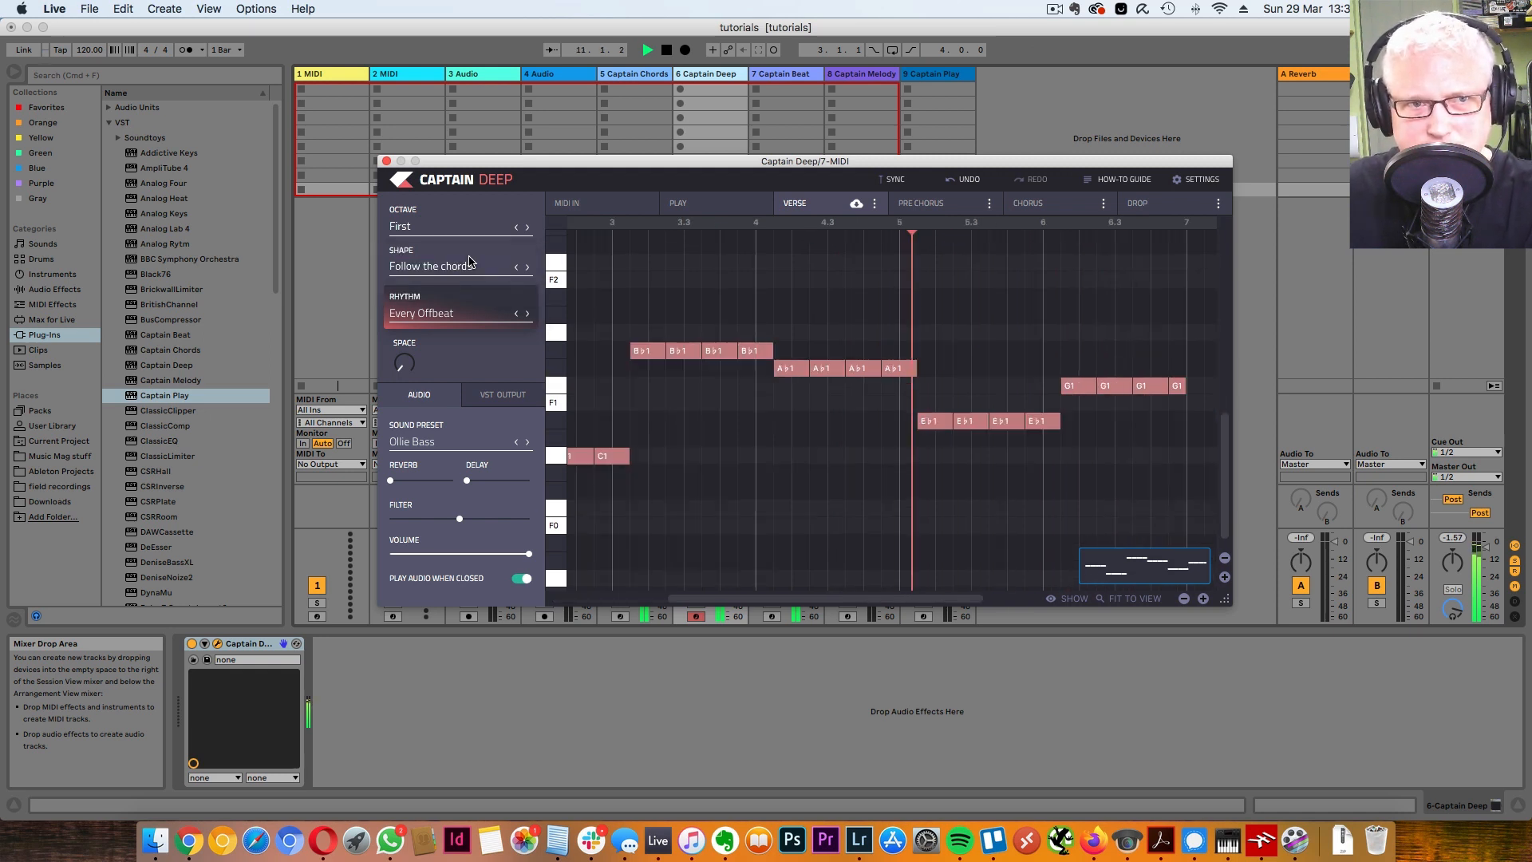
Step: Try the On Chord Change and On Every Measure rhythms for the bass line and choose the Los Angeles rhythm
left_click(468, 316)
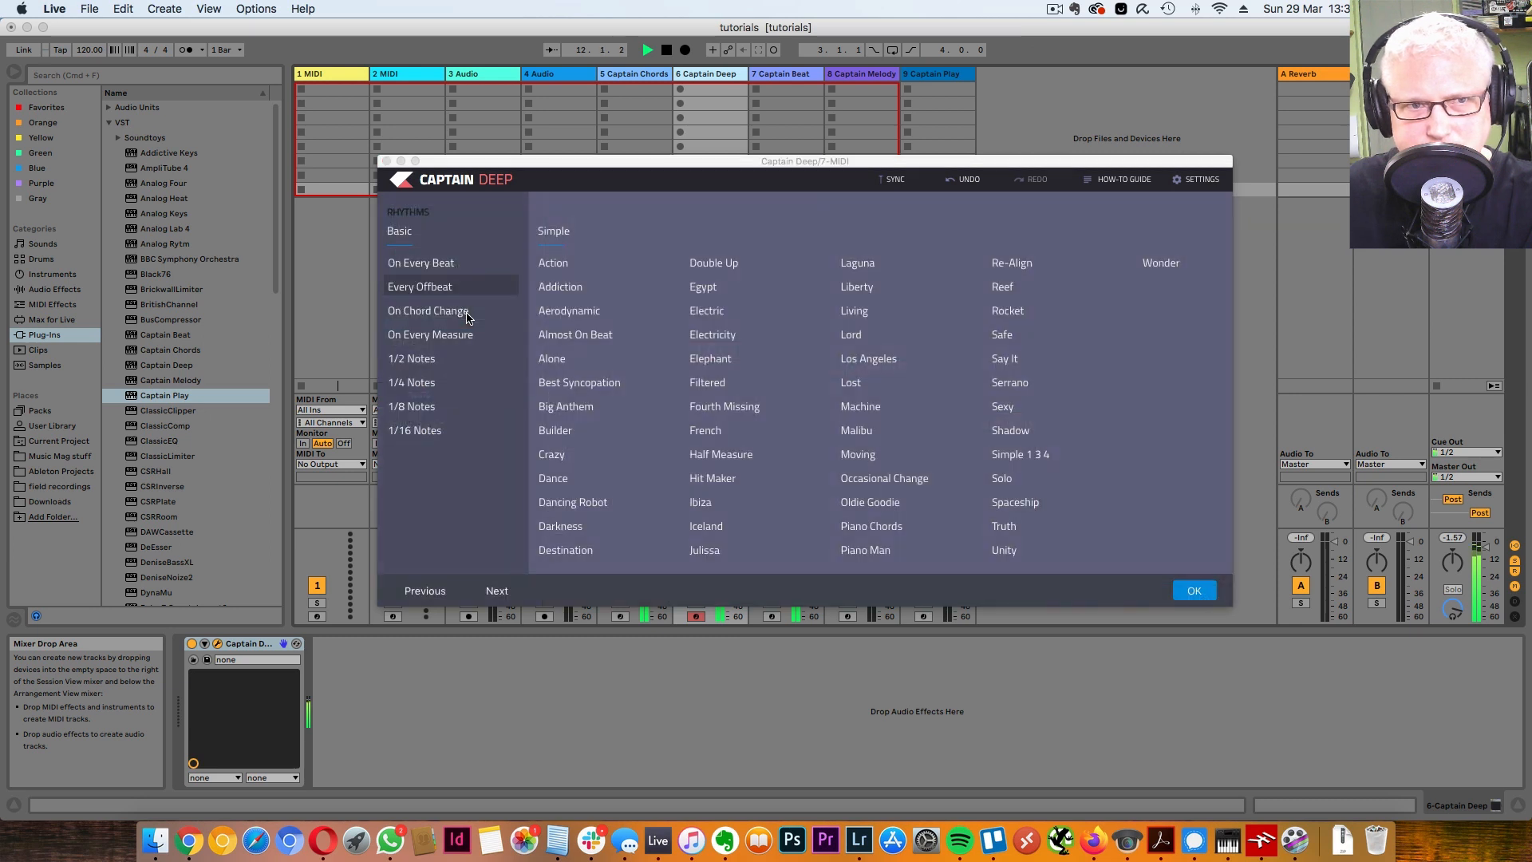
left_click(427, 311)
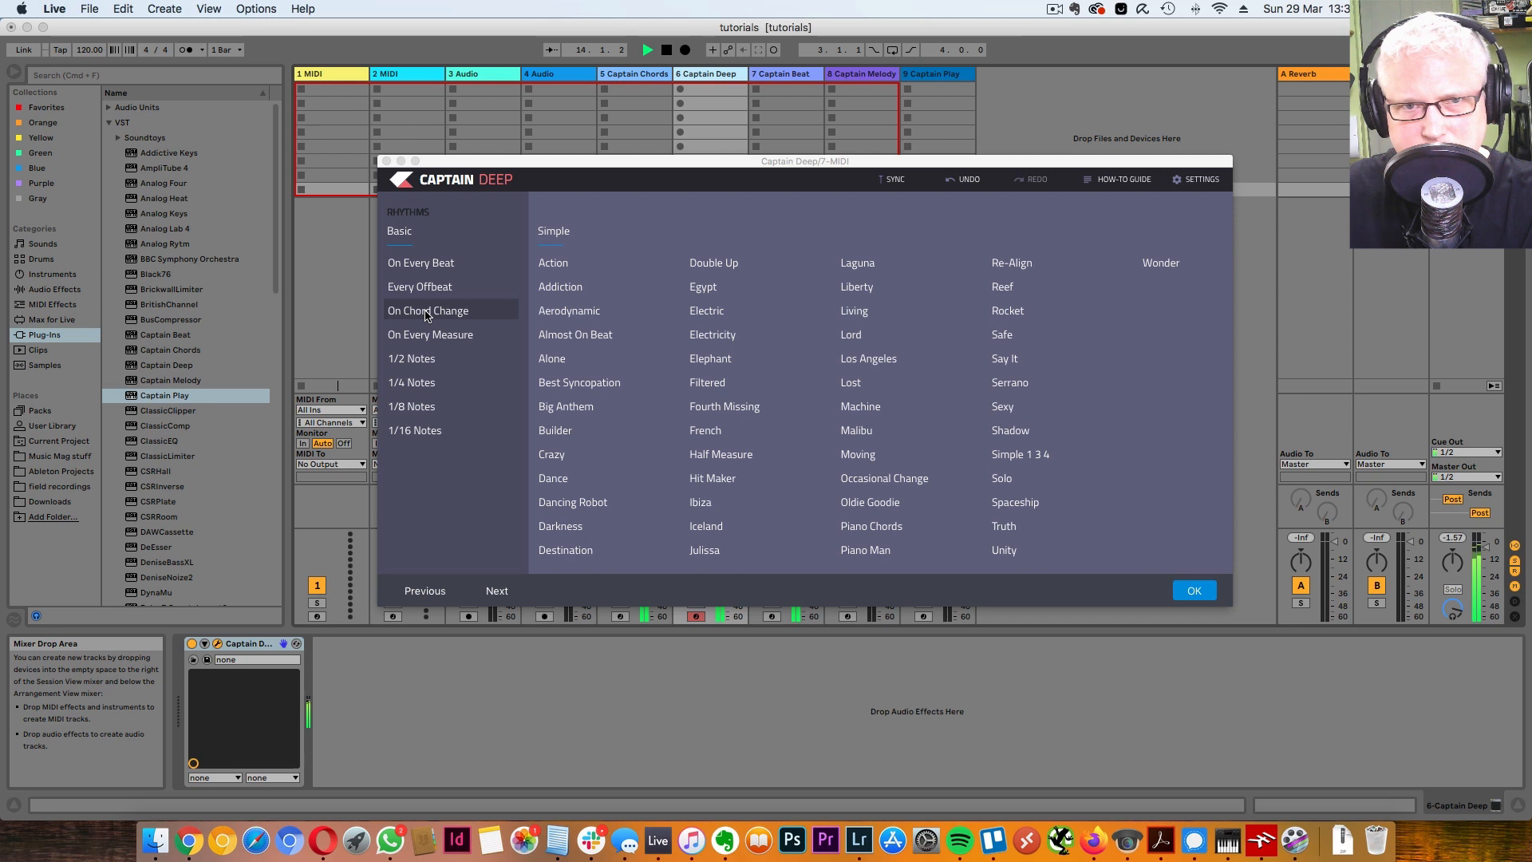
left_click(430, 335)
left_click(428, 313)
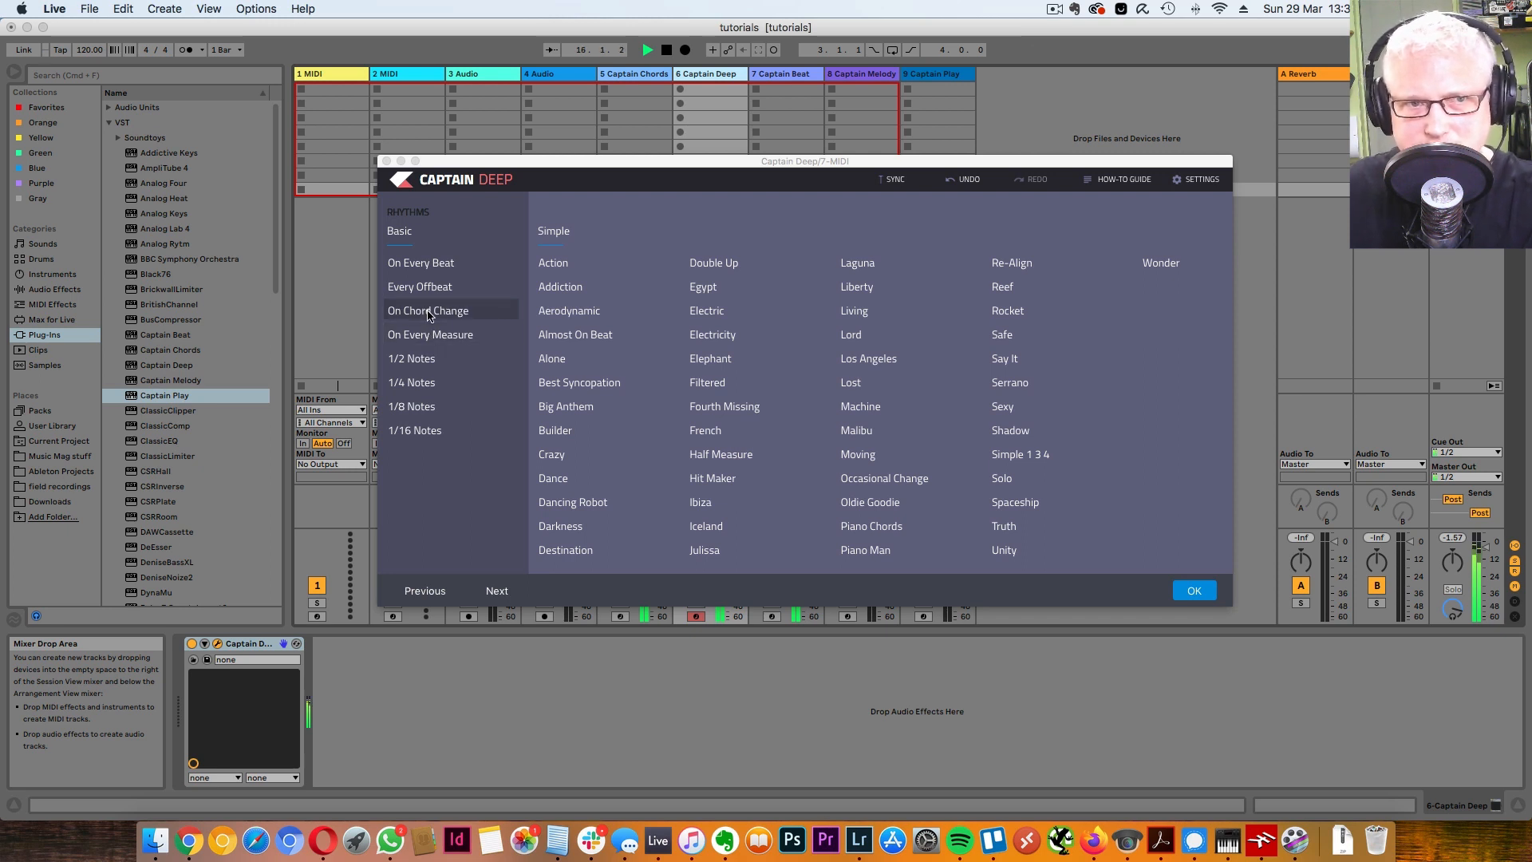
double_click(869, 359)
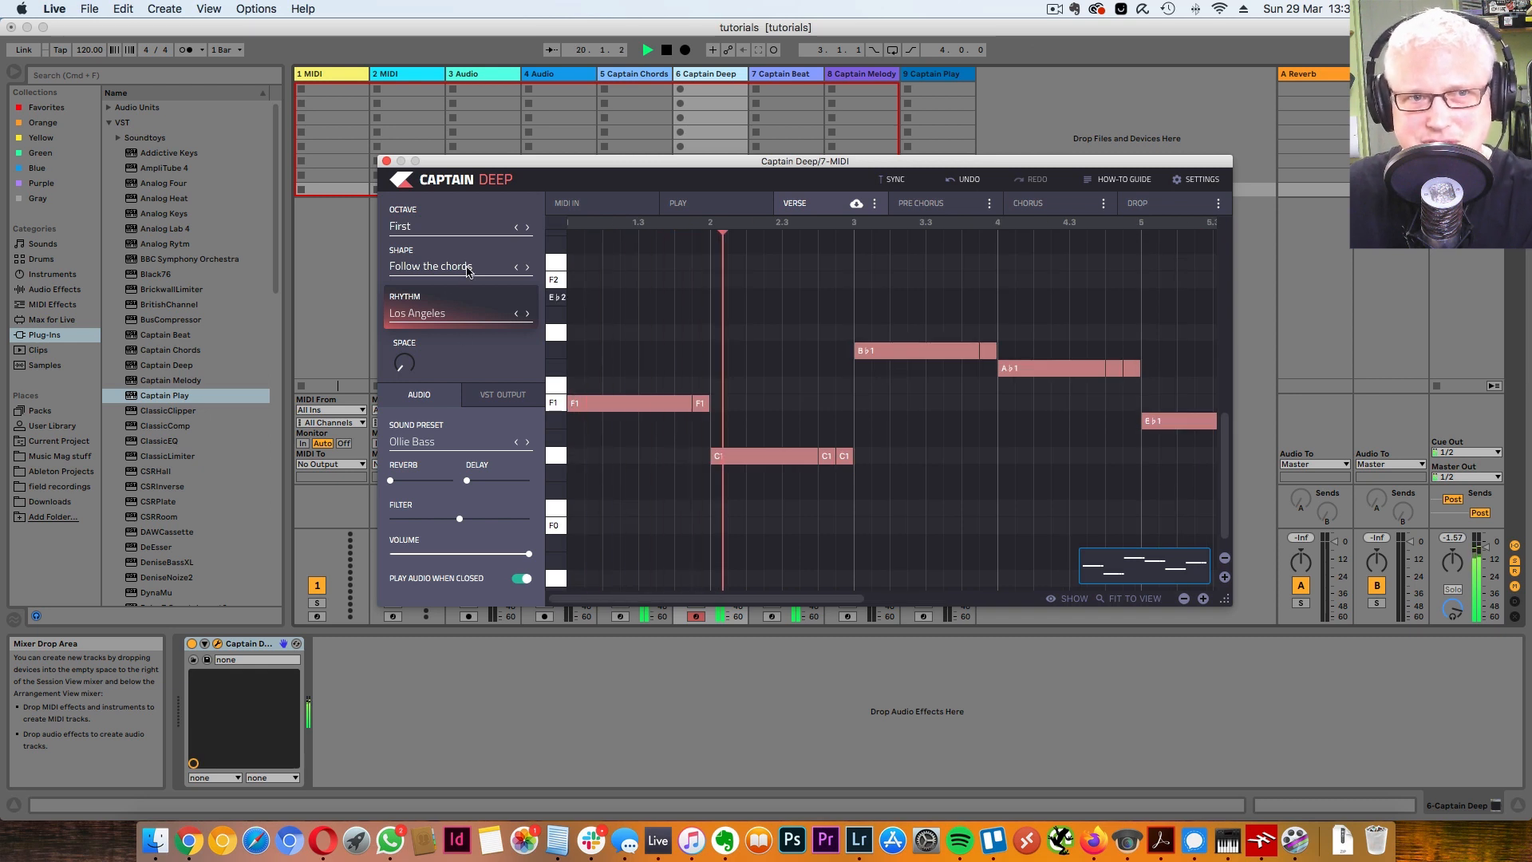
Step: Compare the Every Offbeat rhythm with Los Angeles on the bass line and keep Los Angeles
left_click(474, 316)
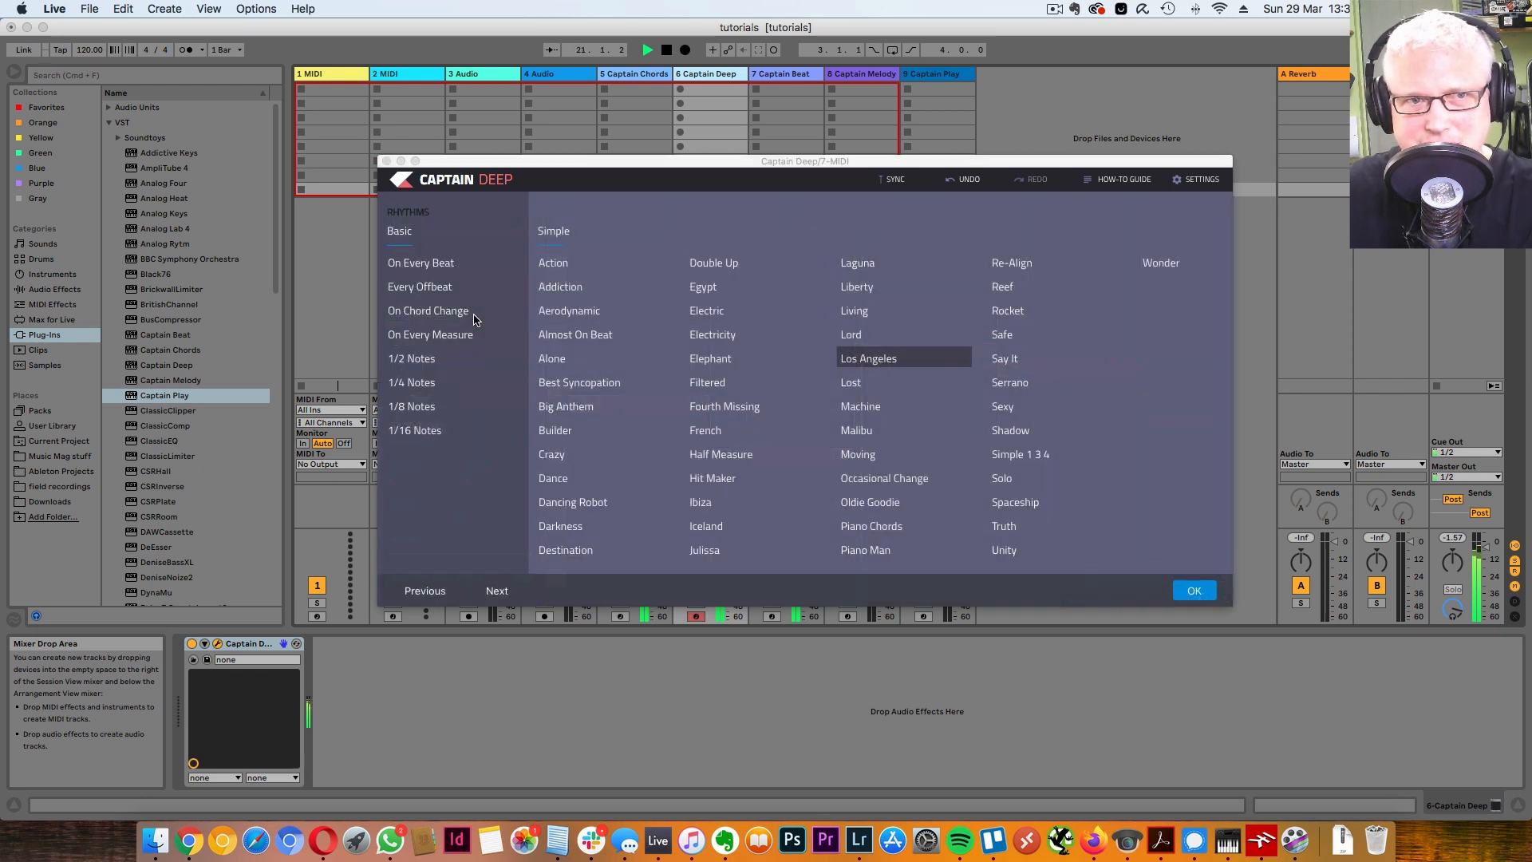
left_click(448, 292)
scroll(448, 292, "right", 2)
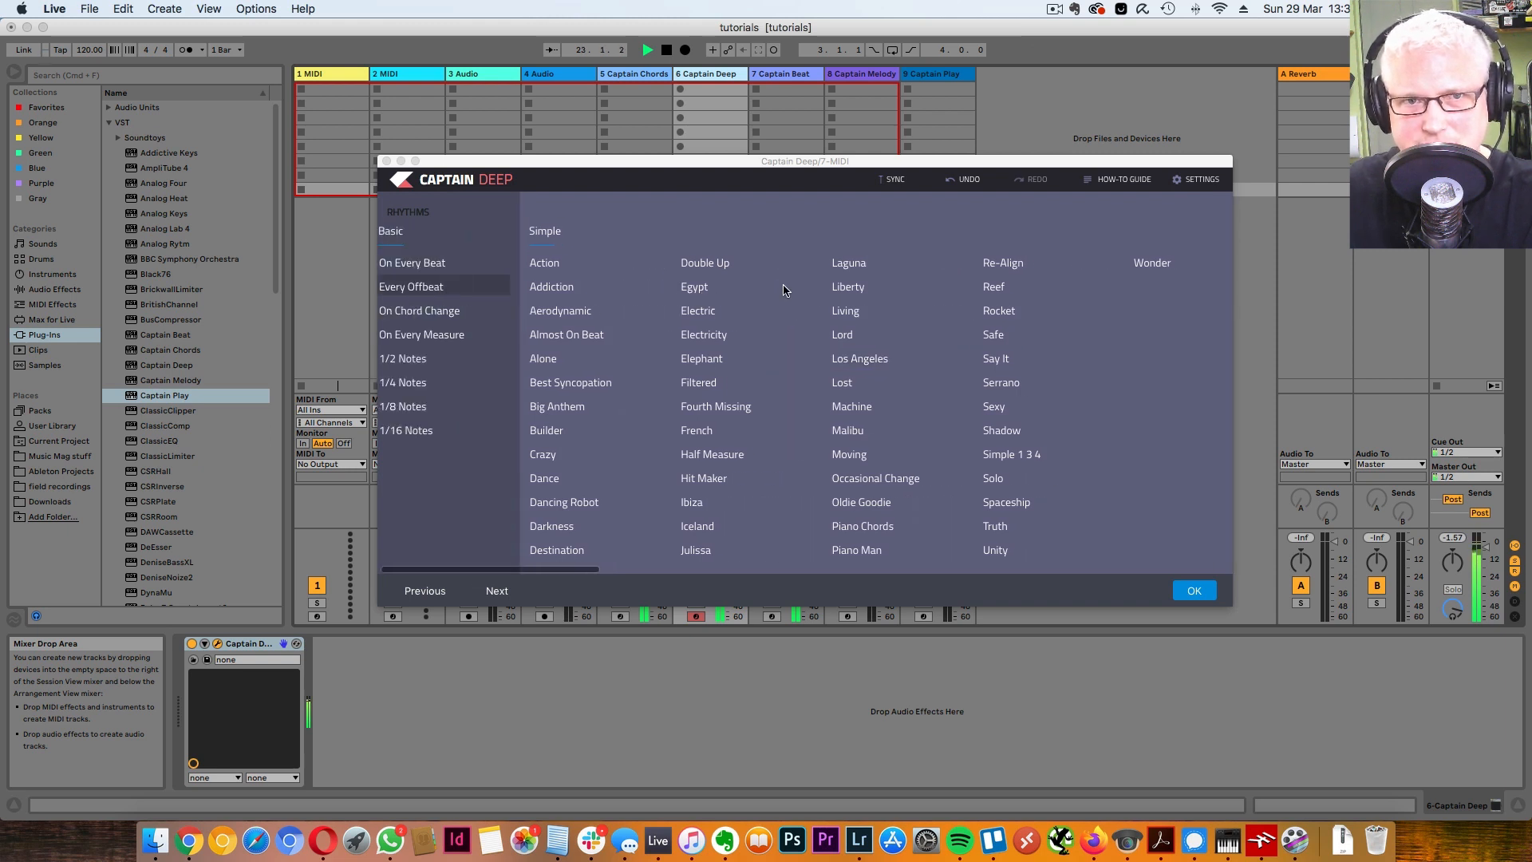
left_click(873, 363)
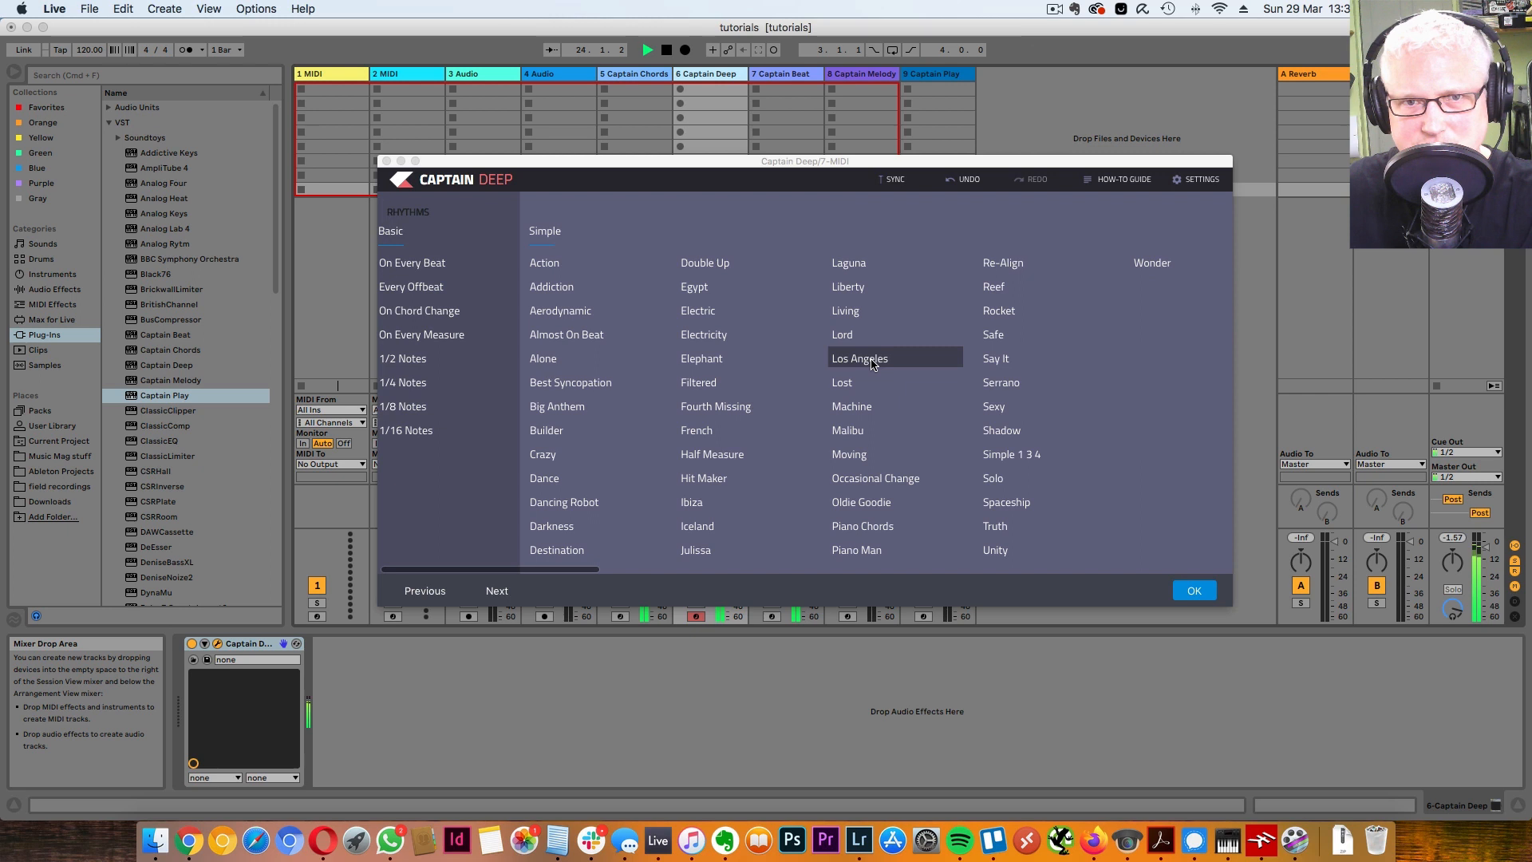
left_click(873, 363)
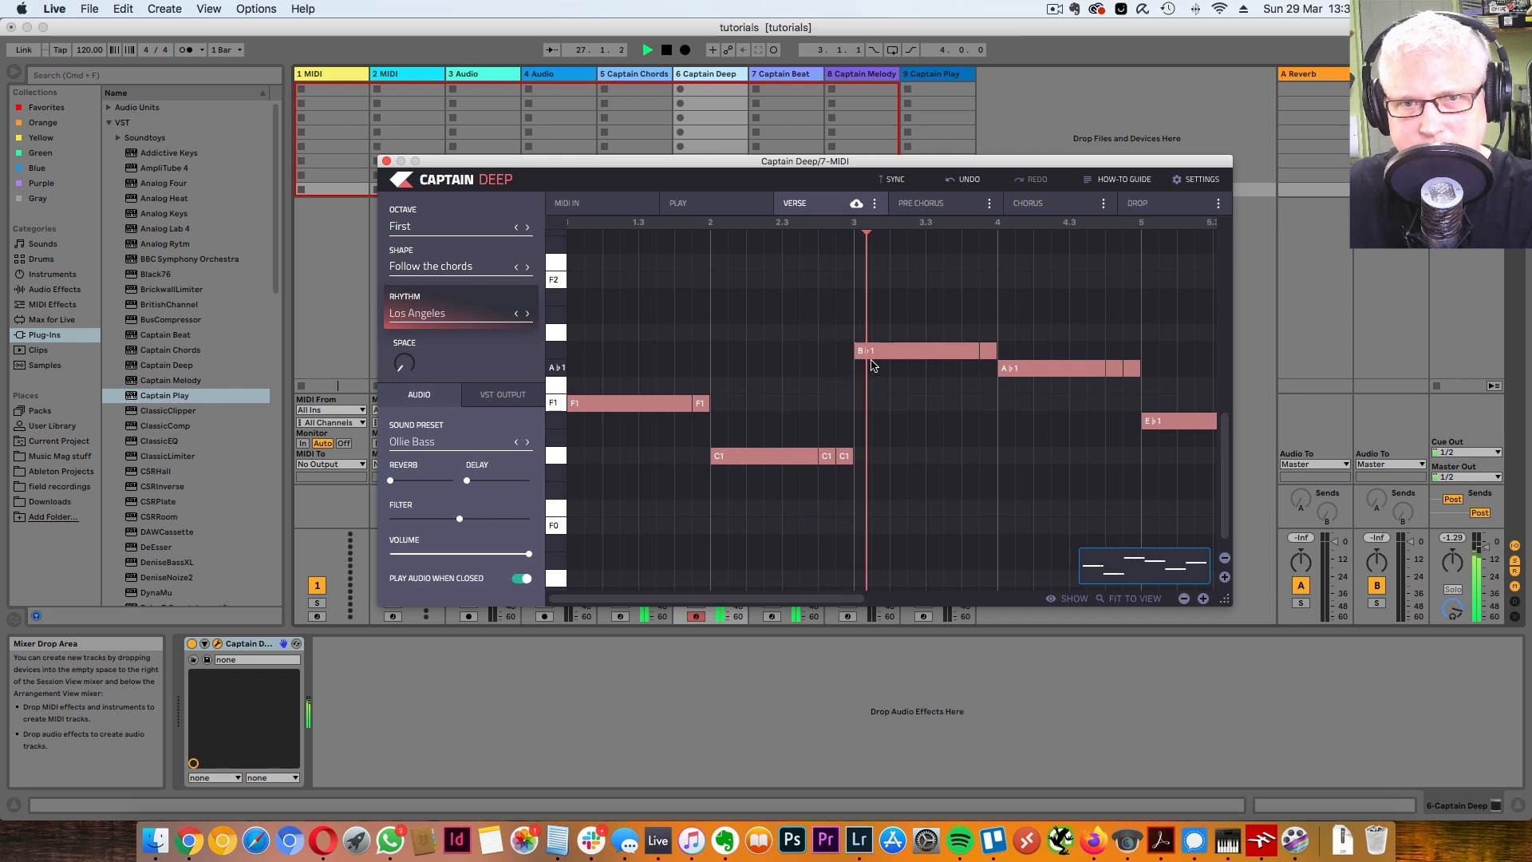
Step: Stop playback and close the Captain Deep plug-in window
key("space")
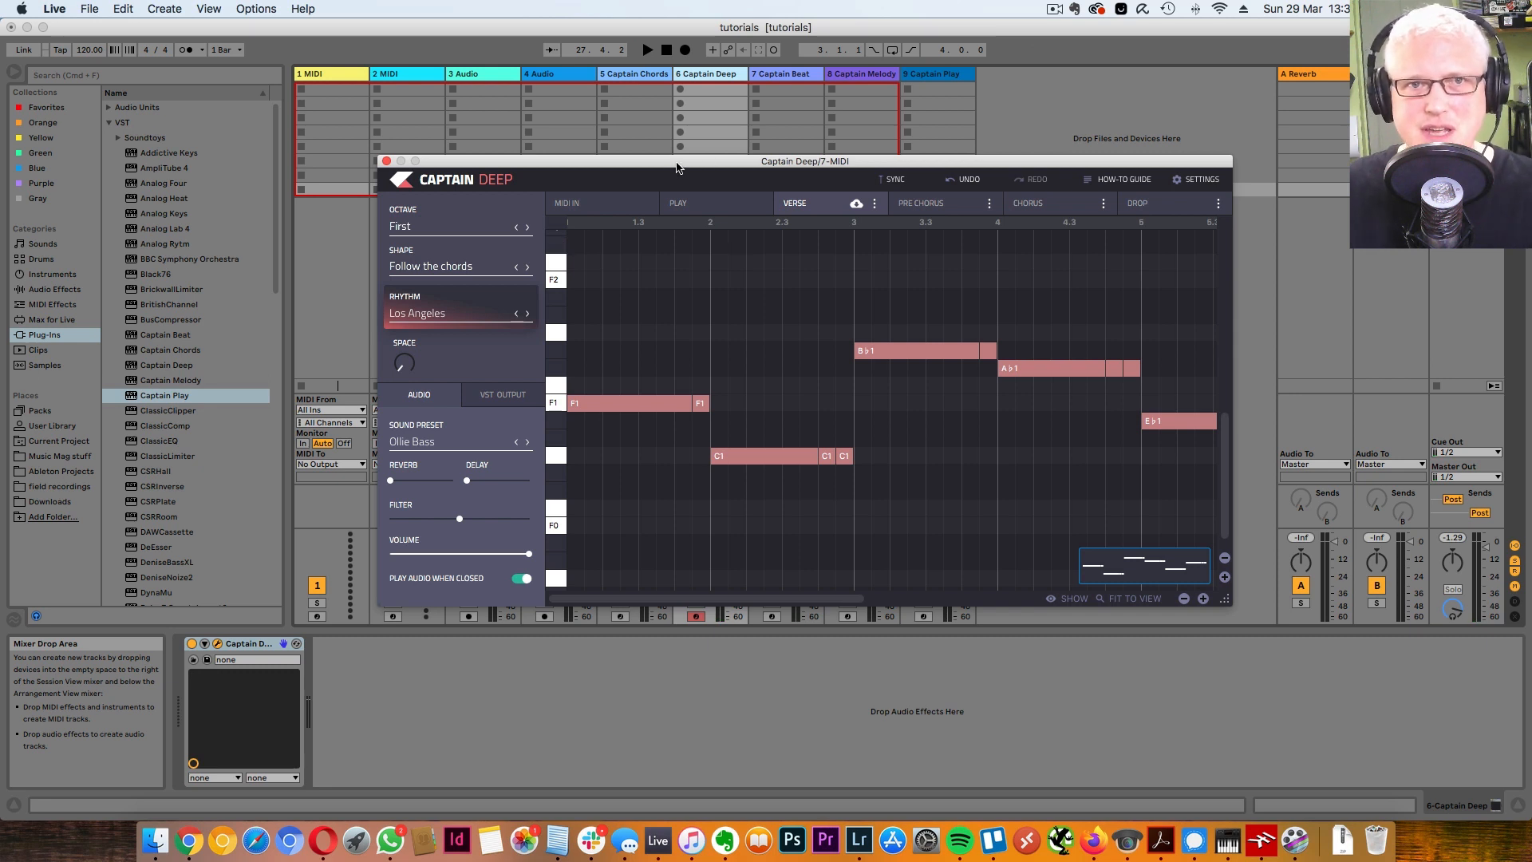
left_click_drag(674, 166, 672, 165)
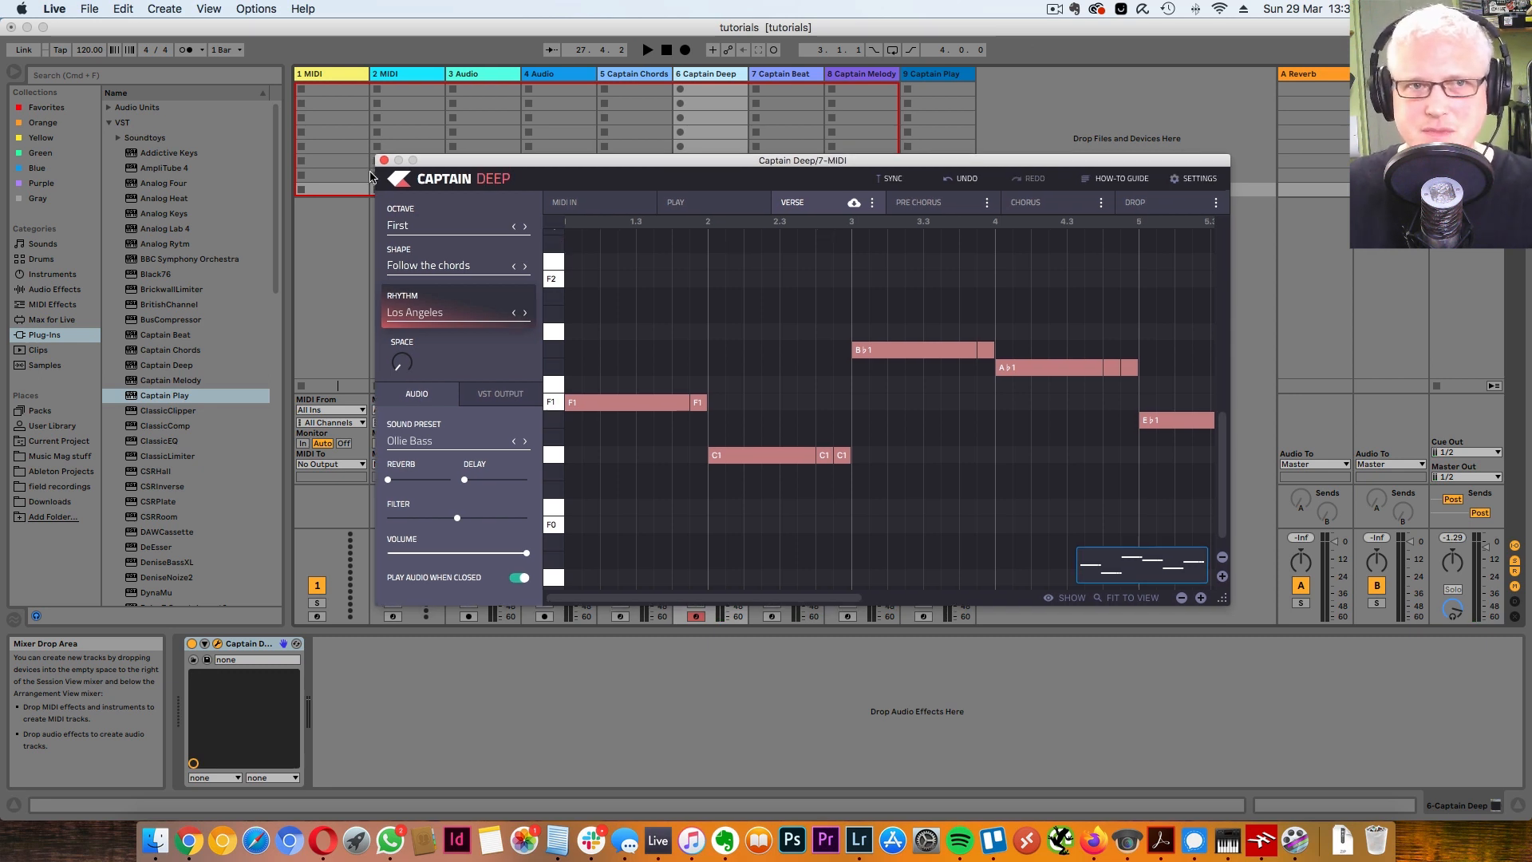
left_click(384, 161)
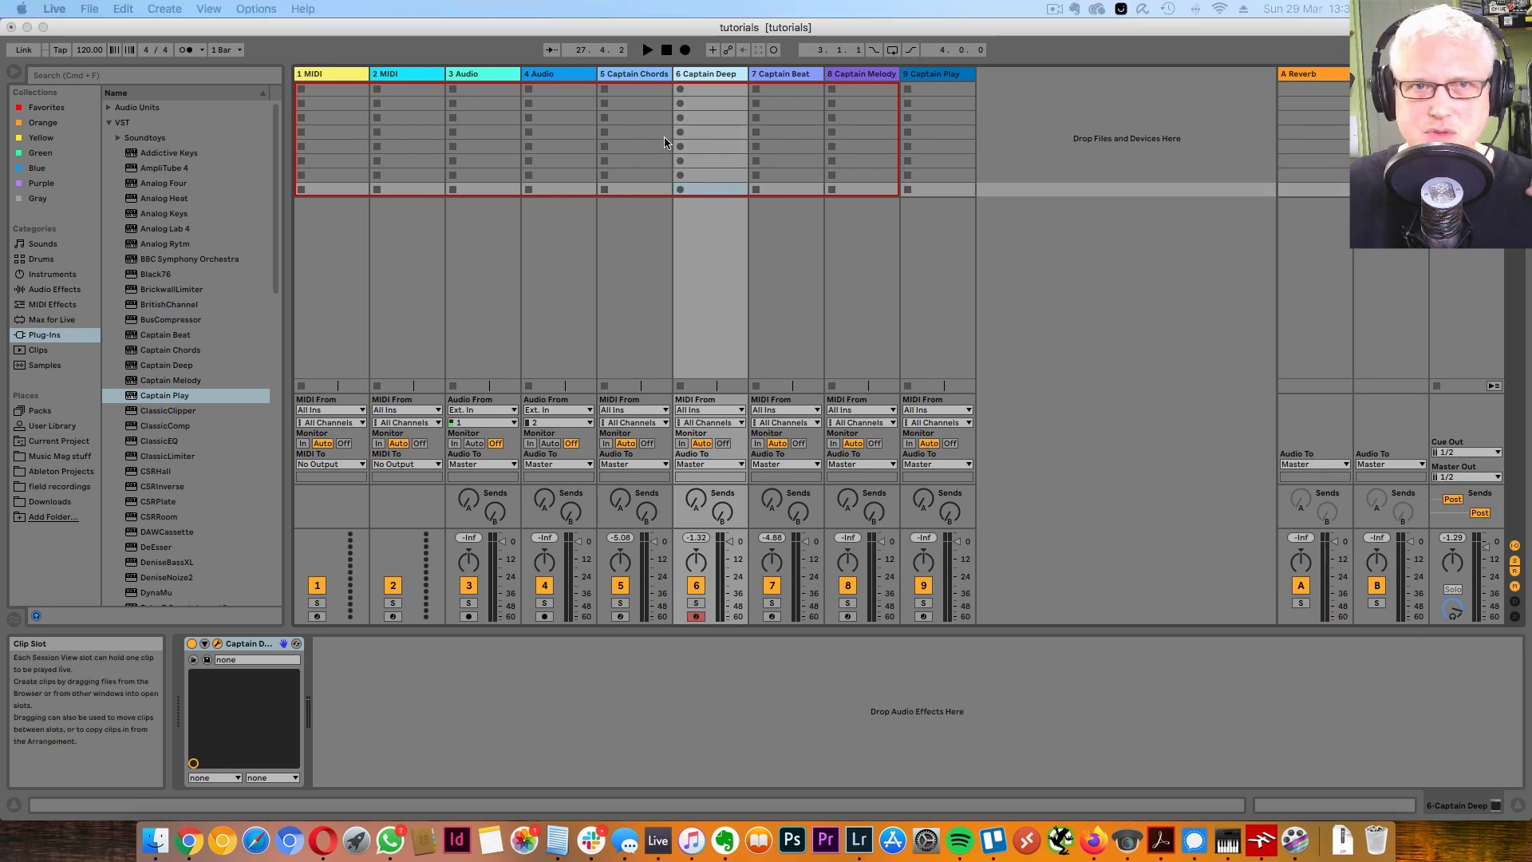
Step: Move the Captain Melody track directly after Captain Deep, and bring up its plug-in window and enlarge it
left_click(786, 74)
left_click_drag(862, 80, 762, 82)
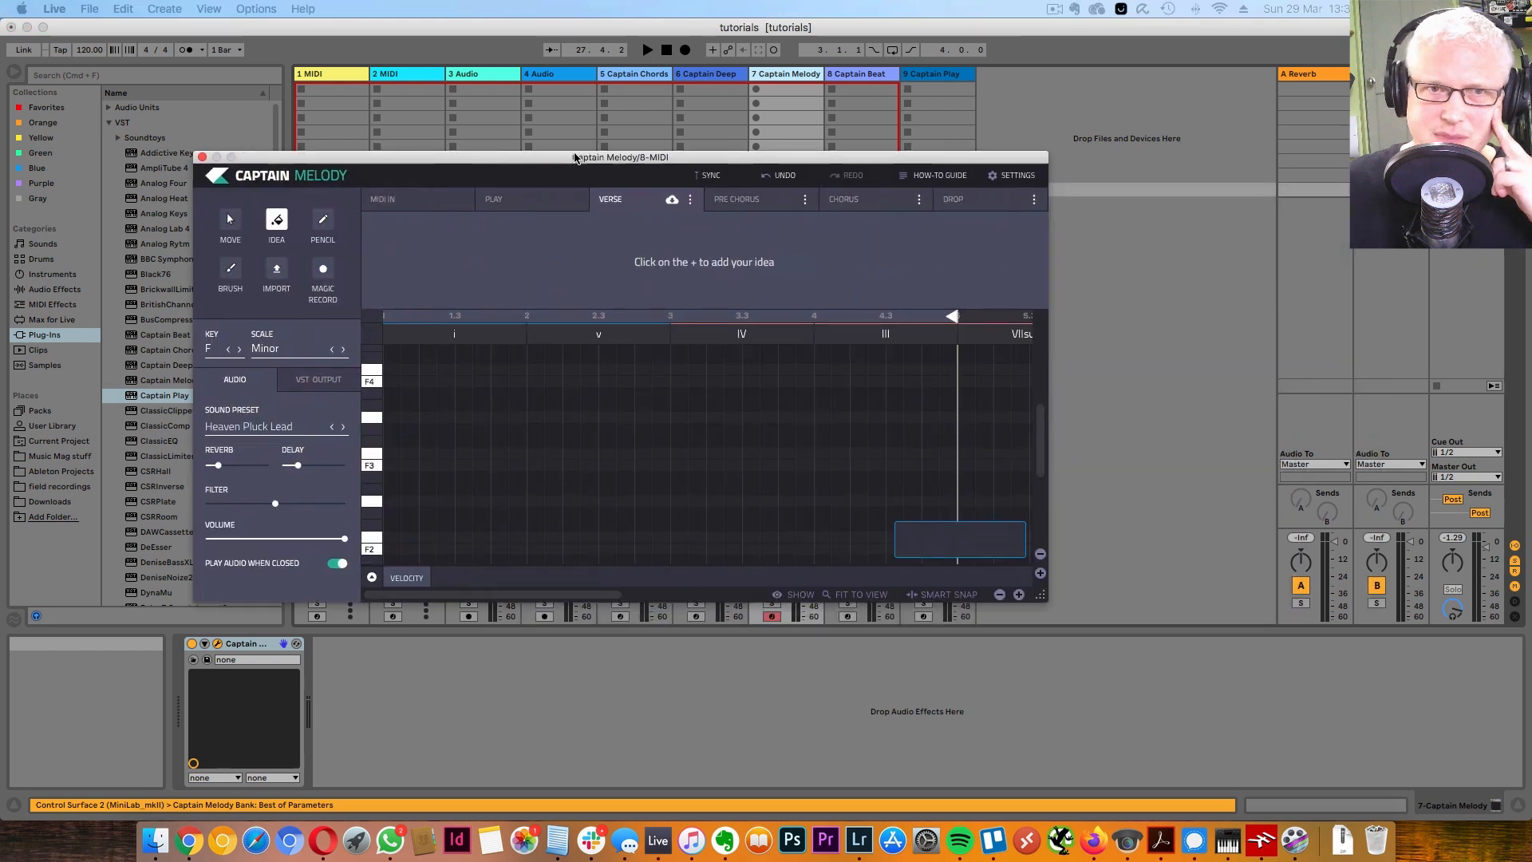
left_click_drag(573, 157, 736, 140)
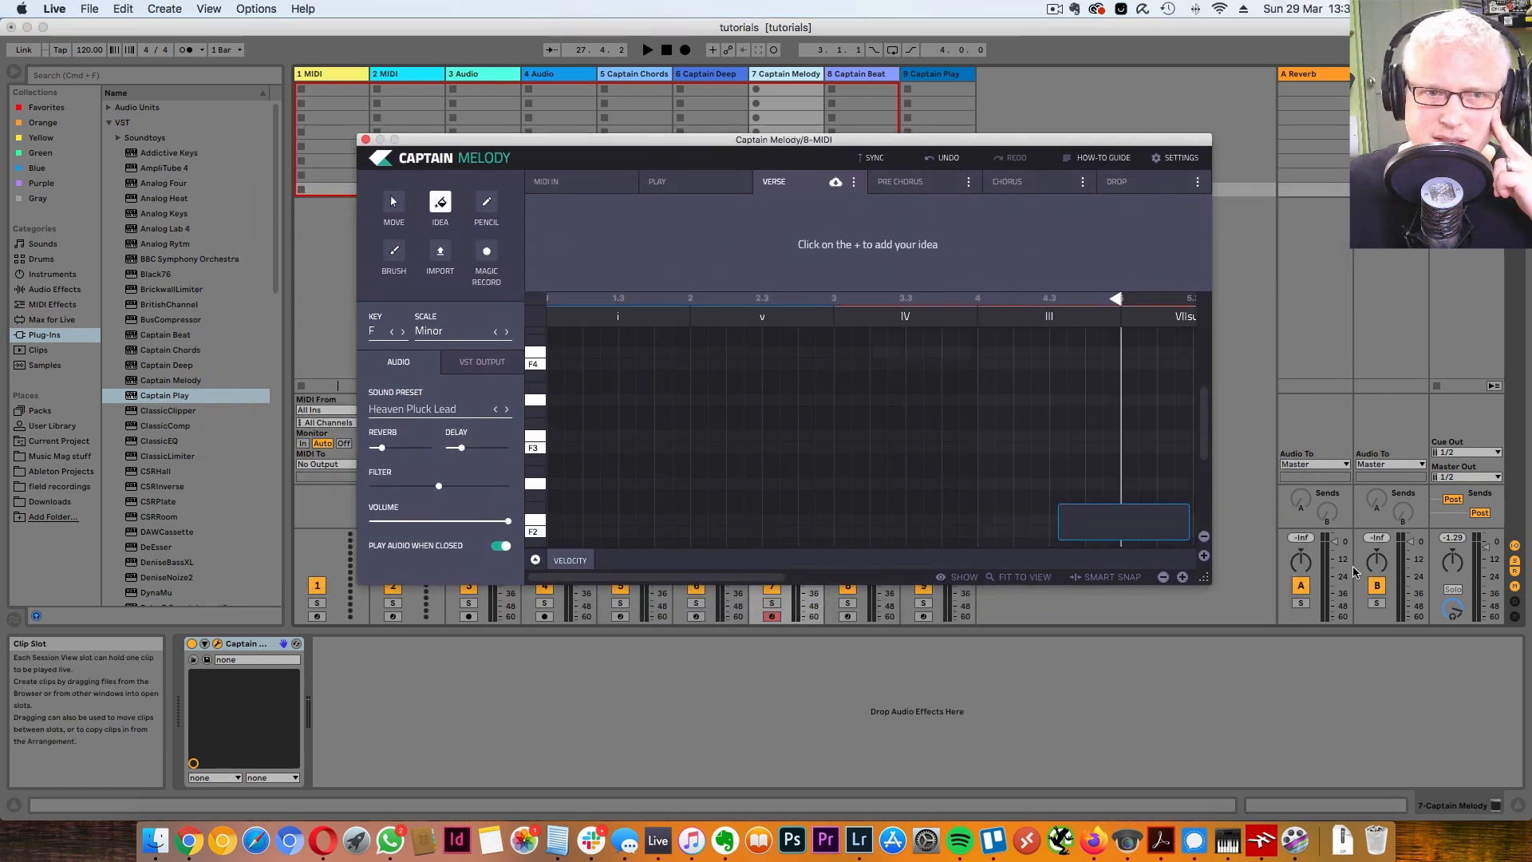
left_click_drag(1191, 595, 1315, 689)
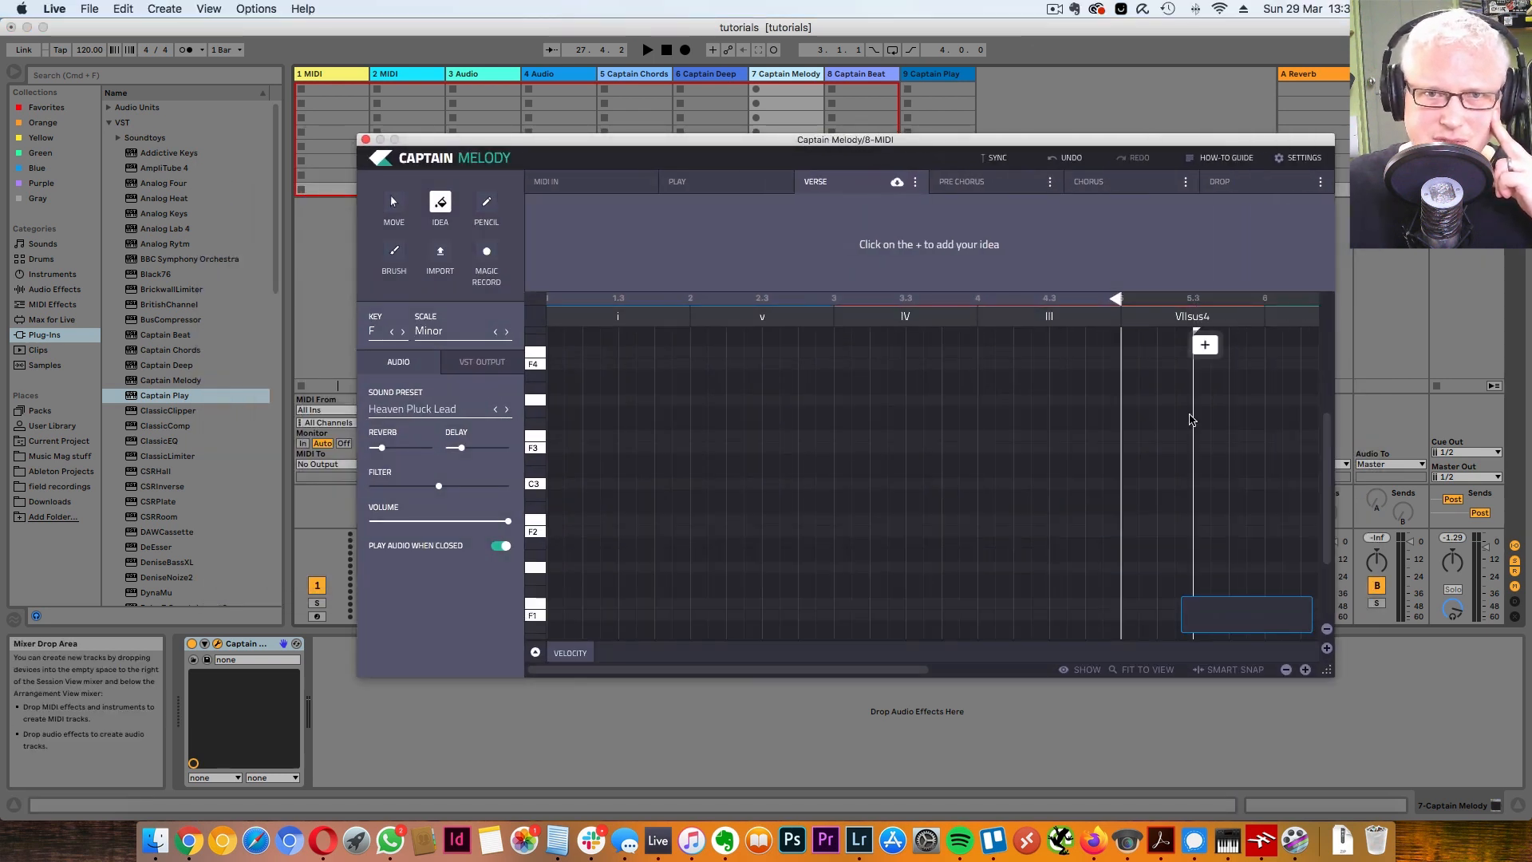
left_click_drag(872, 142, 803, 106)
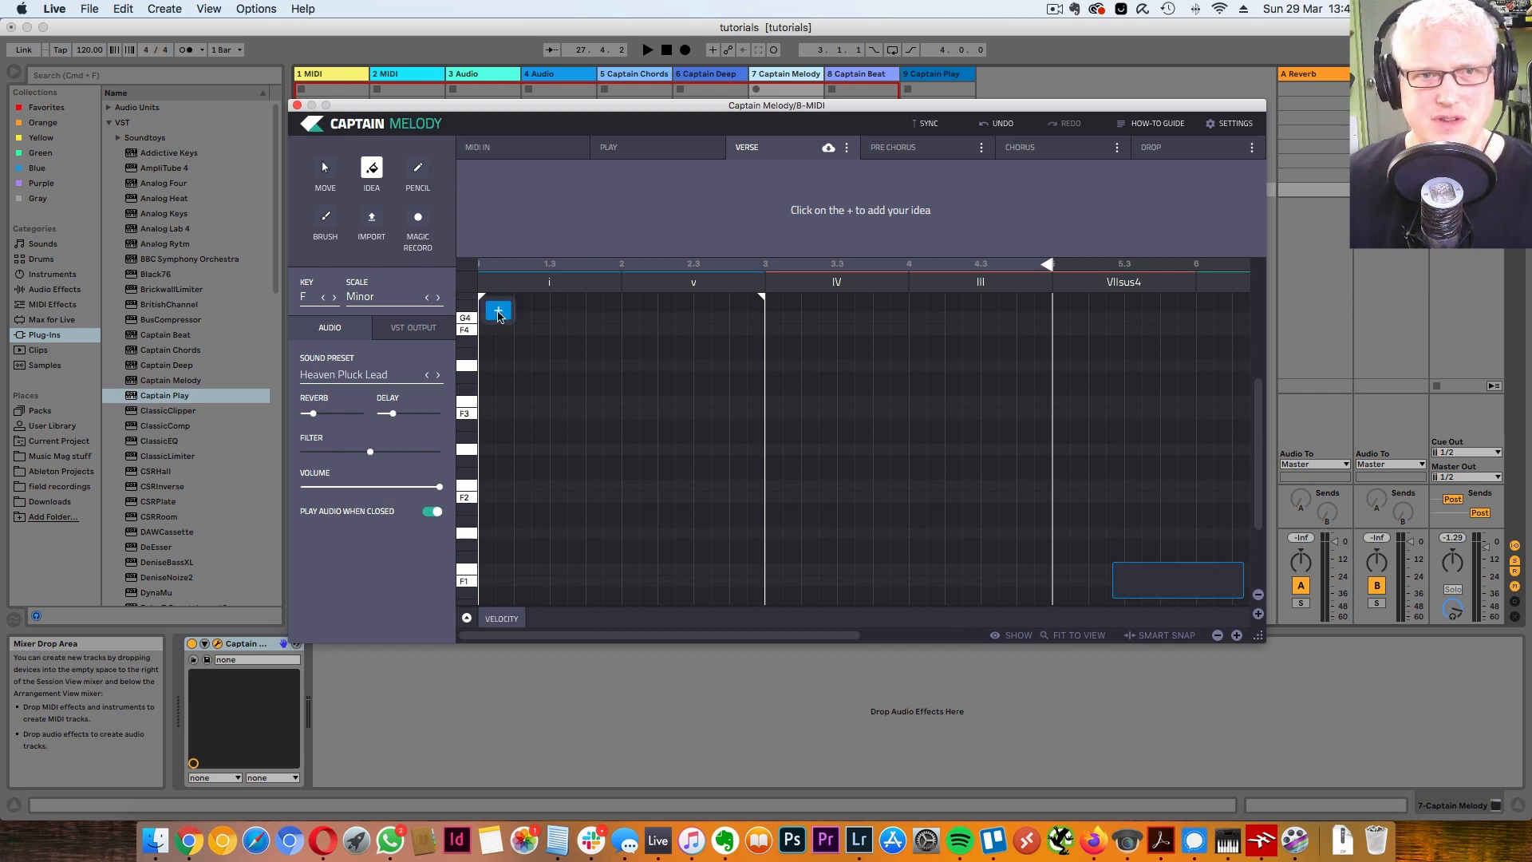
Step: Add three consecutive melody ideas to the verse, over the i–v, IV–III and VIIsus4–ii° chord pairs
left_click(494, 312)
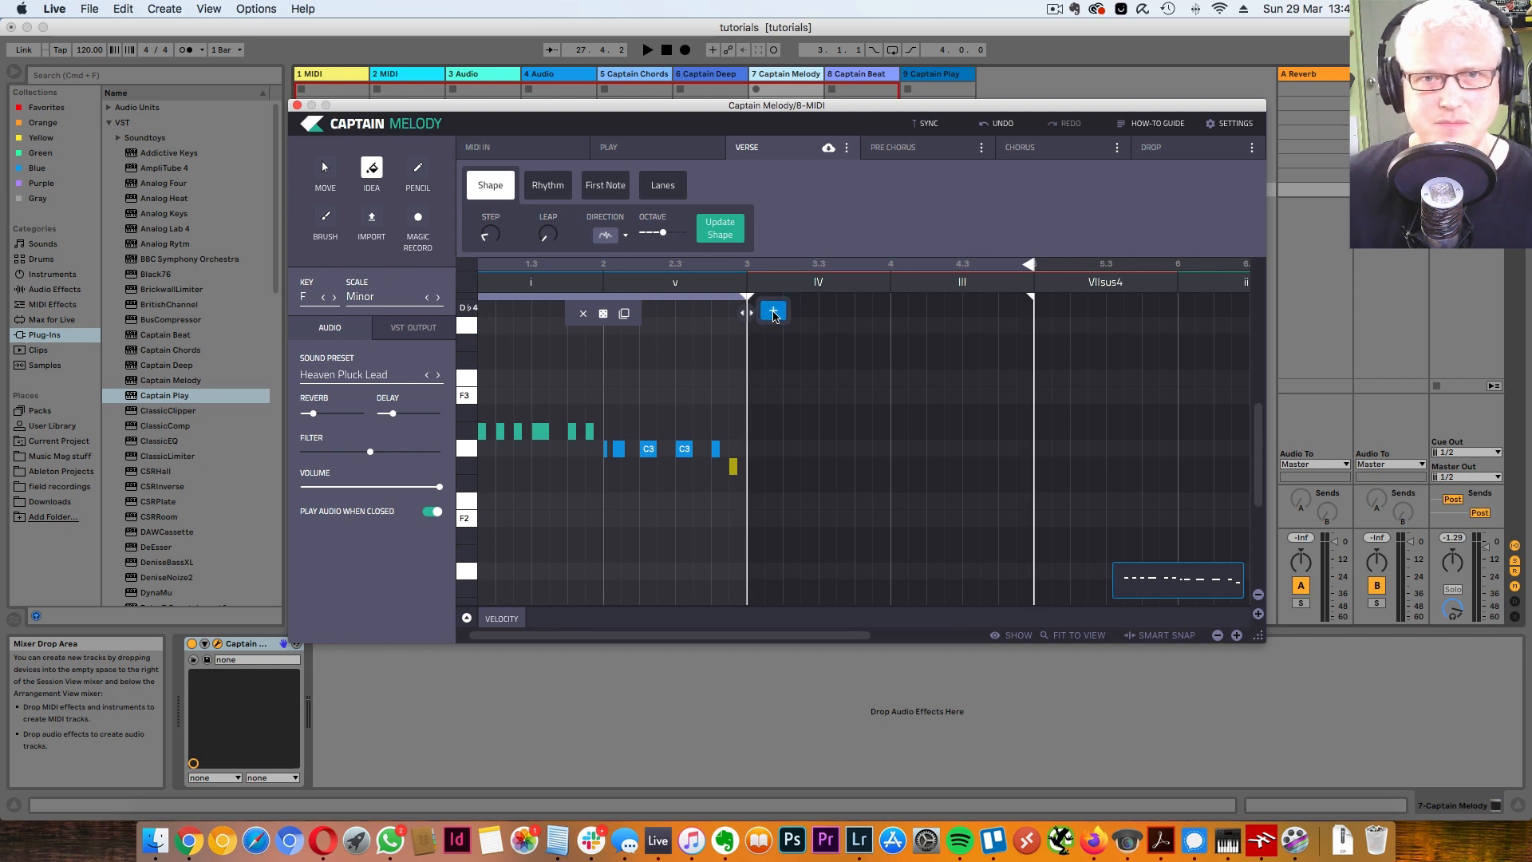
left_click(773, 313)
left_click(1076, 313)
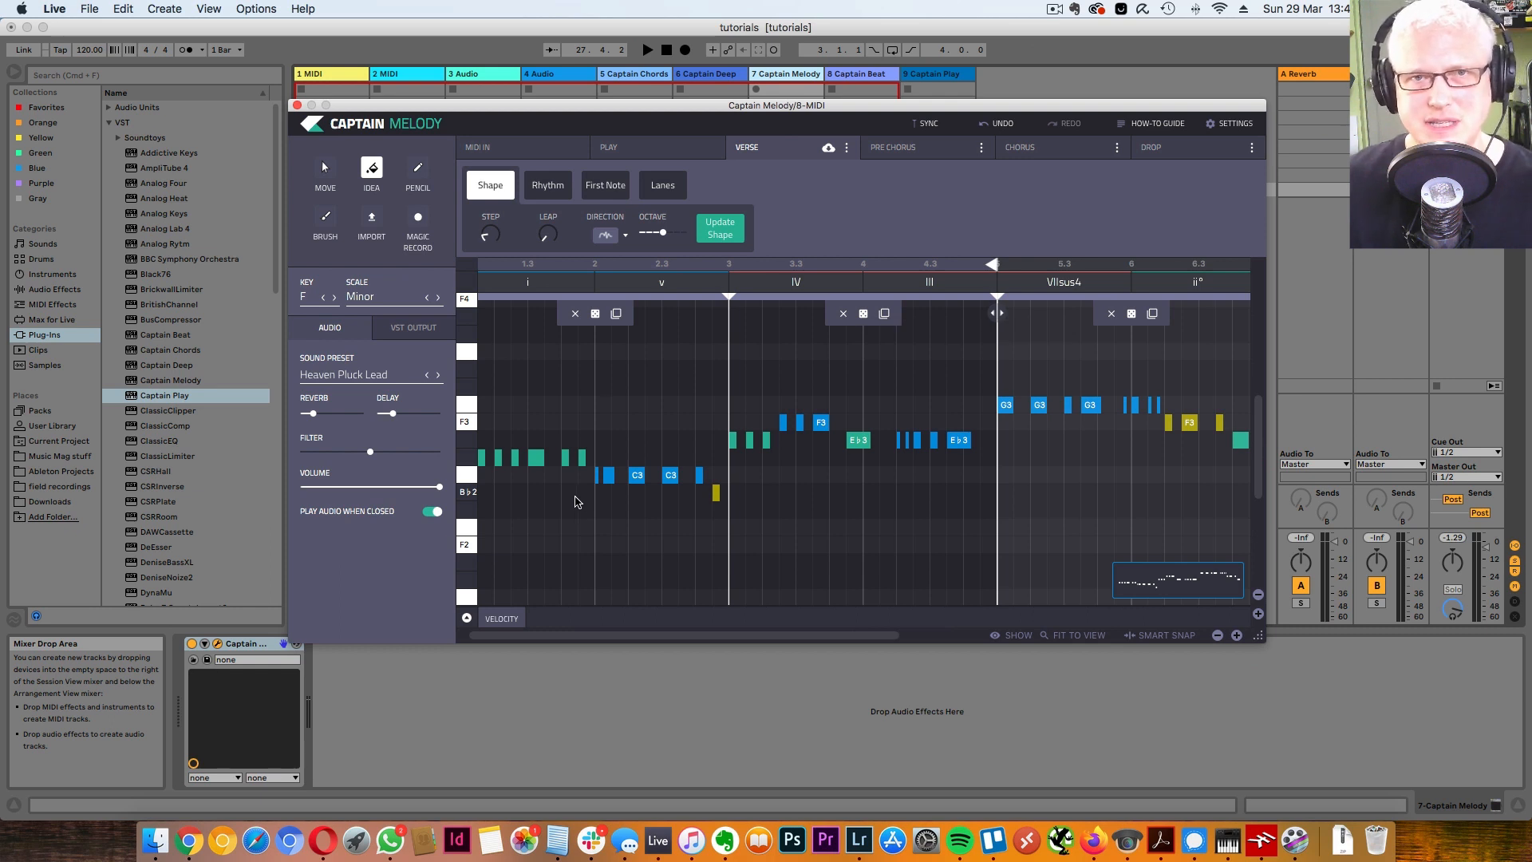
left_click_drag(750, 107, 817, 118)
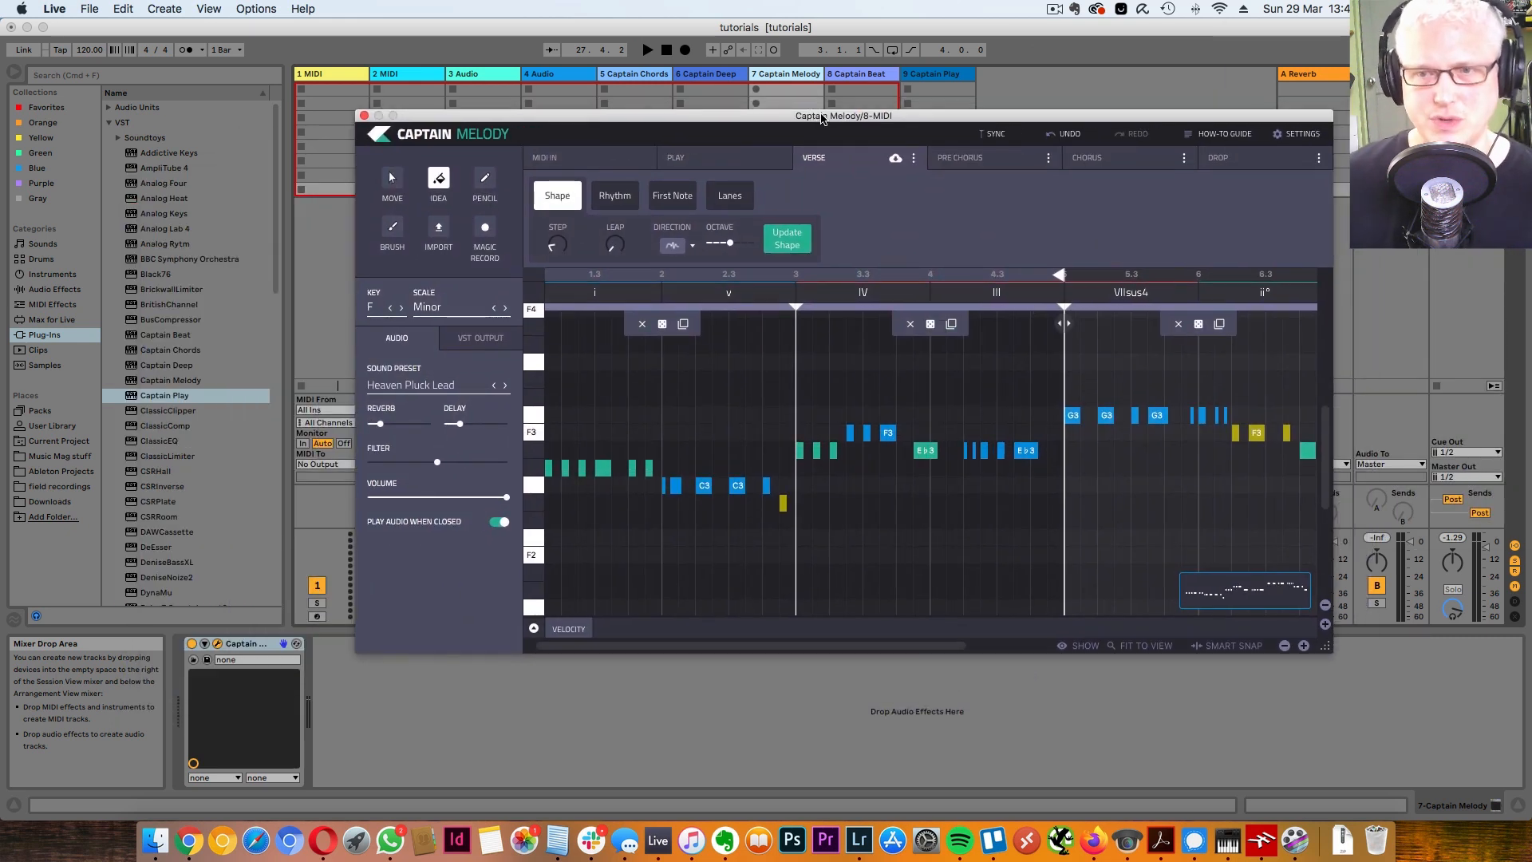
left_click_drag(826, 118, 800, 121)
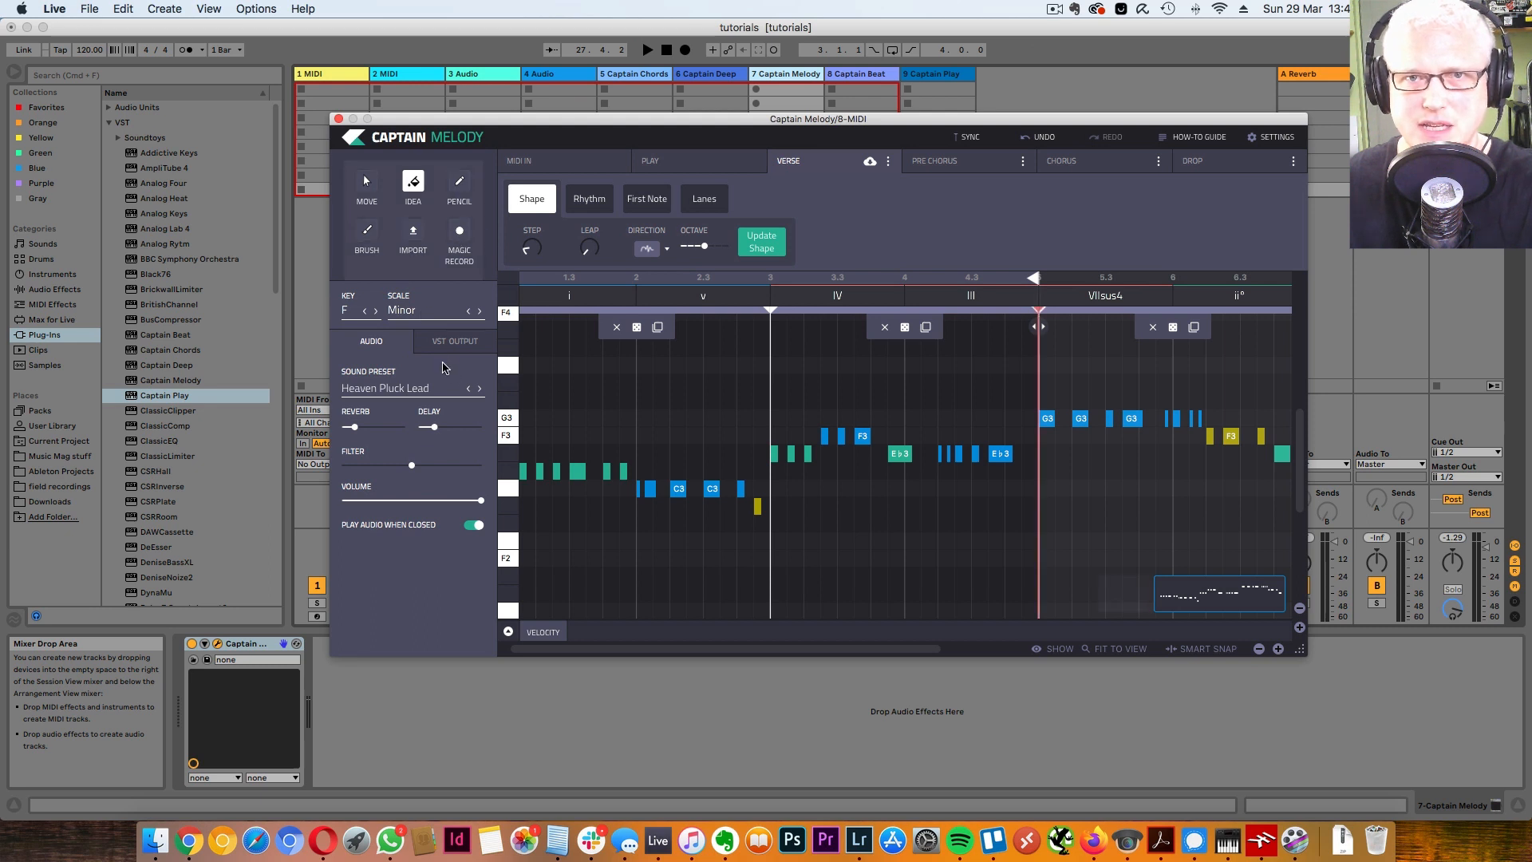
Step: With the Live Set playing, update the shape of the VIIsus4–ii° melody idea and set its direction to Up And Down
key("space")
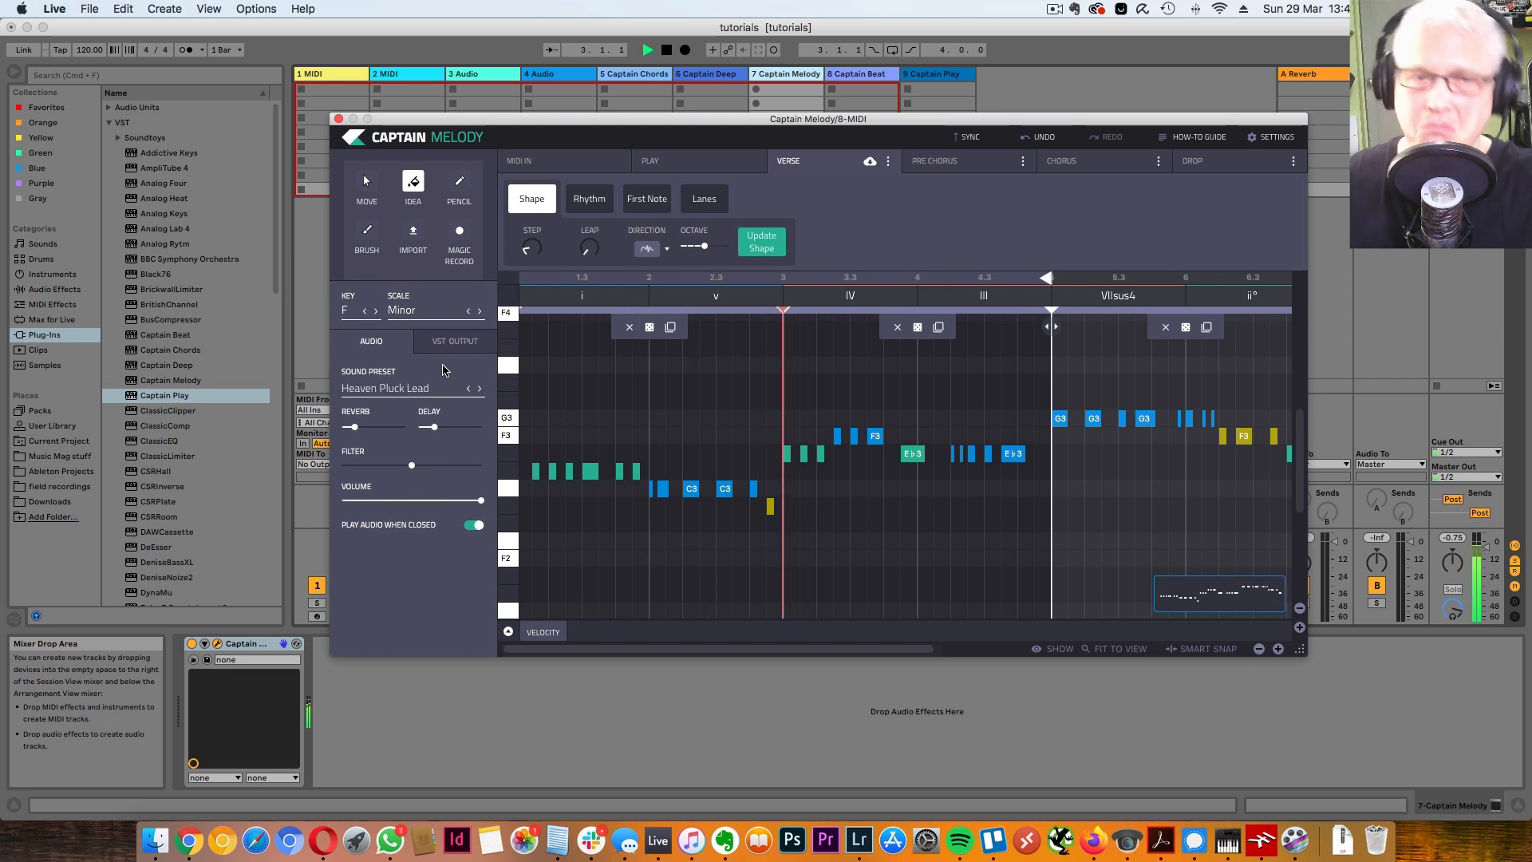
mouse_move(535, 247)
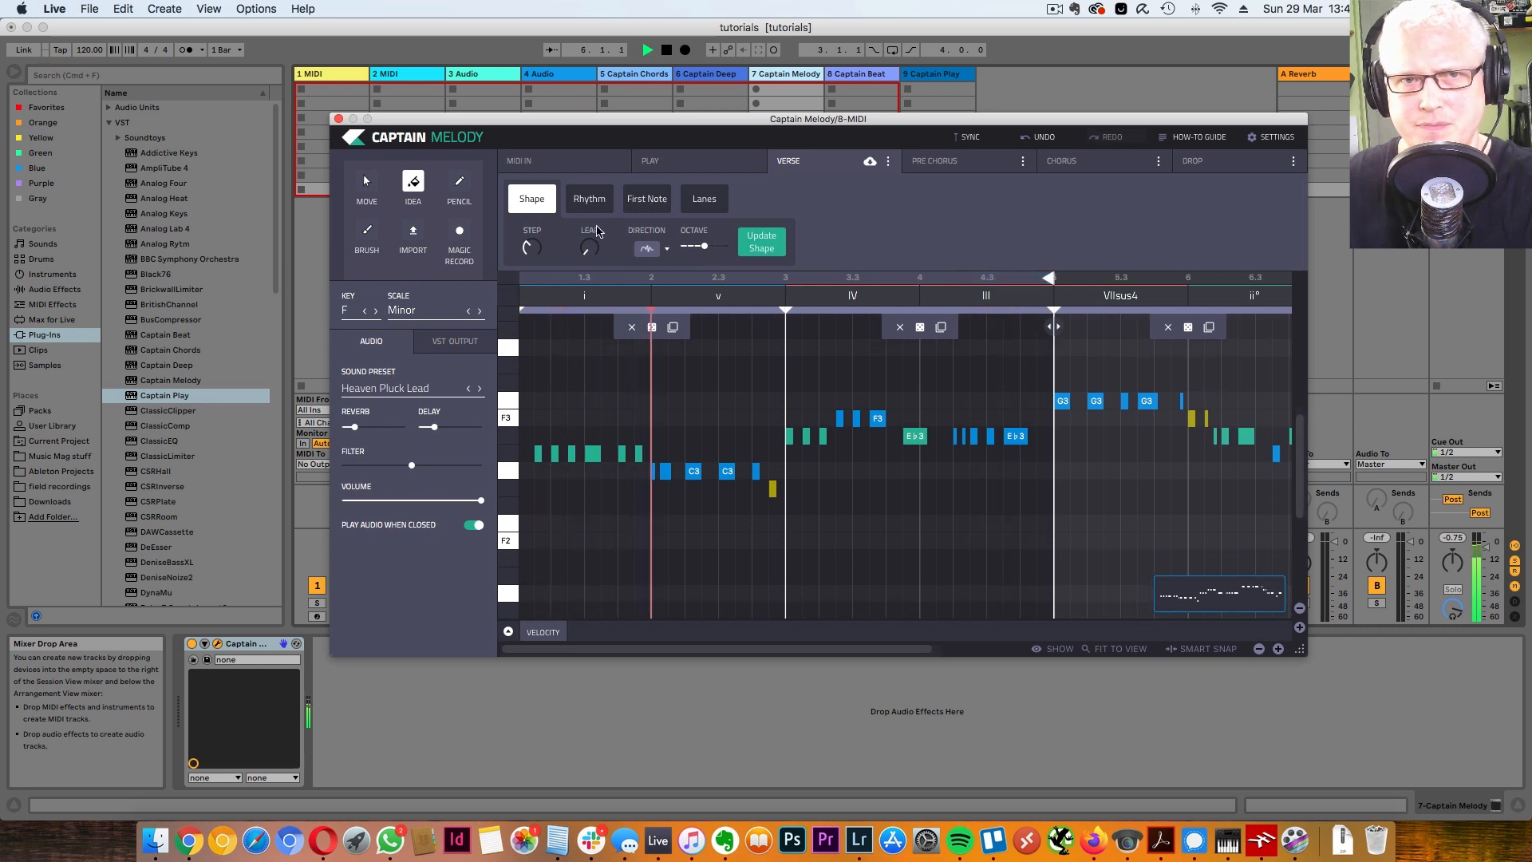
left_click(761, 242)
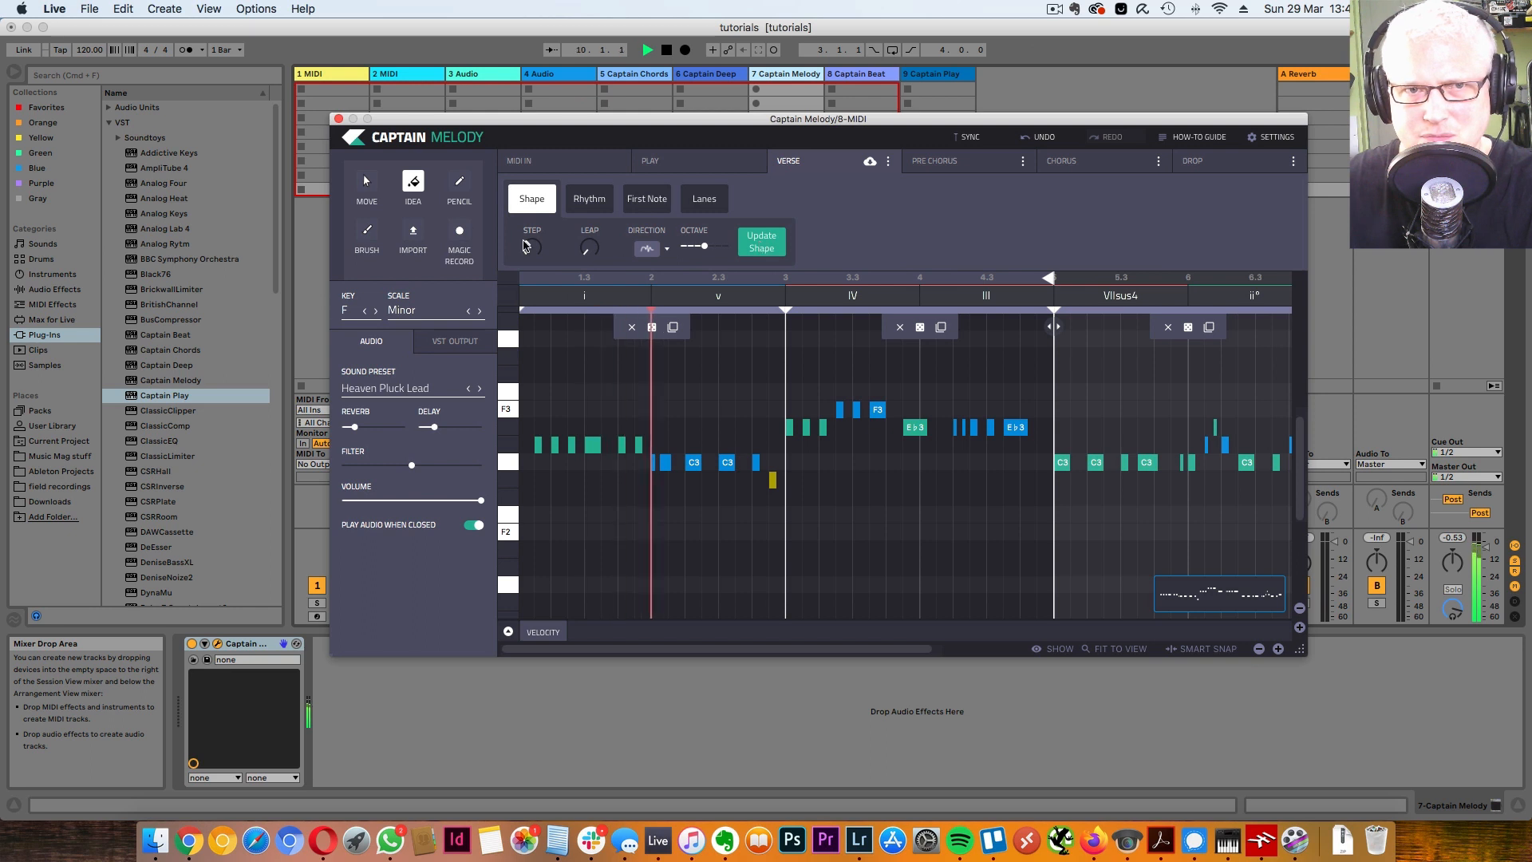
left_click(650, 249)
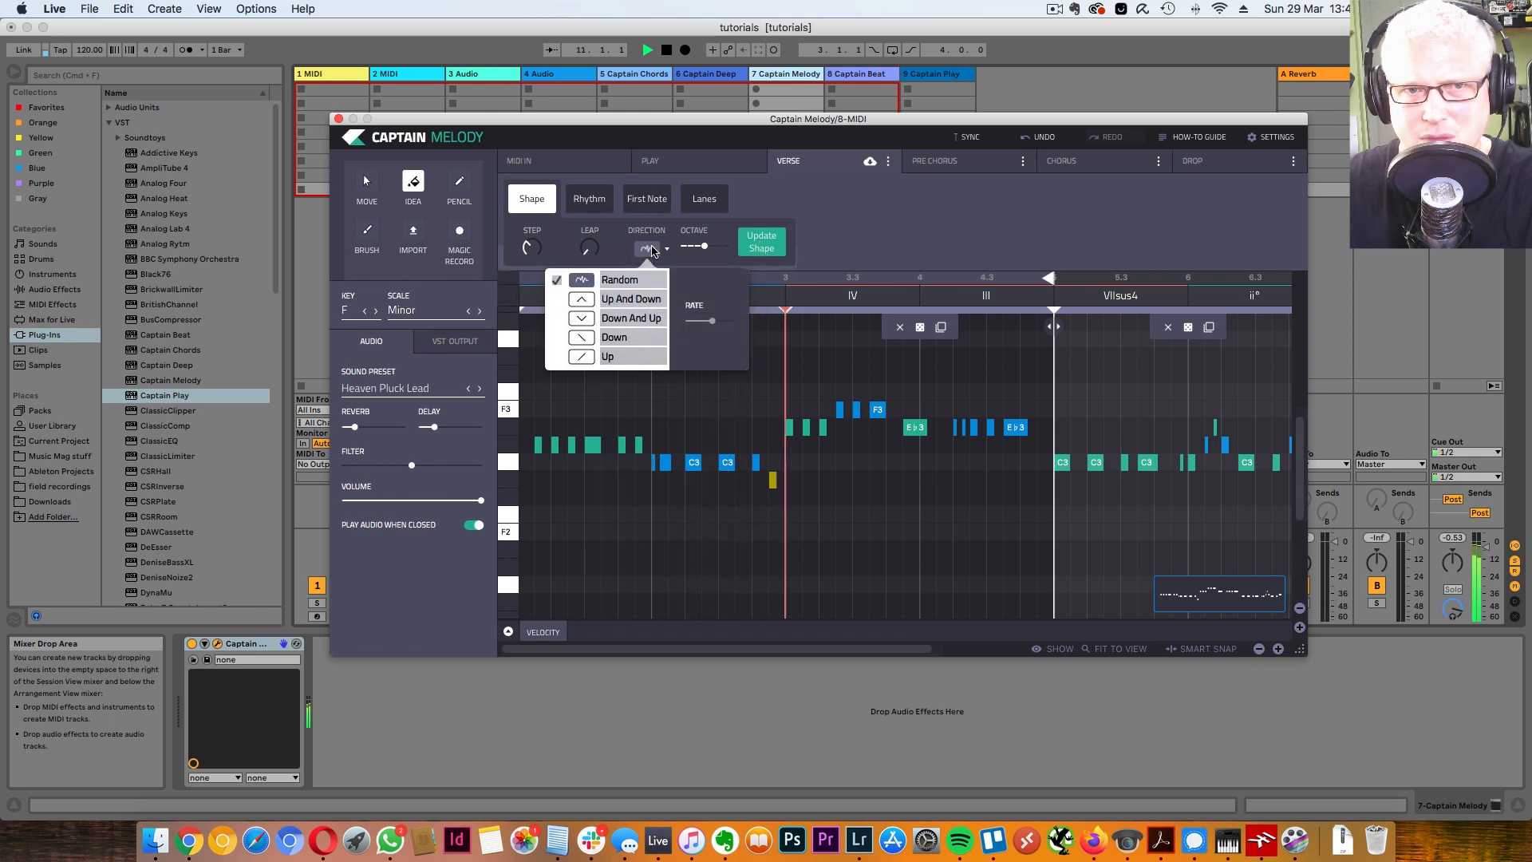
left_click(637, 300)
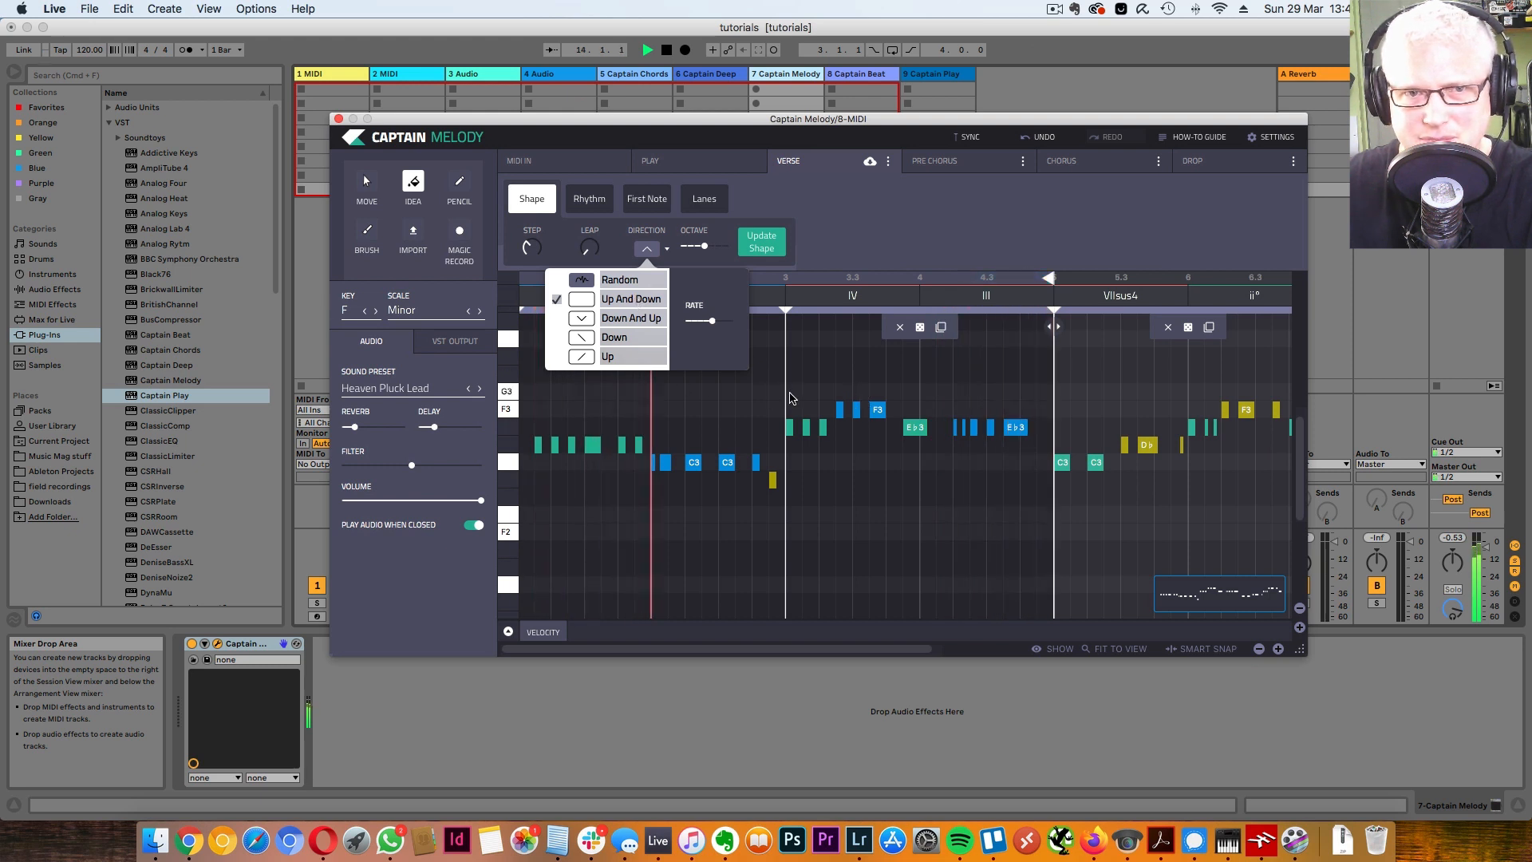
Step: Set the direction of the first melody idea, over the i and v chords, to Up And Down
left_click(619, 280)
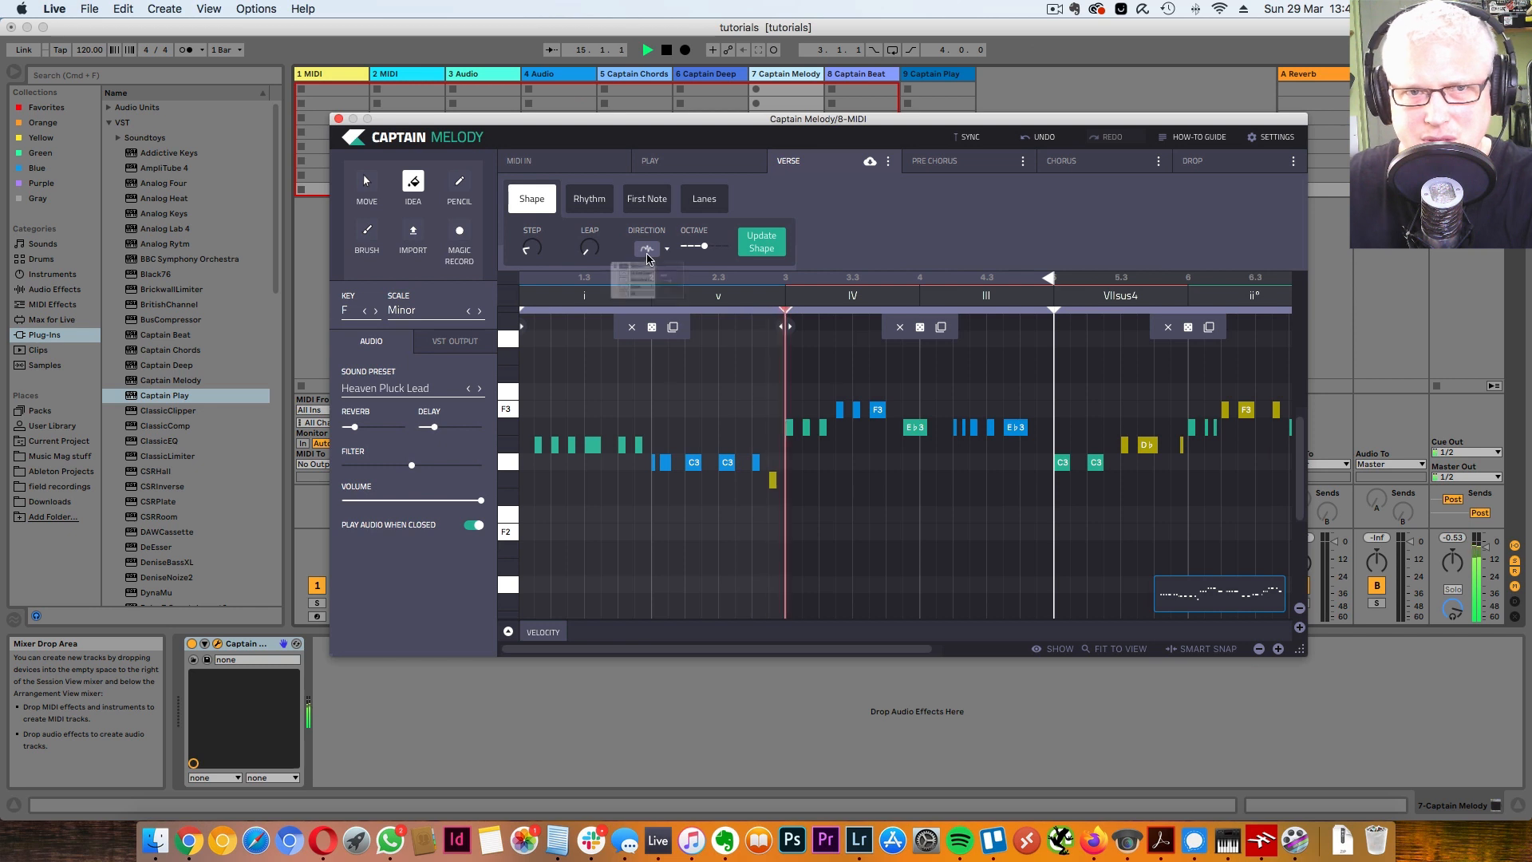
left_click(647, 248)
left_click(626, 300)
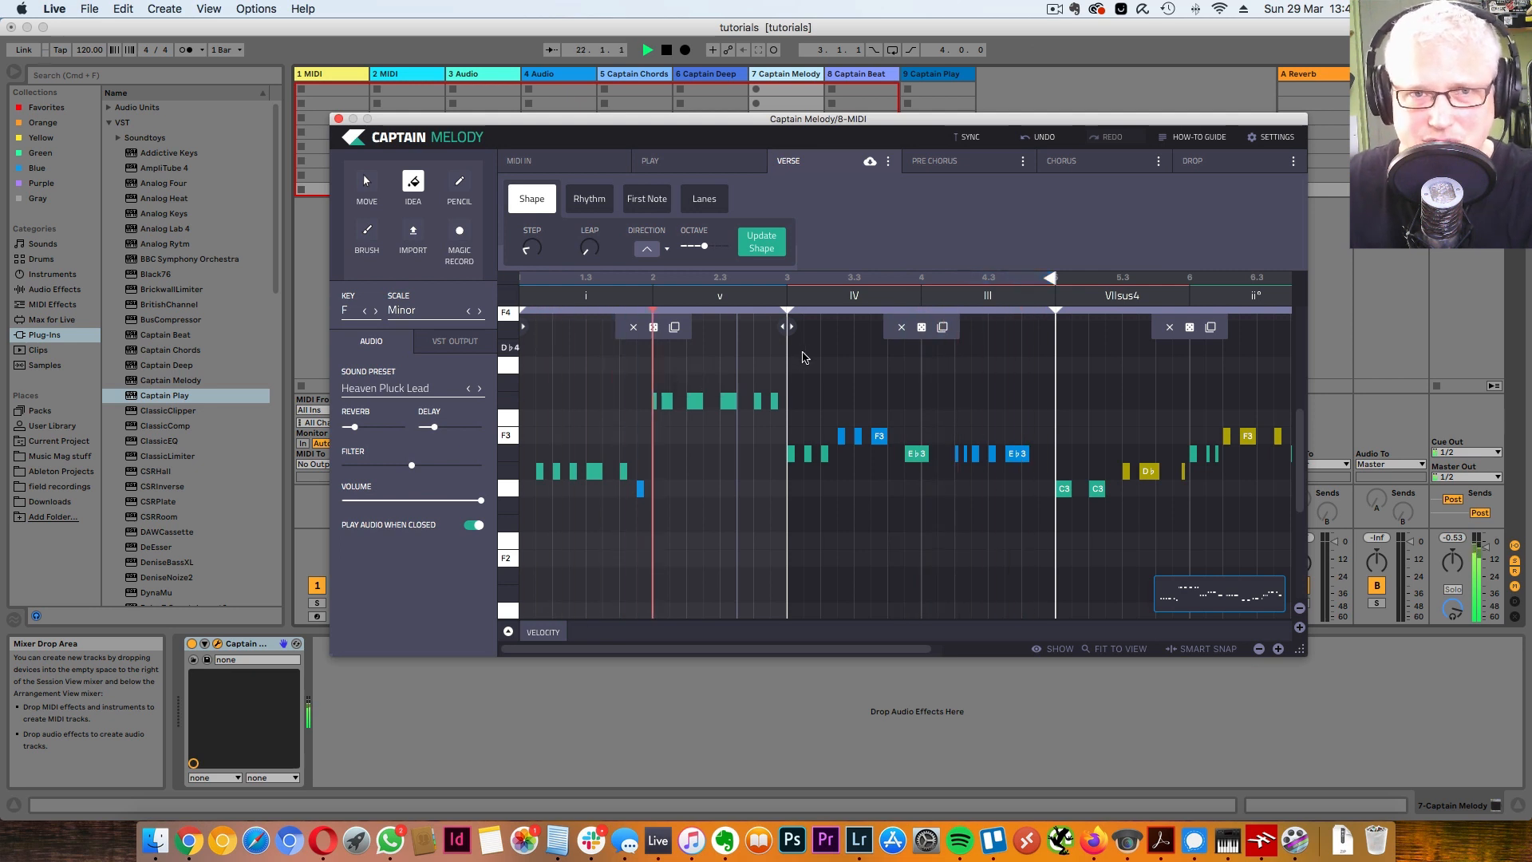
Step: Raise the first melody idea, over the i and v chords, by one octave and close the Captain Melody window
left_click(416, 343)
left_click(409, 348)
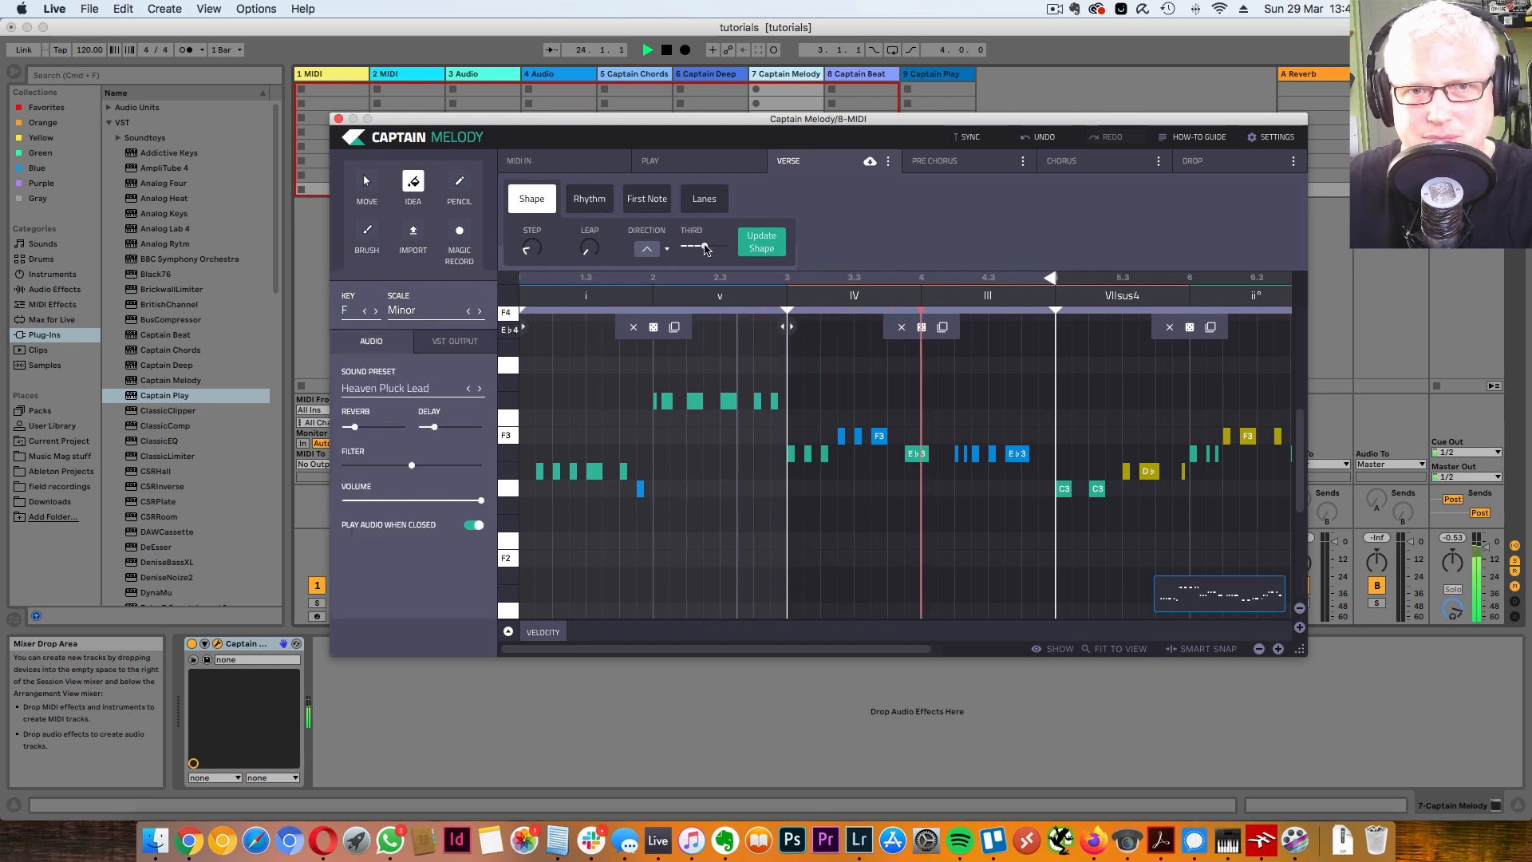
left_click_drag(708, 248, 713, 250)
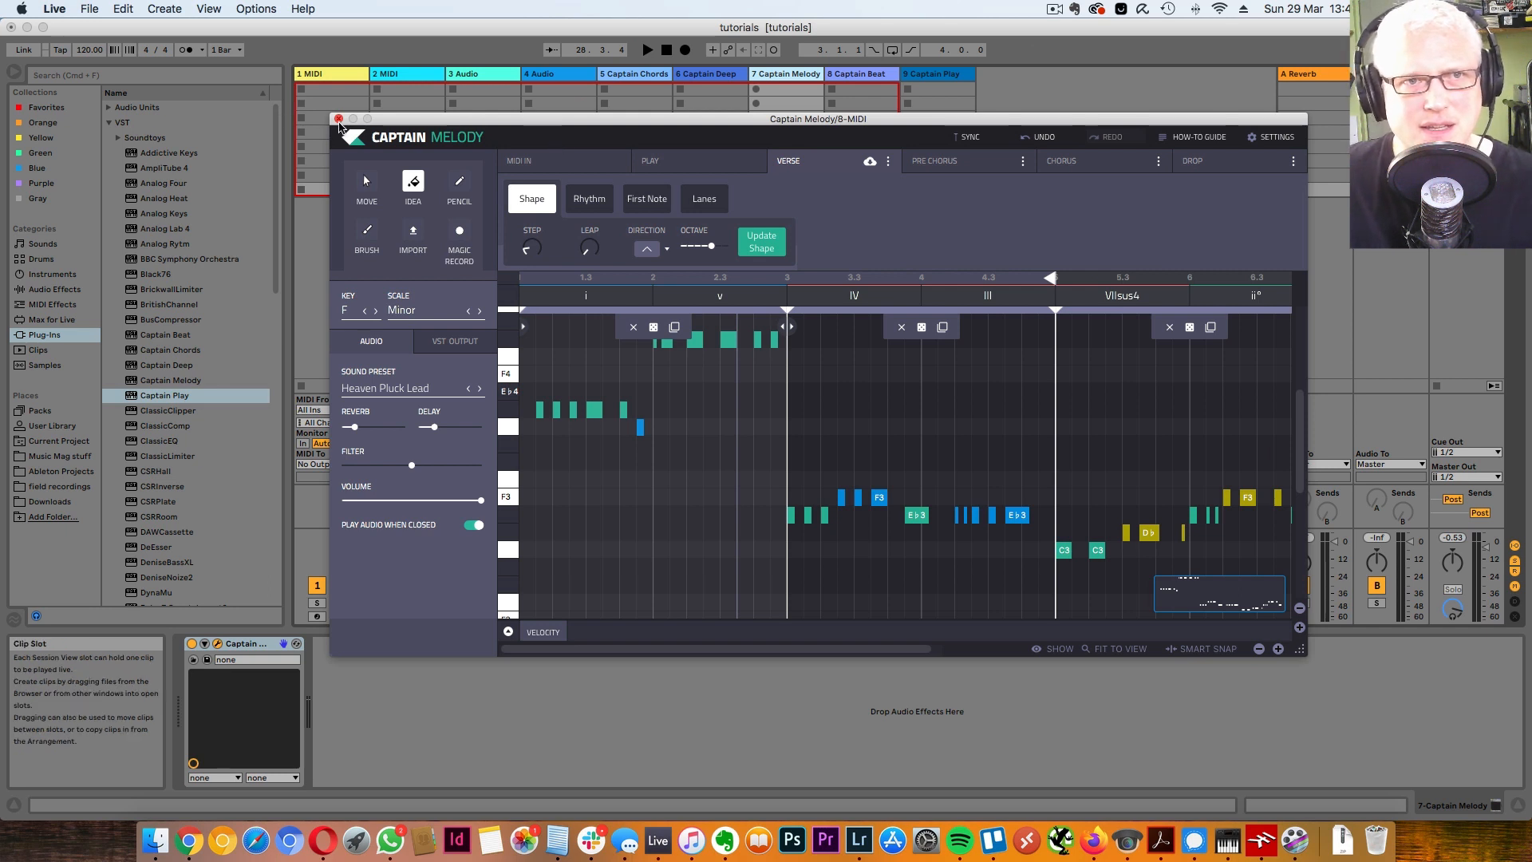
left_click(339, 119)
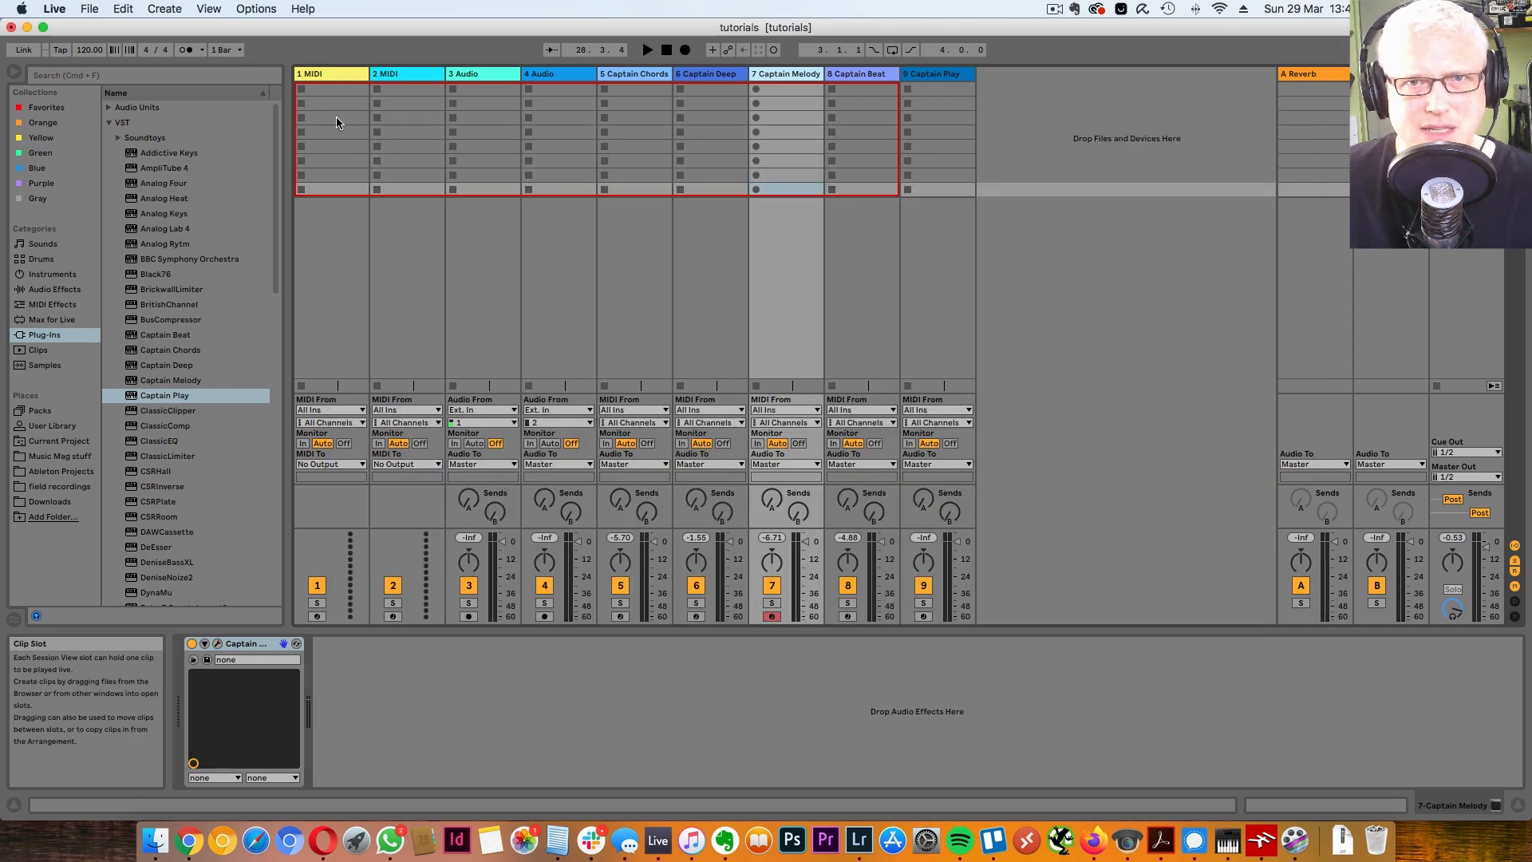
Step: Select the Captain Beat track, bring up its plug-in window and move it to the middle of the screen
left_click(869, 74)
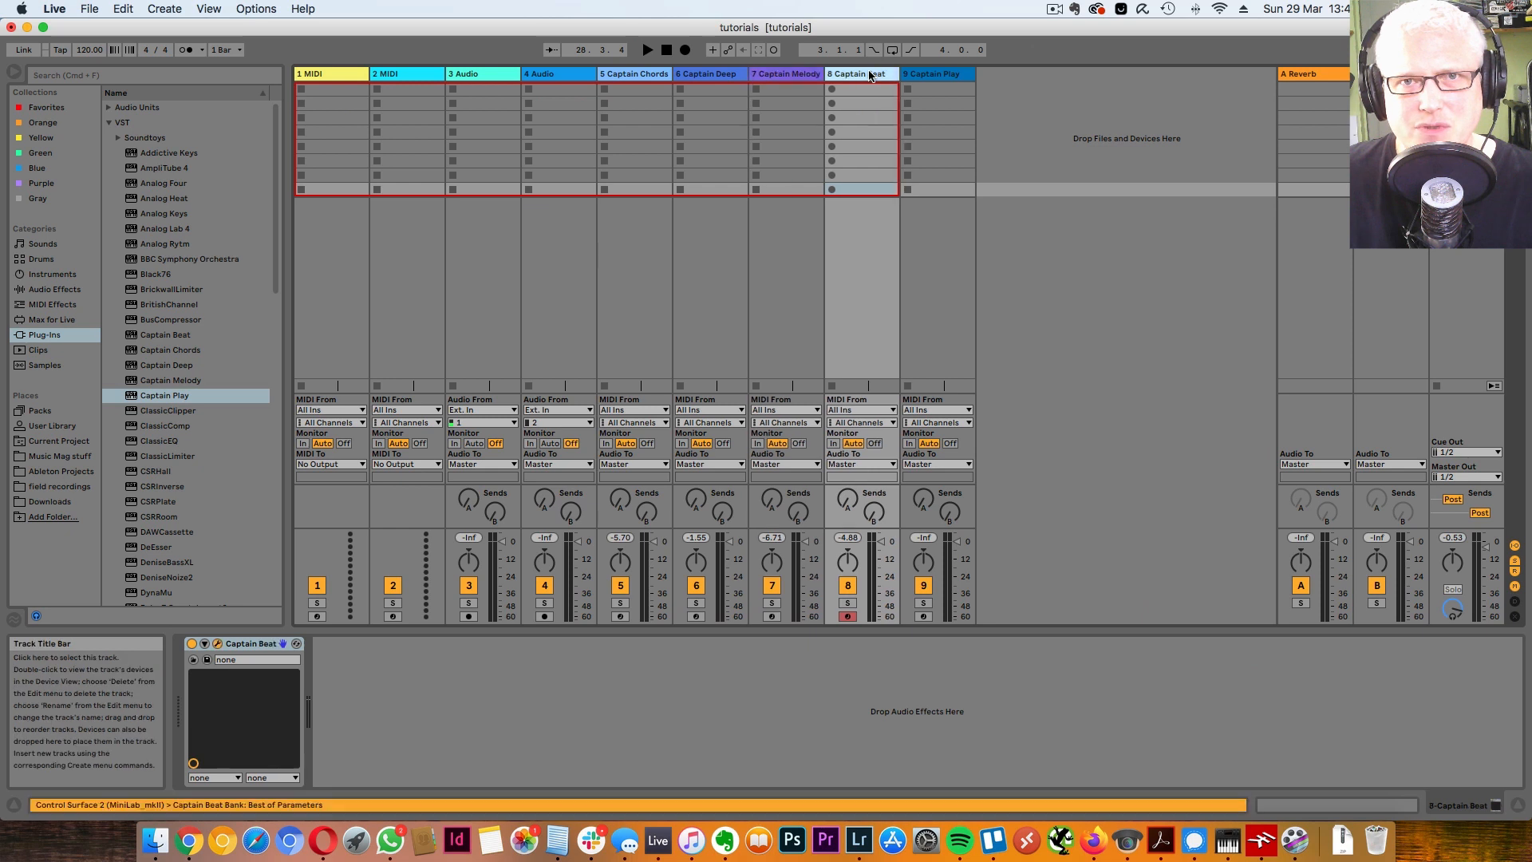
left_click(636, 75)
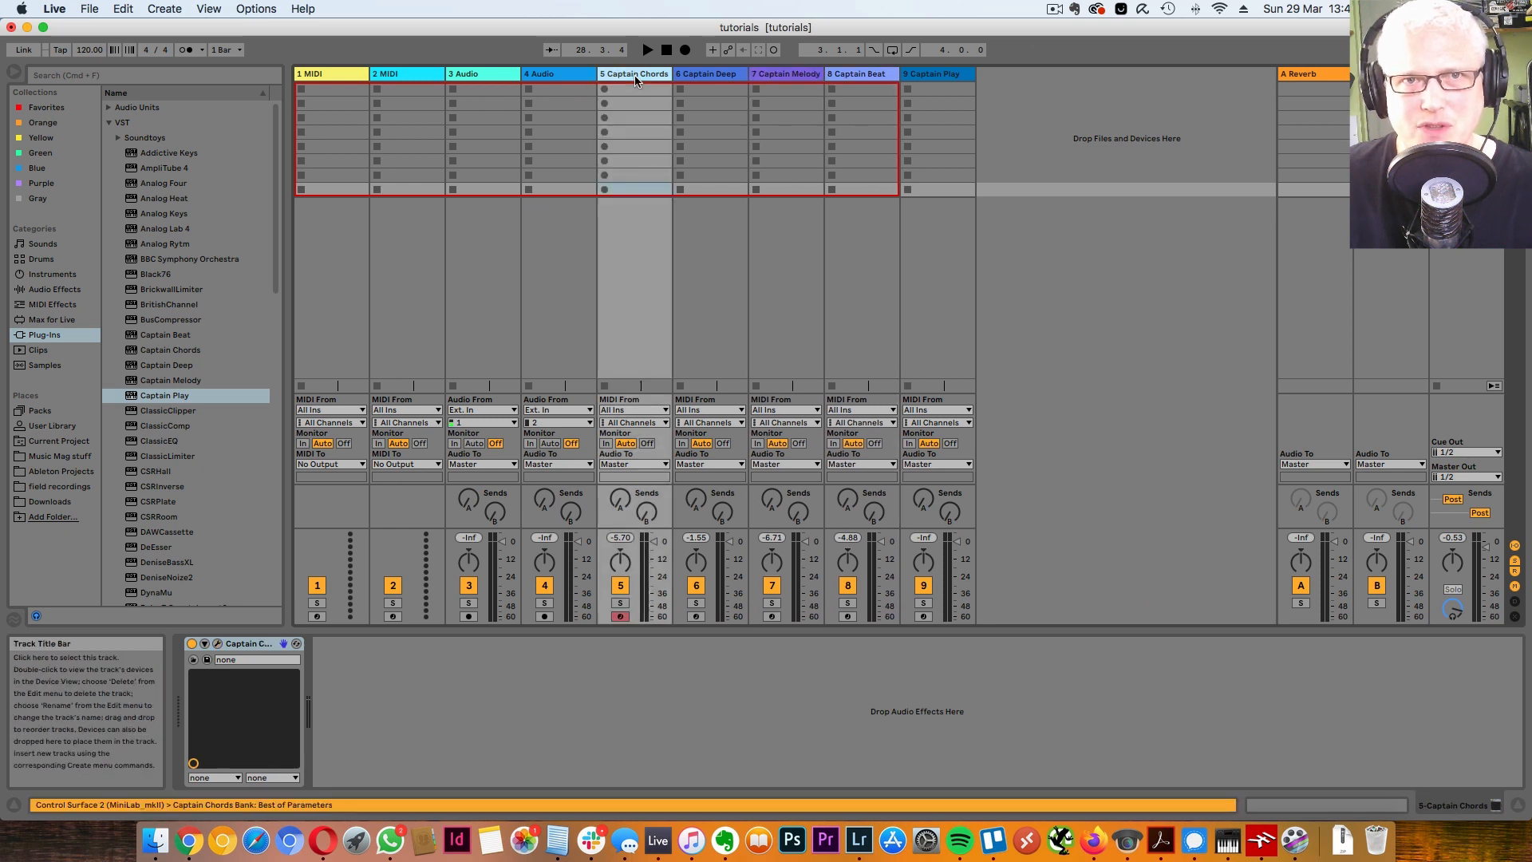
left_click(716, 74)
left_click(783, 76)
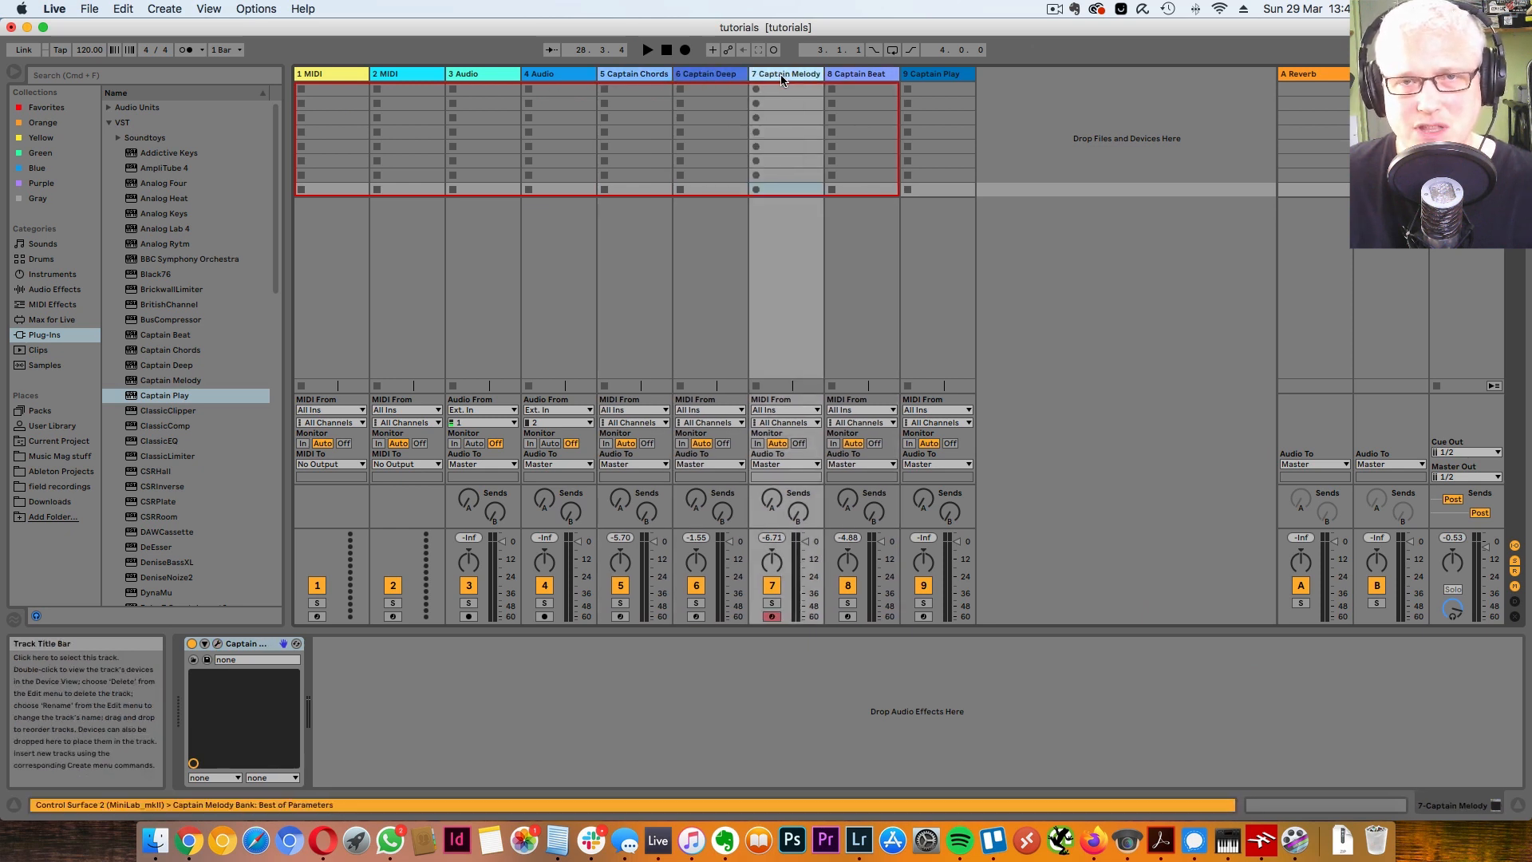
left_click(866, 75)
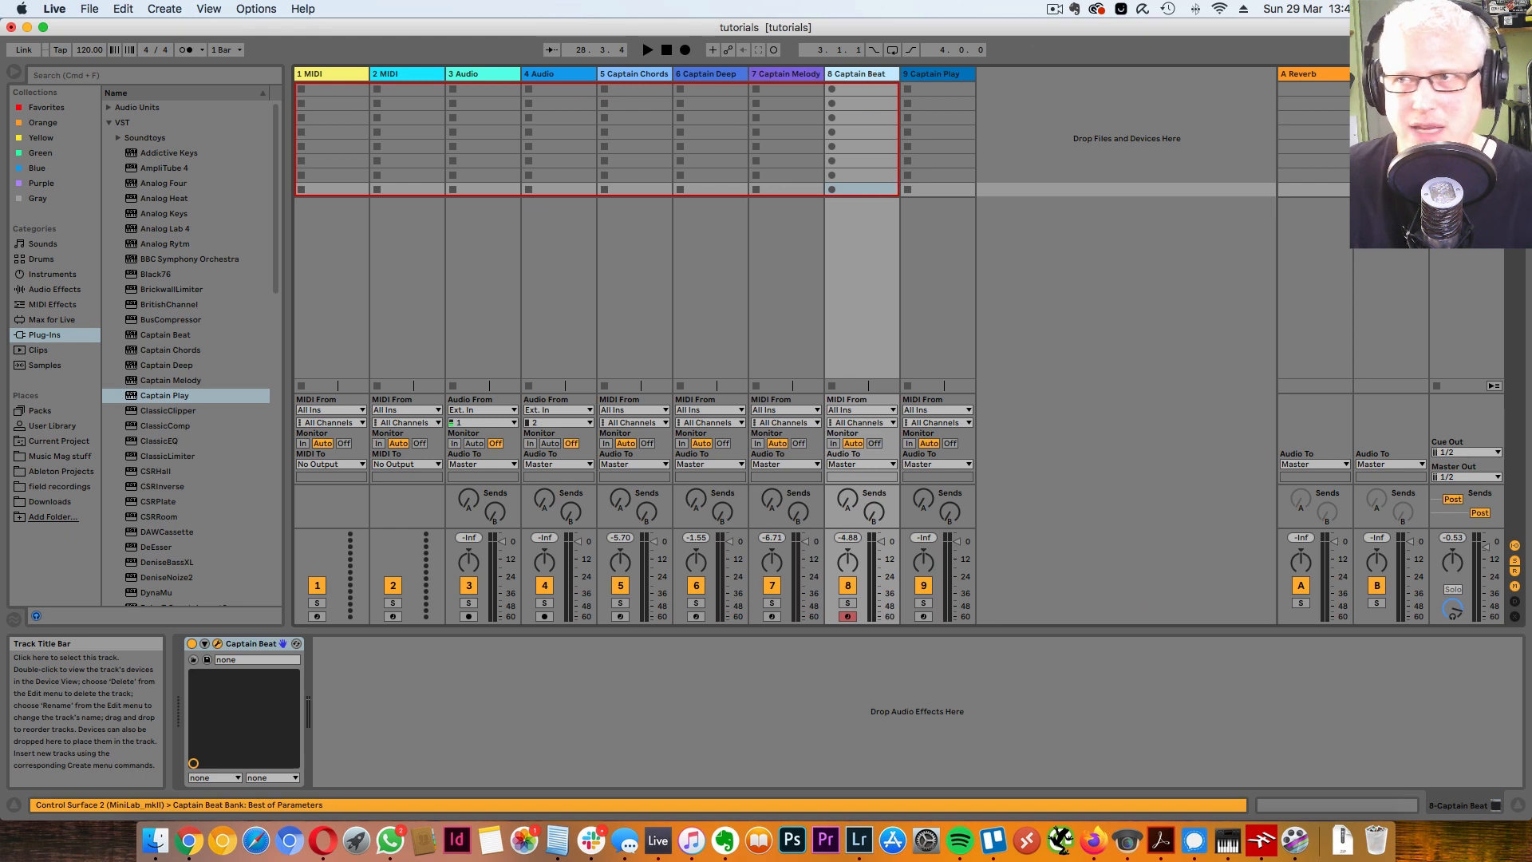
left_click(217, 644)
left_click_drag(462, 158, 727, 214)
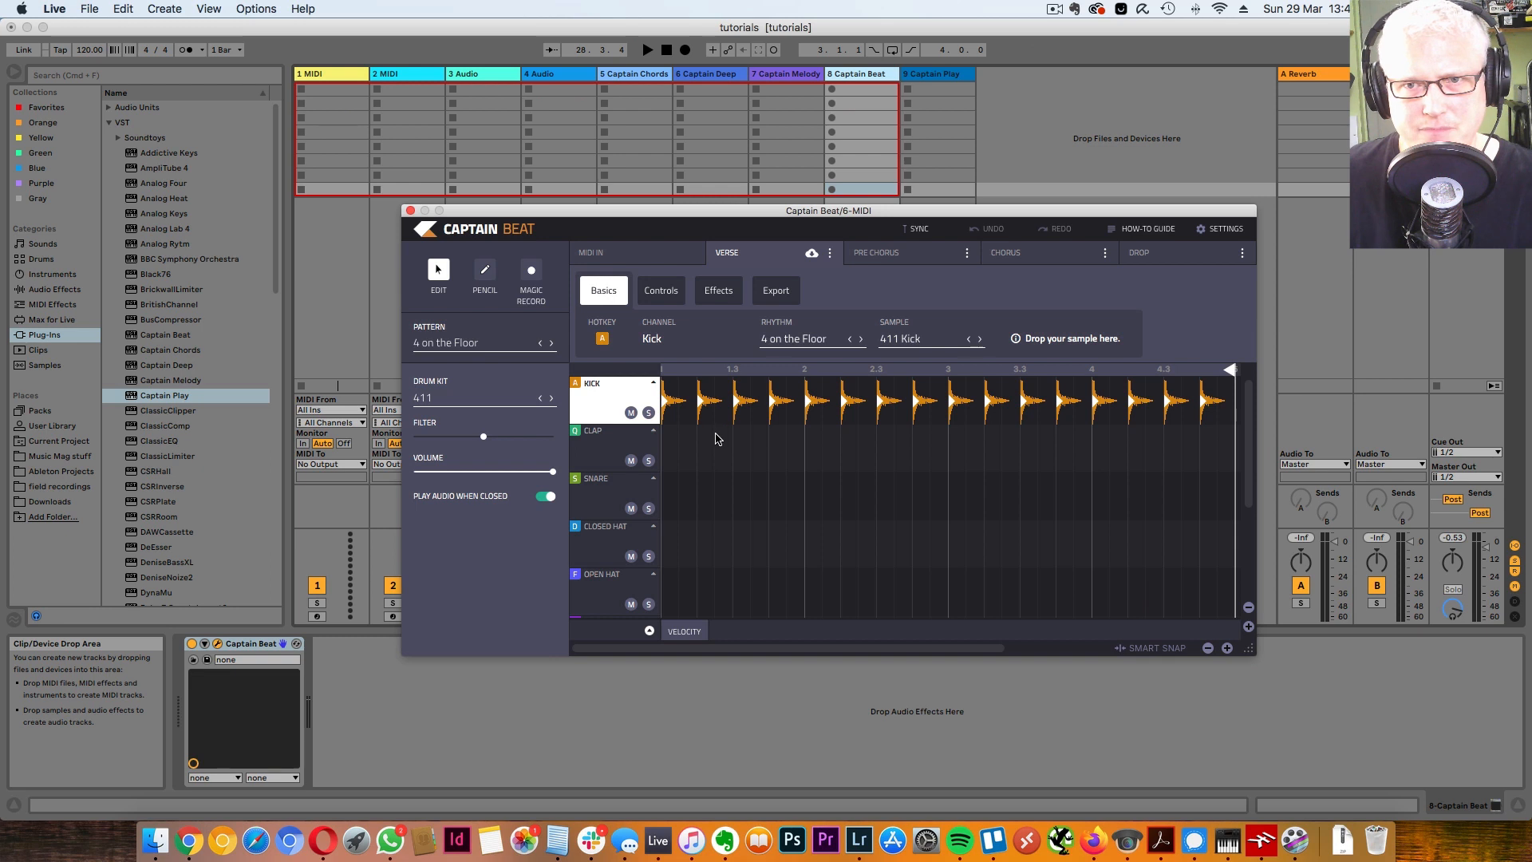
left_click(654, 289)
left_click(611, 298)
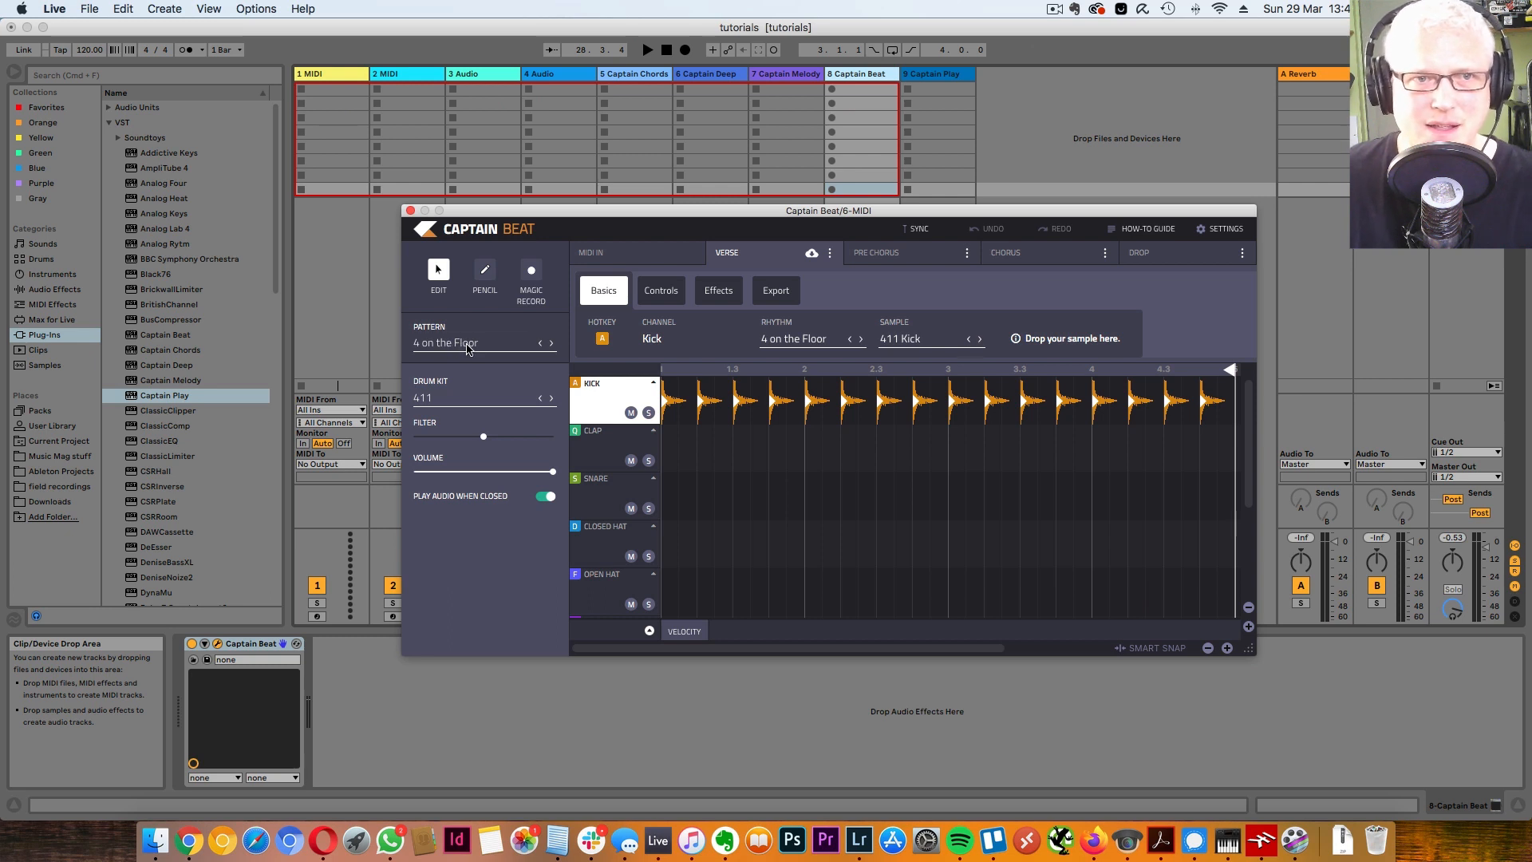
left_click(468, 344)
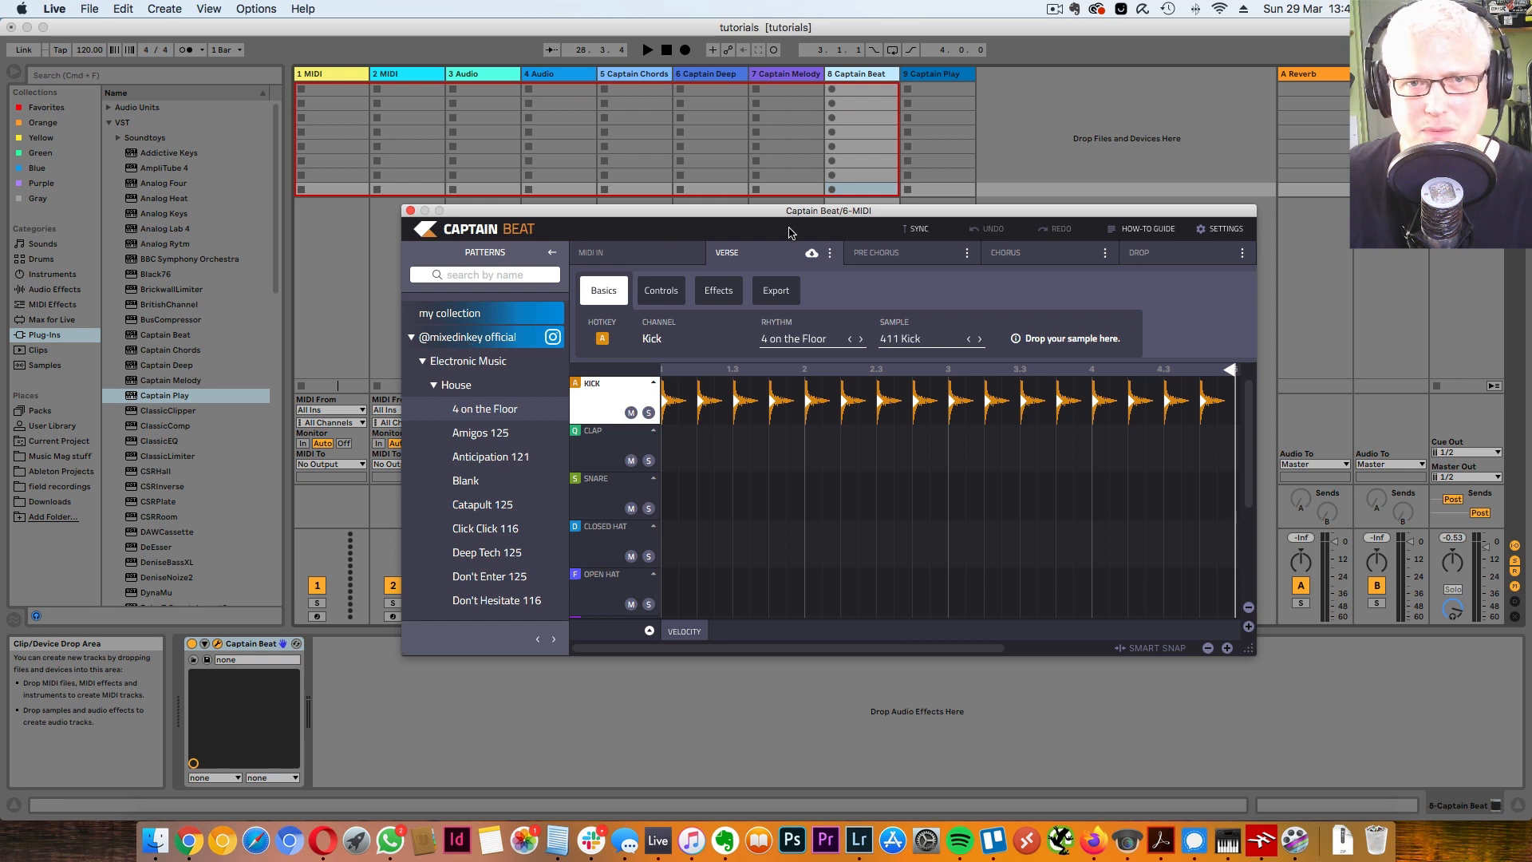
left_click(782, 247)
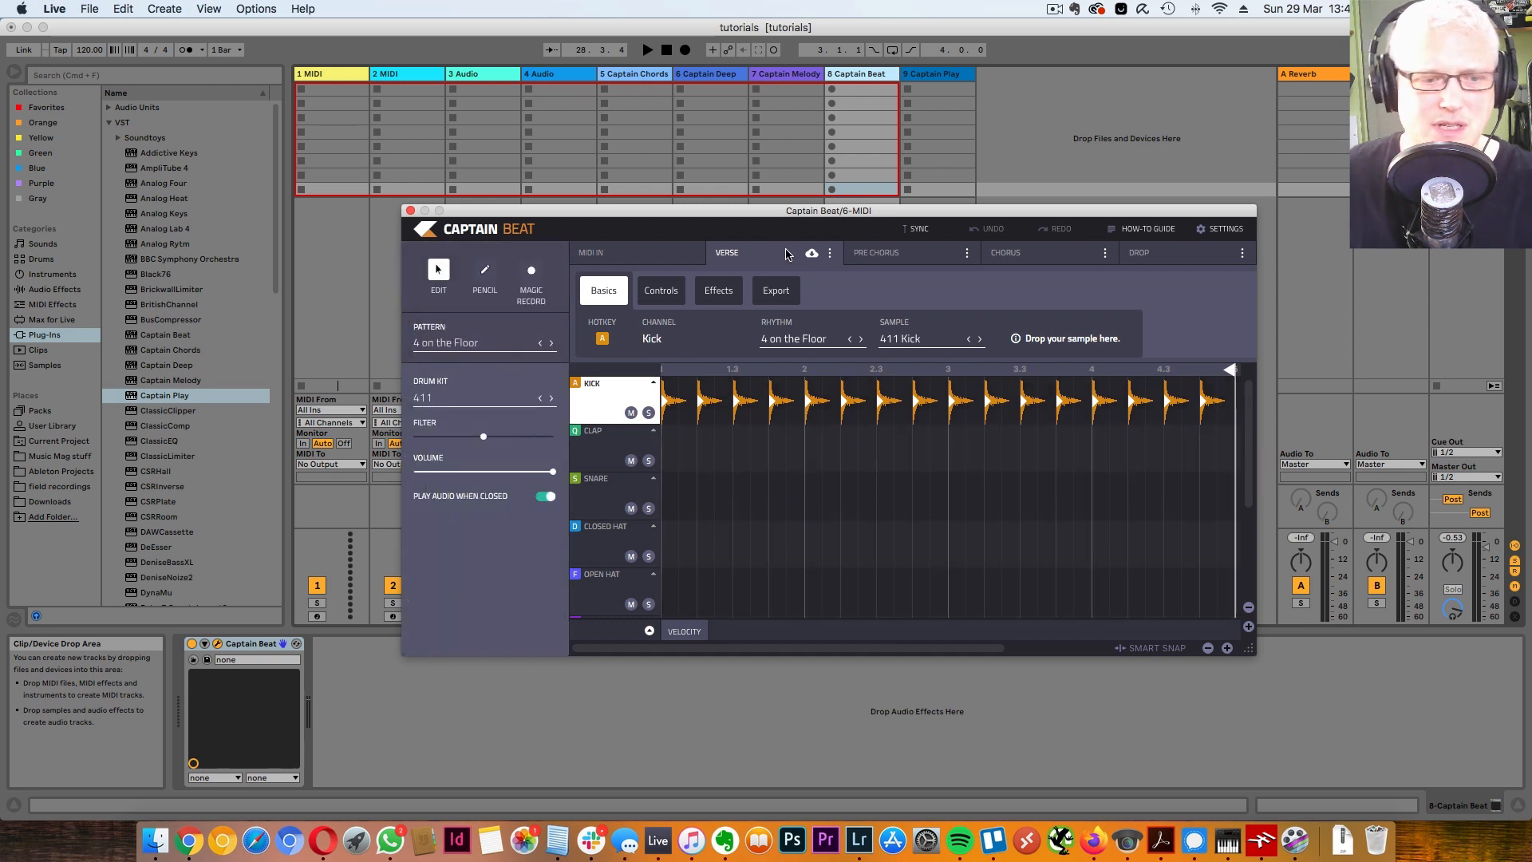
key("space")
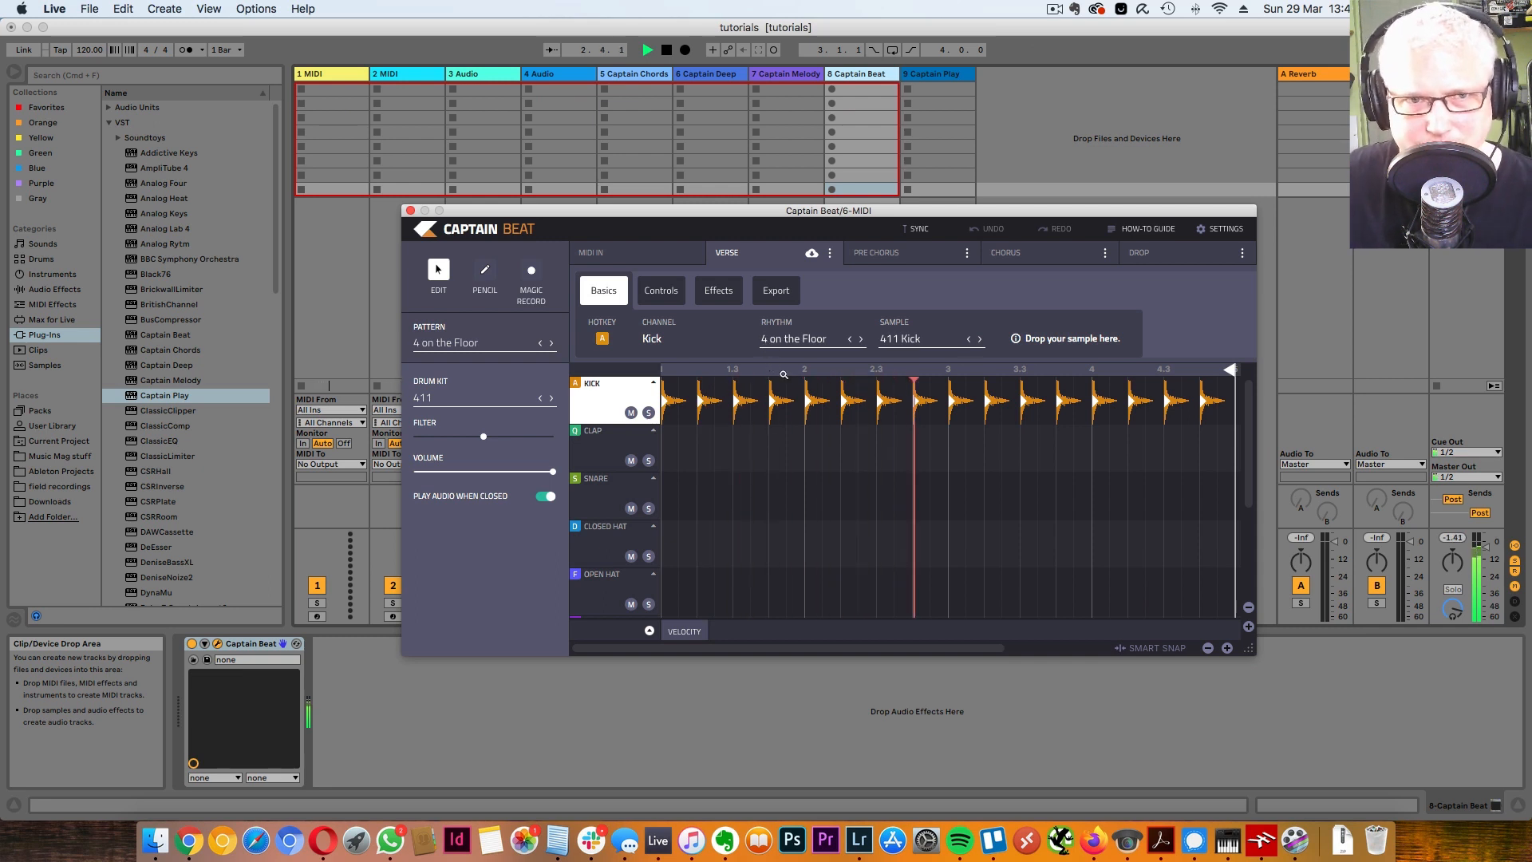
Step: Load the In The Flow 90 pattern from the Hip Hop 81 - 90 Bpm folder into the verse
left_click(471, 397)
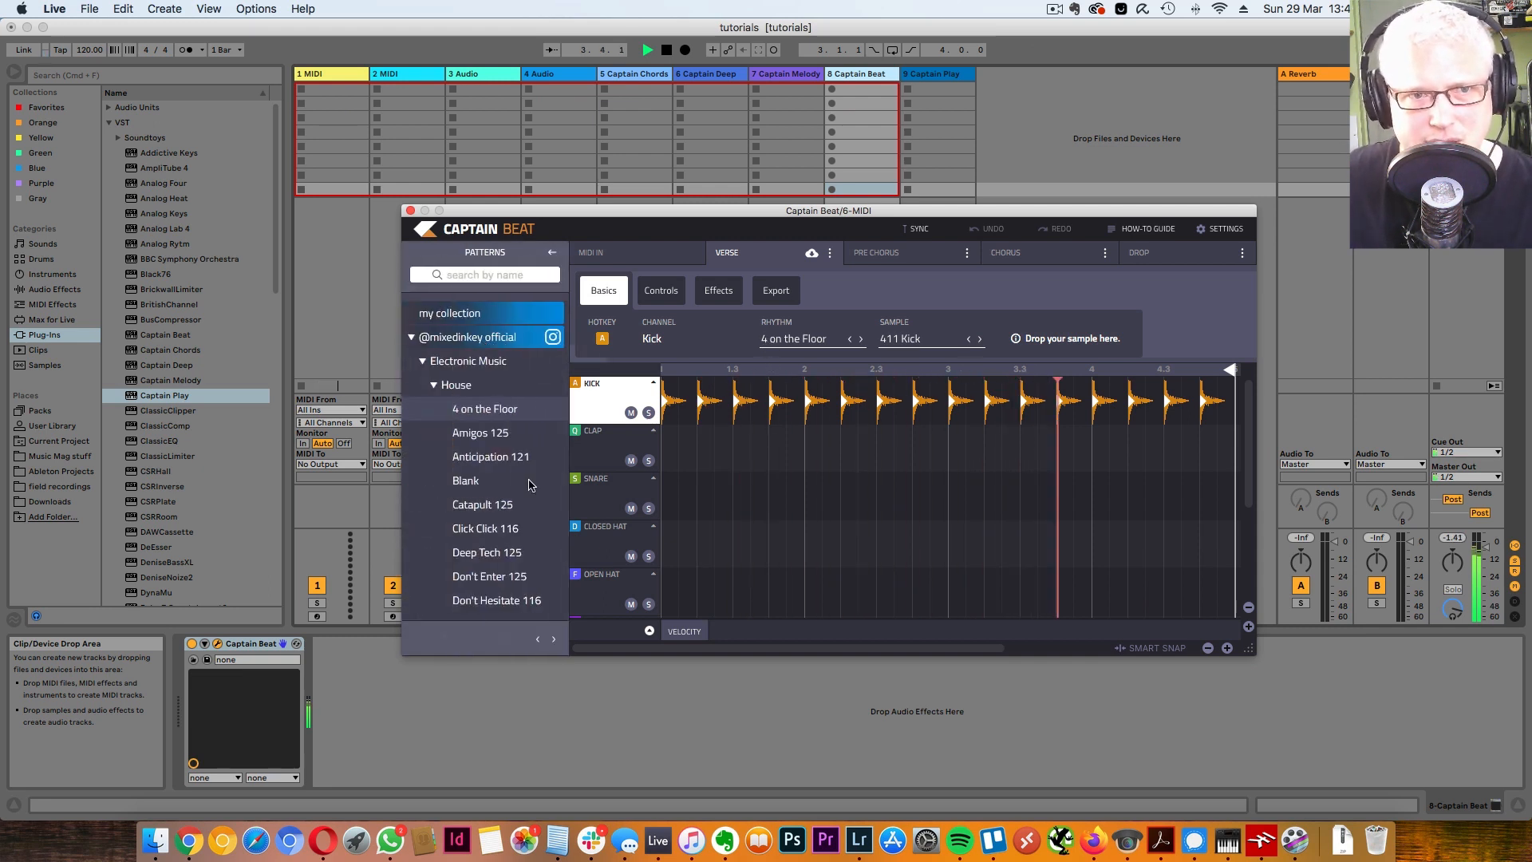
scroll(505, 482, "down", 5)
left_click(420, 442)
scroll(505, 436, "down", 4)
scroll(504, 435, "up", 1)
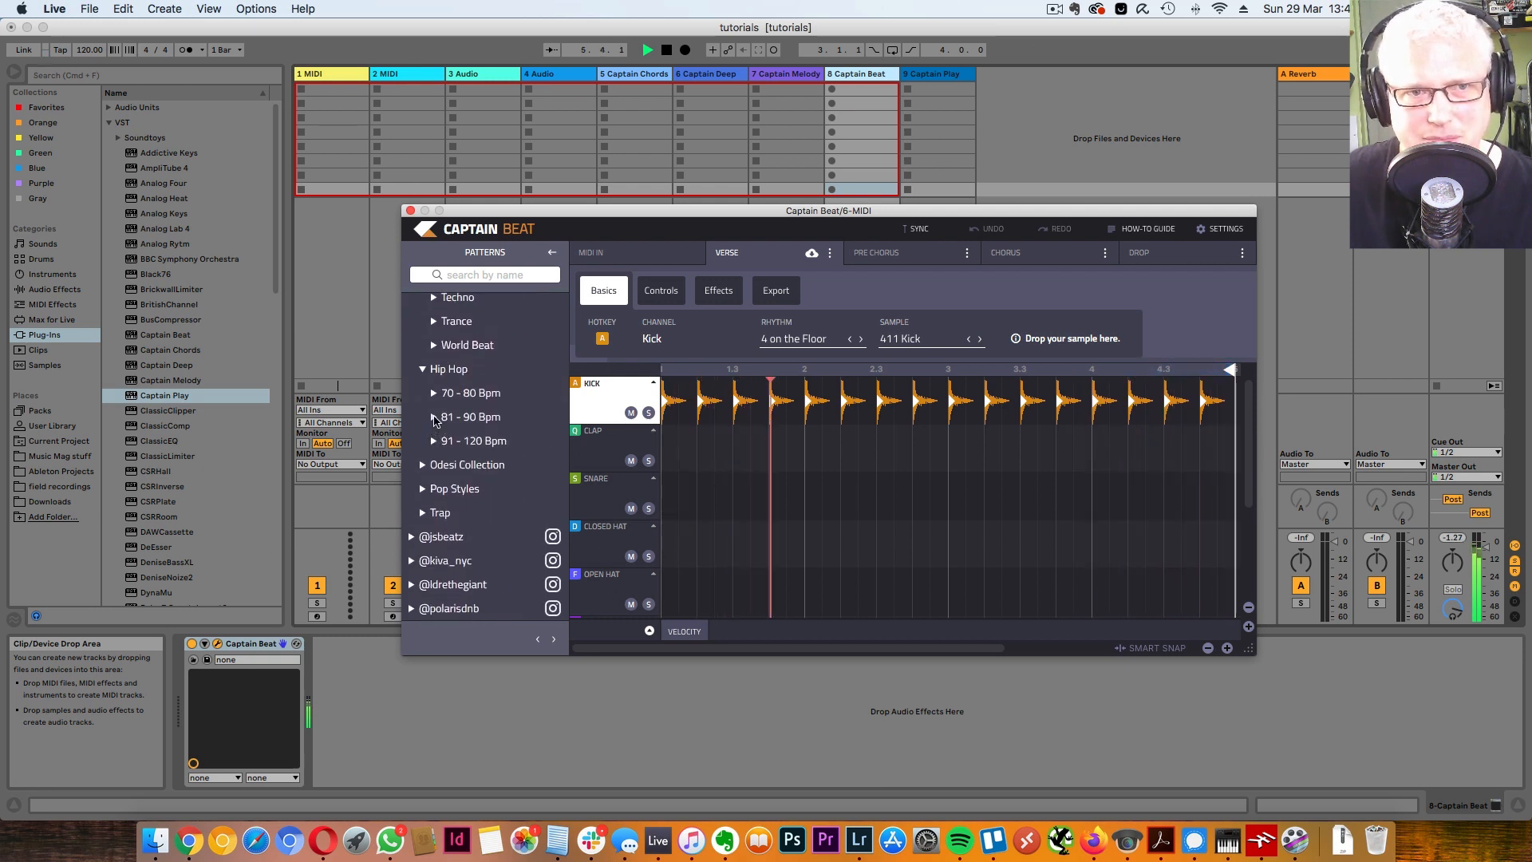
left_click(435, 418)
left_click(501, 466)
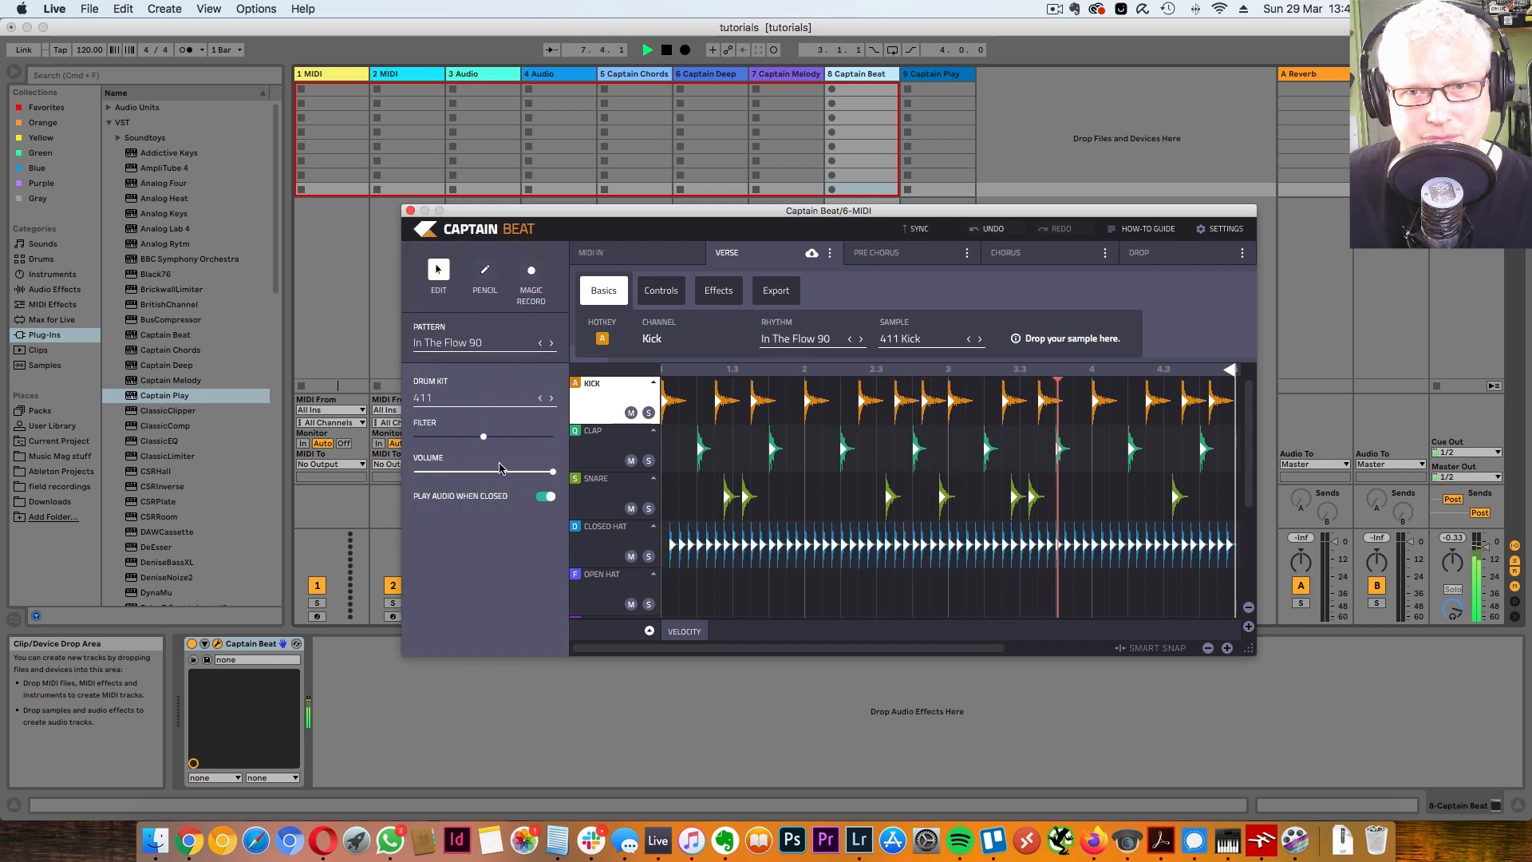
Step: Switch the verse beat to the Ride Away 132 pattern from the Electronic Music Techno folder
left_click(496, 344)
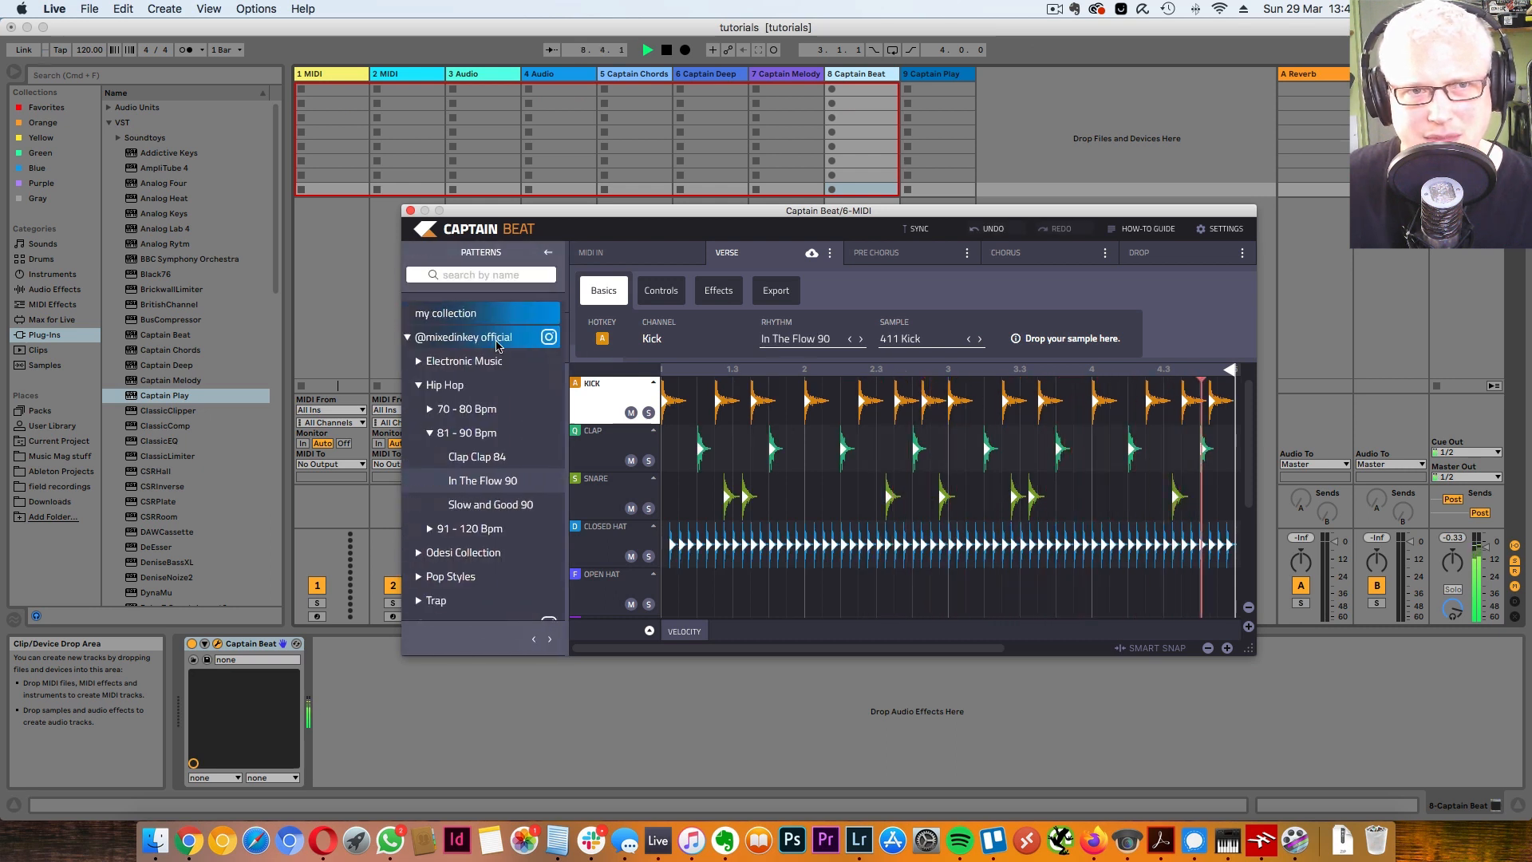
left_click(423, 363)
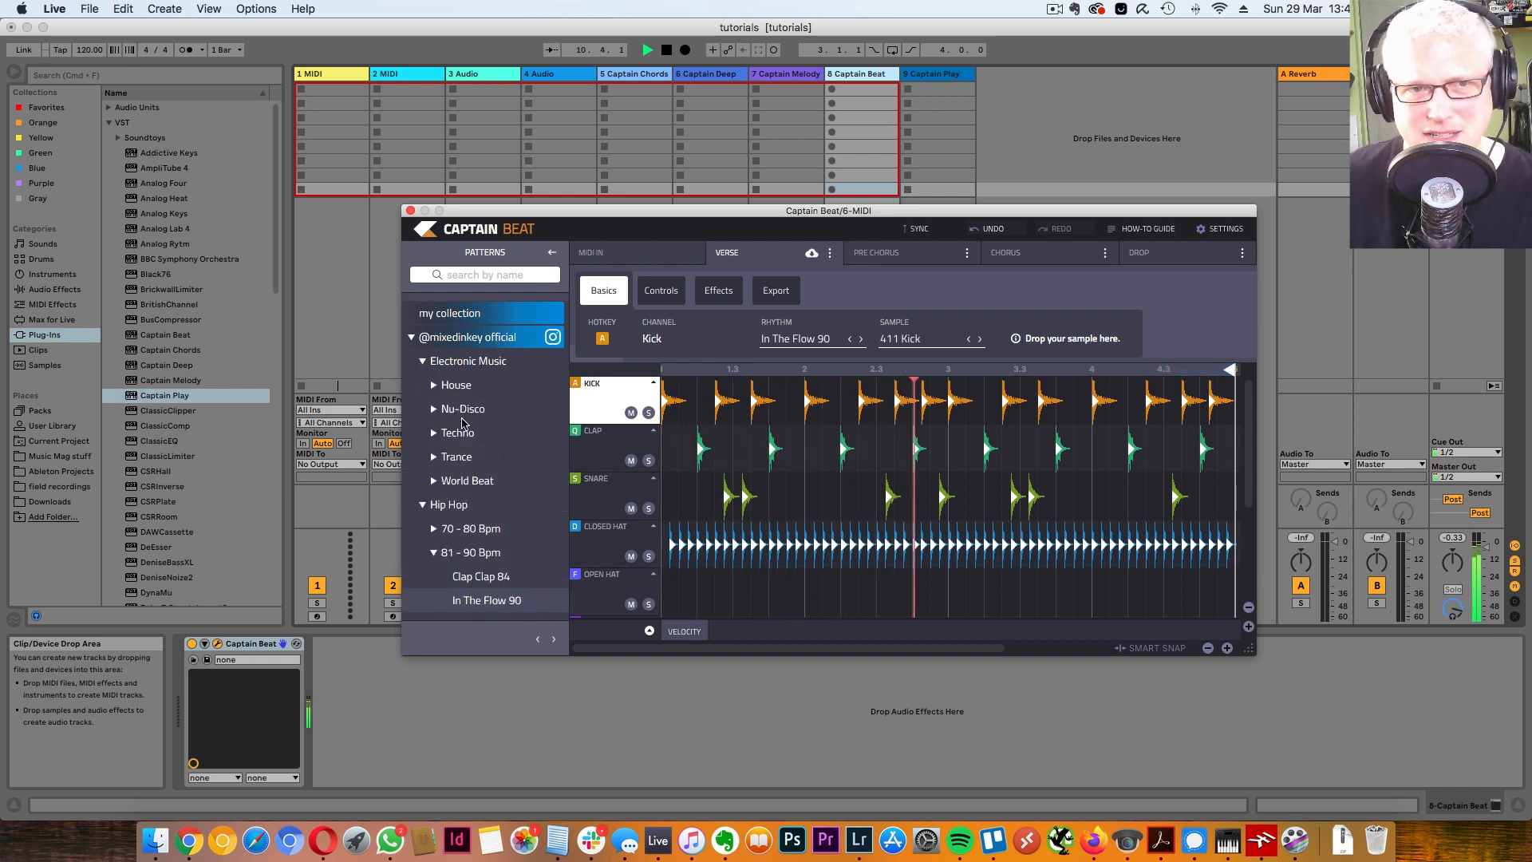
left_click(462, 431)
scroll(487, 415, "down", 5)
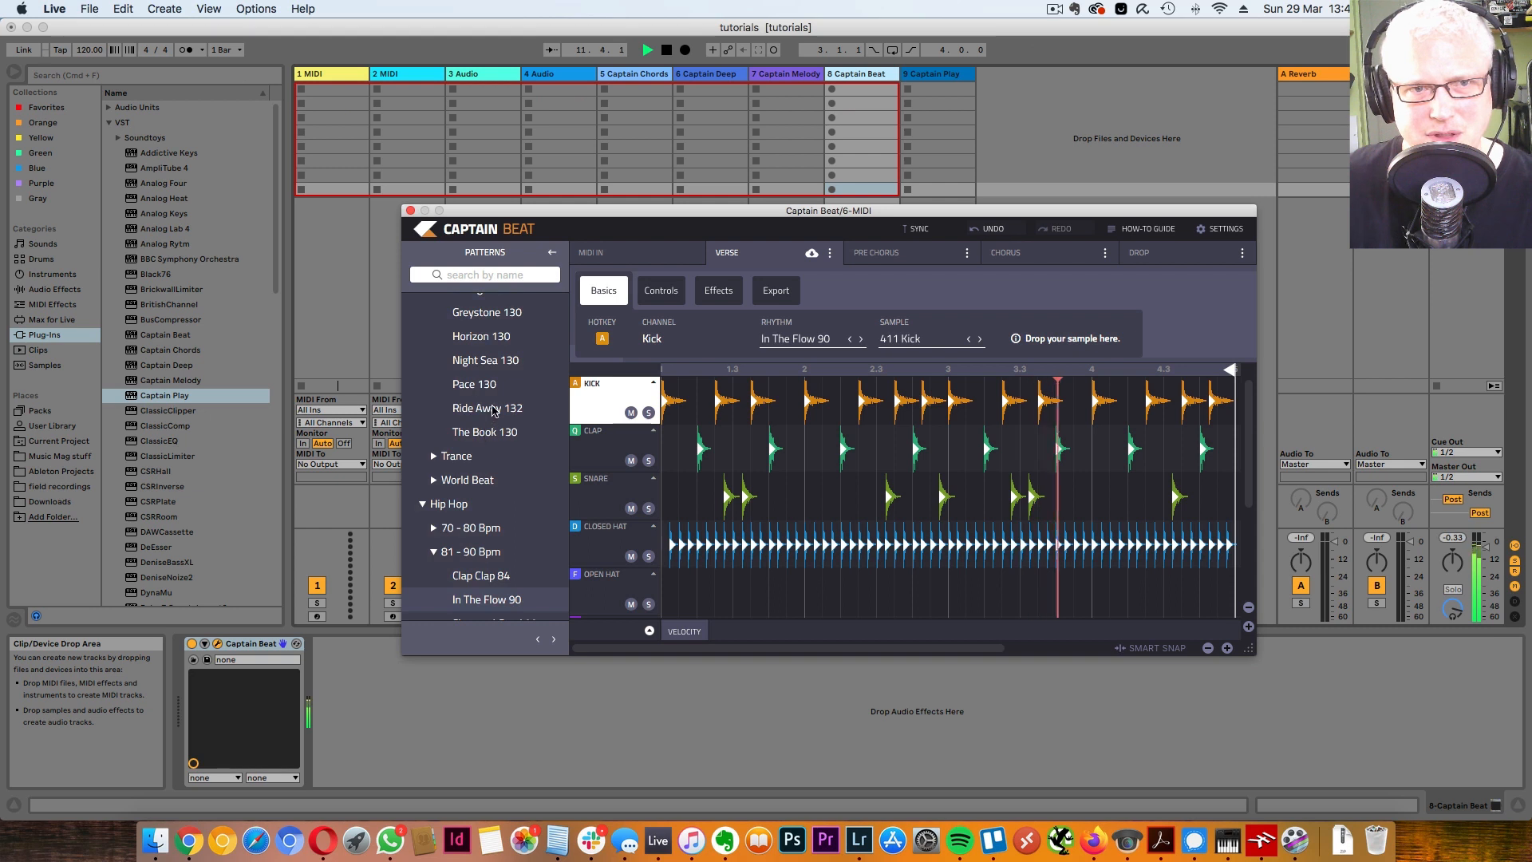
left_click(495, 409)
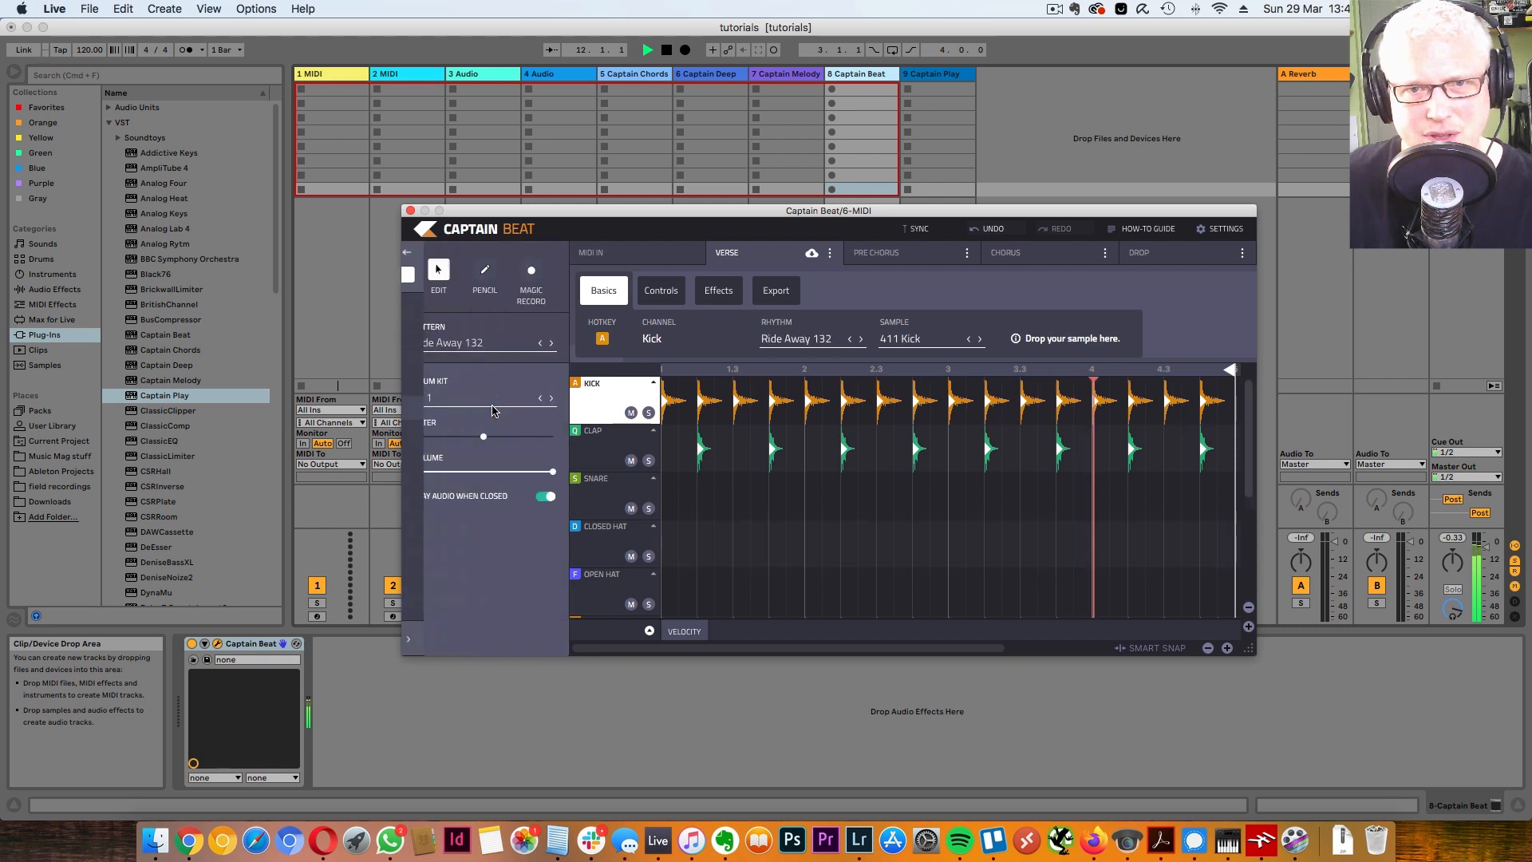
Step: Switch the verse beat to the Clap Trap pattern from the Trap folder of the Odesi Collection
left_click(476, 343)
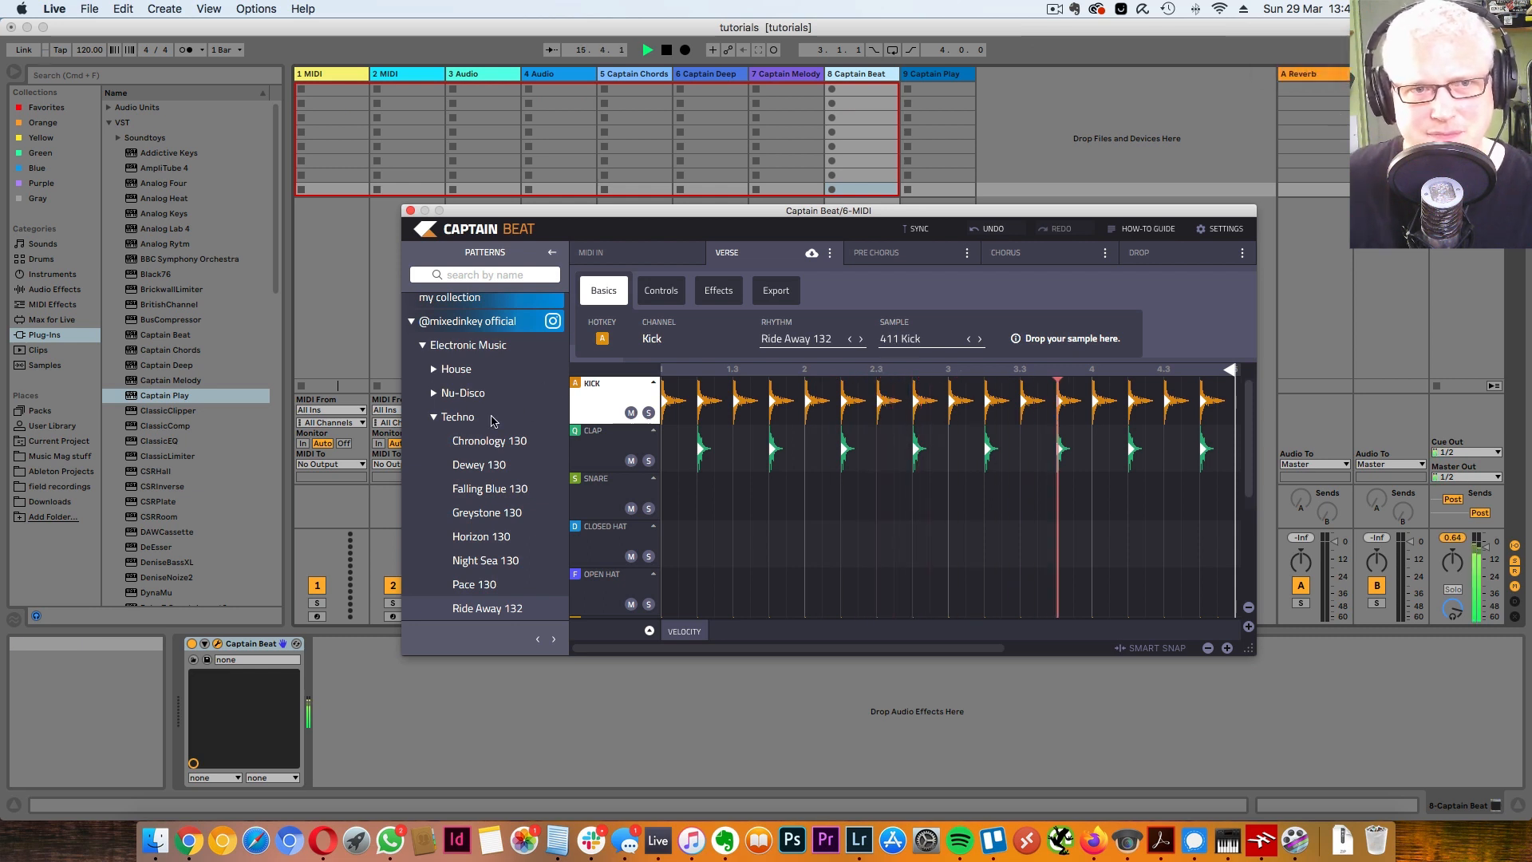
right_click(628, 844)
left_click(638, 791)
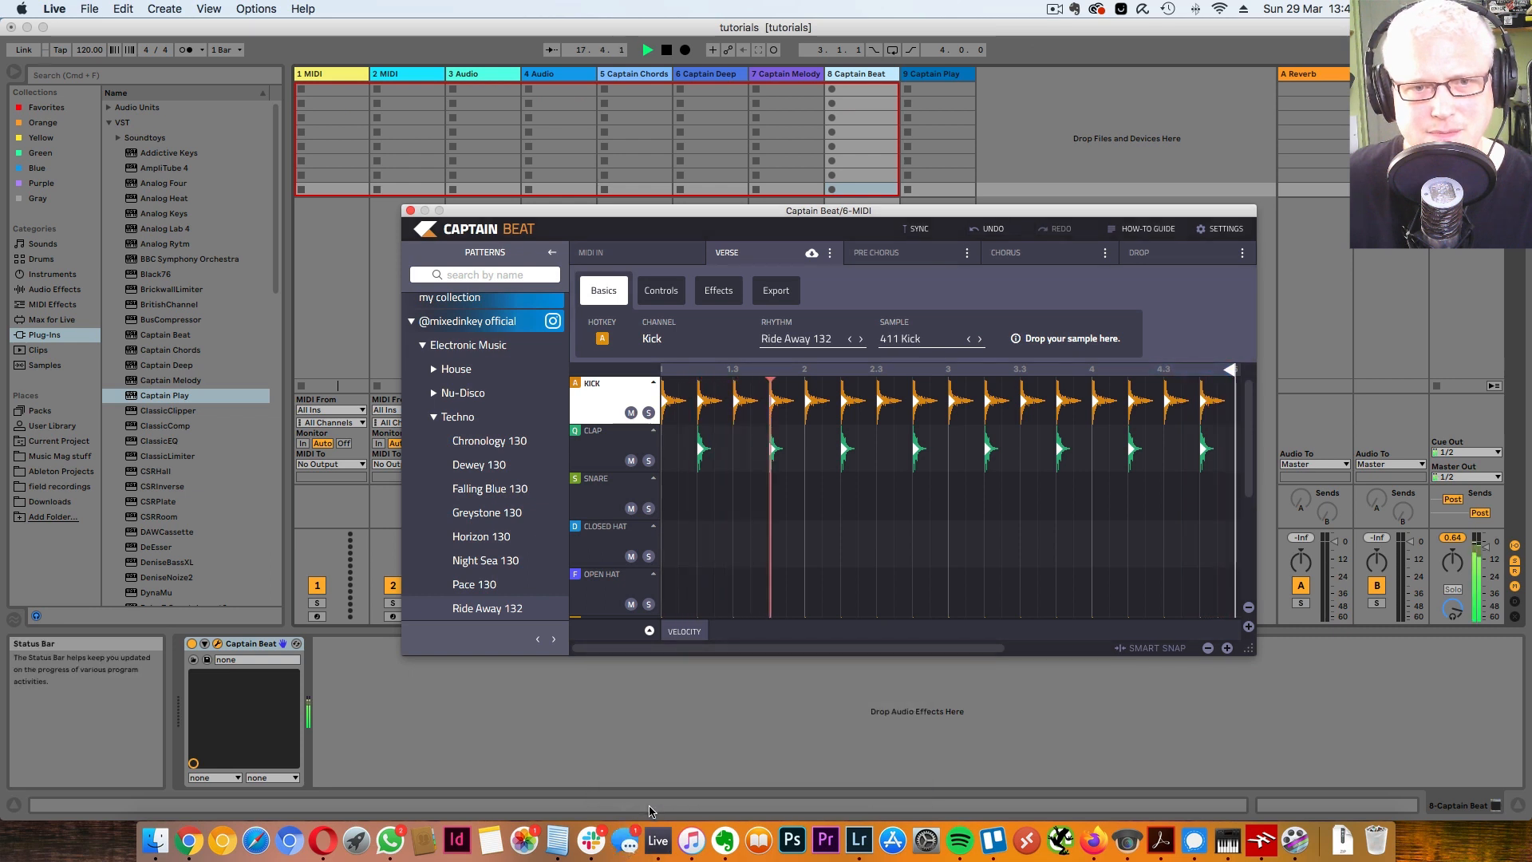
scroll(490, 461, "down", 5)
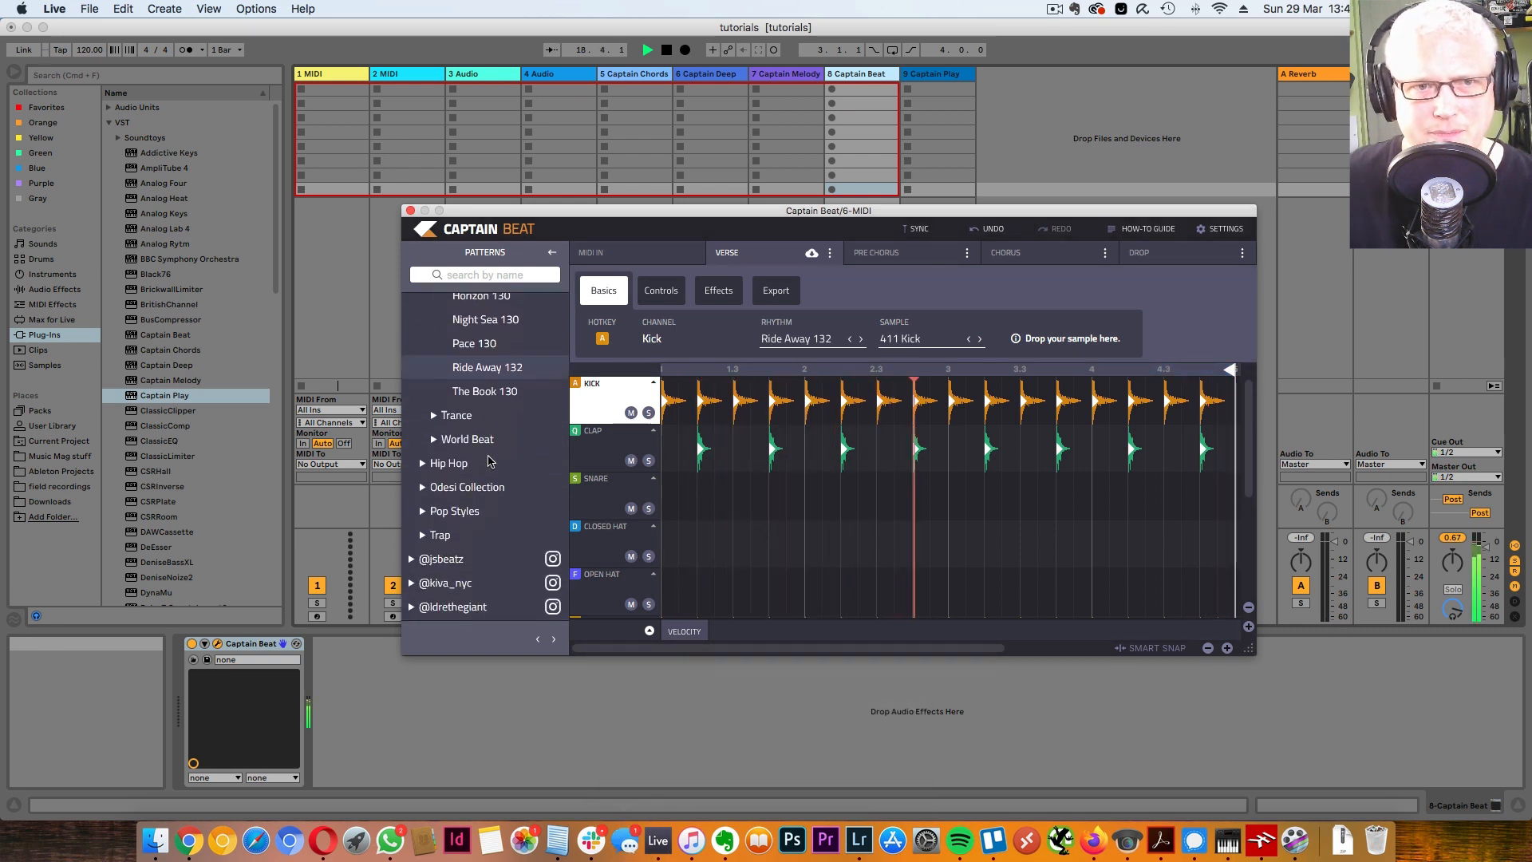
scroll(447, 457, "down", 1)
left_click(422, 461)
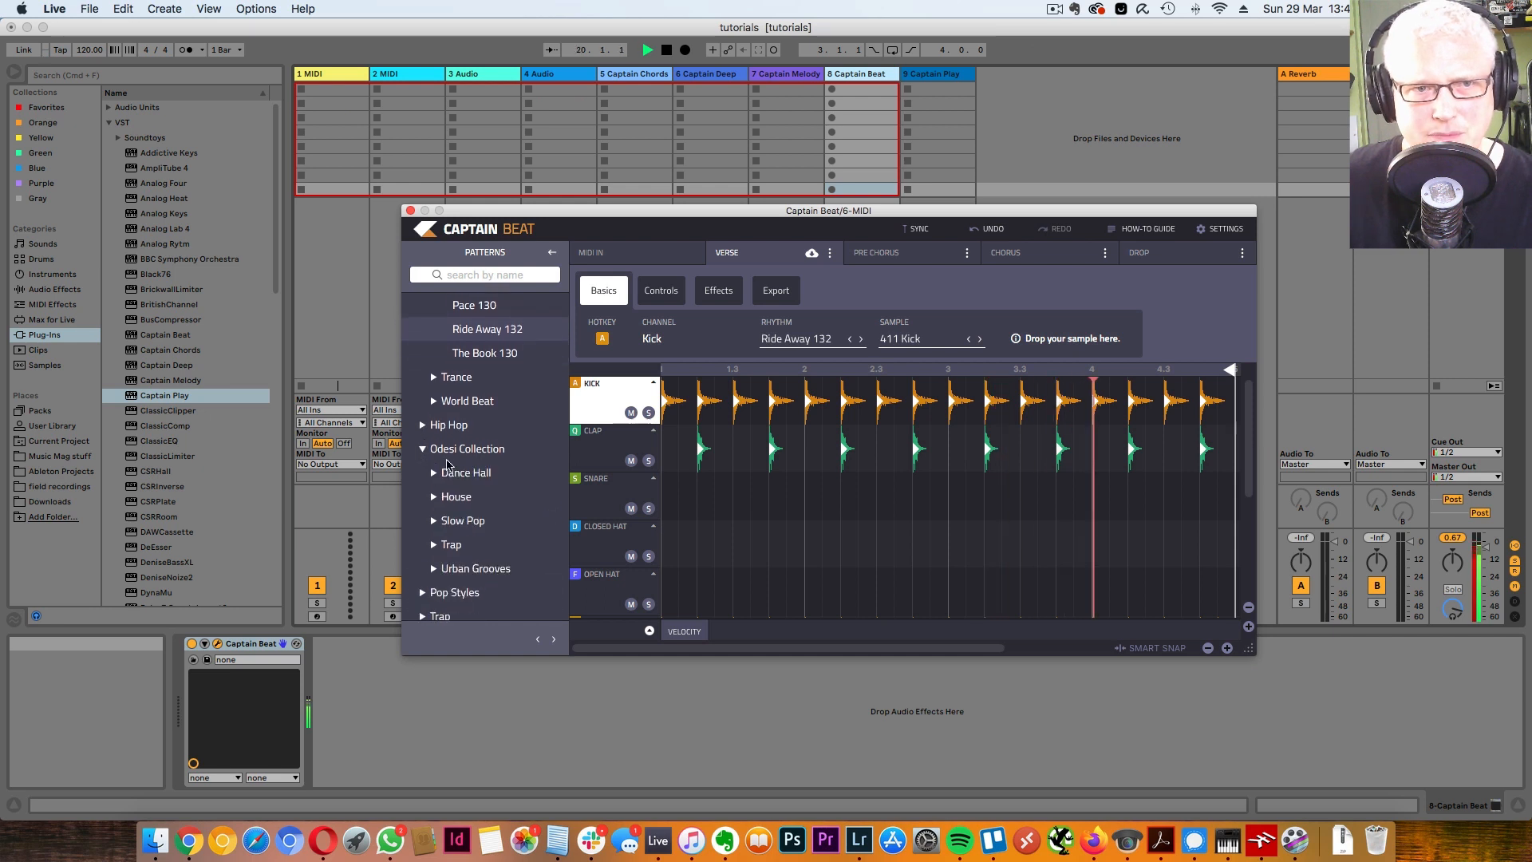
left_click(434, 520)
scroll(490, 490, "down", 10)
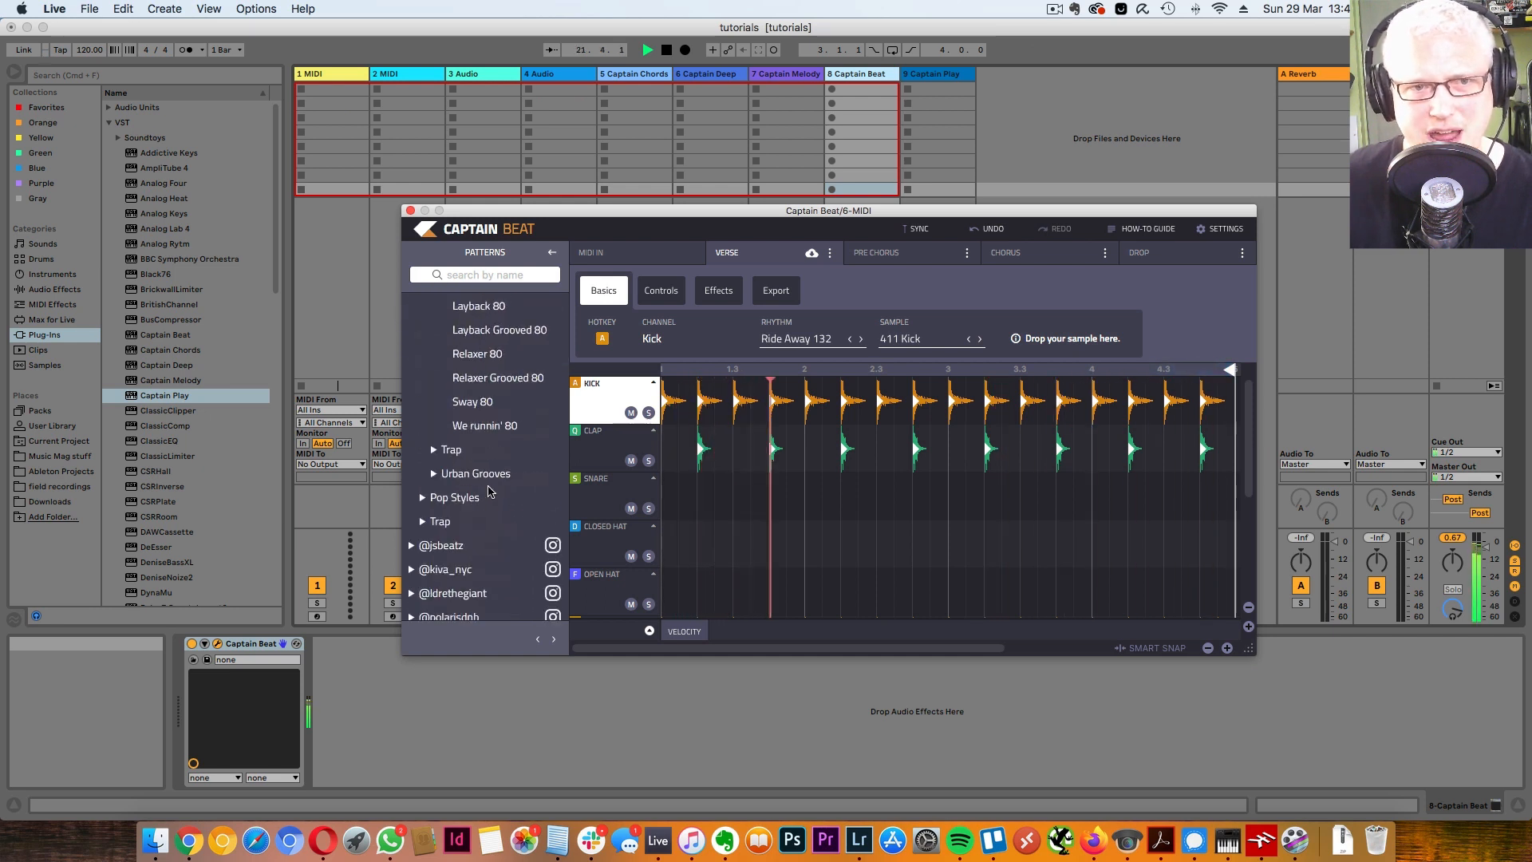
left_click(485, 449)
scroll(485, 448, "down", 6)
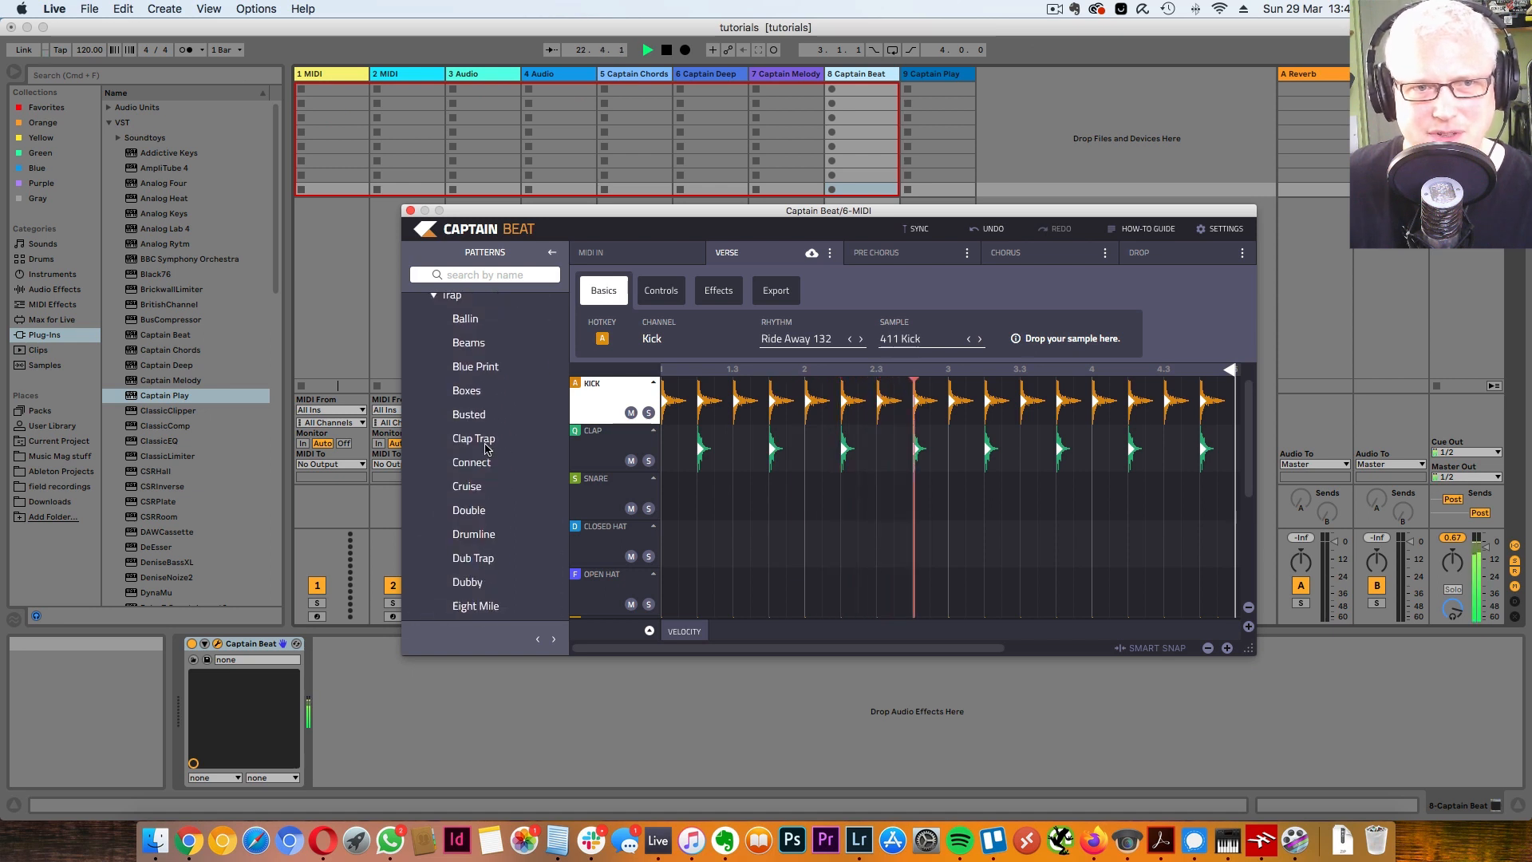
left_click(487, 439)
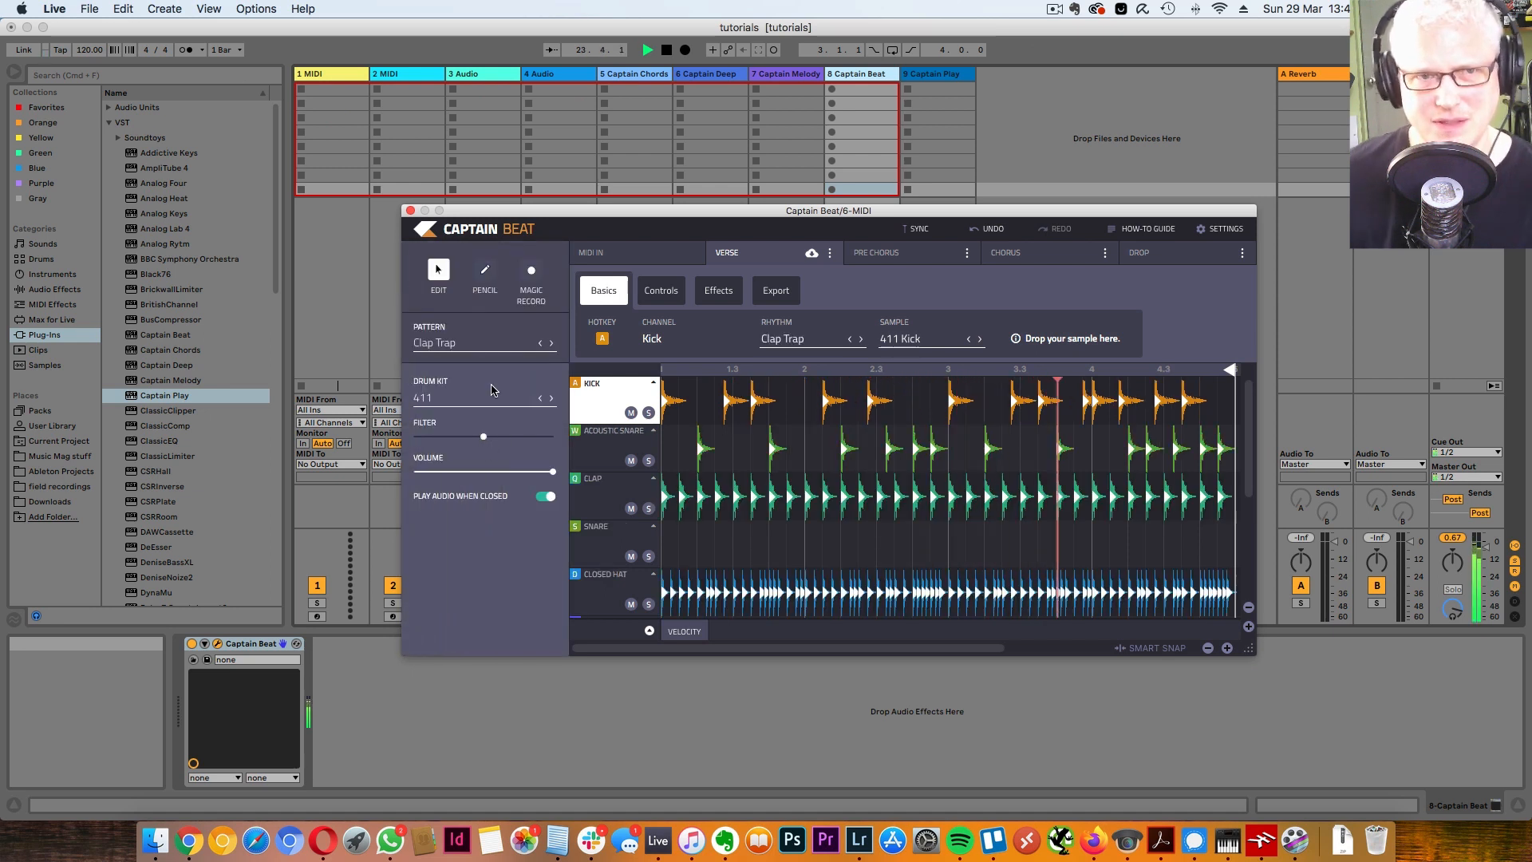
left_click(475, 343)
scroll(496, 452, "down", 15)
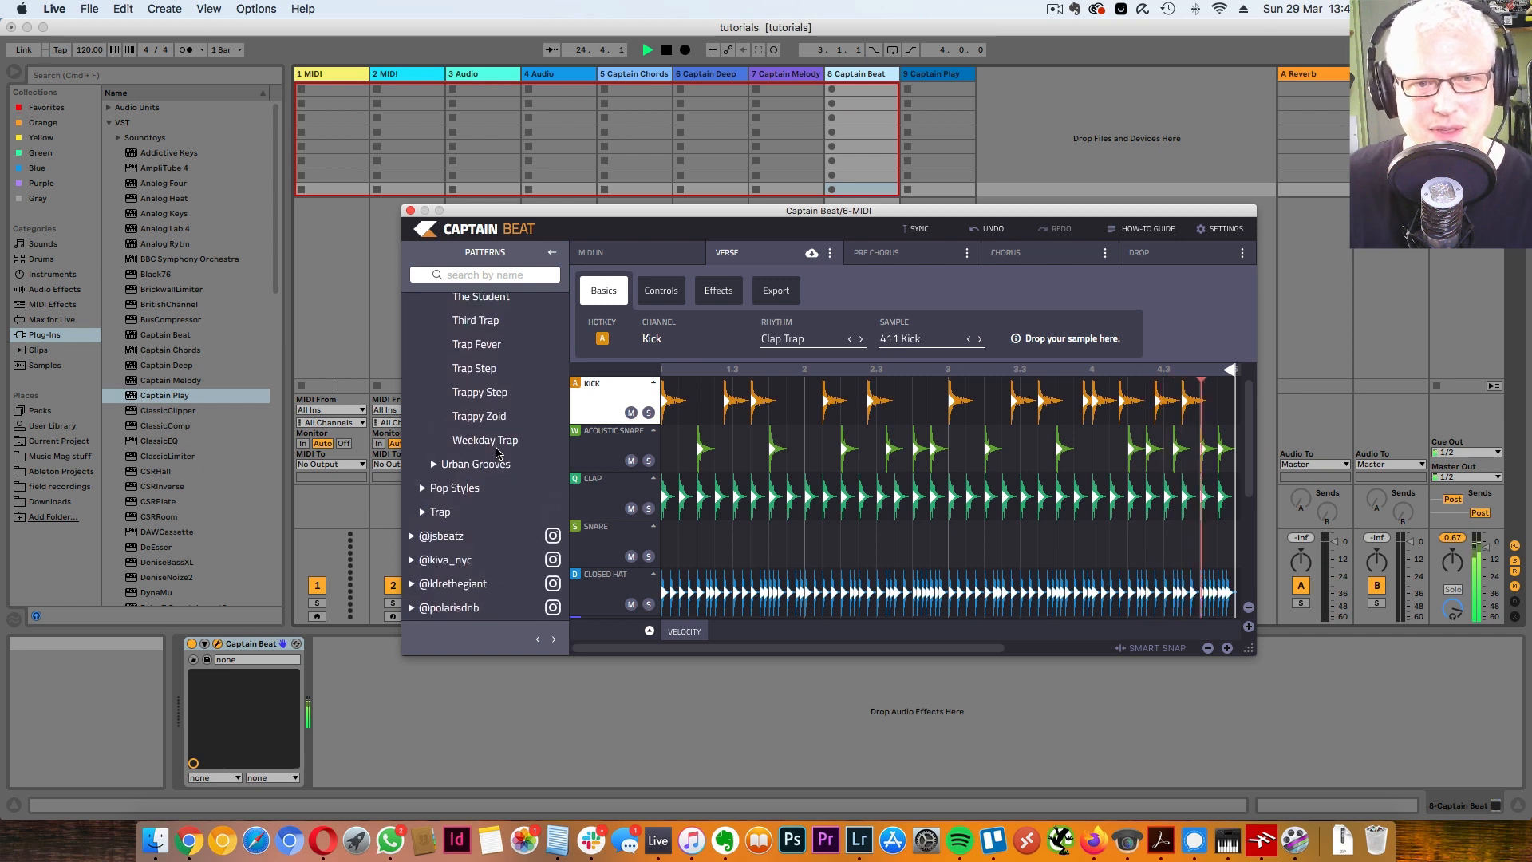
left_click(412, 608)
scroll(482, 559, "down", 5)
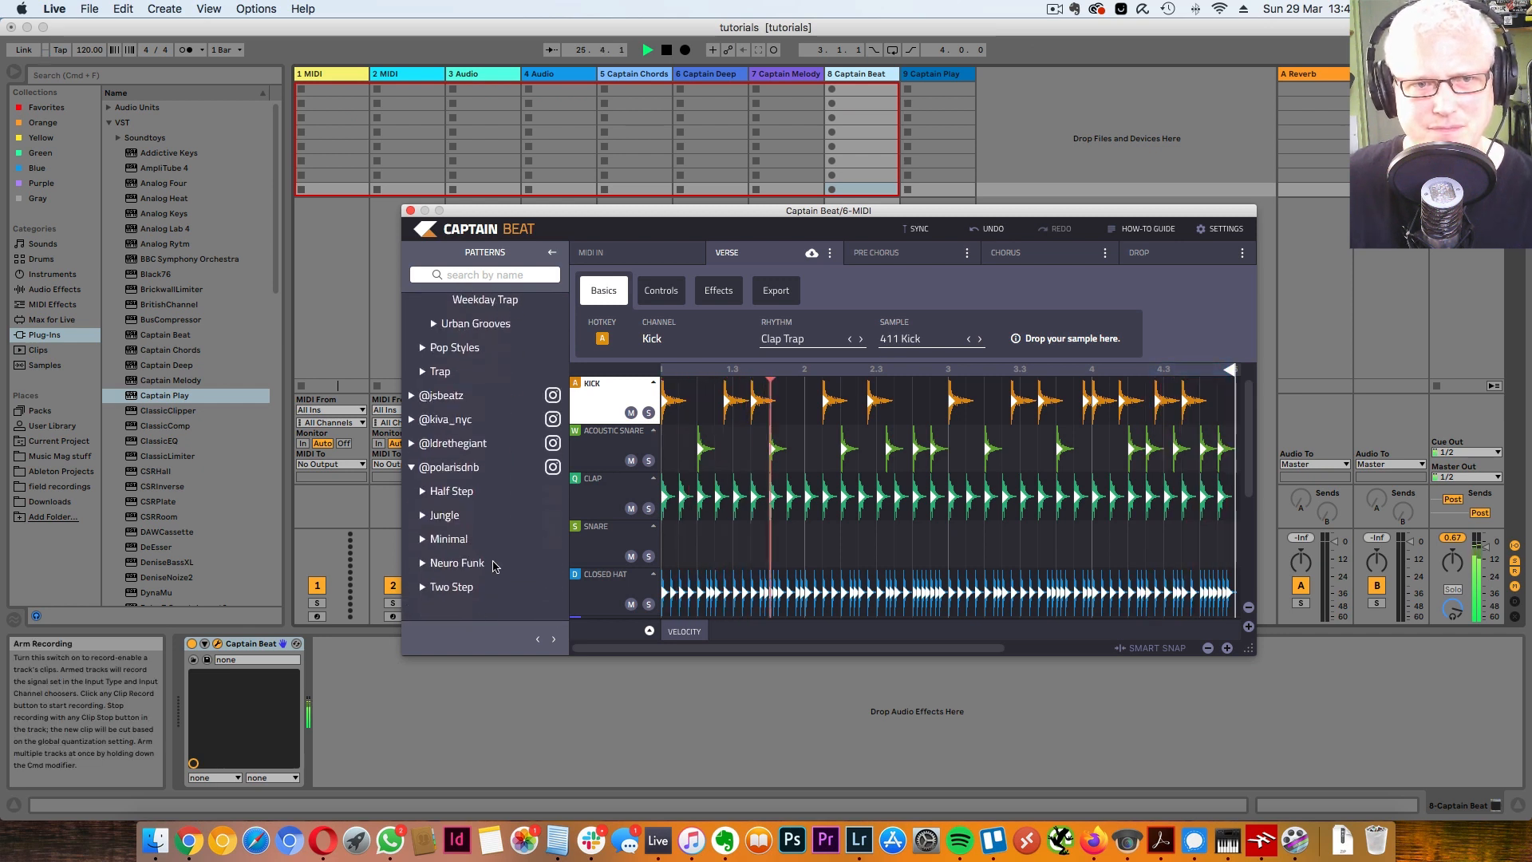
left_click(422, 514)
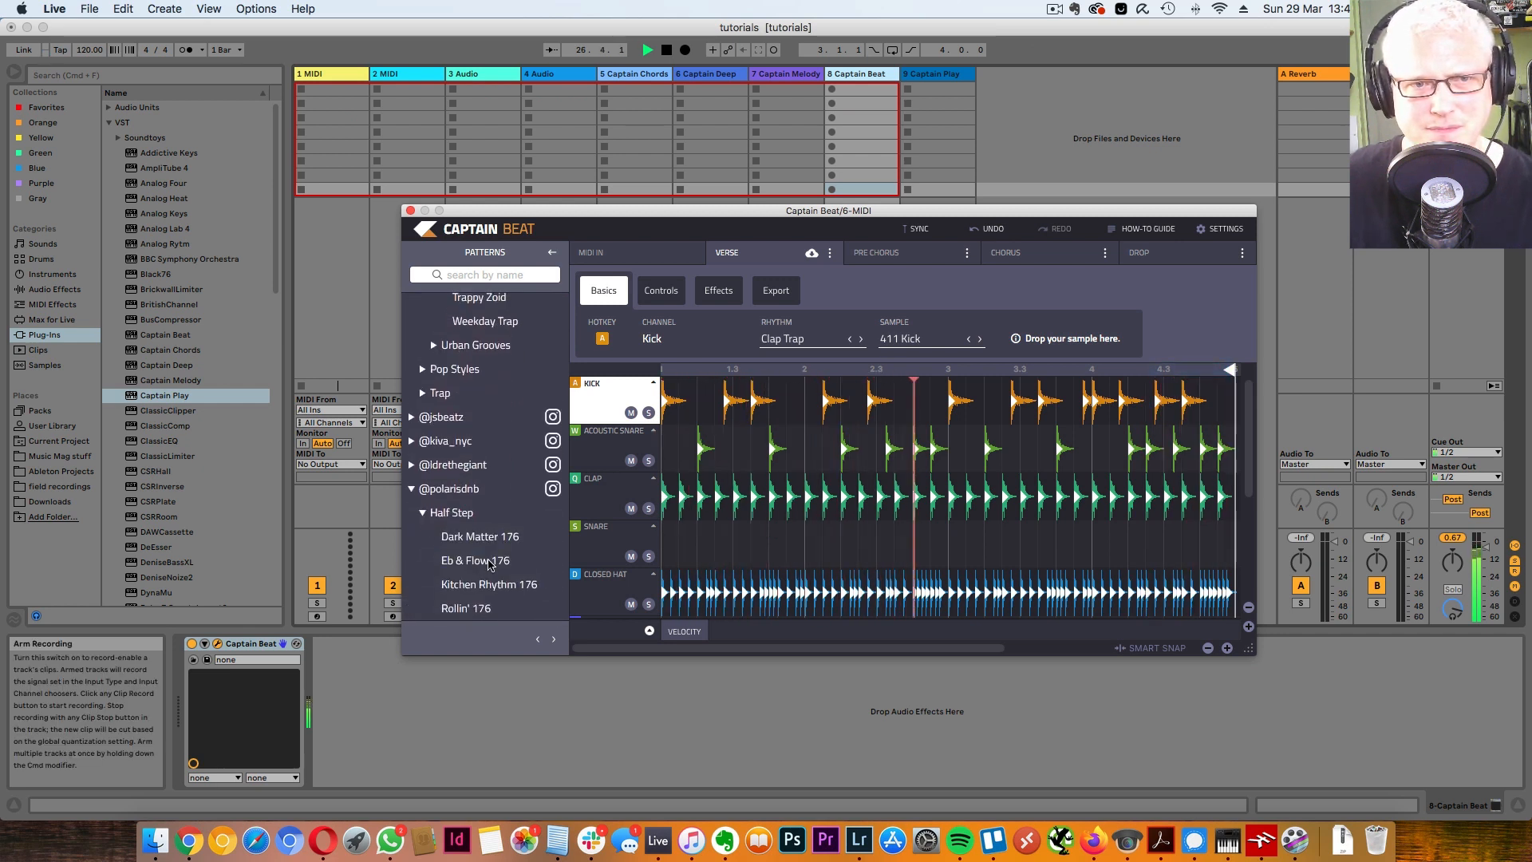
left_click(488, 560)
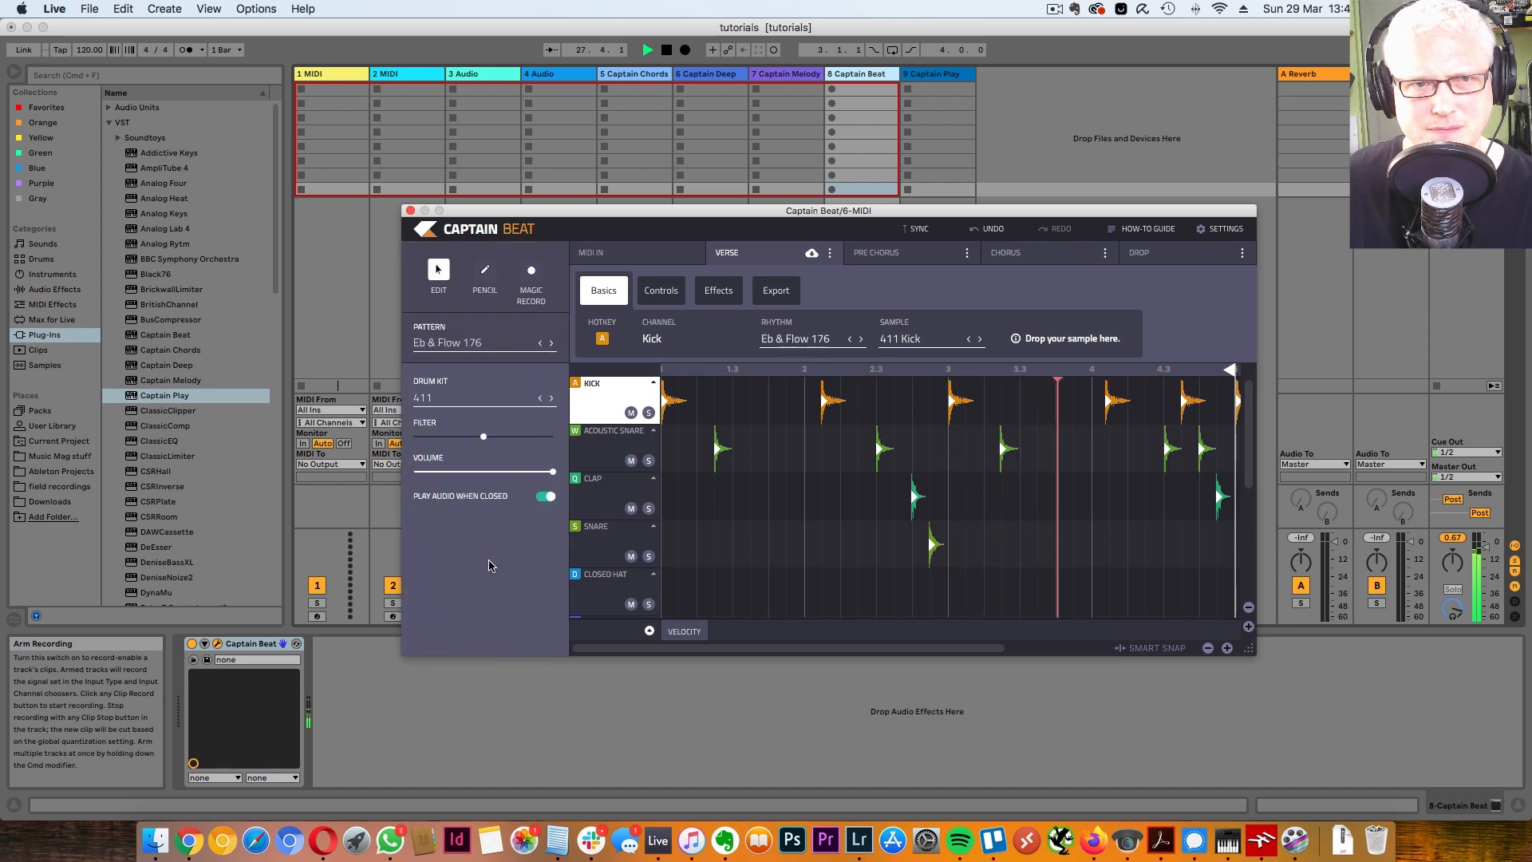
left_click(490, 343)
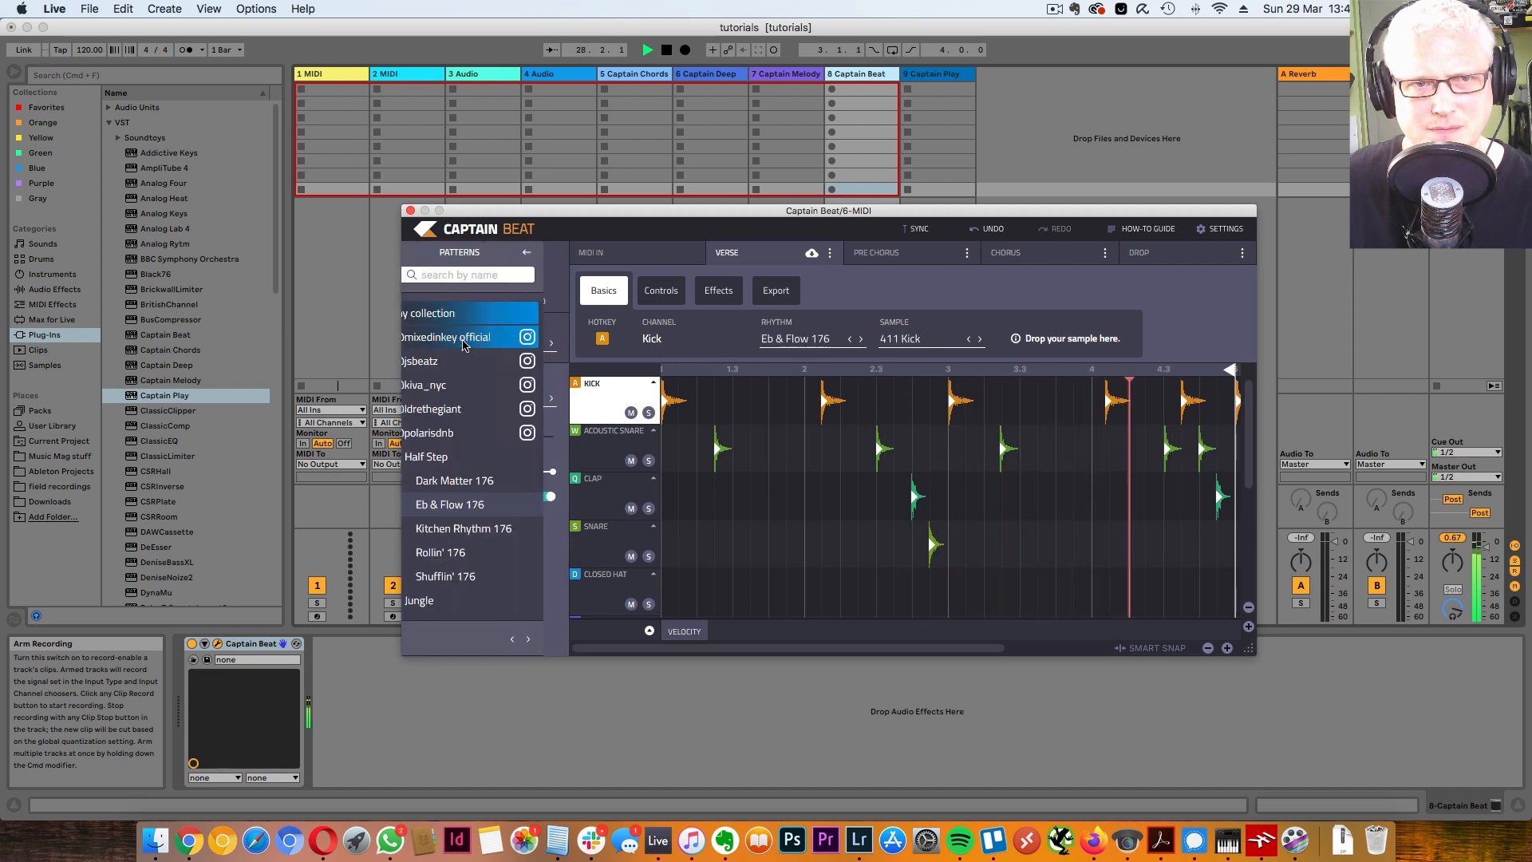
left_click(413, 338)
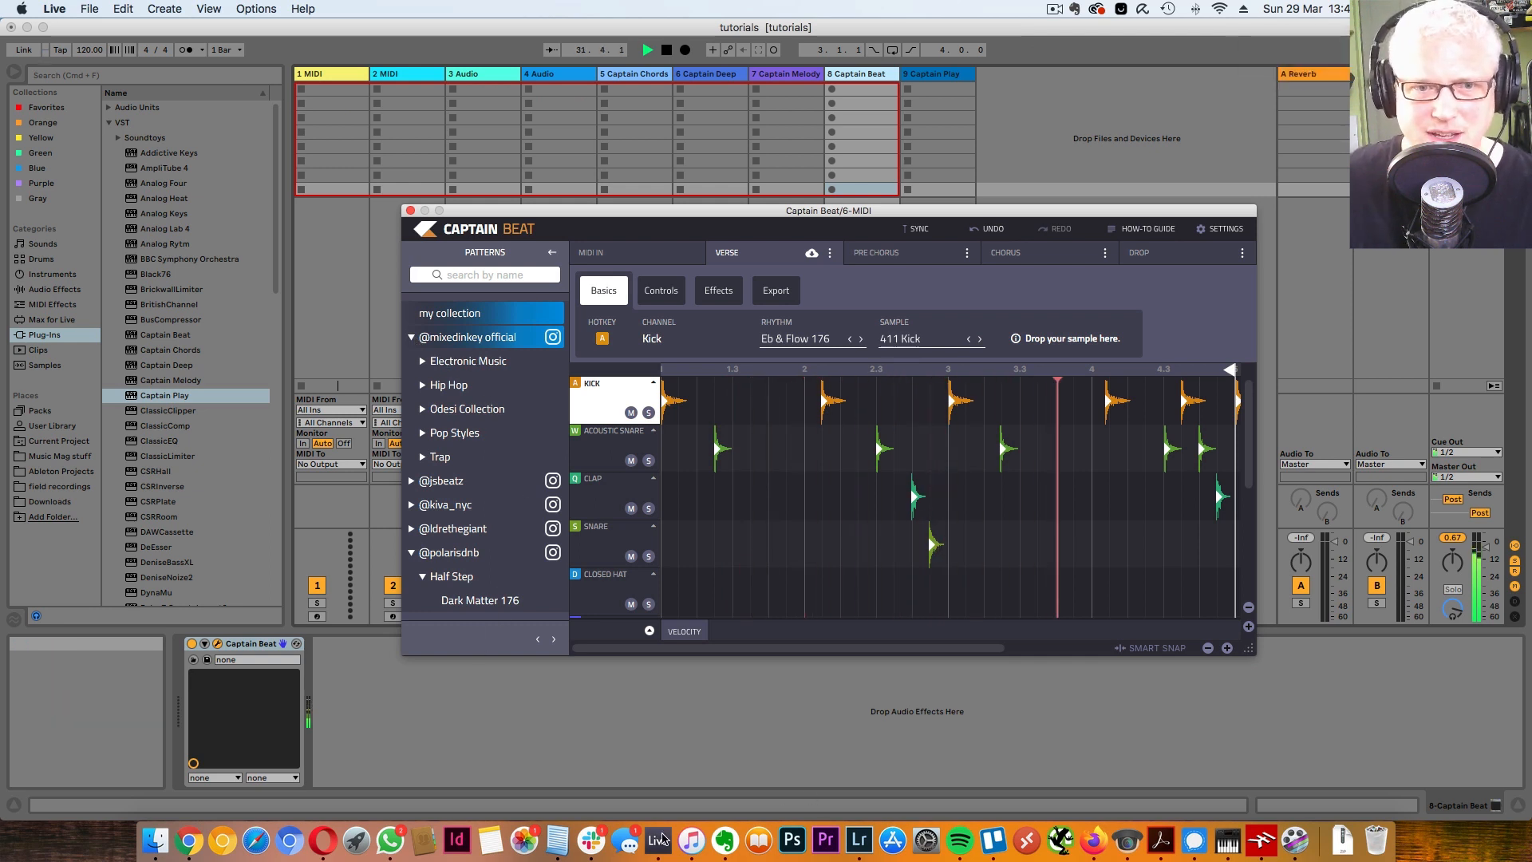
Step: Quit Slack from the Dock
right_click(592, 840)
left_click(606, 805)
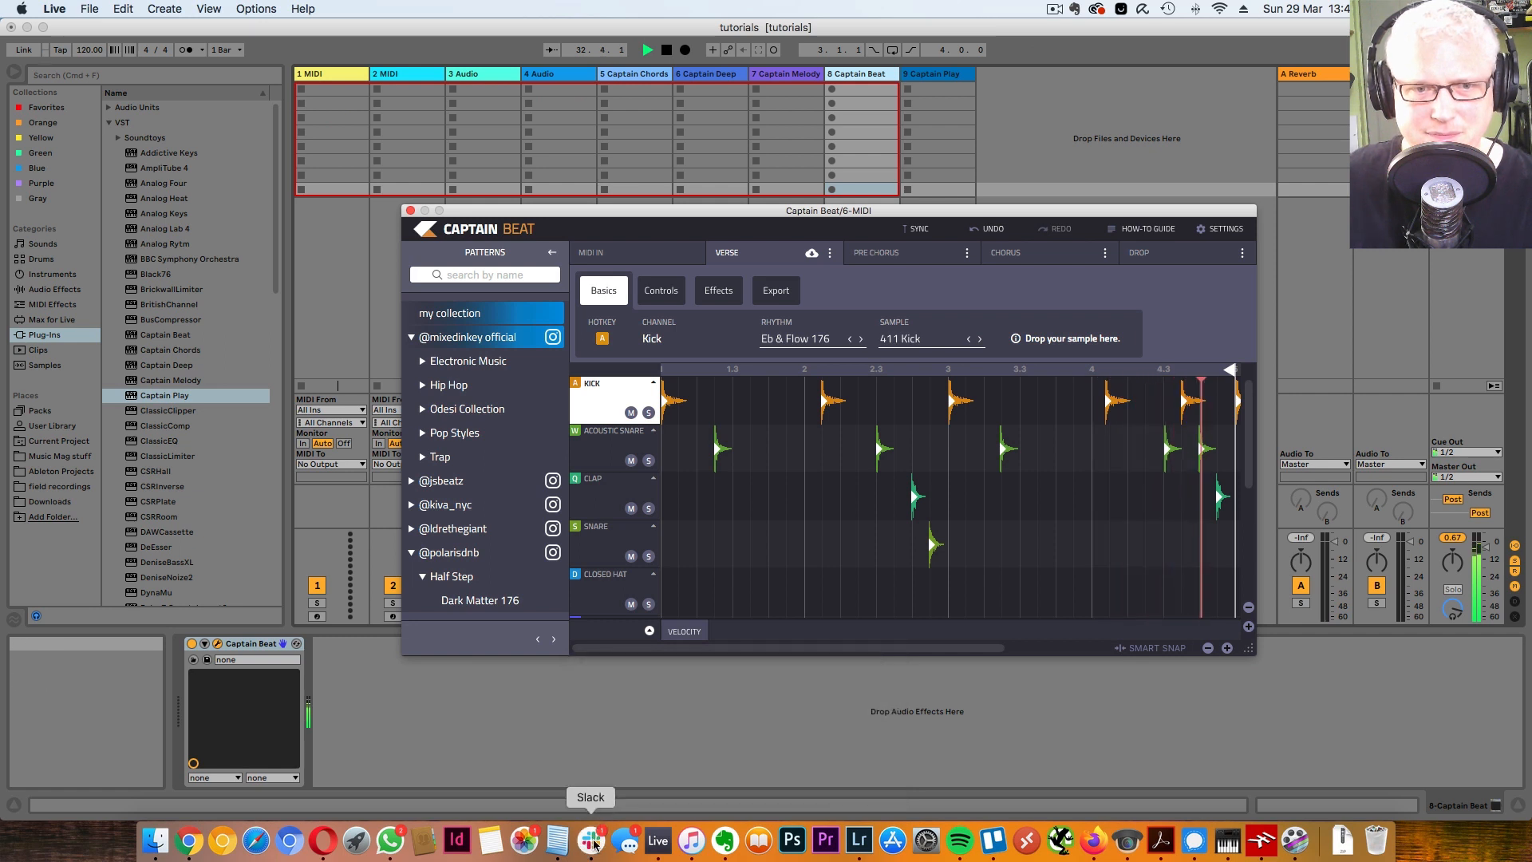
right_click(591, 840)
left_click(607, 795)
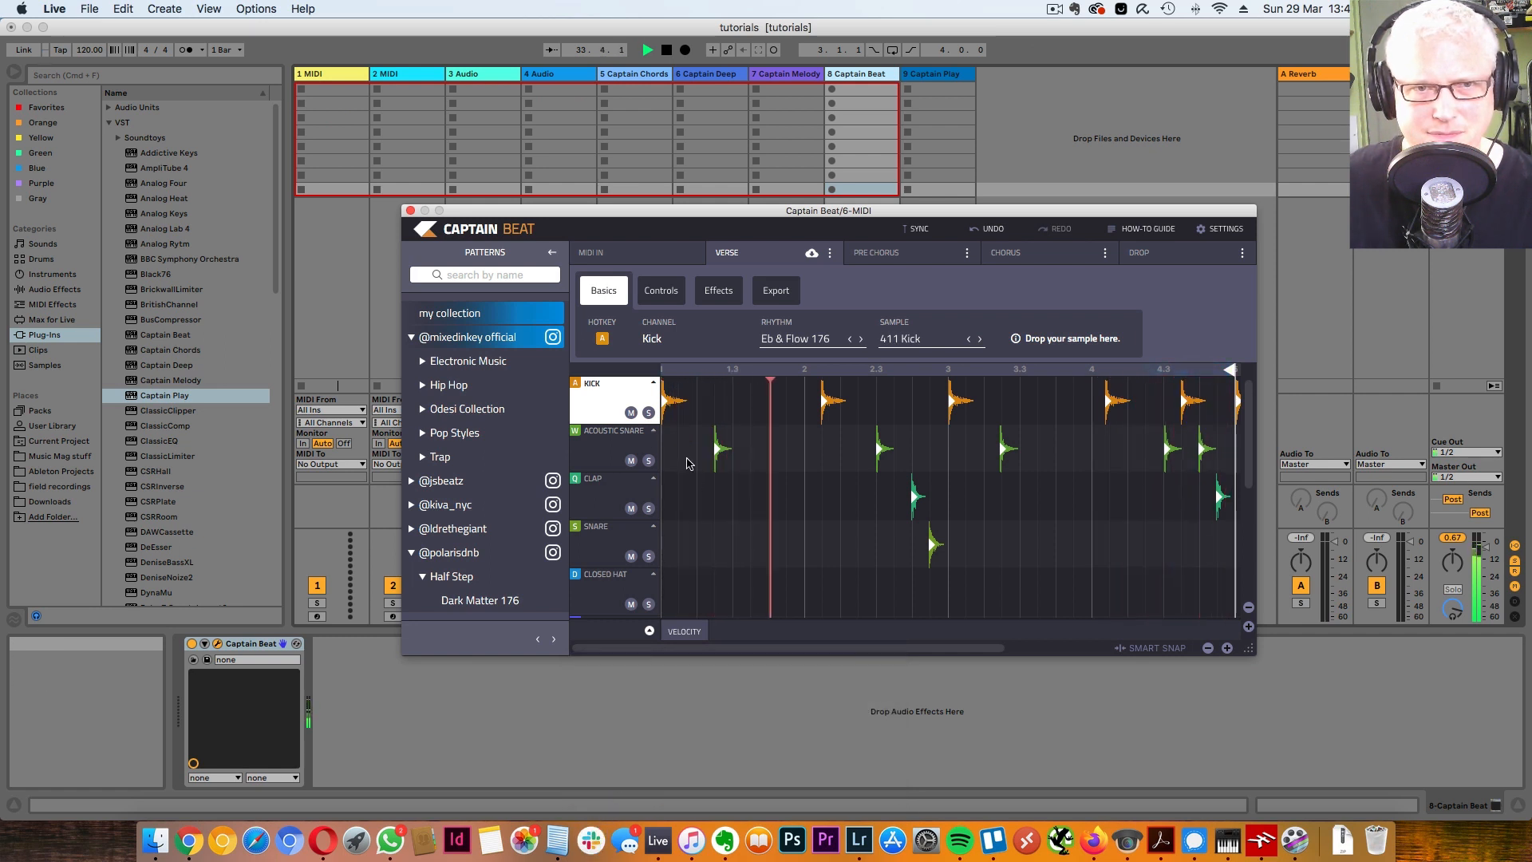
Step: Switch the verse beat to the Basic Party 130 pattern from the Pop Dance folder of Pop Styles and close Captain Beat
left_click(454, 364)
left_click(454, 366)
scroll(513, 480, "down", 1)
scroll(511, 479, "down", 2)
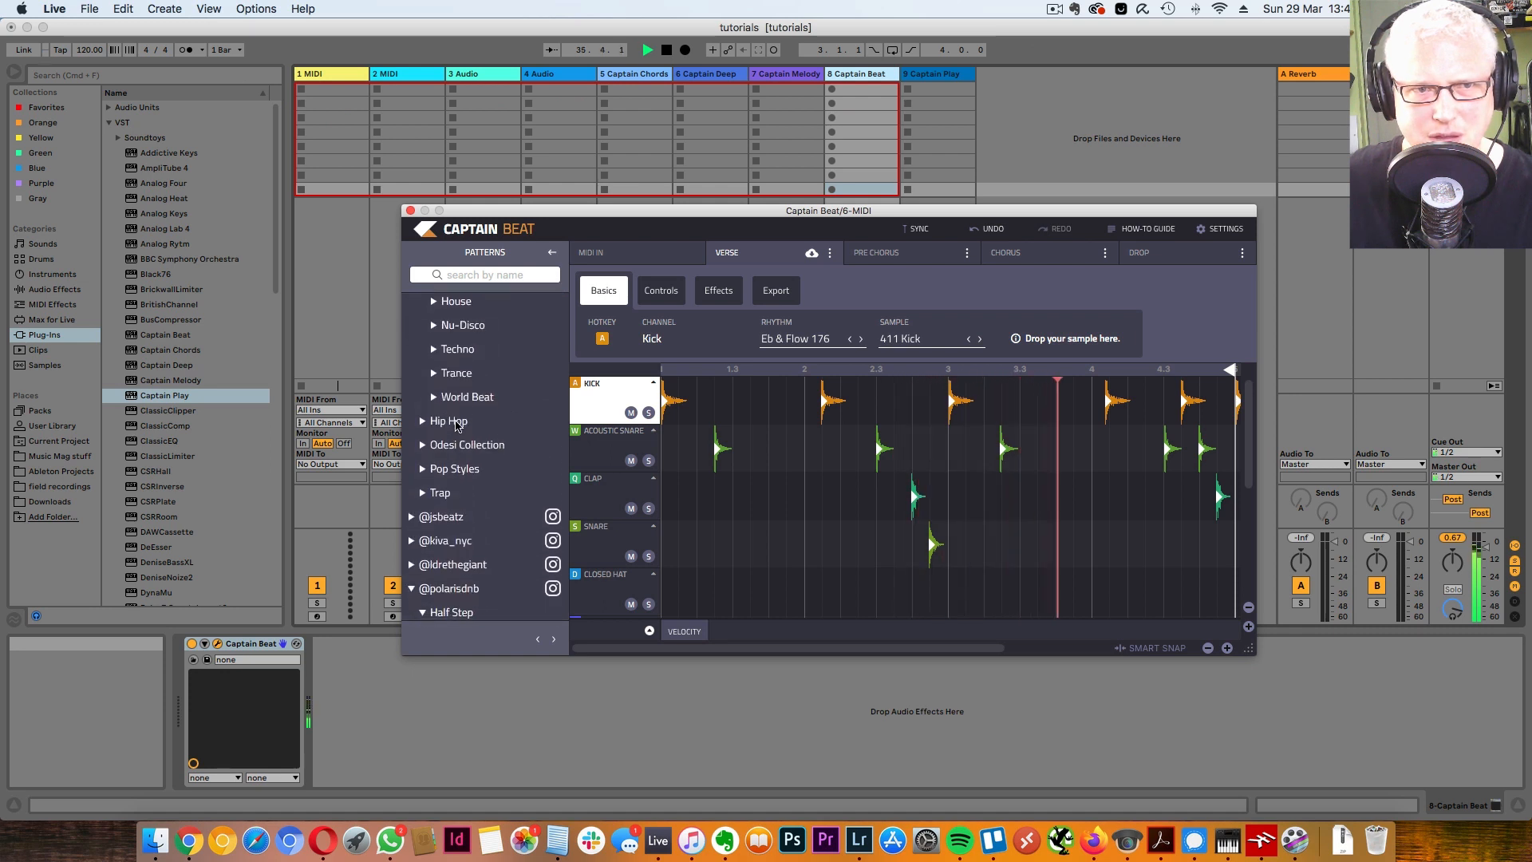
left_click(425, 471)
scroll(447, 479, "down", 3)
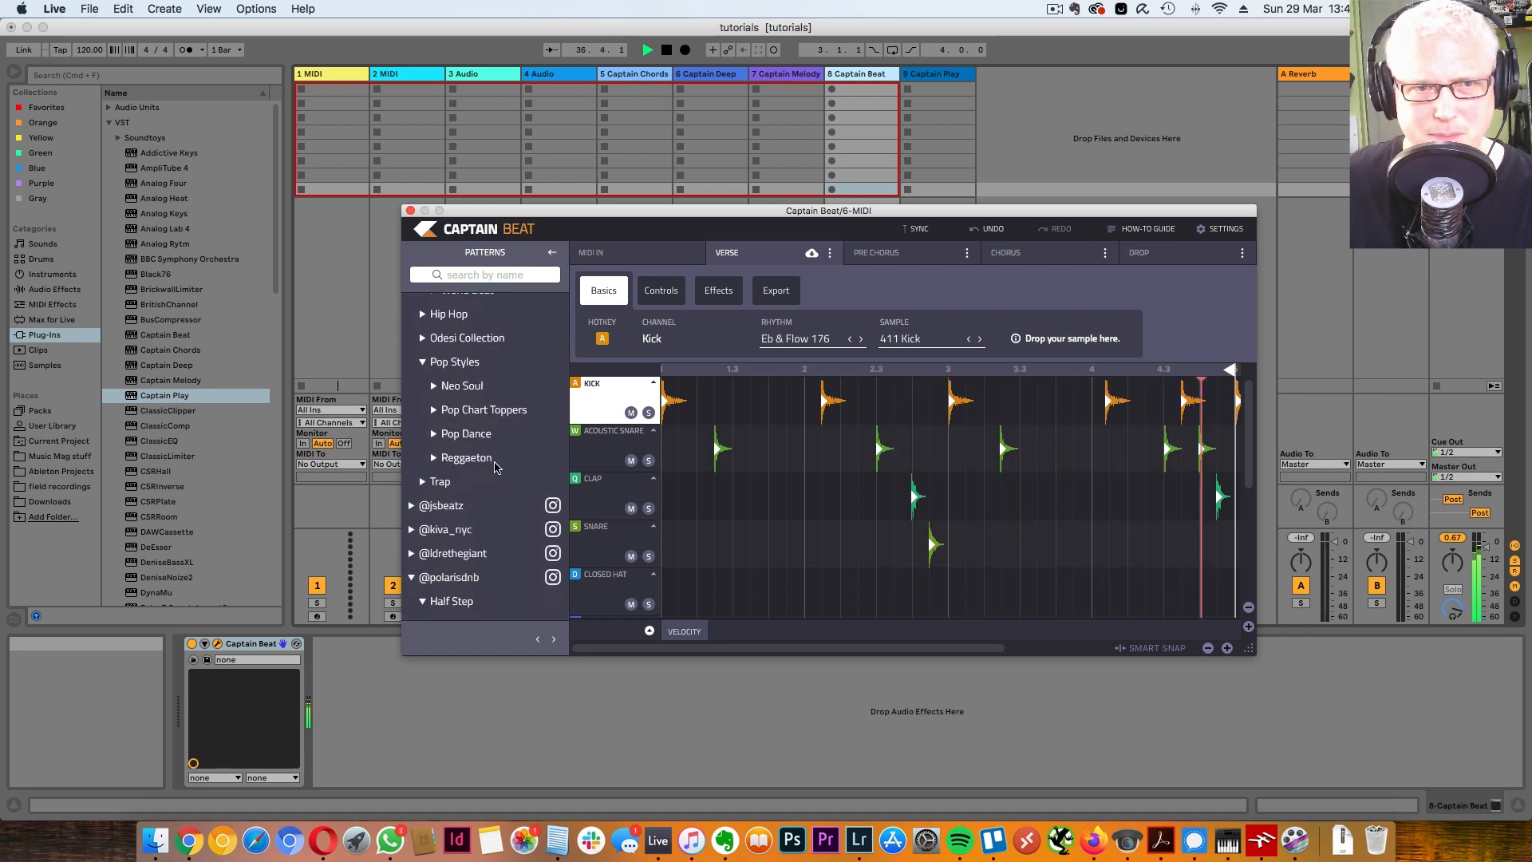
left_click(466, 433)
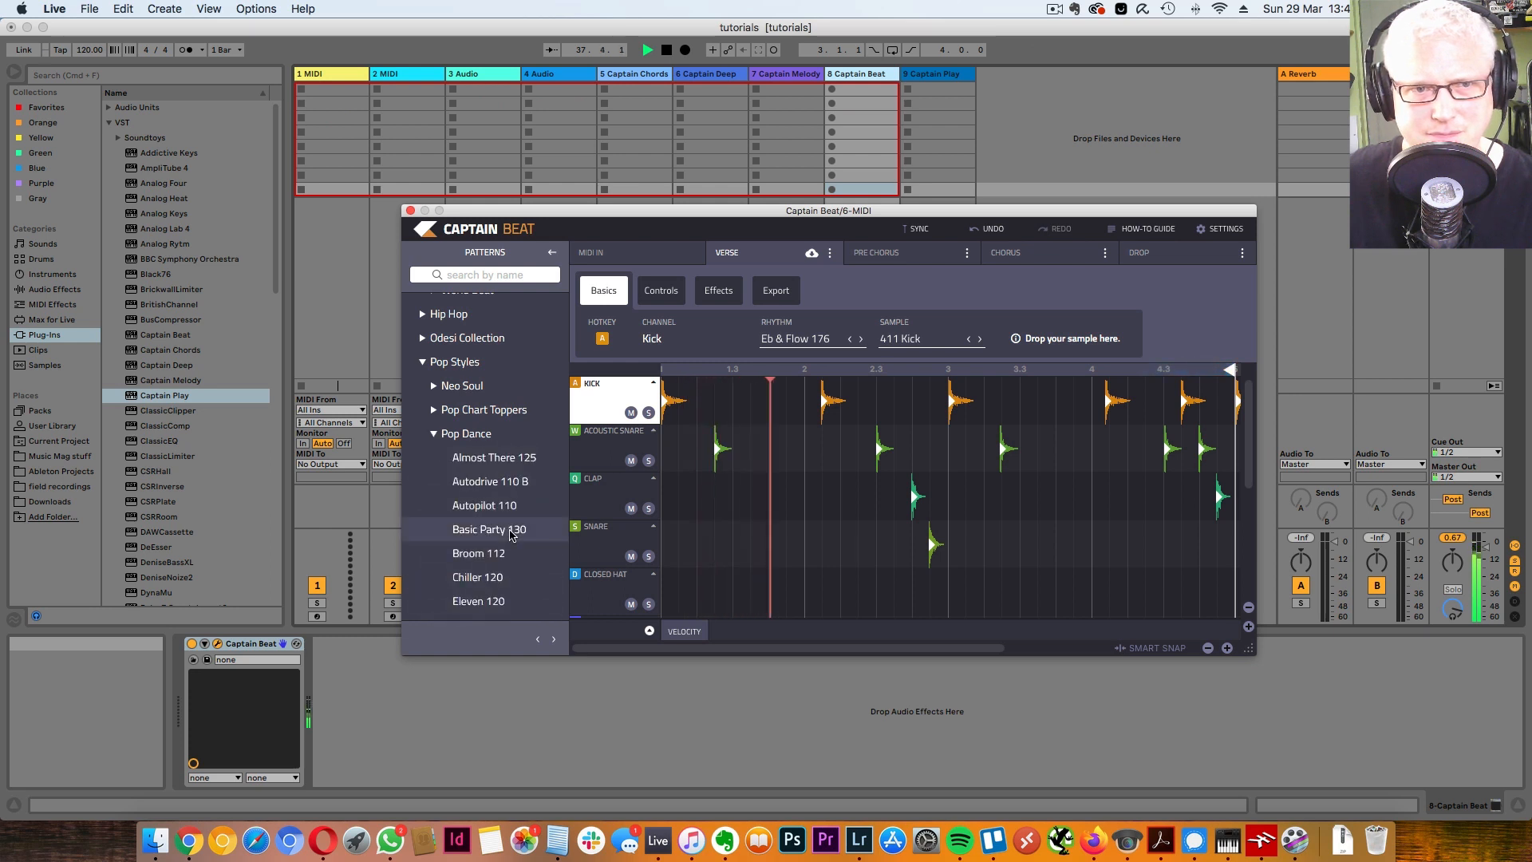
double_click(510, 531)
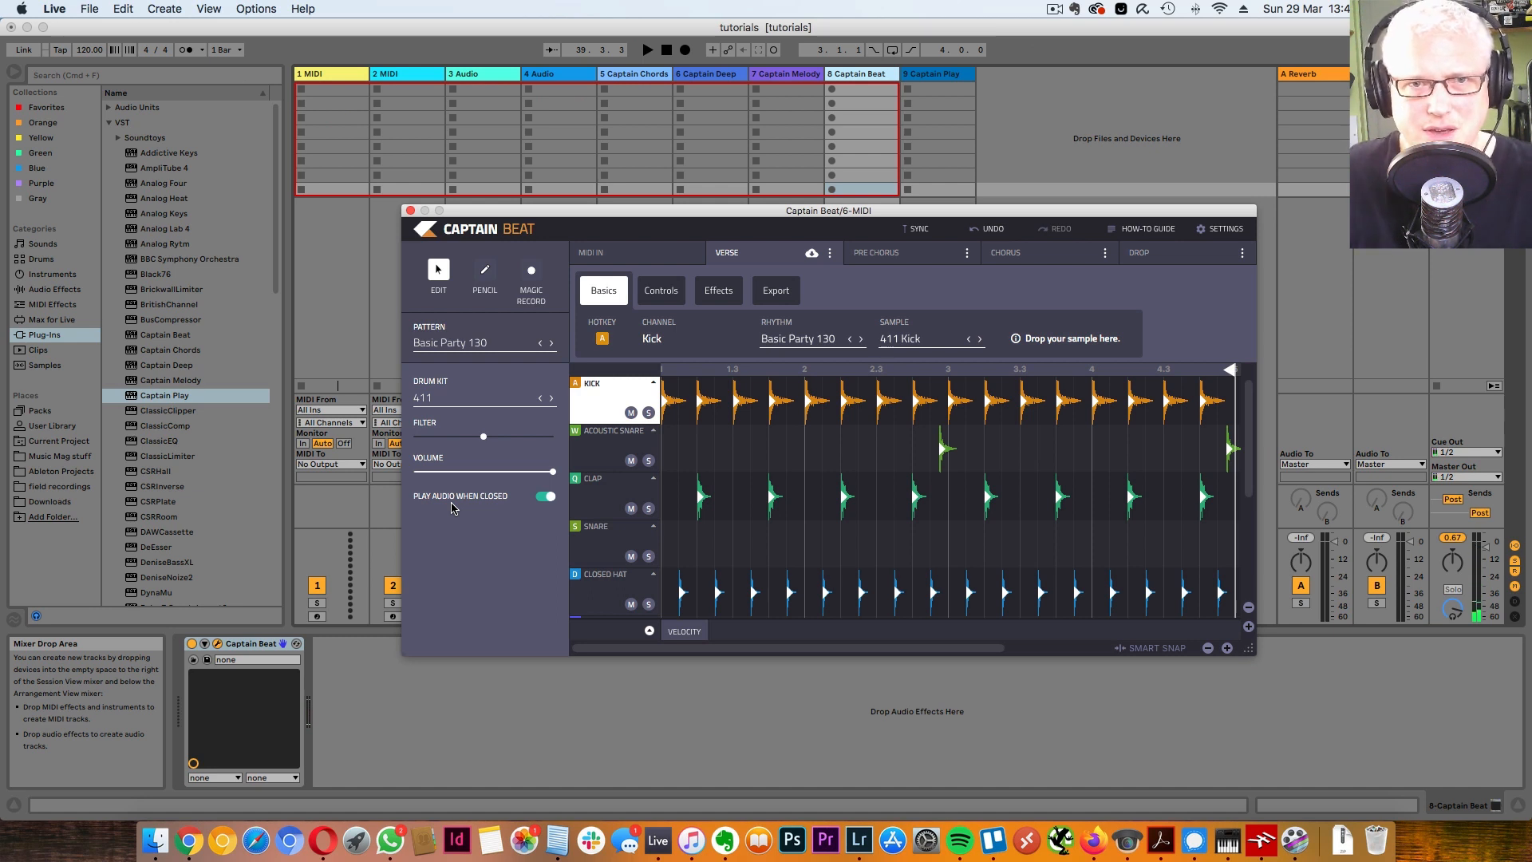
left_click(410, 209)
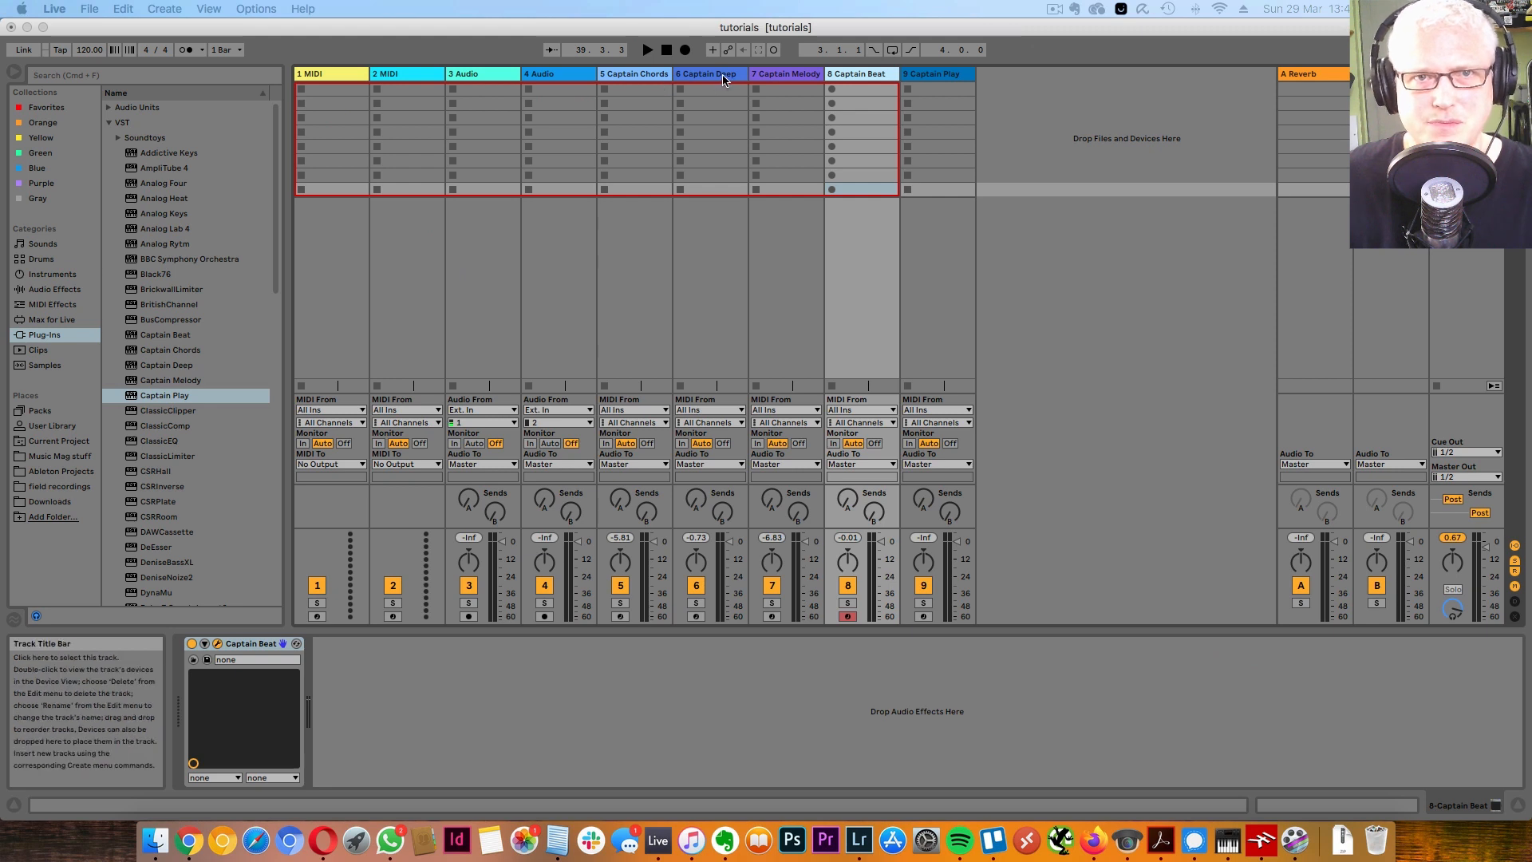
left_click(804, 29)
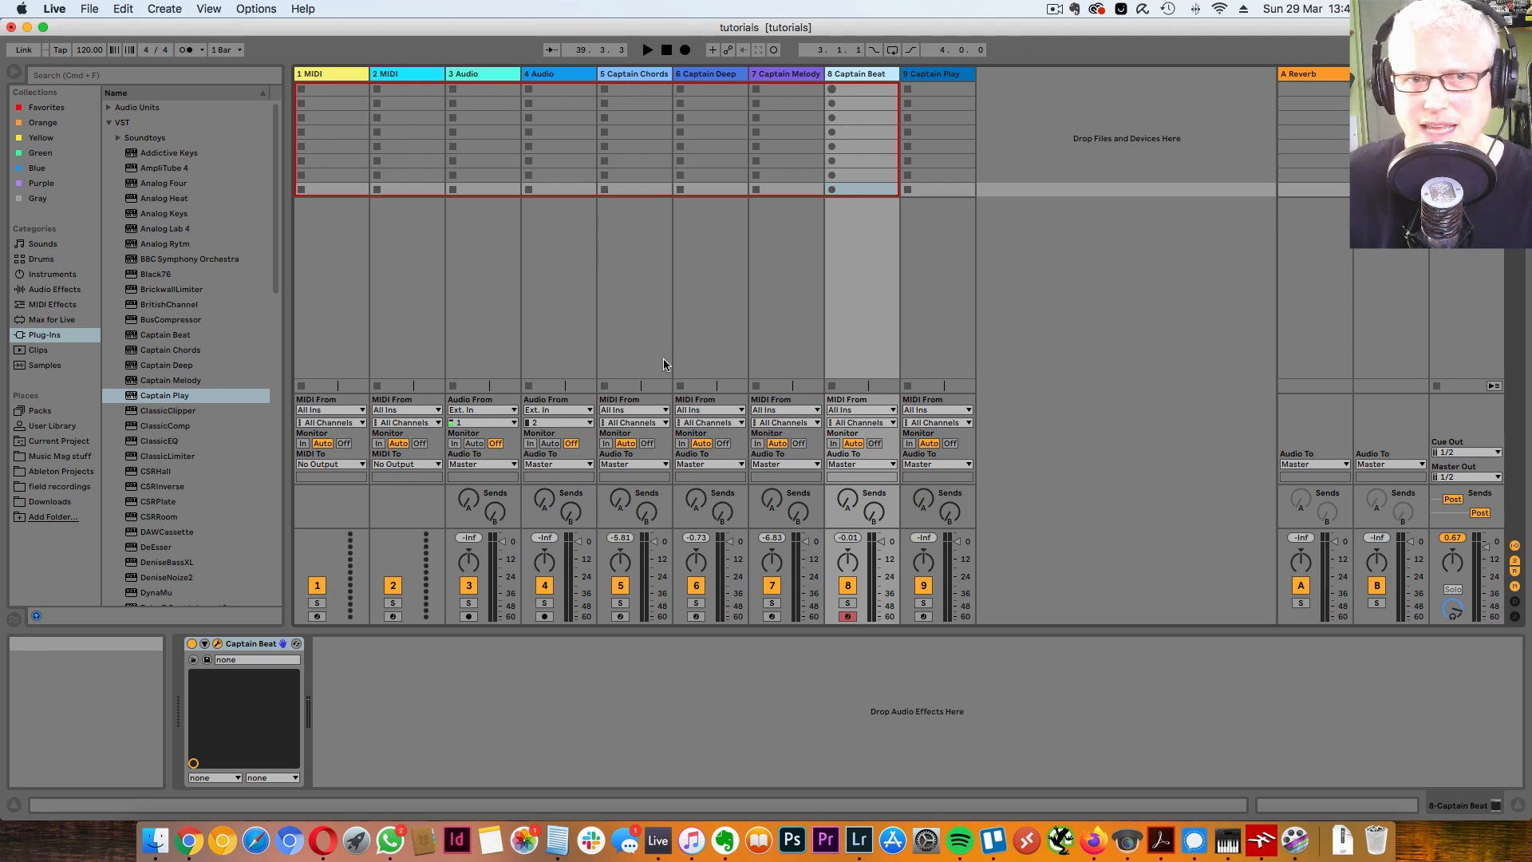
Step: Export the Captain Chords verse clip to the first slot of a new MIDI track and name the track "melody"
left_click(638, 72)
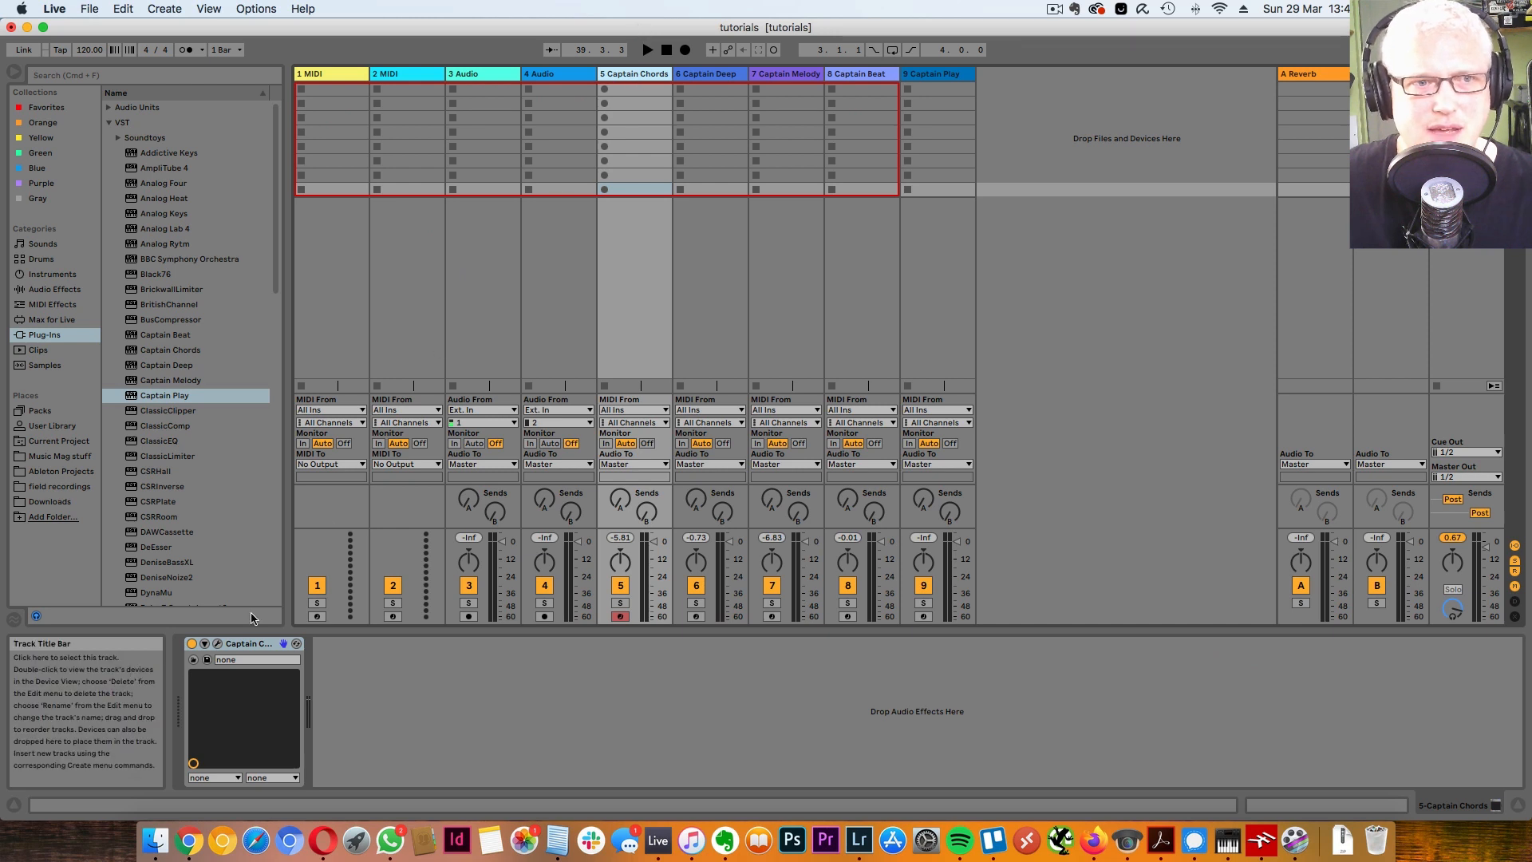
left_click(218, 644)
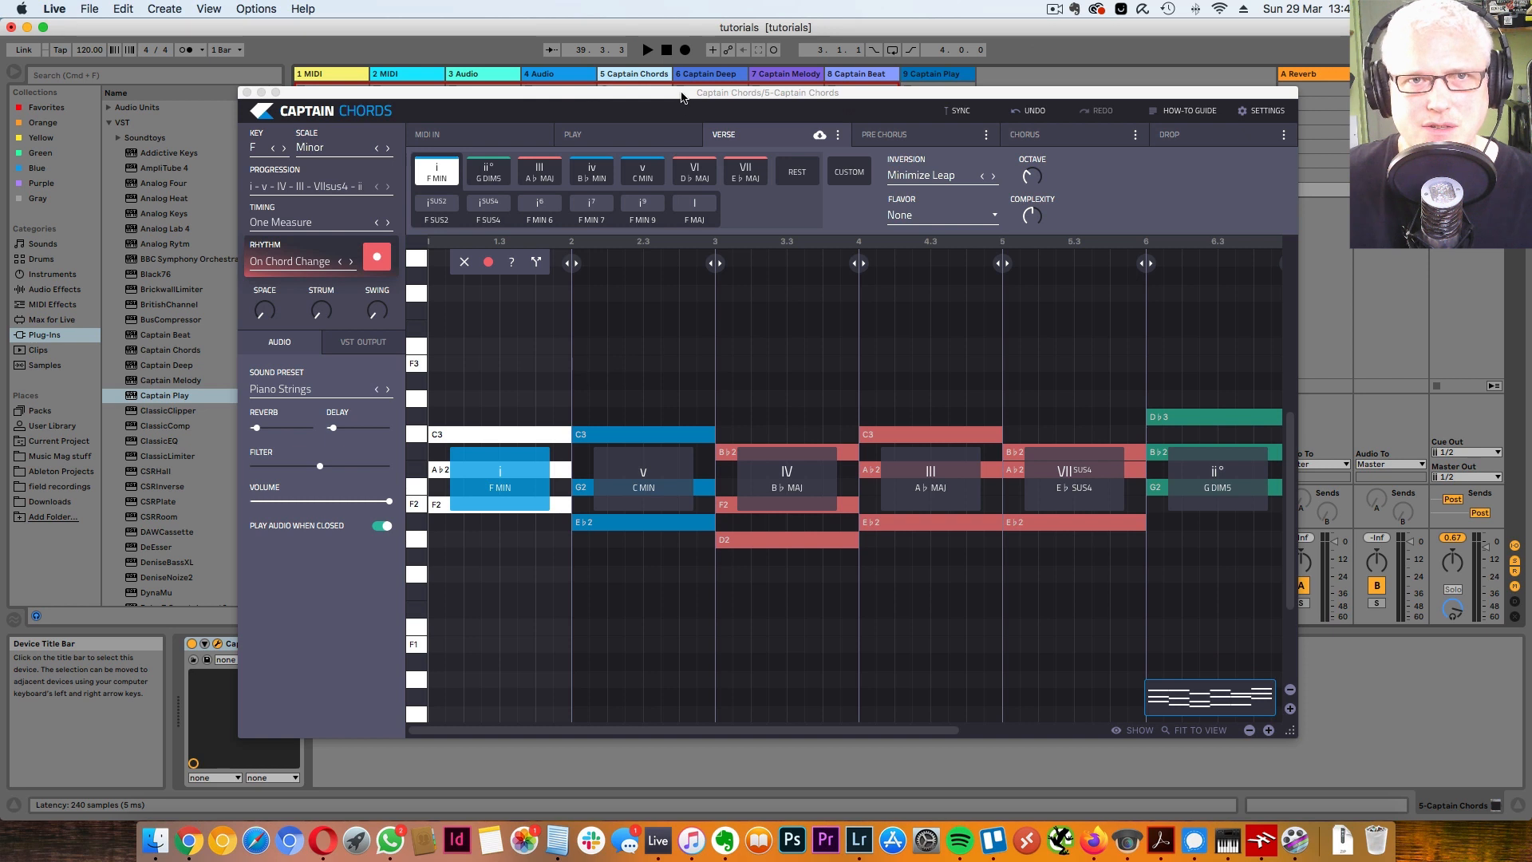
left_click_drag(679, 97, 452, 104)
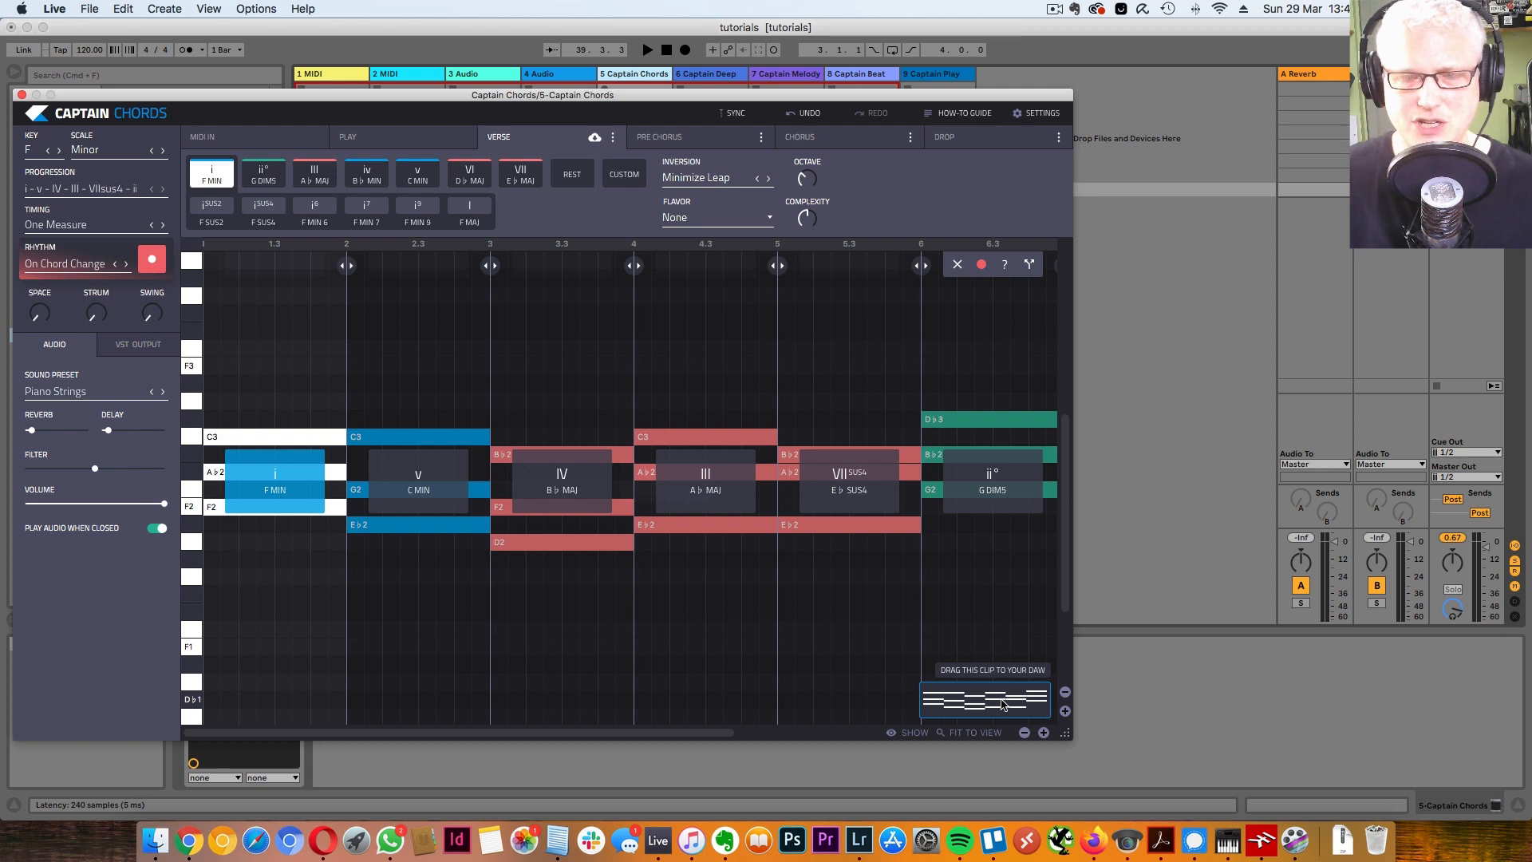
left_click_drag(1003, 704, 1054, 88)
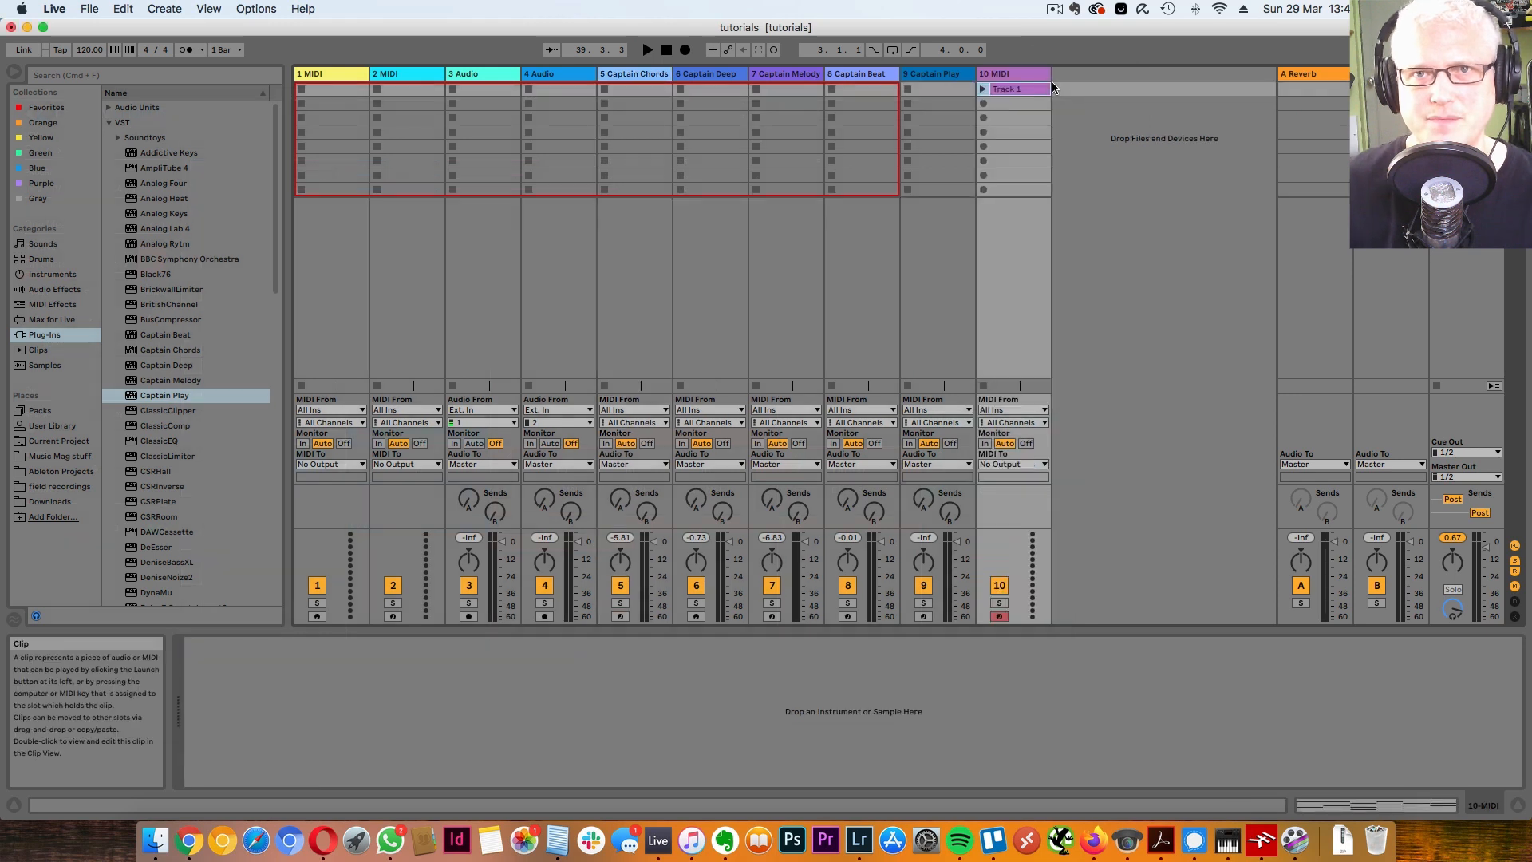
right_click(1010, 73)
left_click(1098, 148)
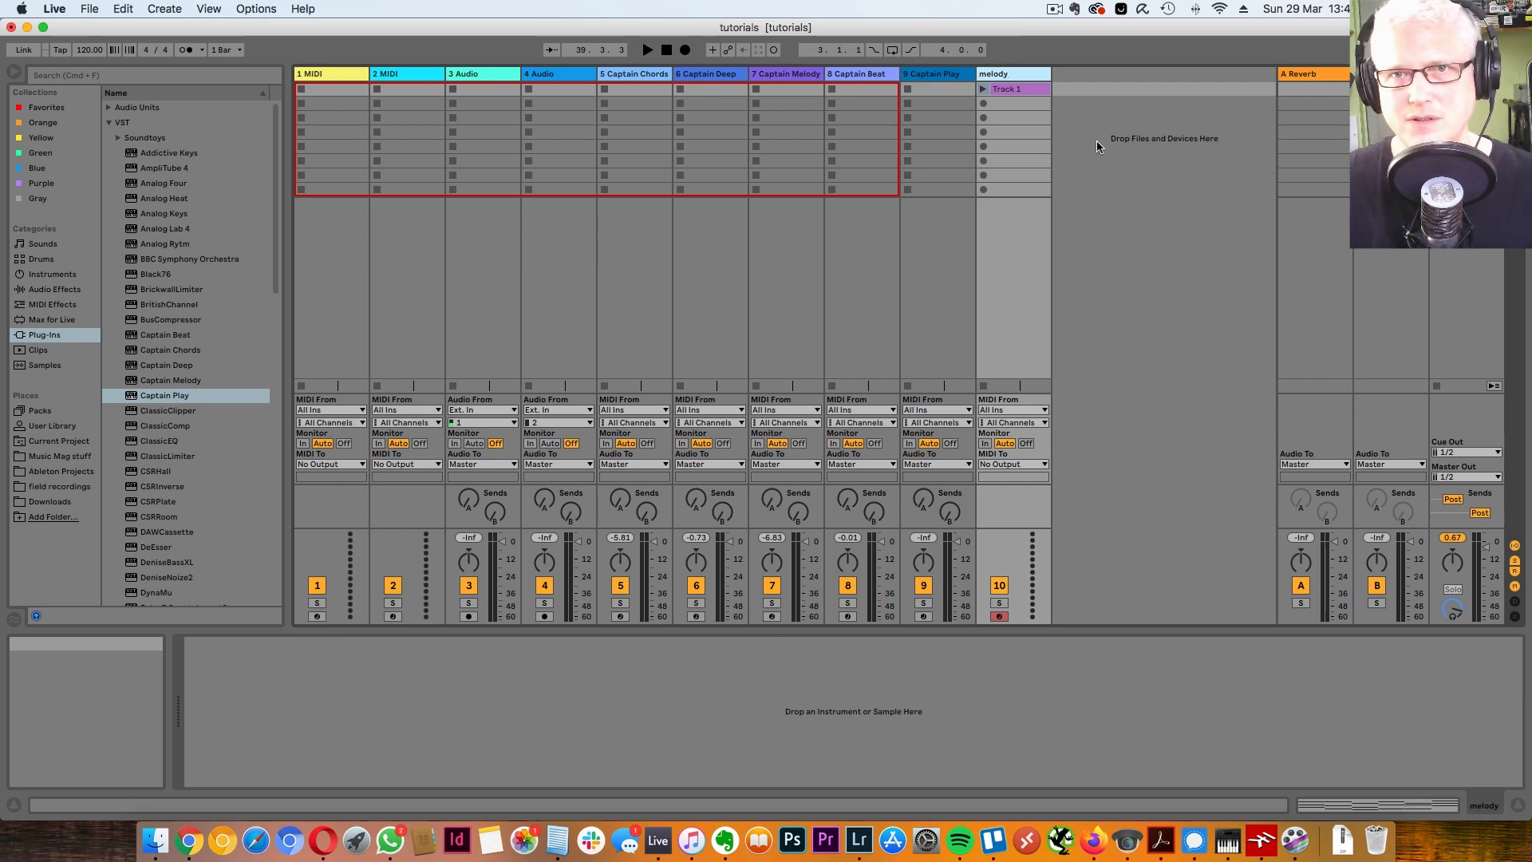
Step: Export the Captain Deep verse clip to the first slot of a new MIDI track and name the track "bass"
left_click(714, 79)
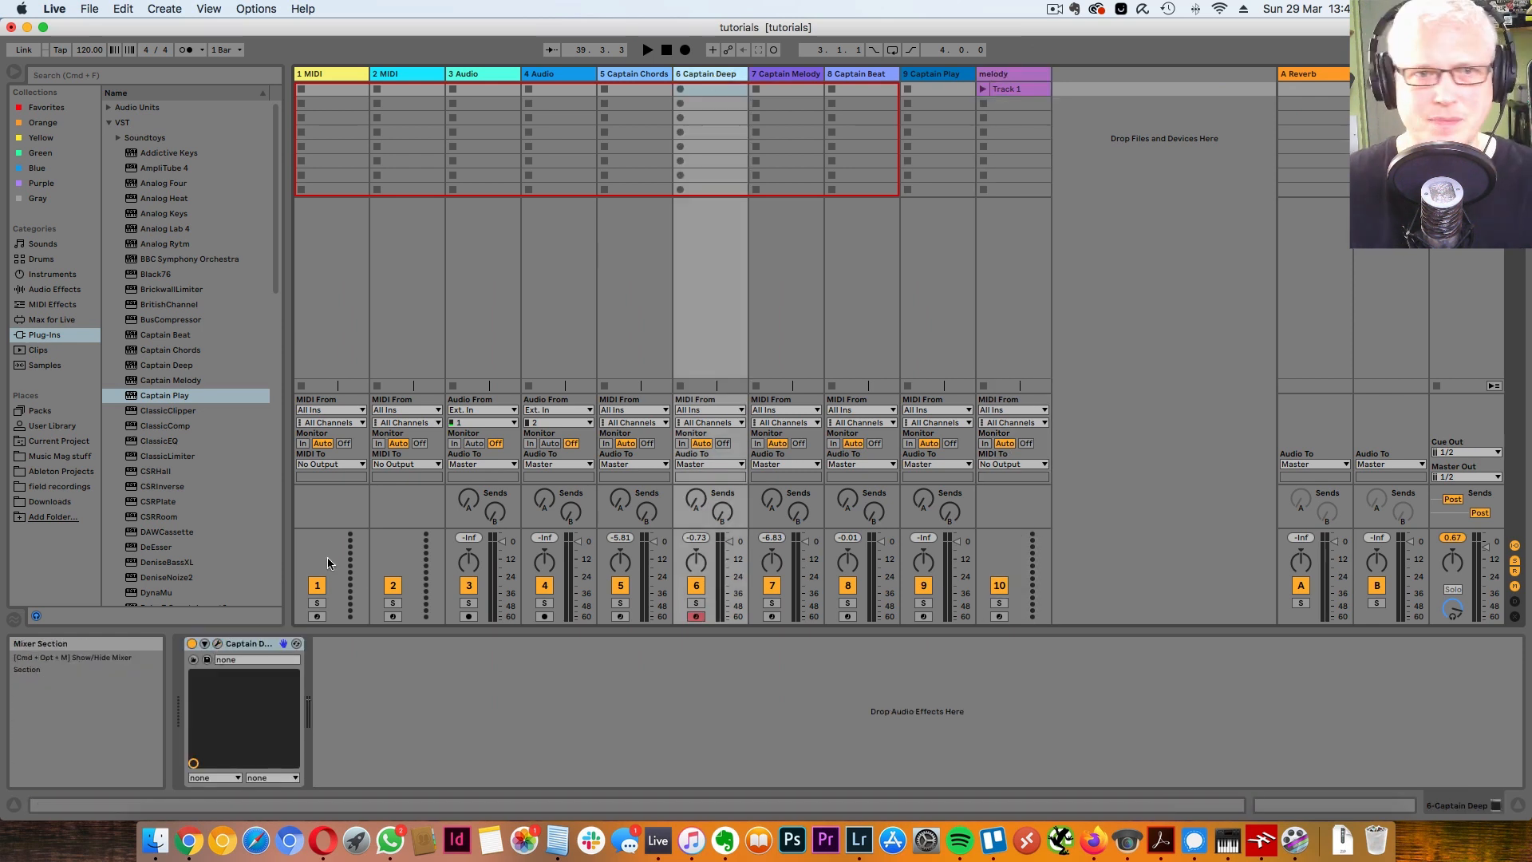
left_click(218, 644)
left_click_drag(529, 30, 536, 73)
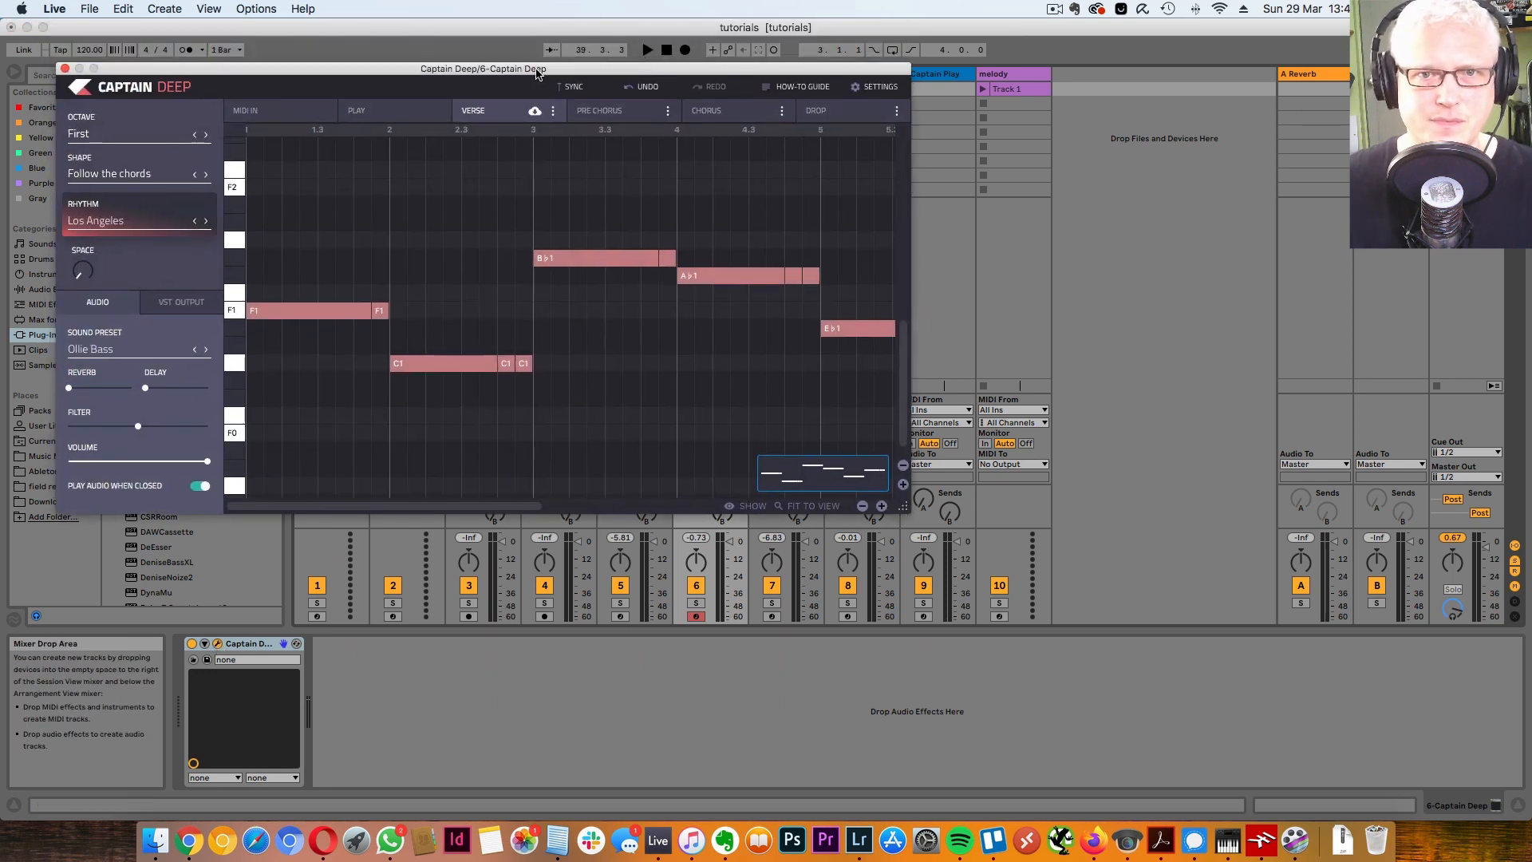
left_click_drag(824, 480, 1129, 83)
right_click(1068, 77)
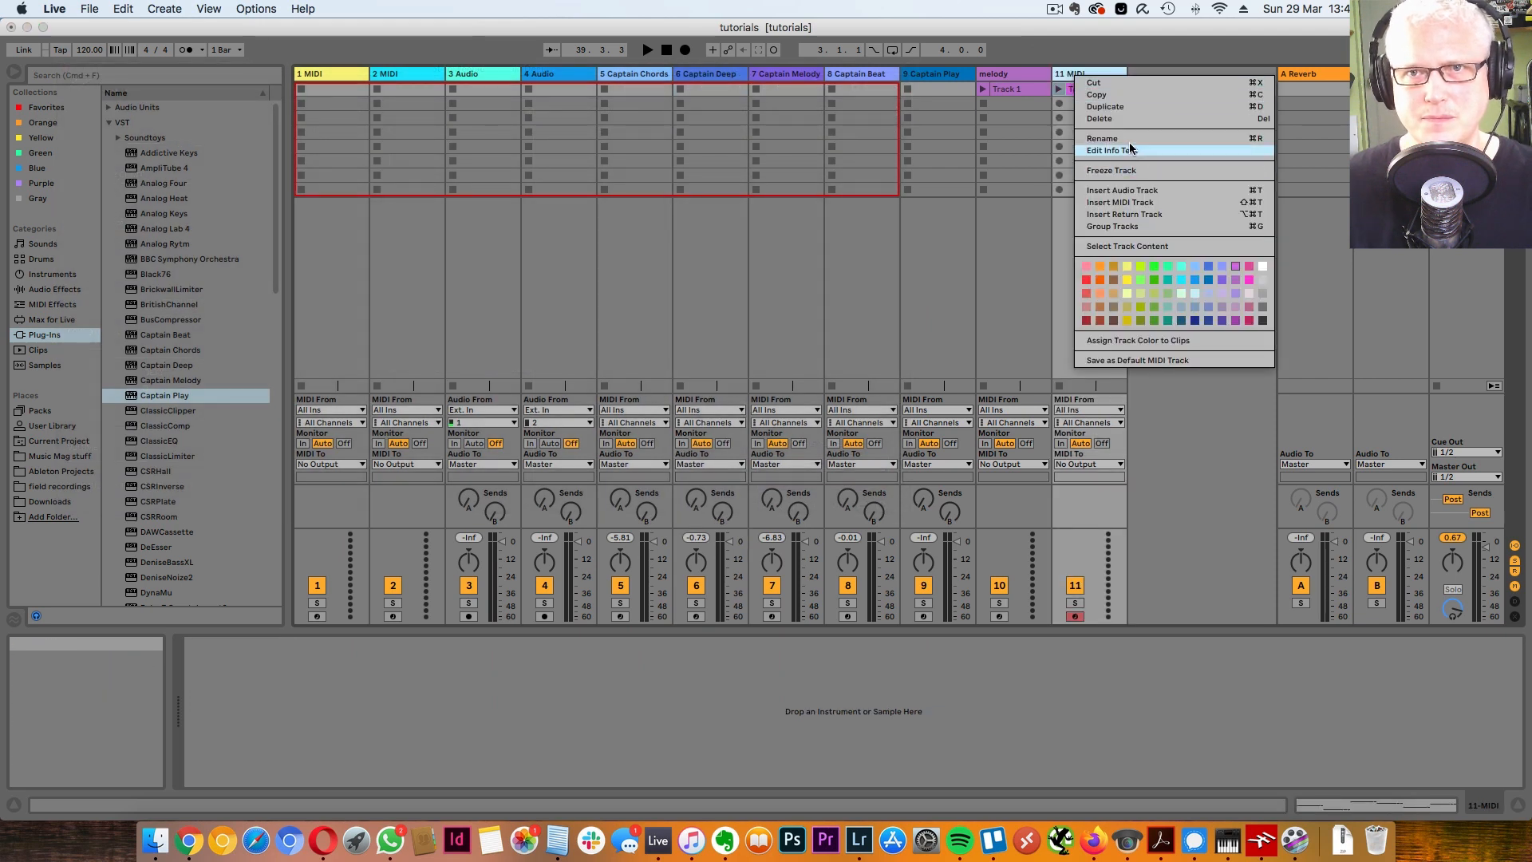
left_click(1129, 142)
type("bass")
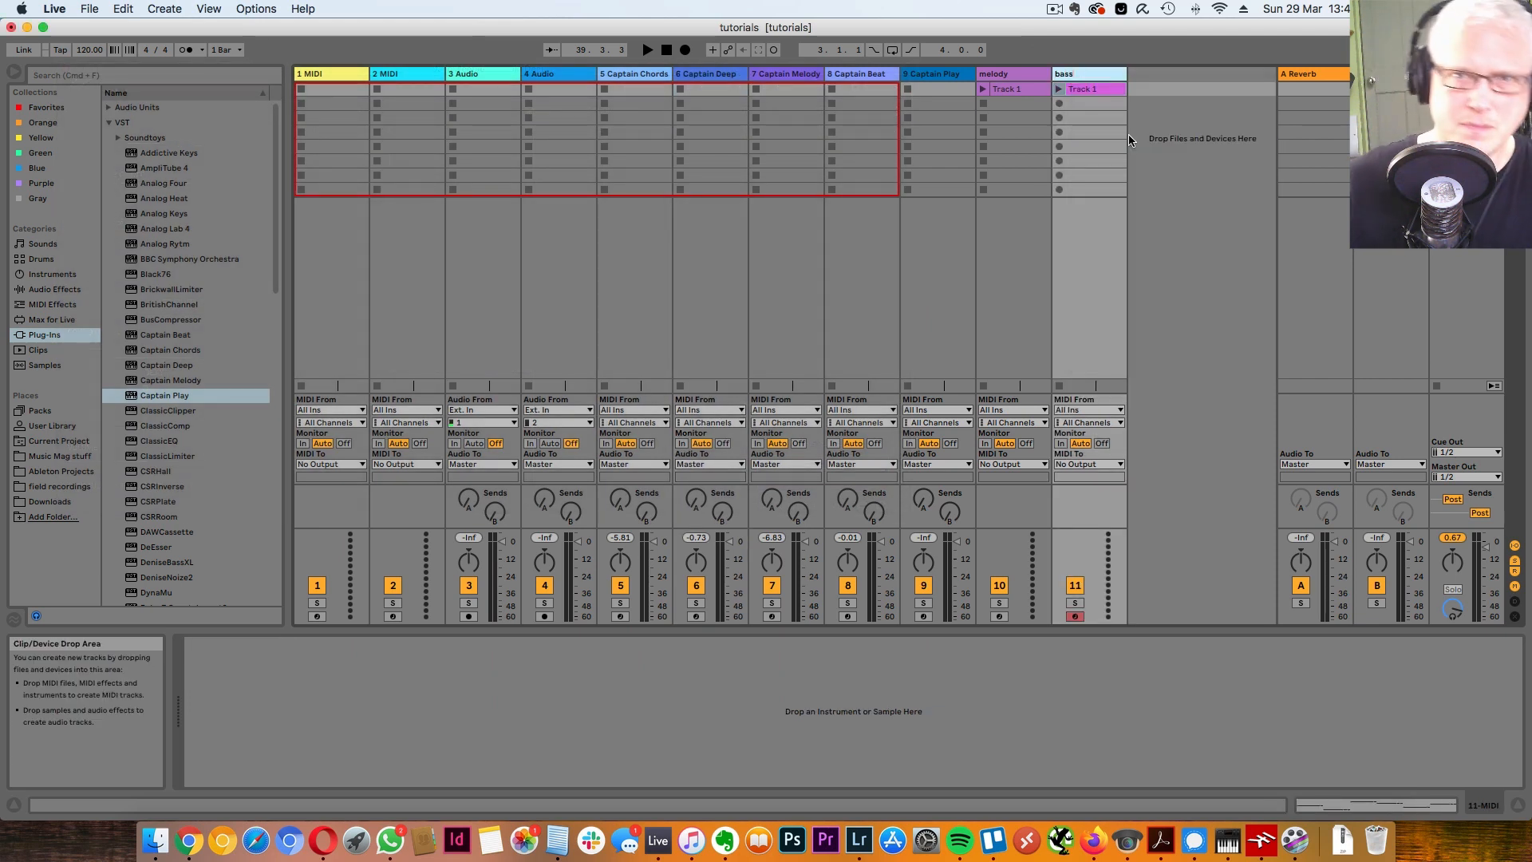
key("Return")
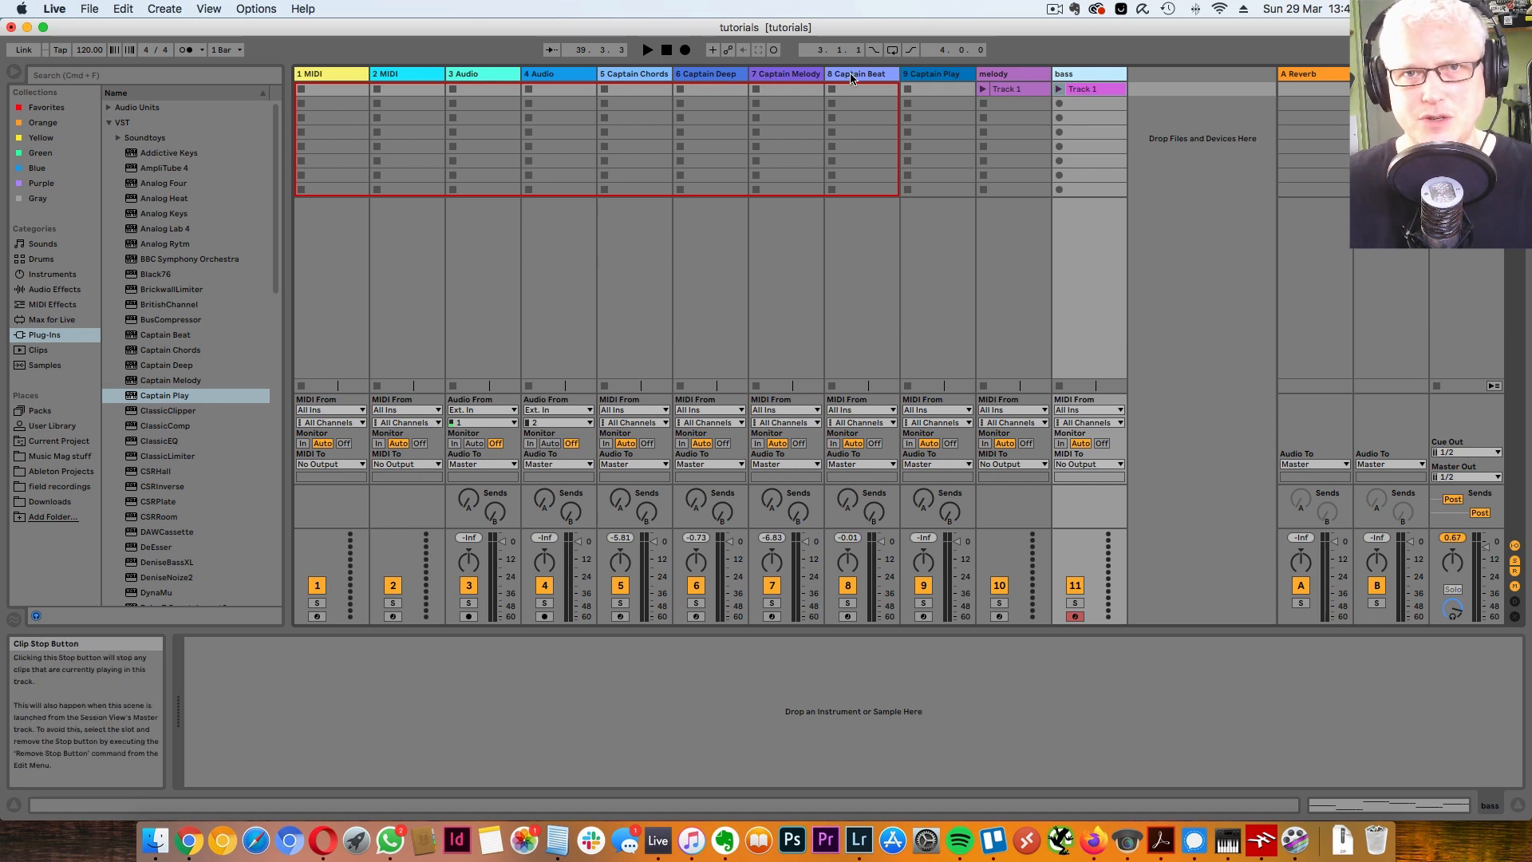
Step: Export the Captain Melody verse clip to the first slot of a new MIDI track and name the track "Melody"
left_click(795, 77)
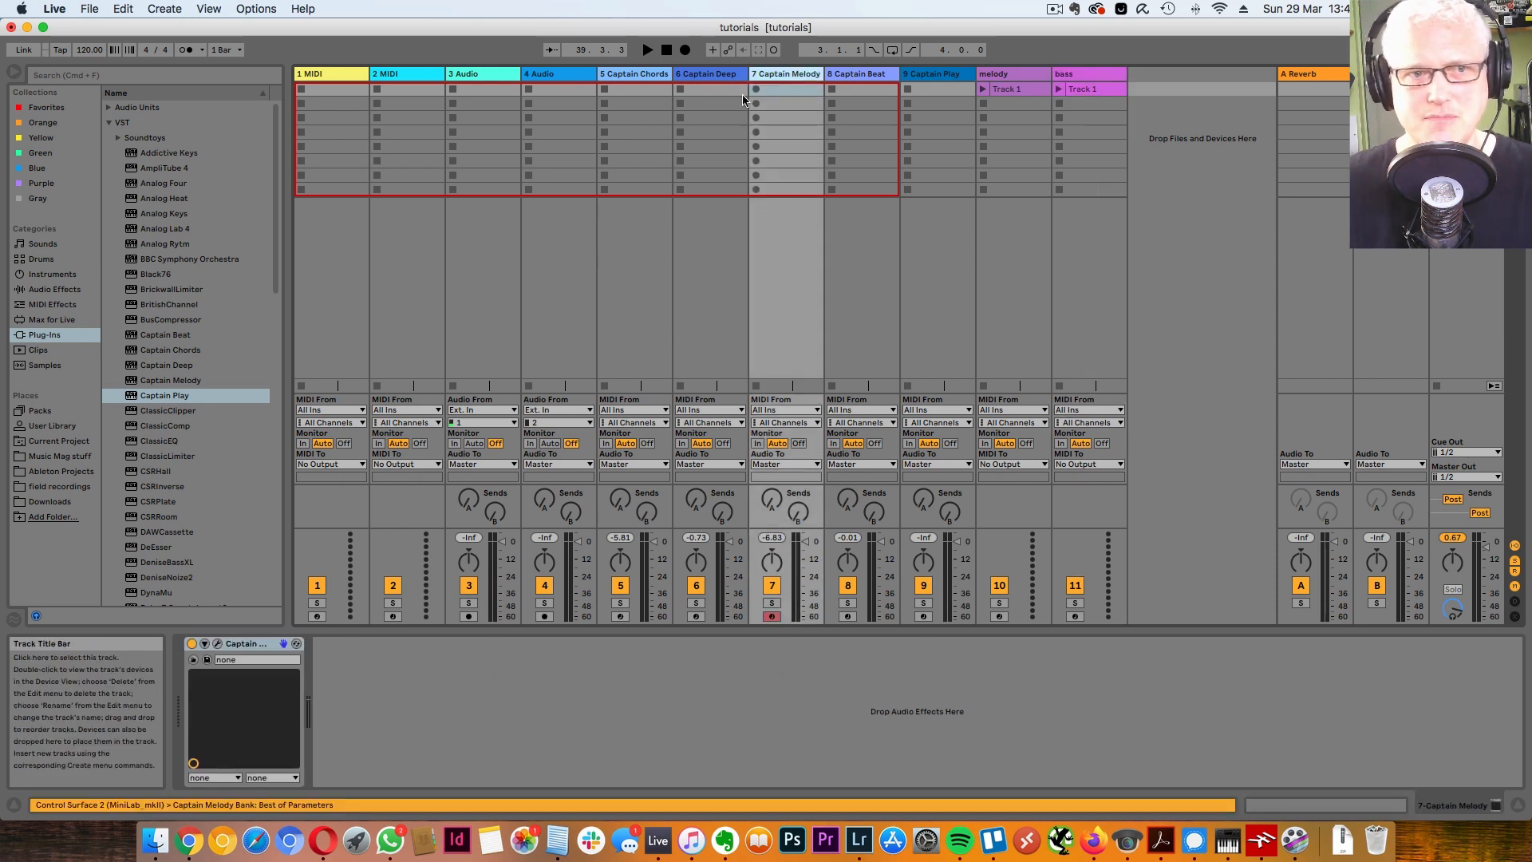
left_click(218, 645)
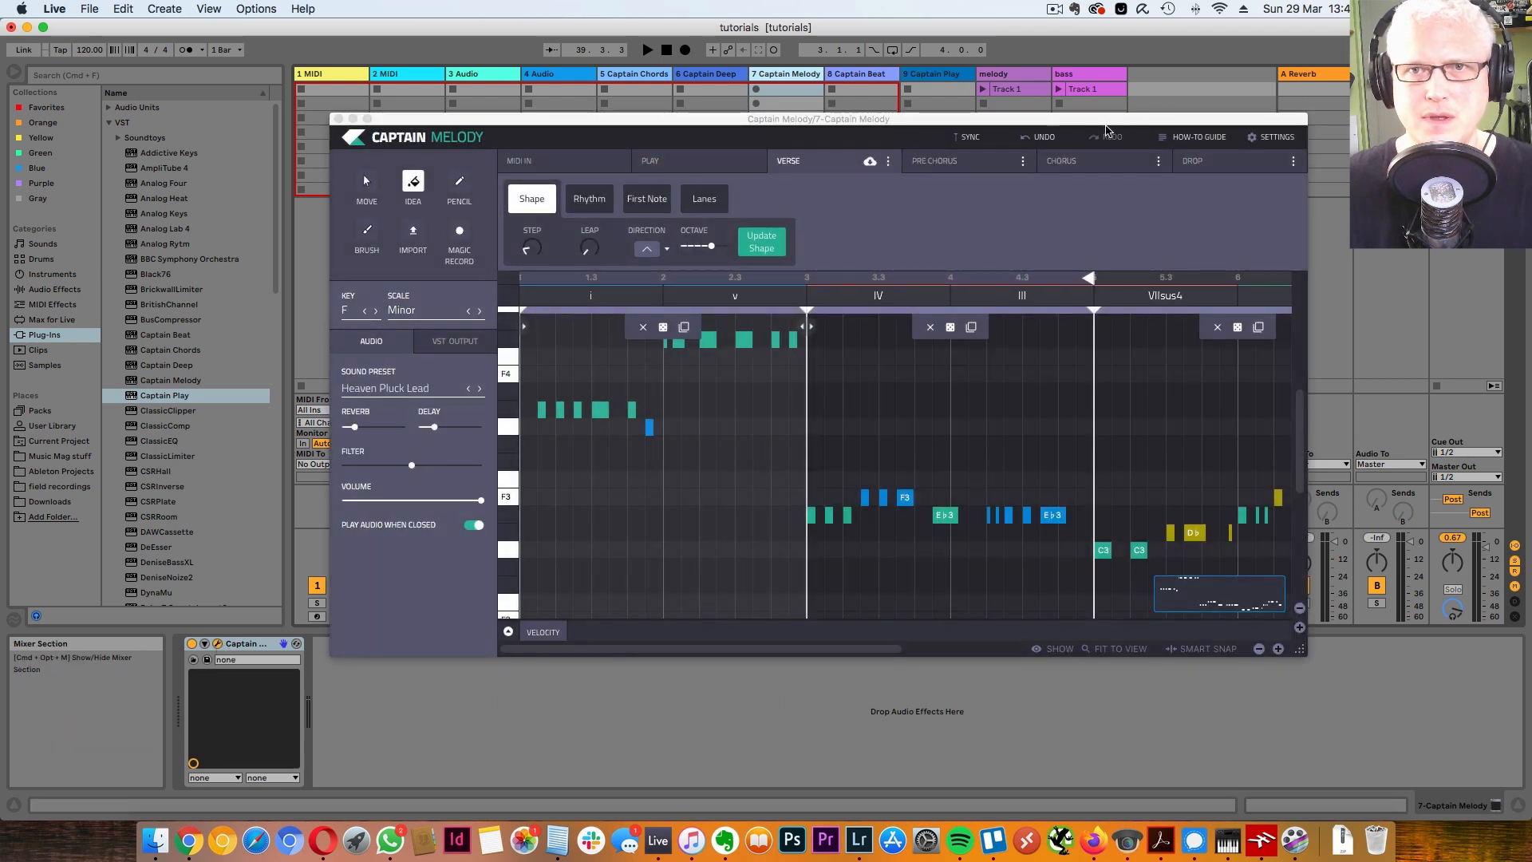
left_click_drag(1142, 216, 868, 311)
left_click_drag(974, 684, 1214, 88)
right_click(1159, 74)
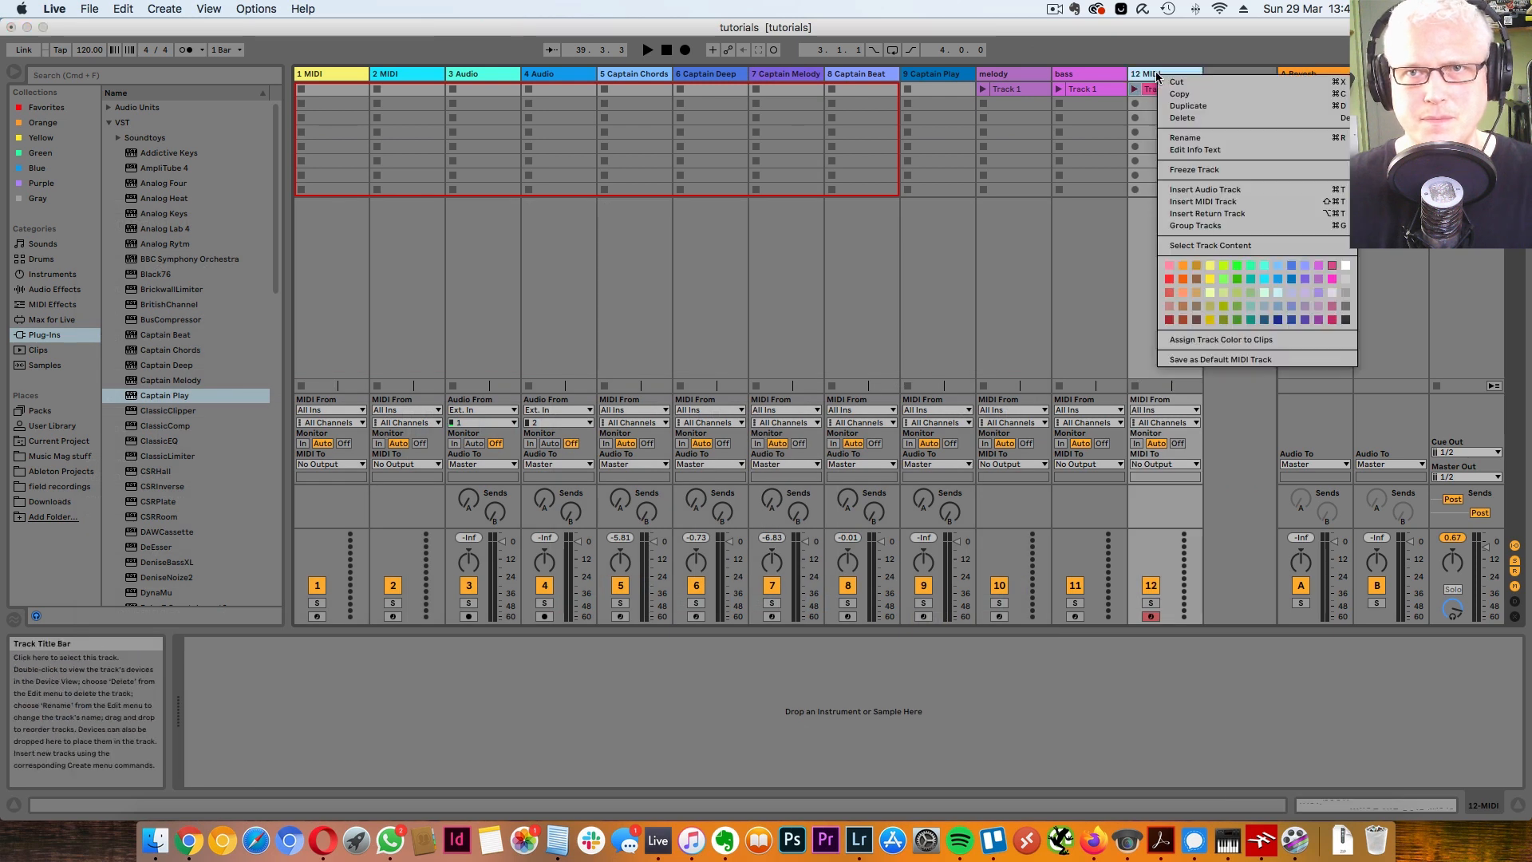
left_click(1205, 137)
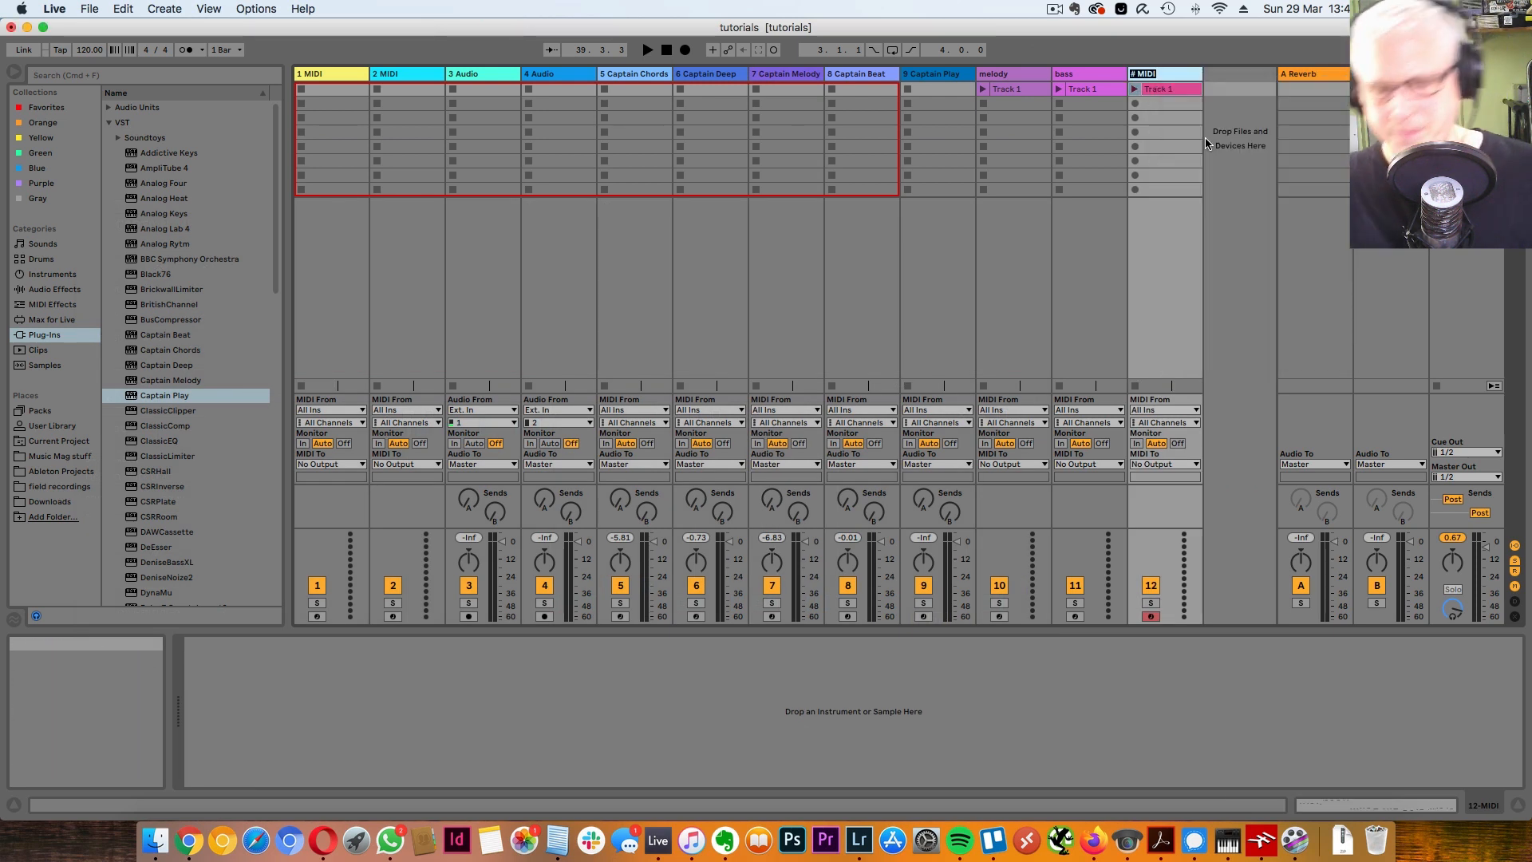
type("Melody")
key("Return")
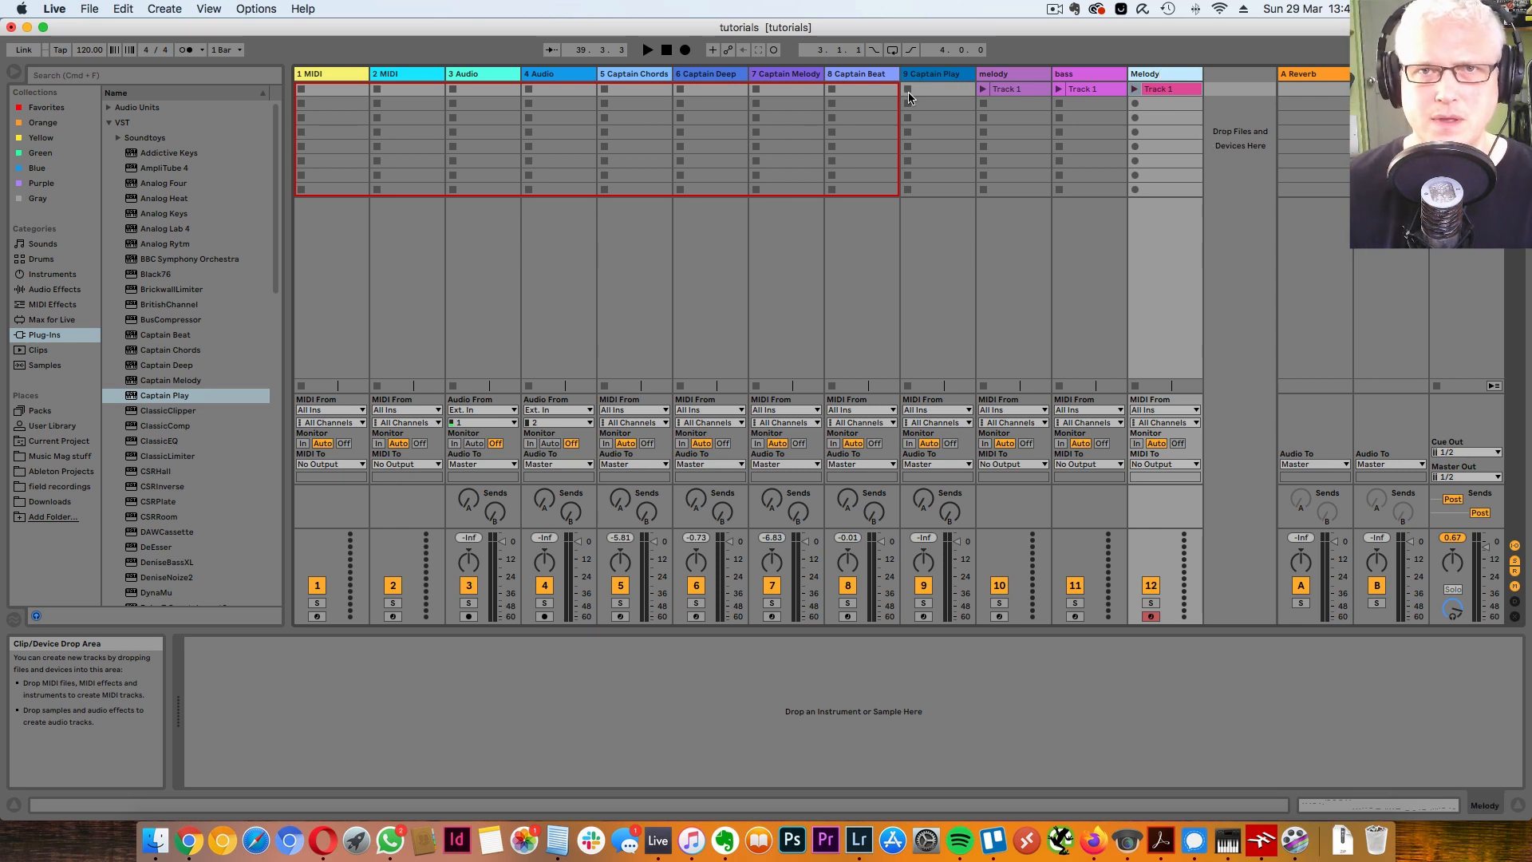
left_click(860, 76)
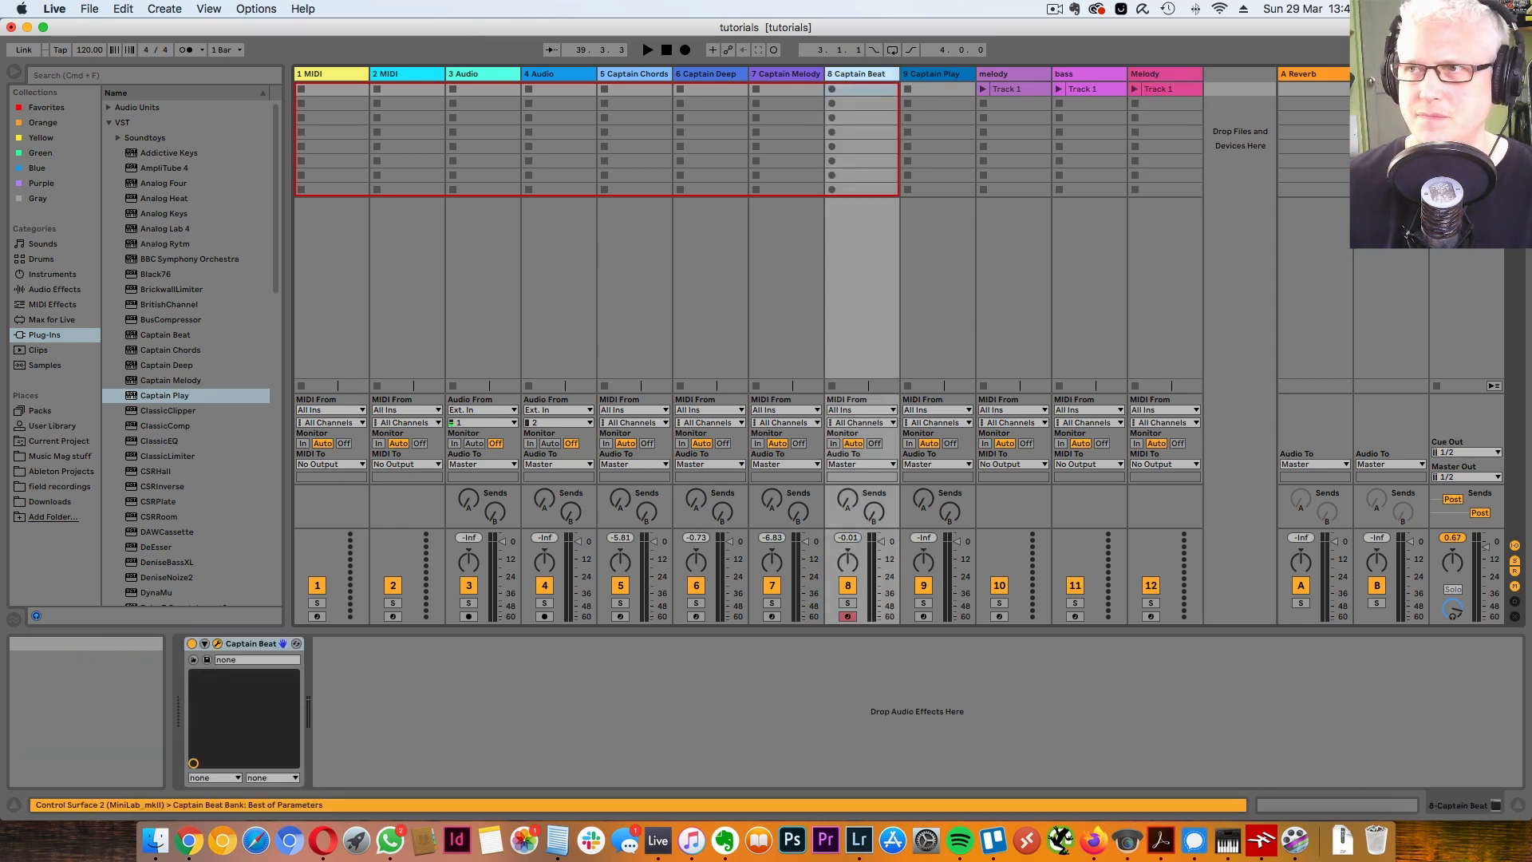
left_click_drag(616, 260, 459, 280)
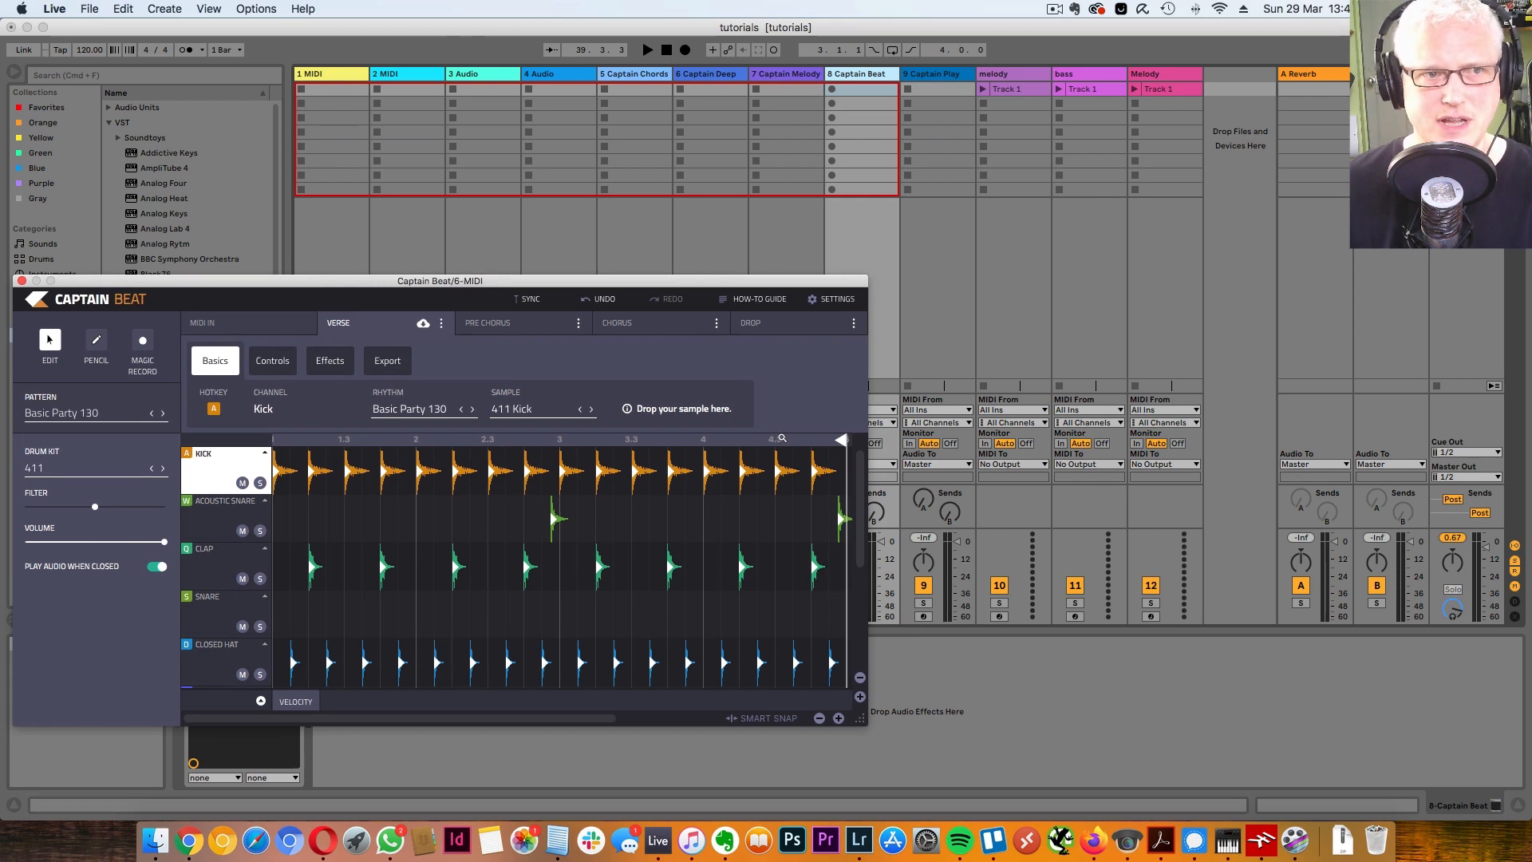
left_click_drag(753, 283, 807, 262)
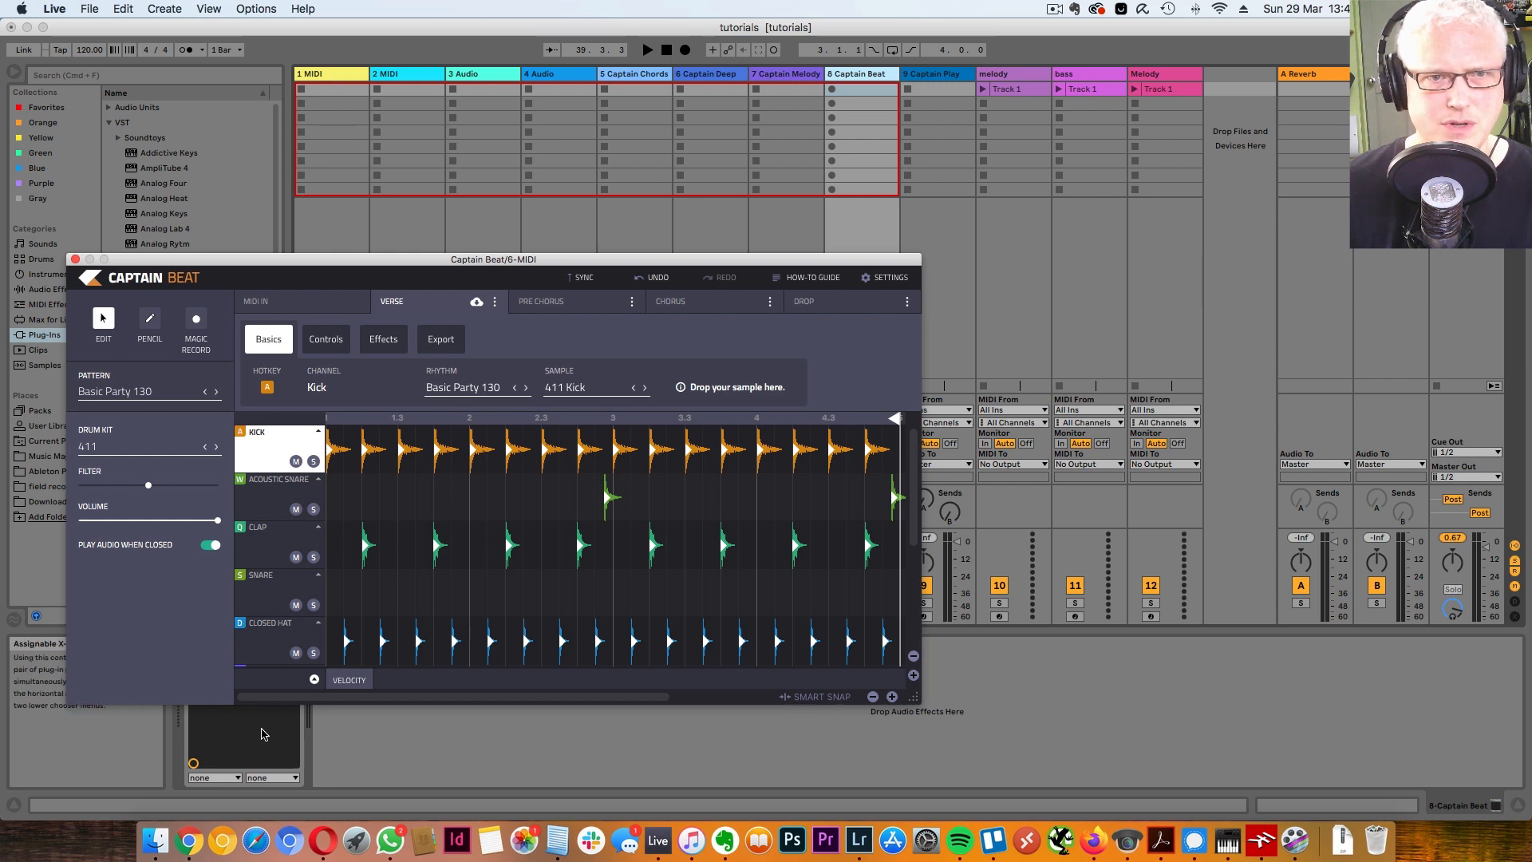
left_click(712, 75)
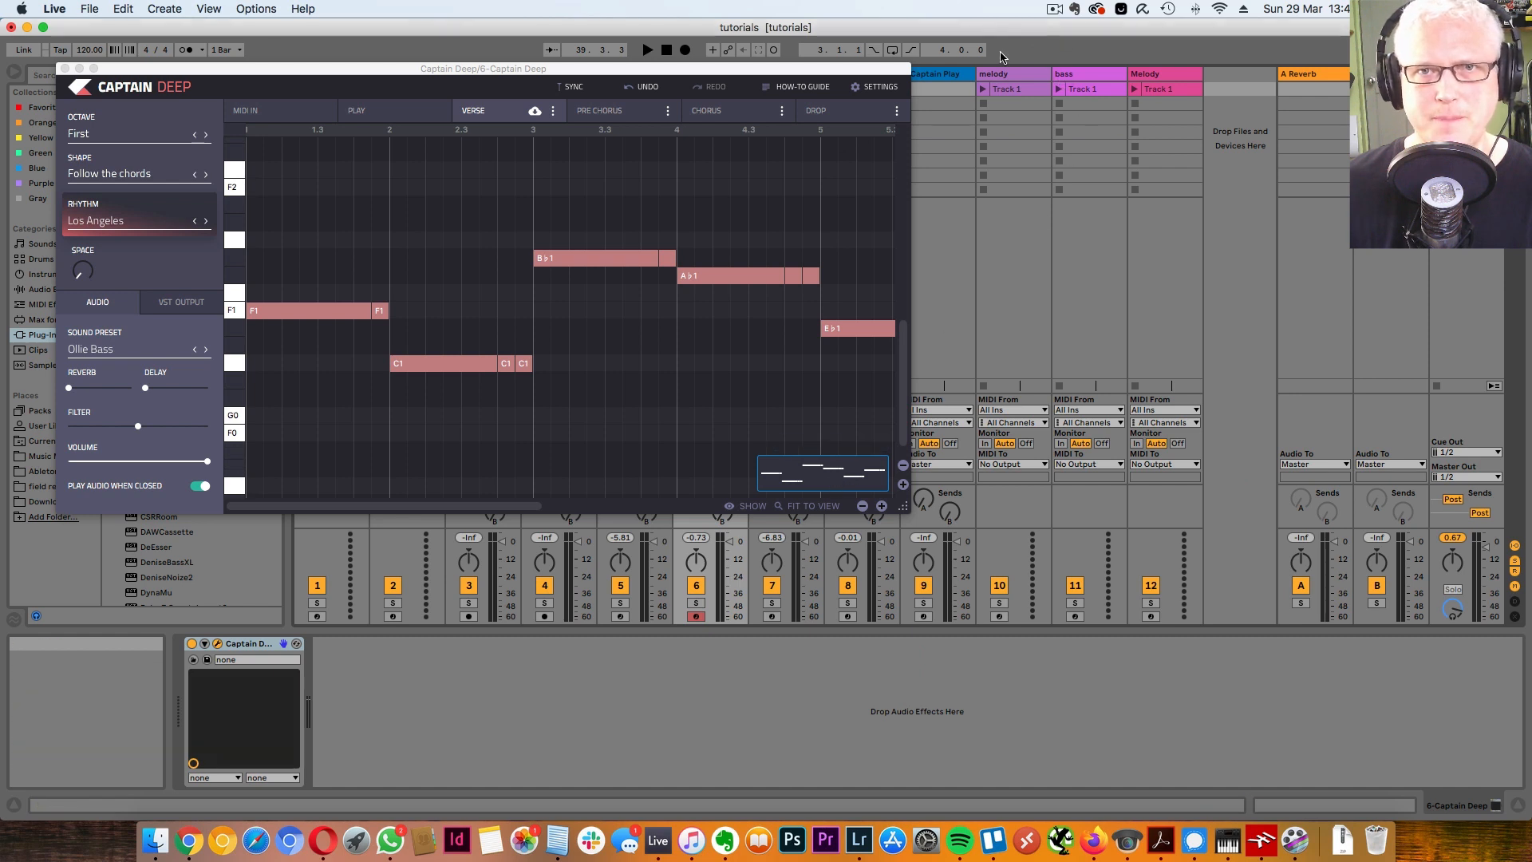
left_click_drag(865, 69, 1025, 180)
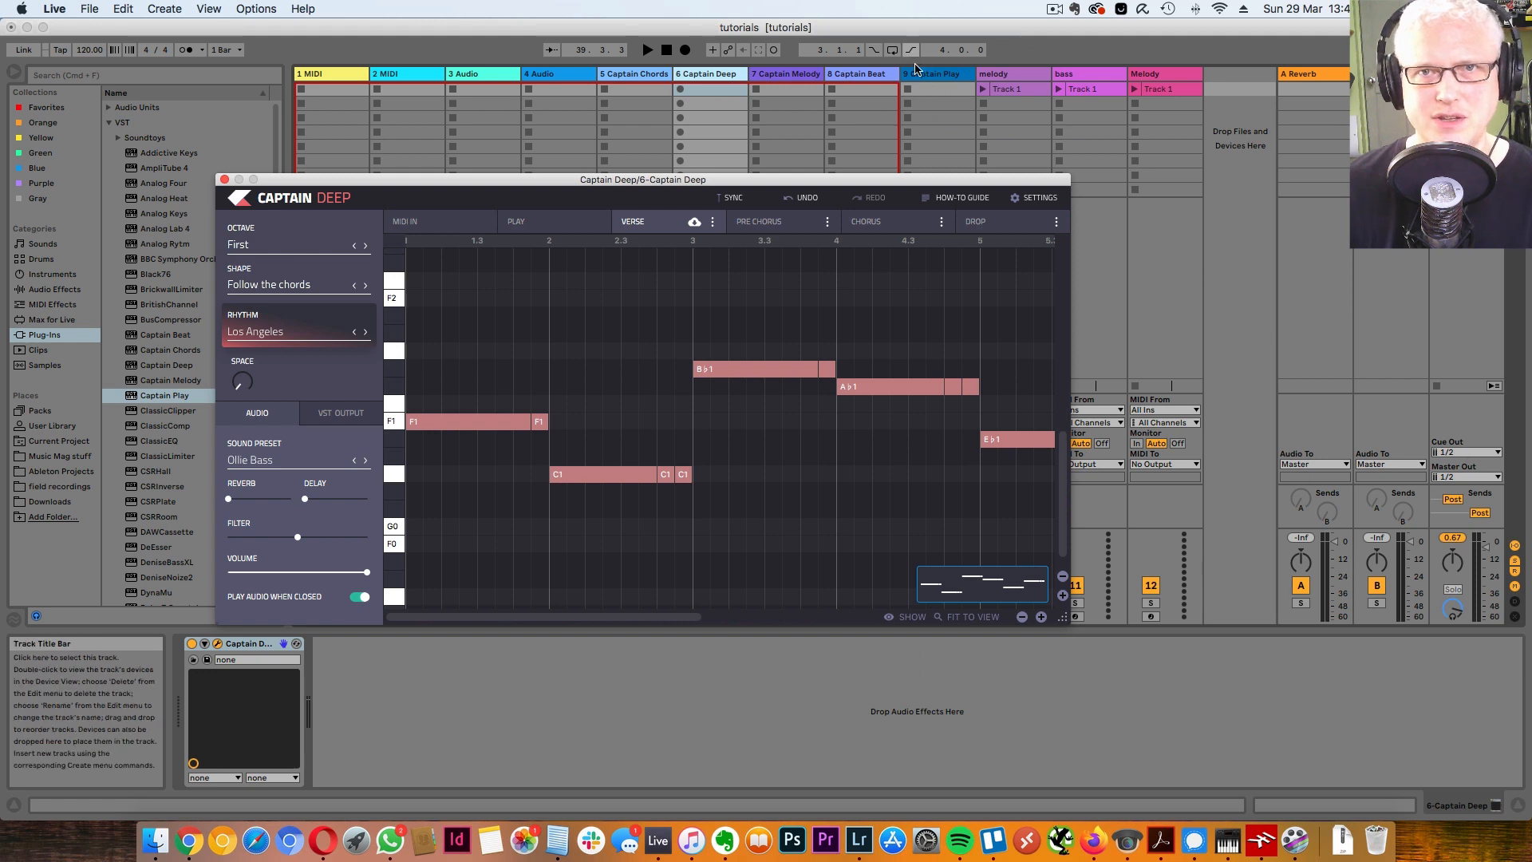
left_click(942, 93)
Step: Export the full Captain Beat verse pattern as MIDI to the first slot of a new MIDI track and name the track "beats"
left_click(859, 76)
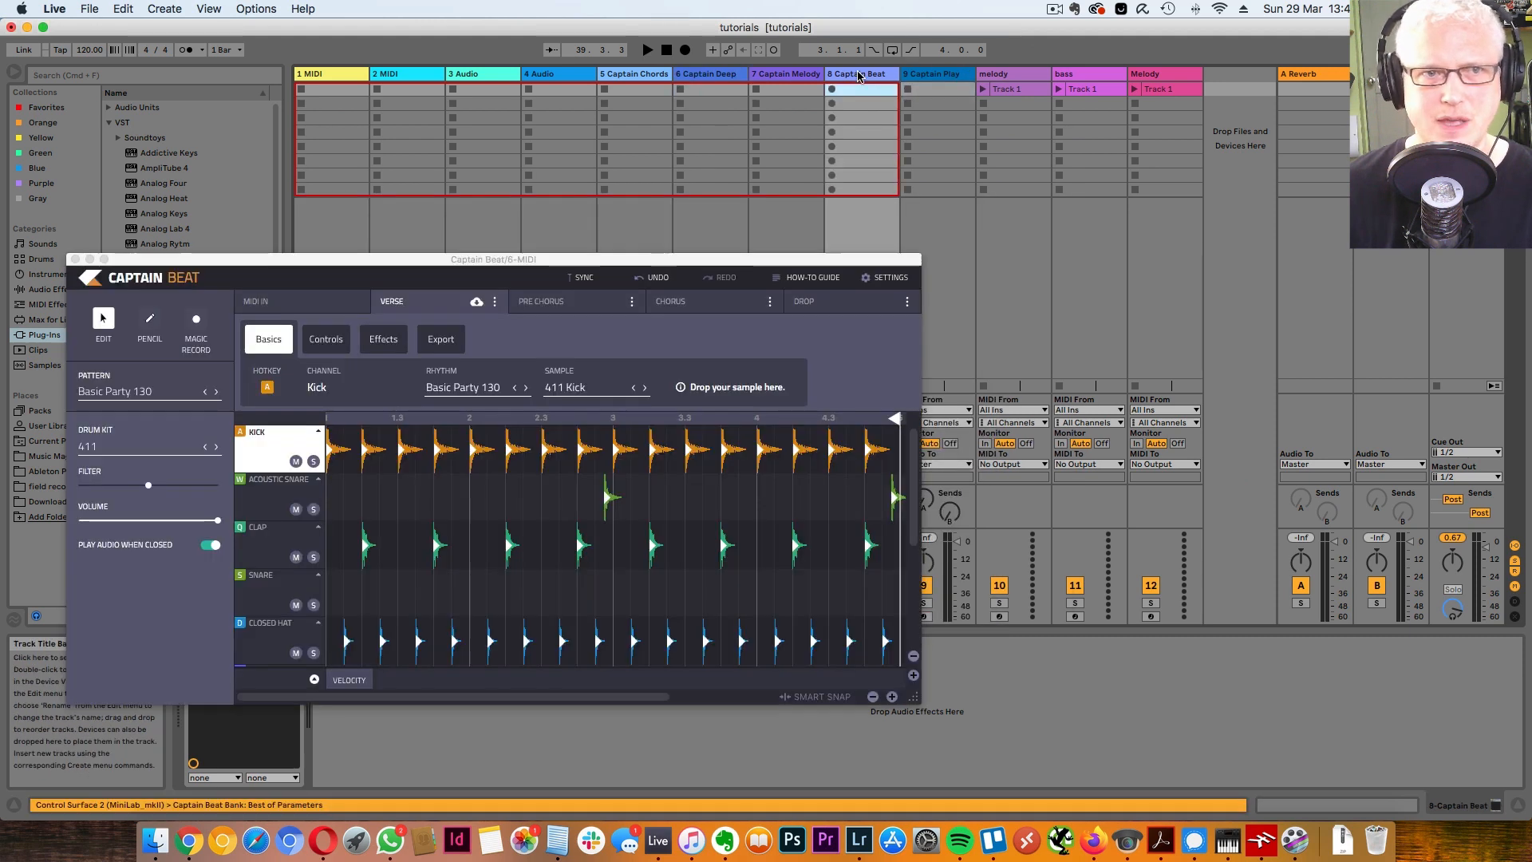
left_click(442, 343)
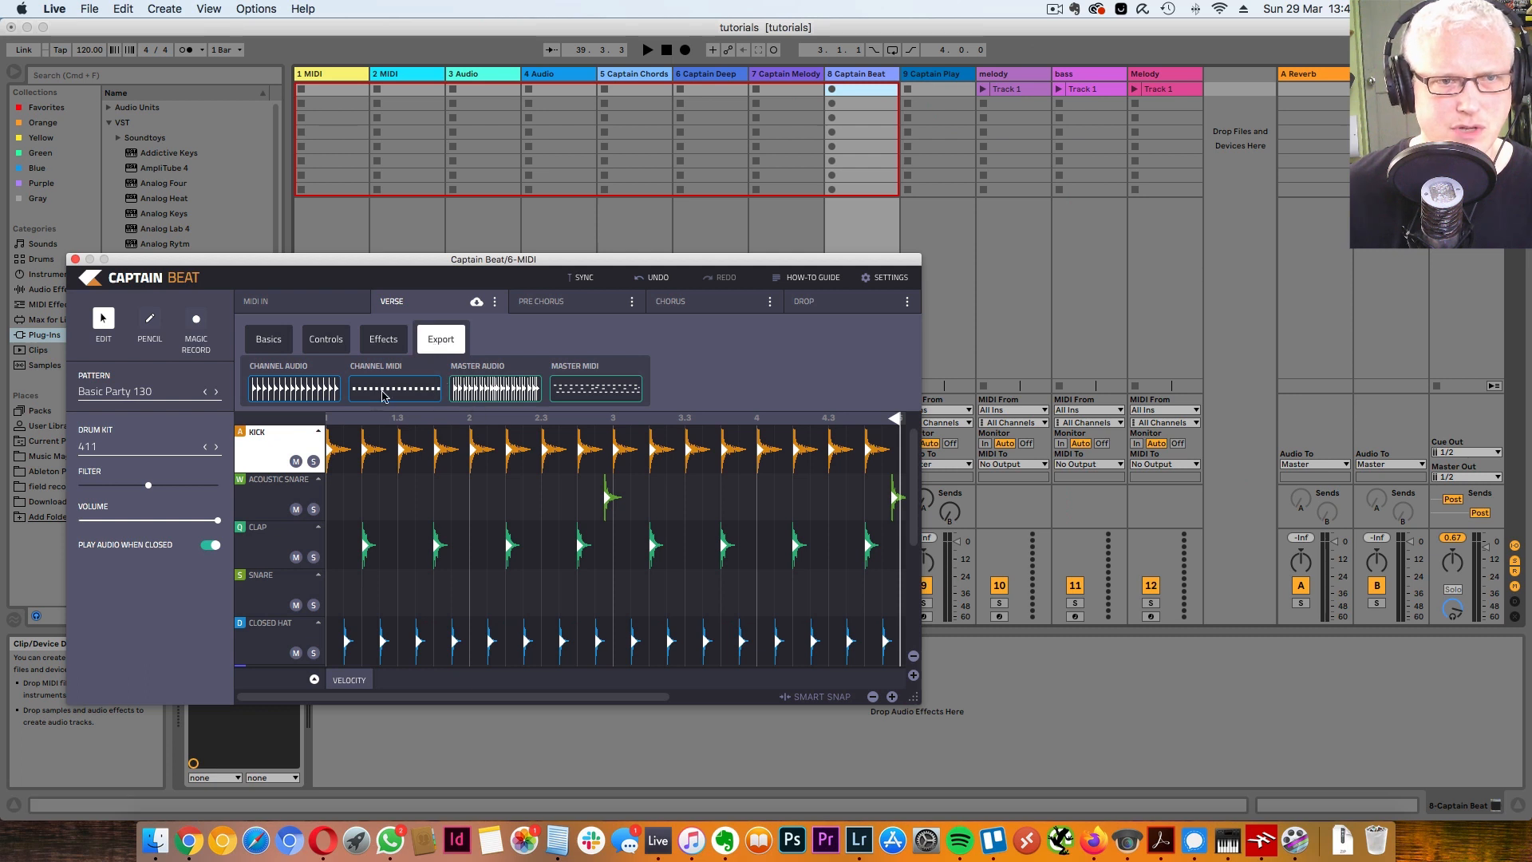
left_click_drag(501, 391, 1240, 86)
right_click(1230, 76)
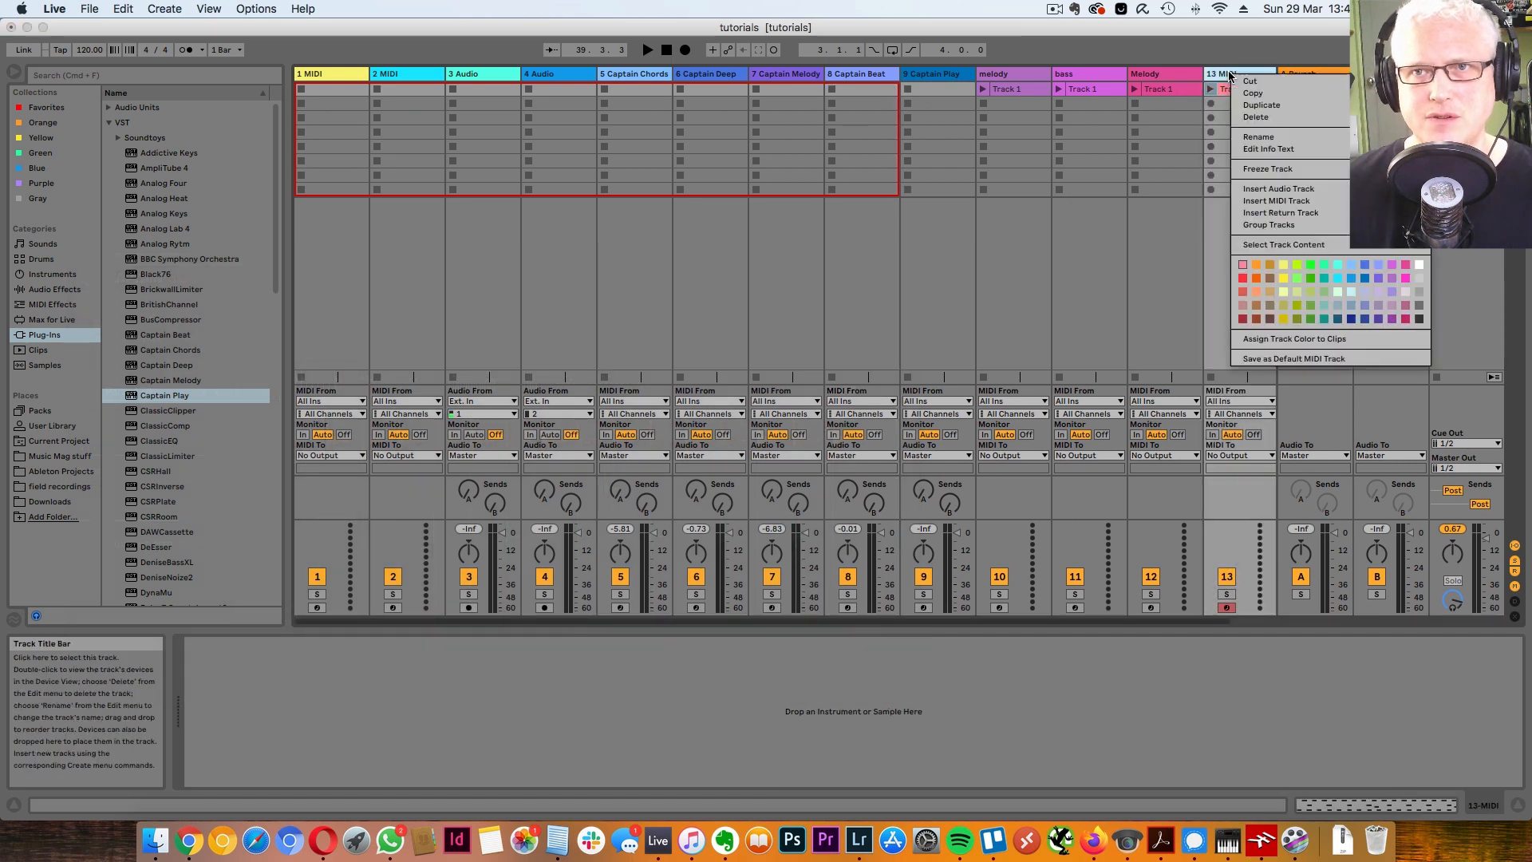
left_click(1278, 142)
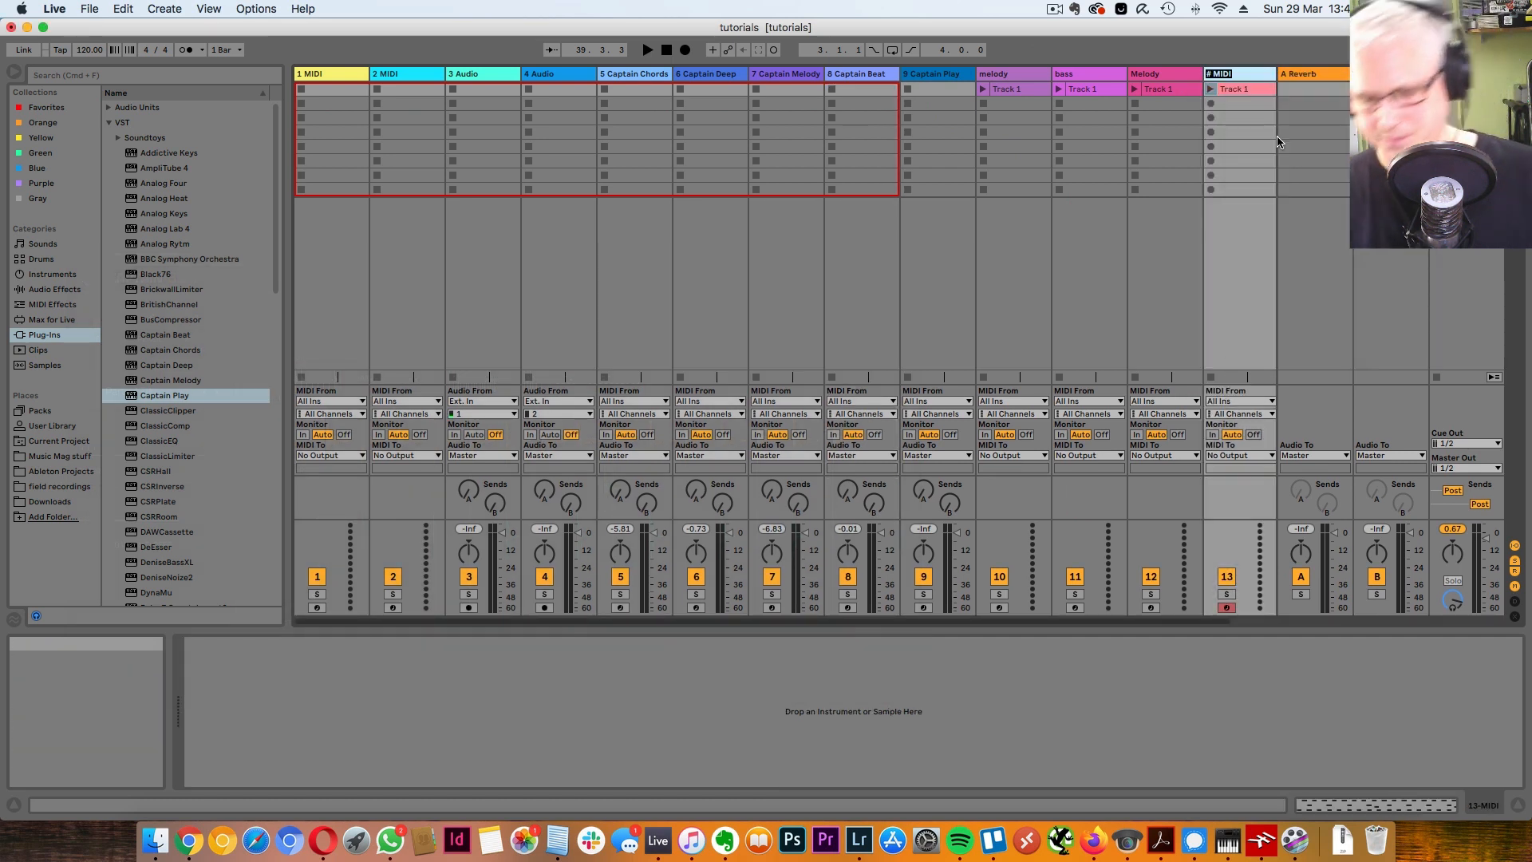
type("beats")
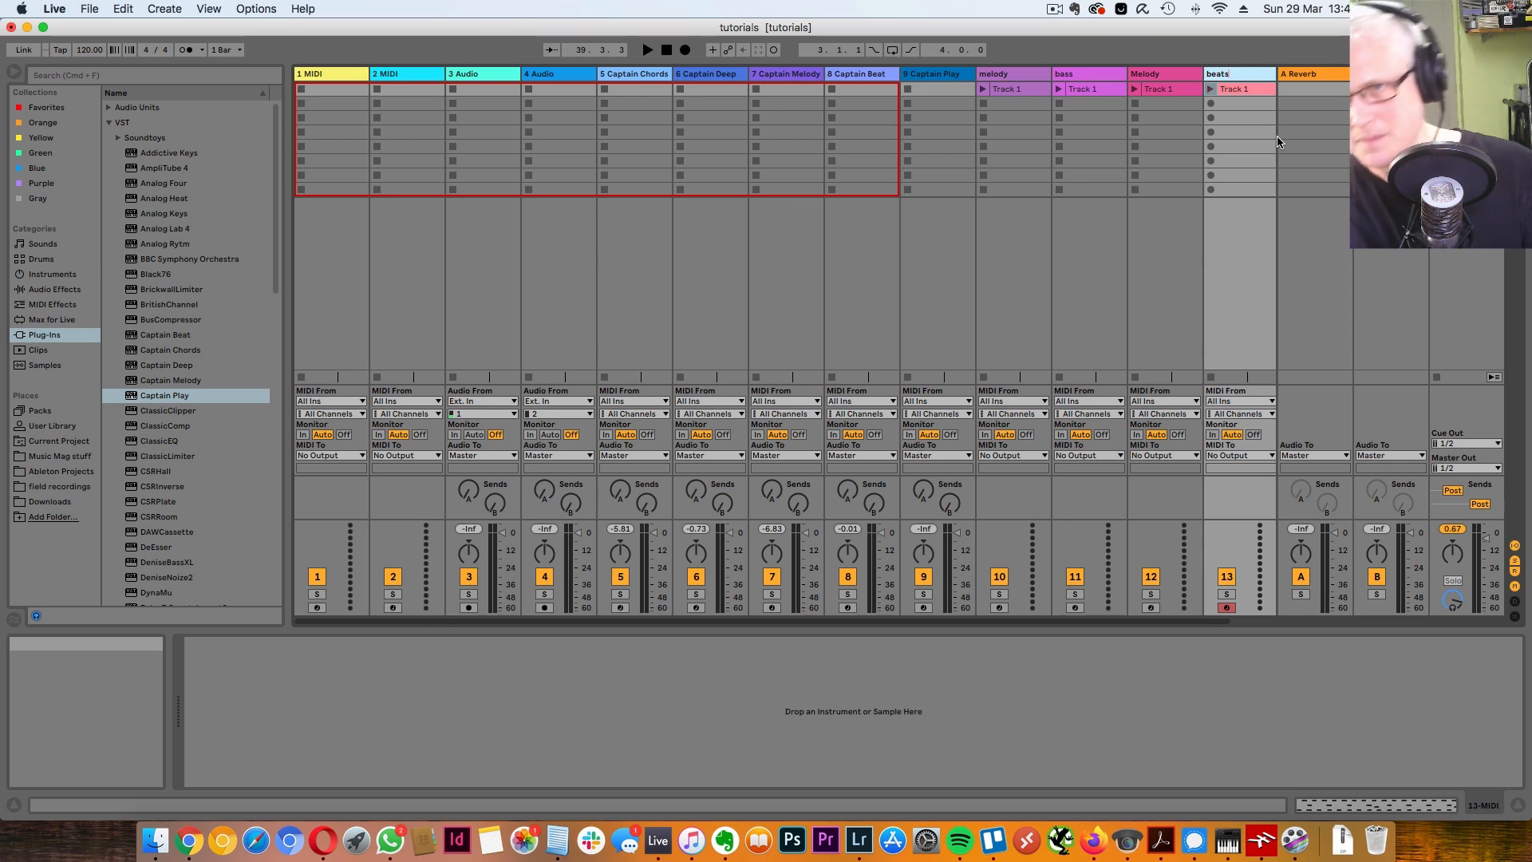
key("Return")
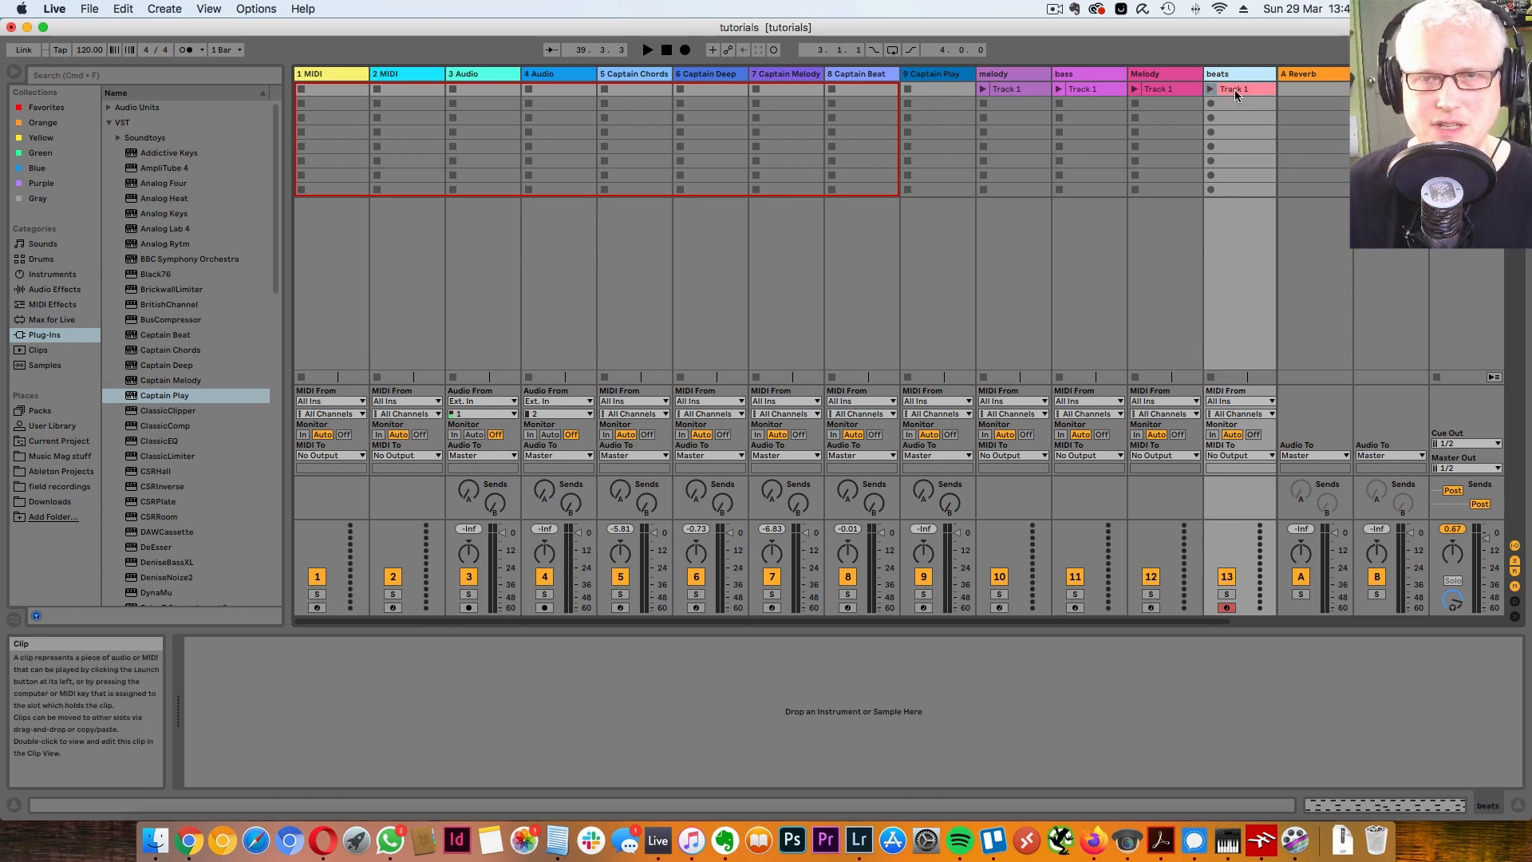
Step: Delete the four unused tracks 1 MIDI, 2 MIDI, 3 Audio and 4 Audio, and close the Captain Chords window
scroll(912, 120, "right", 3)
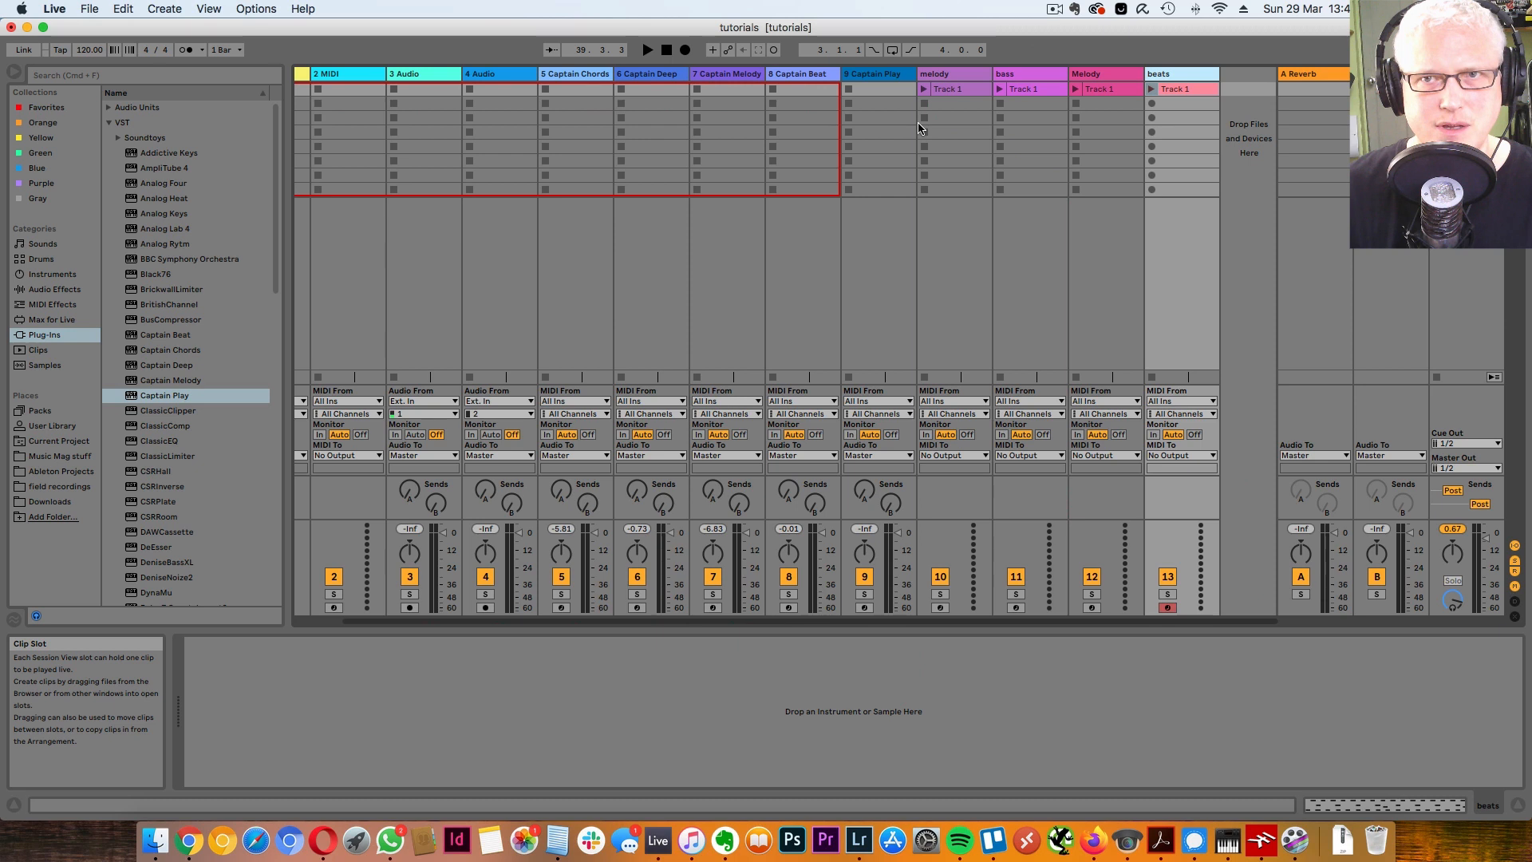
scroll(918, 120, "left", 3)
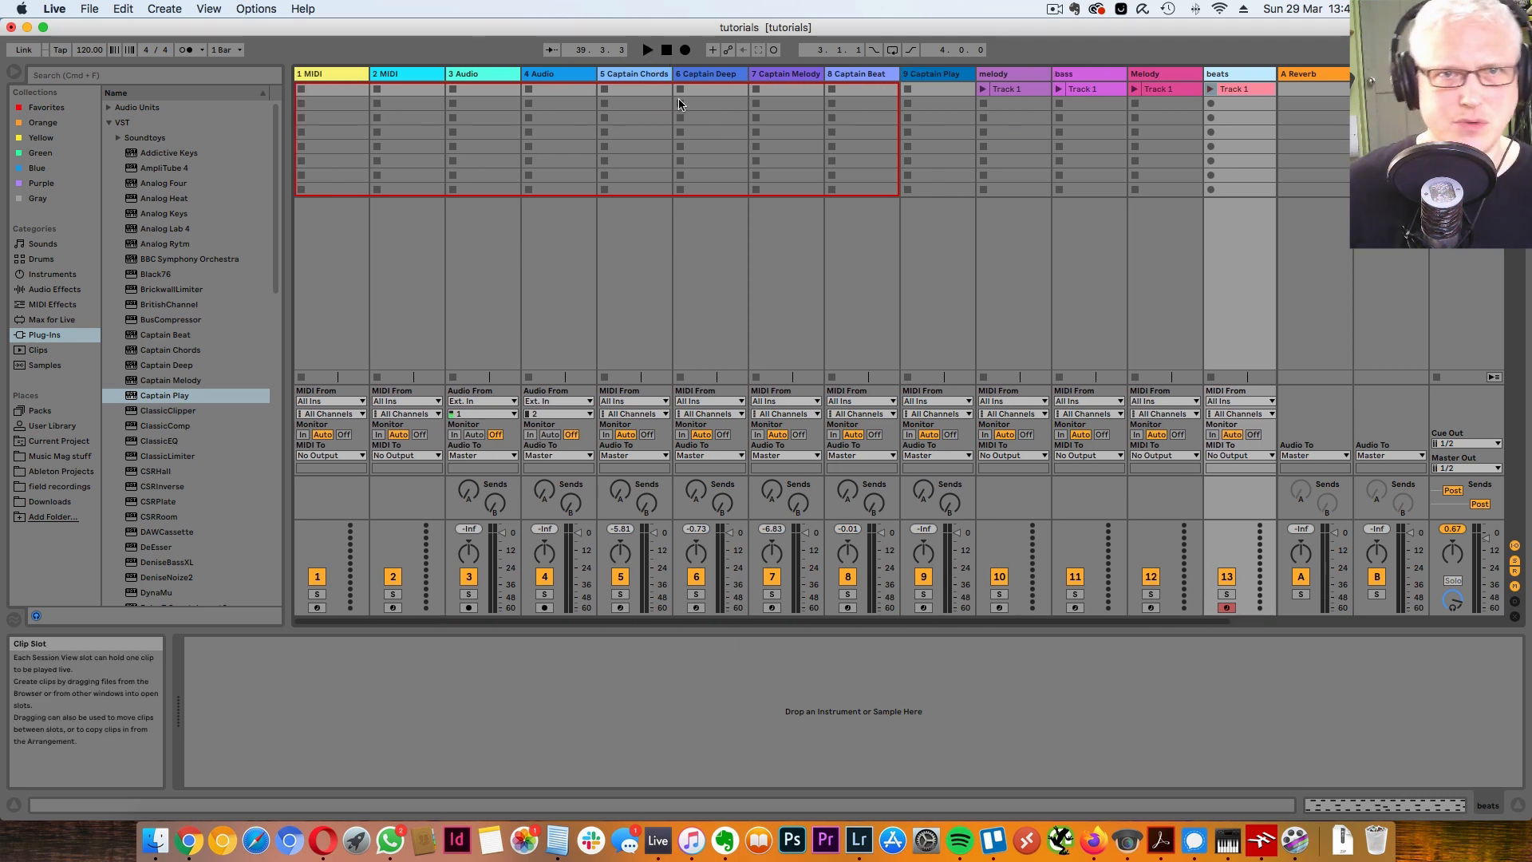
left_click(589, 89)
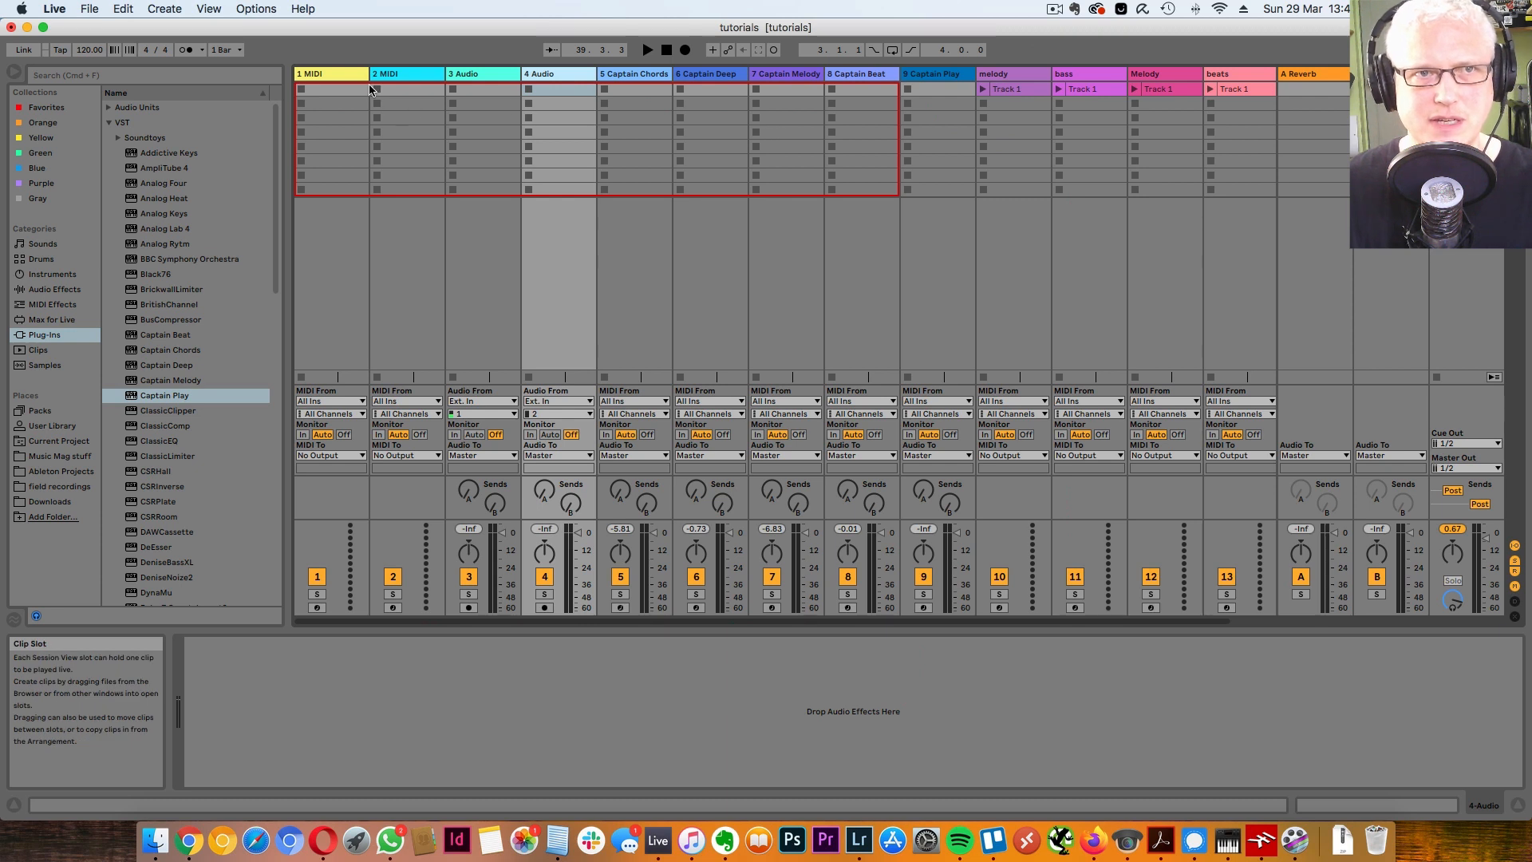
left_click(339, 80, "shift")
right_click(547, 74)
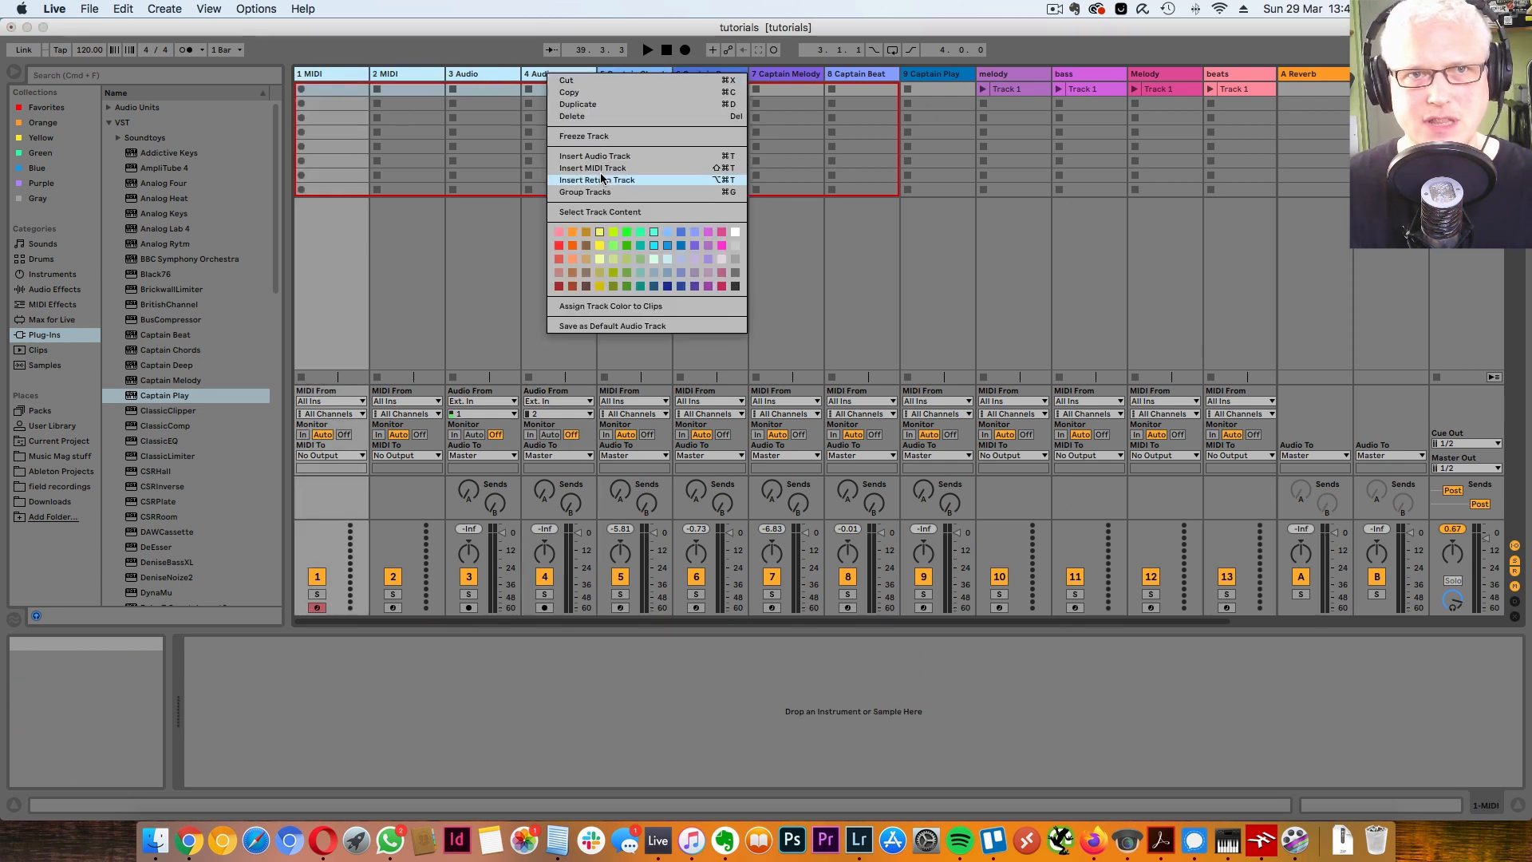
left_click(612, 117)
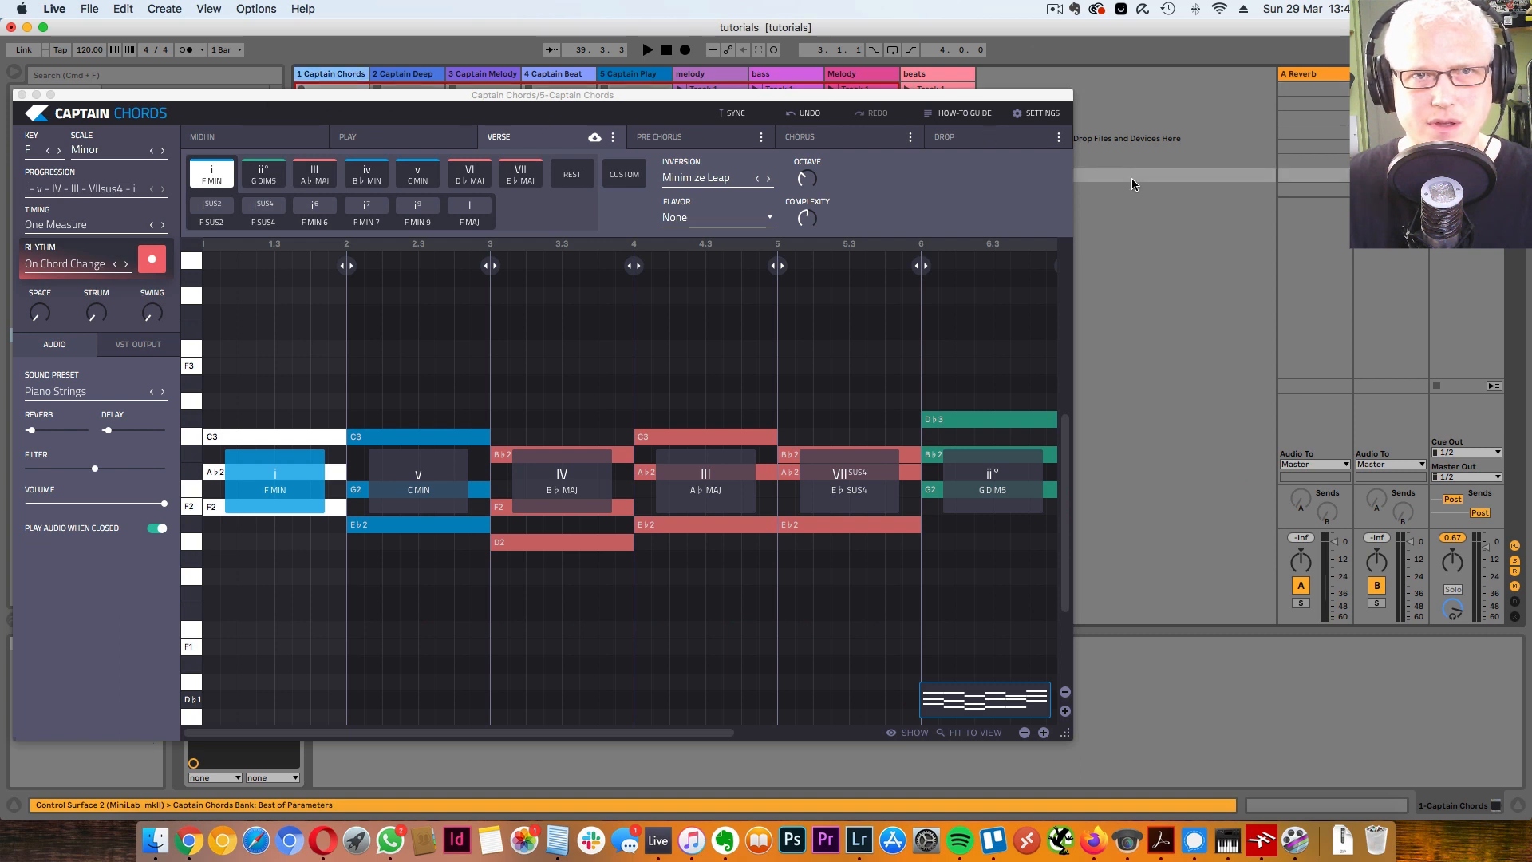
left_click(21, 94)
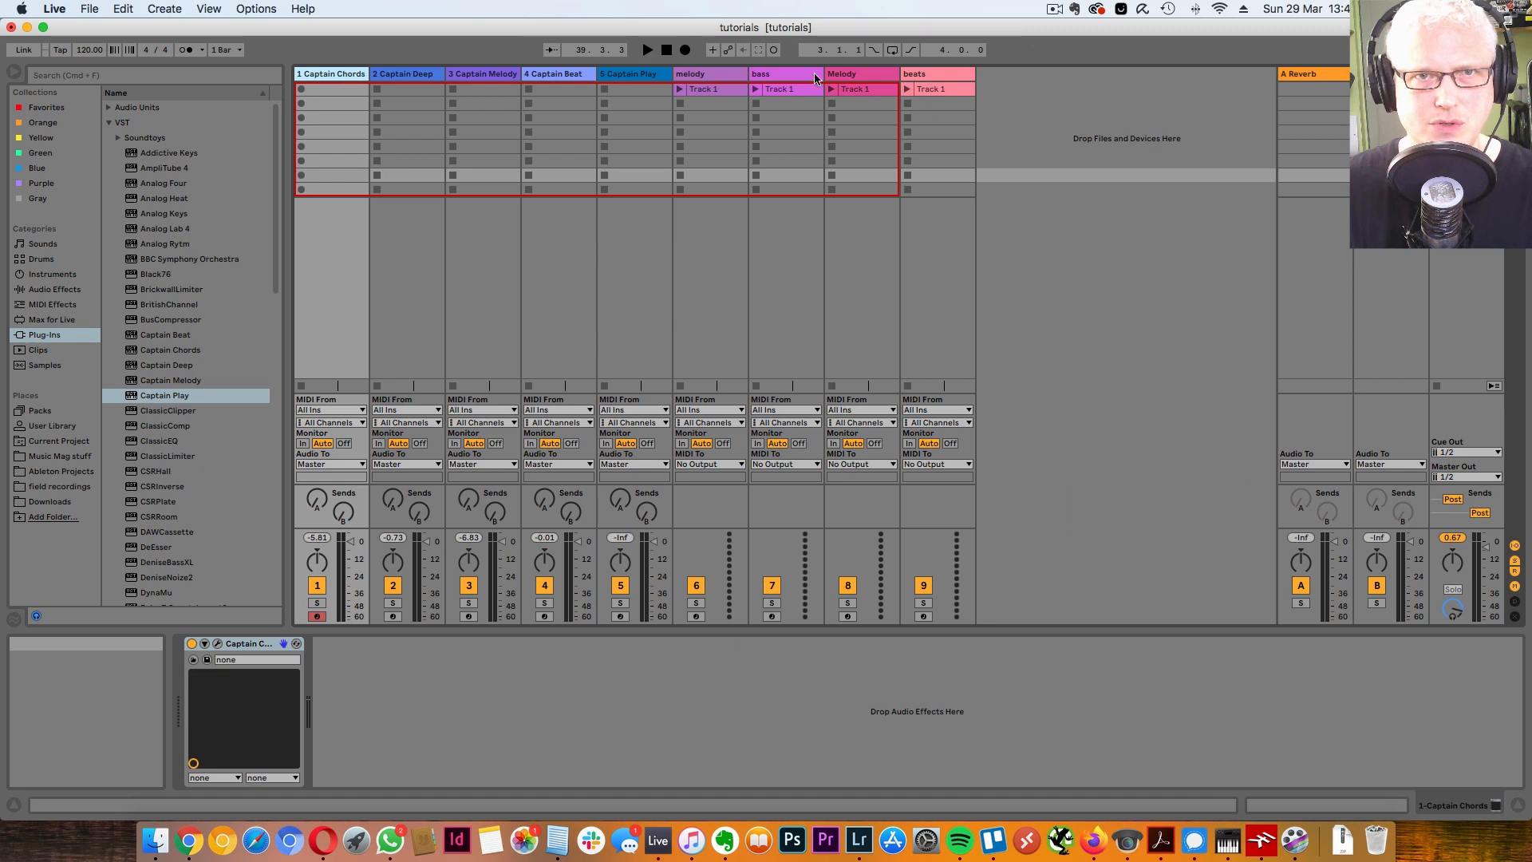
Step: Play the set briefly, then mute the Captain Chords, Captain Deep, Captain Melody, Captain Beat and Captain Play tracks
left_click(647, 50)
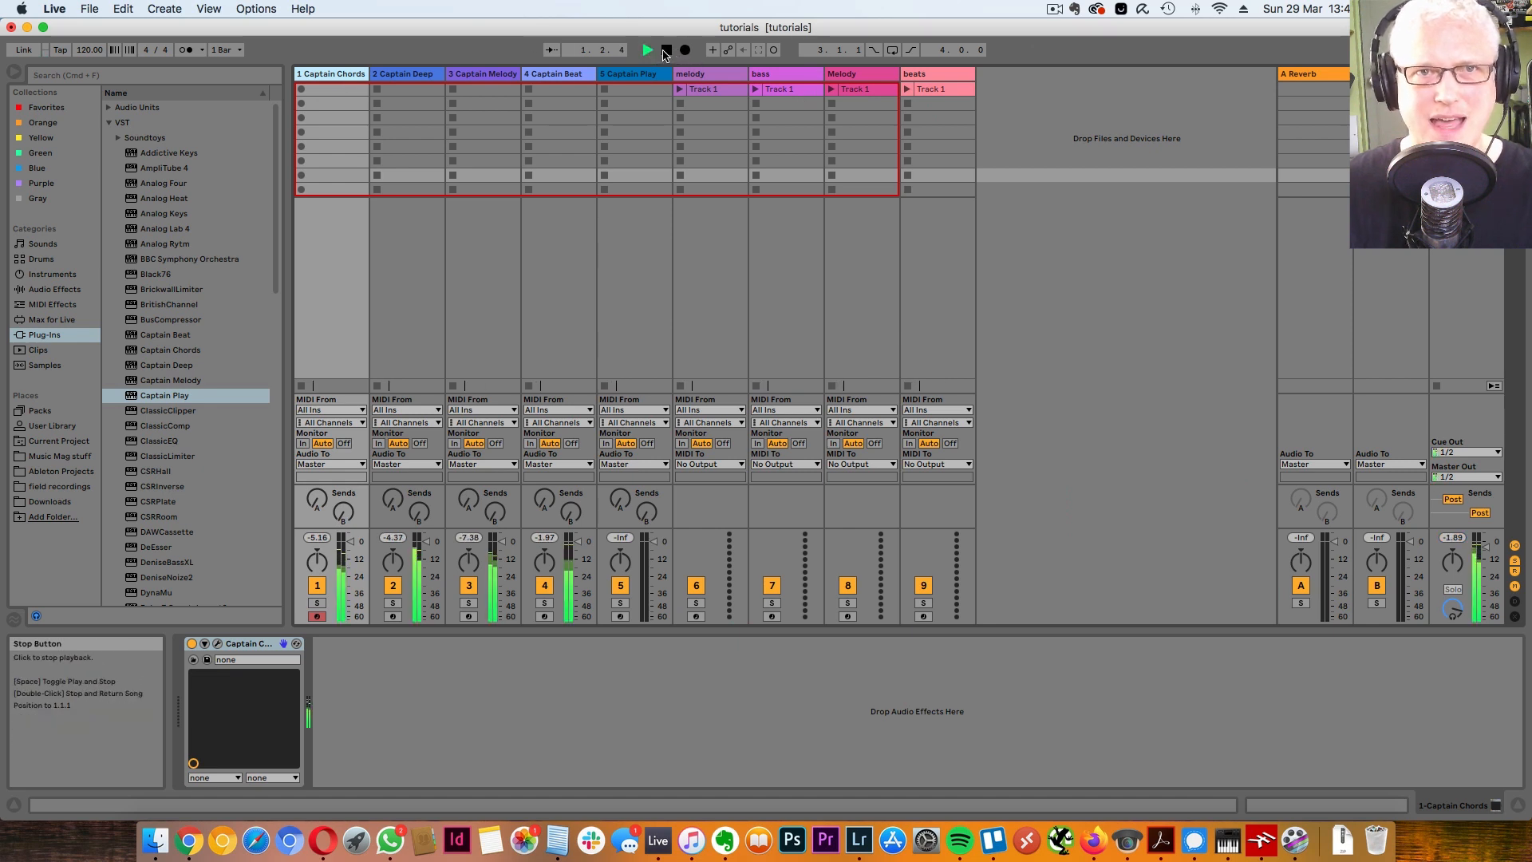
left_click(317, 585)
left_click(393, 585)
left_click(470, 585)
left_click(544, 586)
left_click(621, 588)
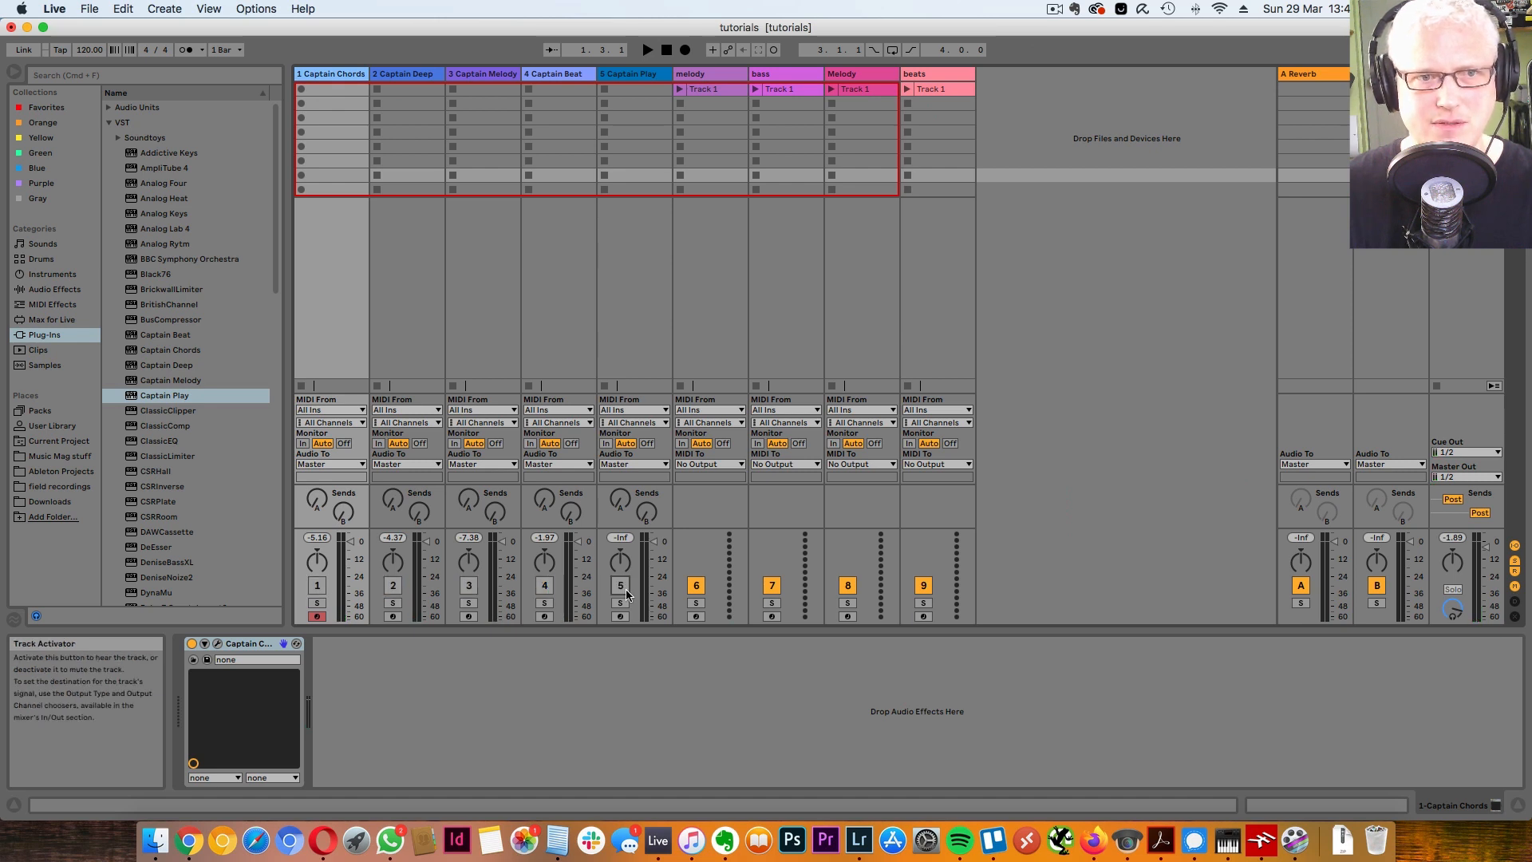
Step: Examine the notes of the exported chords, bass, melody and beats clips, temporarily enlarging the note editor for the beats clip
left_click(723, 91)
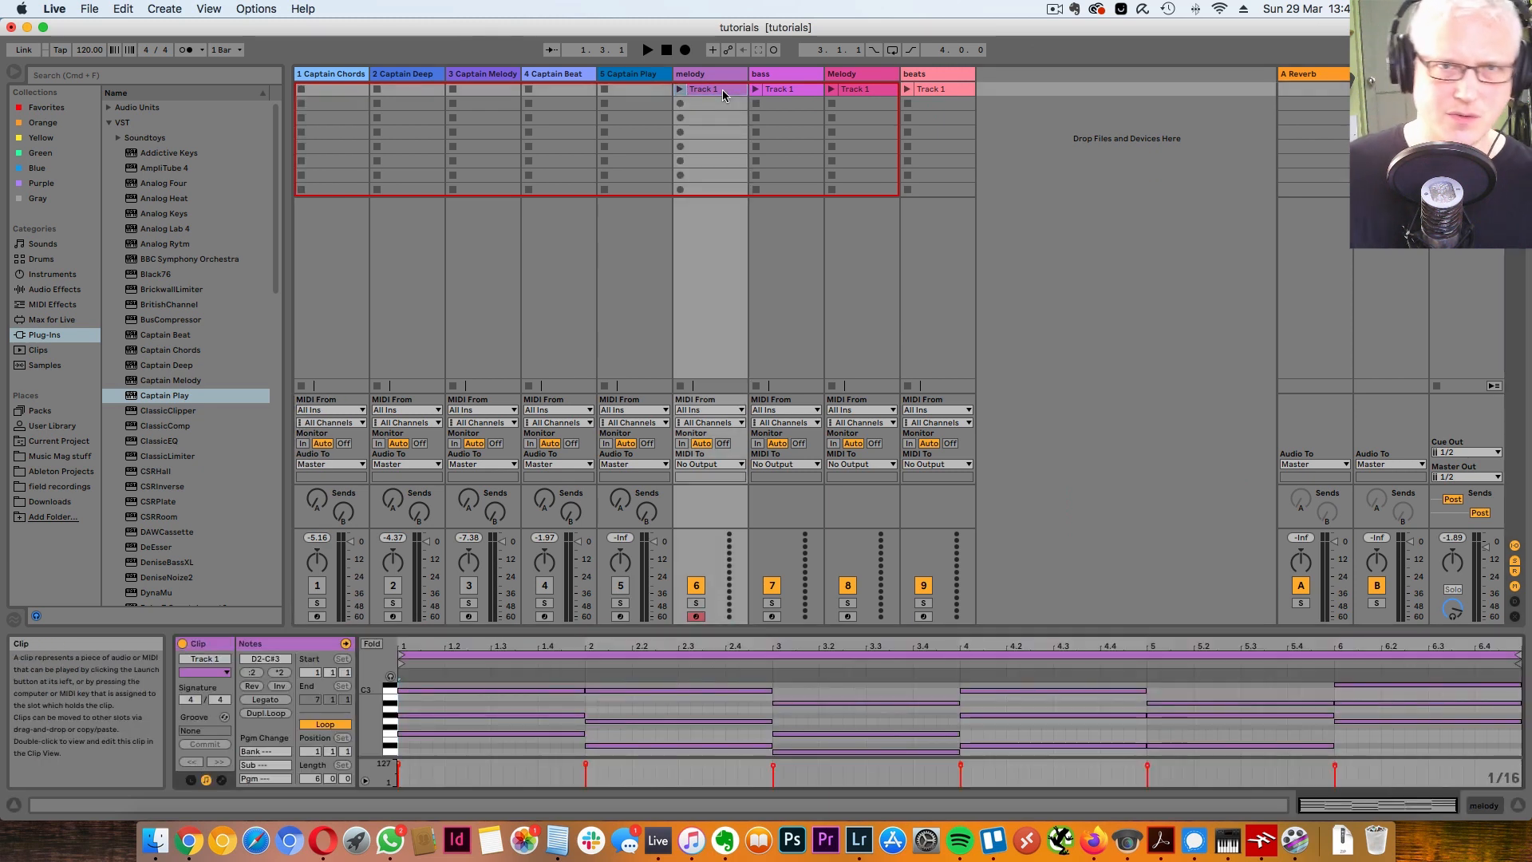
left_click(787, 92)
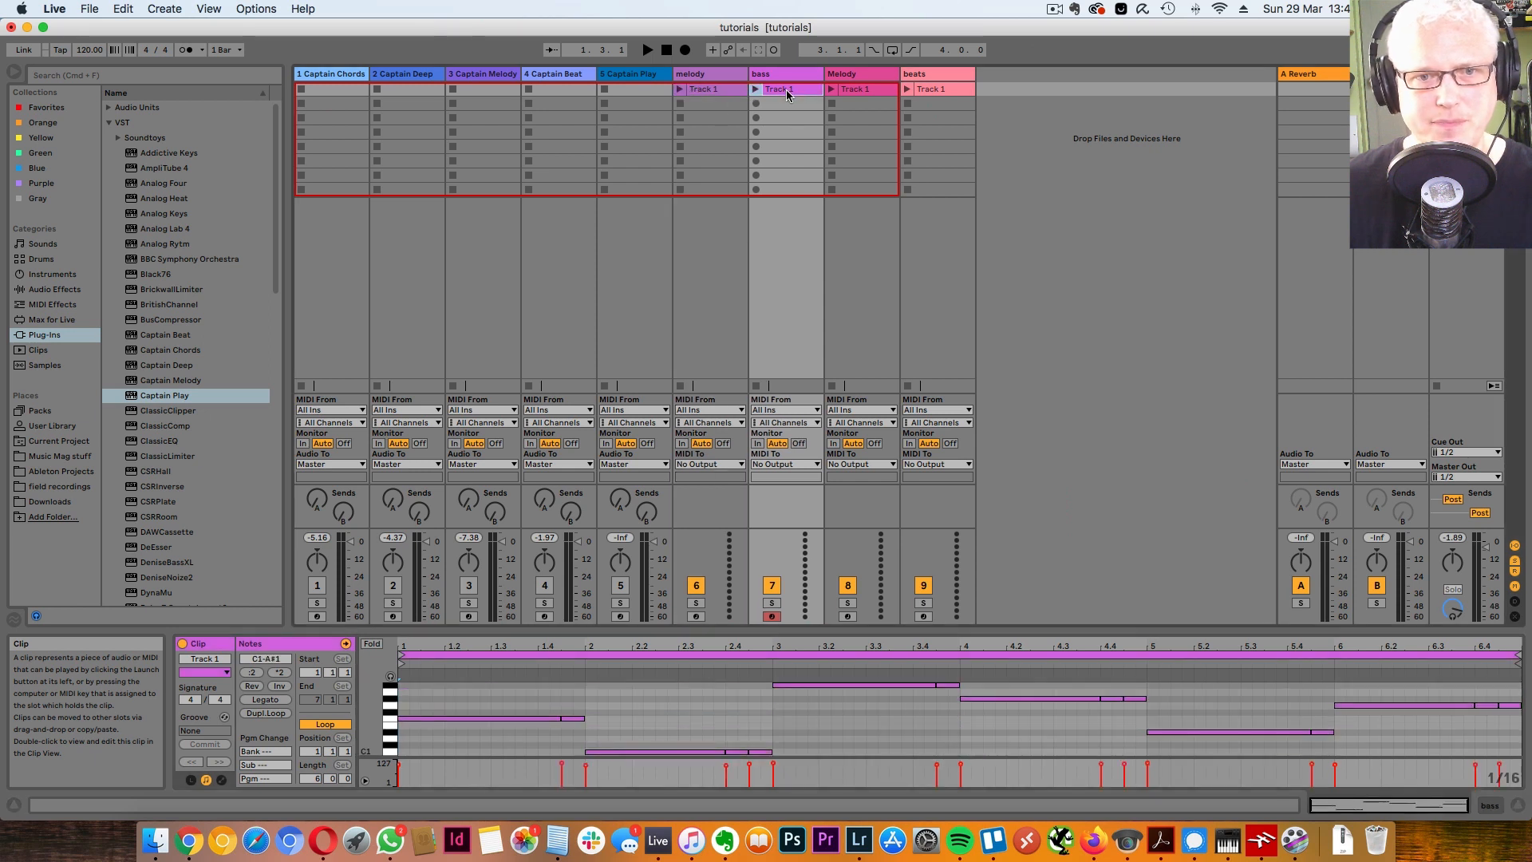
left_click(844, 89)
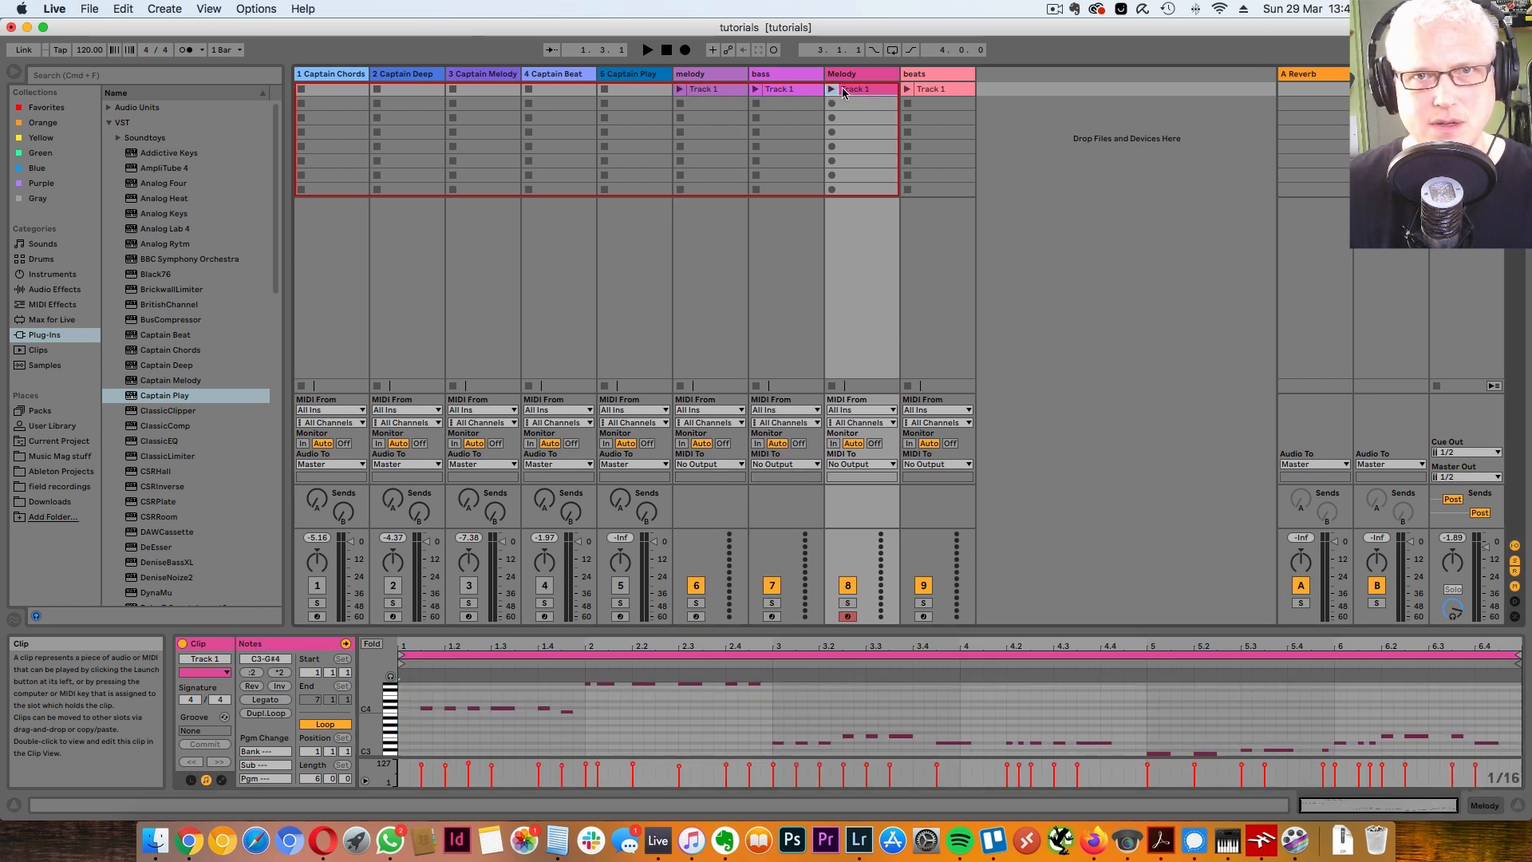
left_click(780, 91)
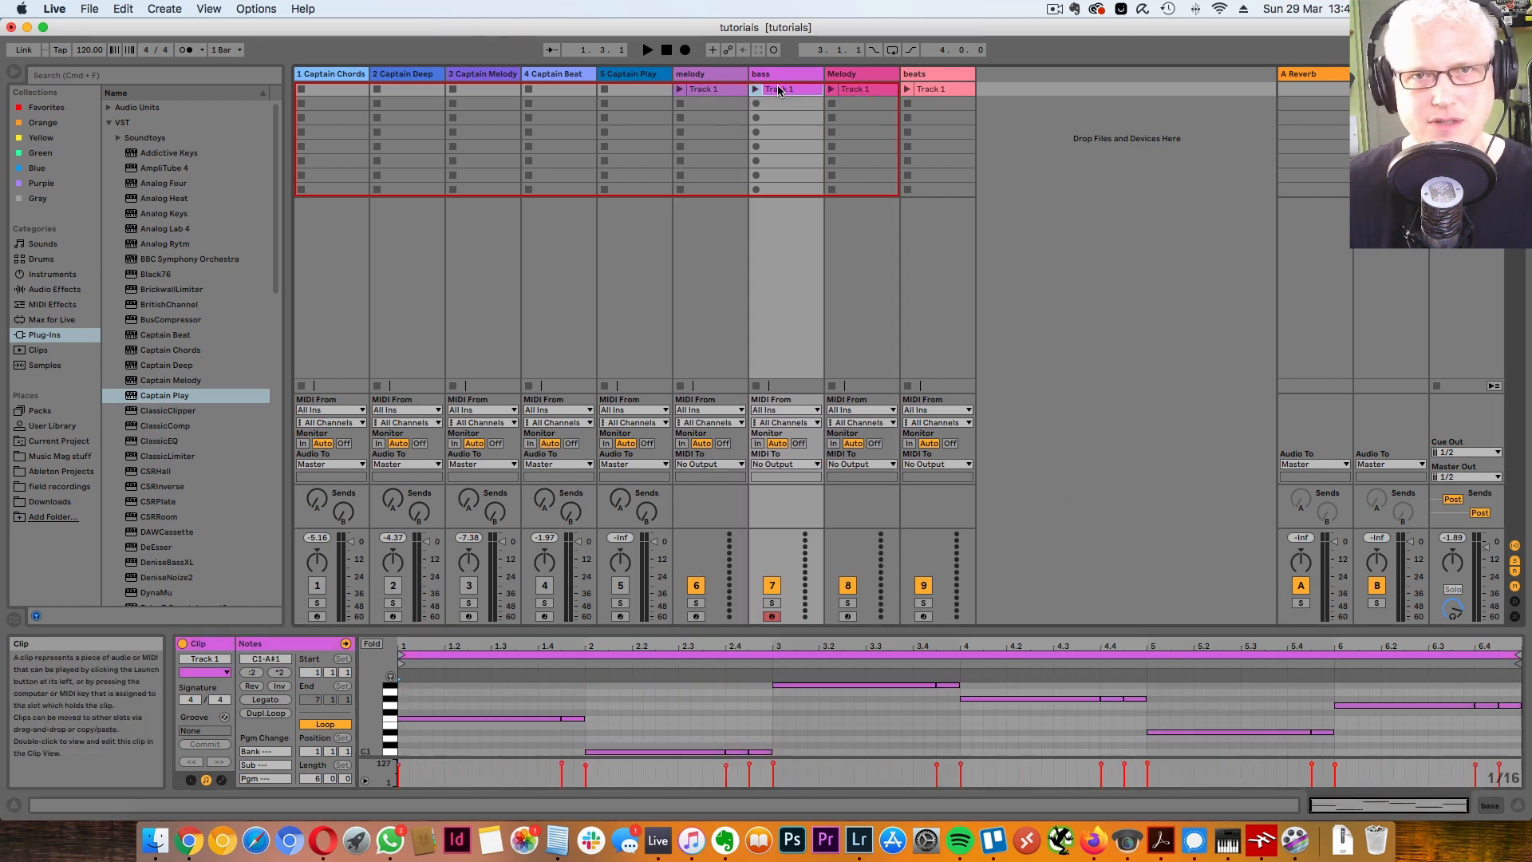
left_click(856, 89)
left_click(940, 89)
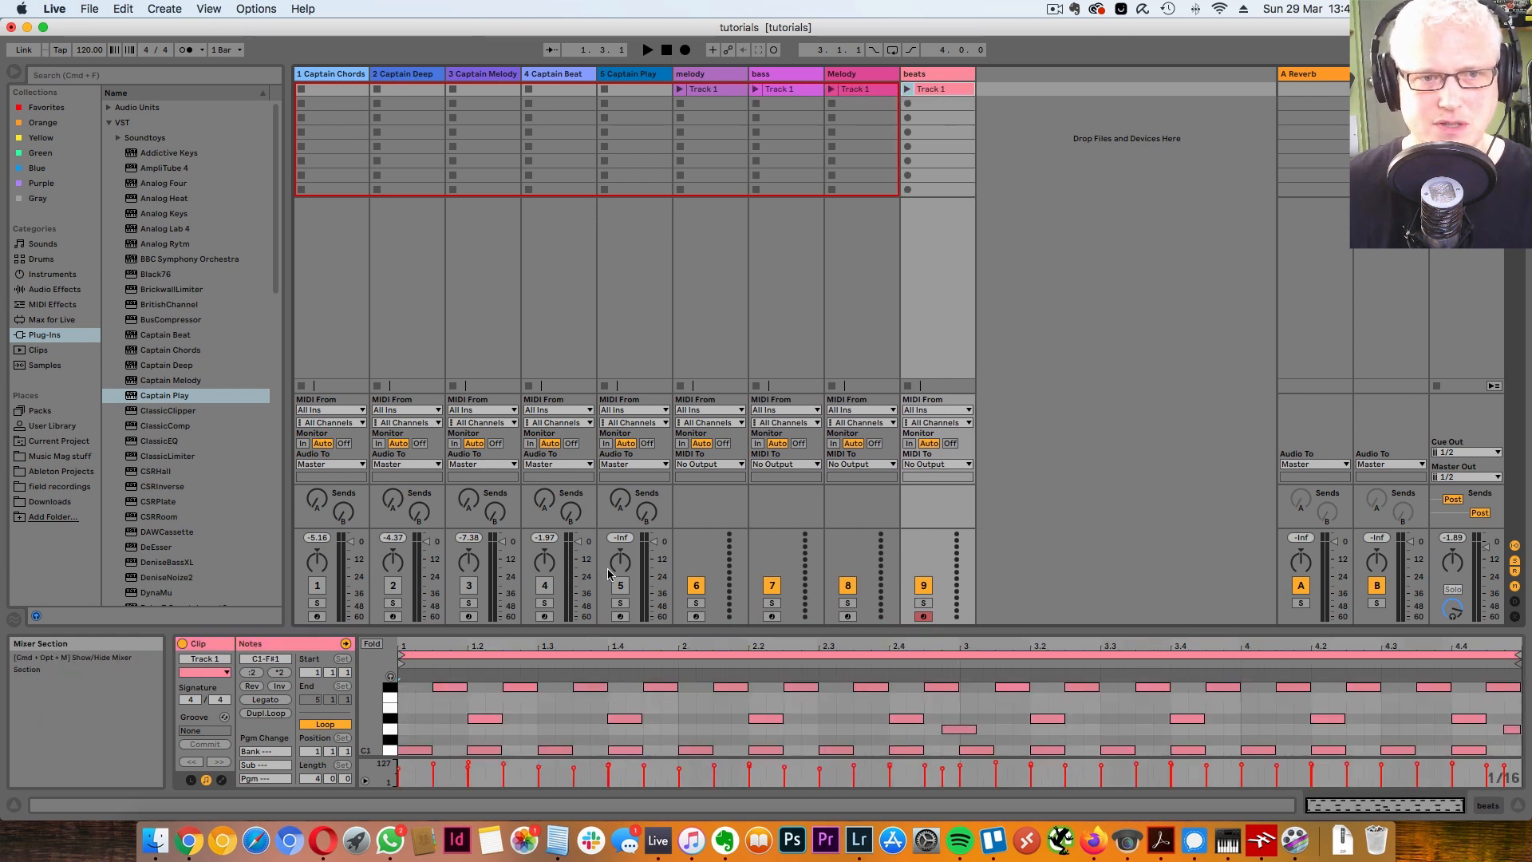
left_click_drag(707, 630, 699, 399)
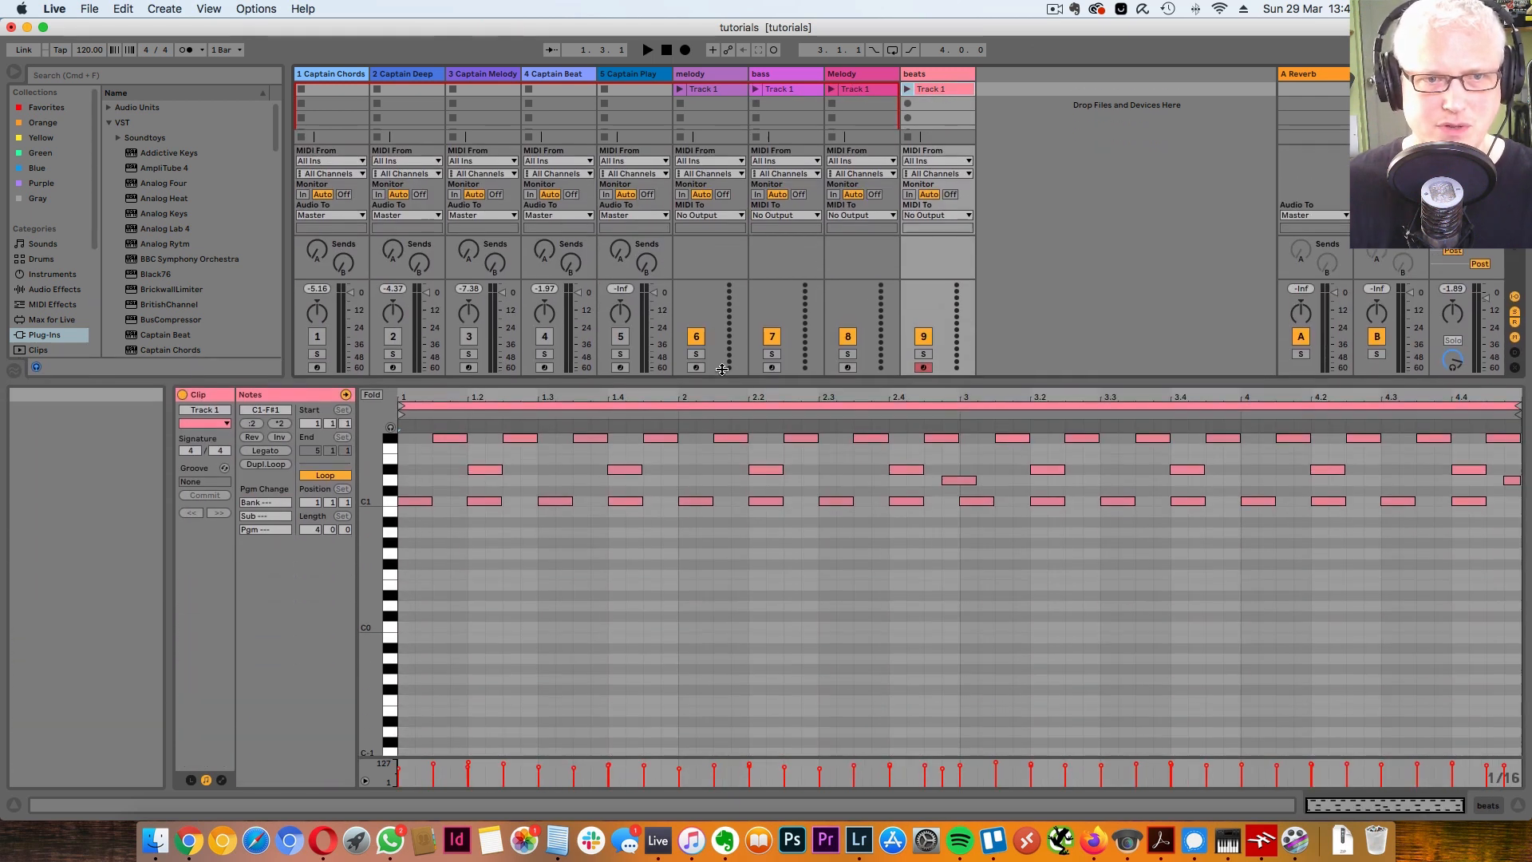
scroll(680, 569, "up", 5)
scroll(678, 569, "down", 3)
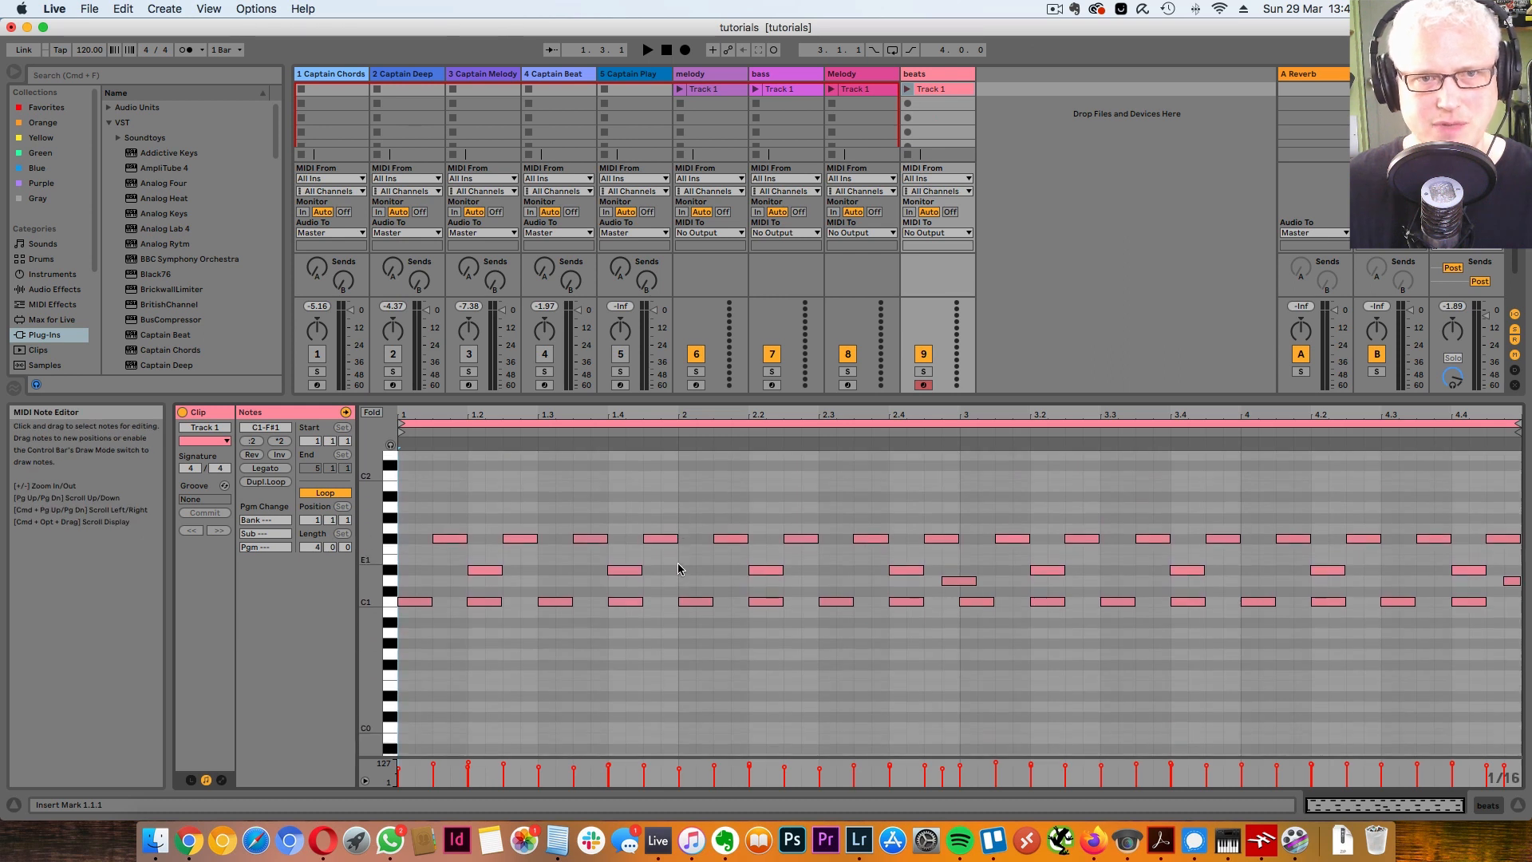
left_click_drag(635, 399, 635, 625)
Step: Rename the track holding the exported Captain Chords clip as "Chords"
left_click(712, 81)
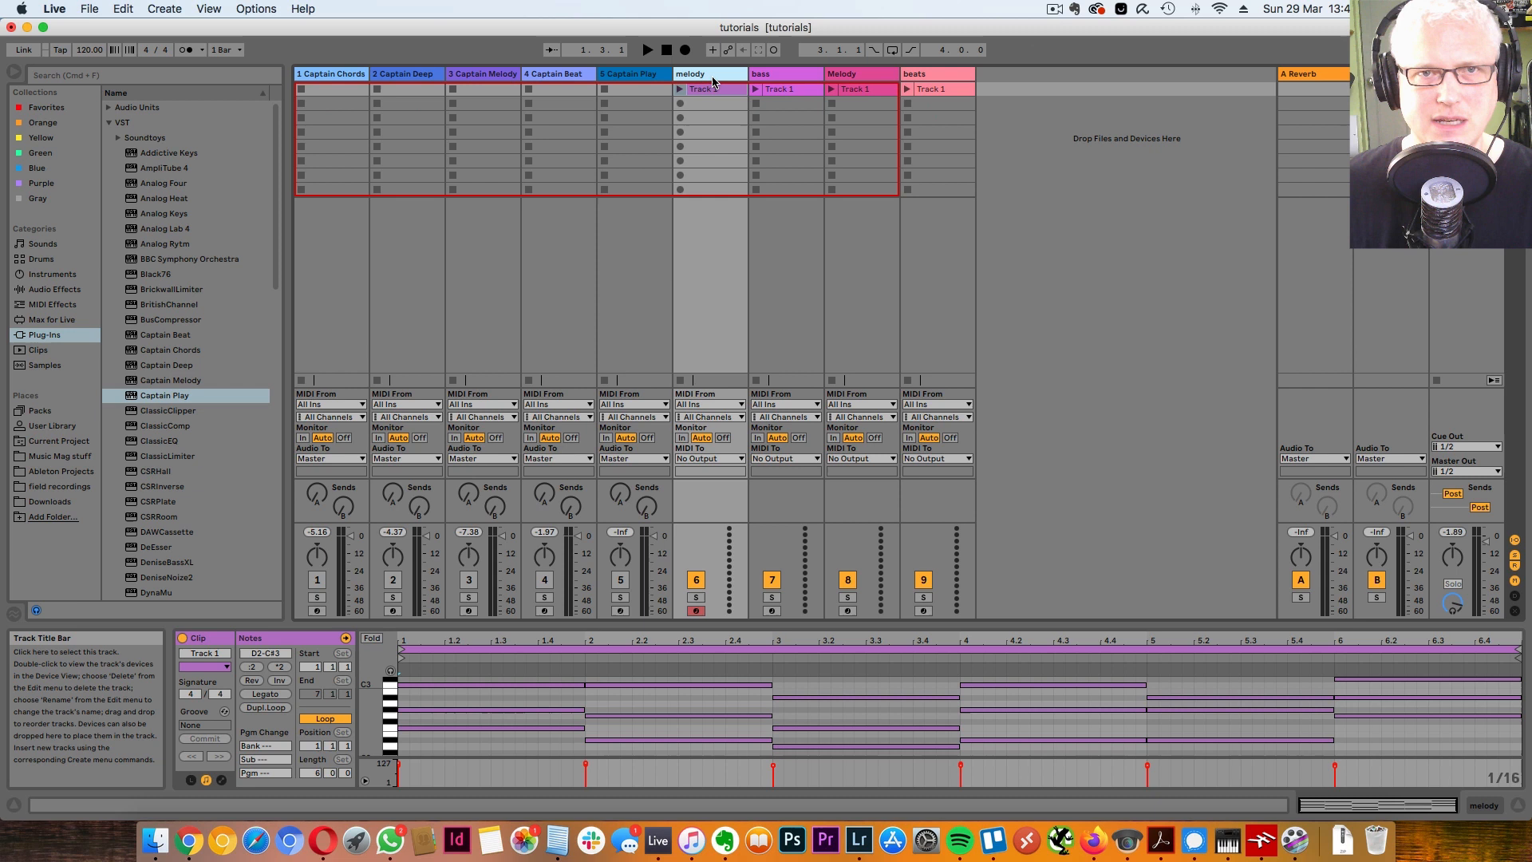
left_click(630, 76)
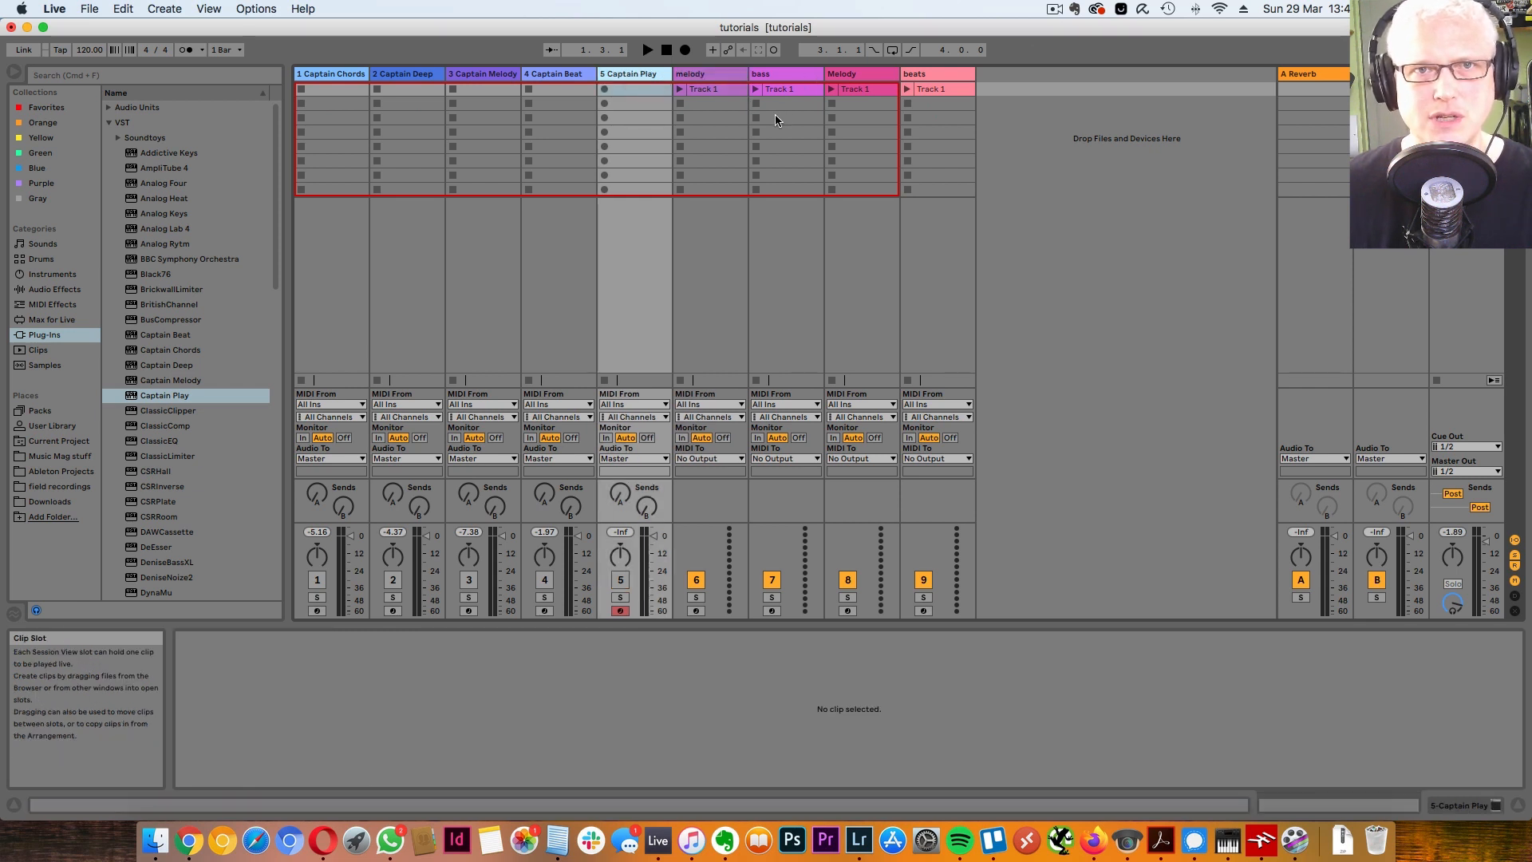
left_click(702, 89)
right_click(702, 74)
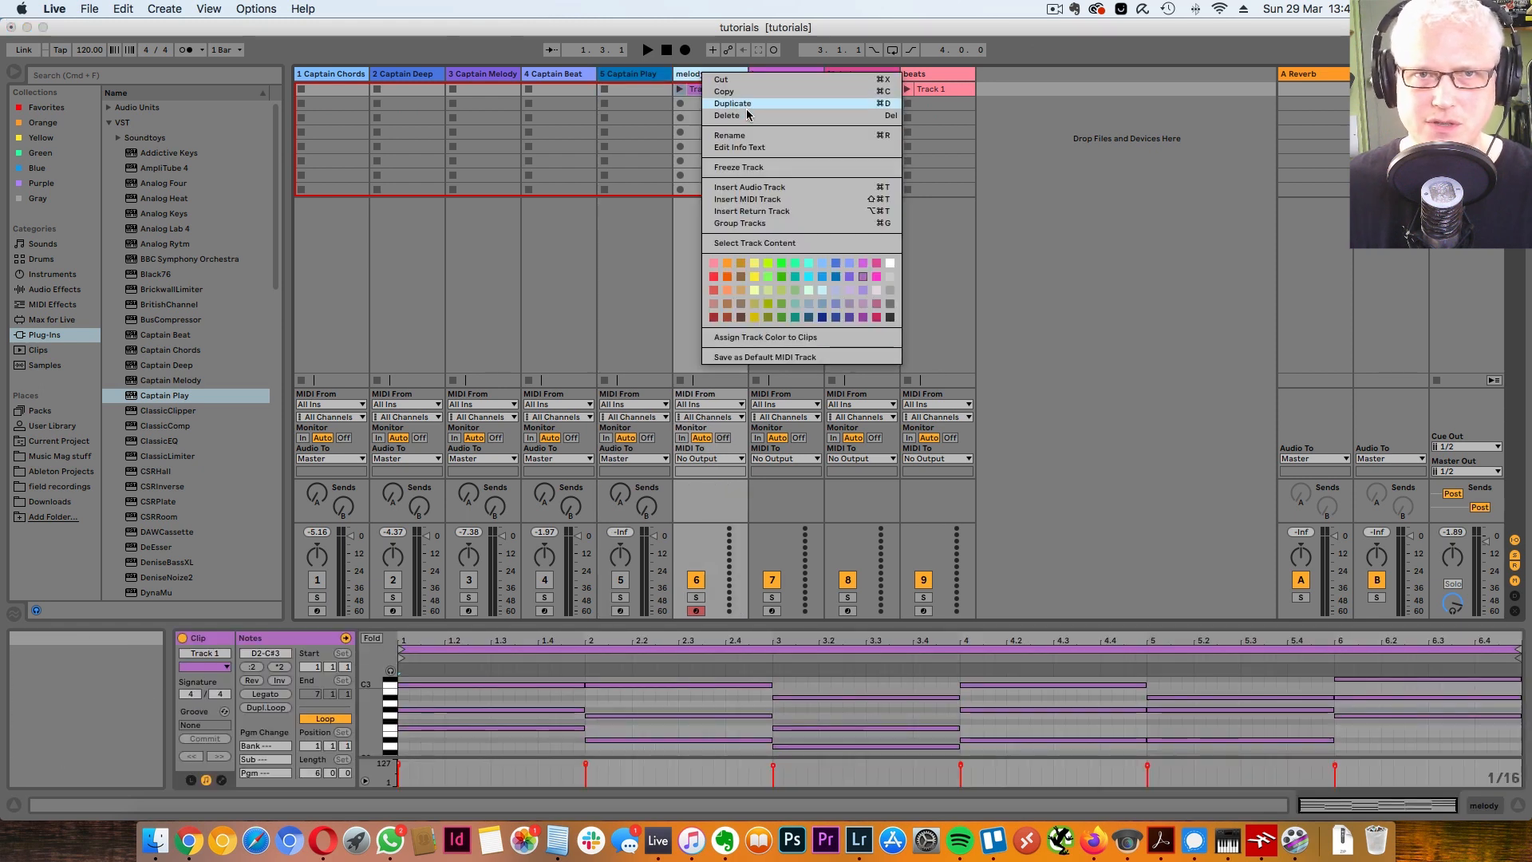
left_click(748, 134)
type("Ch")
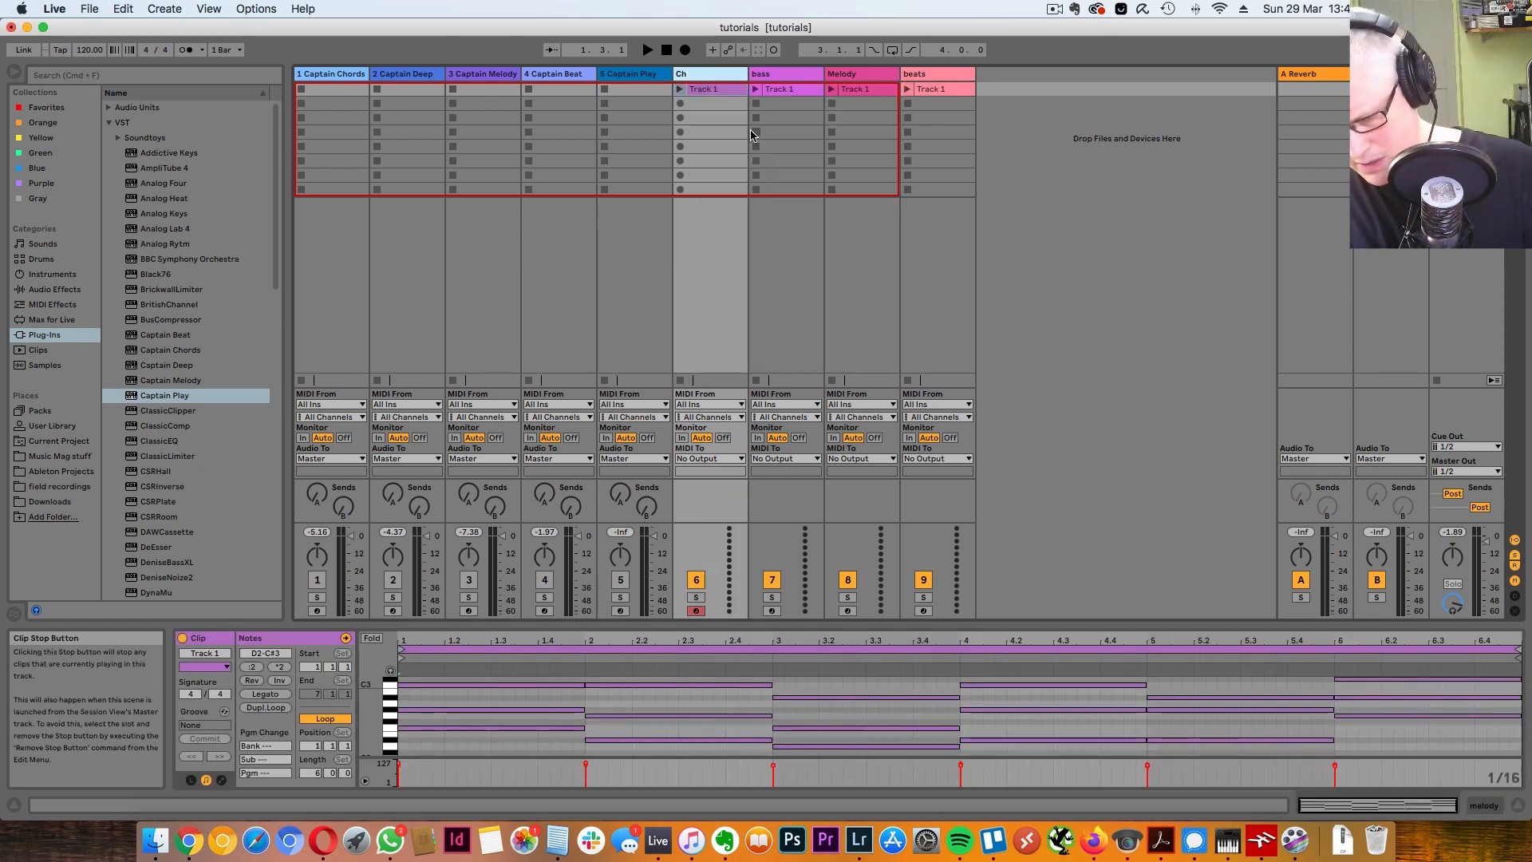
type("ords")
key("Return")
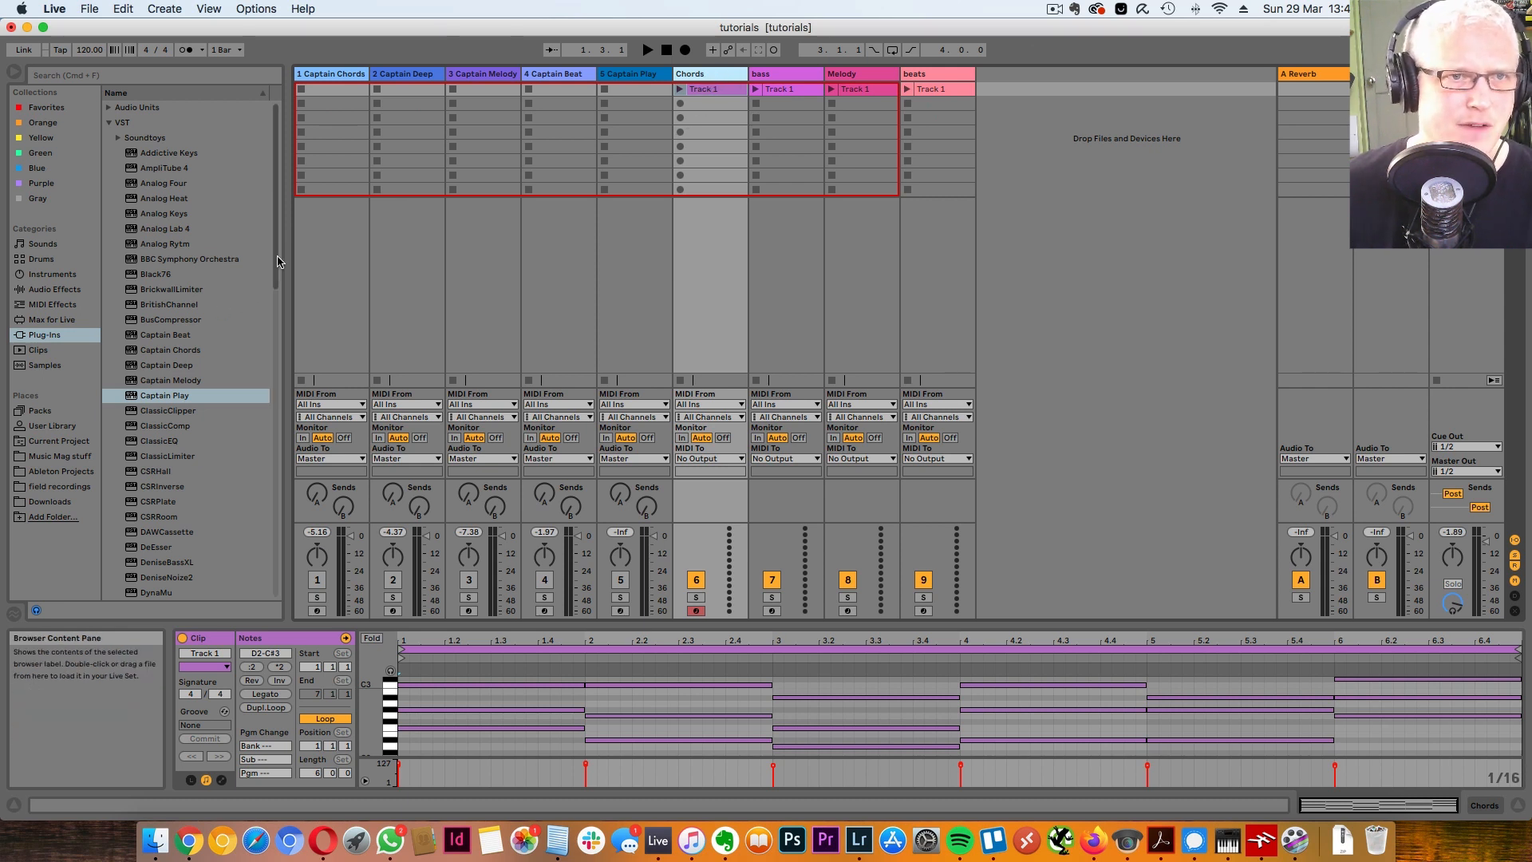
Step: Load the Spitfire Audio BBC Symphony Orchestra VST3 instrument on the Chords track and reposition its window
left_click(109, 122)
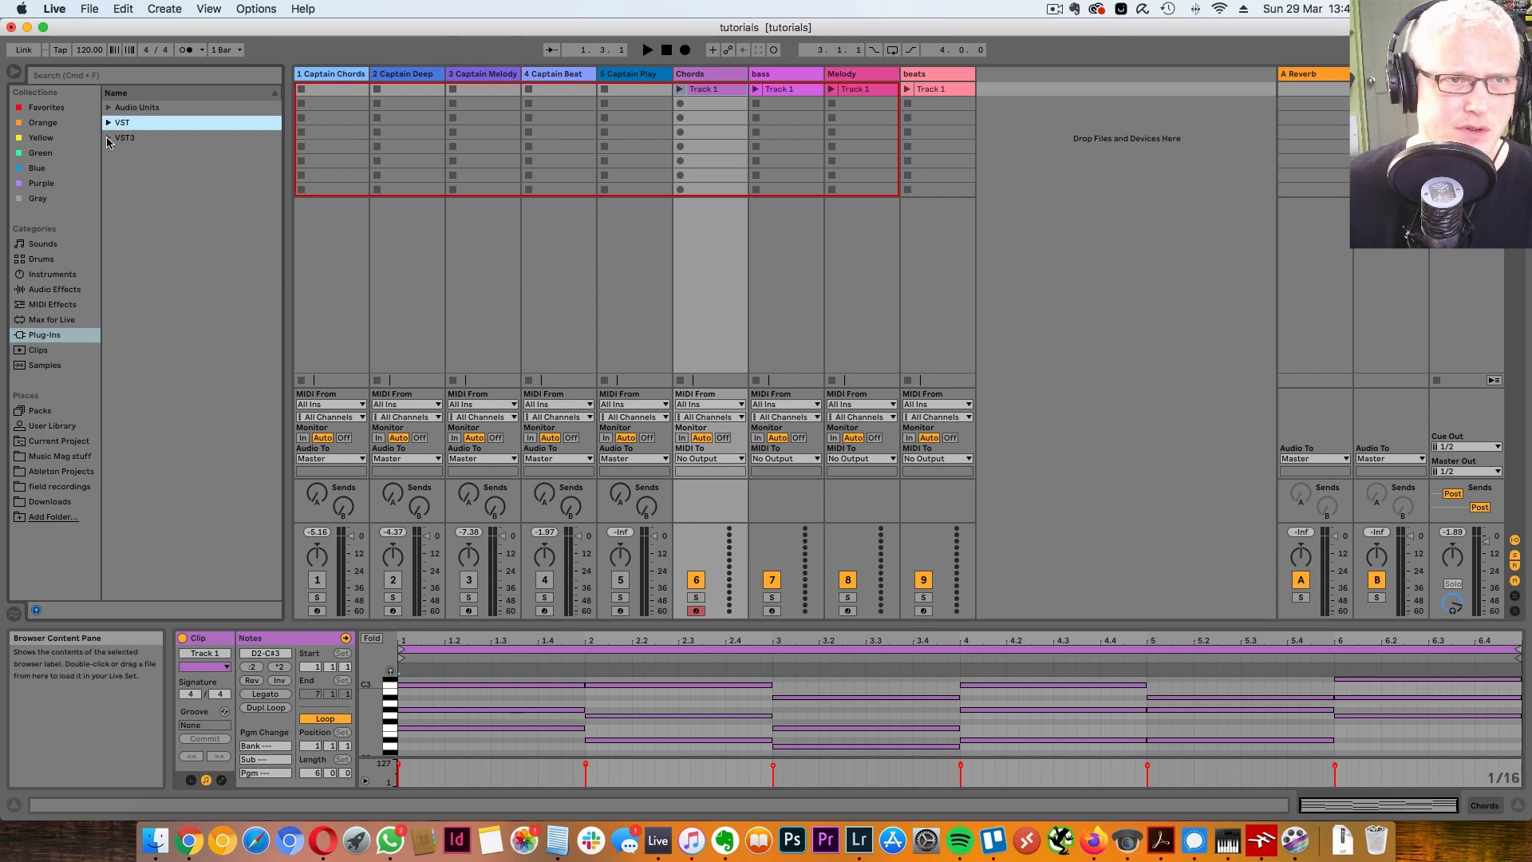
left_click(108, 138)
left_click(116, 245)
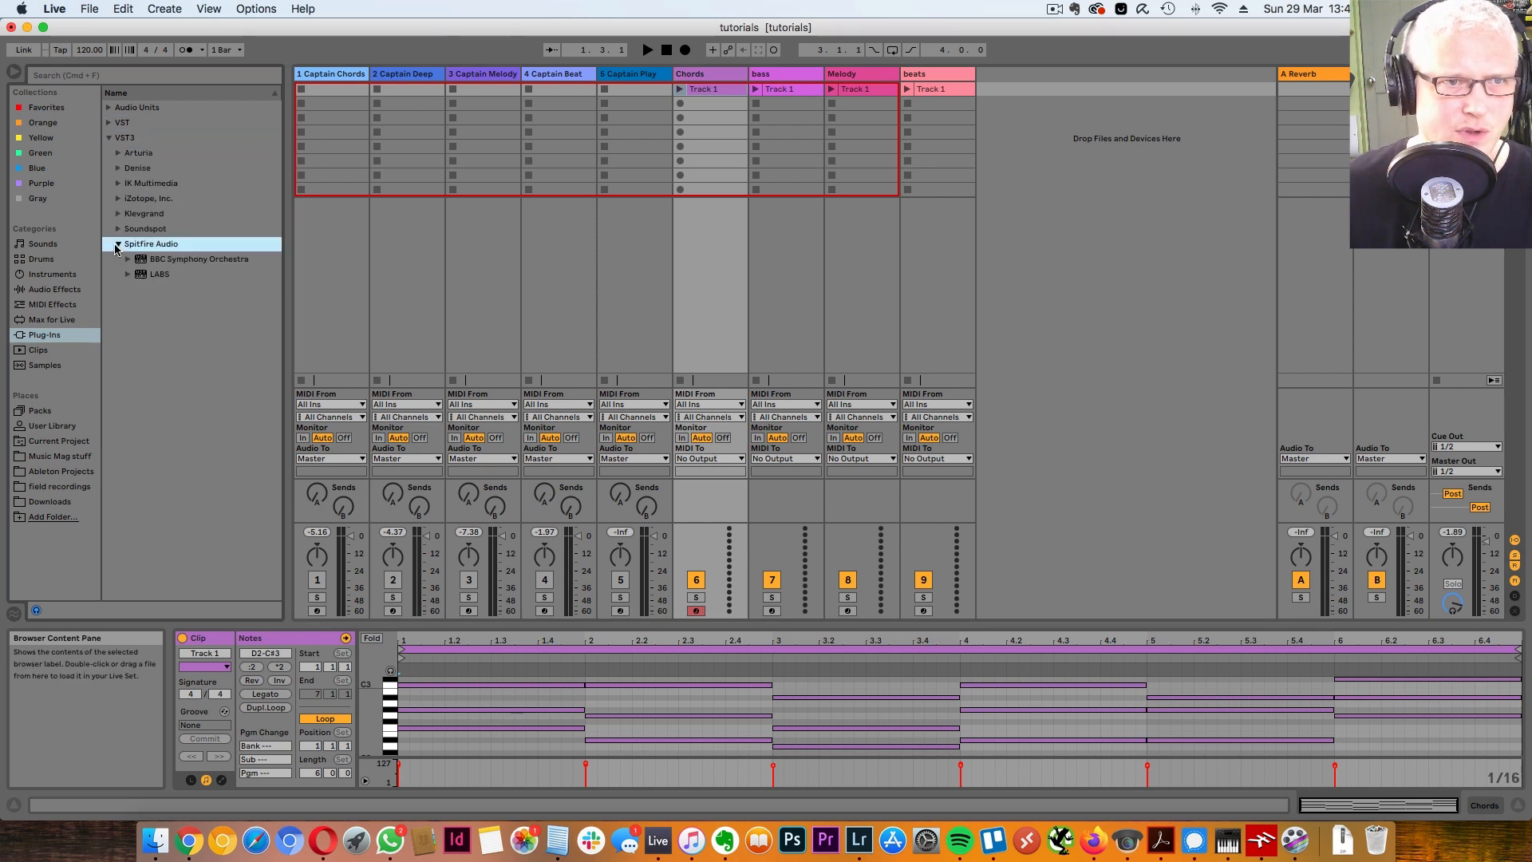
left_click(127, 260)
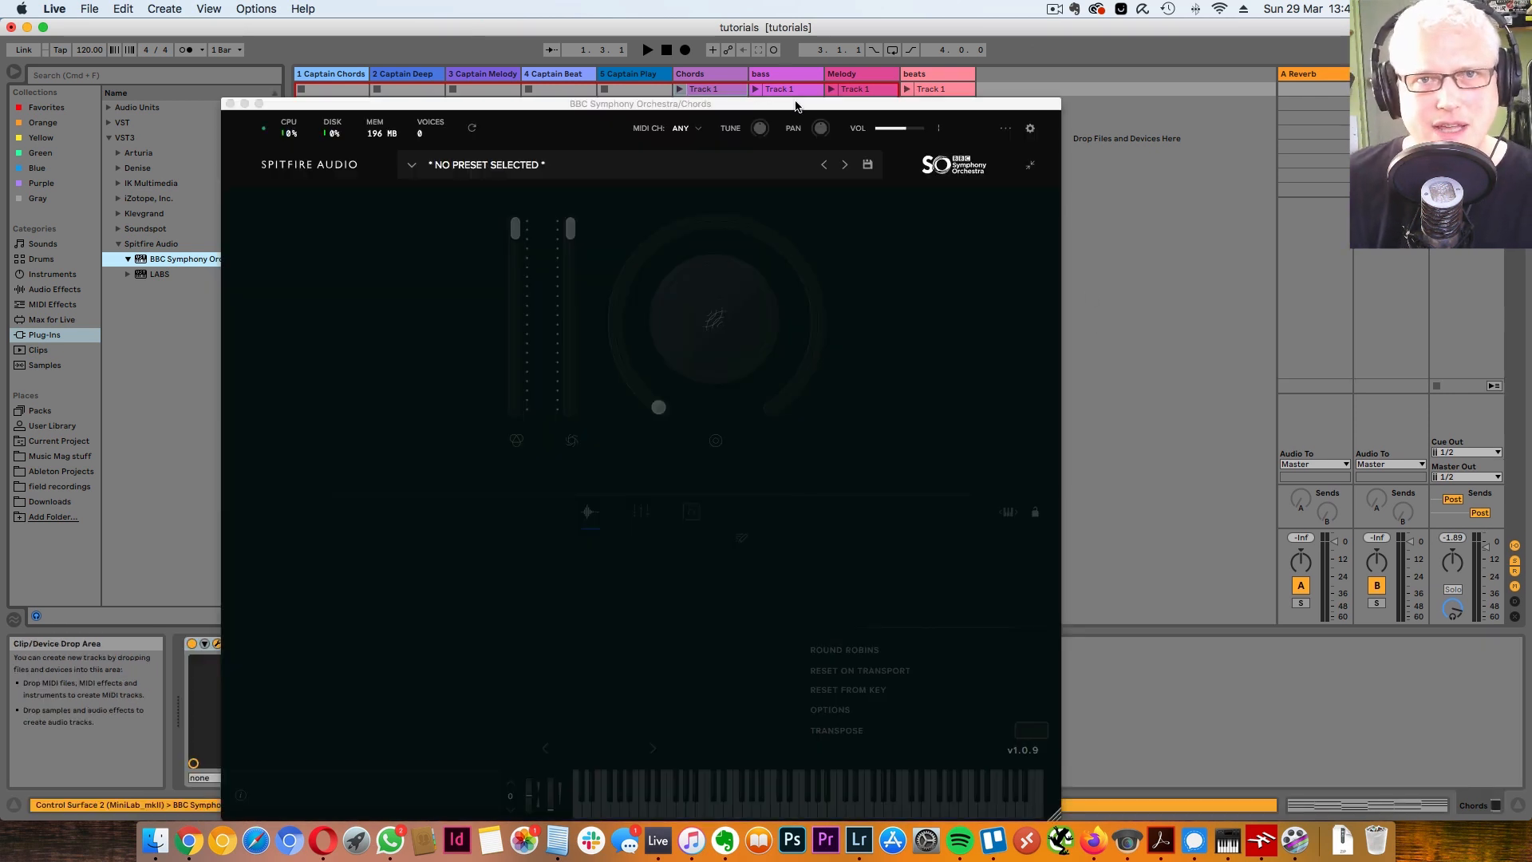
left_click_drag(808, 101, 994, 56)
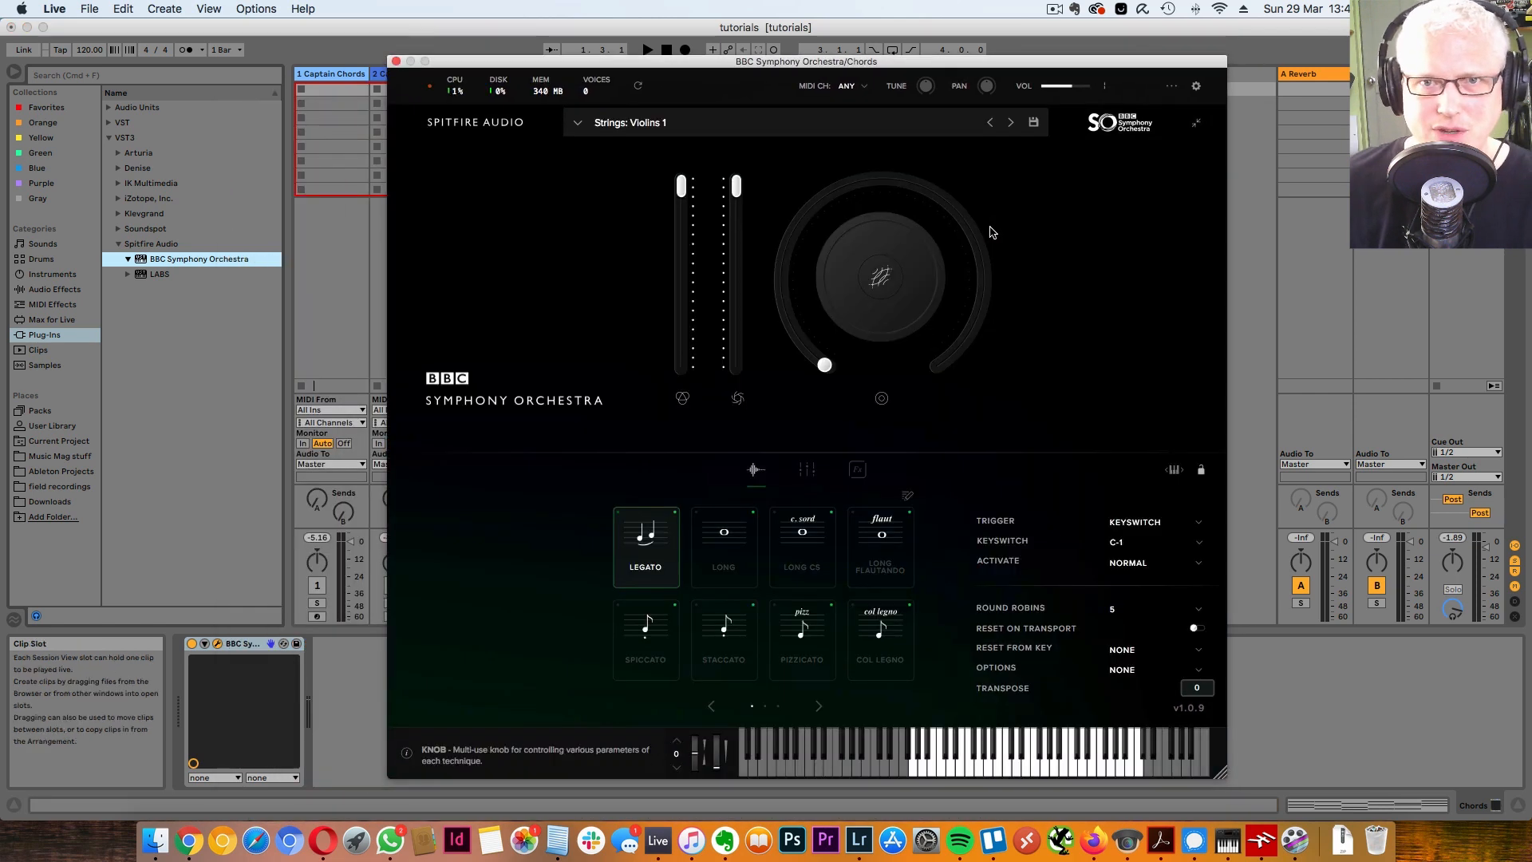
mouse_move(991, 233)
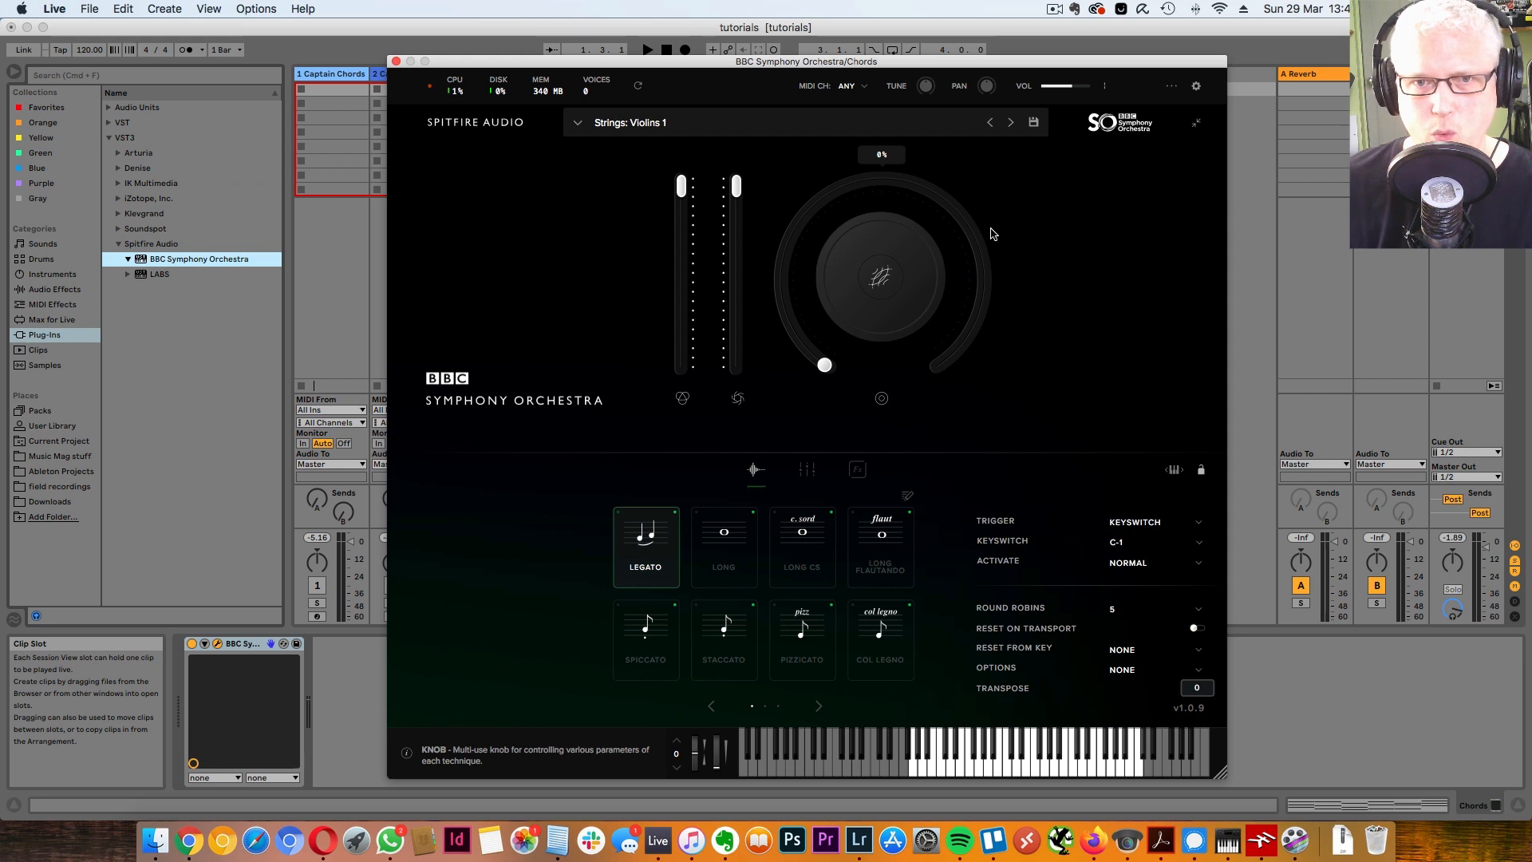
left_click_drag(848, 67, 812, 74)
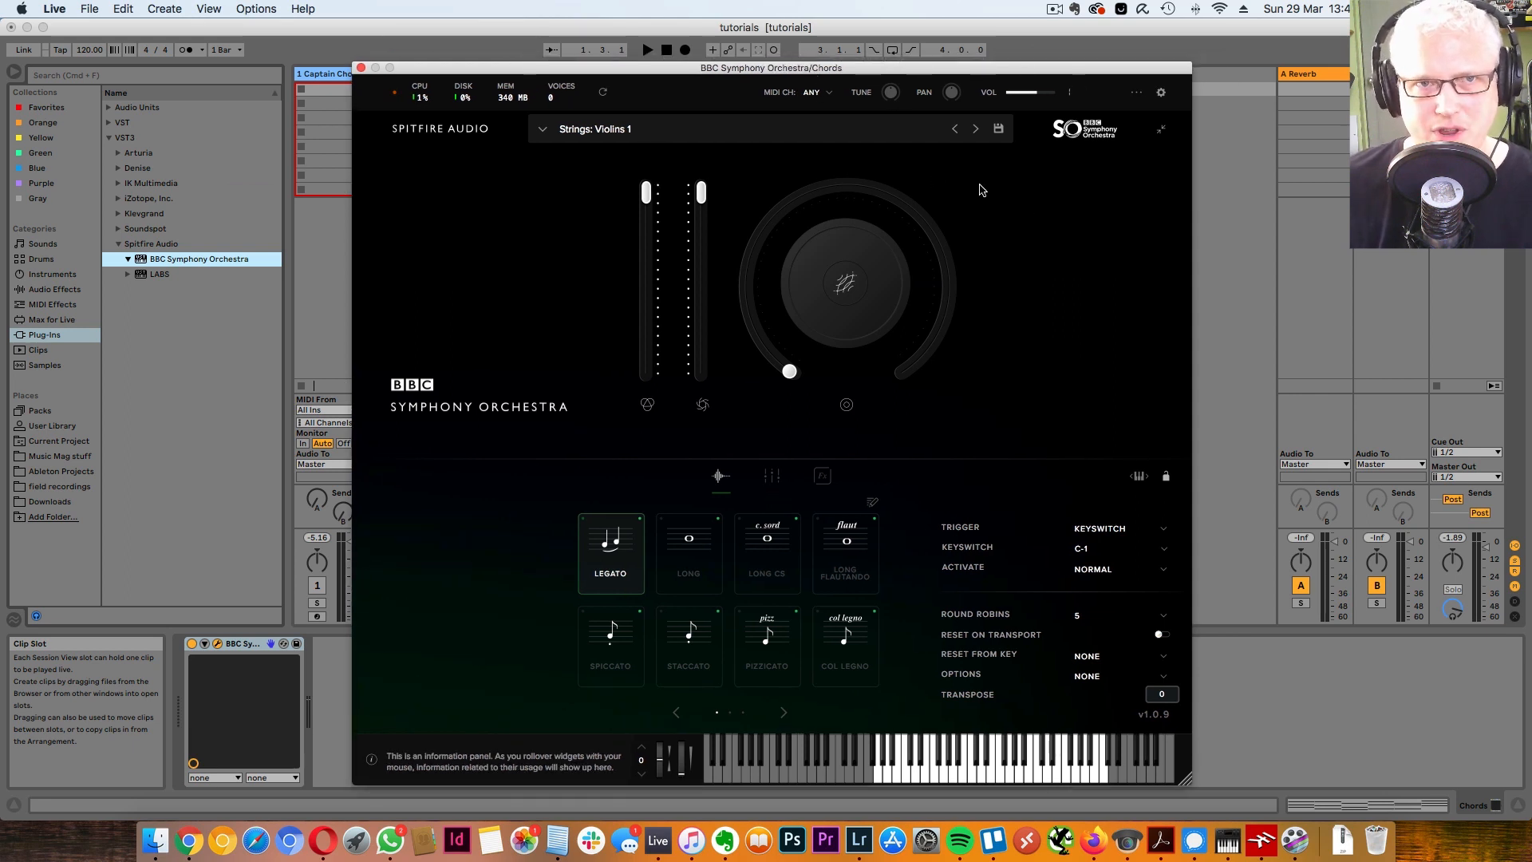
Step: Browse the BBC Symphony Orchestra preset list from the strings down to the percussion instruments
left_click(581, 134)
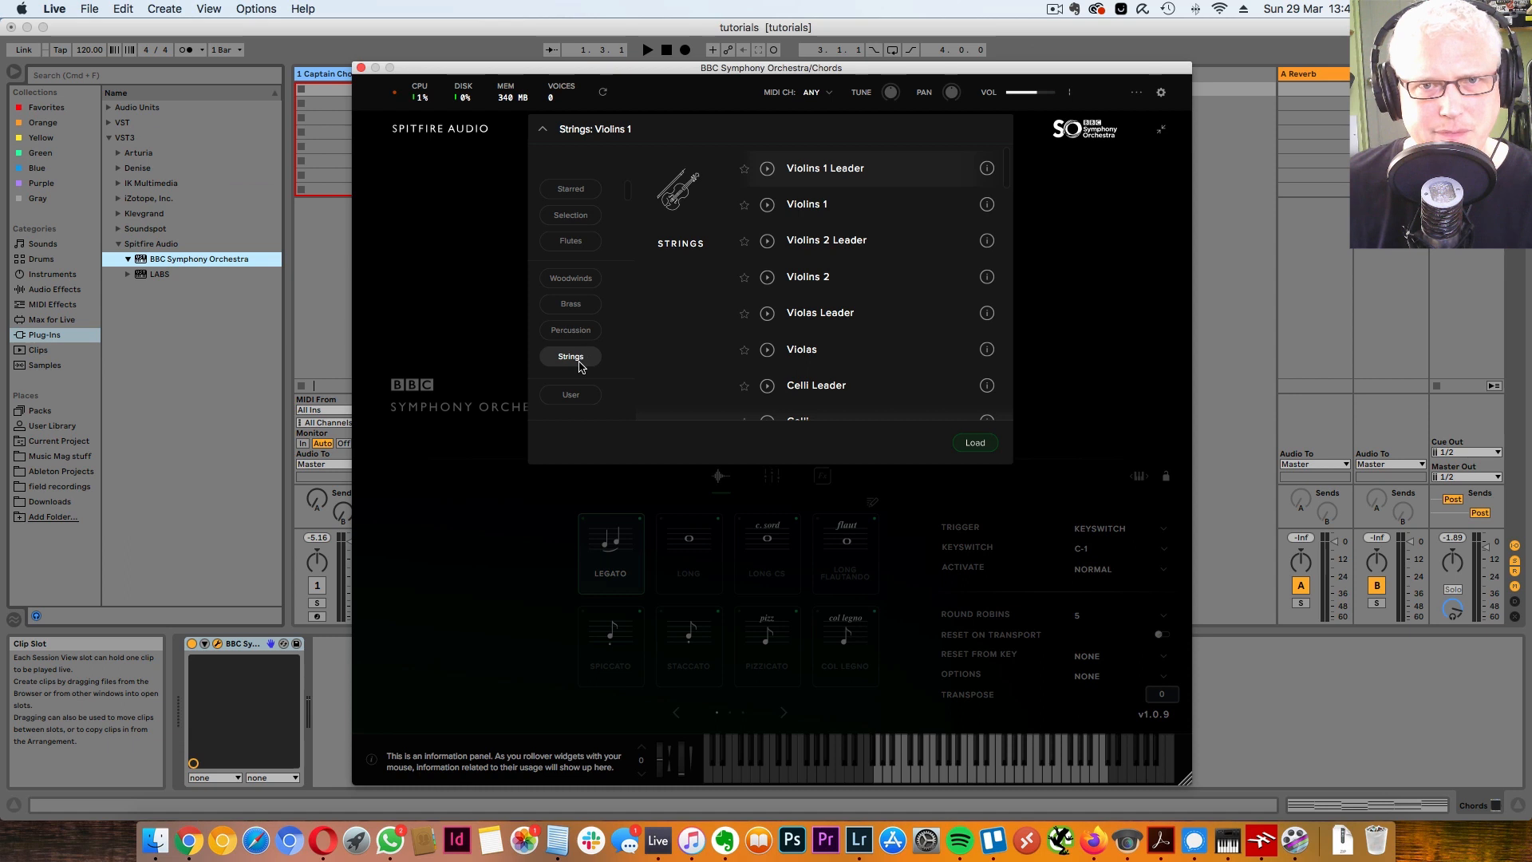
scroll(870, 291, "down", 5)
scroll(880, 289, "down", 15)
scroll(880, 289, "down", 15)
scroll(880, 288, "down", 5)
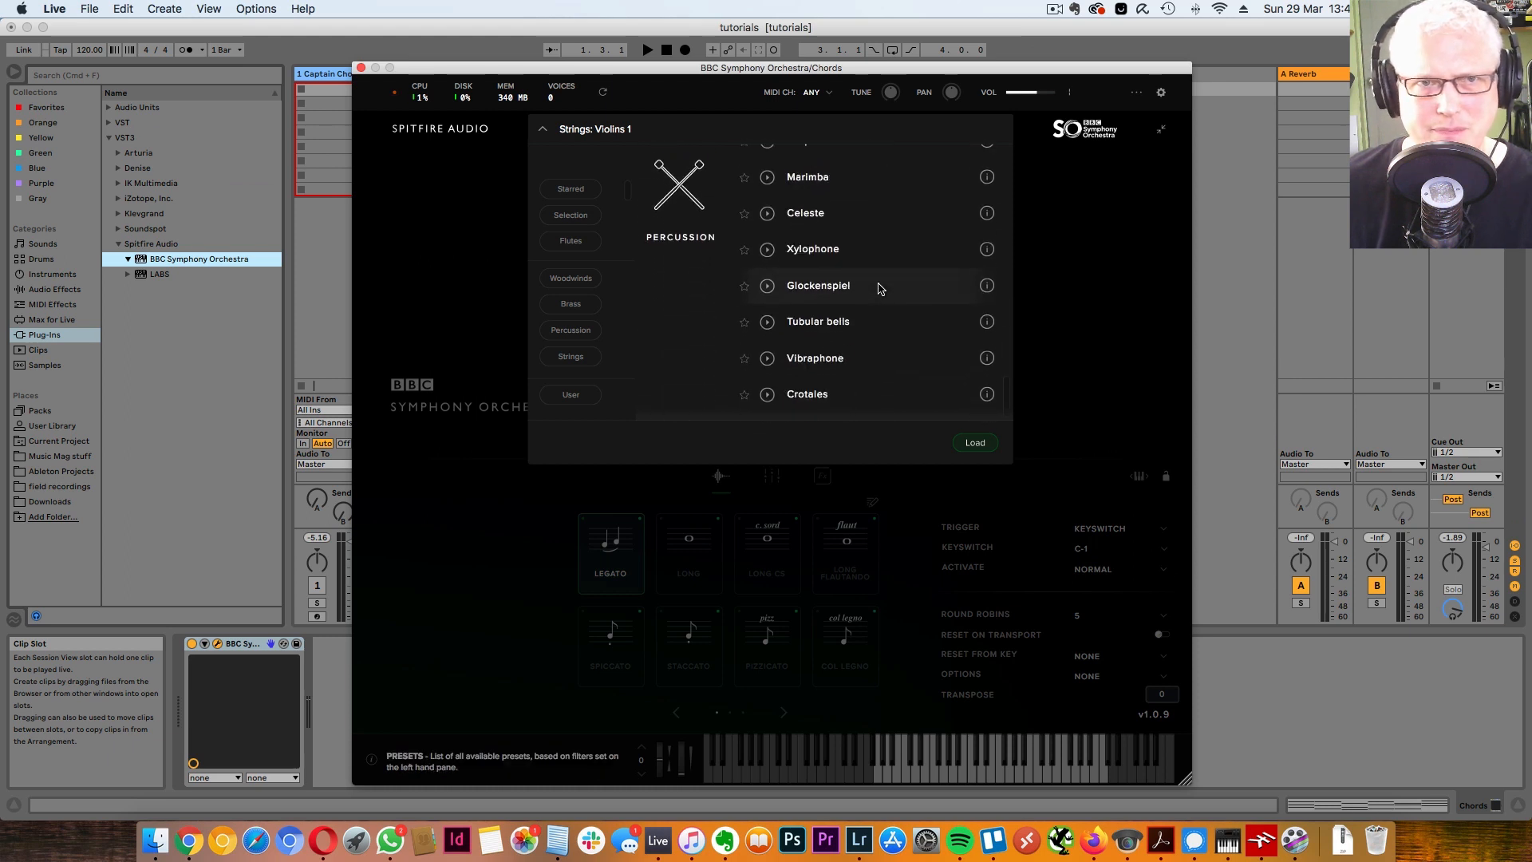
left_click(595, 128)
left_click(591, 130)
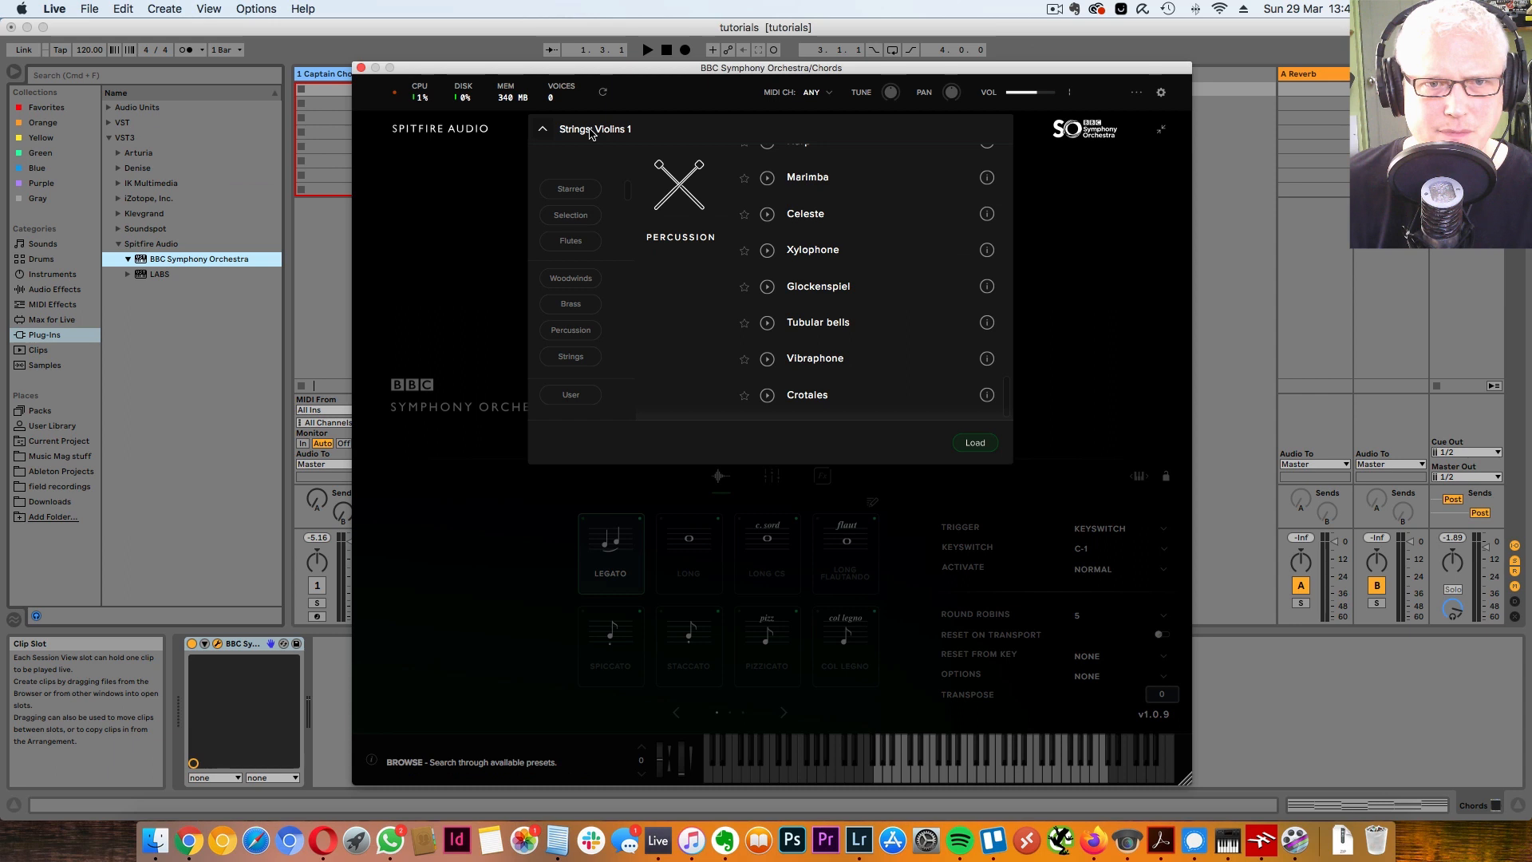
Step: Filter the orchestra presets by Starred and Strings, clear the filters, and look through the full preset list again
left_click(578, 196)
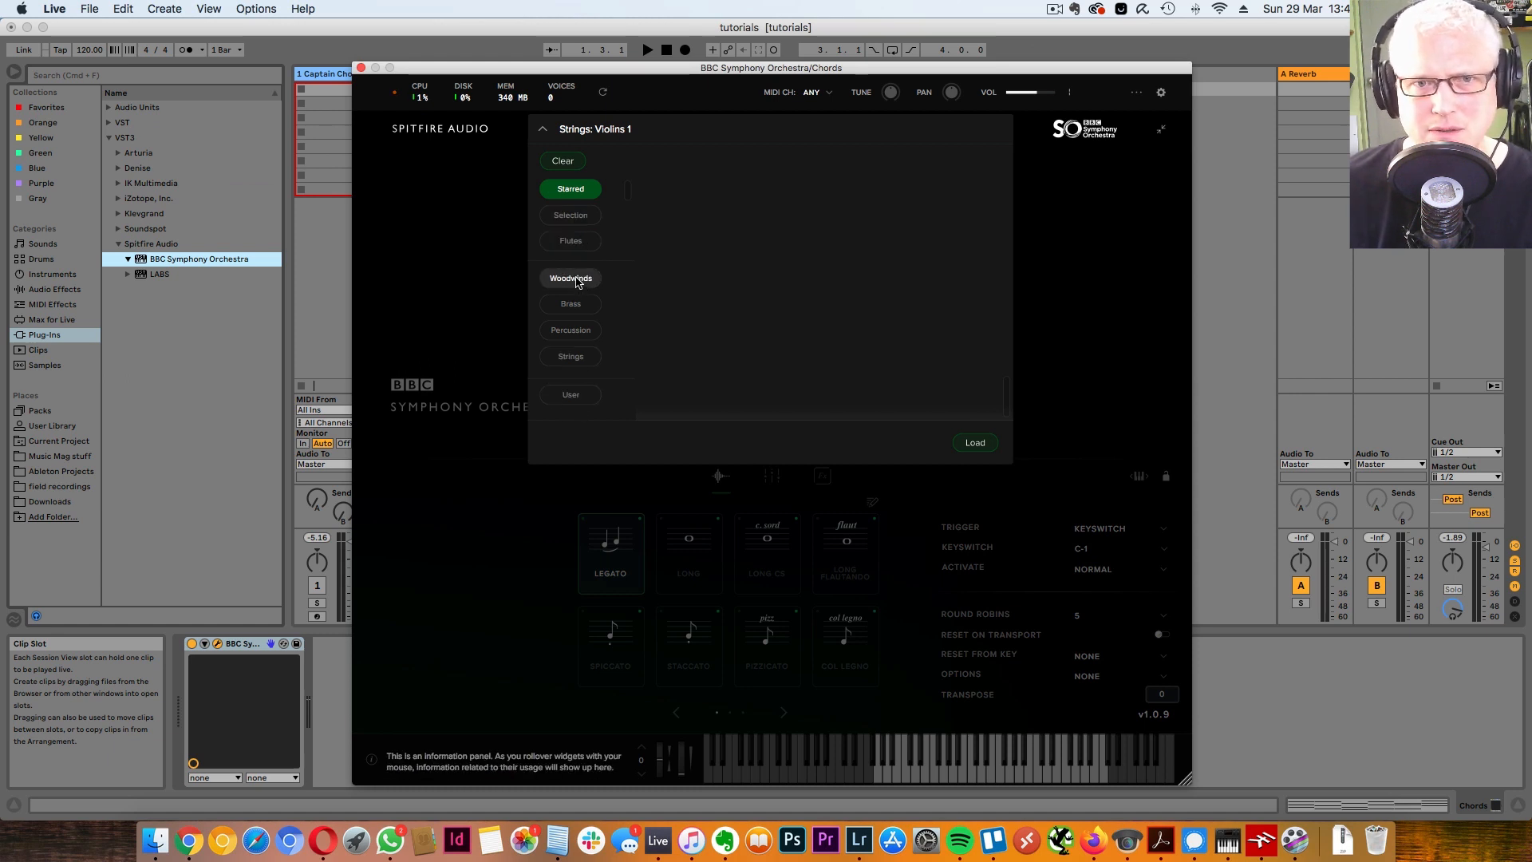
left_click(579, 364)
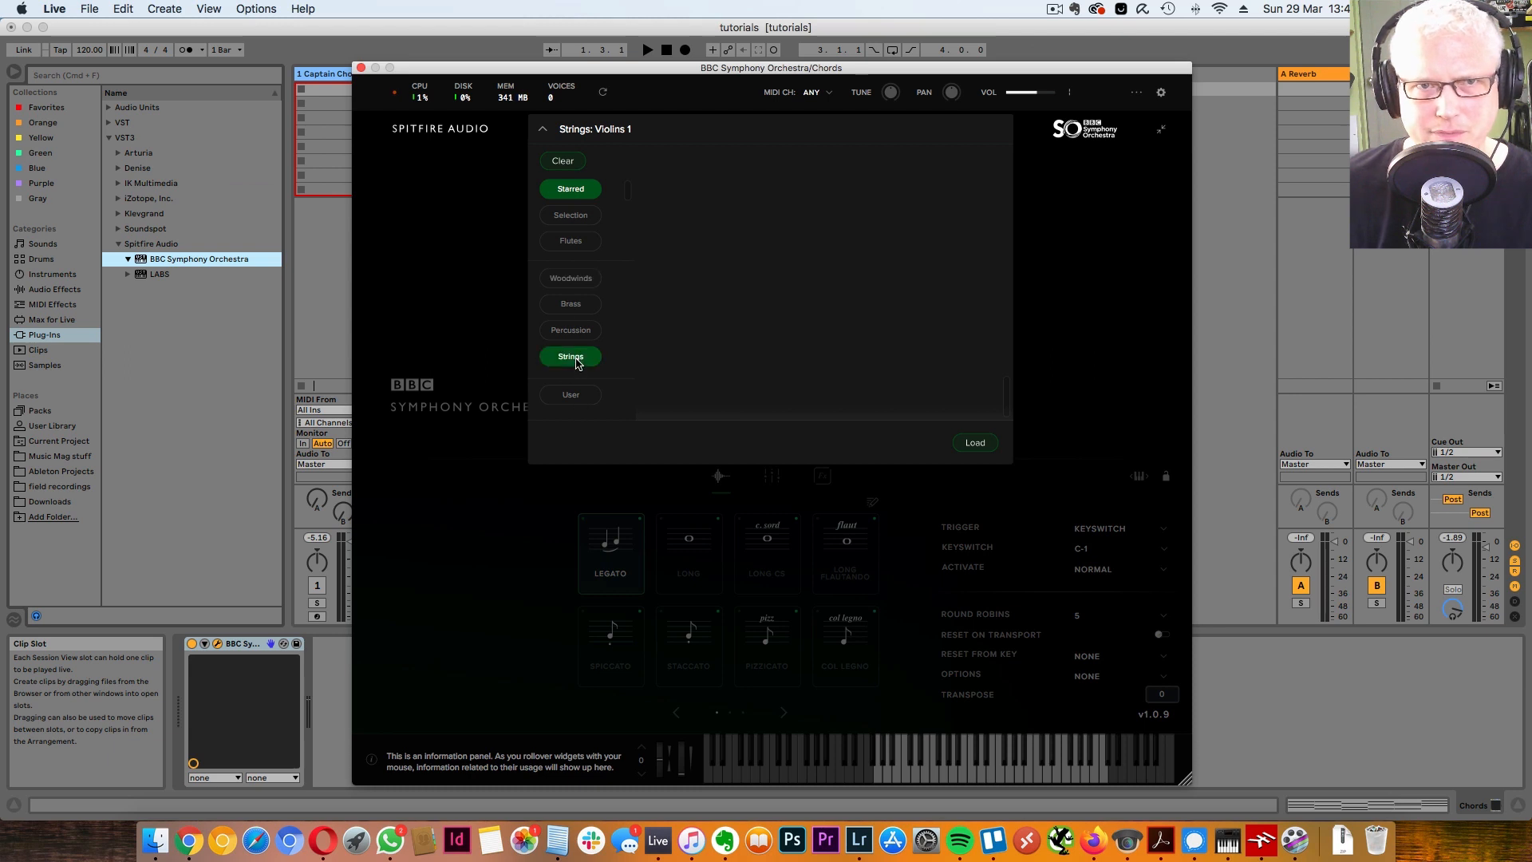
left_click(580, 188)
left_click(563, 161)
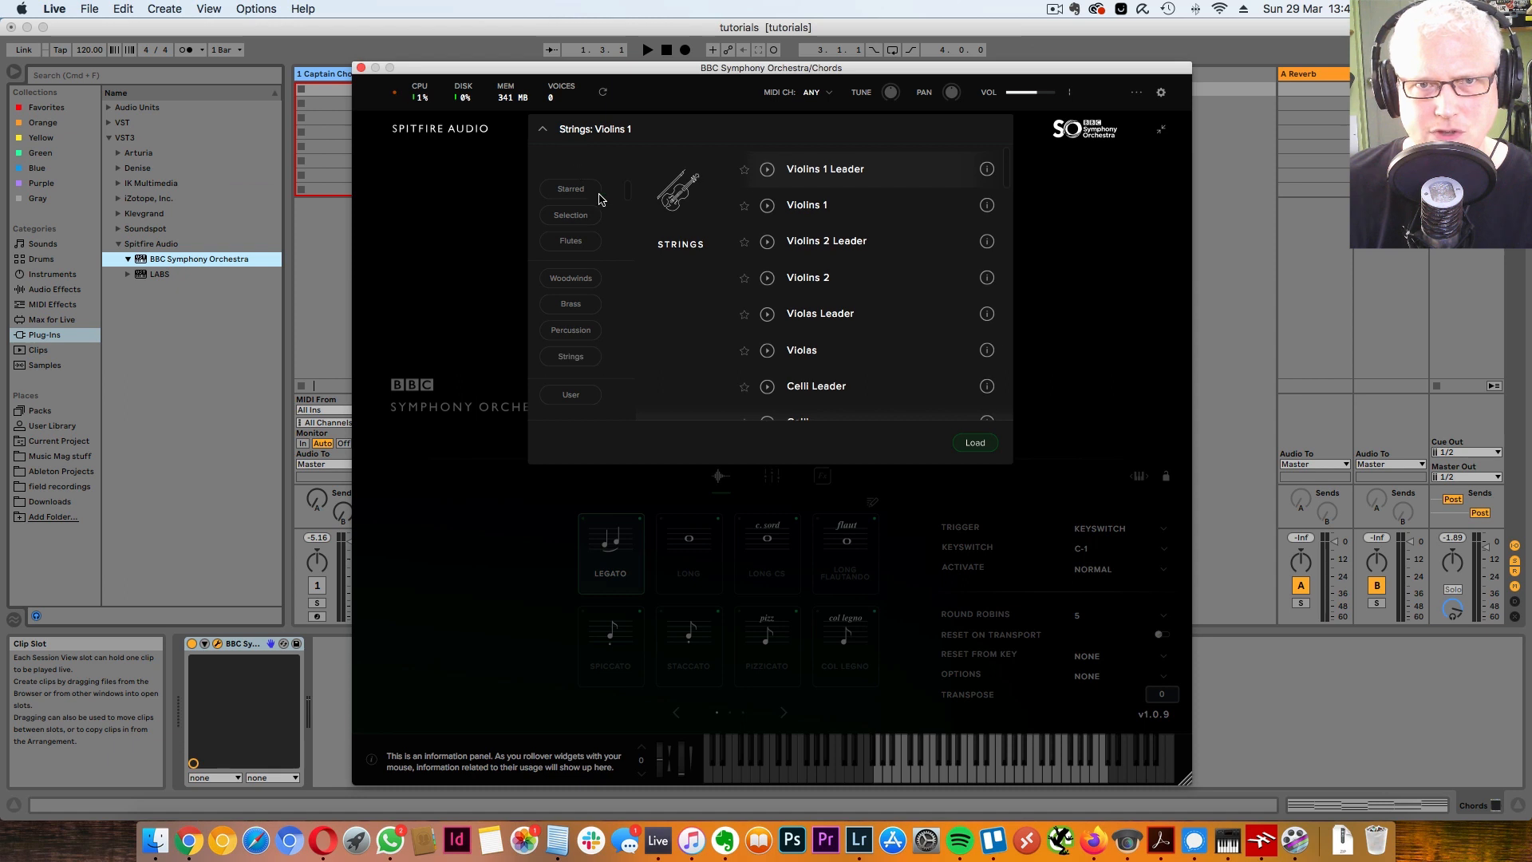
scroll(910, 300, "down", 1)
scroll(910, 300, "down", 10)
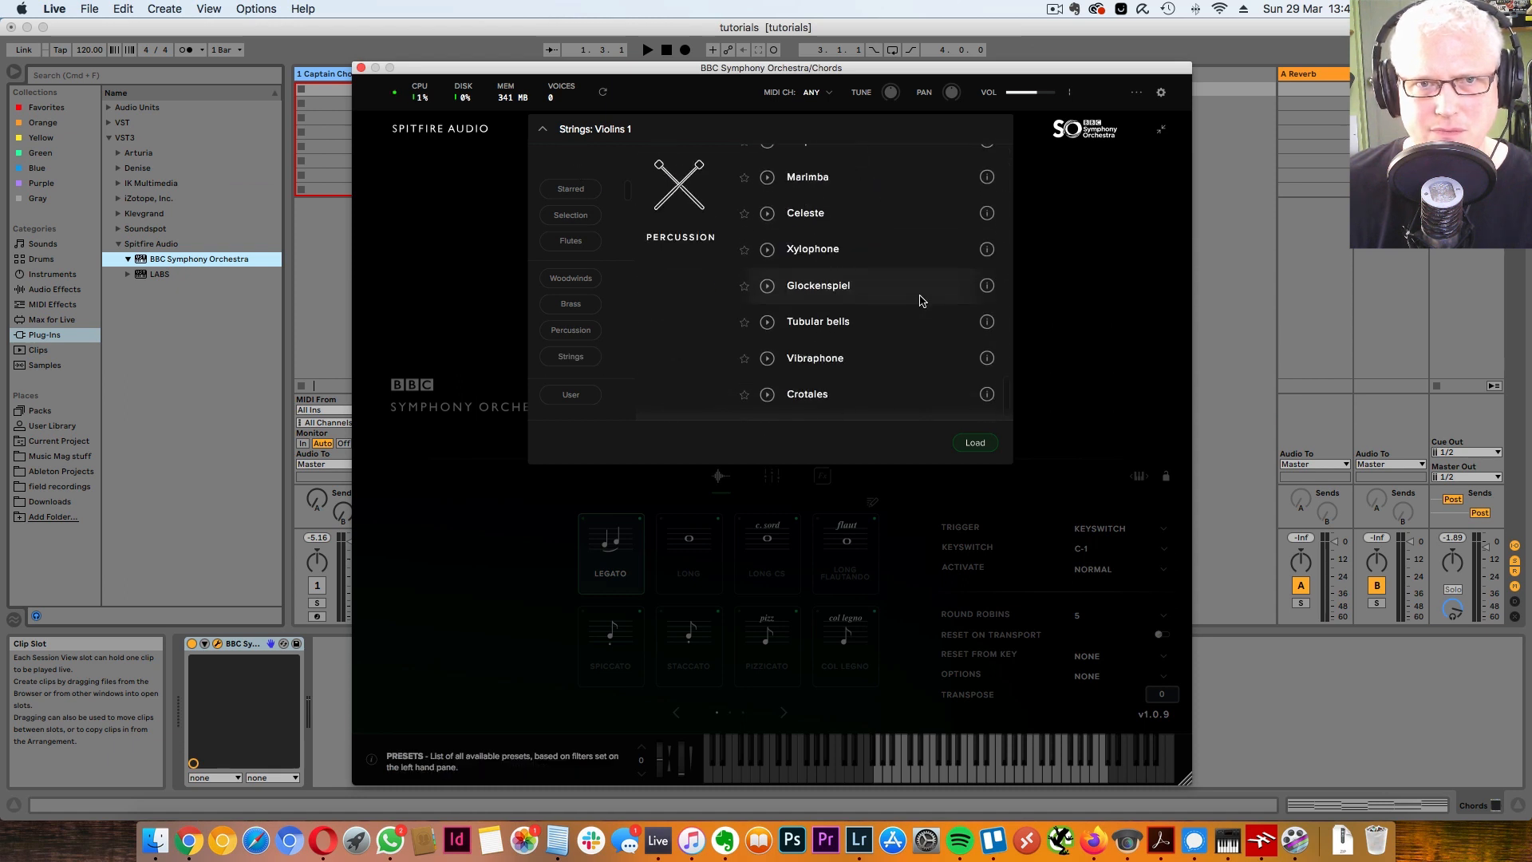
scroll(909, 300, "up", 6)
scroll(910, 300, "up", 5)
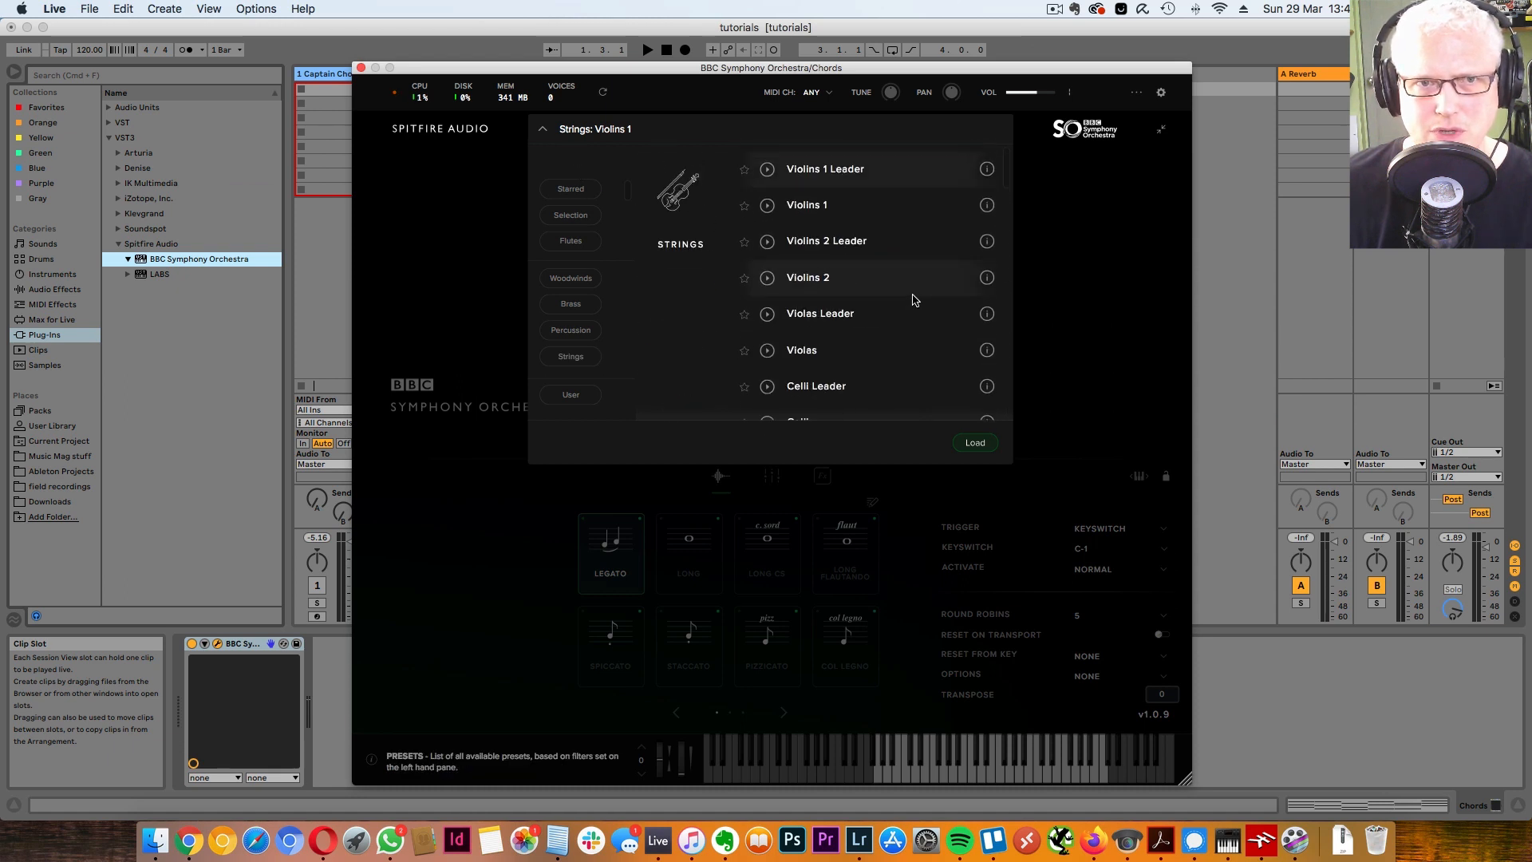
Step: Close the BBC Symphony Orchestra window and delete the instrument from the Chords track
left_click(360, 70)
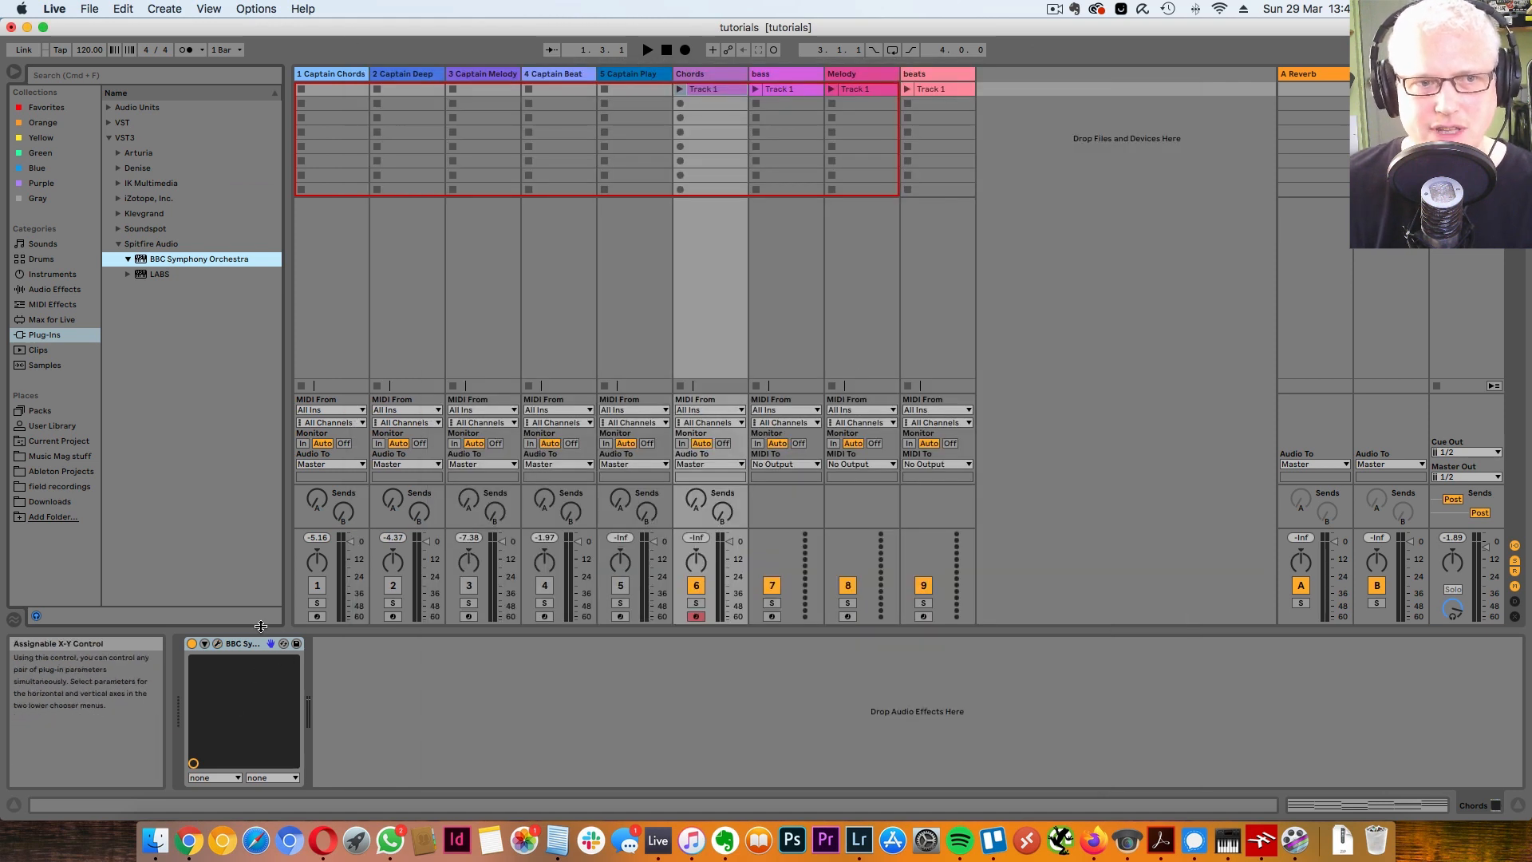
right_click(243, 651)
left_click(309, 708)
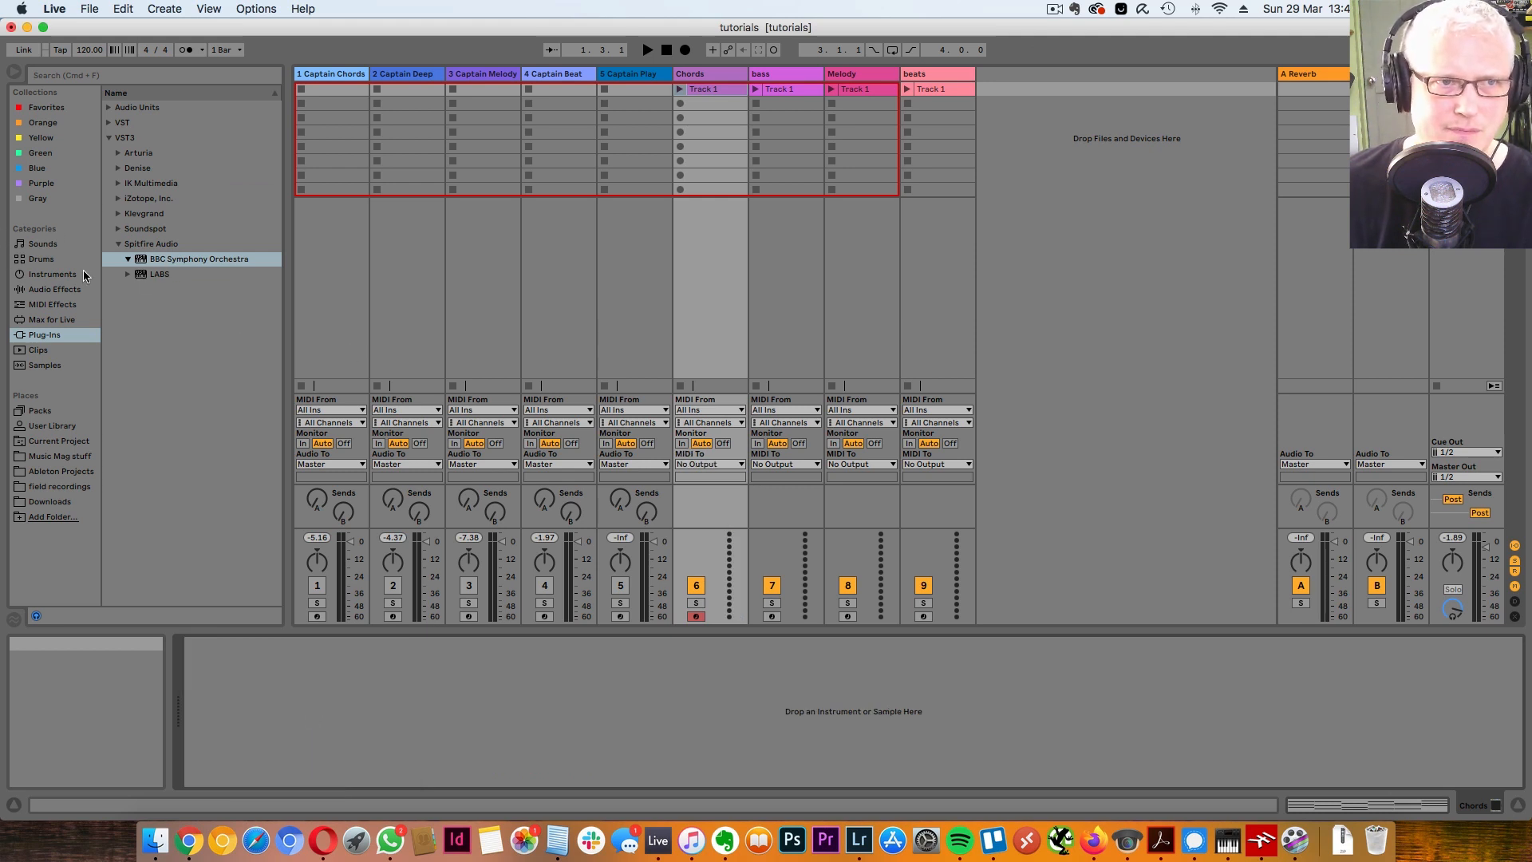
left_click(187, 314)
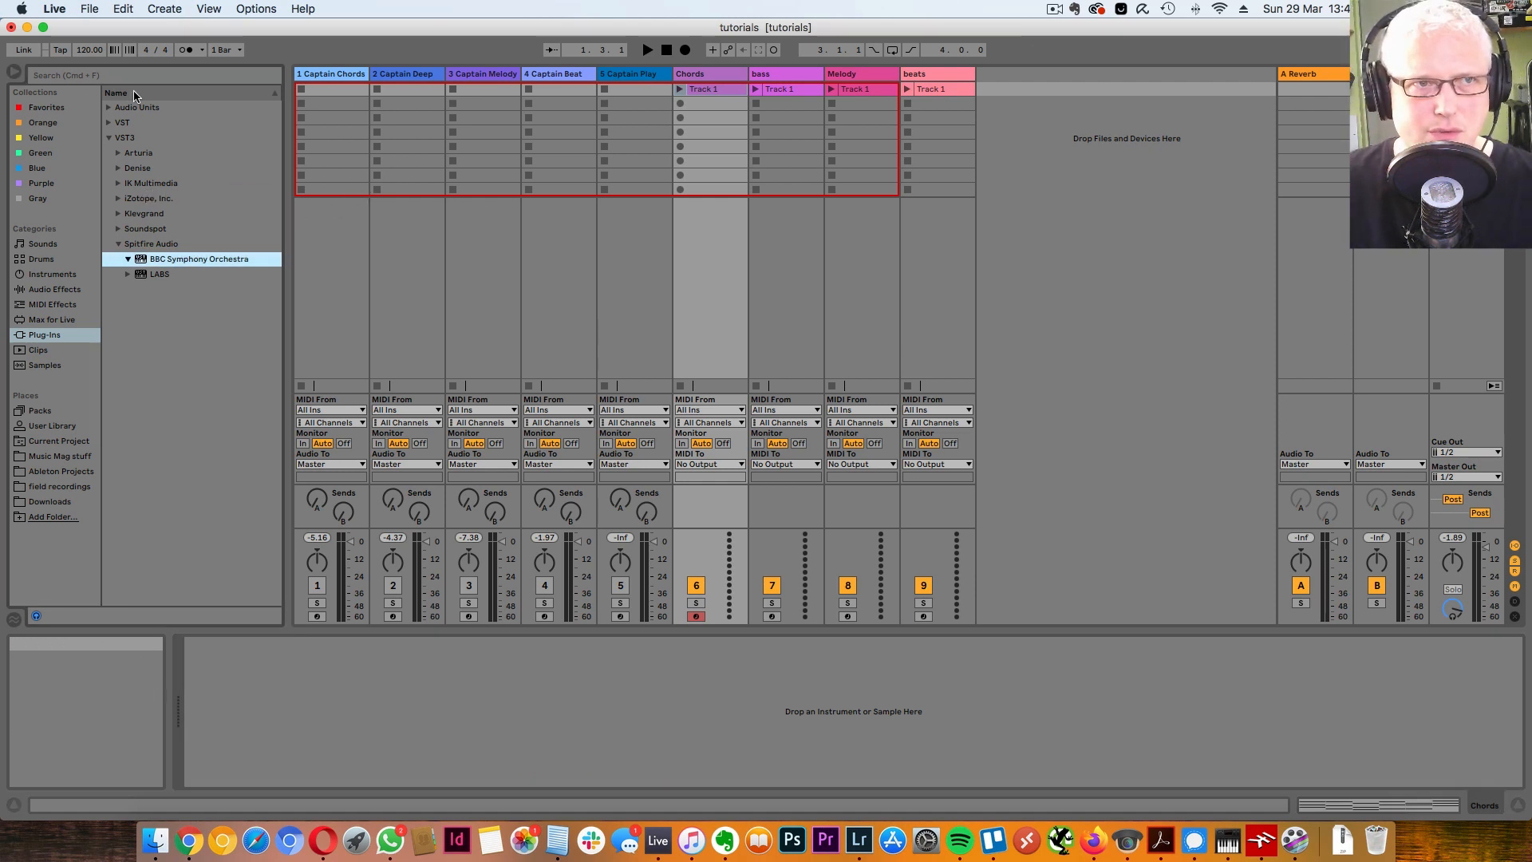
Step: Search the built-in instruments for "piano" and audition several Electric presets, from MkI1 Dirty Piano to Wurli Marimba Piano
left_click(71, 274)
left_click(199, 77)
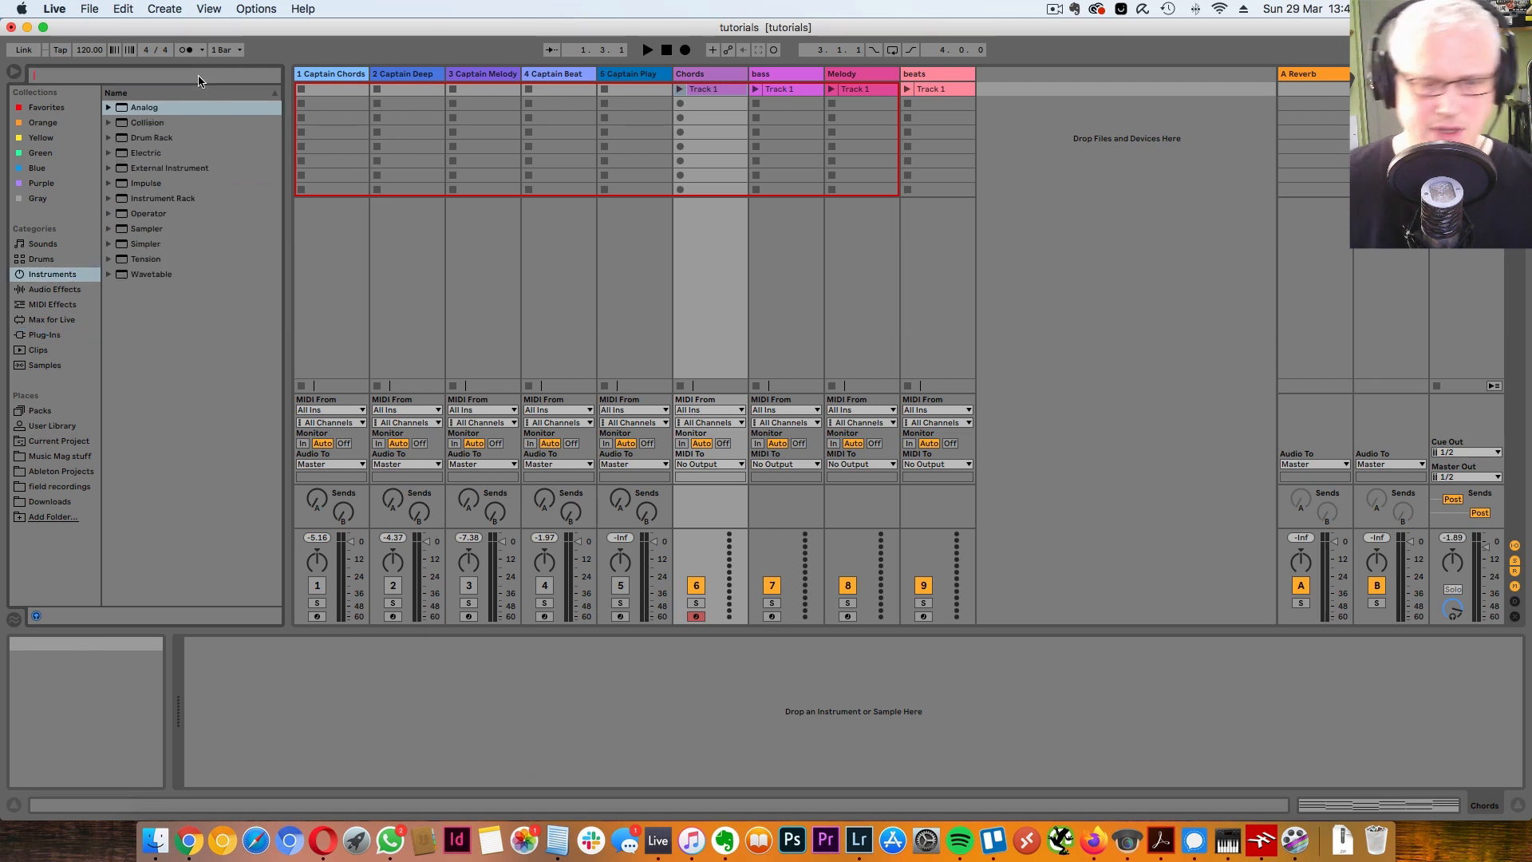
type("piano")
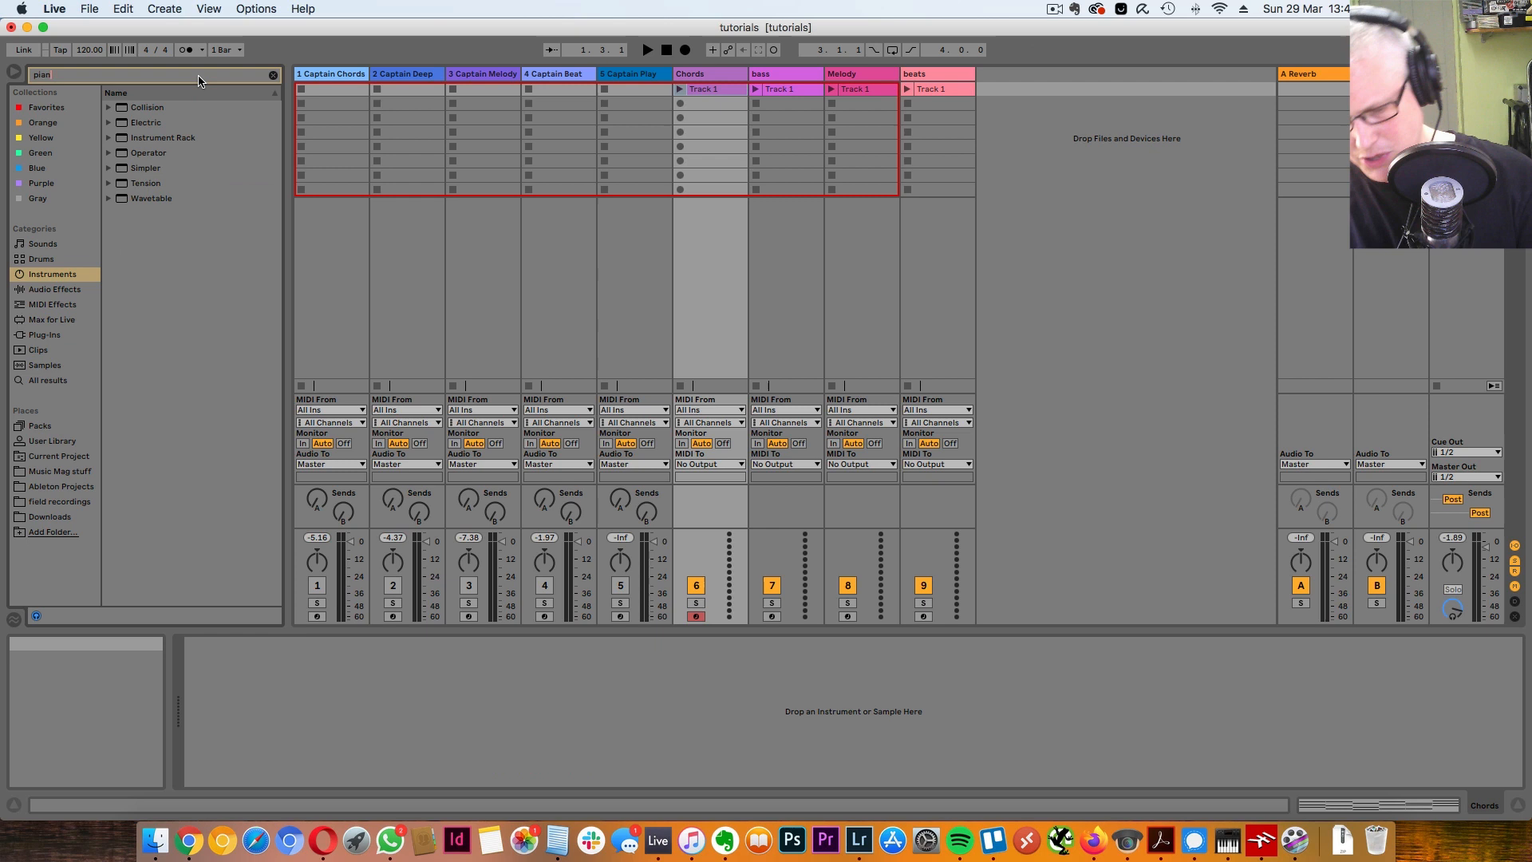
left_click(107, 123)
left_click(118, 138)
left_click(173, 154)
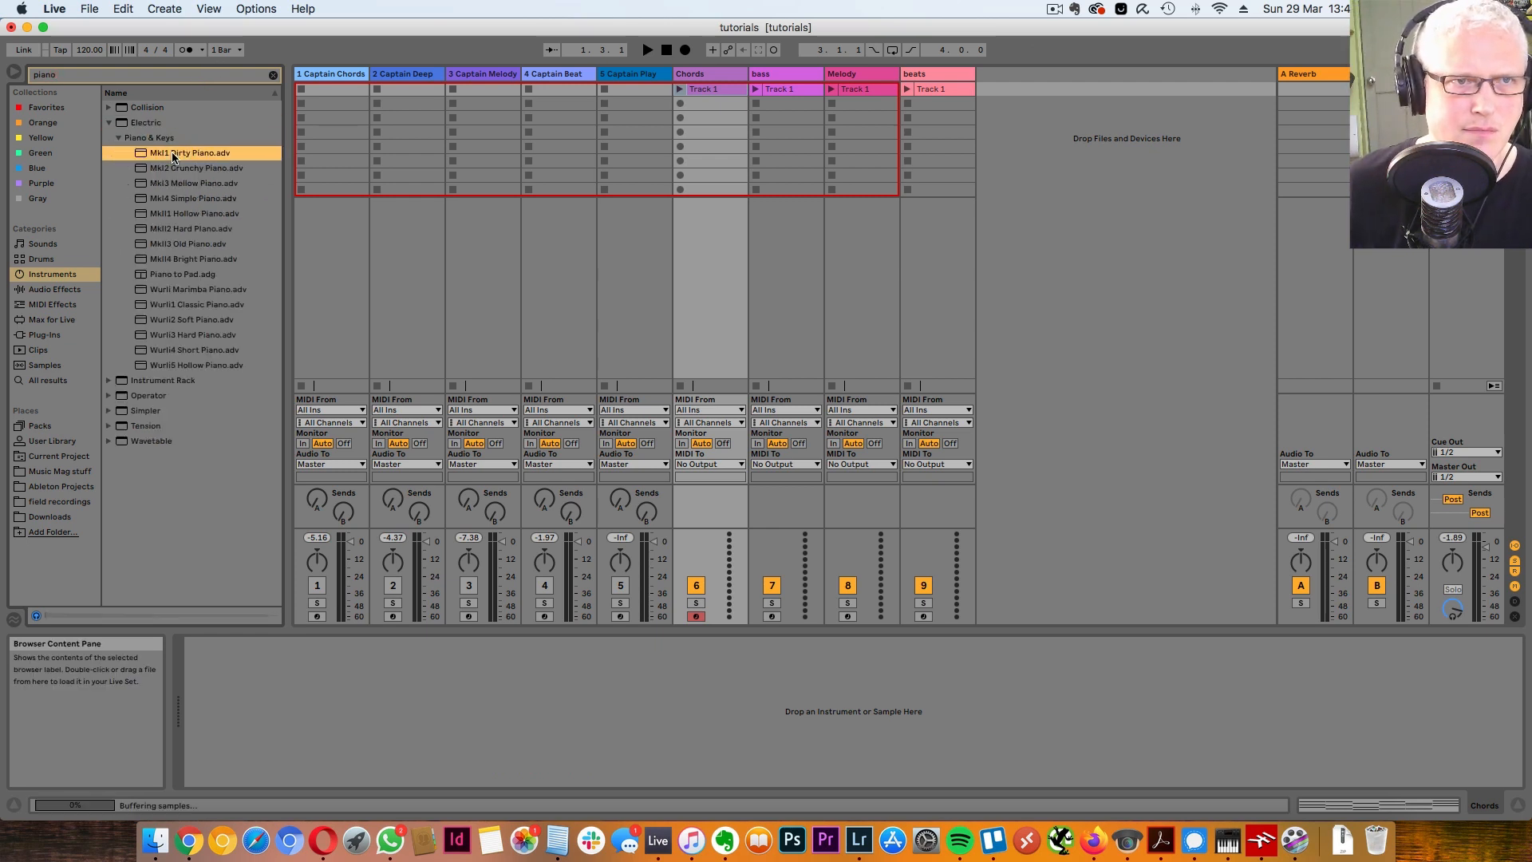
left_click(223, 185)
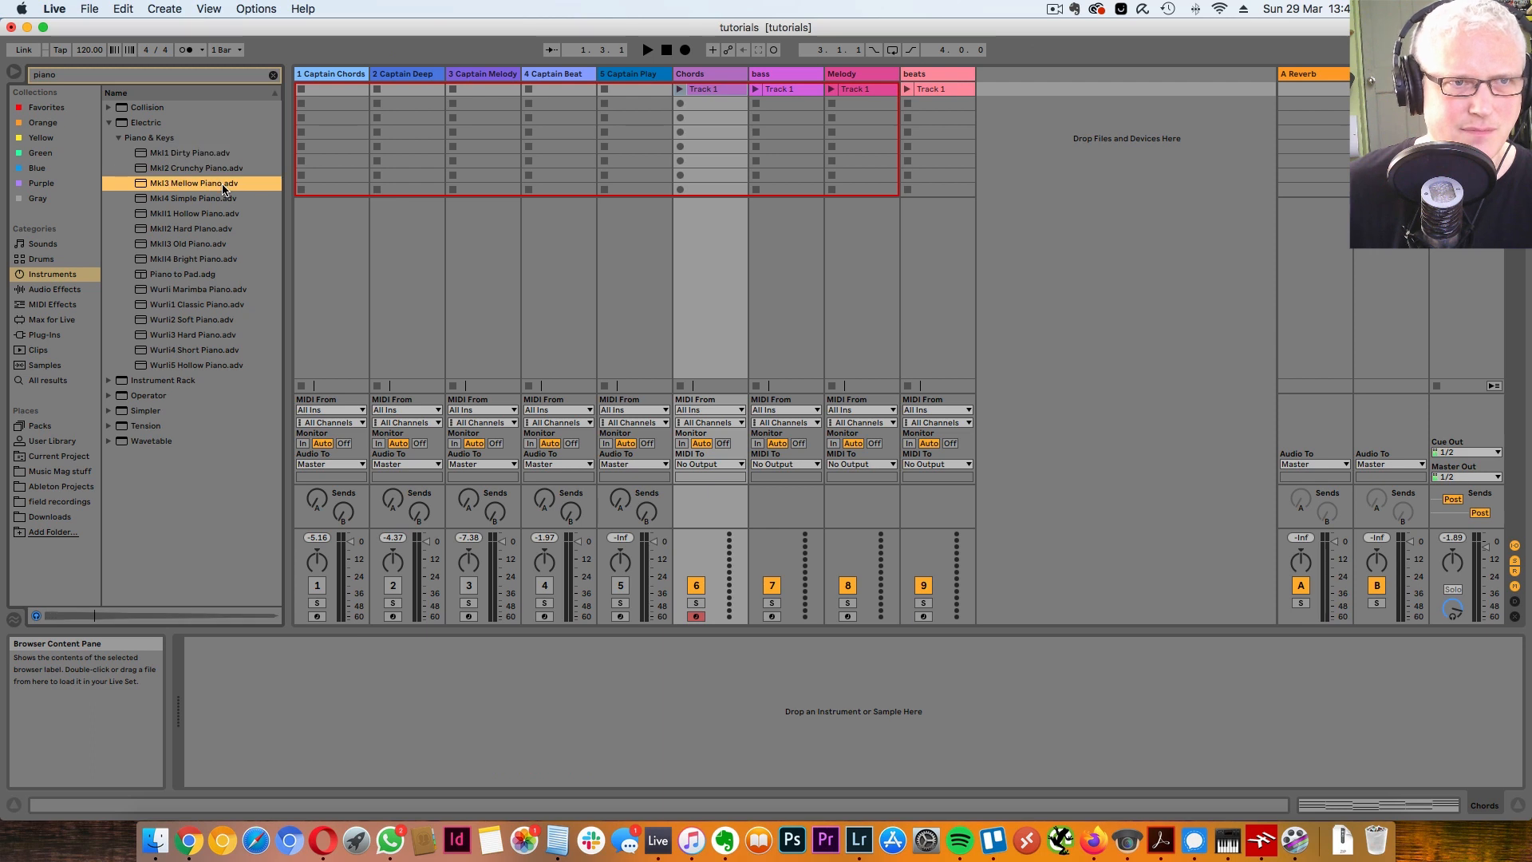
left_click(224, 200)
left_click(224, 260)
left_click(216, 290)
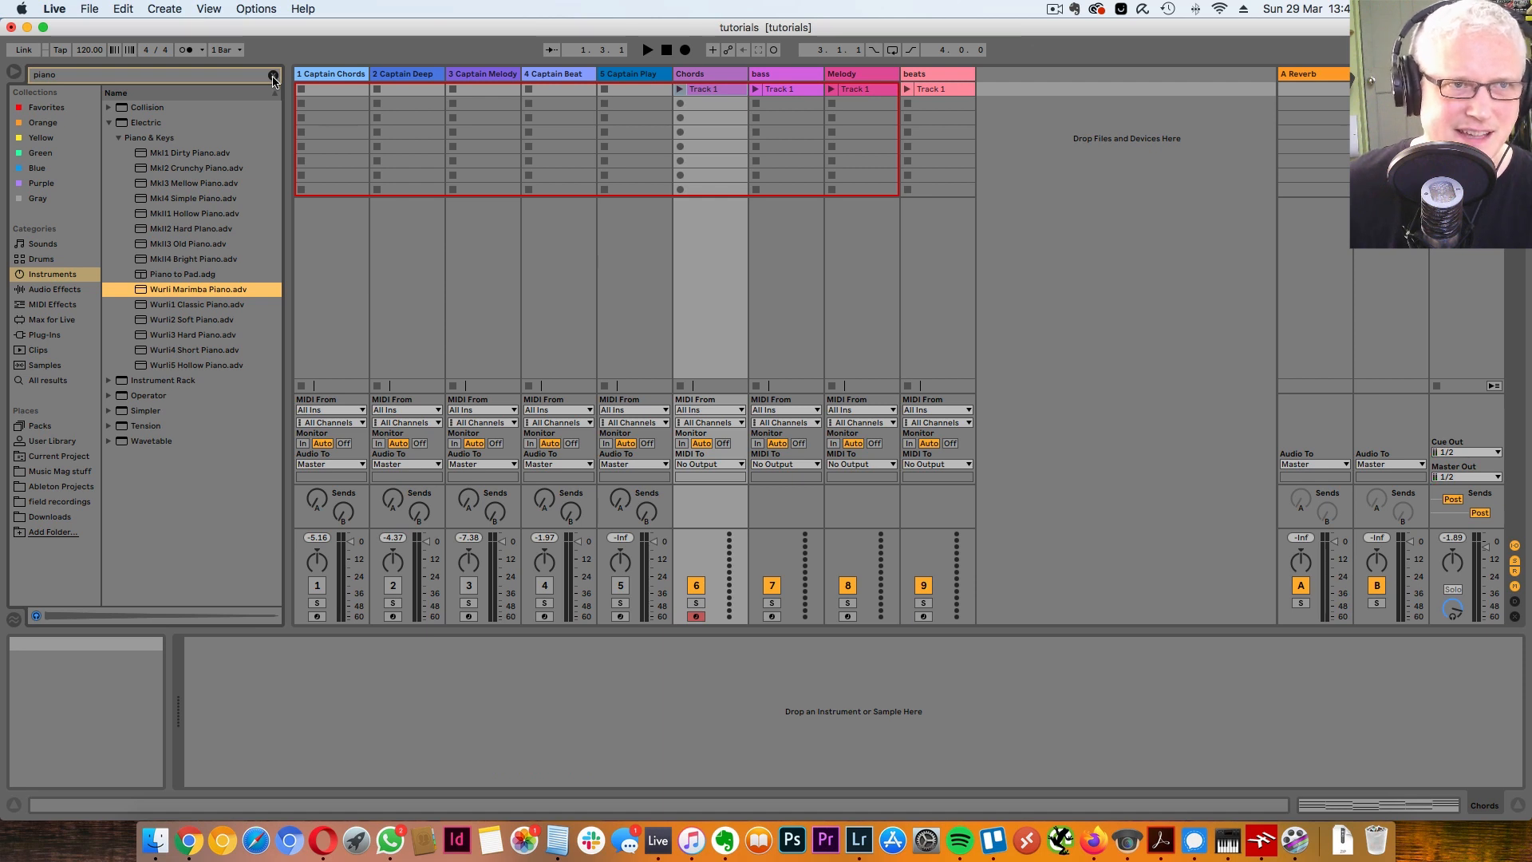
Step: Audition Collision piano presets, including Electric Piano1 Soft, Toy Piano1 Bells and Electric Piano5 Smooth
left_click(108, 108)
left_click(119, 123)
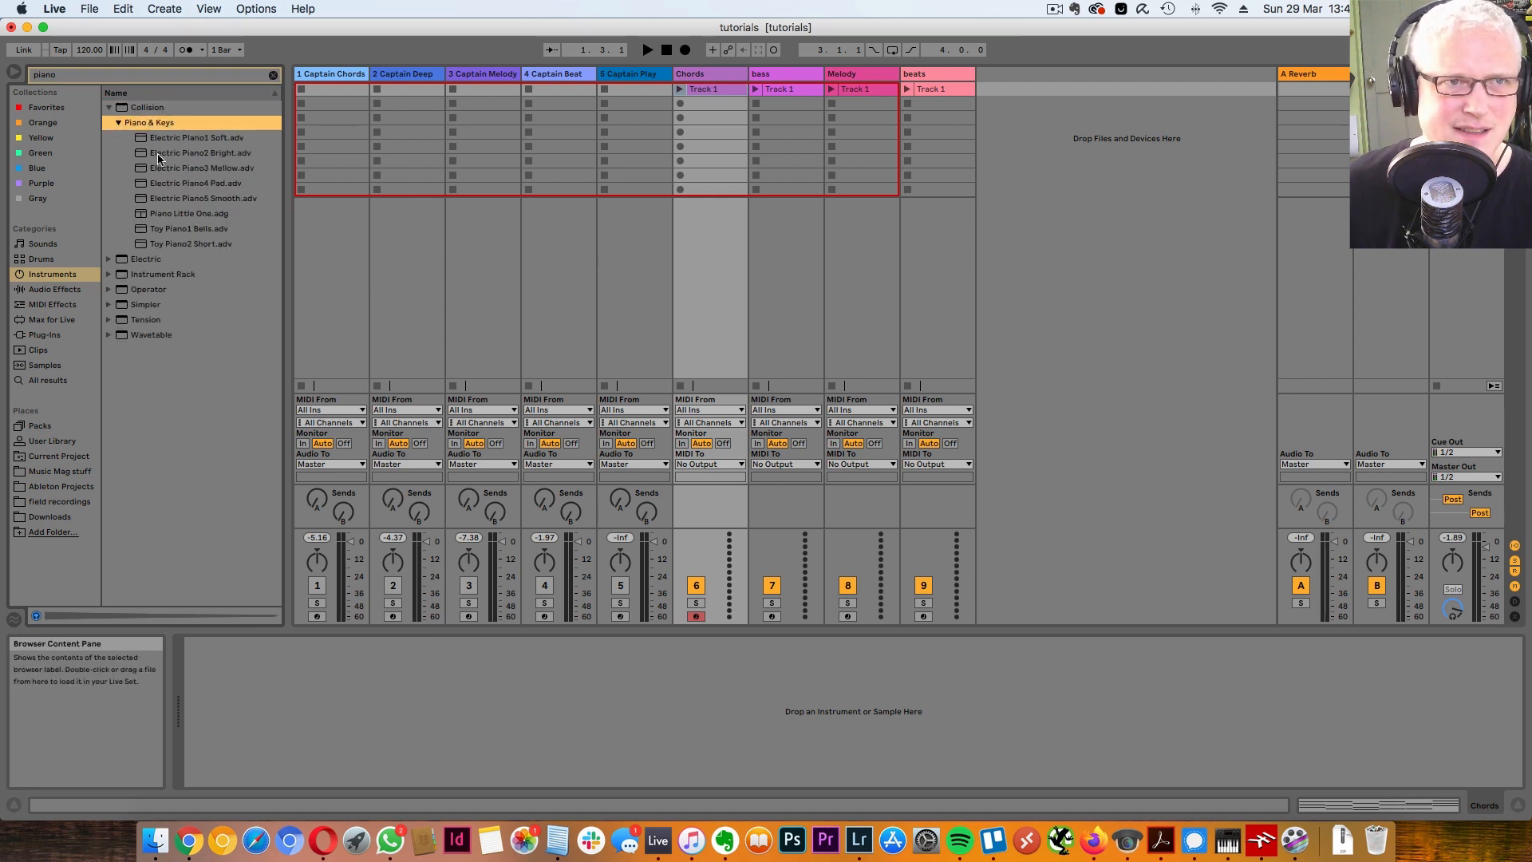
left_click(158, 154)
left_click(172, 137)
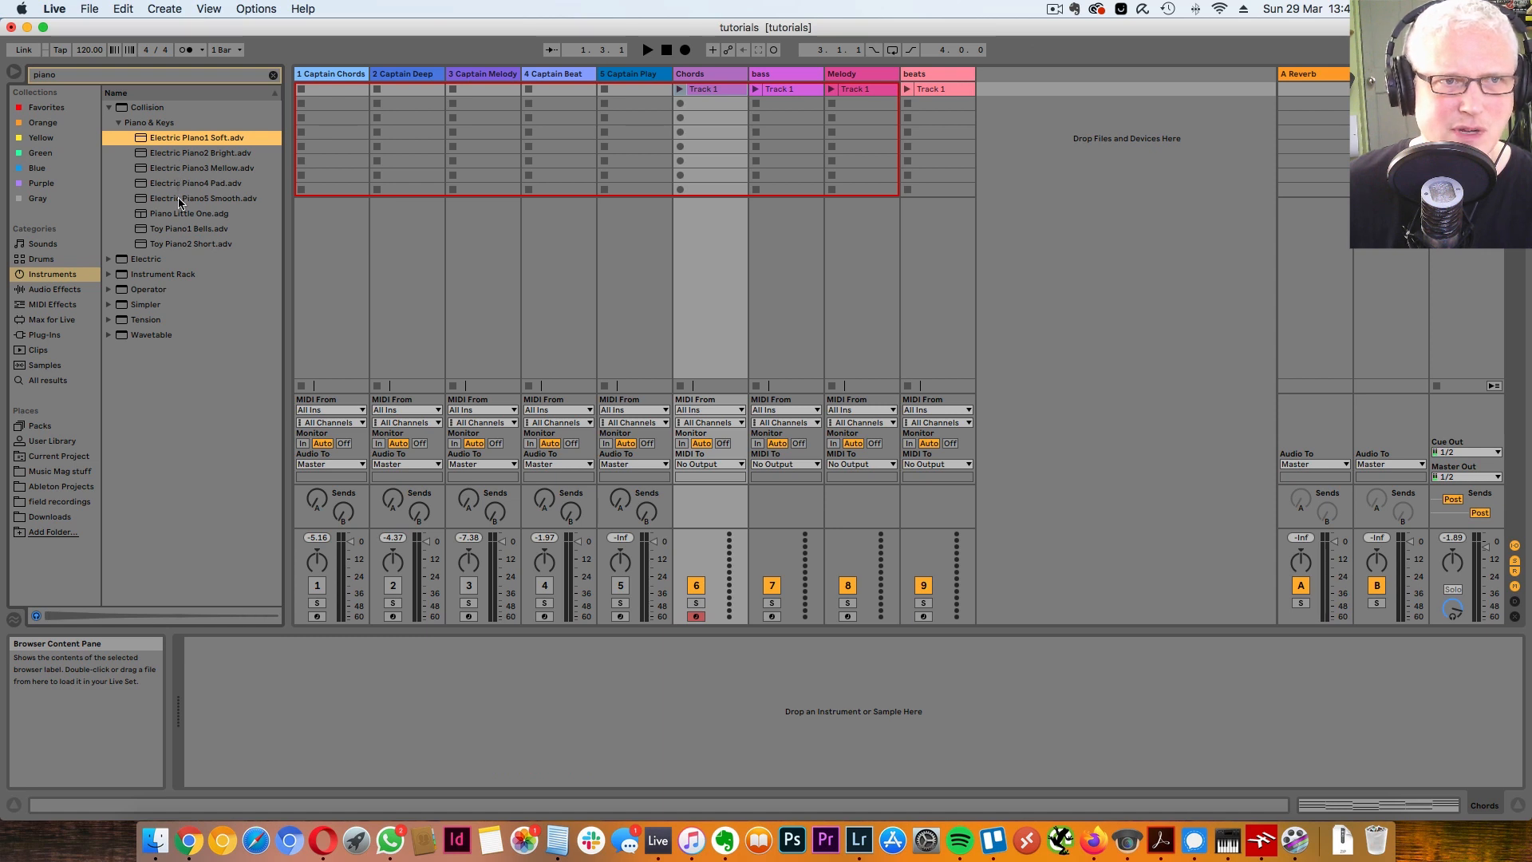
left_click(186, 230)
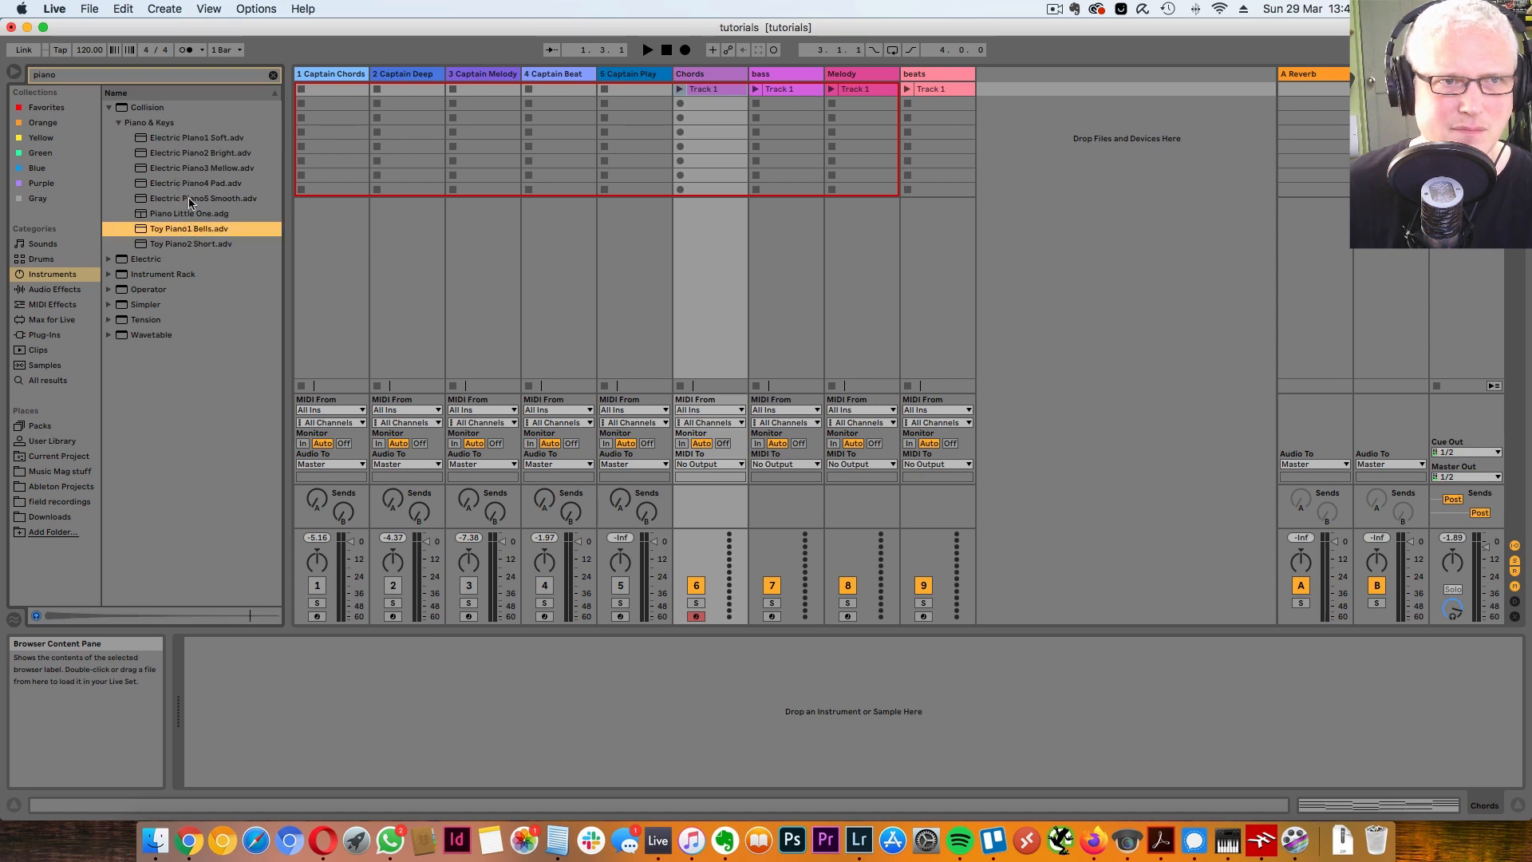
left_click(190, 200)
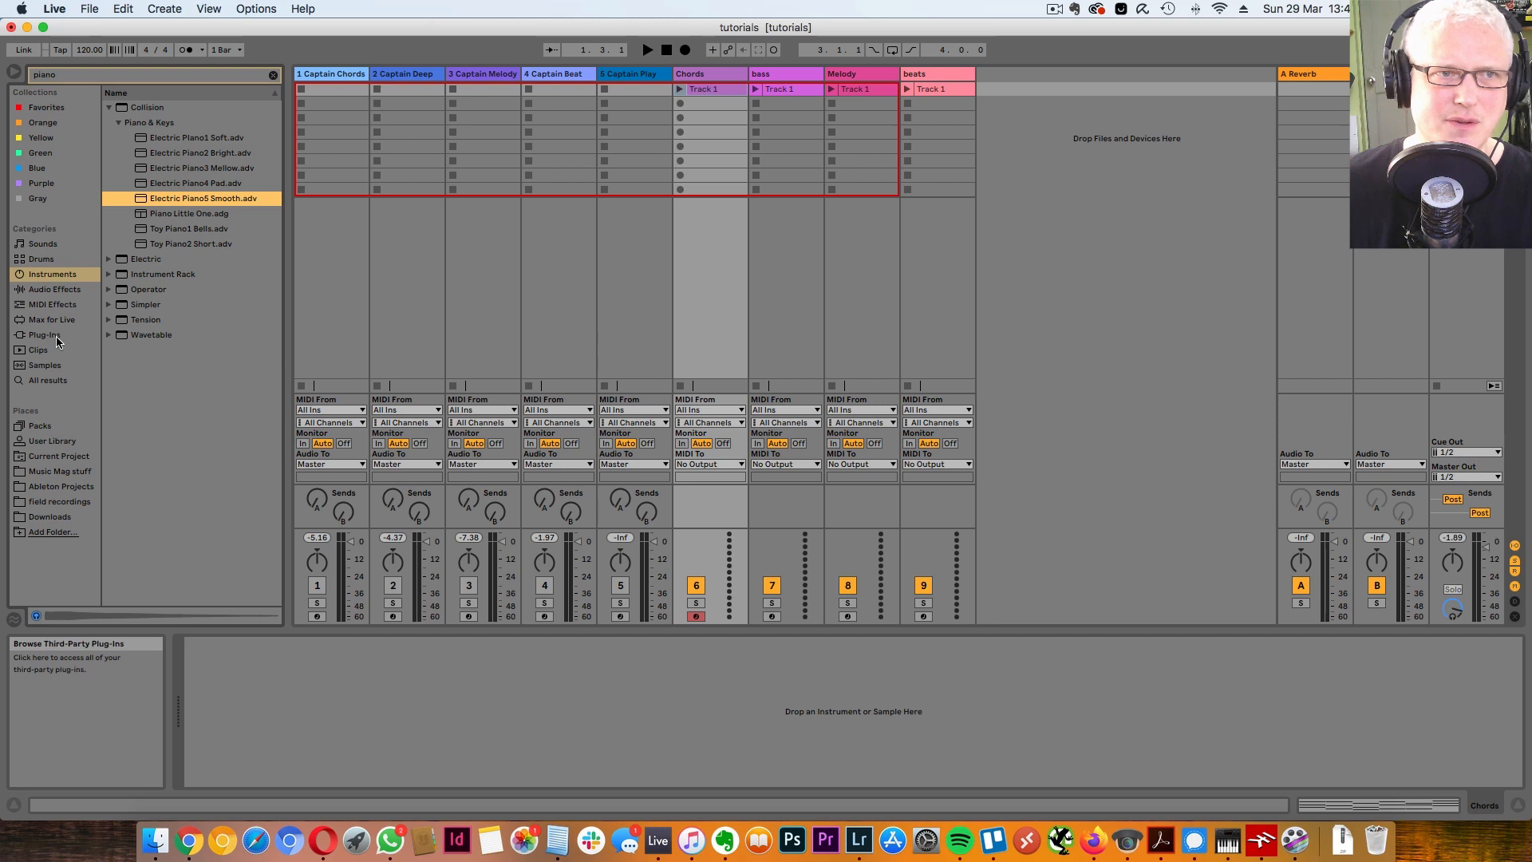
Step: Clear the piano search and look through the IK Multimedia VST3 plug-ins
left_click(50, 335)
left_click(274, 76)
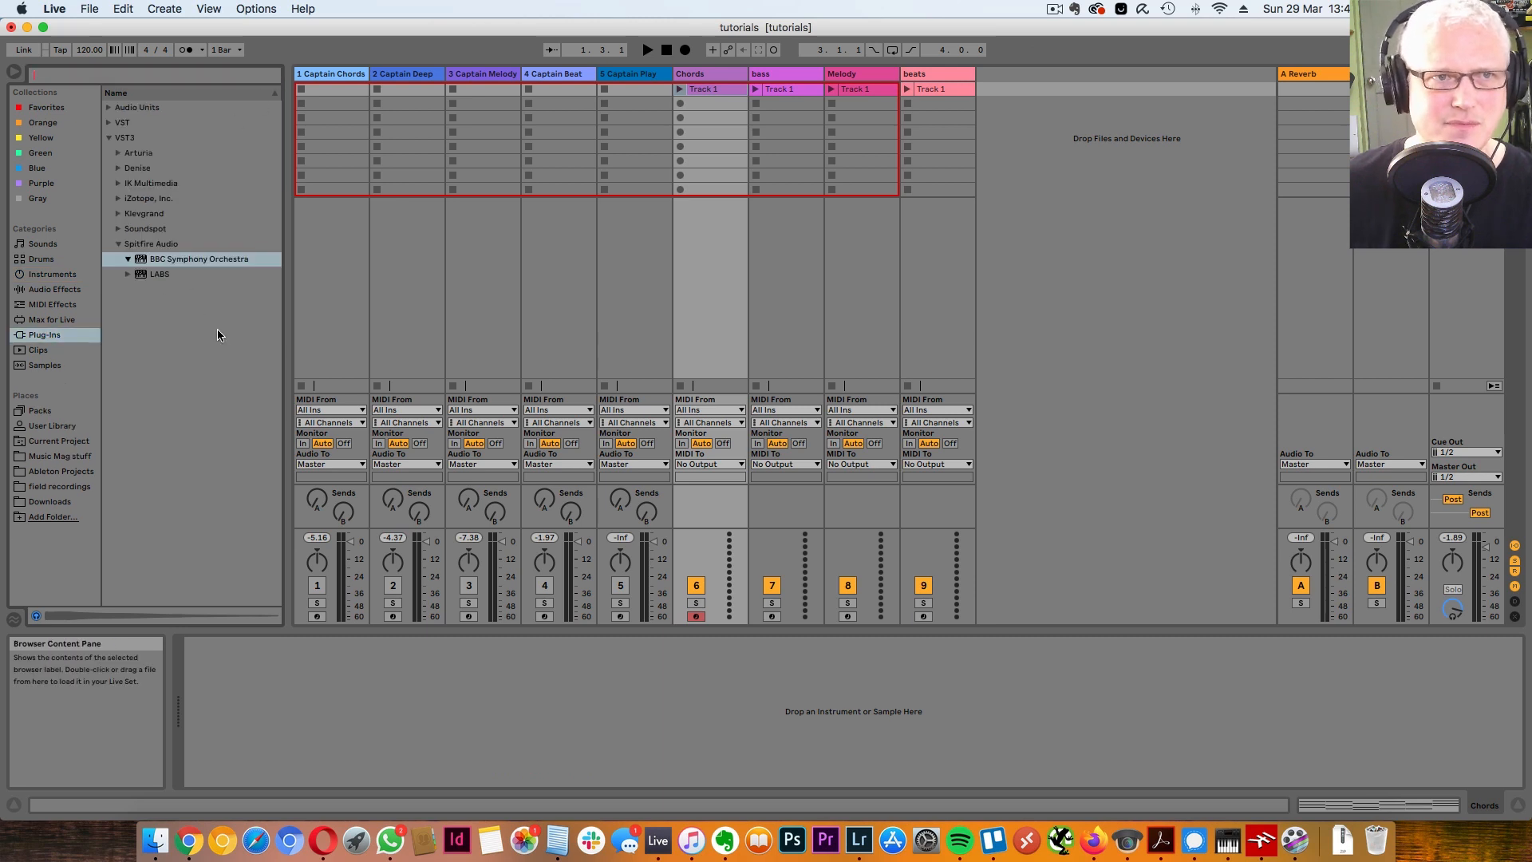
left_click(126, 258)
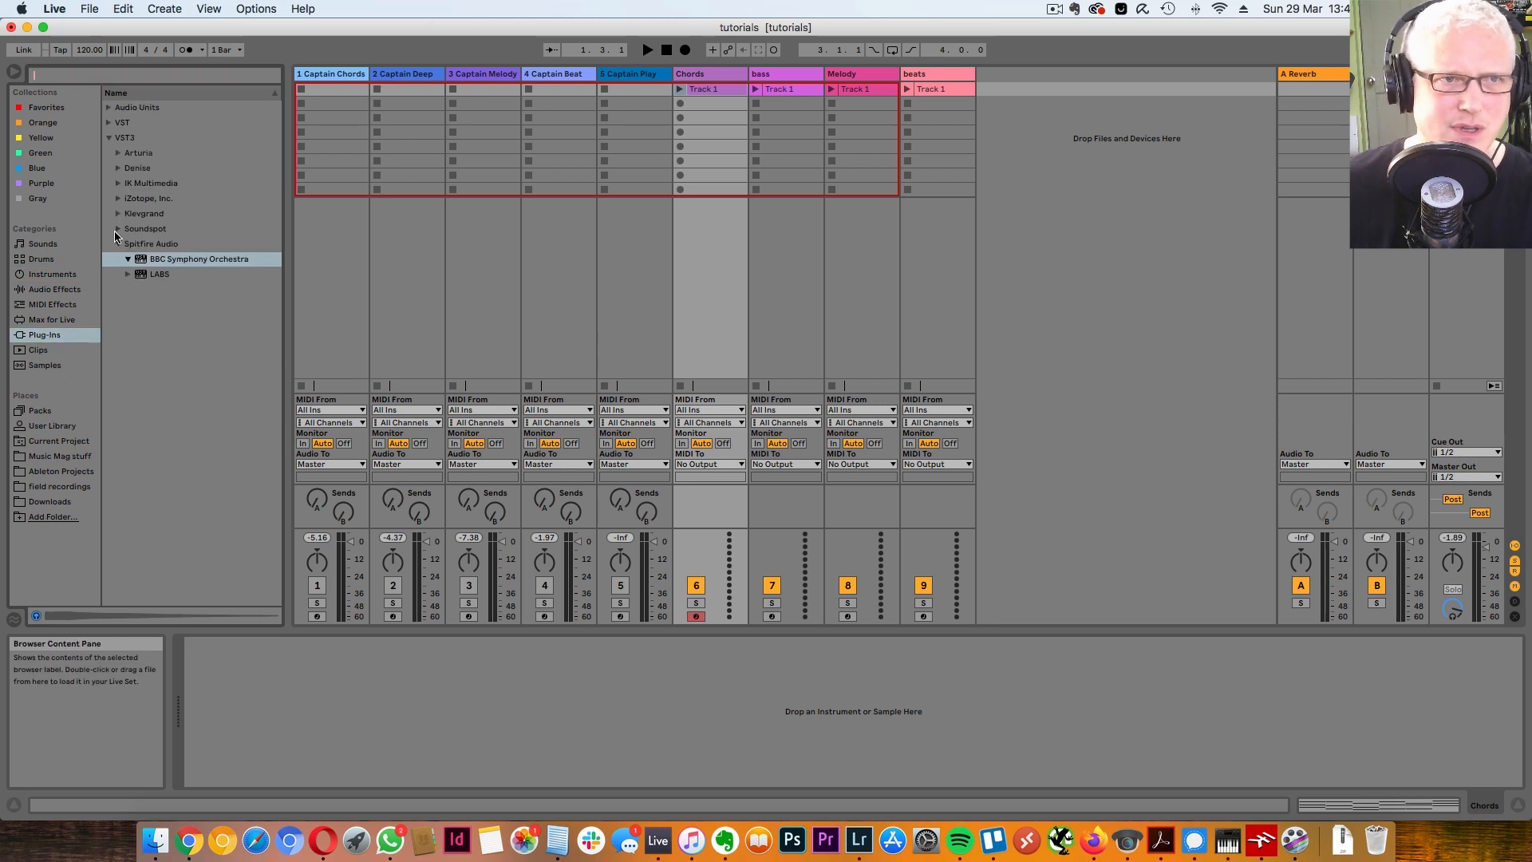
left_click(115, 184)
scroll(237, 326, "down", 10)
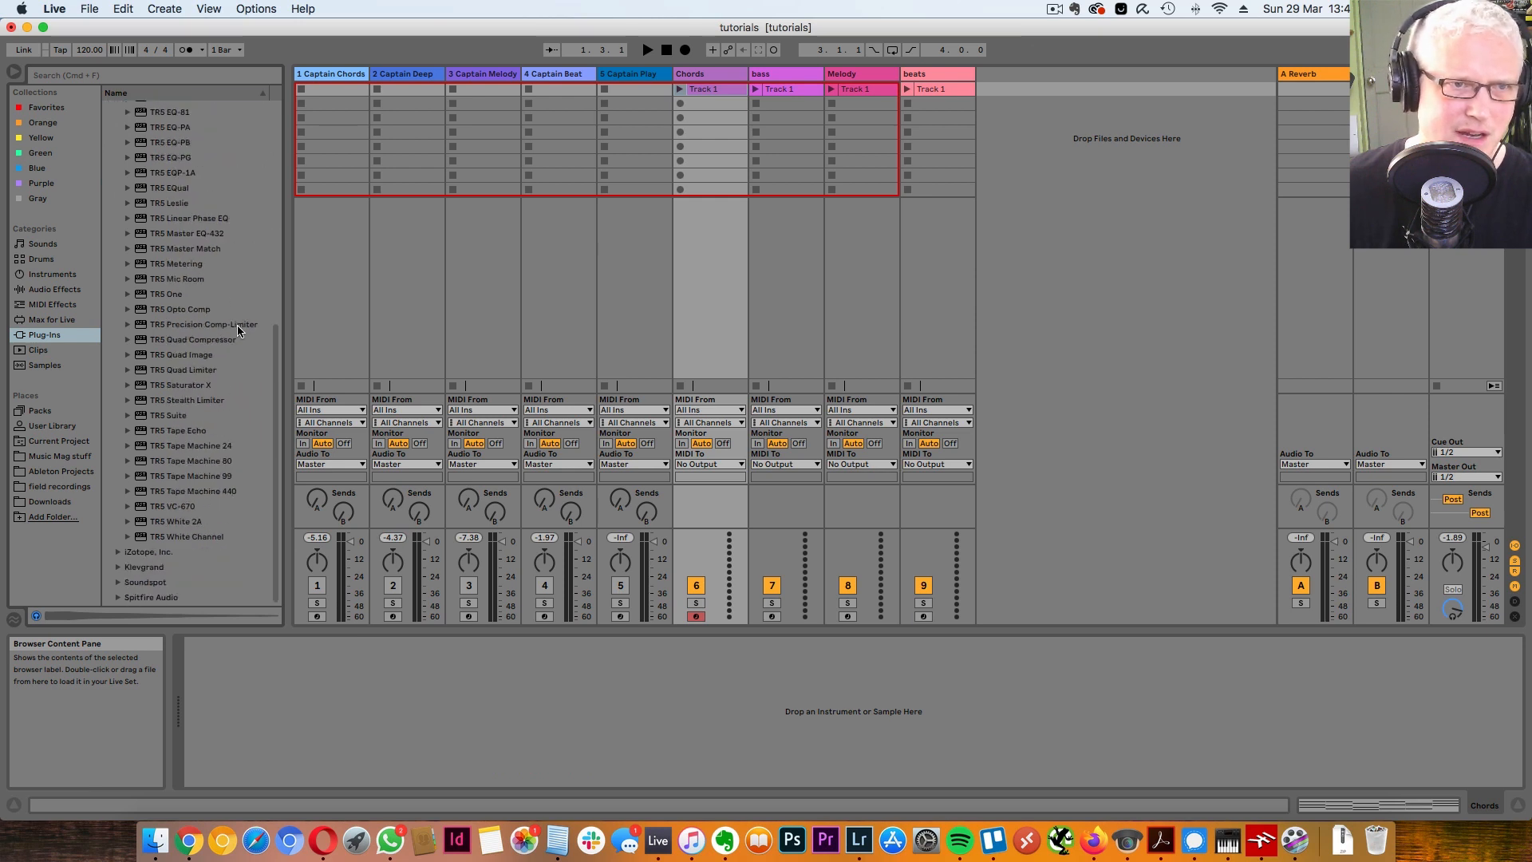
left_click(208, 76)
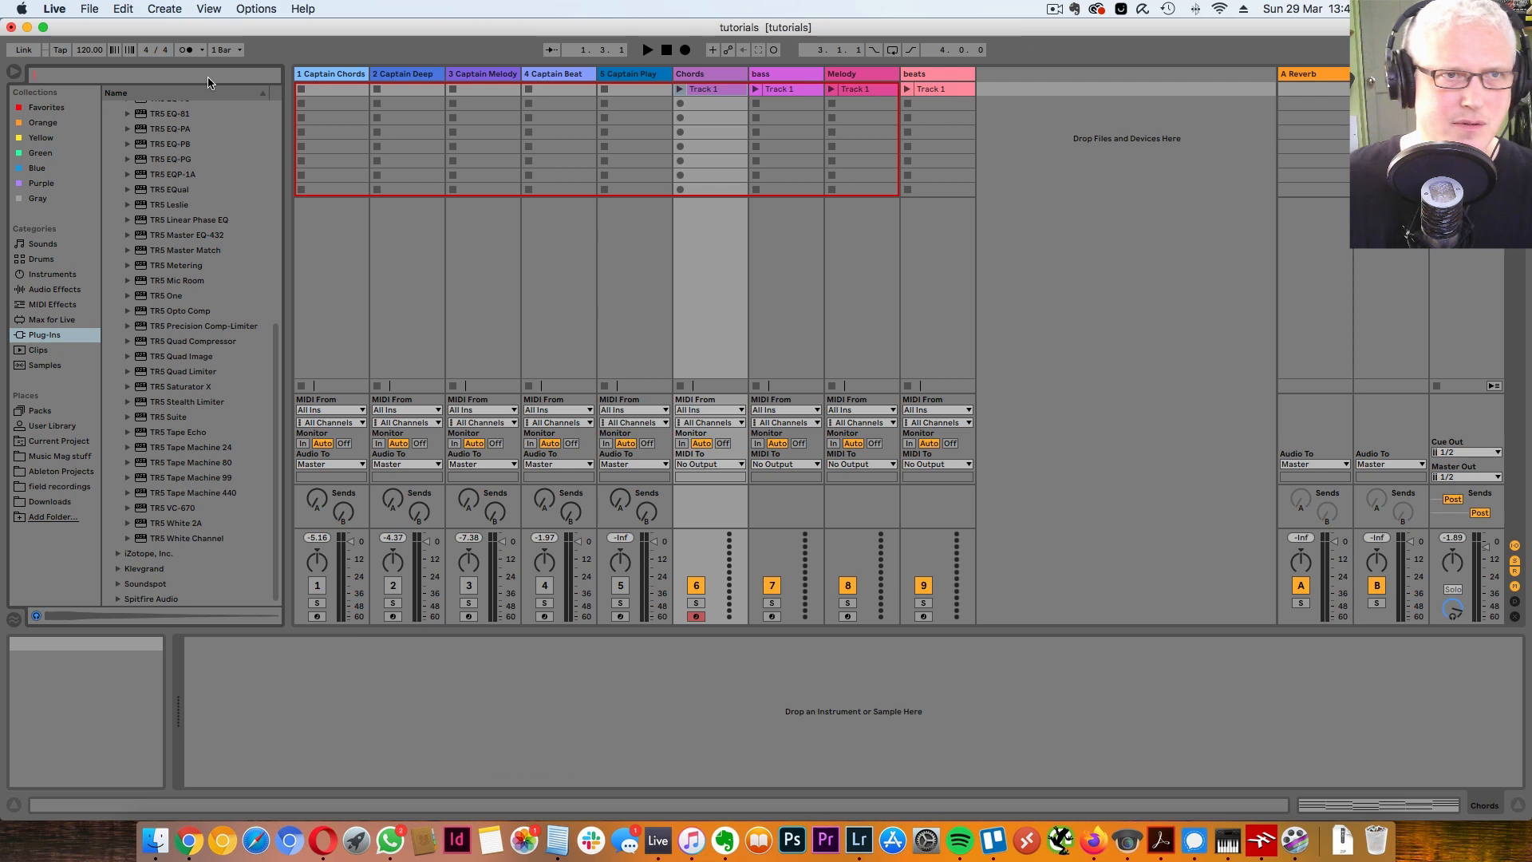
scroll(217, 337, "up", 10)
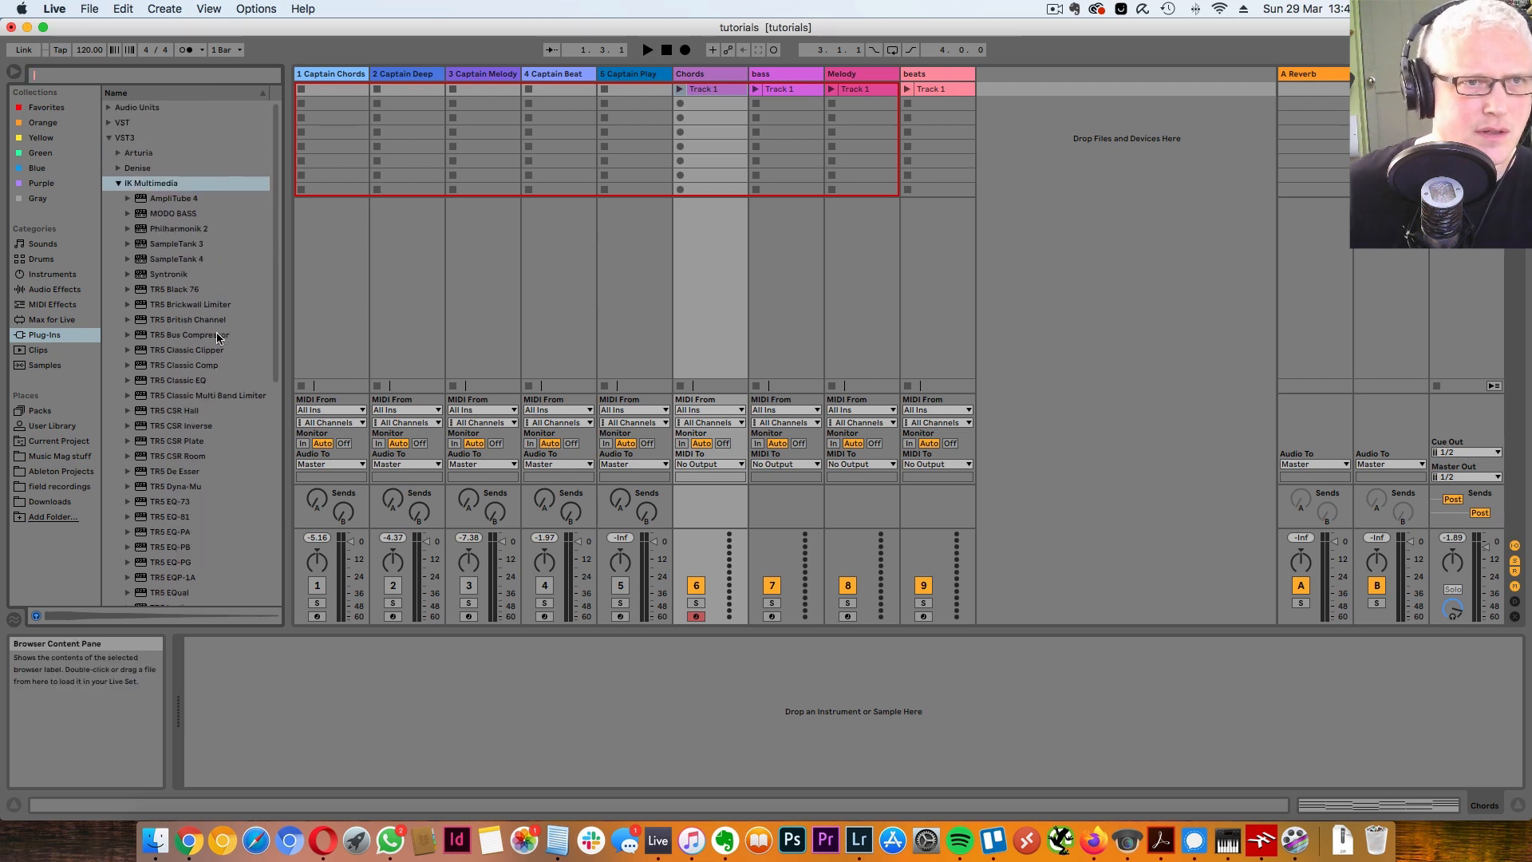
Step: Load the Philharmonik 2 VST instrument on the Chords track
left_click(109, 123)
scroll(214, 362, "down", 3)
scroll(214, 361, "up", 2)
scroll(213, 359, "up", 1)
left_click(193, 153)
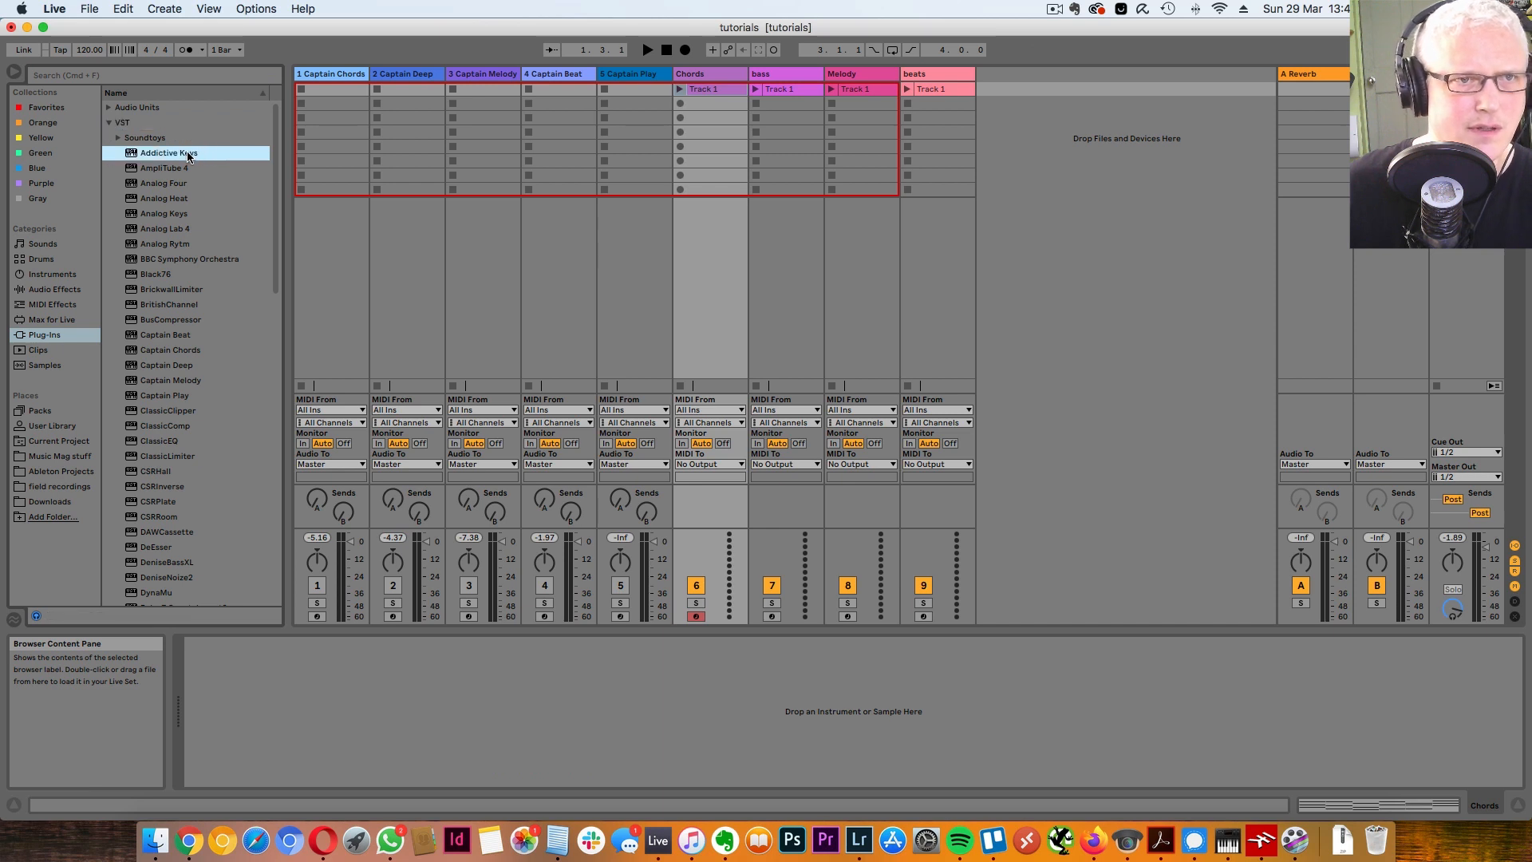
scroll(250, 335, "down", 15)
scroll(250, 338, "down", 2)
left_click_drag(211, 384, 700, 263)
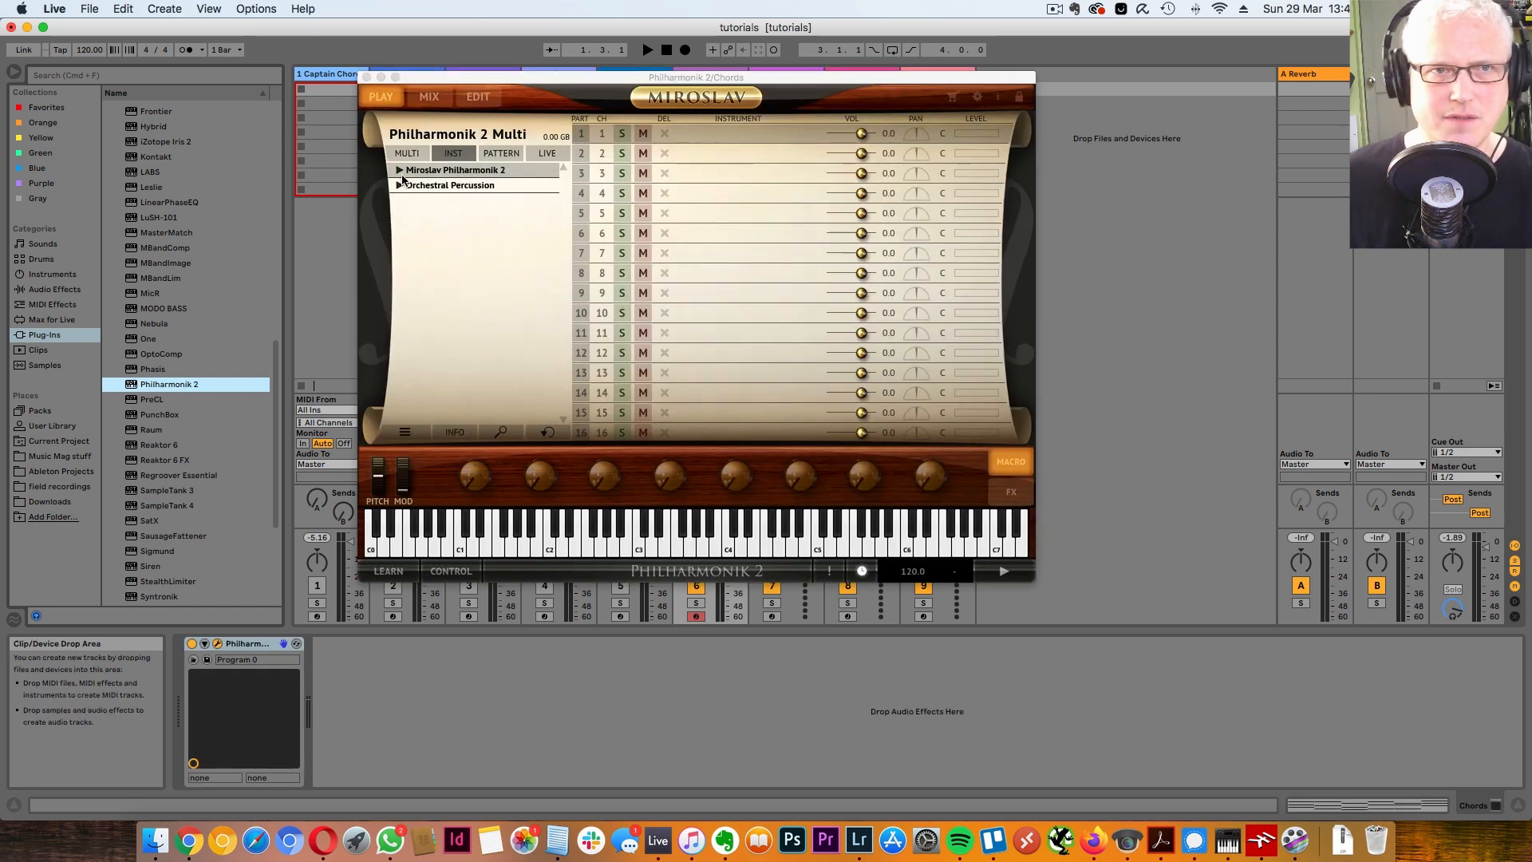
Step: Load the Philharmonik Grand Bright piano into part 1 of Philharmonik 2
left_click(400, 171)
left_click(407, 245)
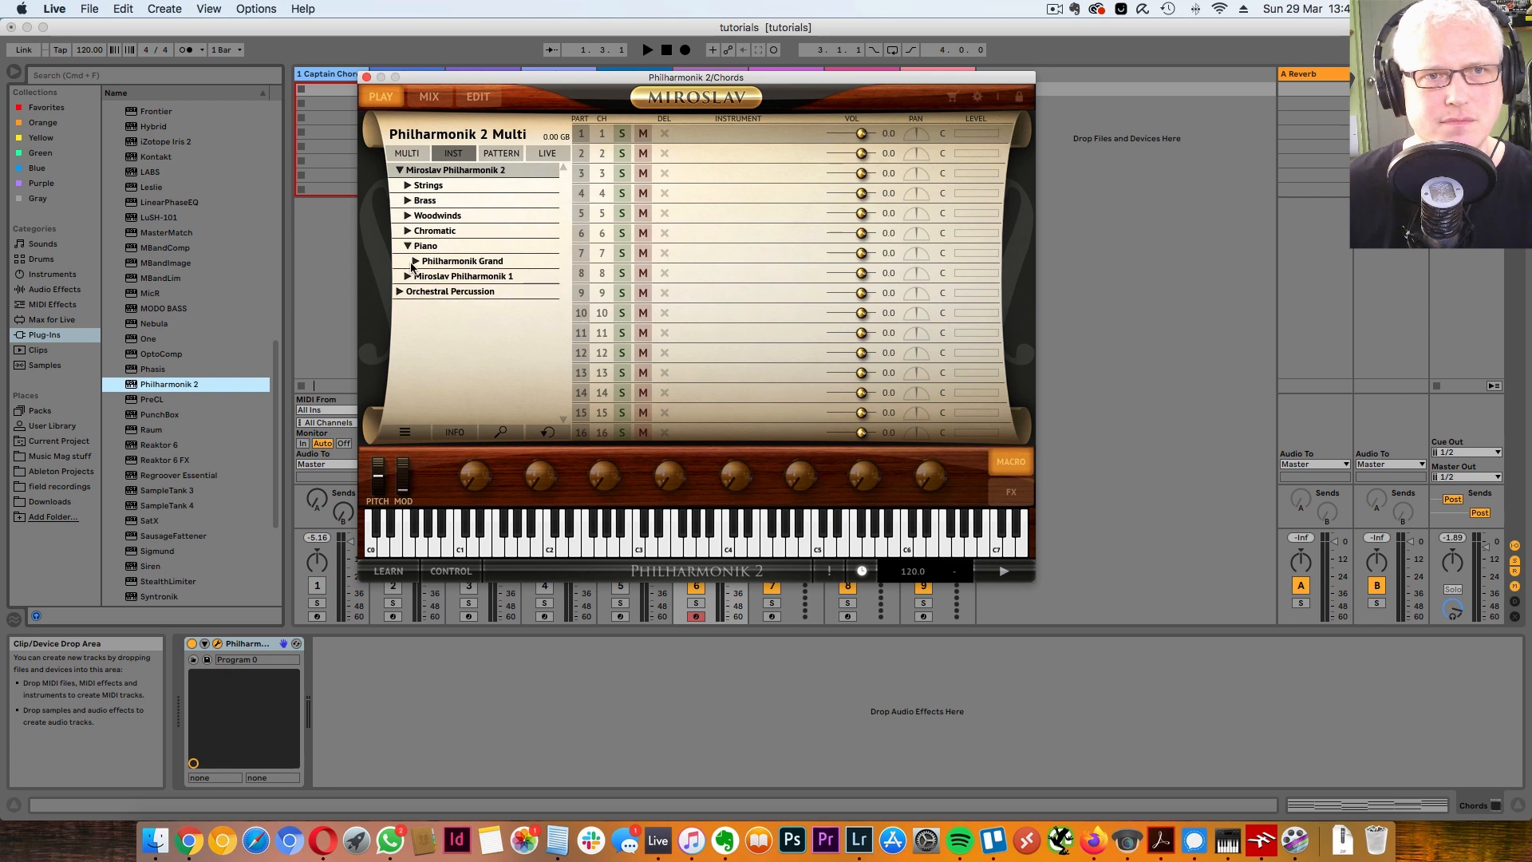
left_click(415, 262)
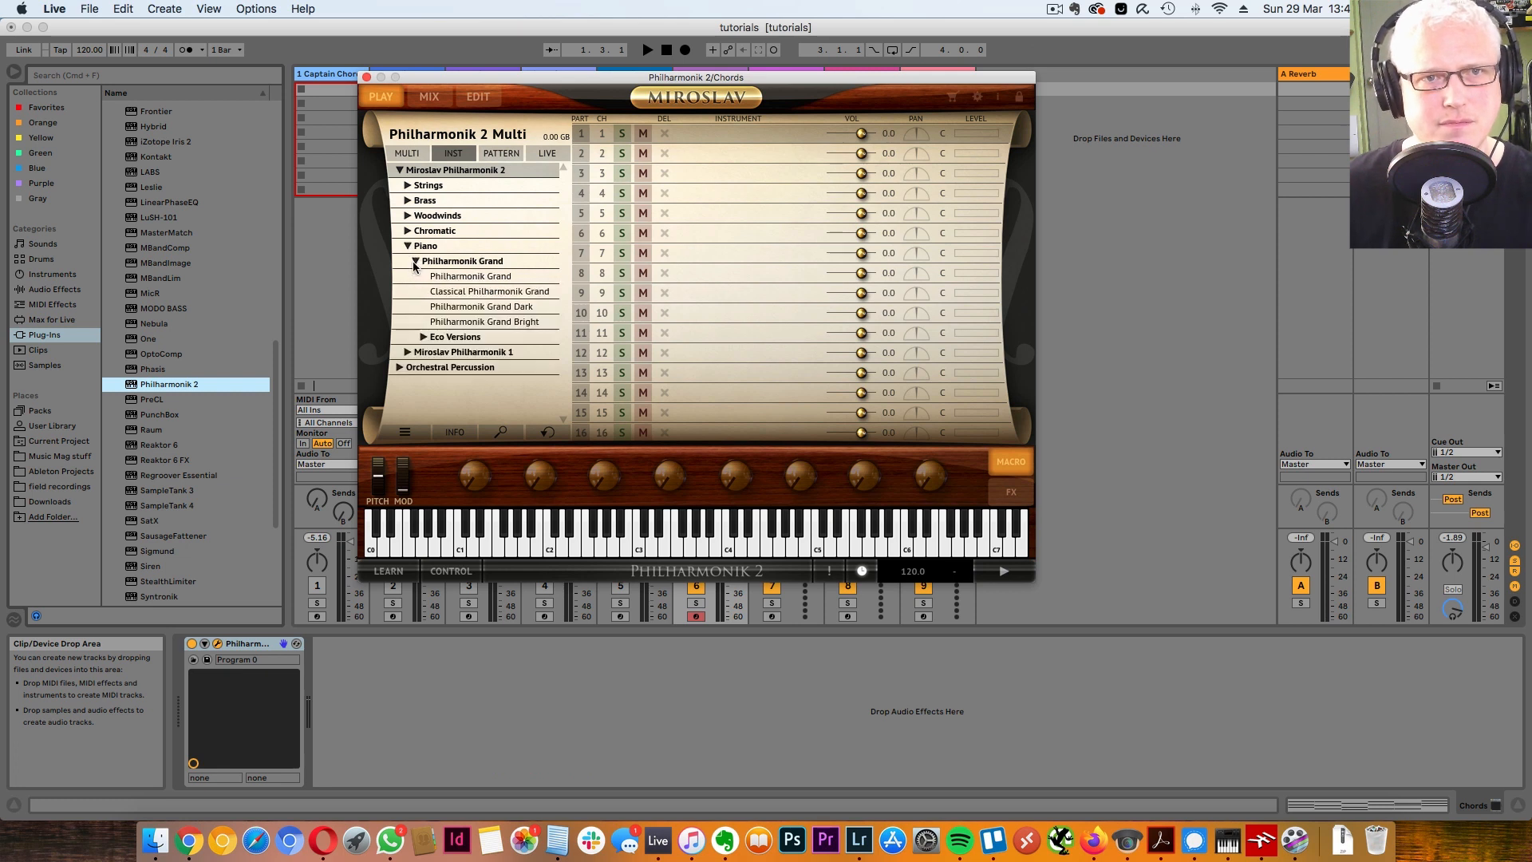
left_click(466, 322)
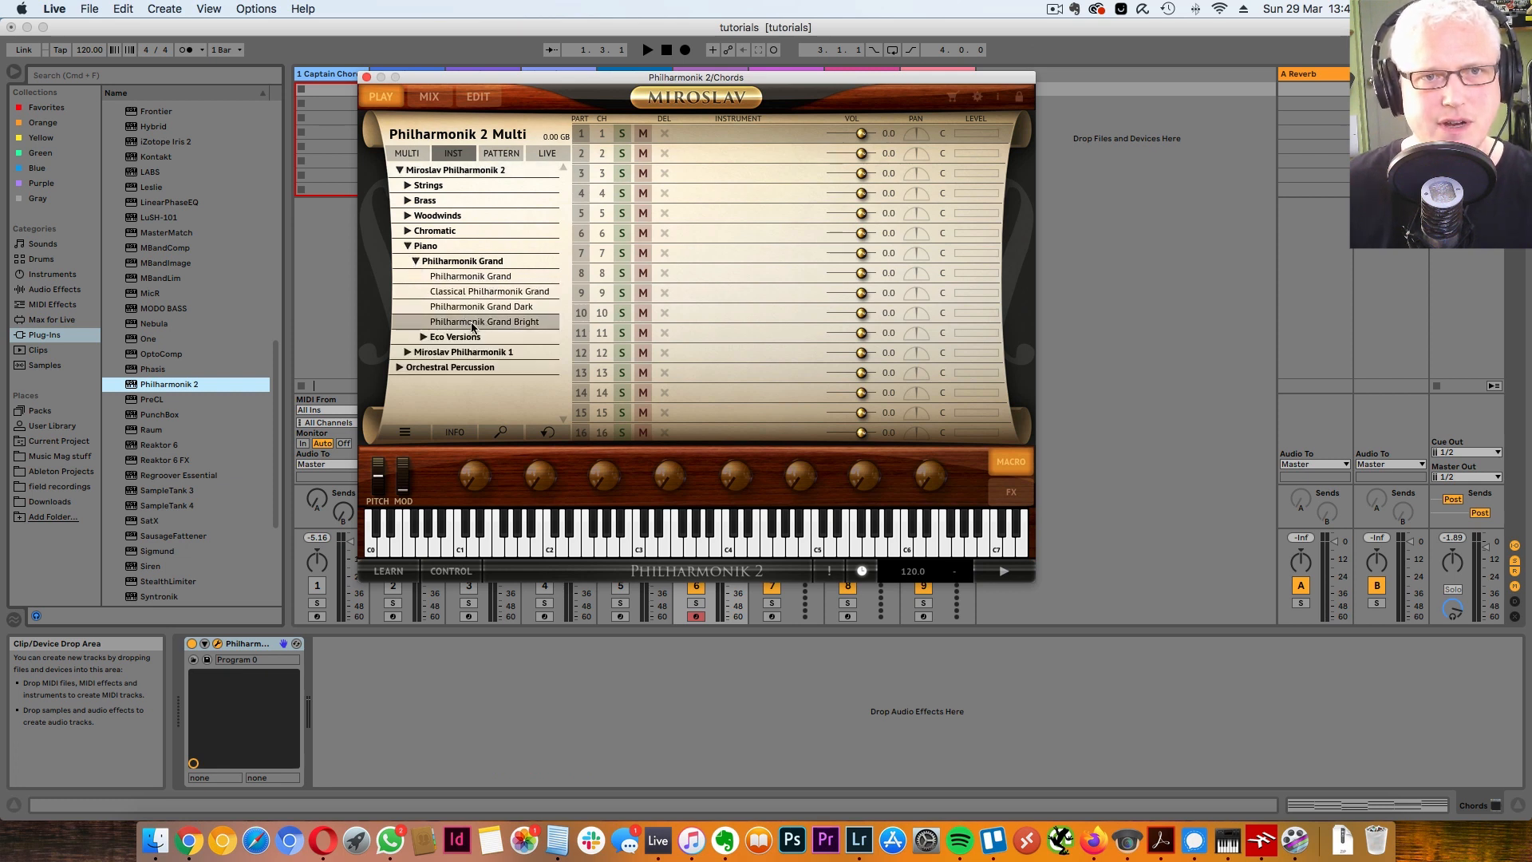
double_click(472, 324)
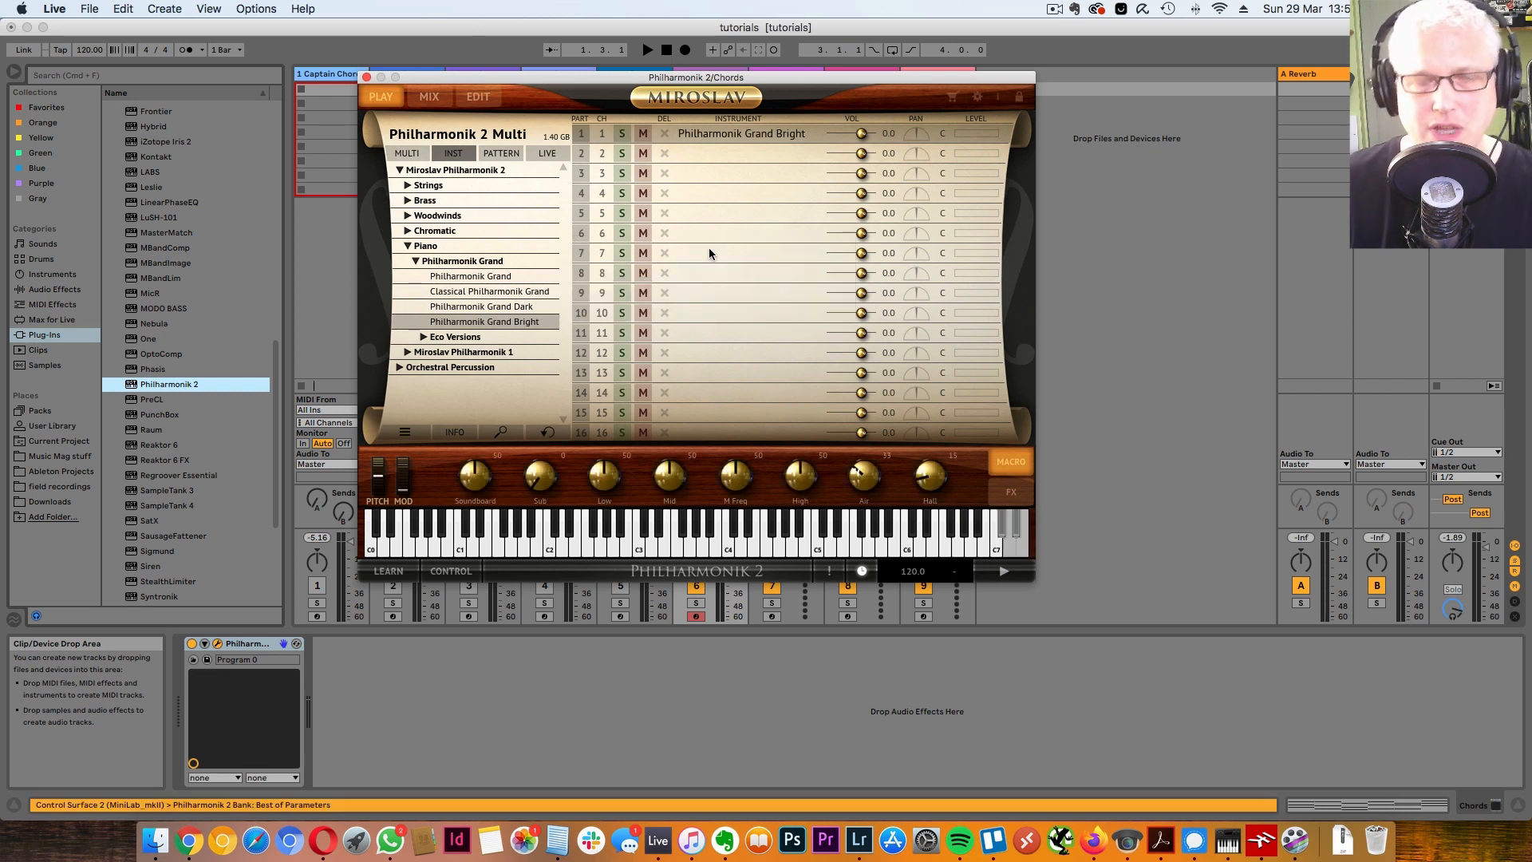
Step: Raise the part 1 volume to 6.6, show the FX controls and move the Philharmonik 2 window clear of the clips
mouse_move(865, 134)
left_mouse_down()
mouse_move(884, 137)
mouse_move(871, 136)
left_mouse_up()
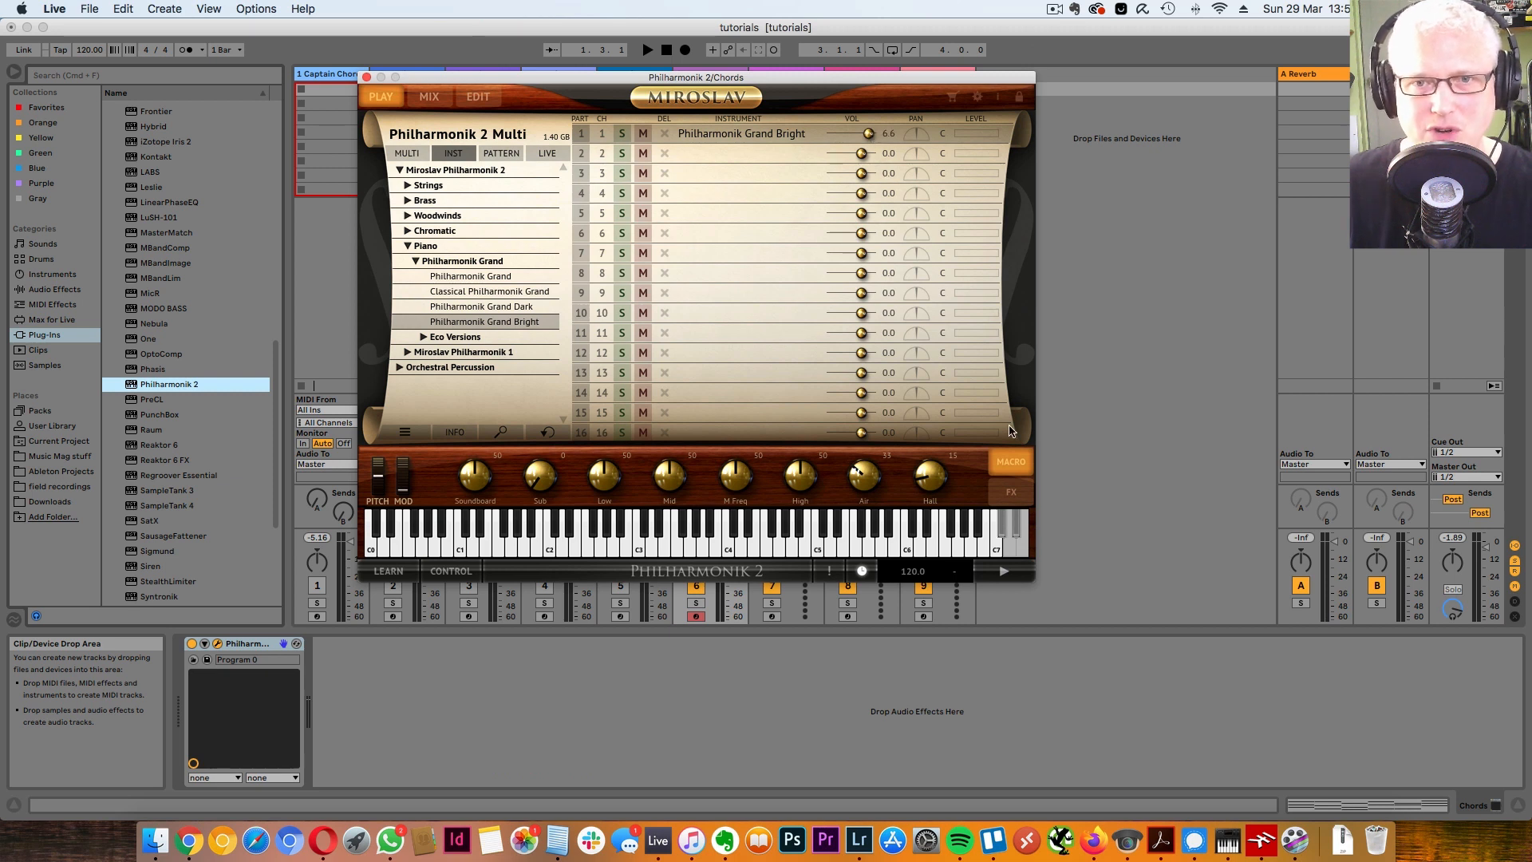
left_click(1012, 491)
left_click_drag(804, 83, 878, 194)
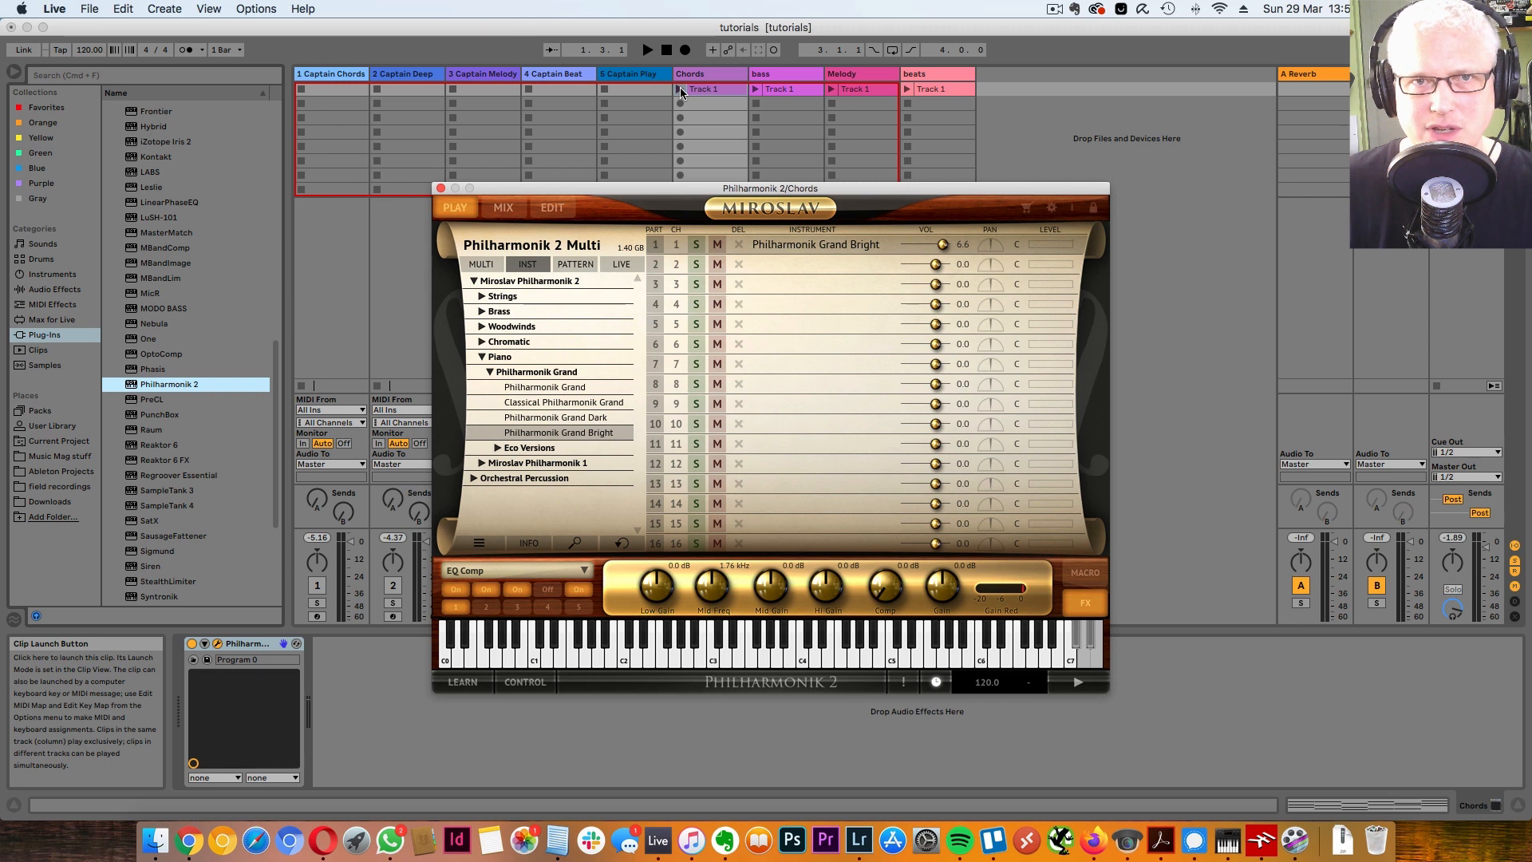
Step: Play the Chords clip through the piano and lower the part 1 volume to 3.8
left_click(680, 90)
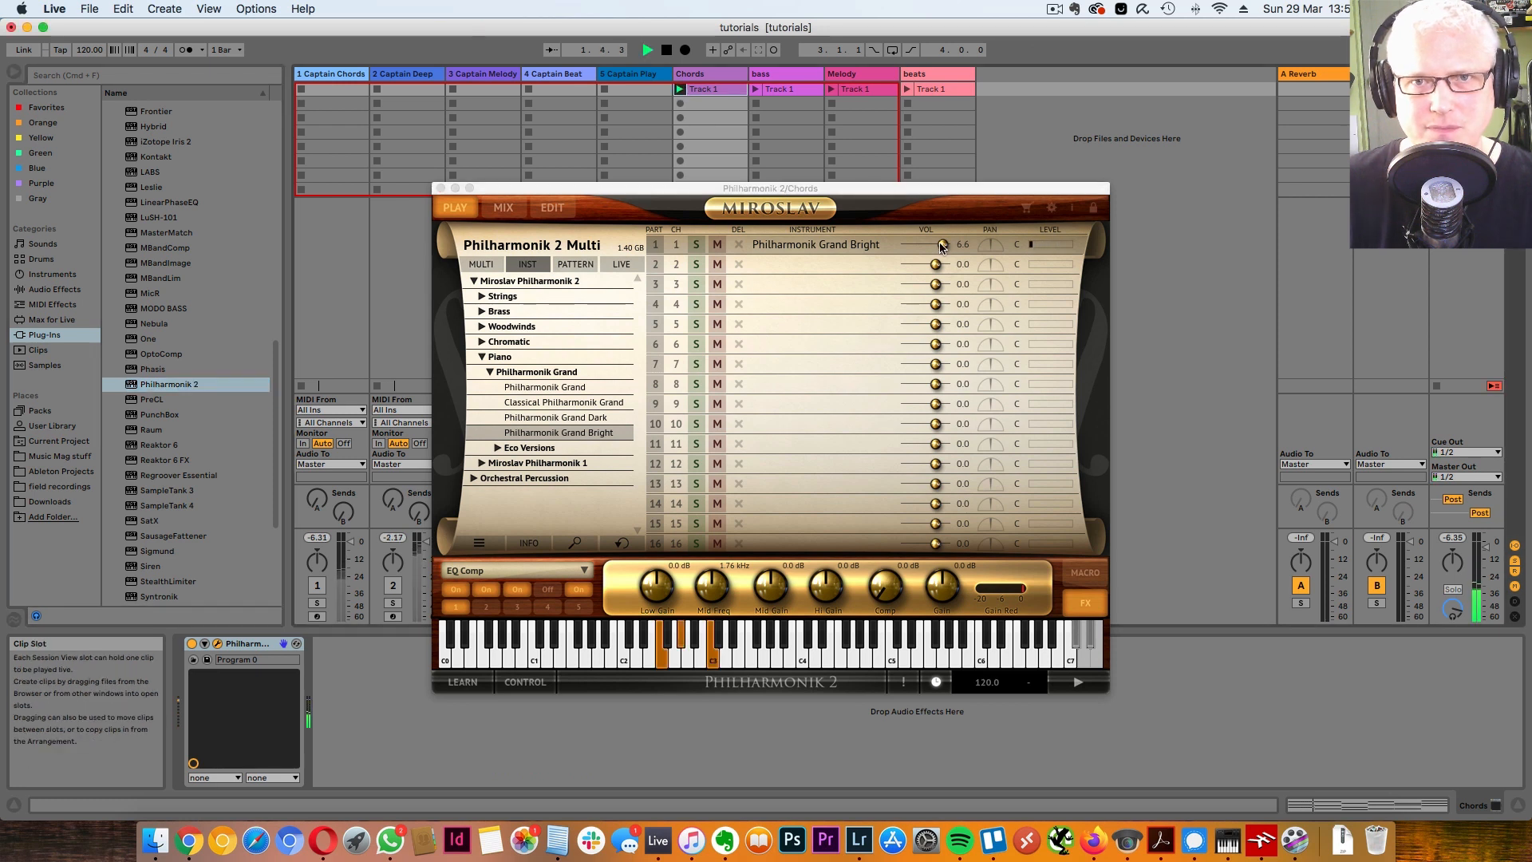
left_click(736, 209)
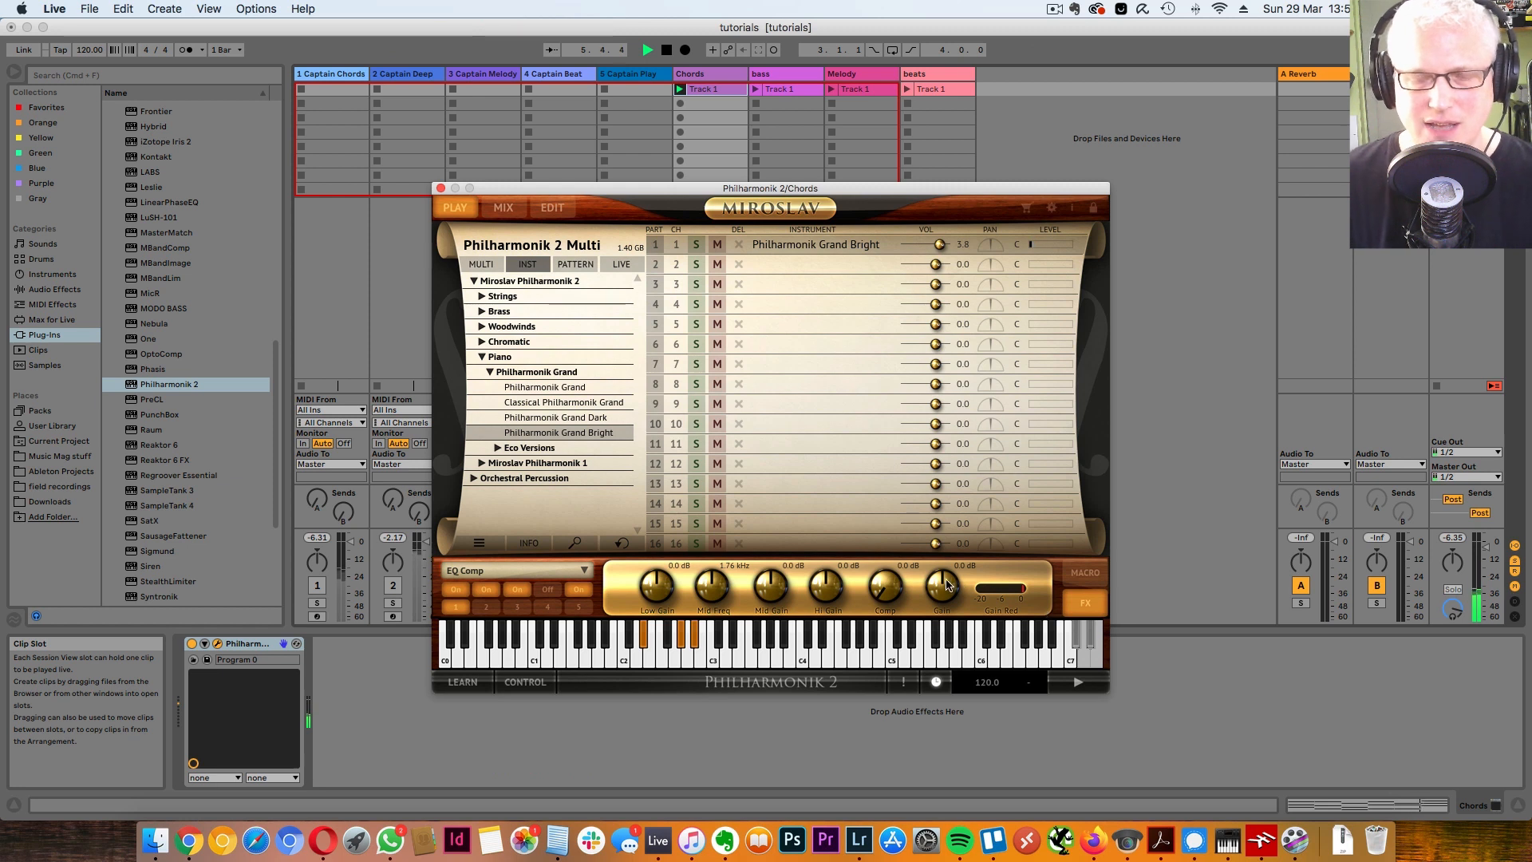
Step: Set the piano's EQ Comp low gain to 0.5 dB and its Hall macro to 12, trying Hall at 100 on the way
mouse_move(653, 586)
left_mouse_down()
mouse_move(657, 551)
mouse_move(654, 581)
left_mouse_up()
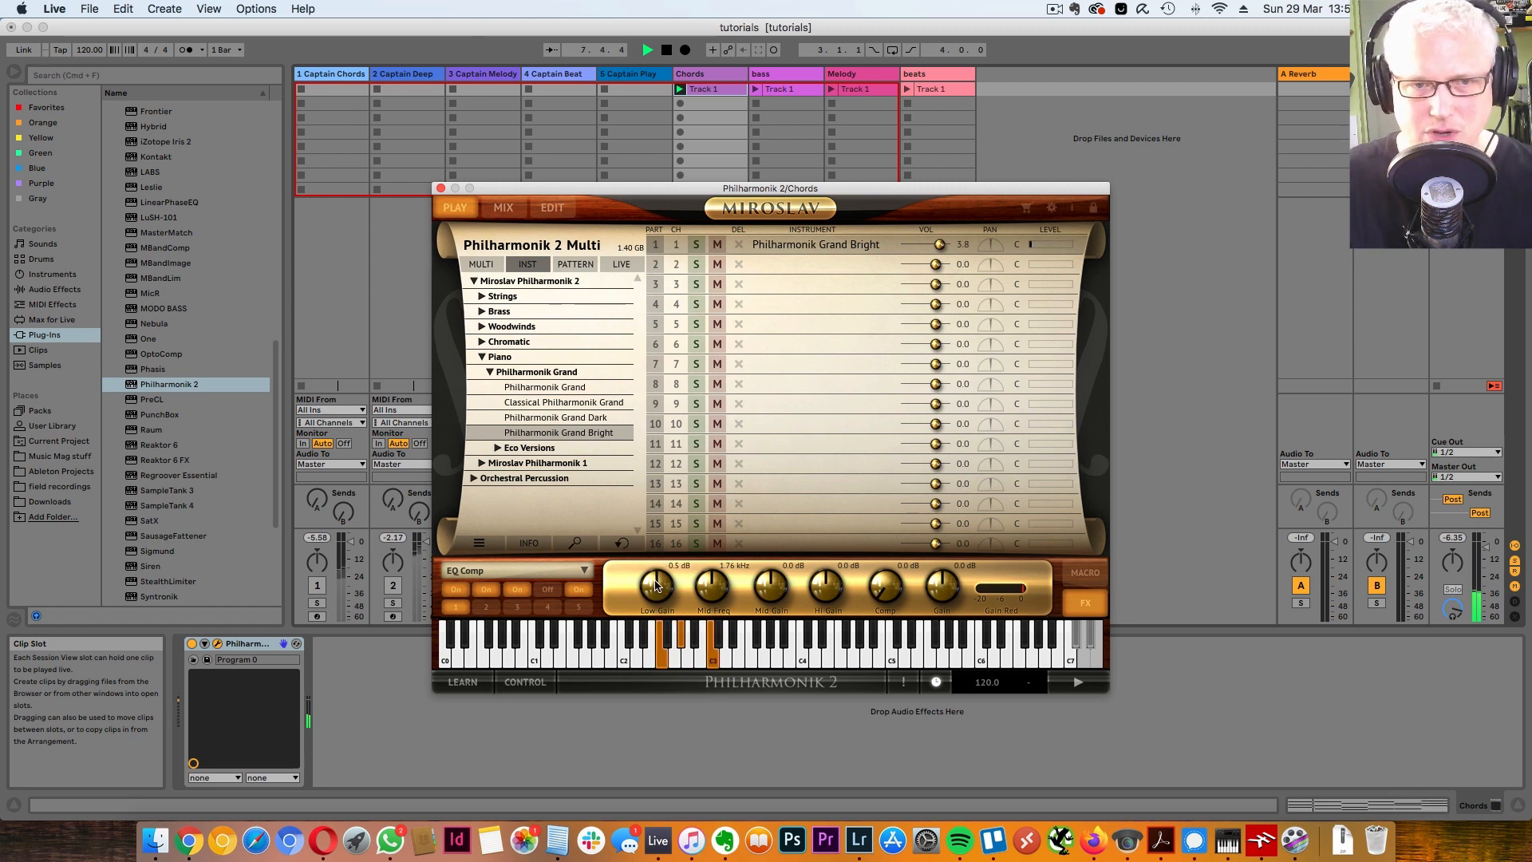
left_click(1086, 574)
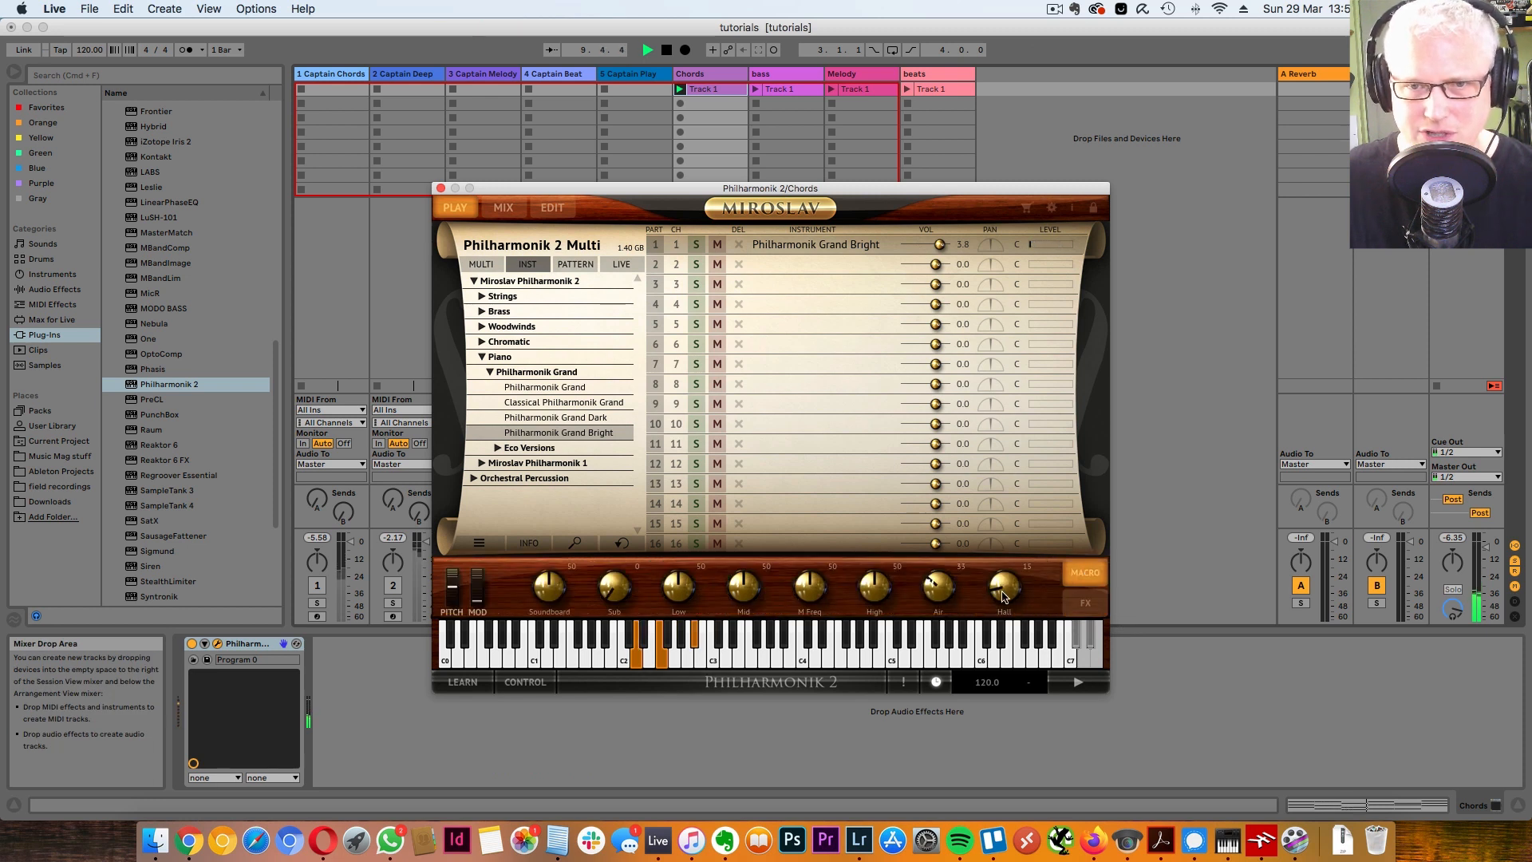
left_click_drag(1001, 588, 1003, 513)
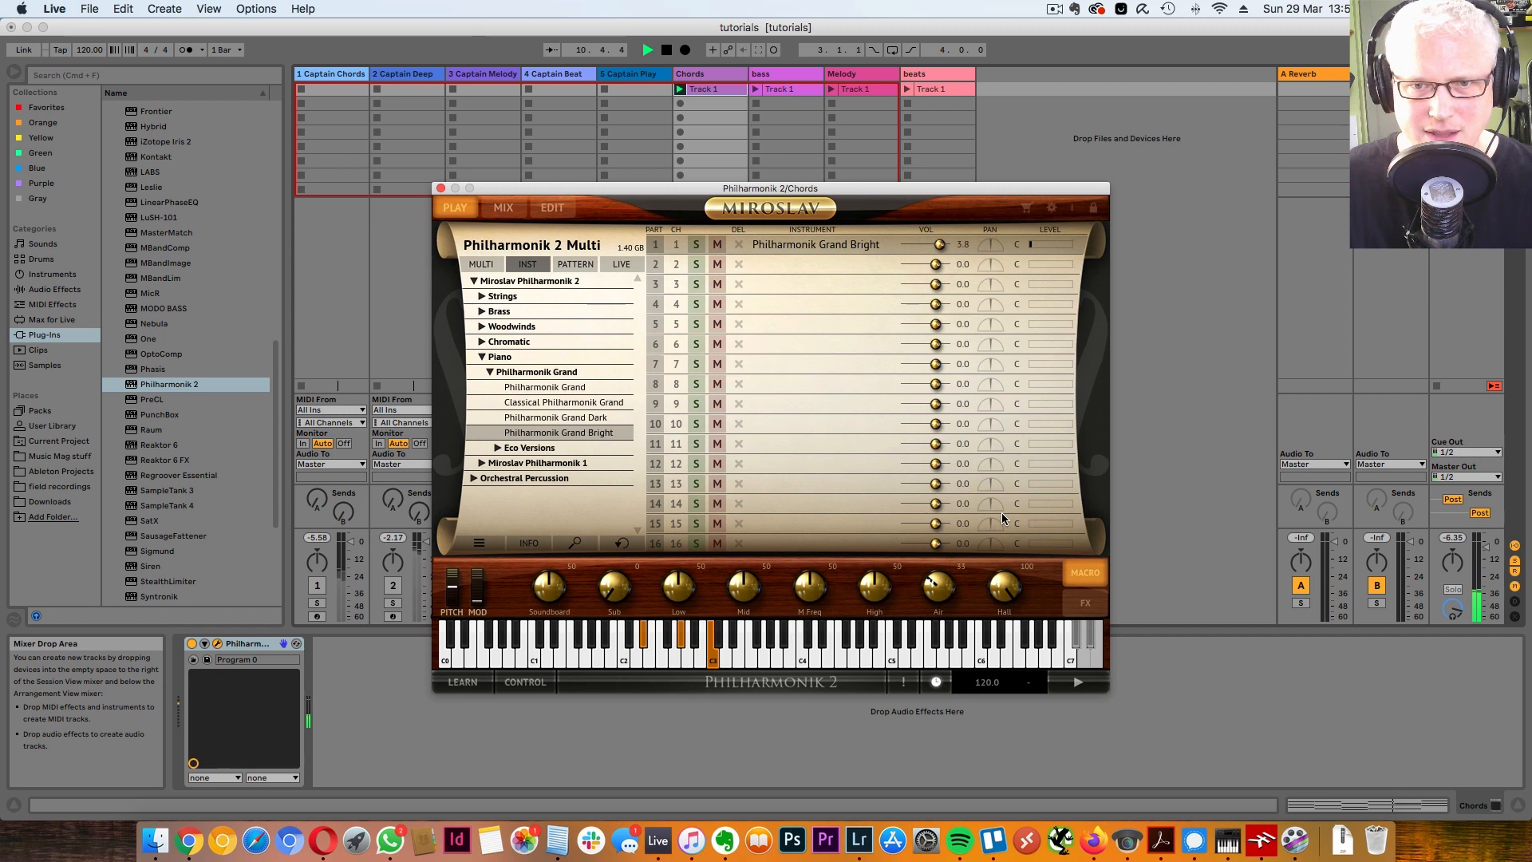
left_click_drag(1002, 512, 994, 593)
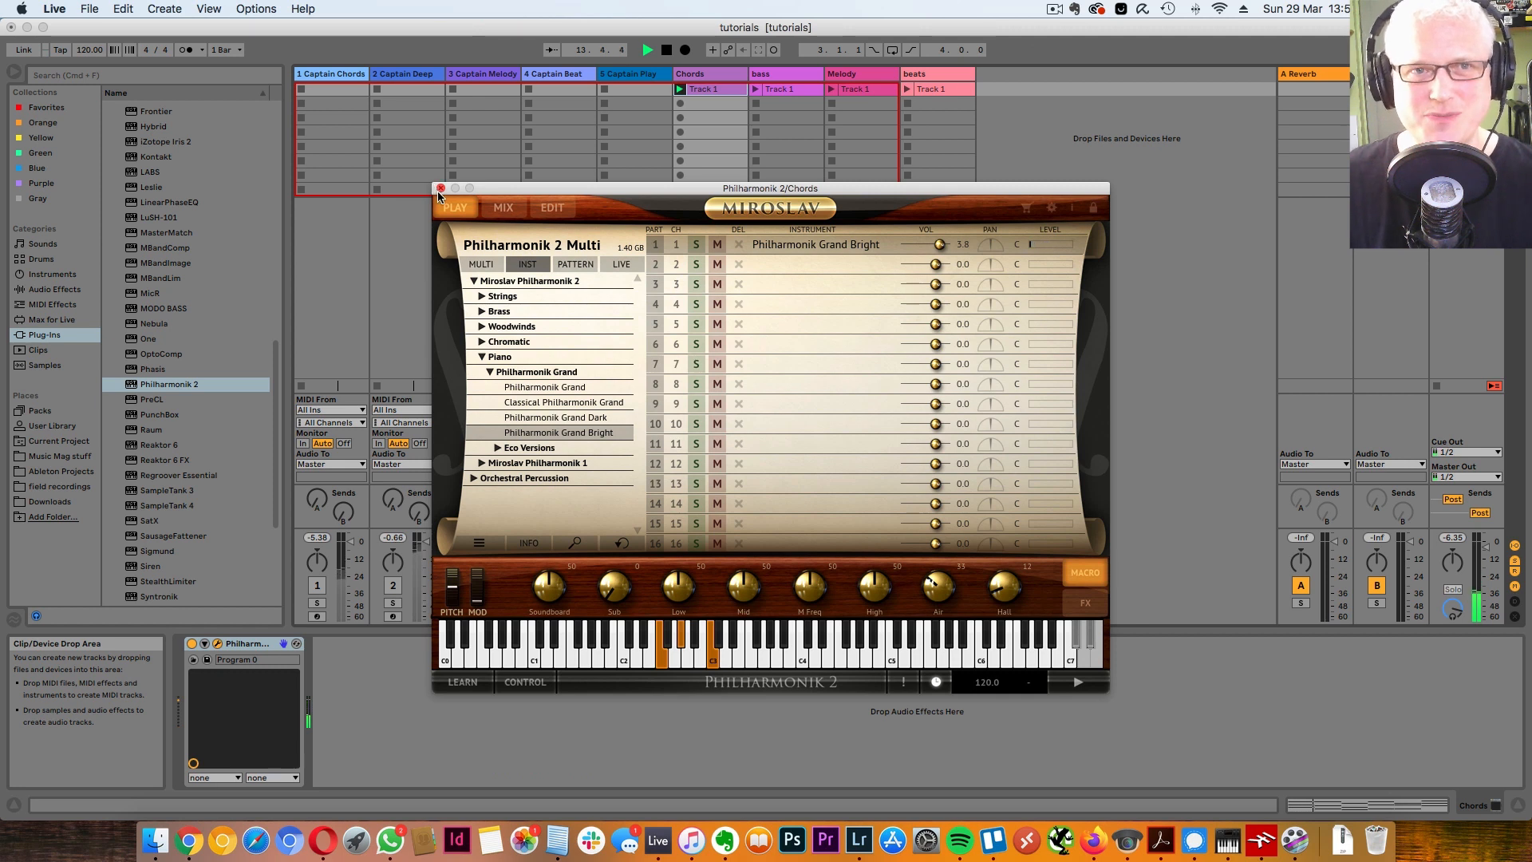
Step: Stop playback and close the Philharmonik 2 window
left_click(667, 52)
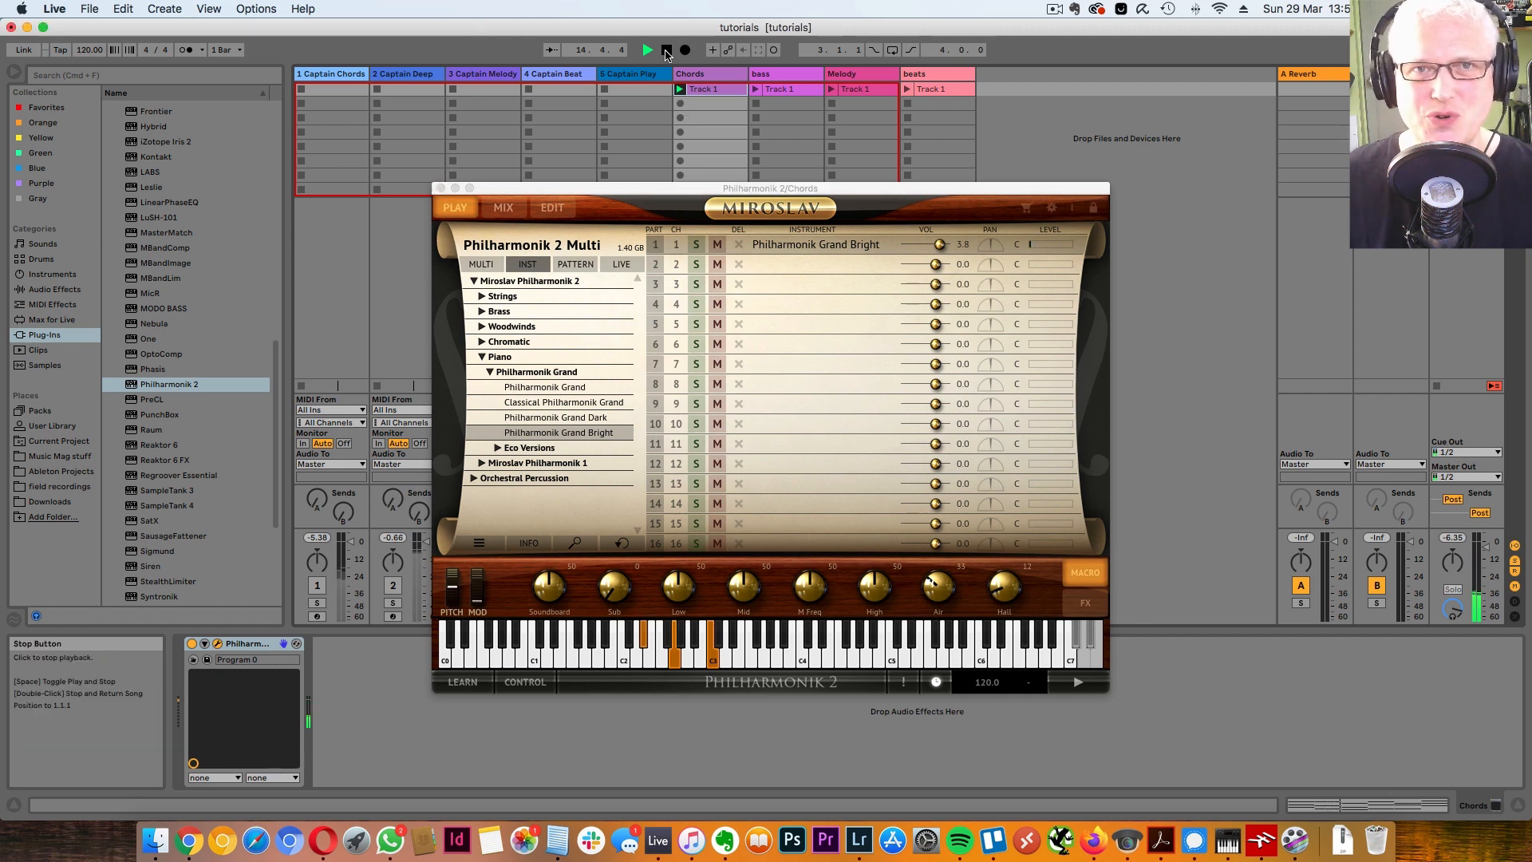
left_click(667, 52)
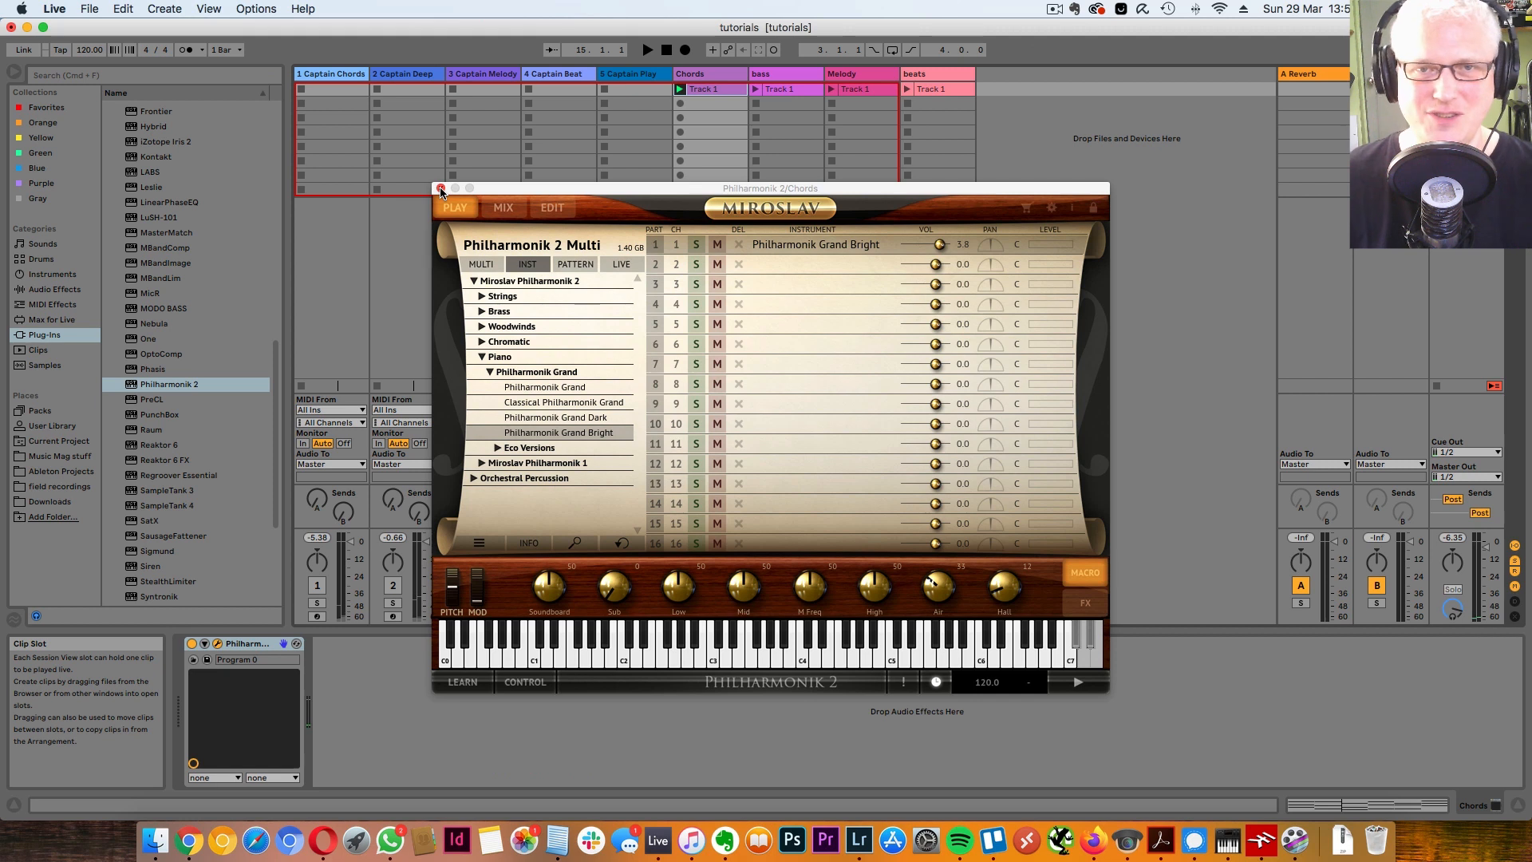
left_click(440, 189)
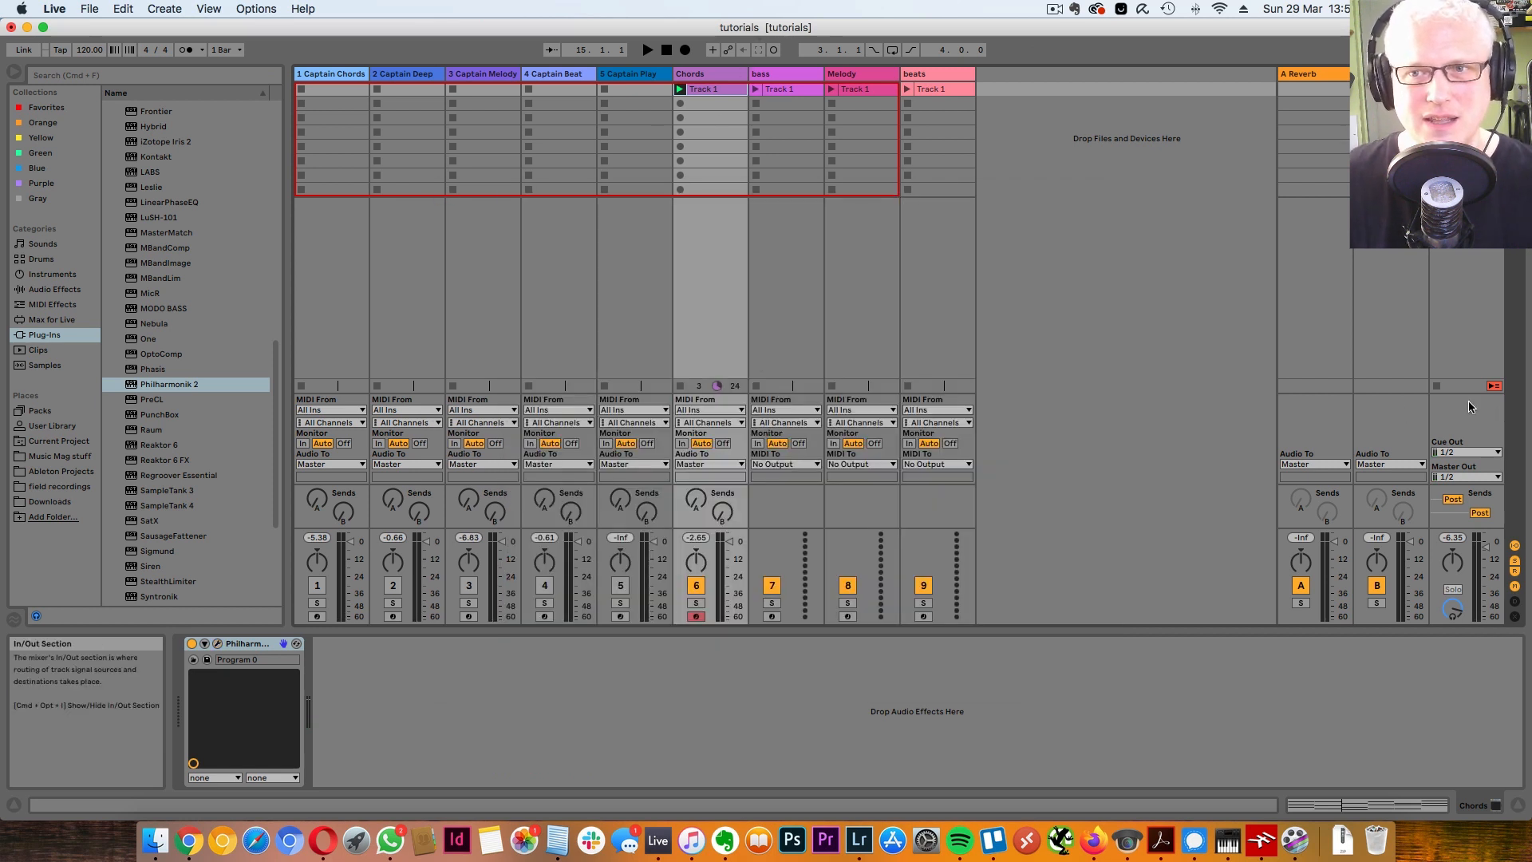
Step: Load the Spitfire Audio LABS VST3 instrument on the bass track and move its window clear of the clips
left_click(801, 89)
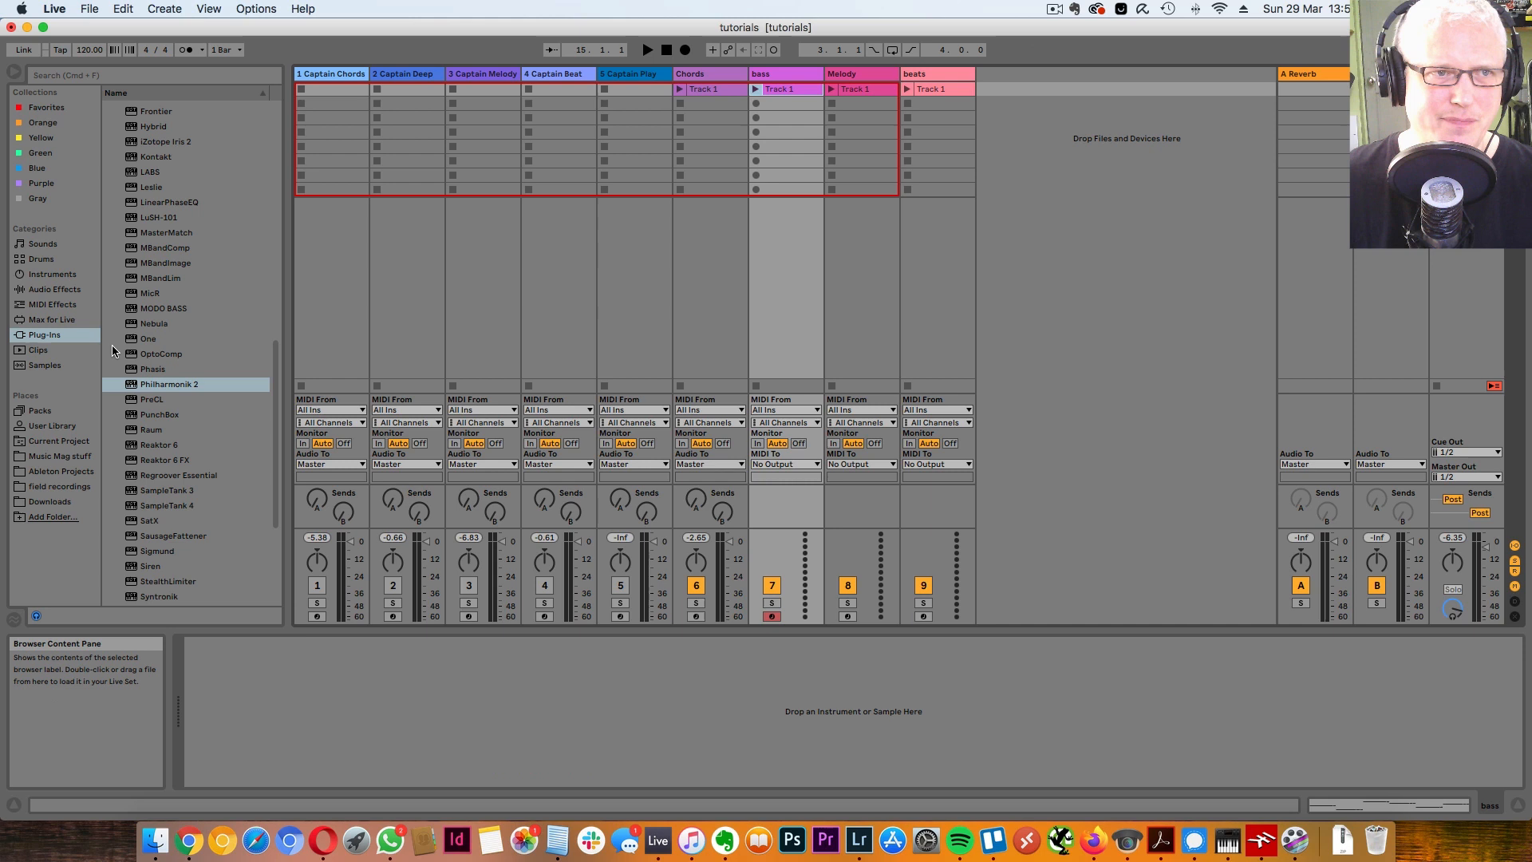
scroll(196, 336, "up", 15)
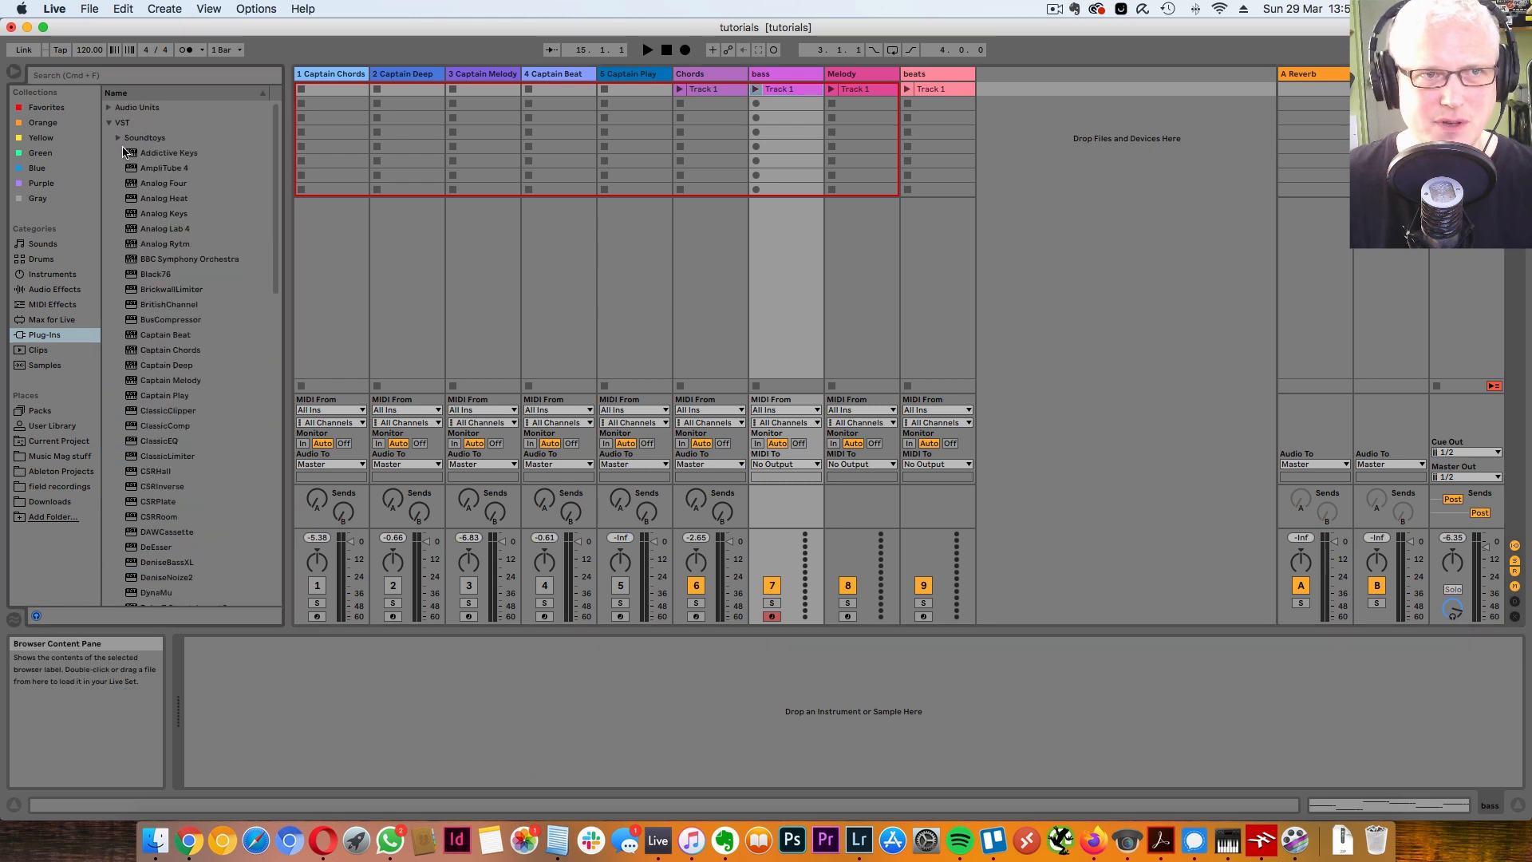
left_click(109, 122)
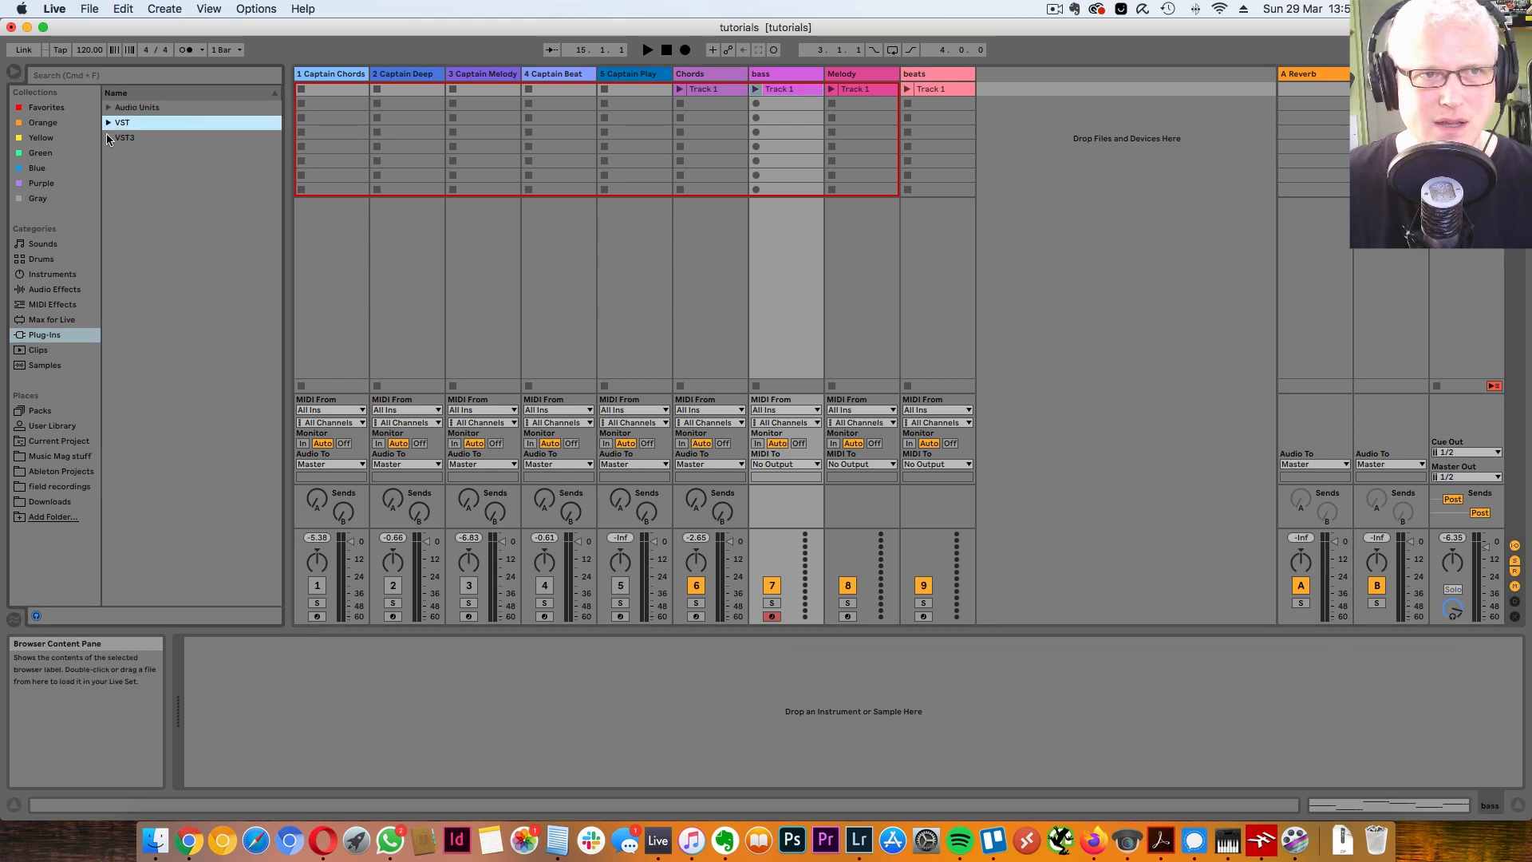
left_click(108, 137)
left_click(117, 183)
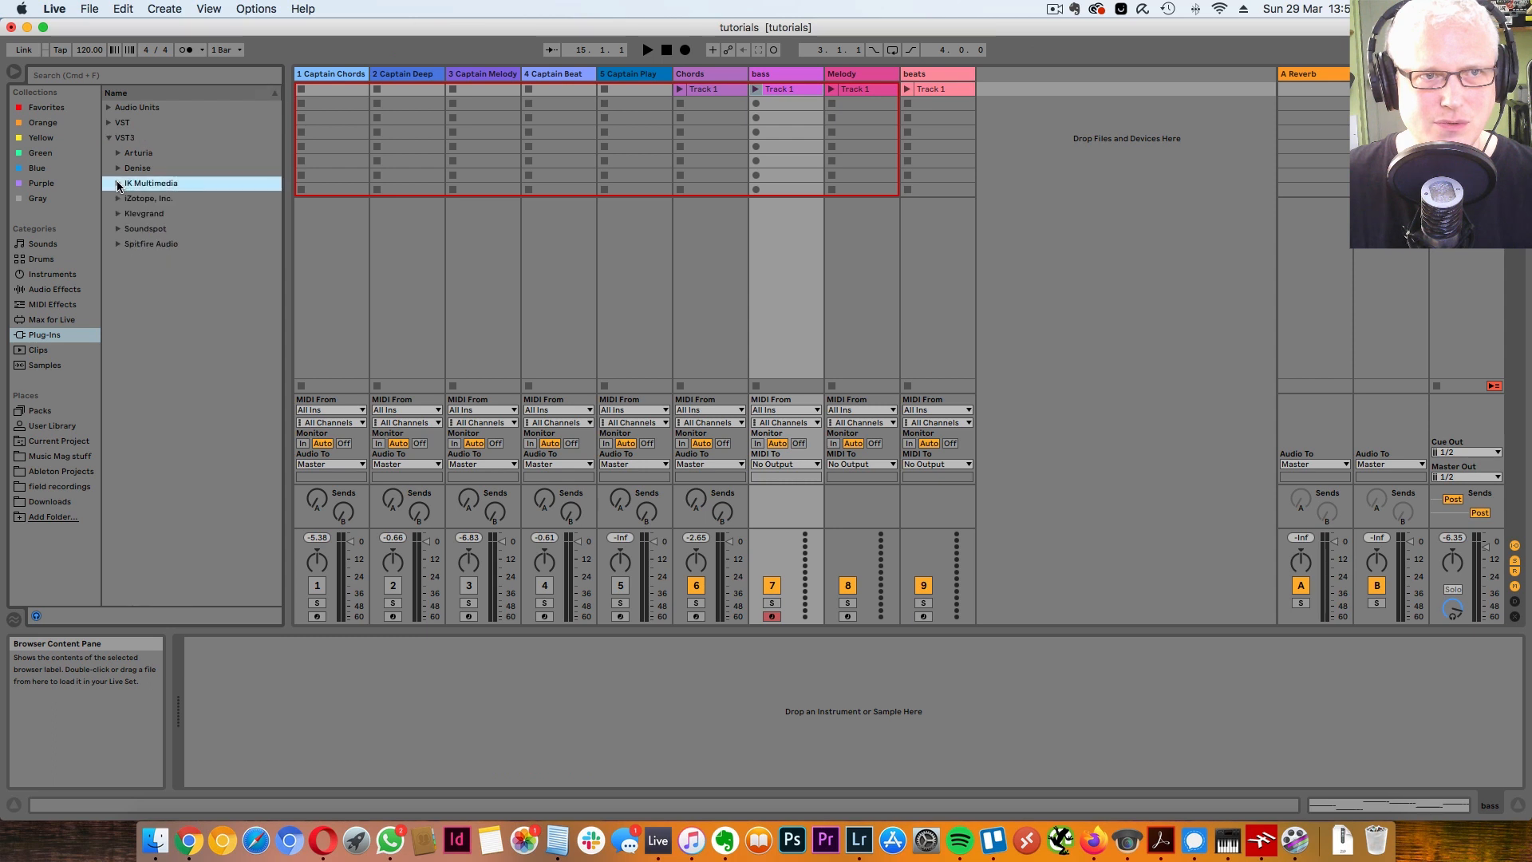
left_click(118, 244)
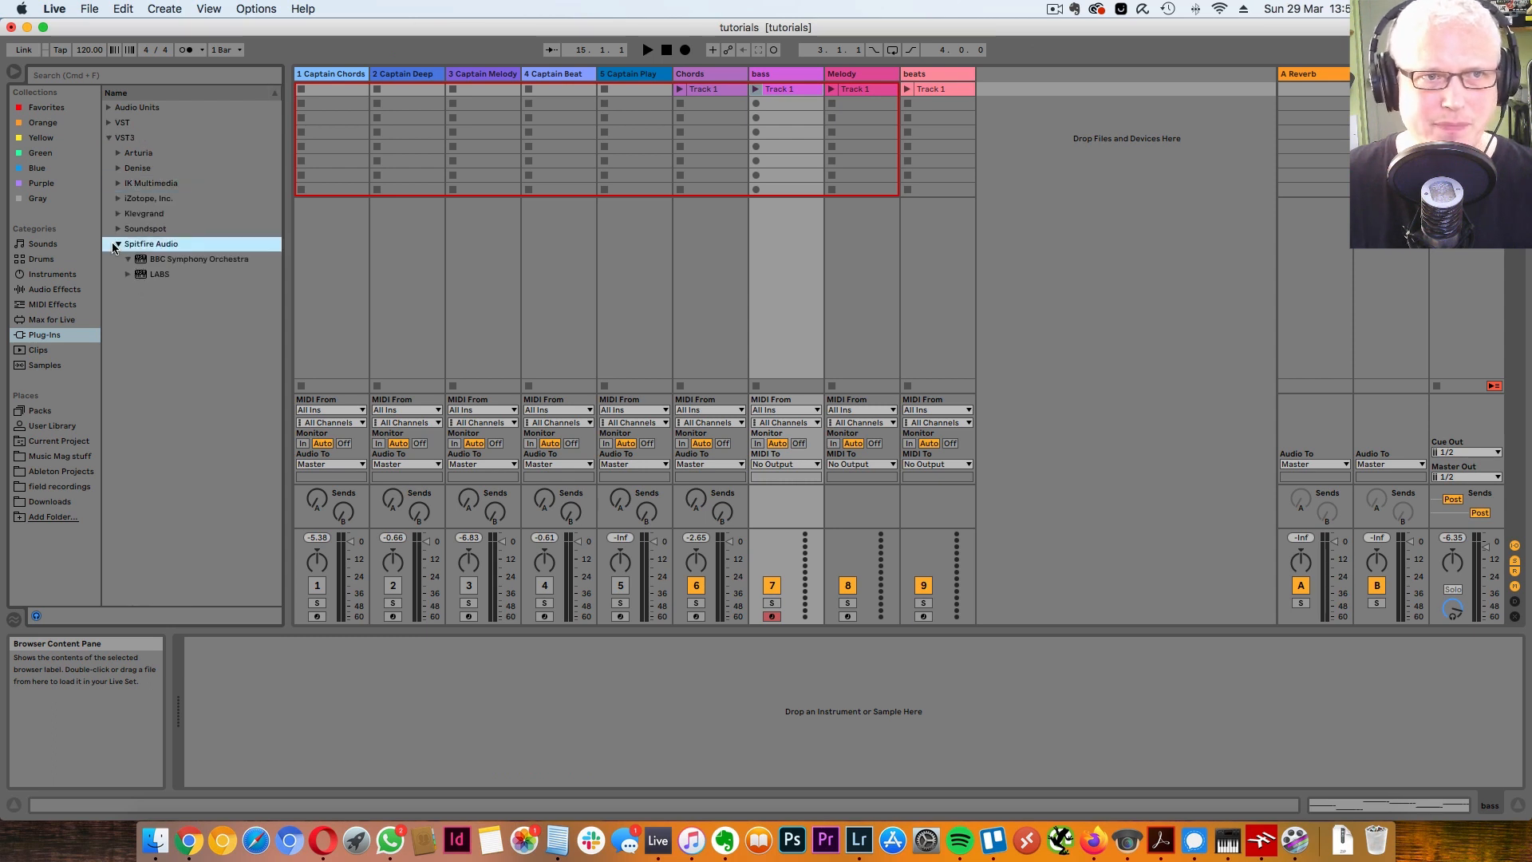
left_click(169, 260)
left_click(127, 275)
left_click(127, 274)
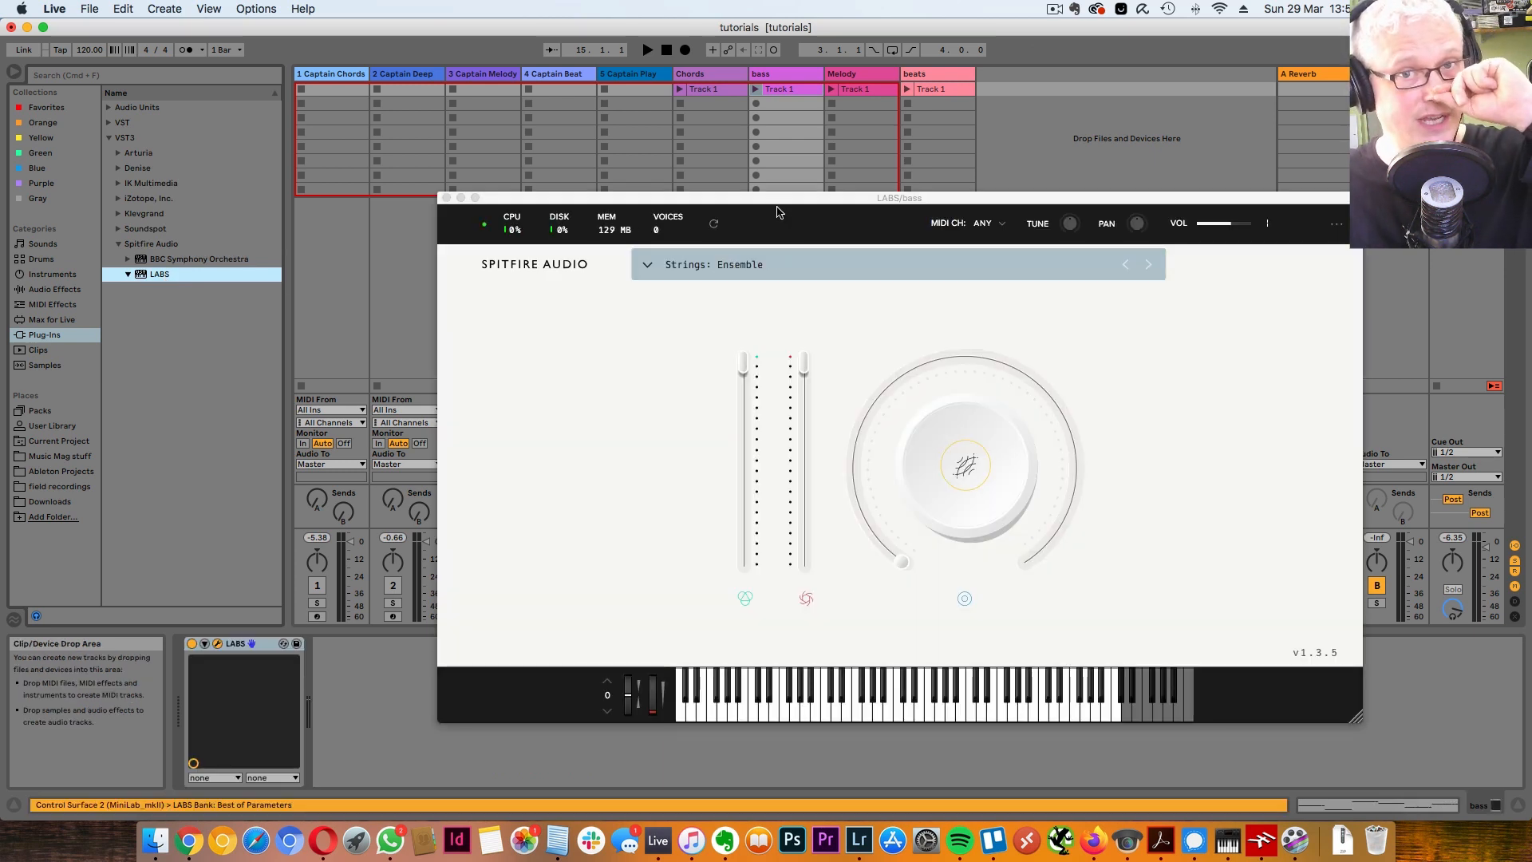
left_click_drag(777, 199, 707, 179)
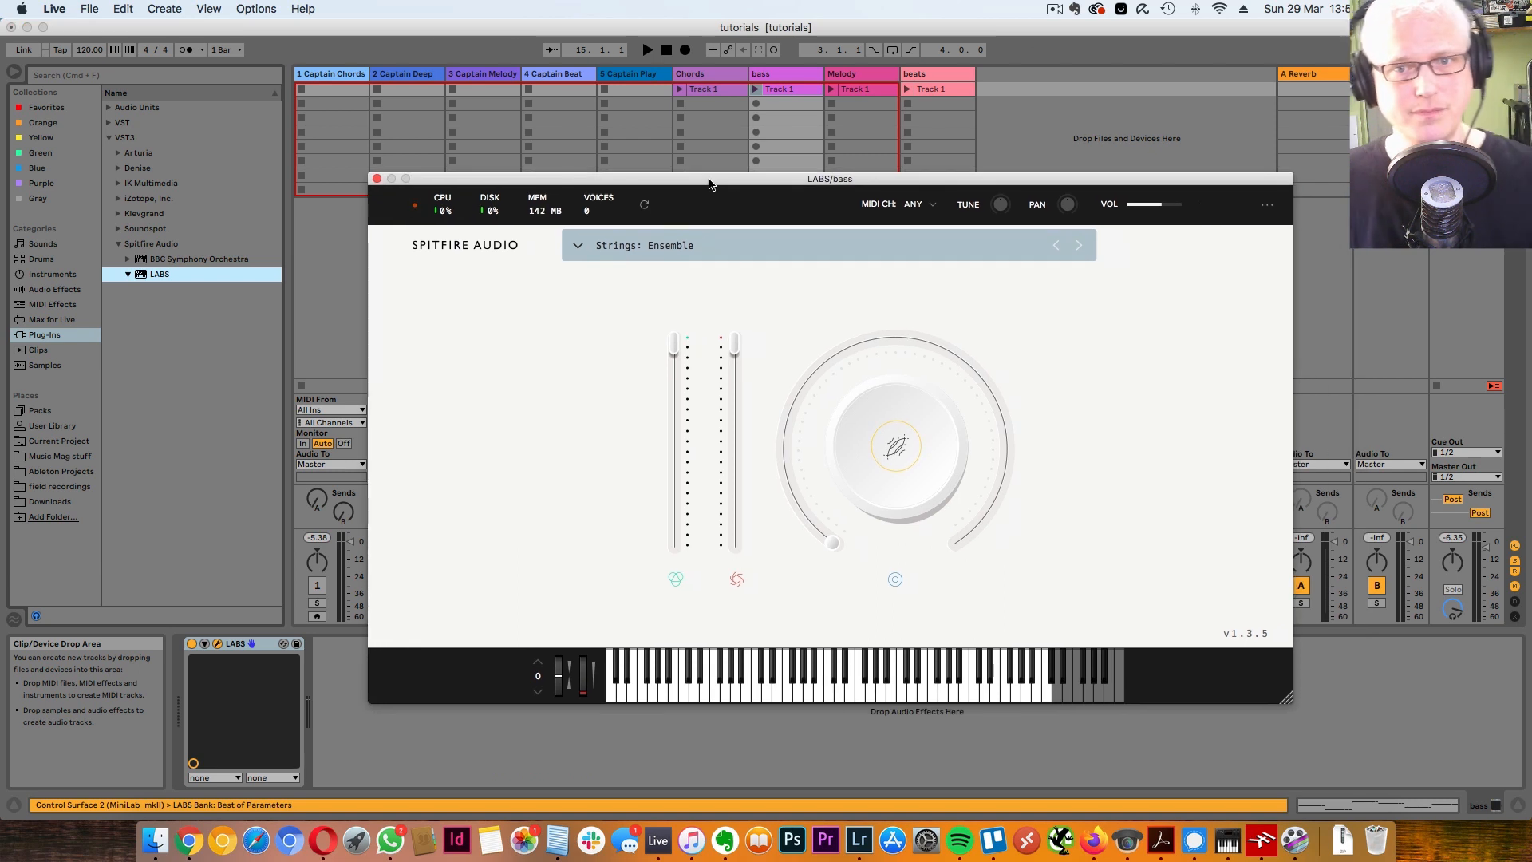
Step: Browse the Experimental presets in LABS and preview the Sub Bass sound
left_click(578, 246)
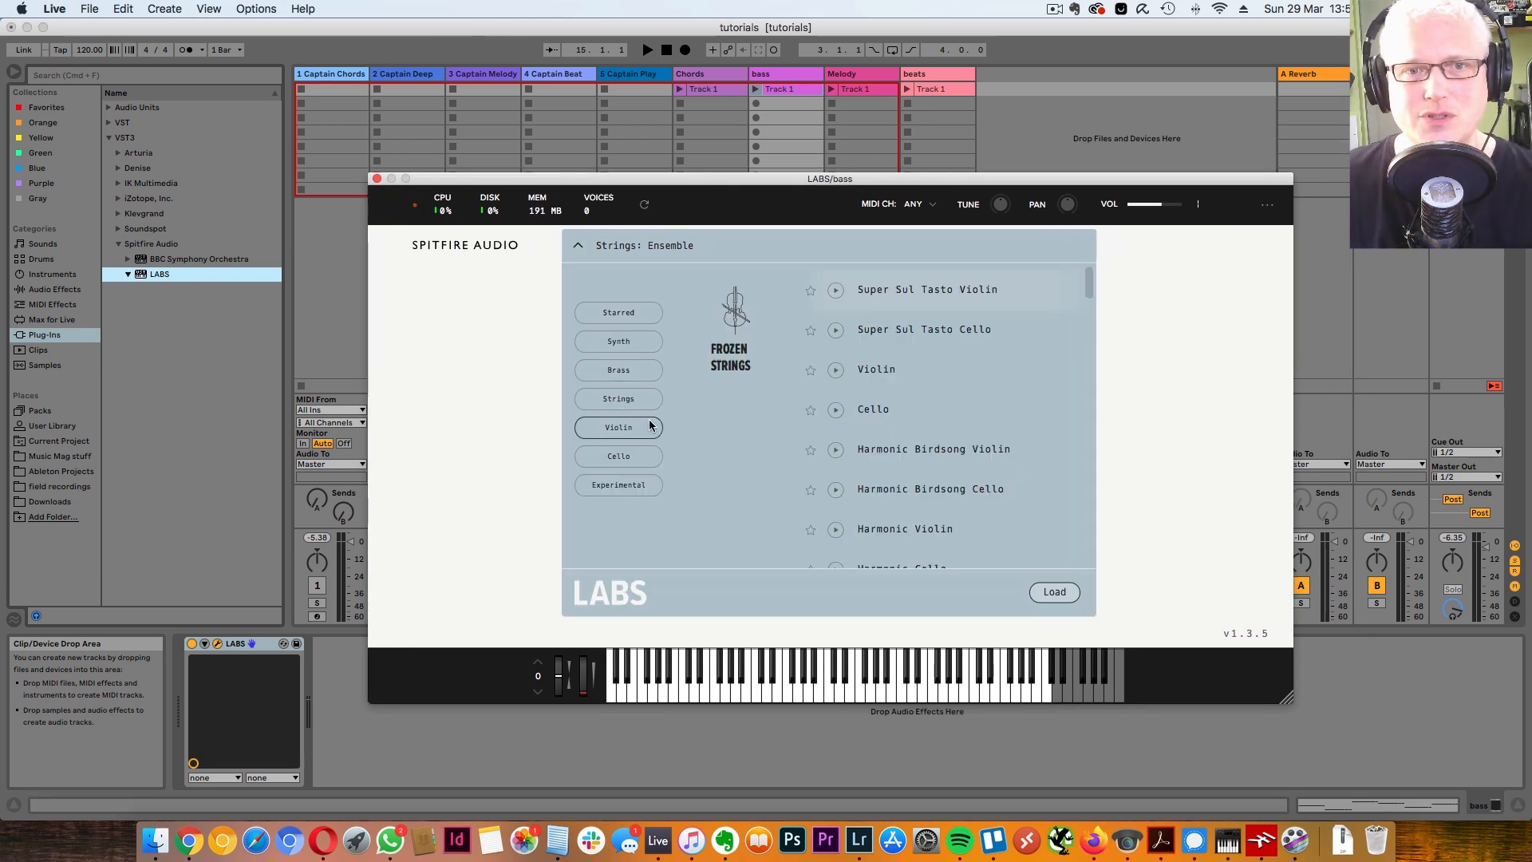
left_click(627, 493)
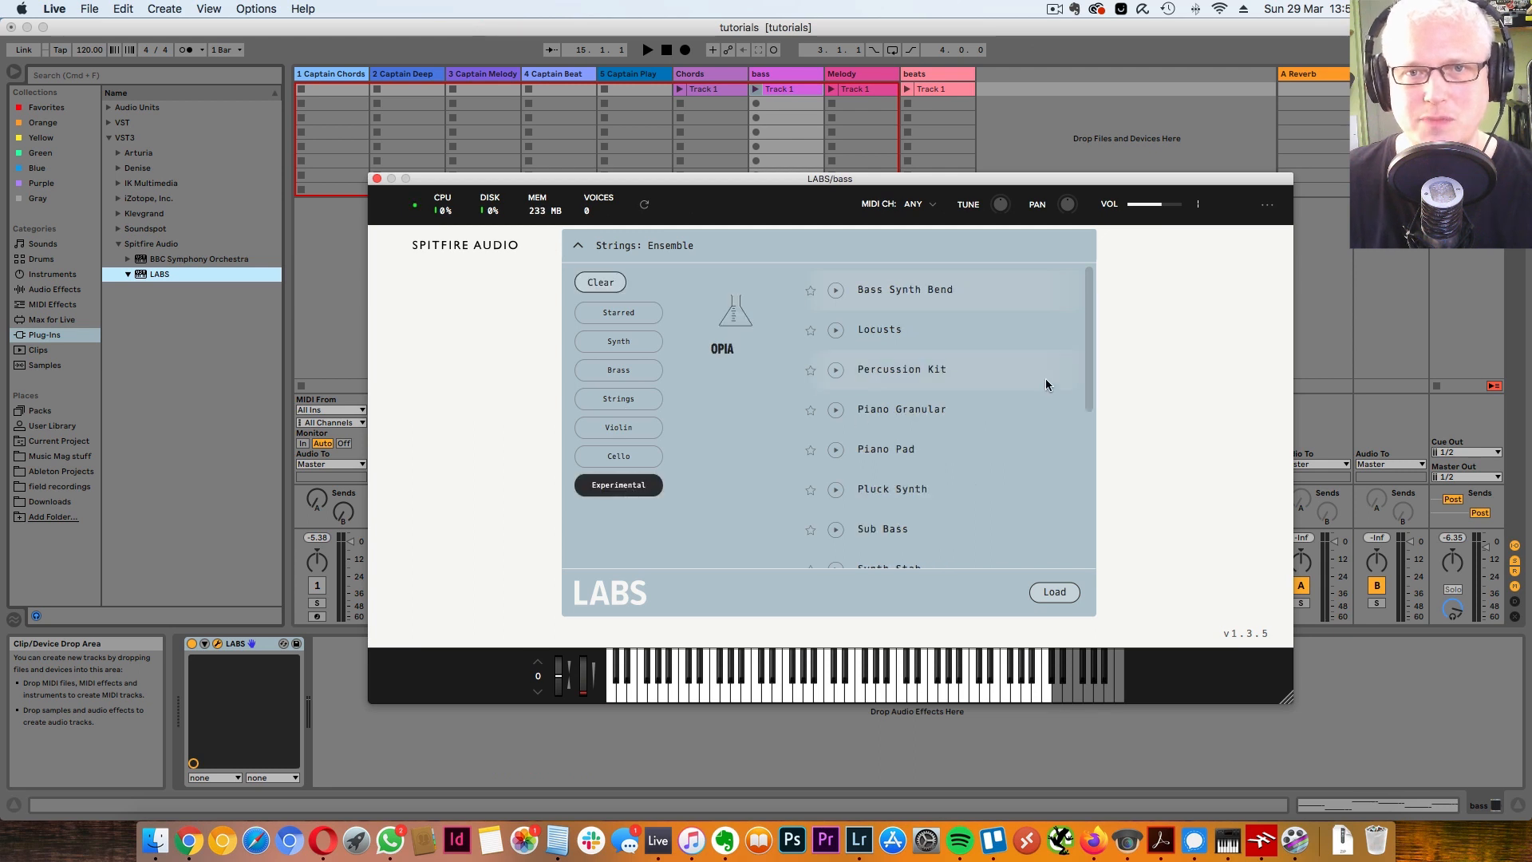
scroll(988, 361, "down", 1)
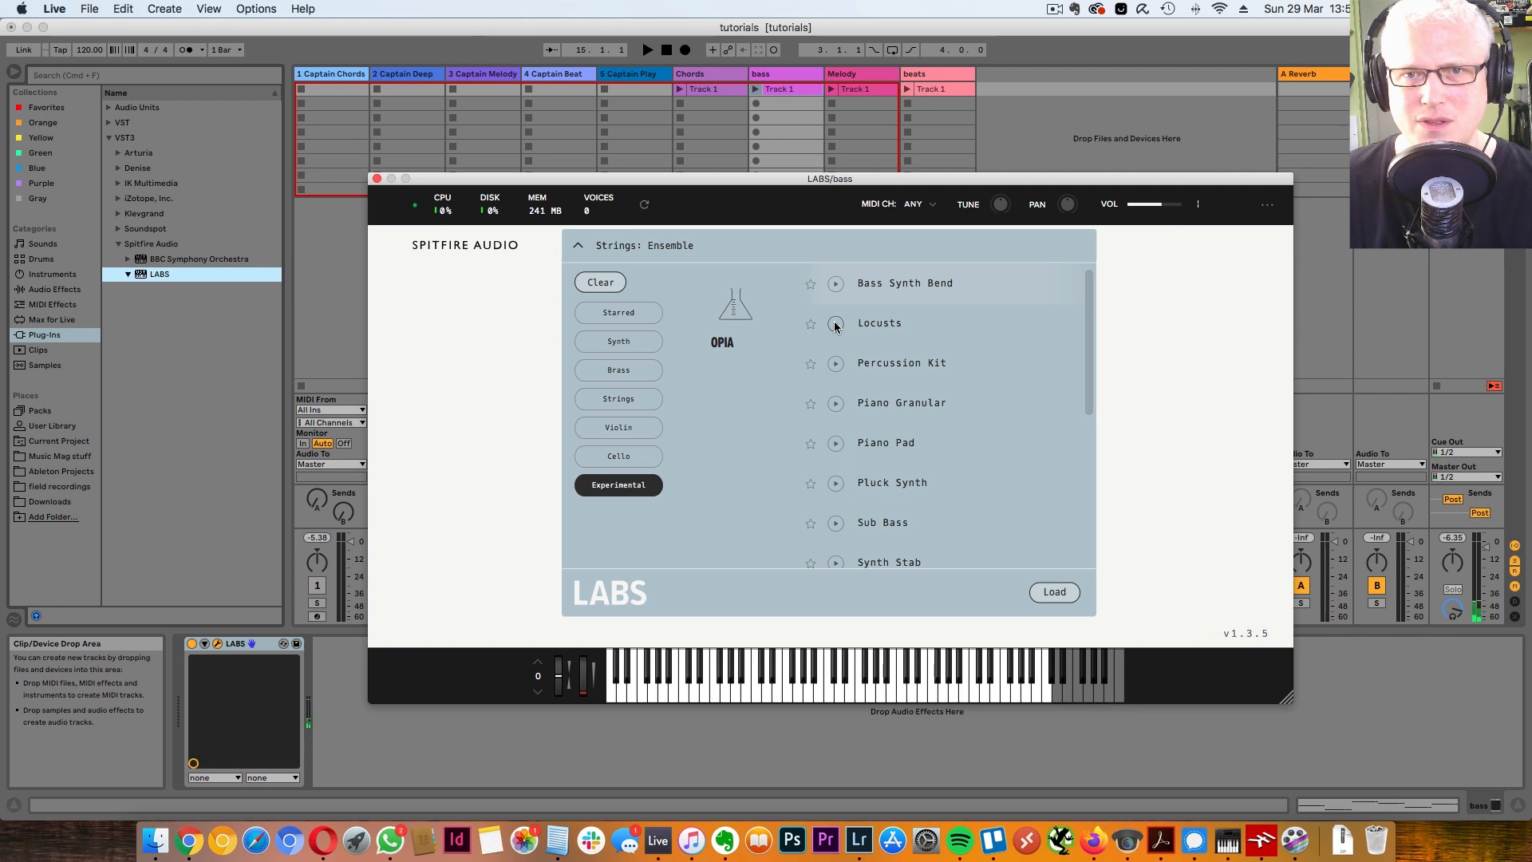
scroll(980, 402, "down", 3)
left_click(835, 432)
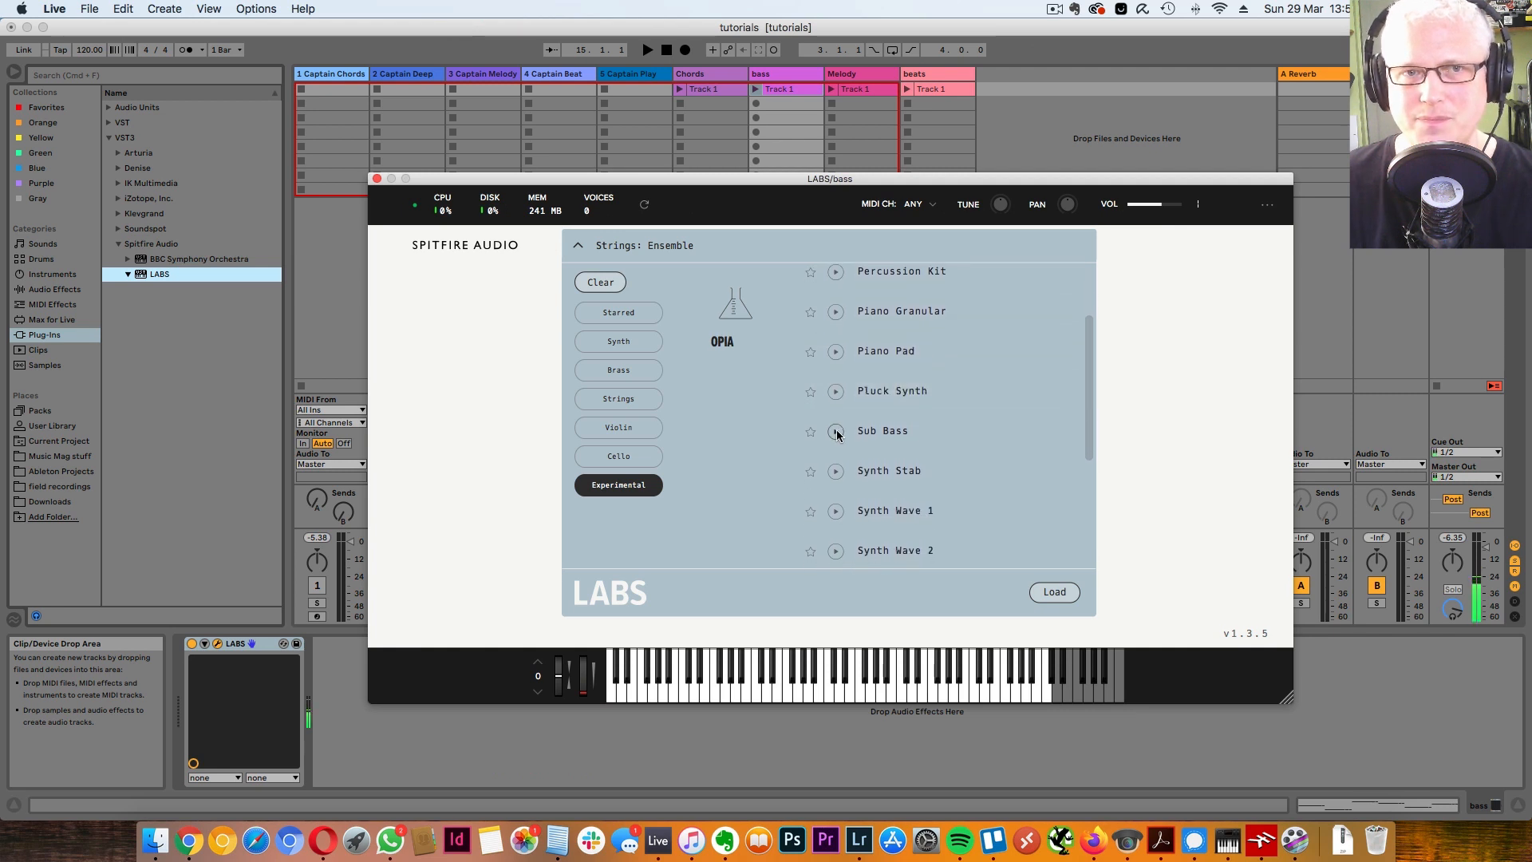
scroll(918, 470, "down", 3)
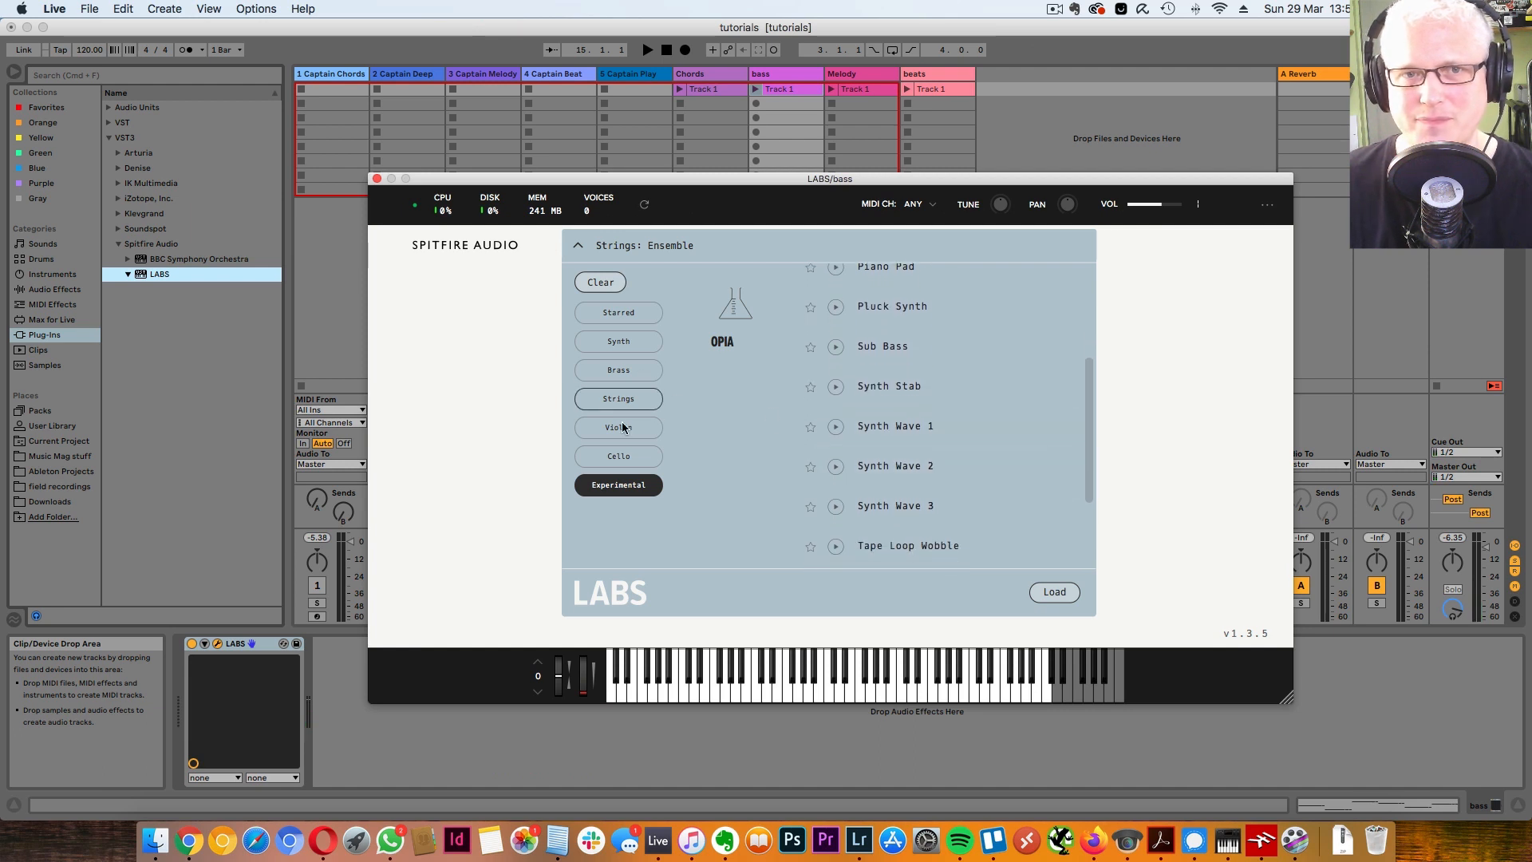
Step: Add the Strings filter in LABS, preview the Cello sound and load the Frozen Strings Harmonic Cello preset
left_click(618, 398)
scroll(934, 415, "down", 1)
left_click(836, 398)
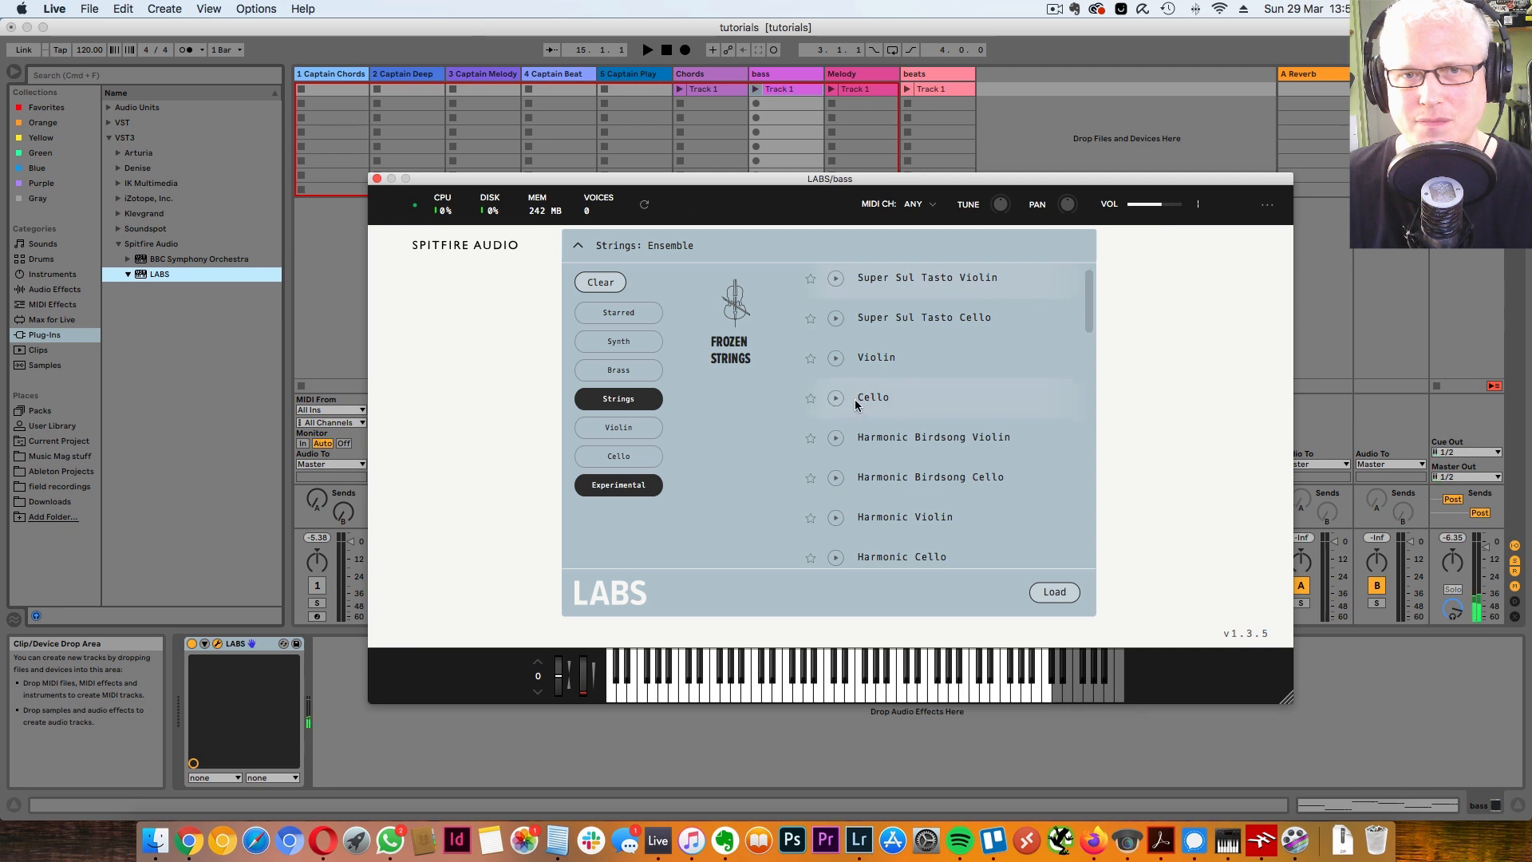
scroll(915, 406, "down", 5)
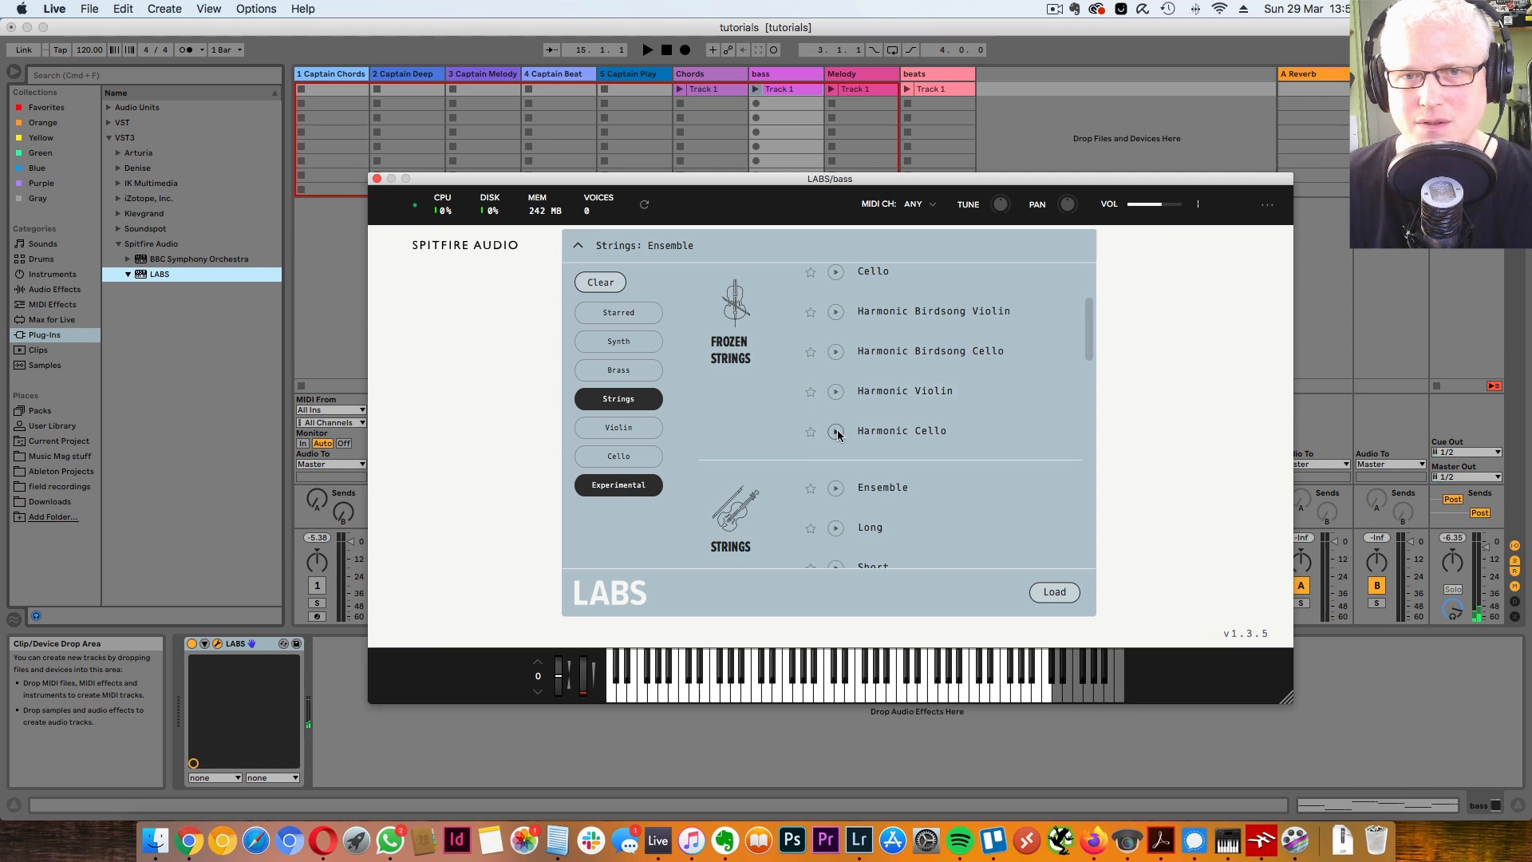
double_click(889, 434)
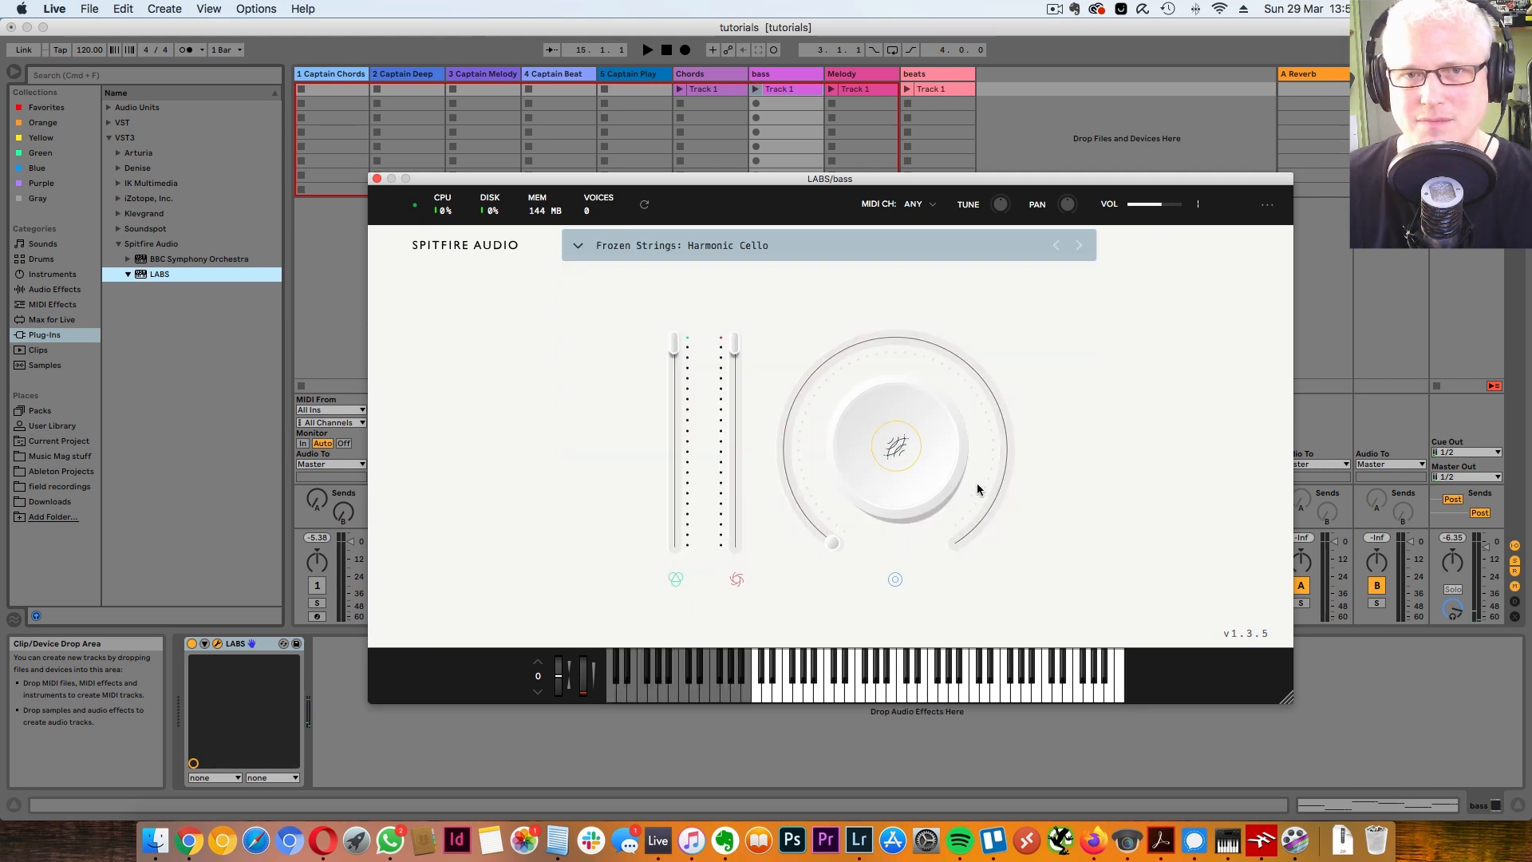
Step: Play the bass clip through LABS, set the large LABS dial to 11% and close the plug-in window
left_click(756, 91)
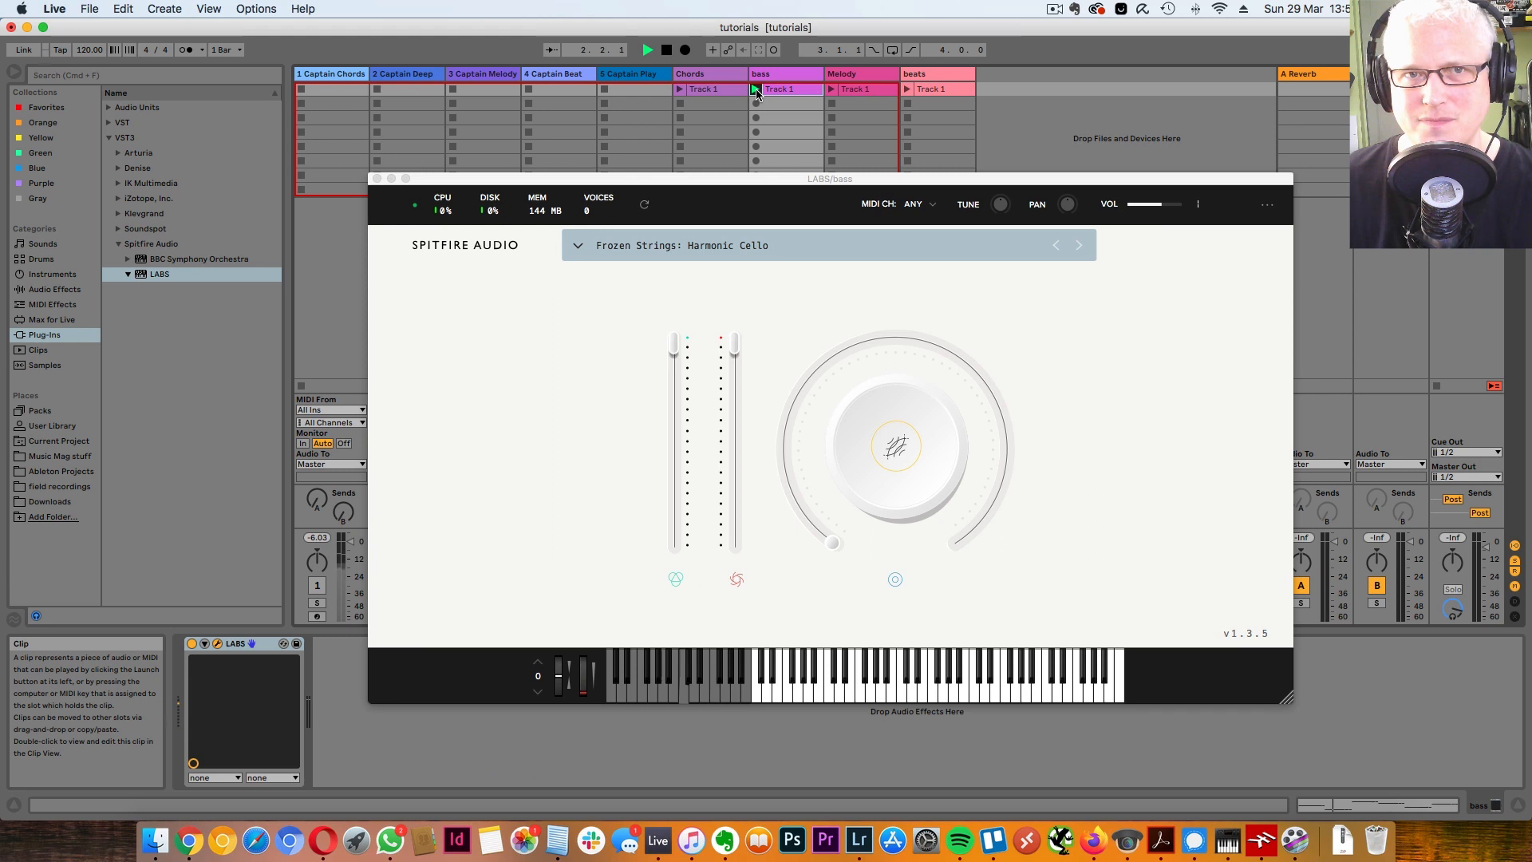
left_click_drag(761, 182, 634, 230)
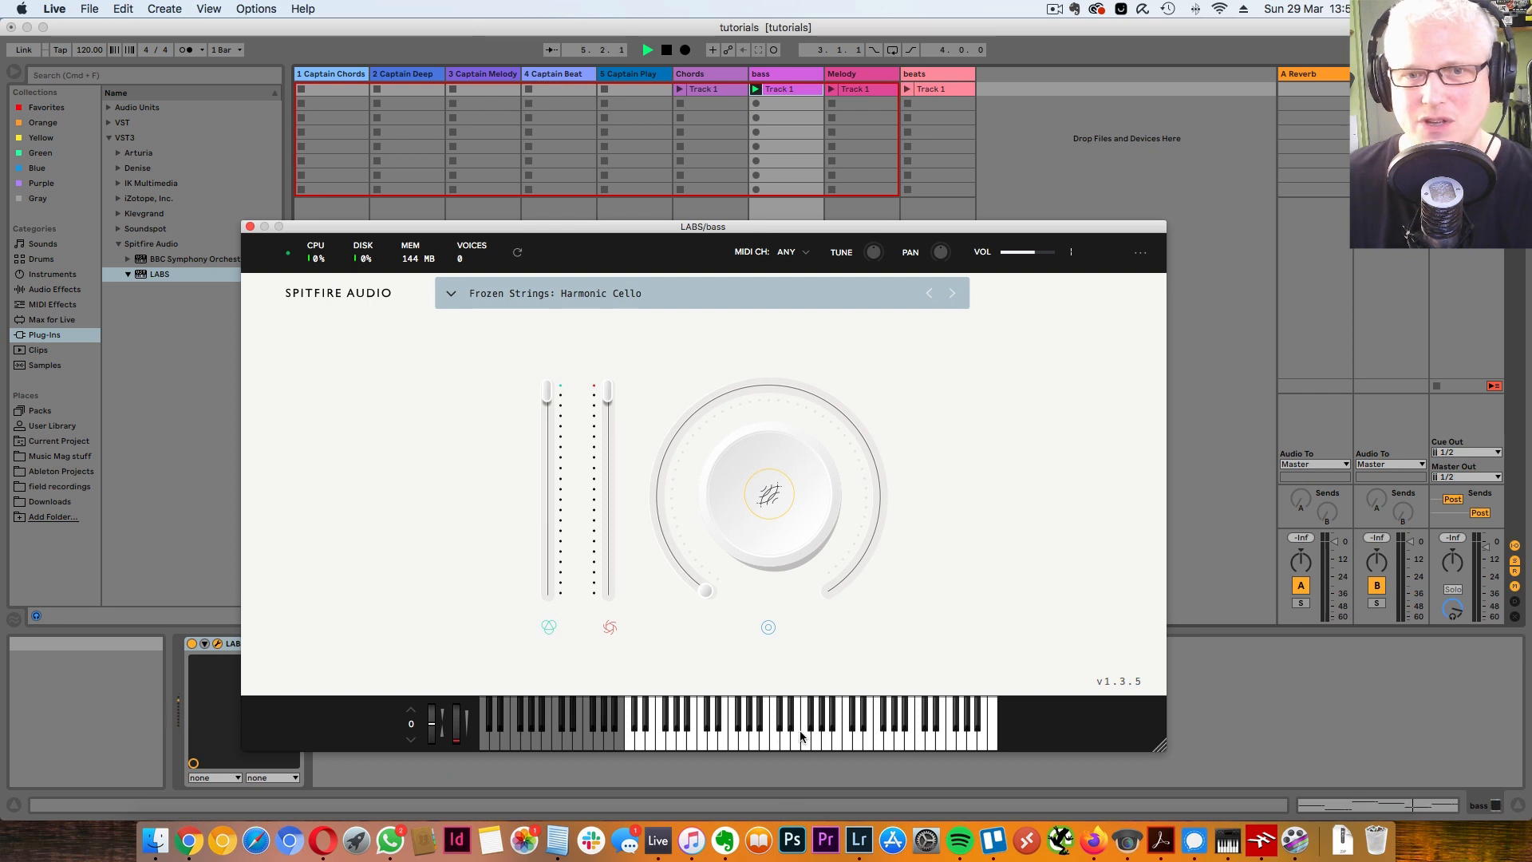
left_click_drag(707, 591, 657, 537)
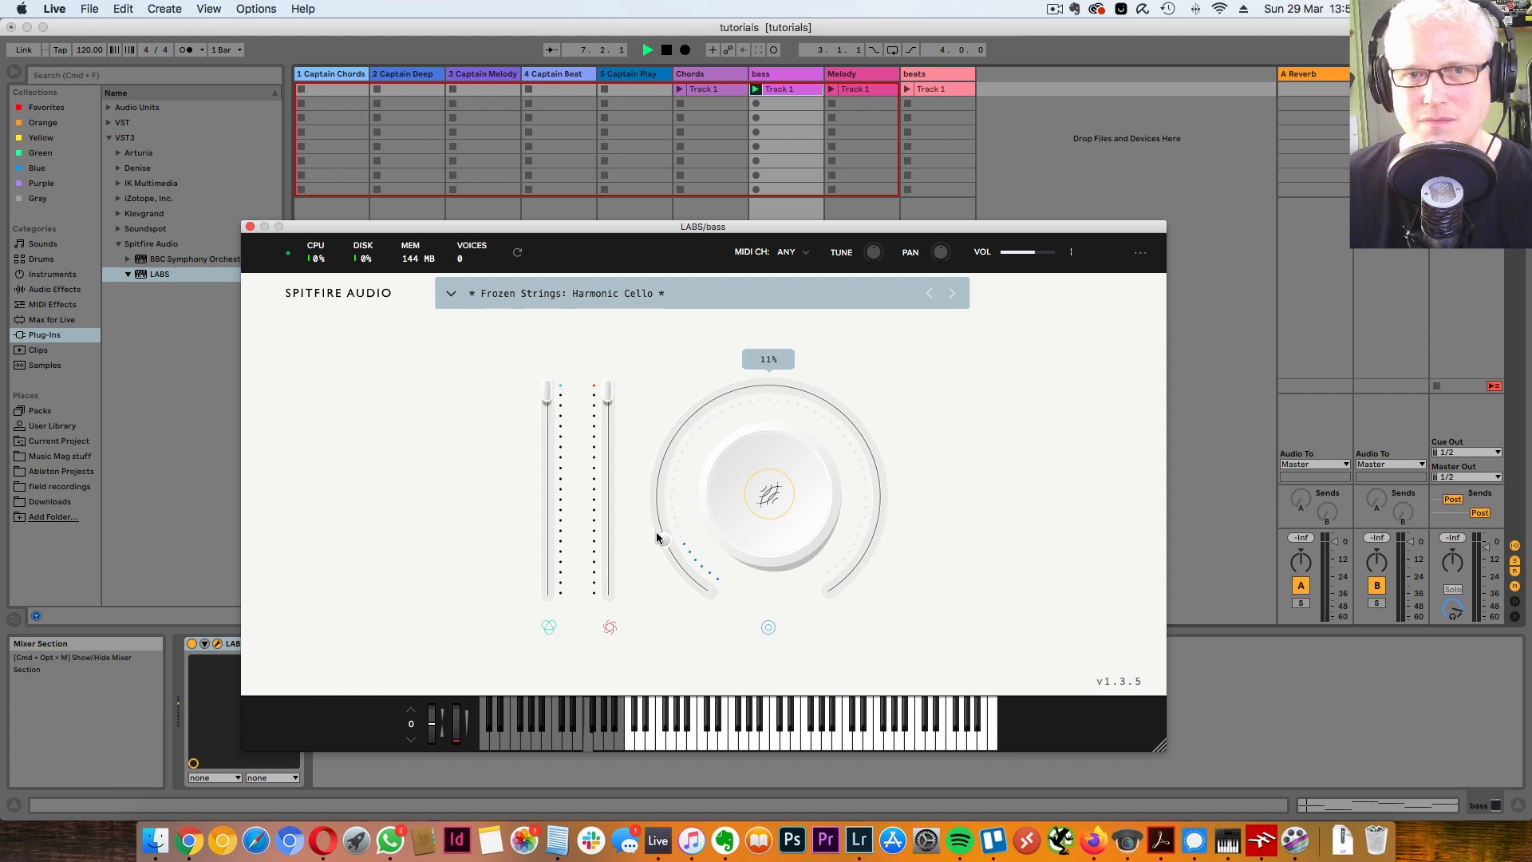
left_click(250, 227)
Step: Open the bass clip's notes, enlarge the MIDI note editor to examine their pitch range and shrink it again
left_click(788, 89)
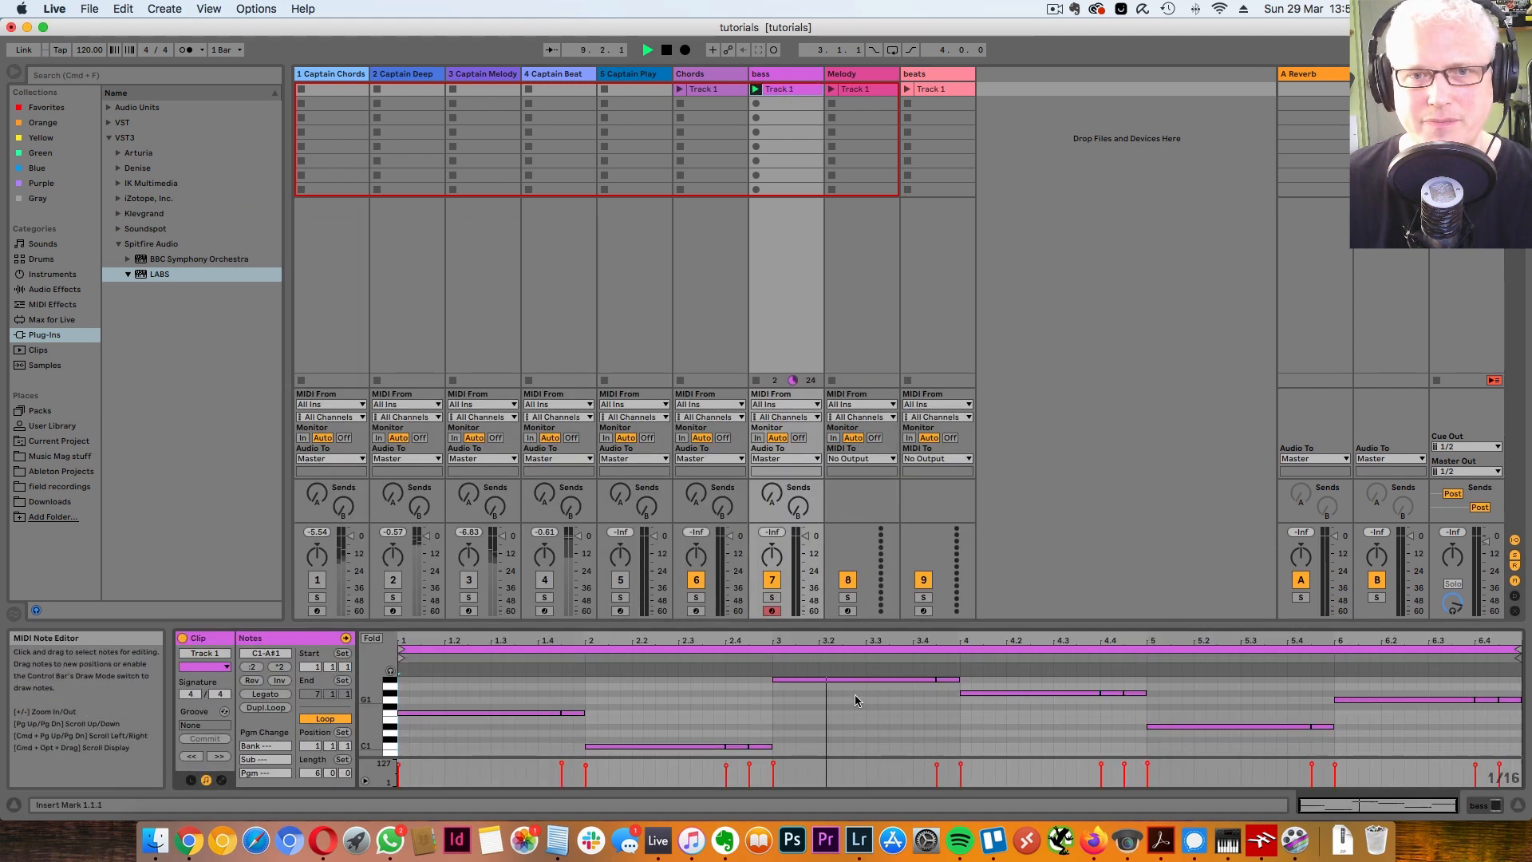
left_click_drag(865, 627, 861, 178)
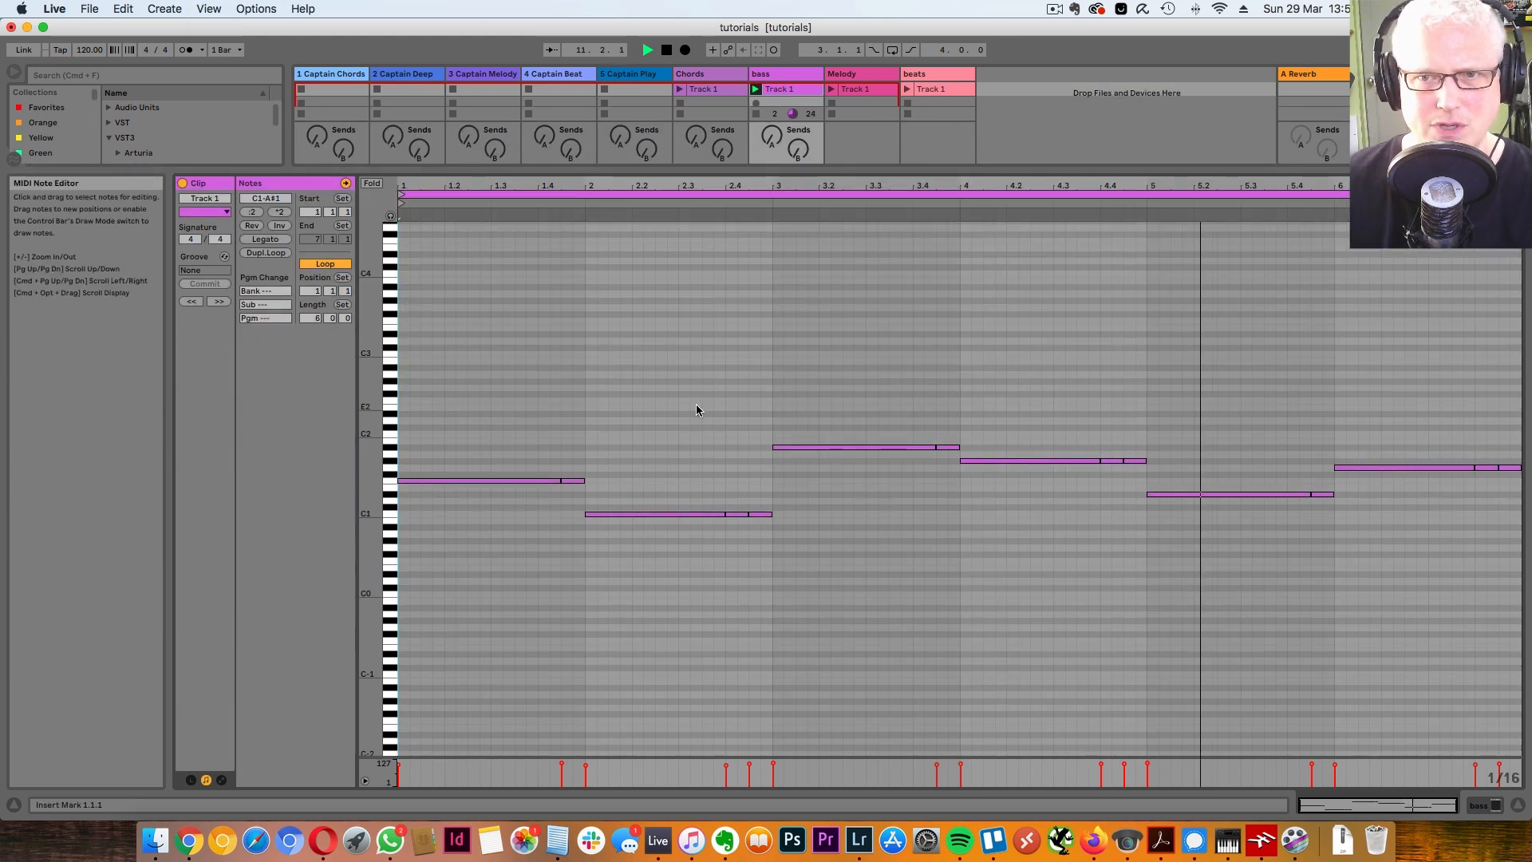
scroll(699, 408, "down", 1)
left_click_drag(656, 177, 656, 578)
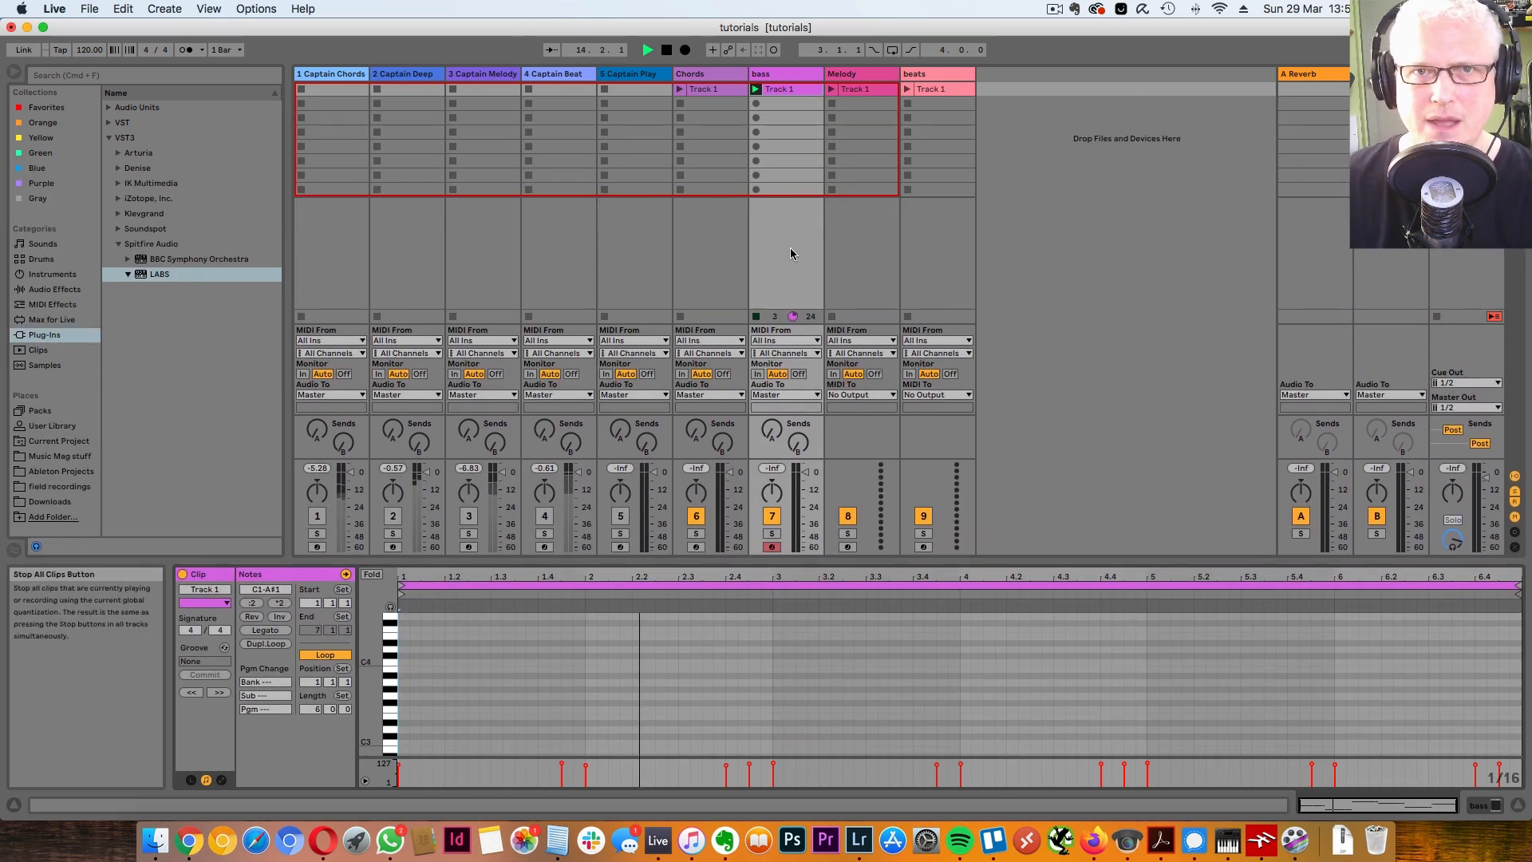
Step: Stop the bass clip and delete the LABS device from the bass track
left_click(788, 220)
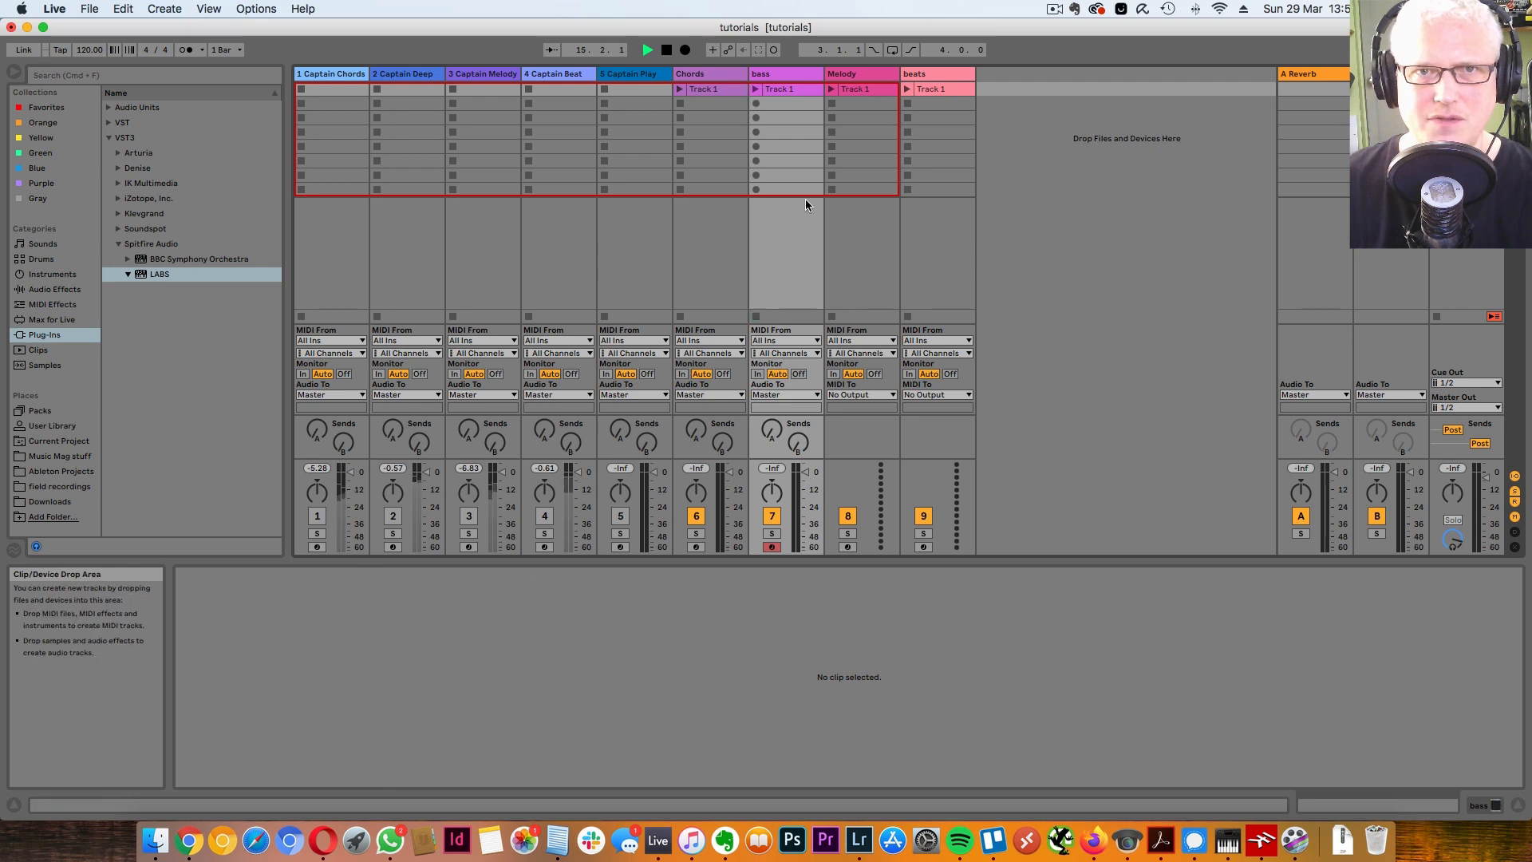
left_click(795, 89)
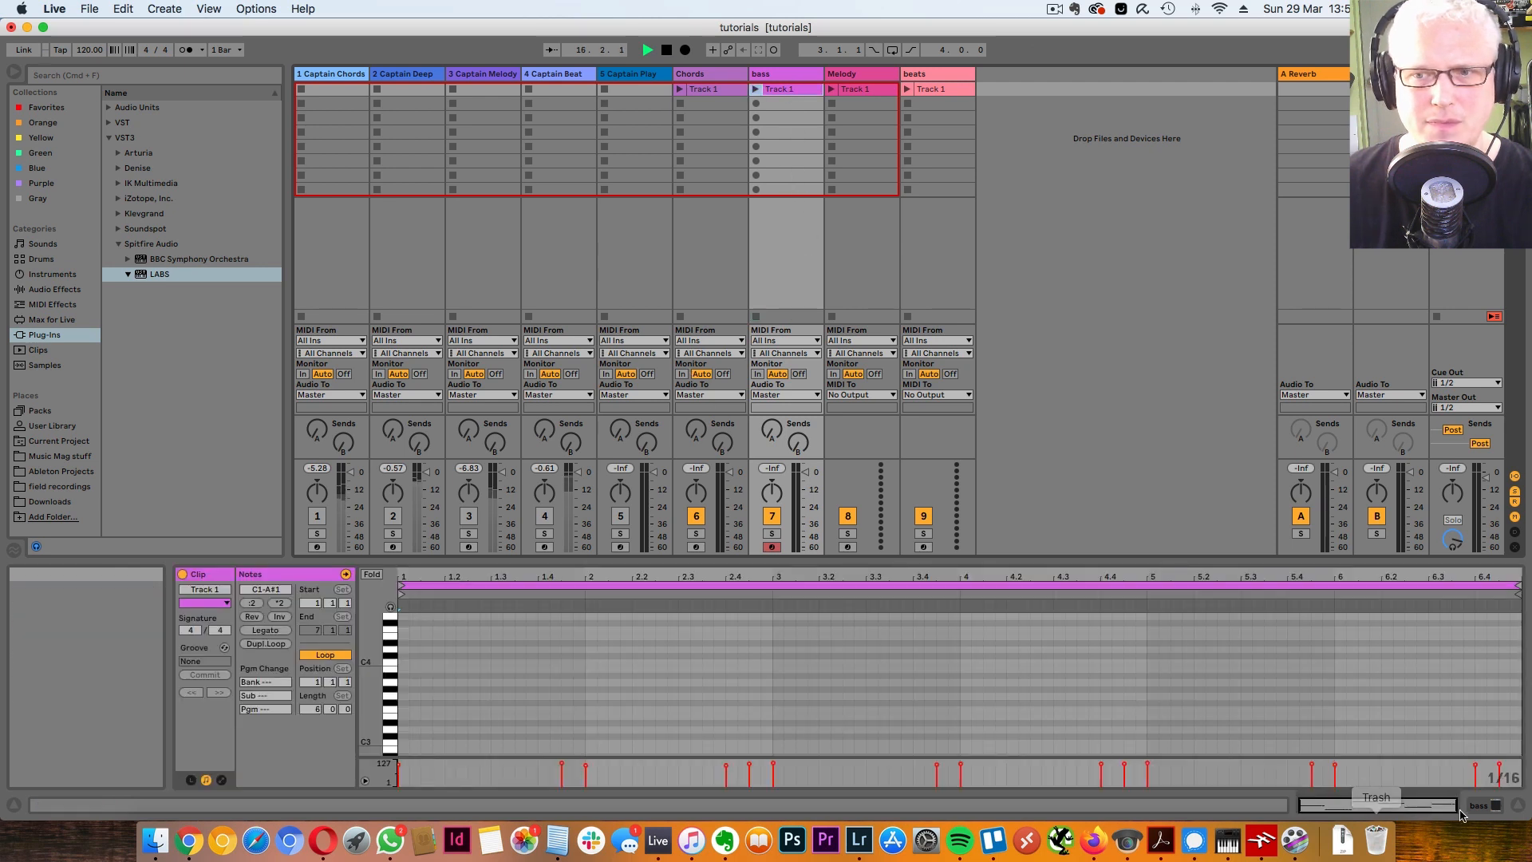
left_click(1495, 806)
right_click(233, 644)
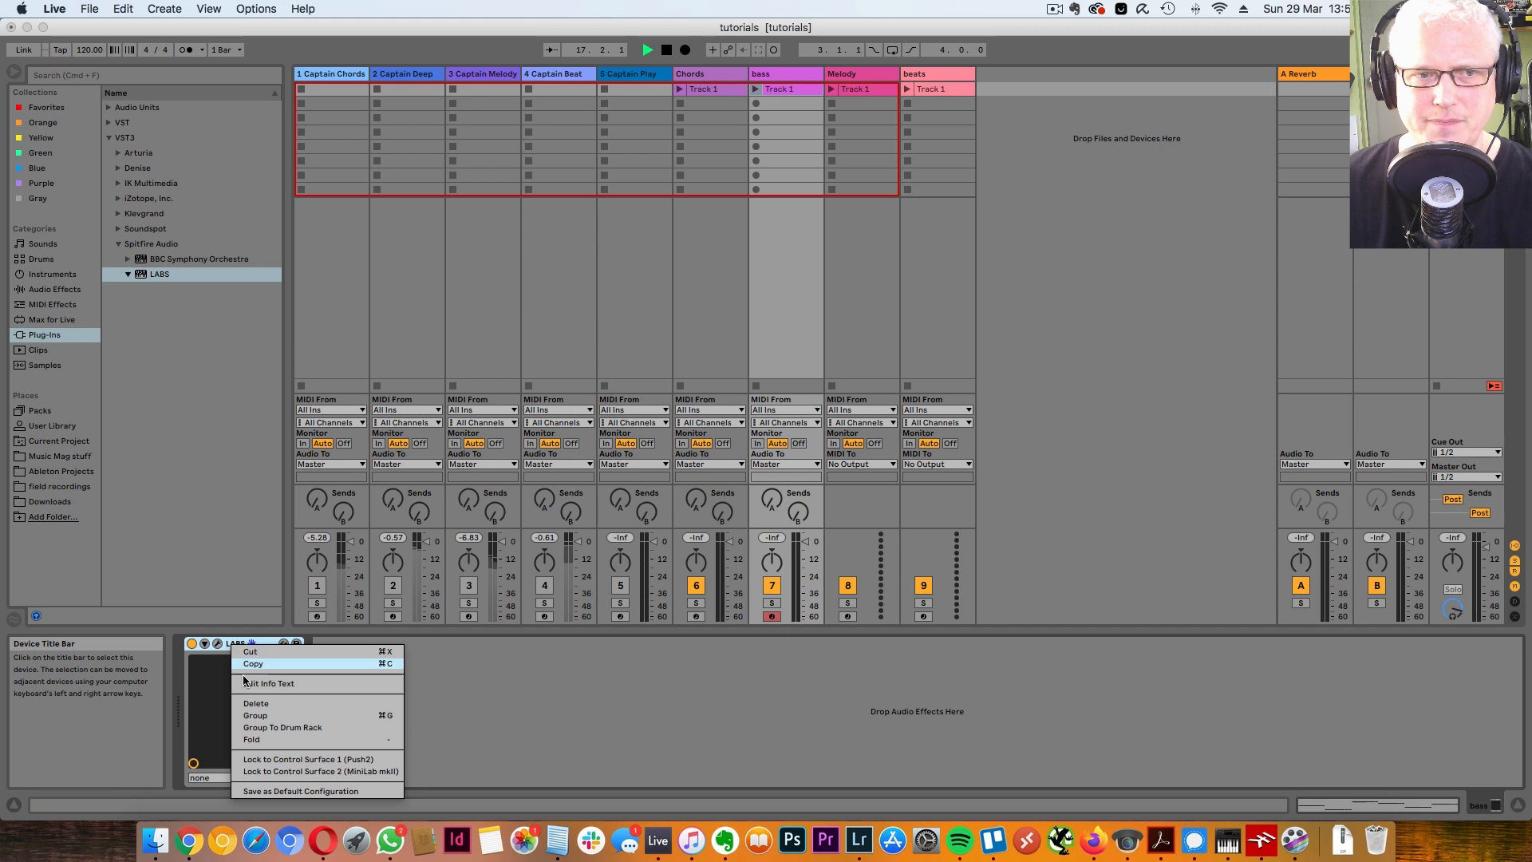
left_click(258, 704)
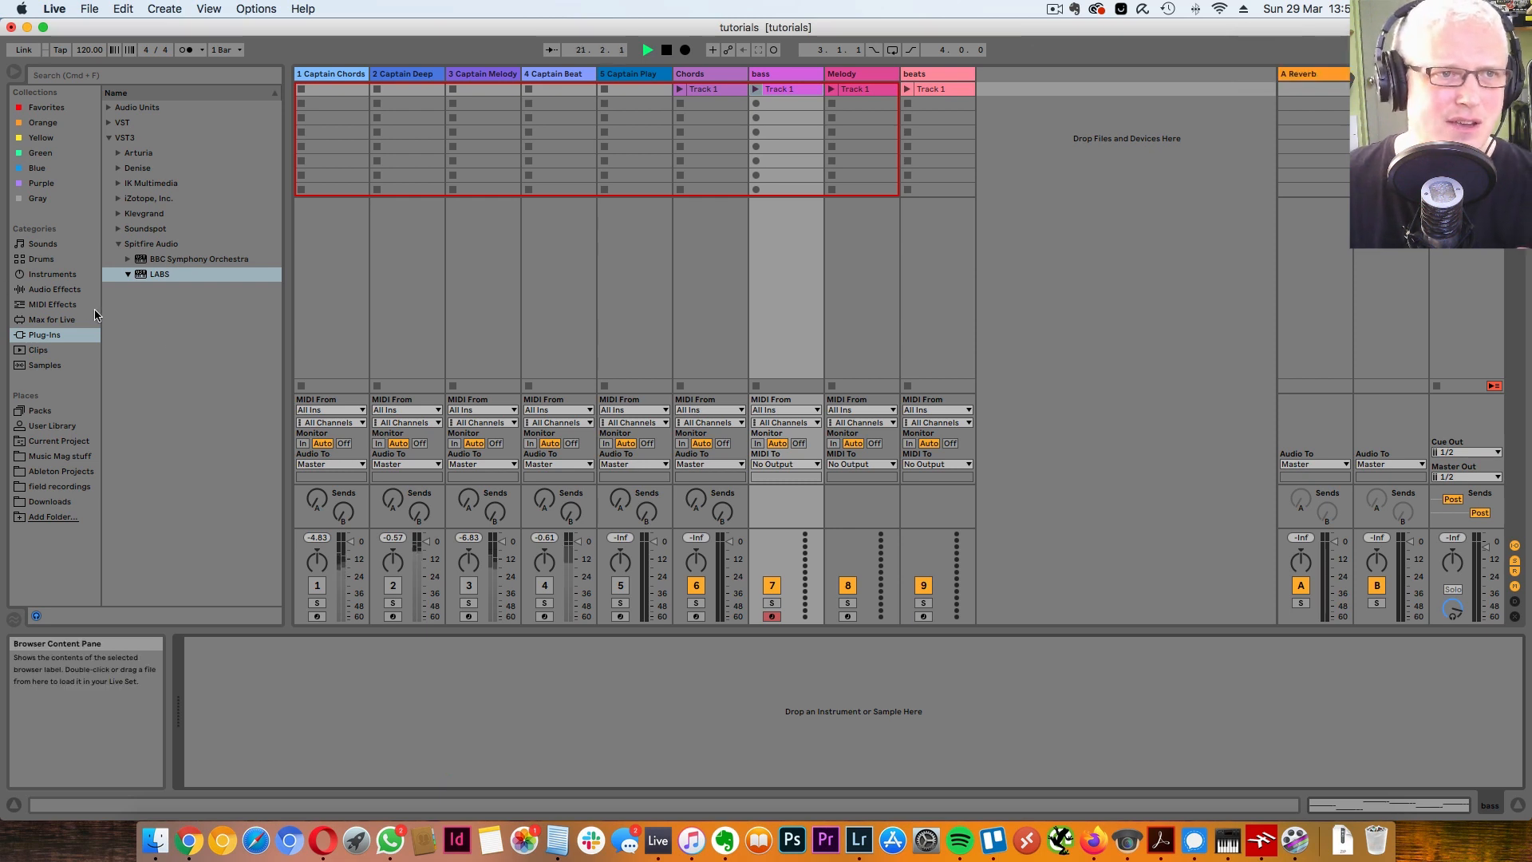
Step: Load the Analog bass preset Bass Floor Bounce onto the bass track, play the bass clip through it and stop all clips
left_click(67, 275)
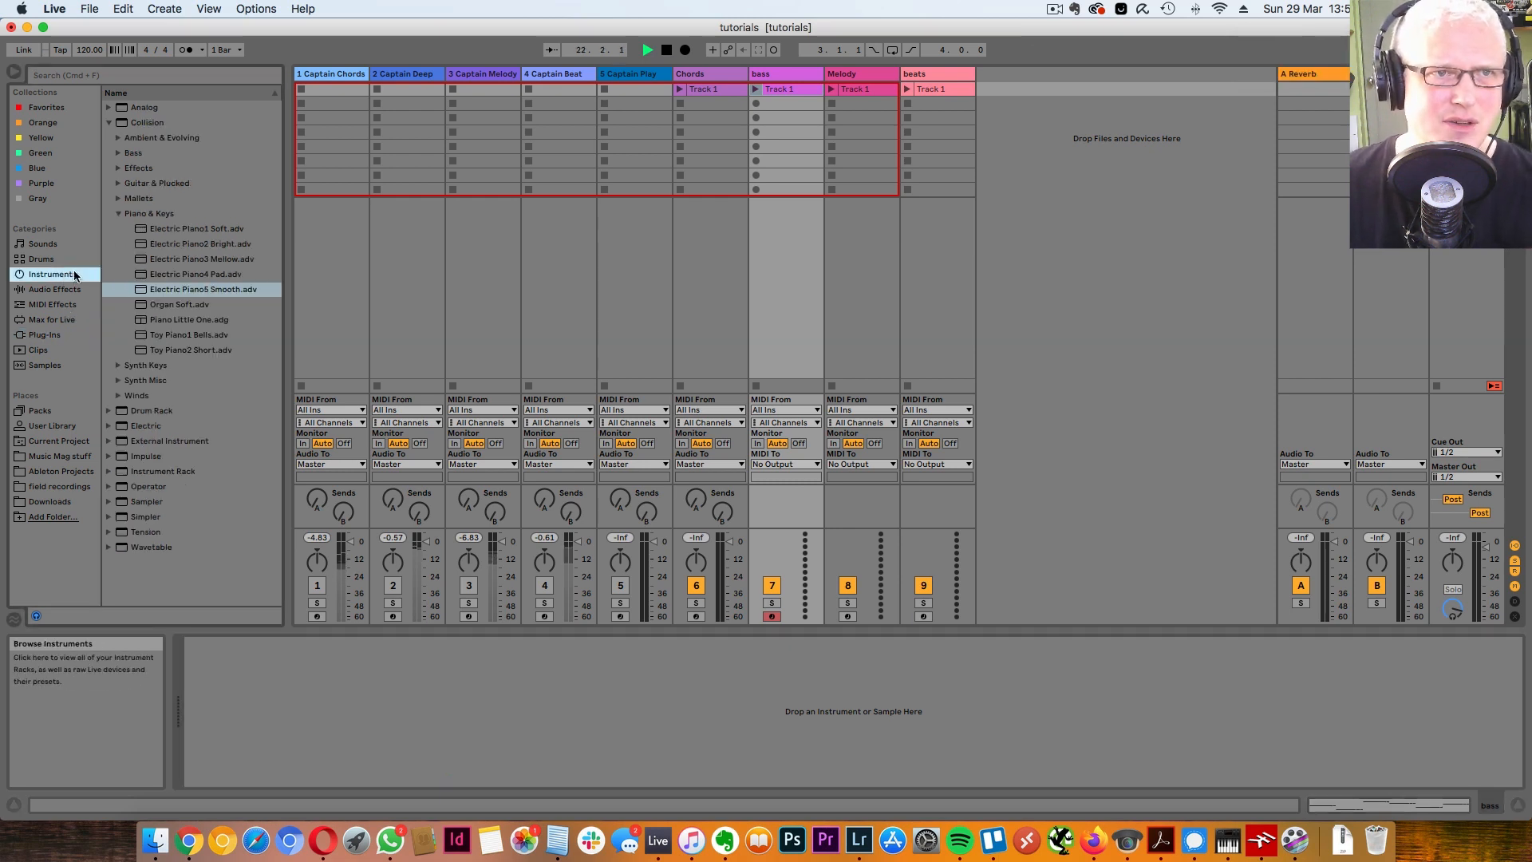
left_click(109, 111)
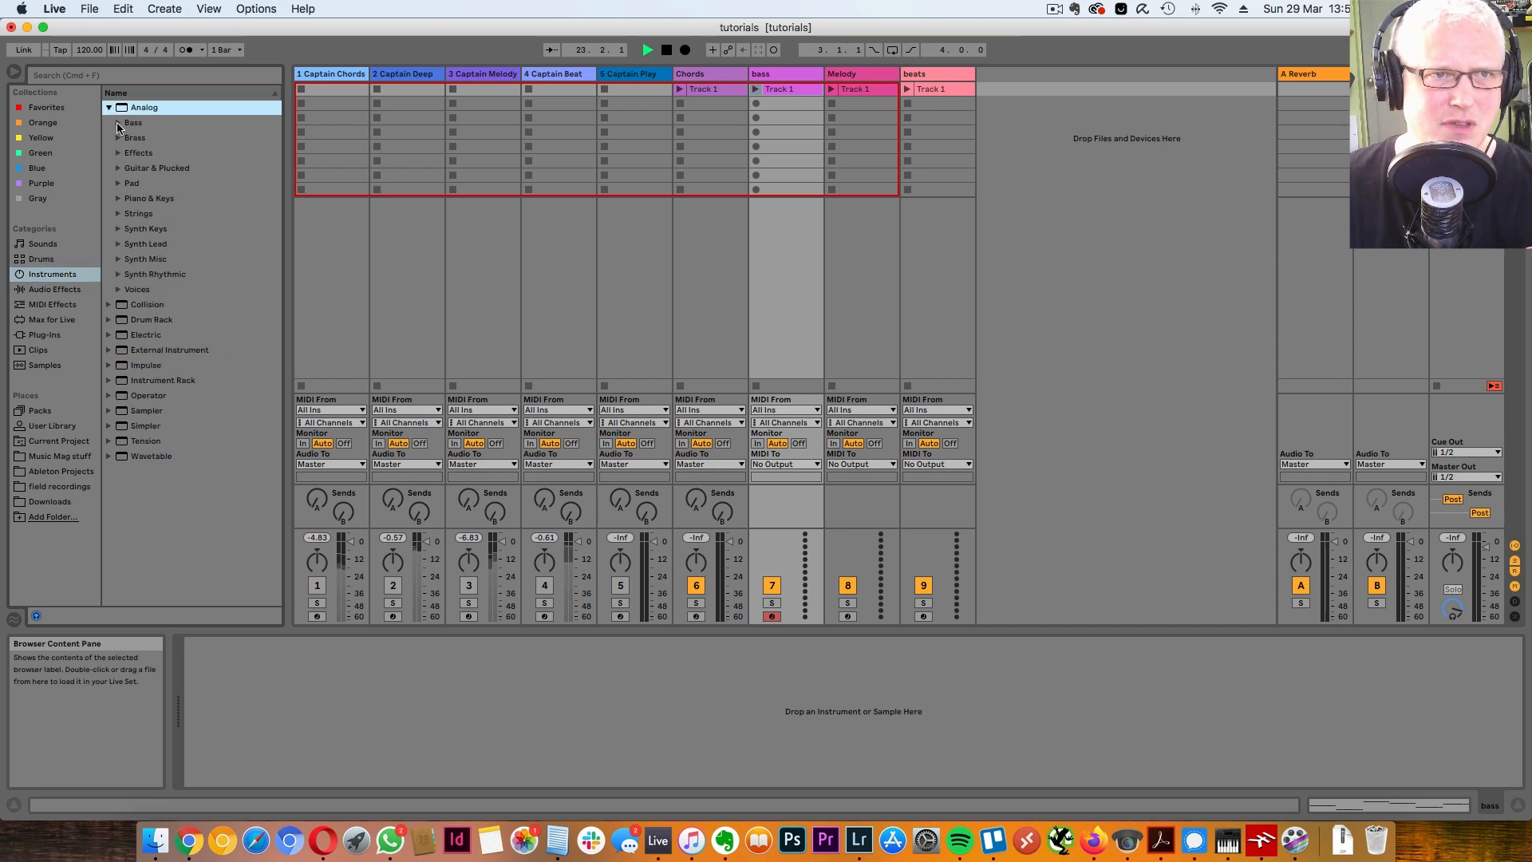
left_click(118, 125)
left_click(169, 153)
left_click(182, 141)
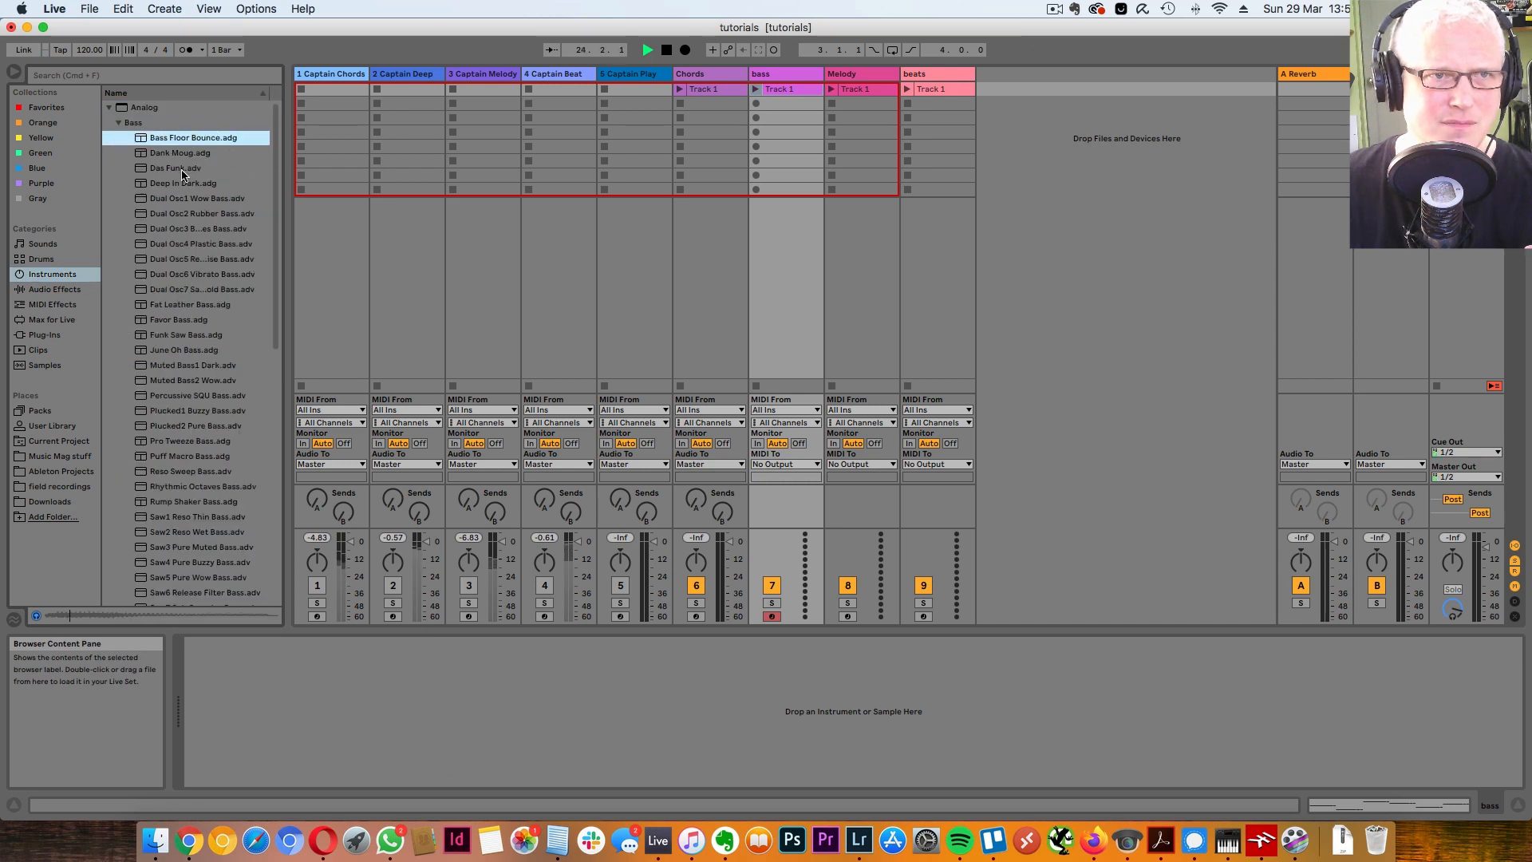
left_click_drag(193, 142, 779, 232)
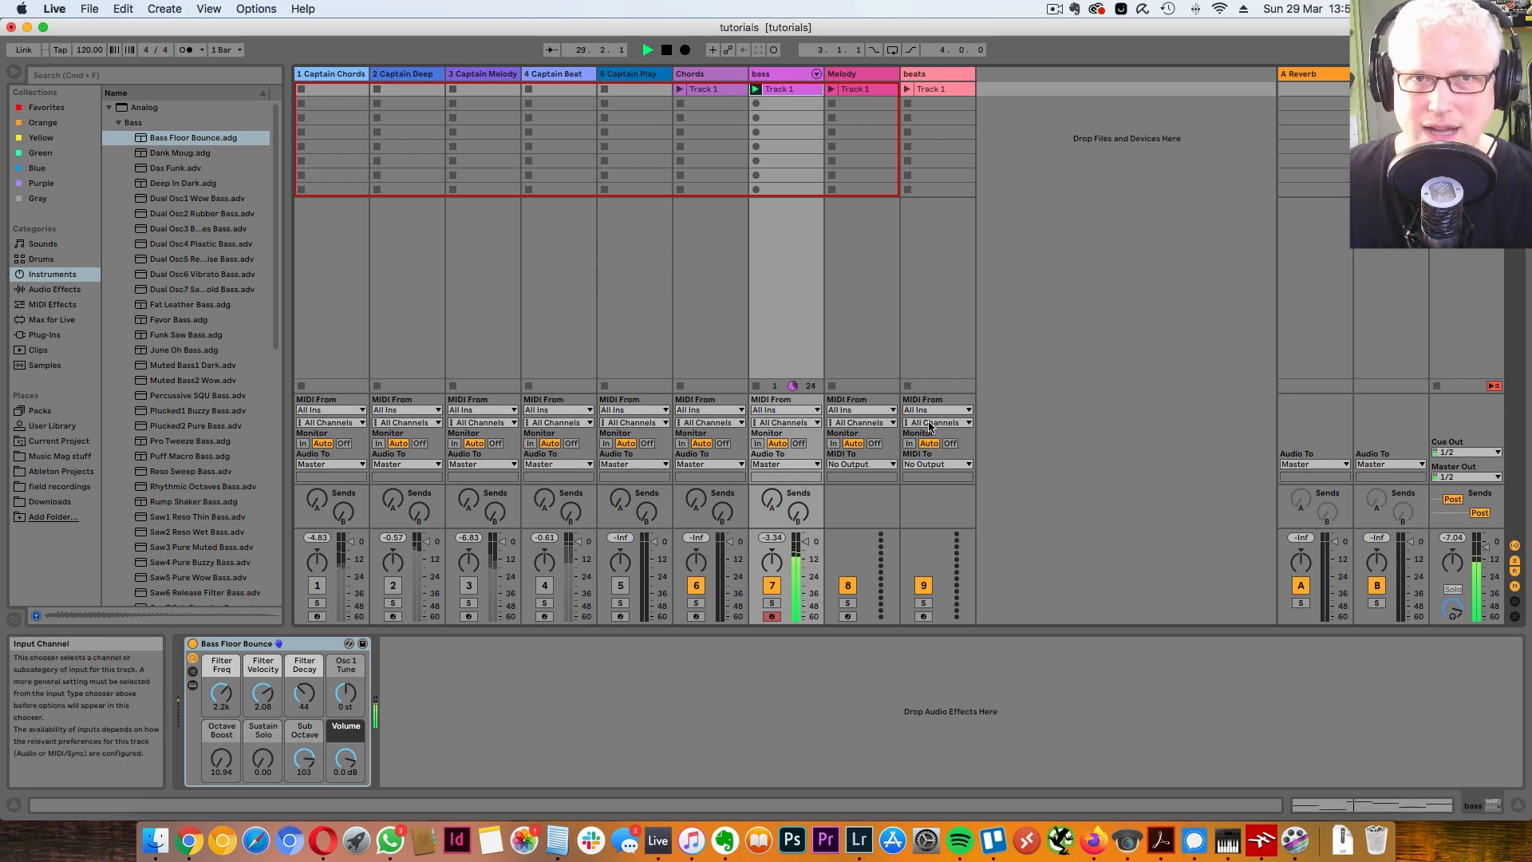
left_click(667, 49)
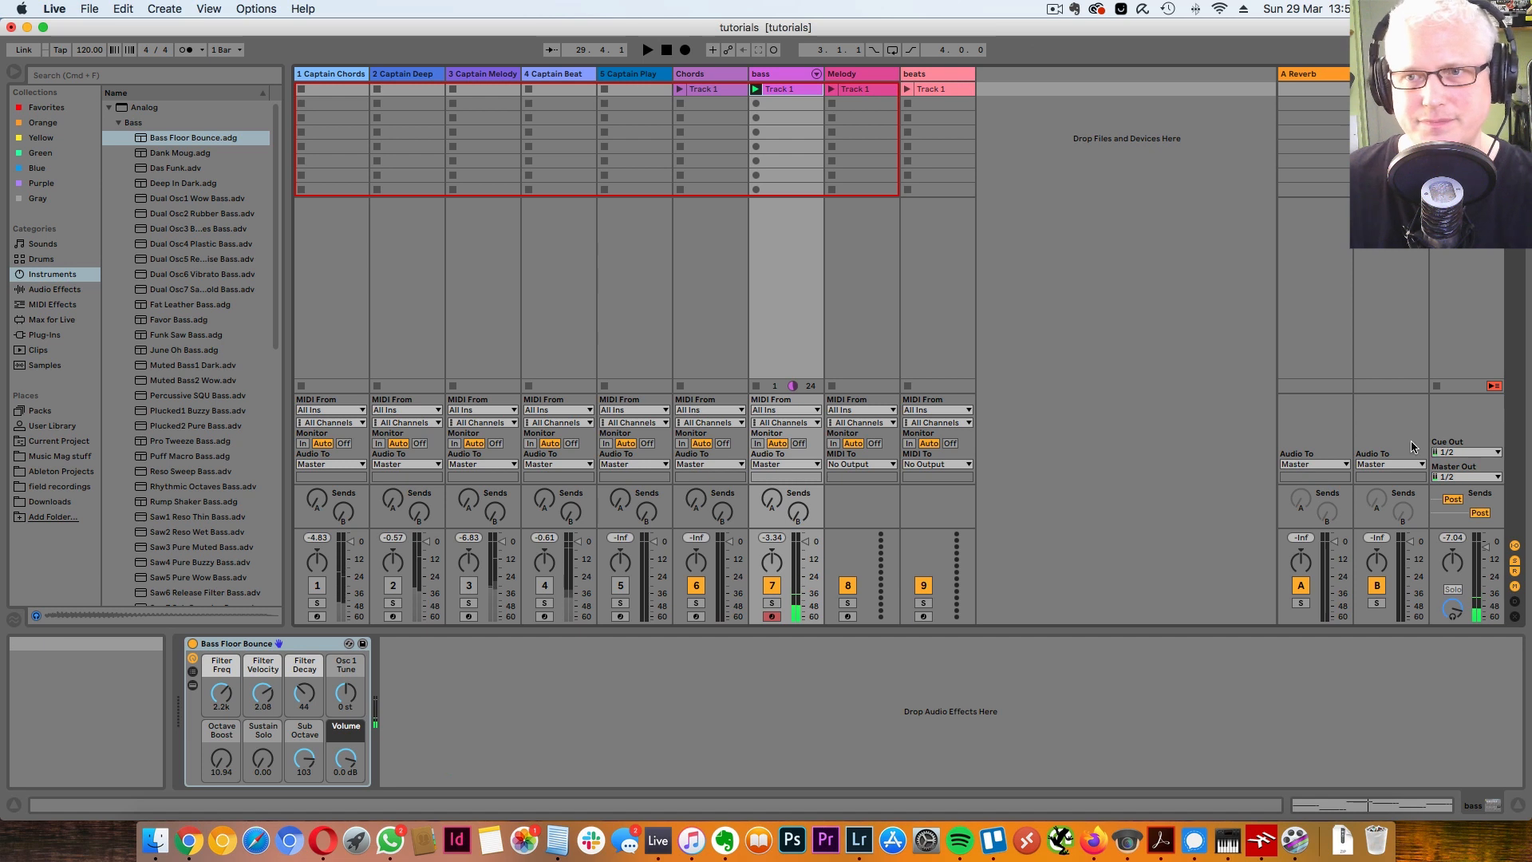
left_click(1438, 391)
Step: Load the Spitfire Audio BBC Symphony Orchestra plug-in onto the Melody track
left_click(859, 91)
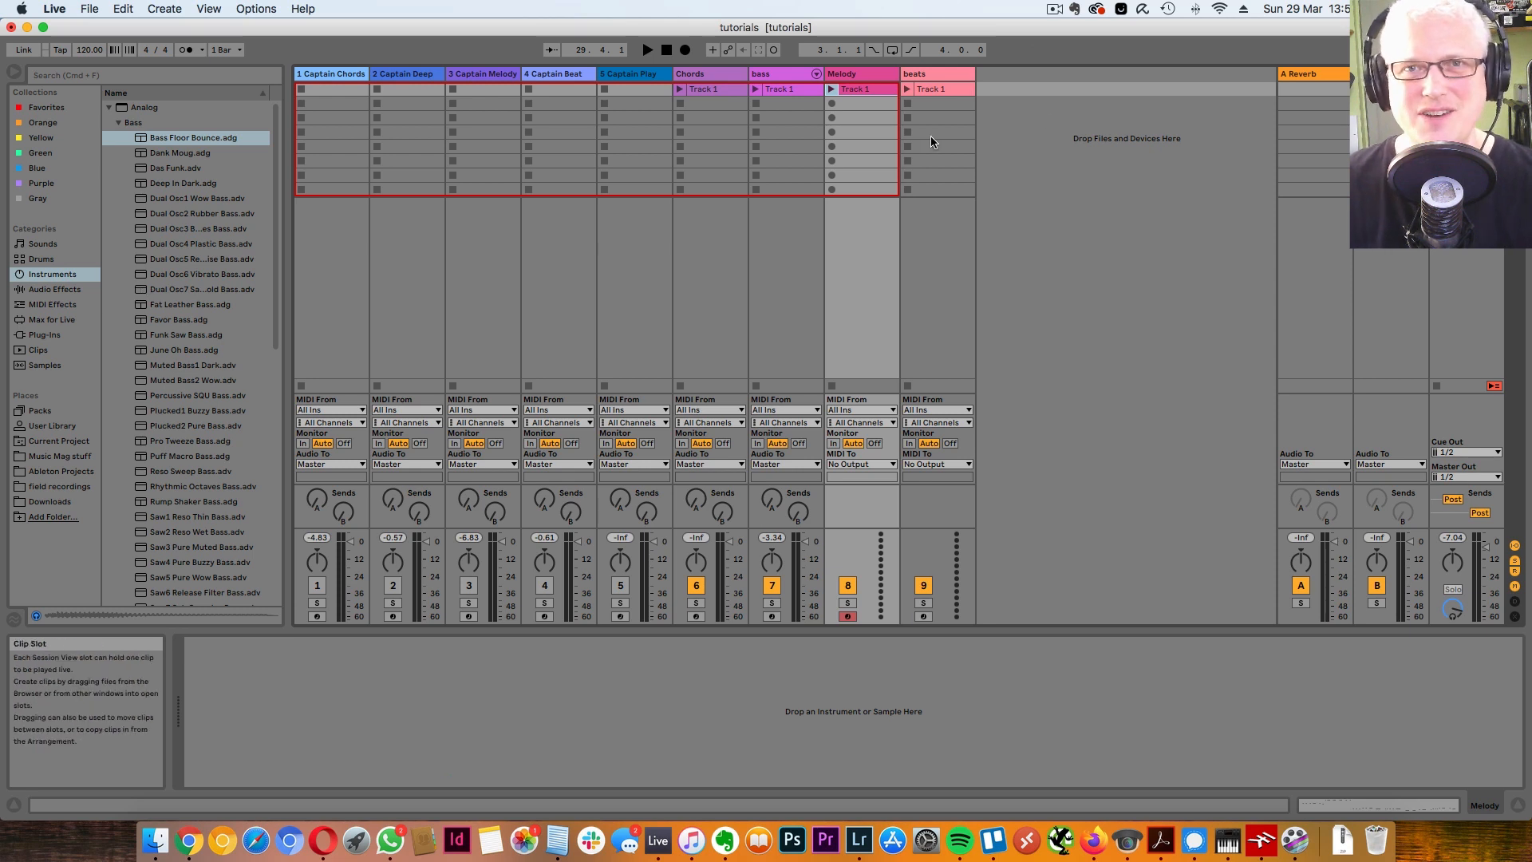
left_click(45, 335)
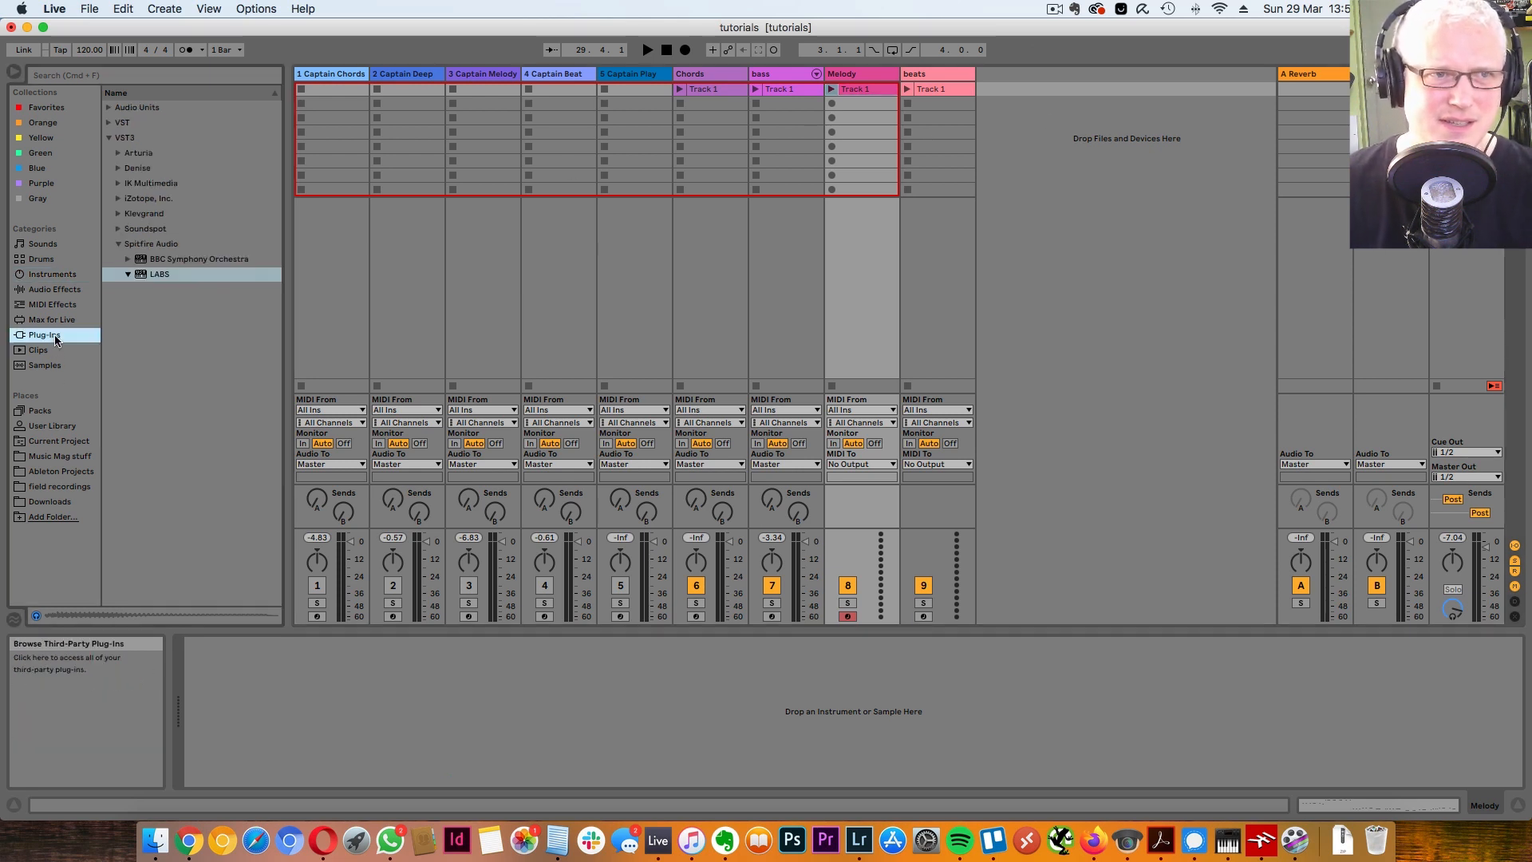
left_click(160, 260)
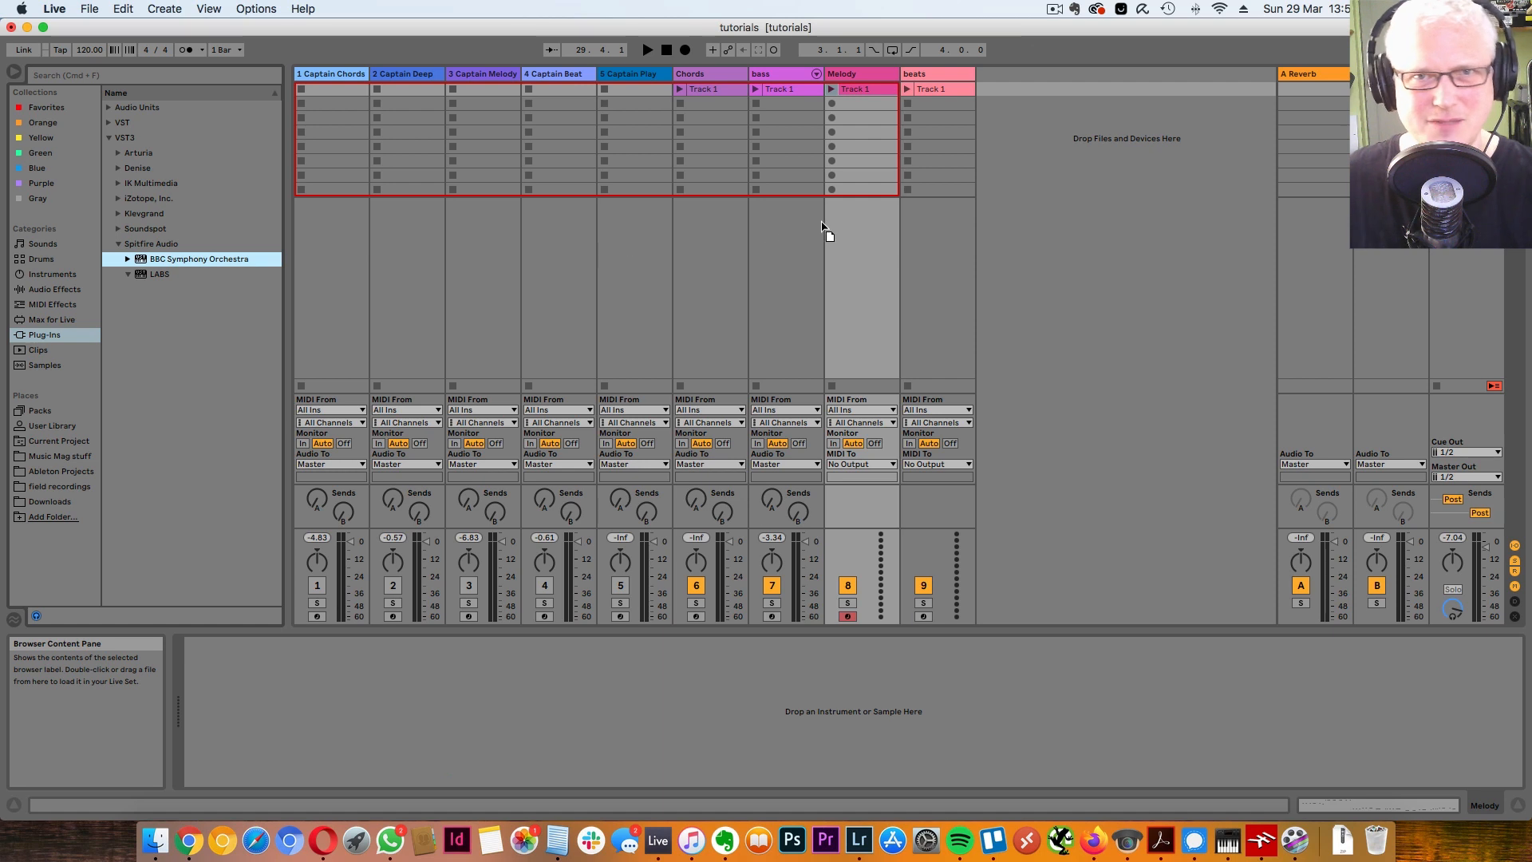
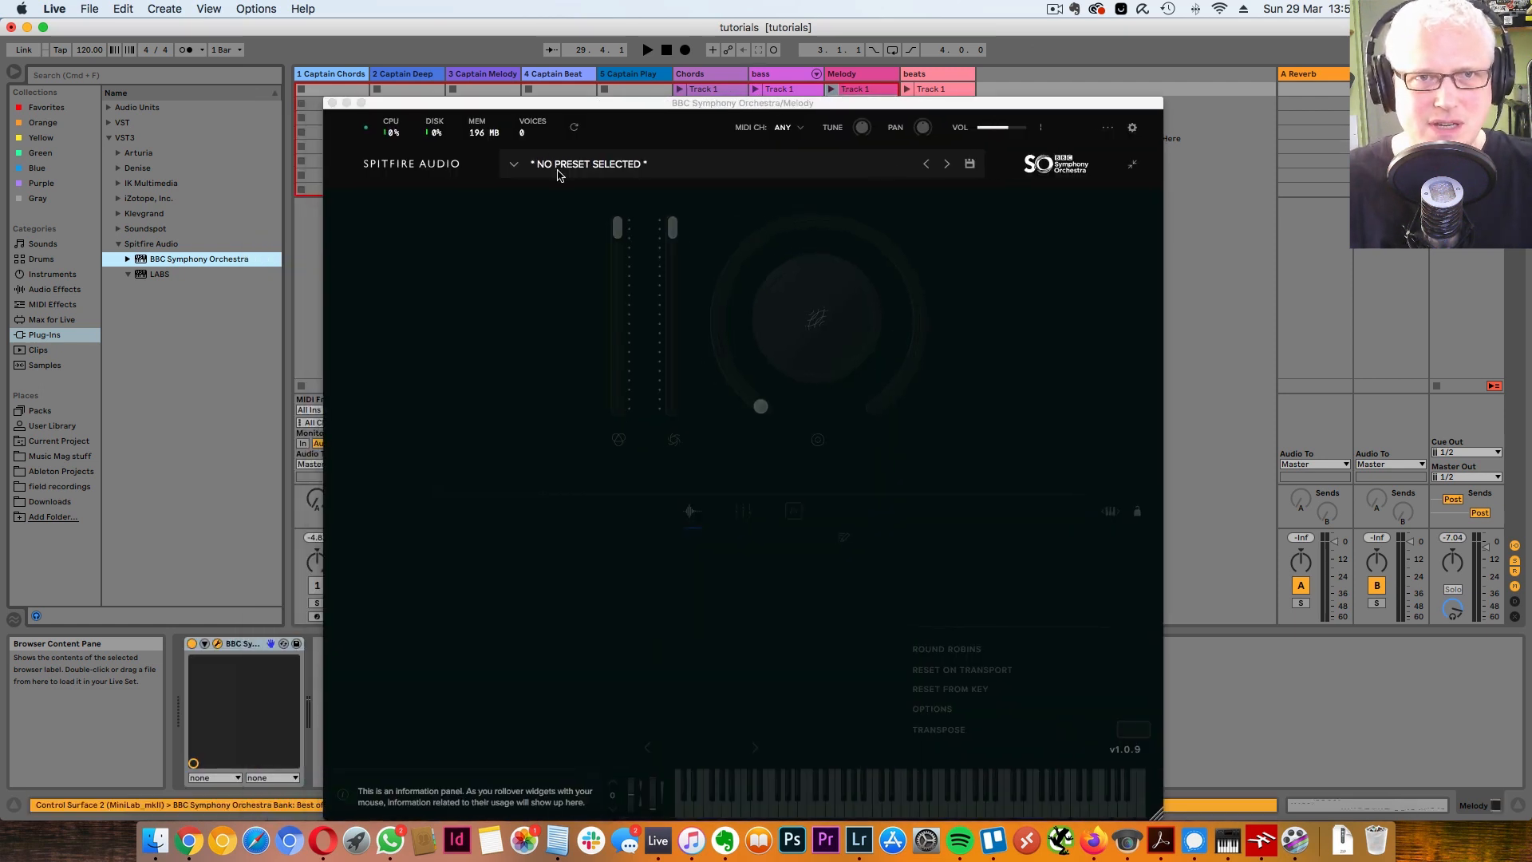
Step: Browse the BBC Symphony Orchestra percussion presets and load Crotales
left_click(559, 167)
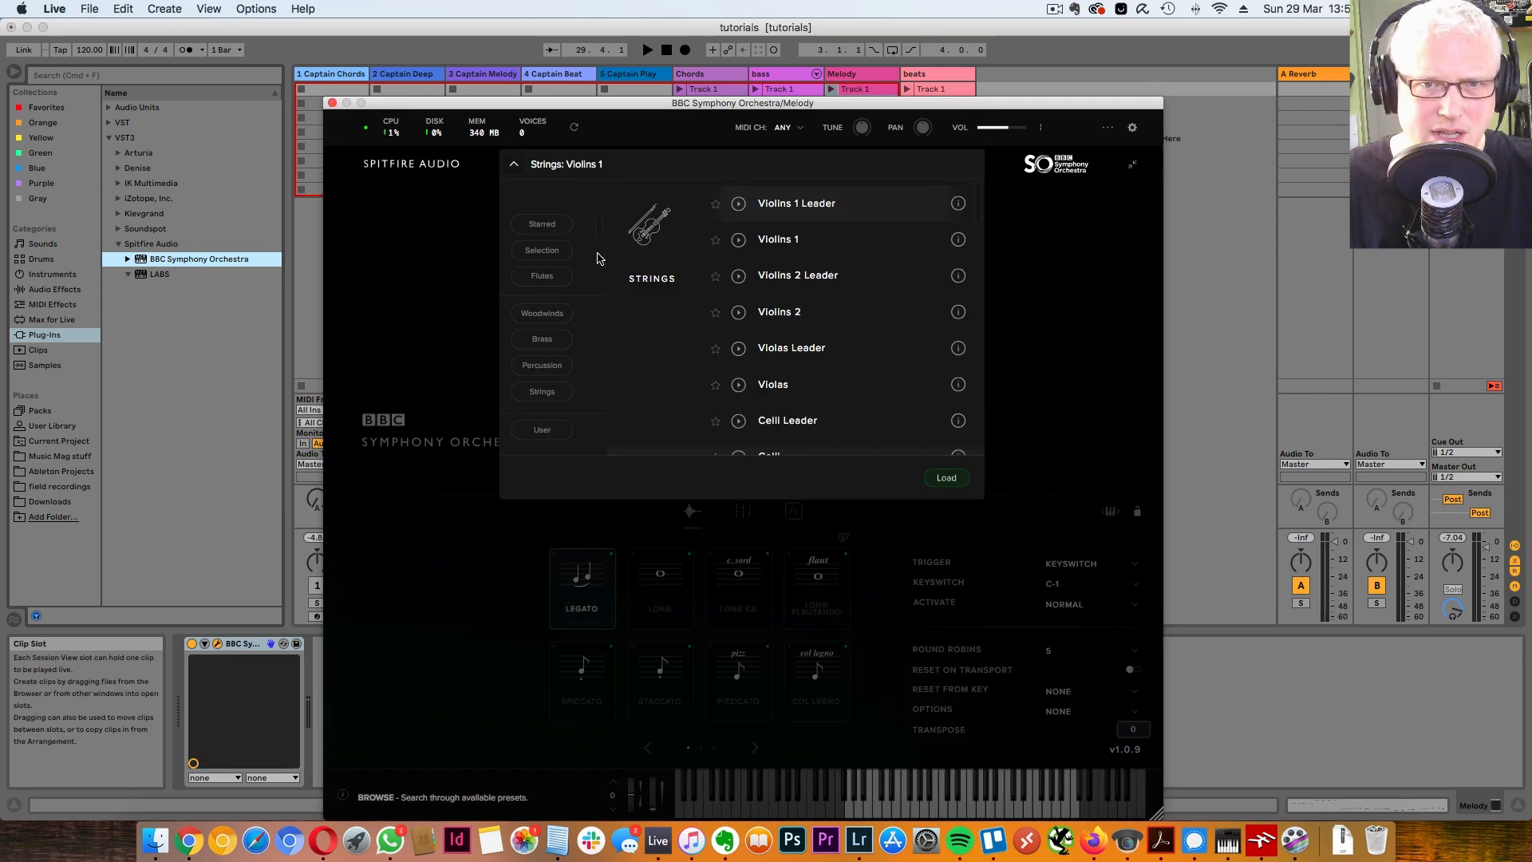
scroll(865, 365, "down", 2)
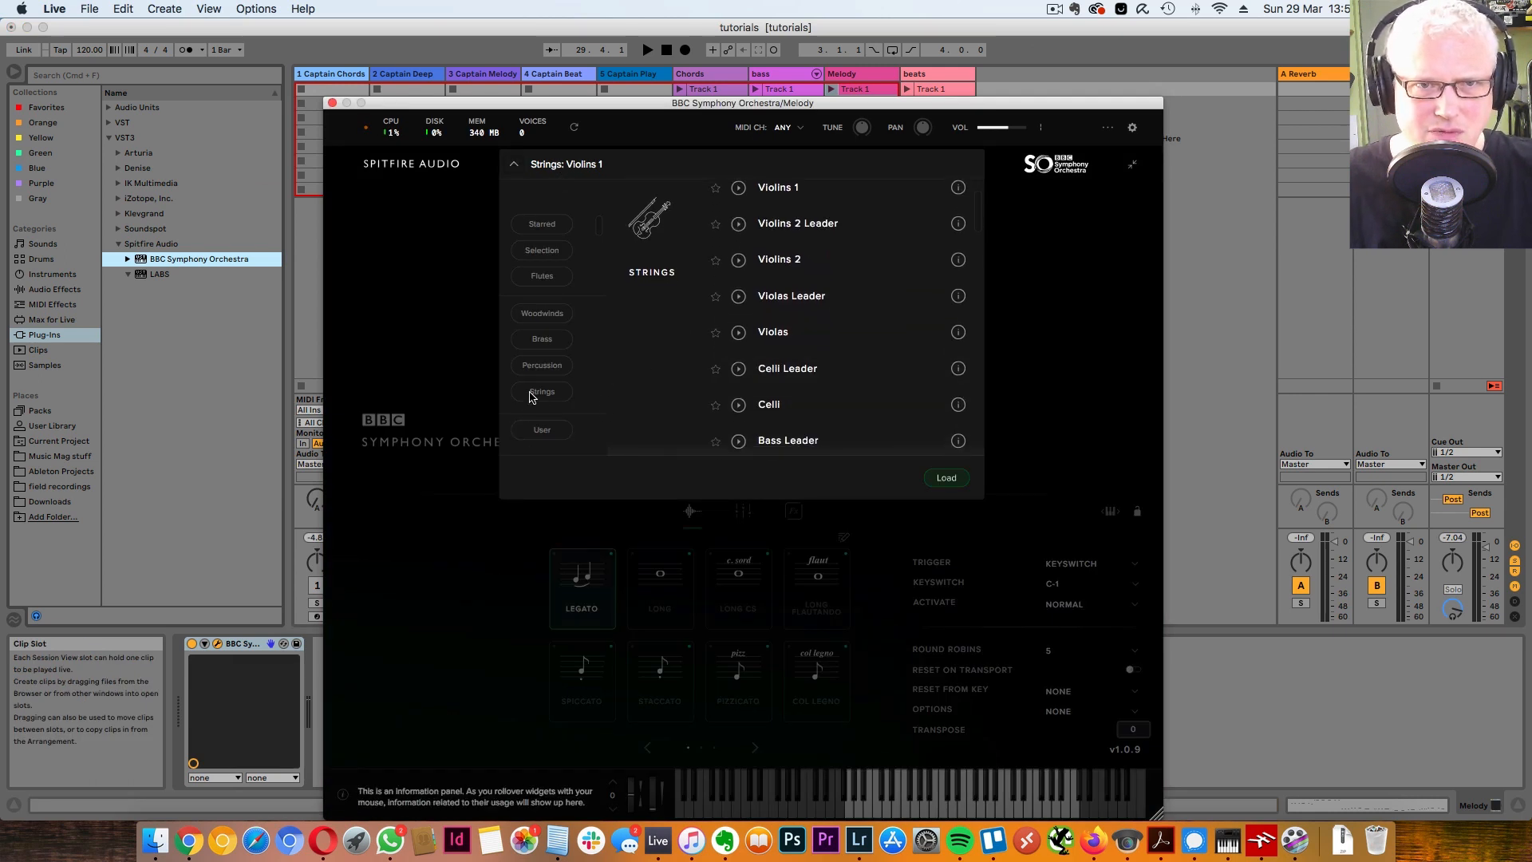
left_click(538, 365)
scroll(874, 359, "down", 3)
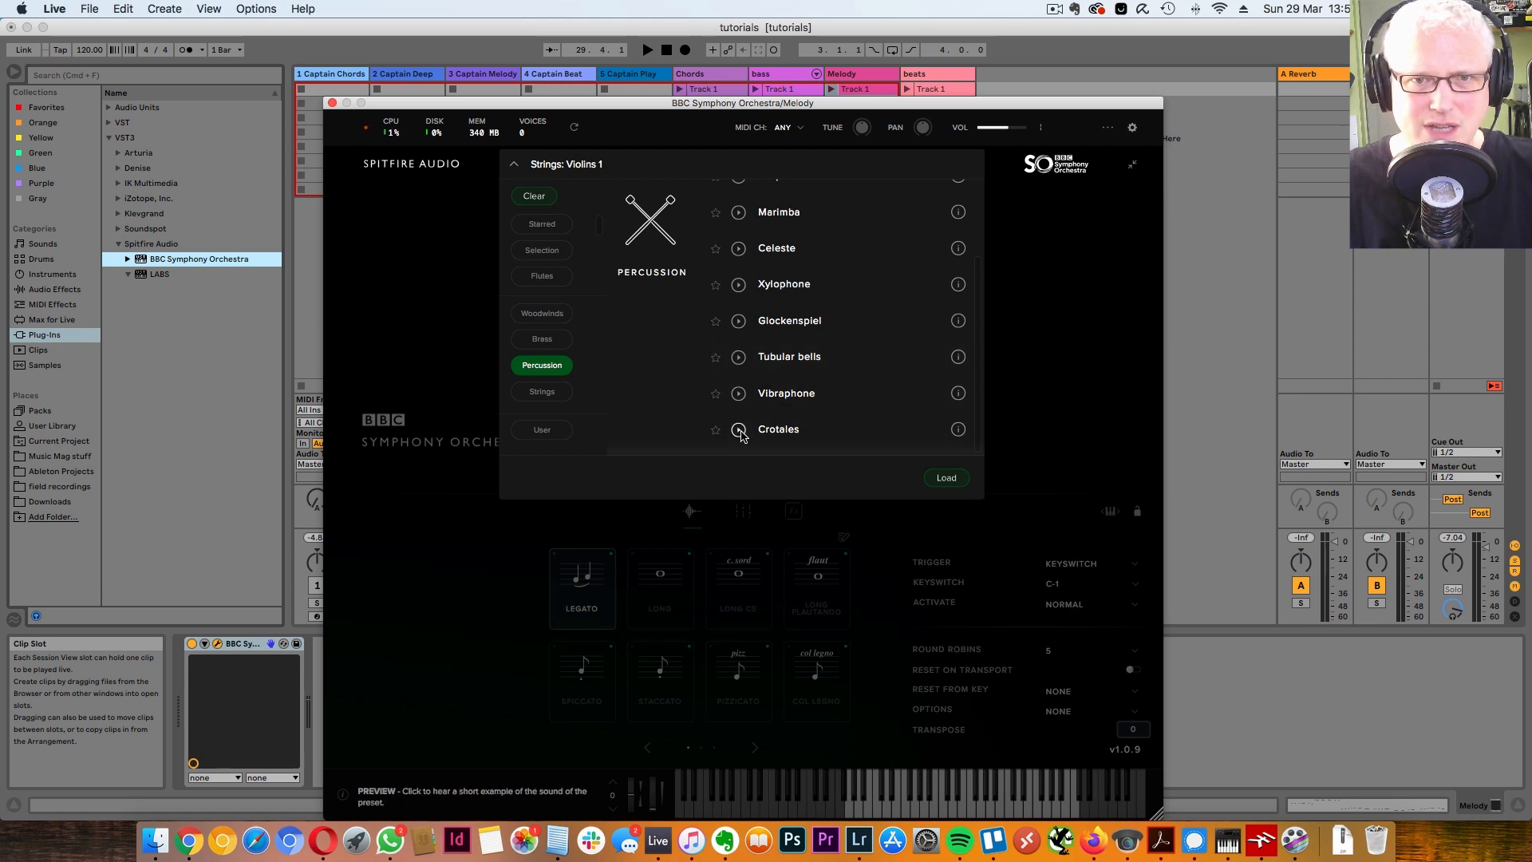
left_click(947, 478)
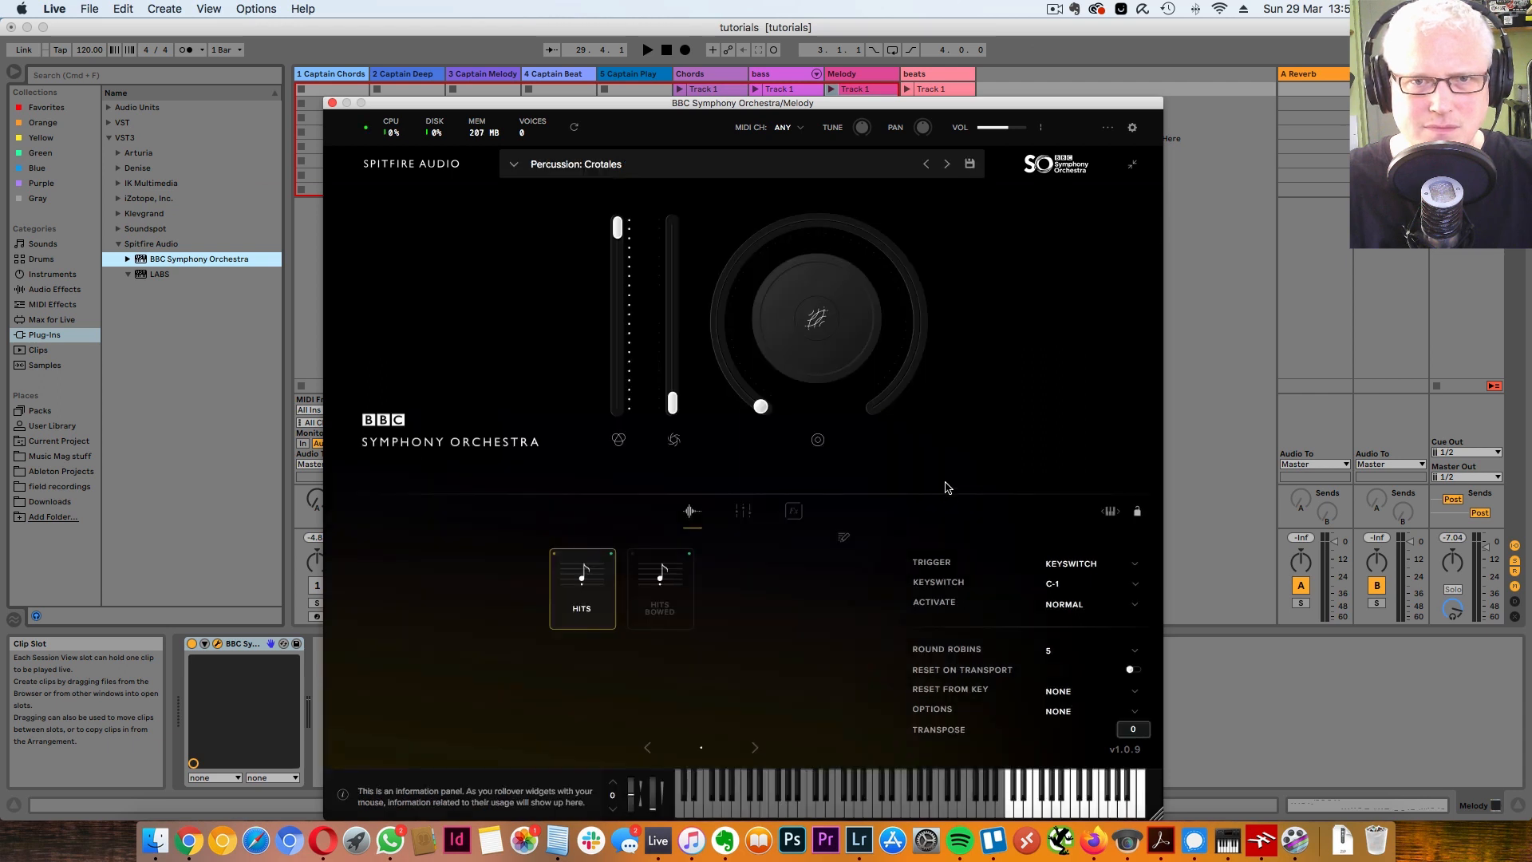
Step: Play the Melody clip through the Crotales preset and close the plug-in window
left_click(831, 88)
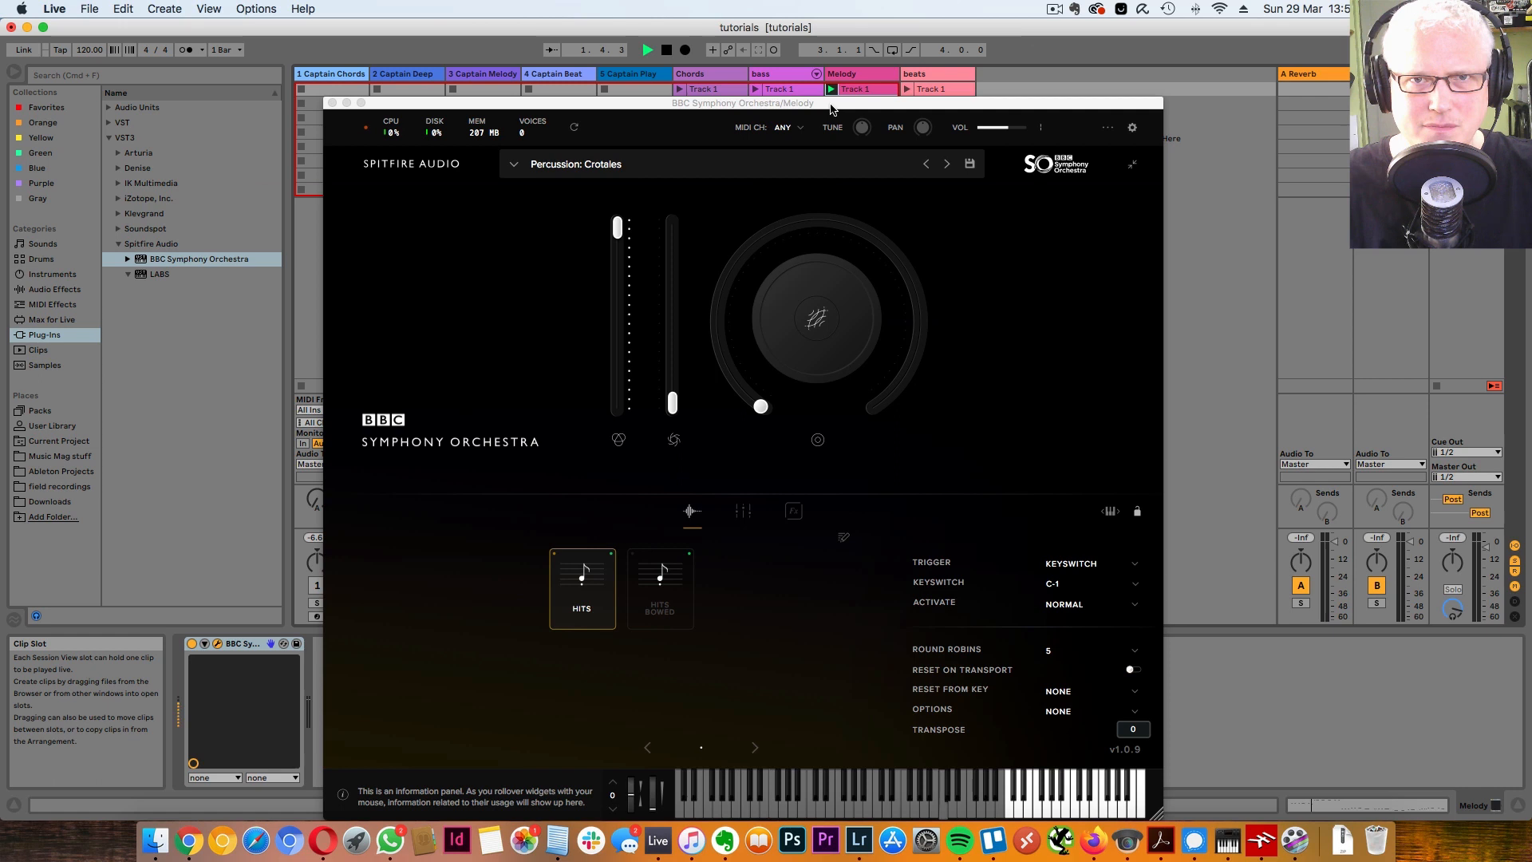
left_click(1039, 808)
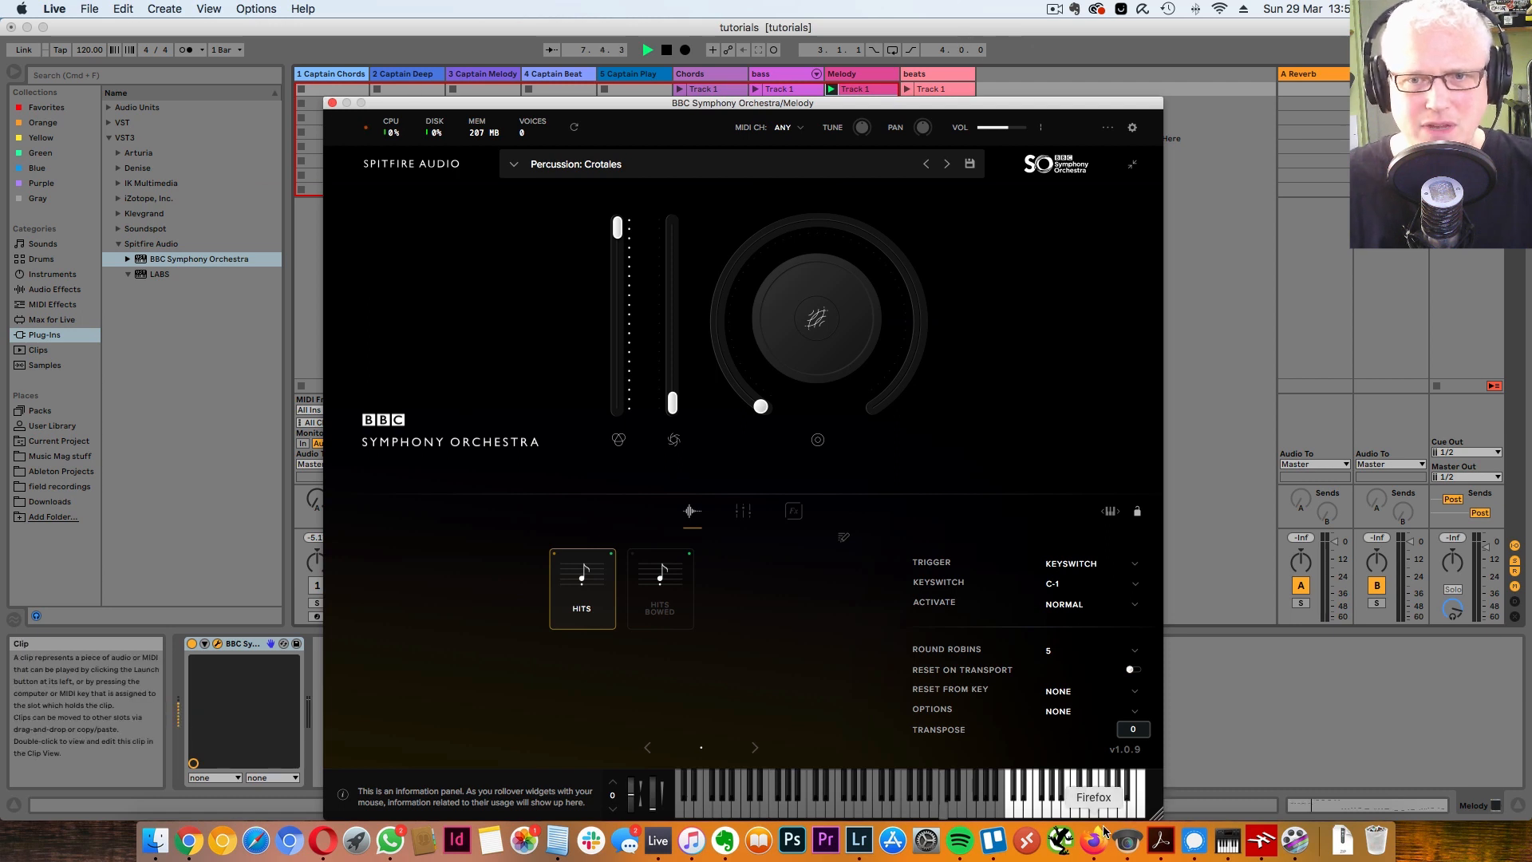
left_click(896, 27)
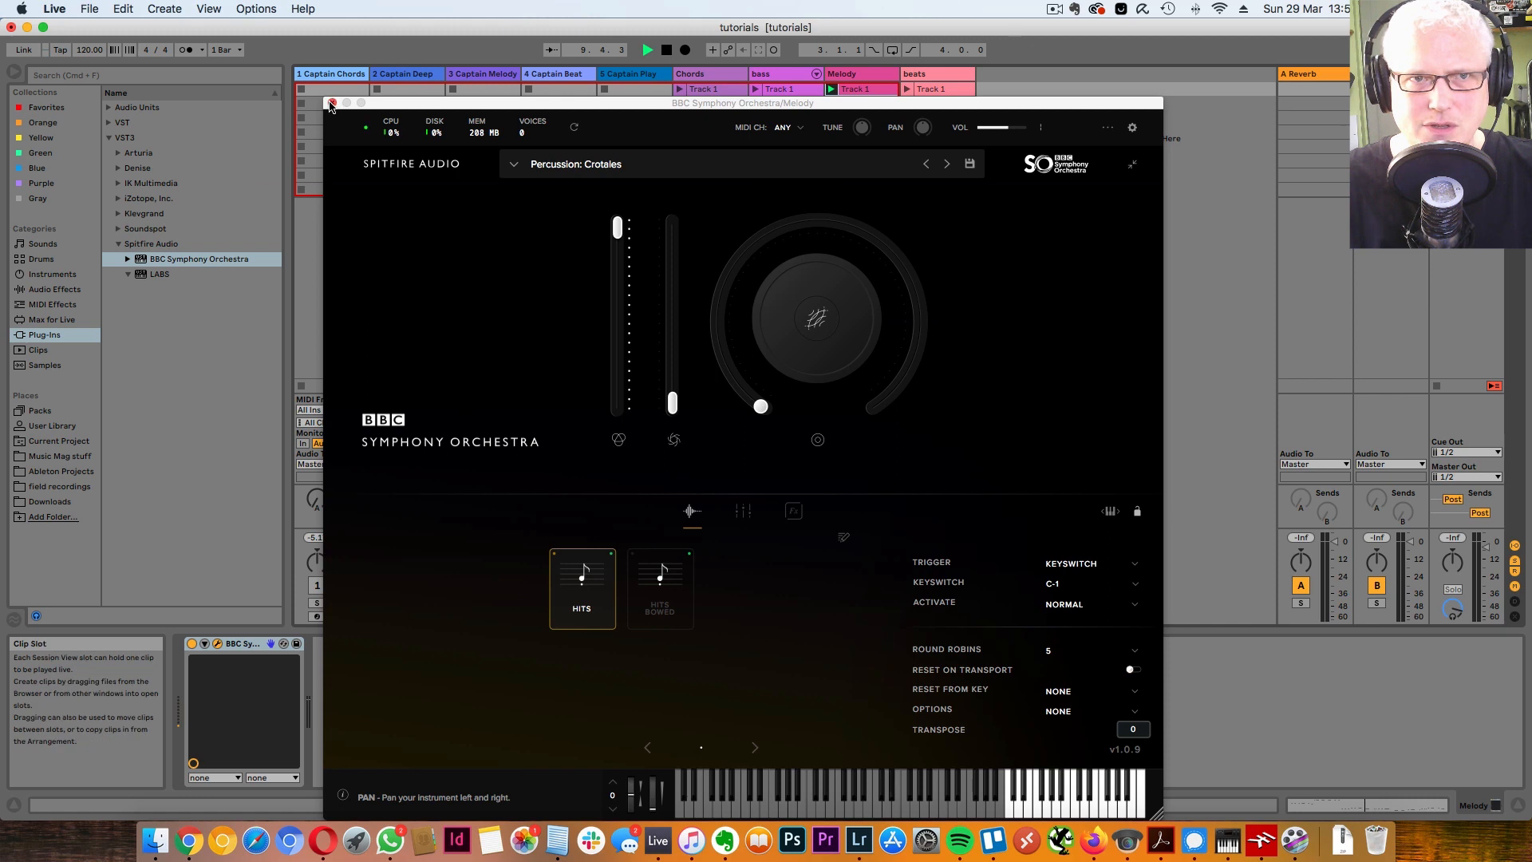
left_click(331, 105)
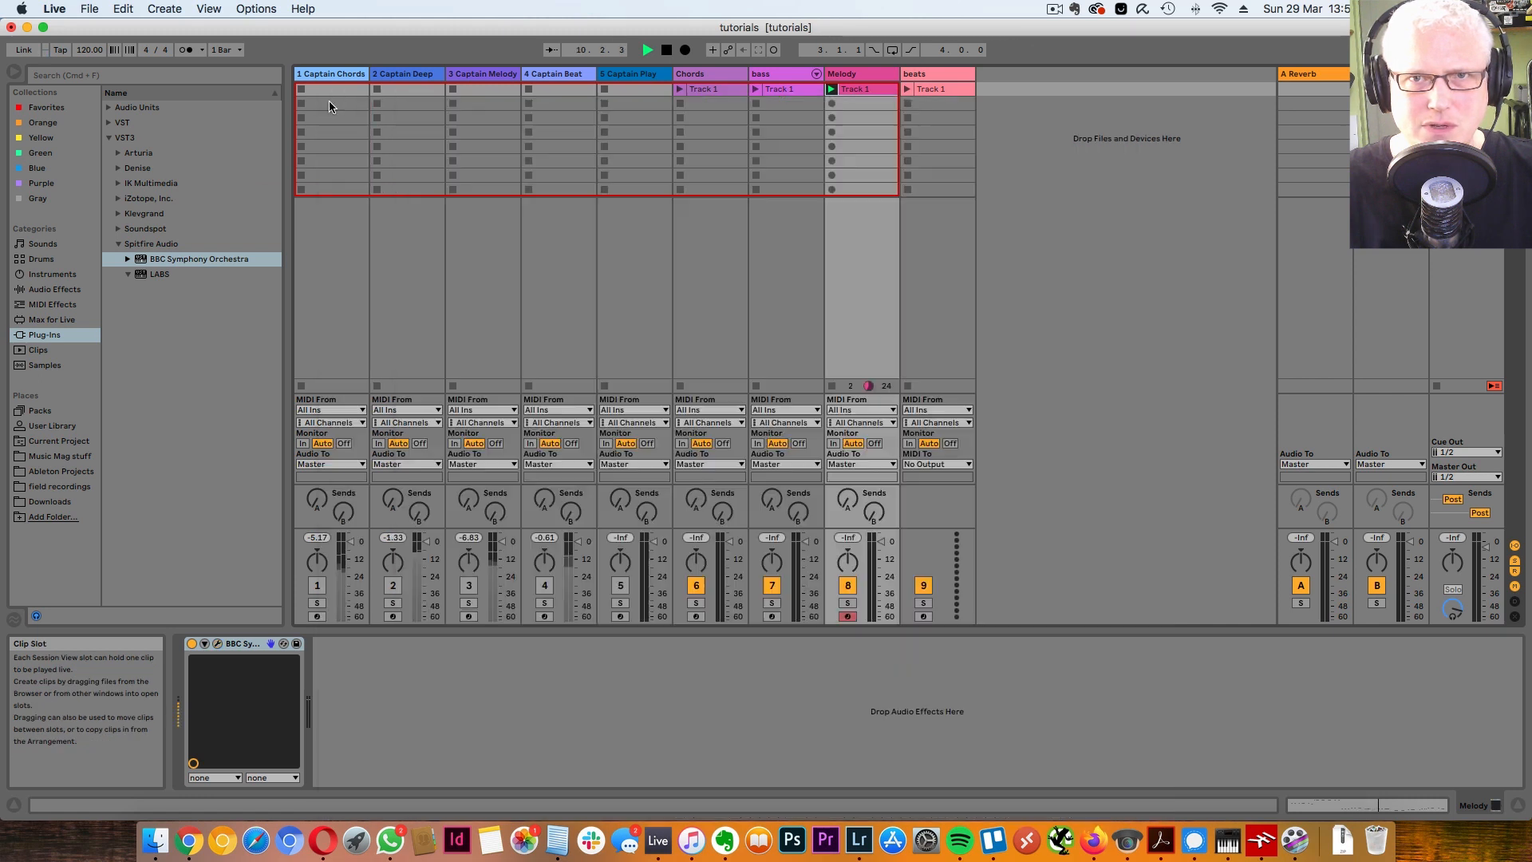
Step: Open the Melody clip's notes, transpose all of them up two octaves to the C5–G6 range and stop all clips
left_click(870, 88)
left_click_drag(841, 562, 842, 233)
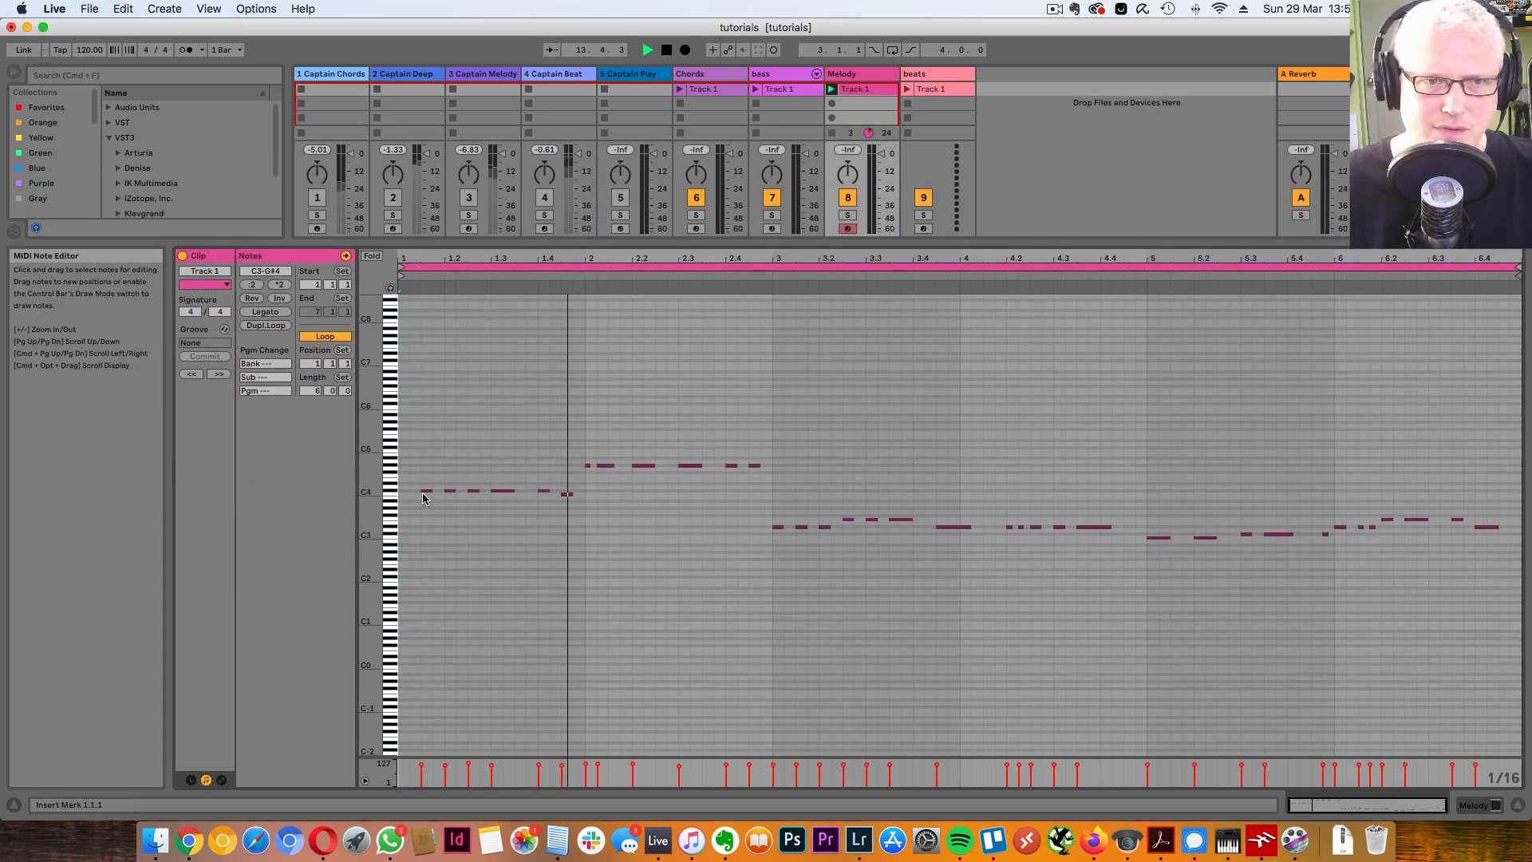
left_click_drag(401, 299, 1508, 688)
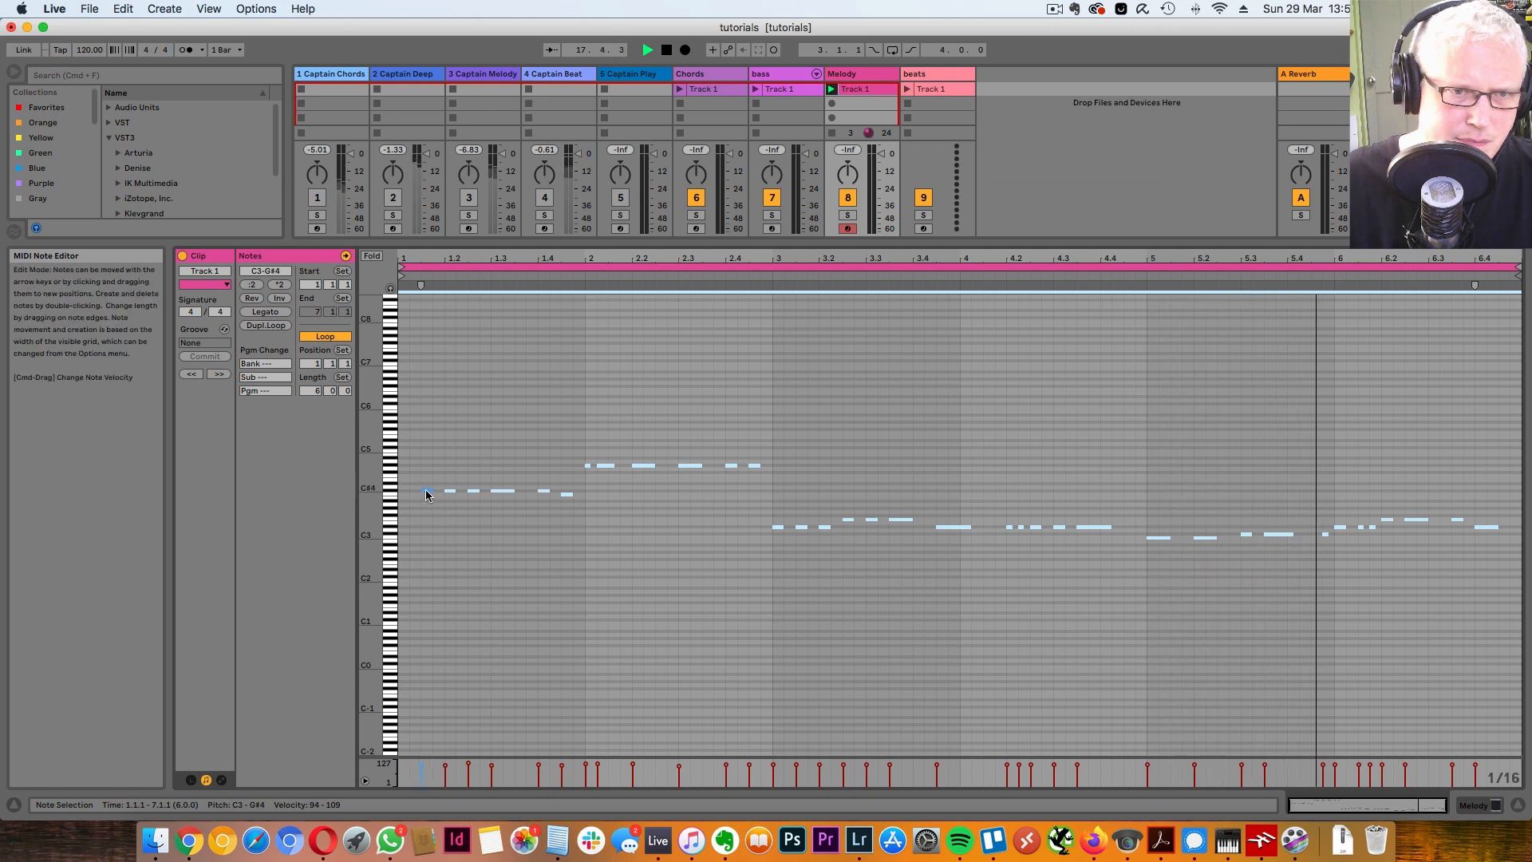
left_click_drag(427, 495, 427, 449)
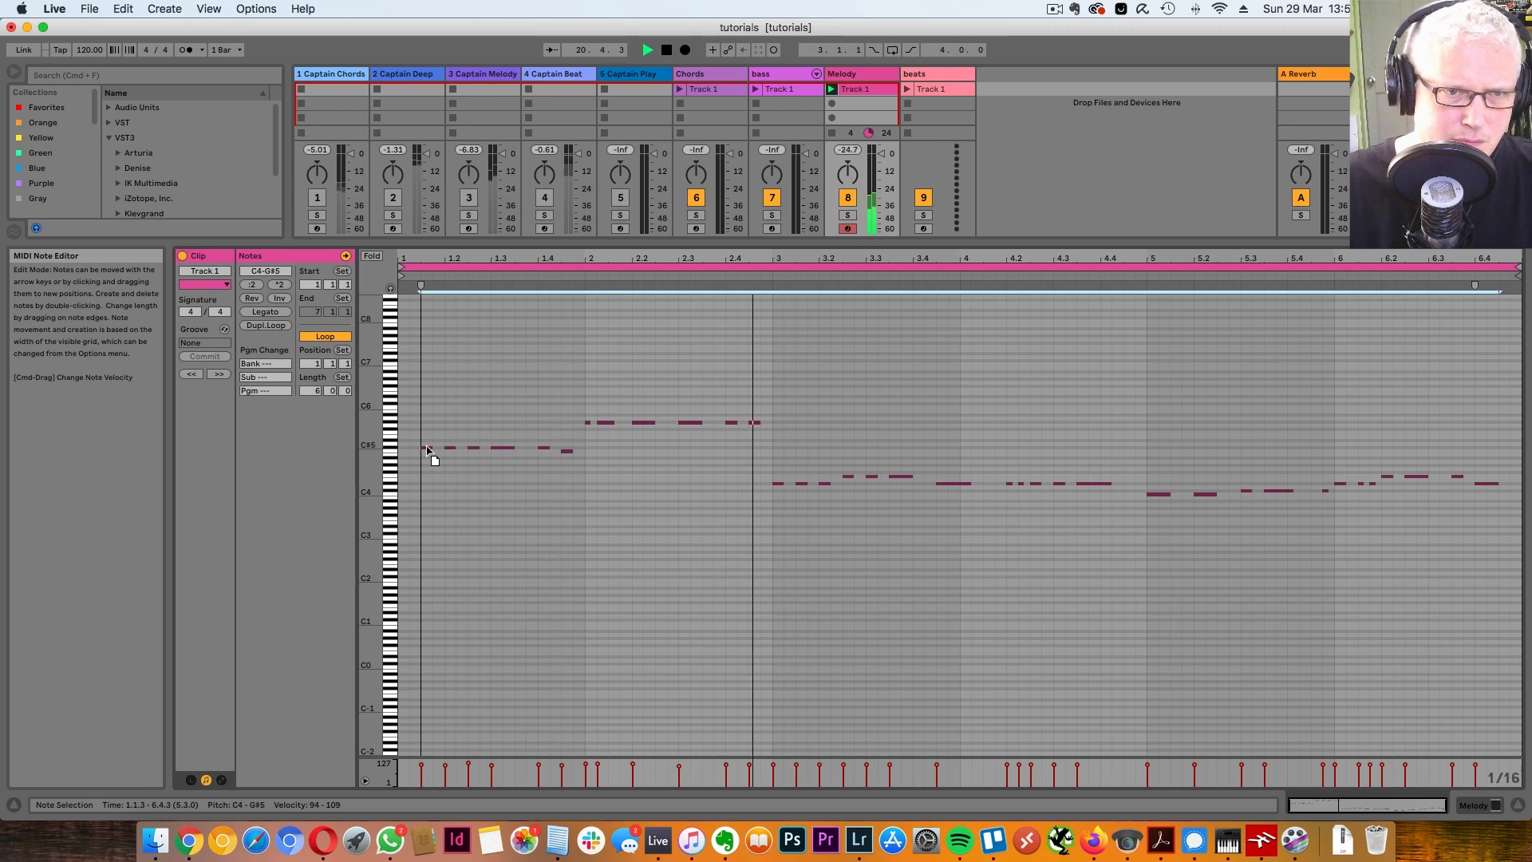
left_click_drag(427, 449, 427, 450)
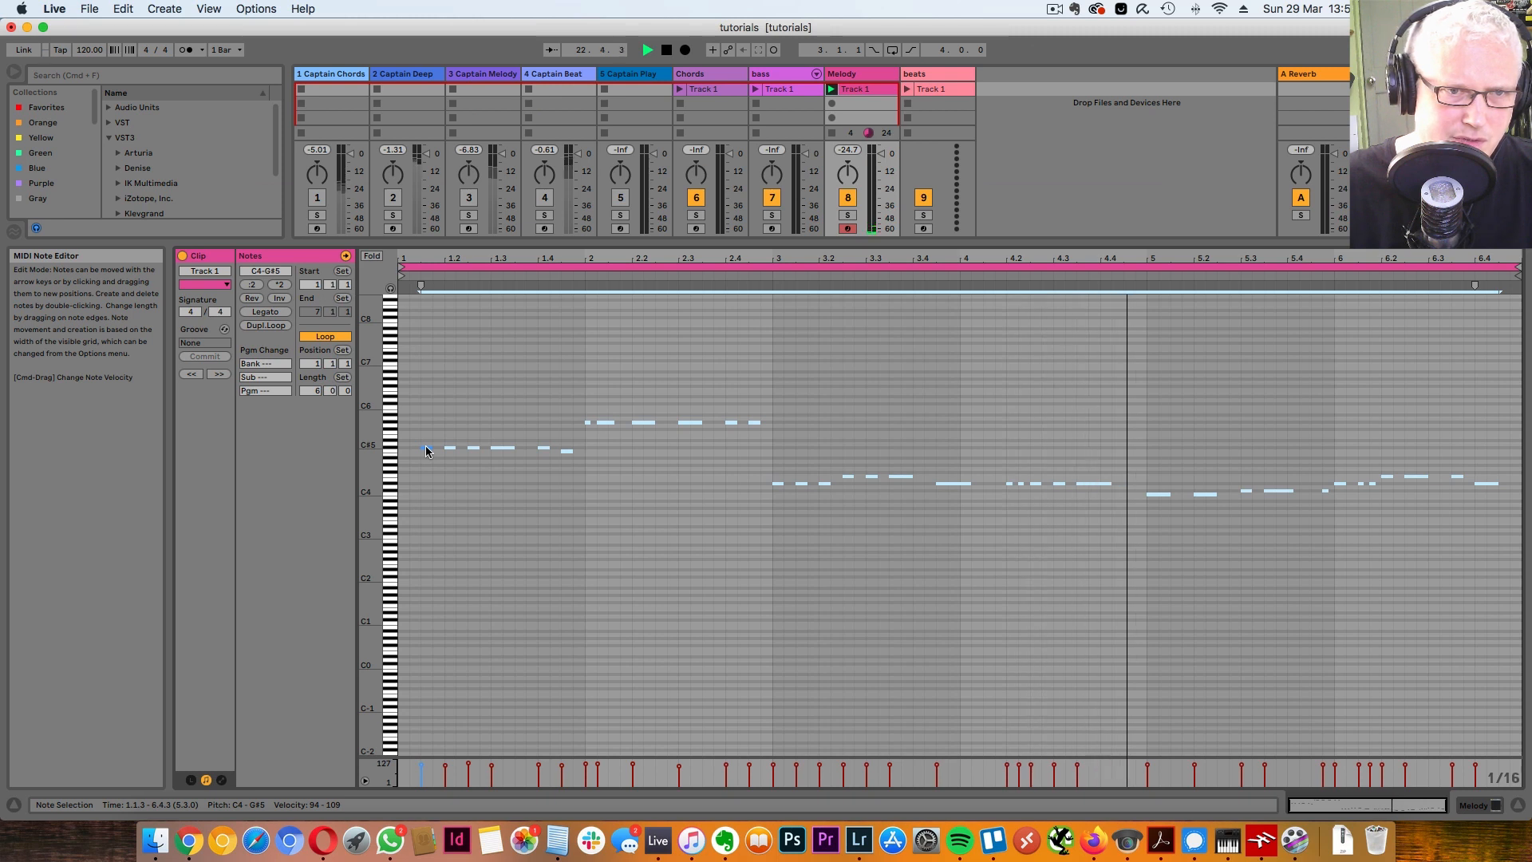
left_click_drag(427, 451, 421, 410)
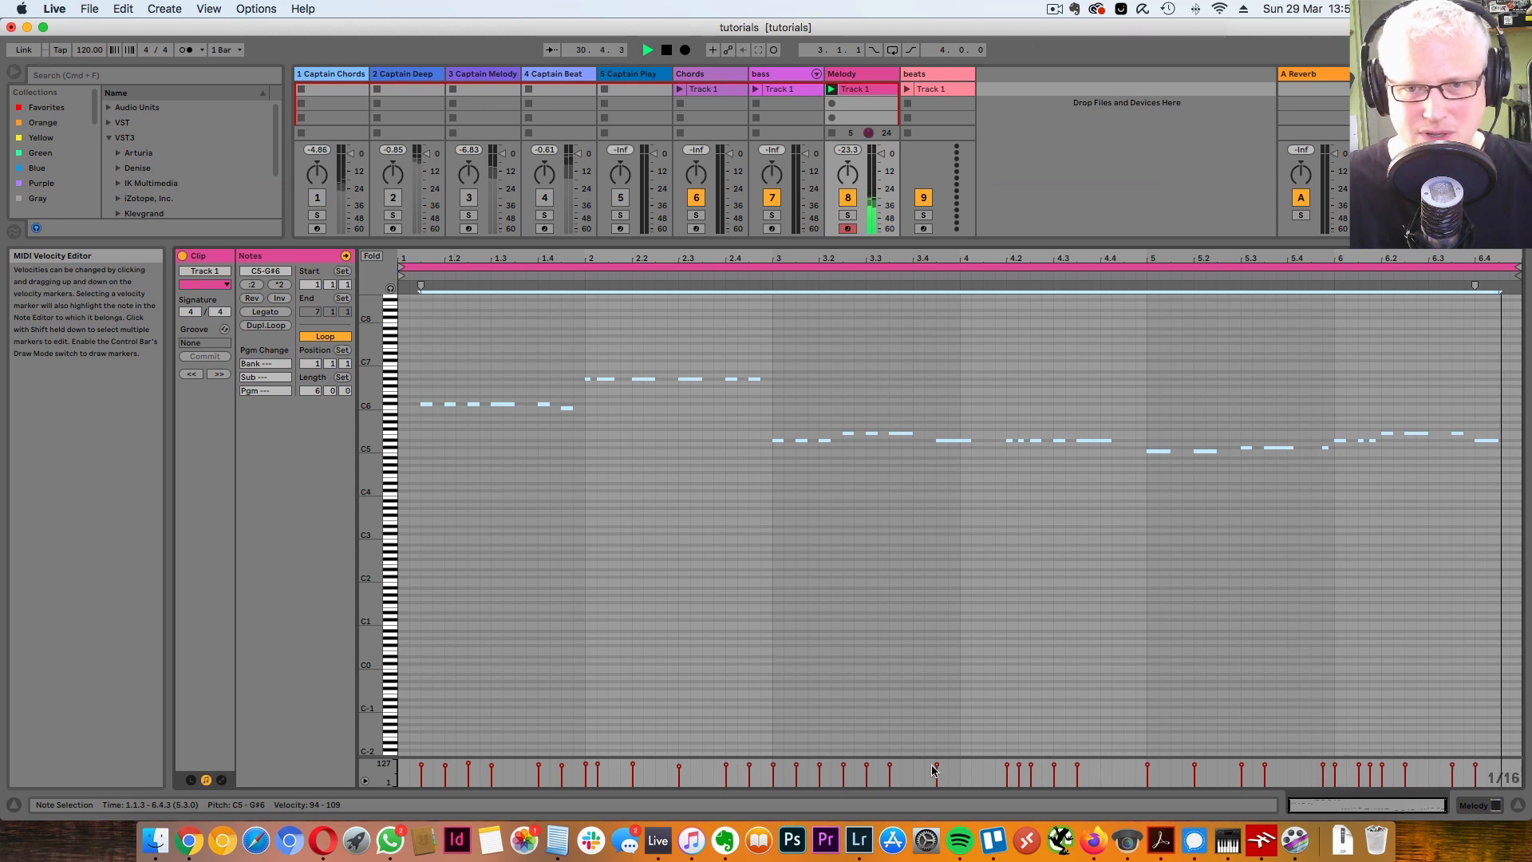
left_click_drag(874, 243, 876, 582)
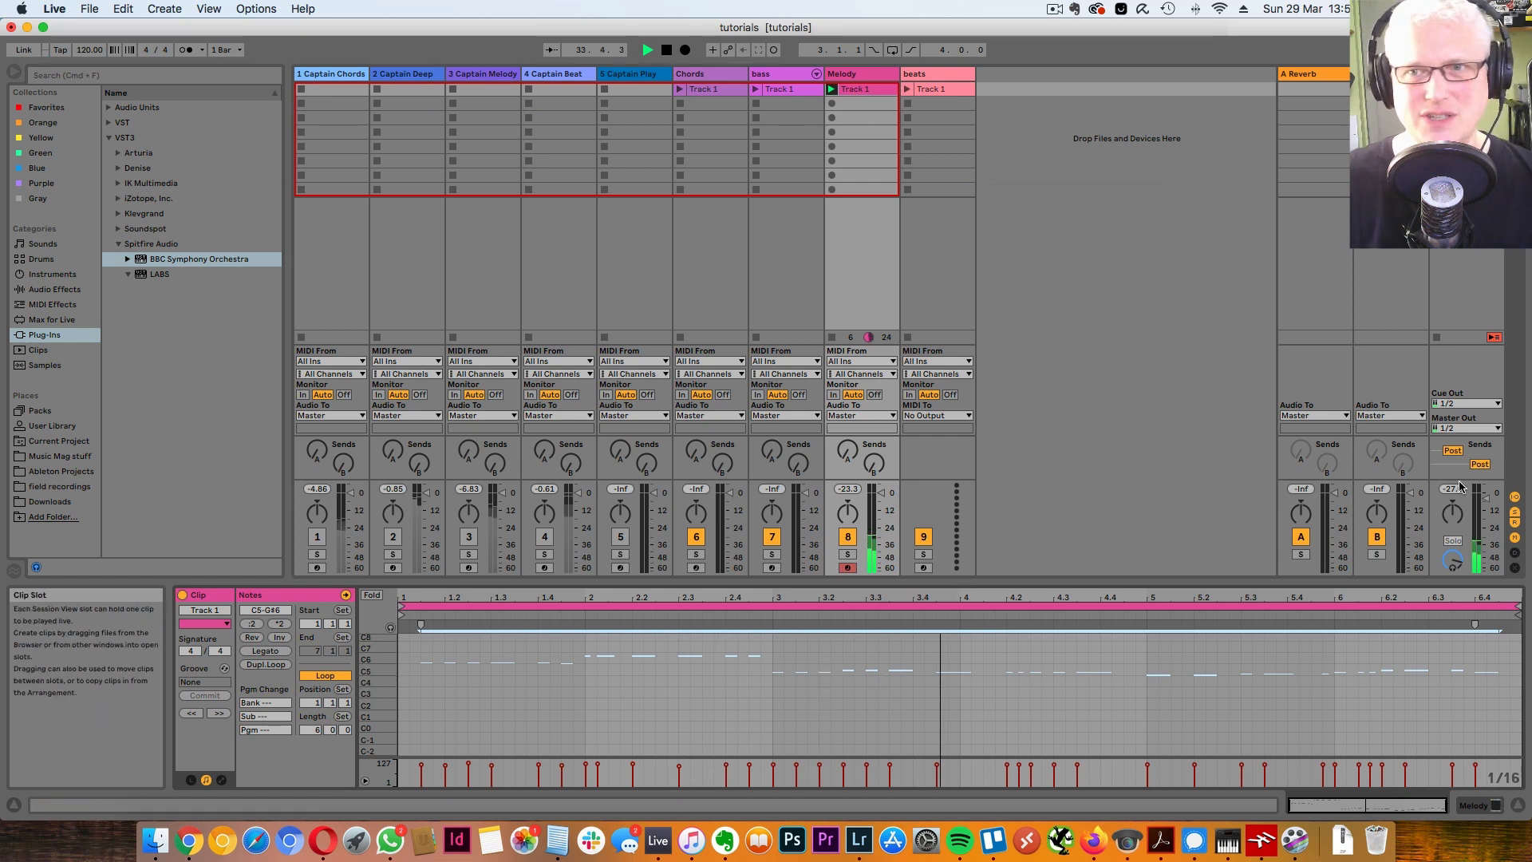
left_click(1436, 338)
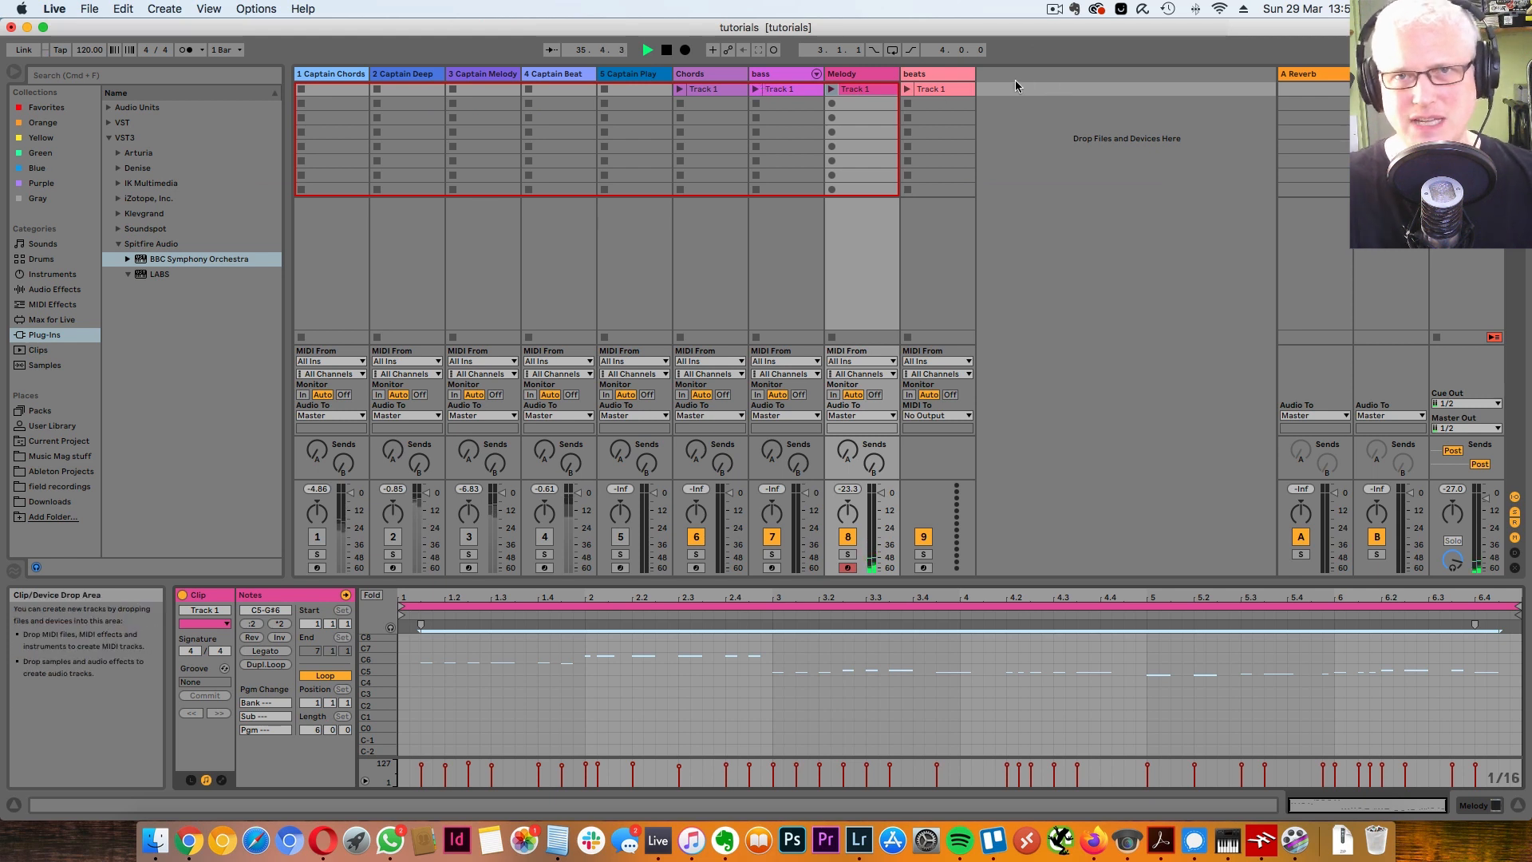
Step: Play the chords, bass, melody and beats clips together, lower the bass track's volume slightly and stop all clips
left_click(944, 89)
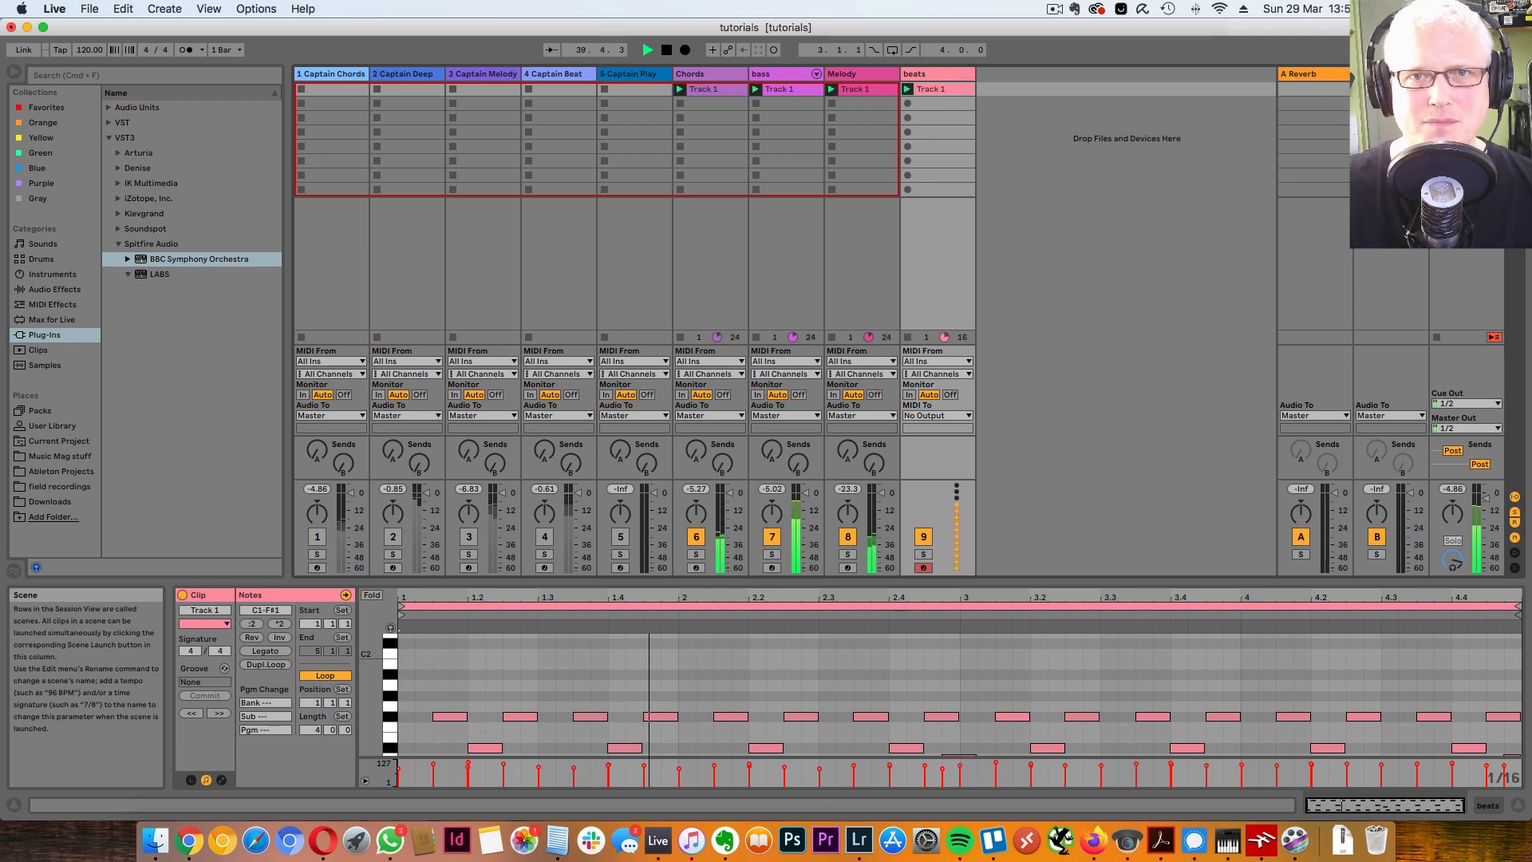
left_click_drag(795, 497, 795, 504)
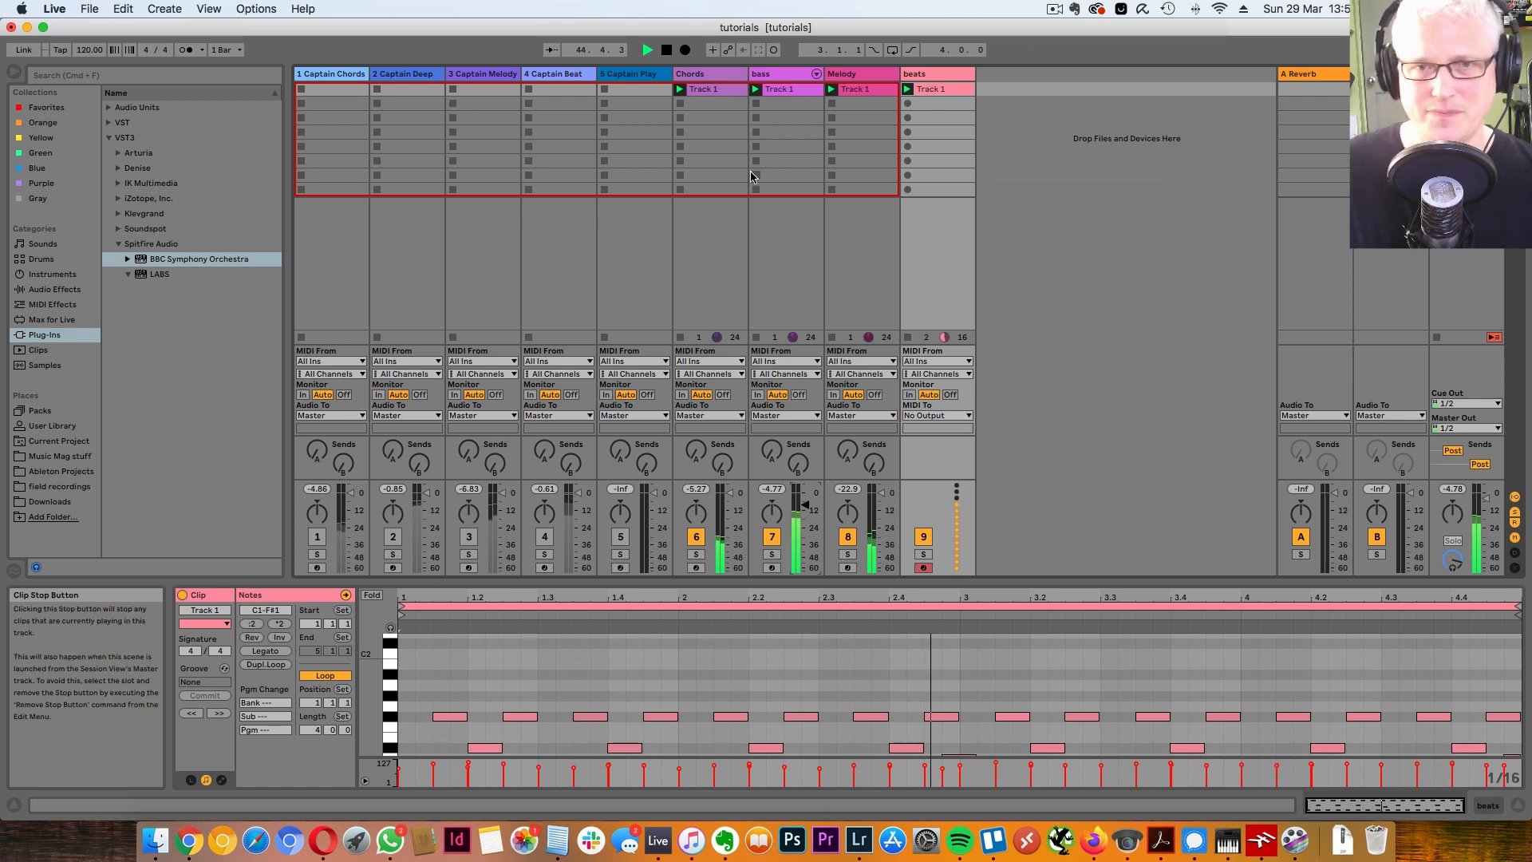
left_click(668, 51)
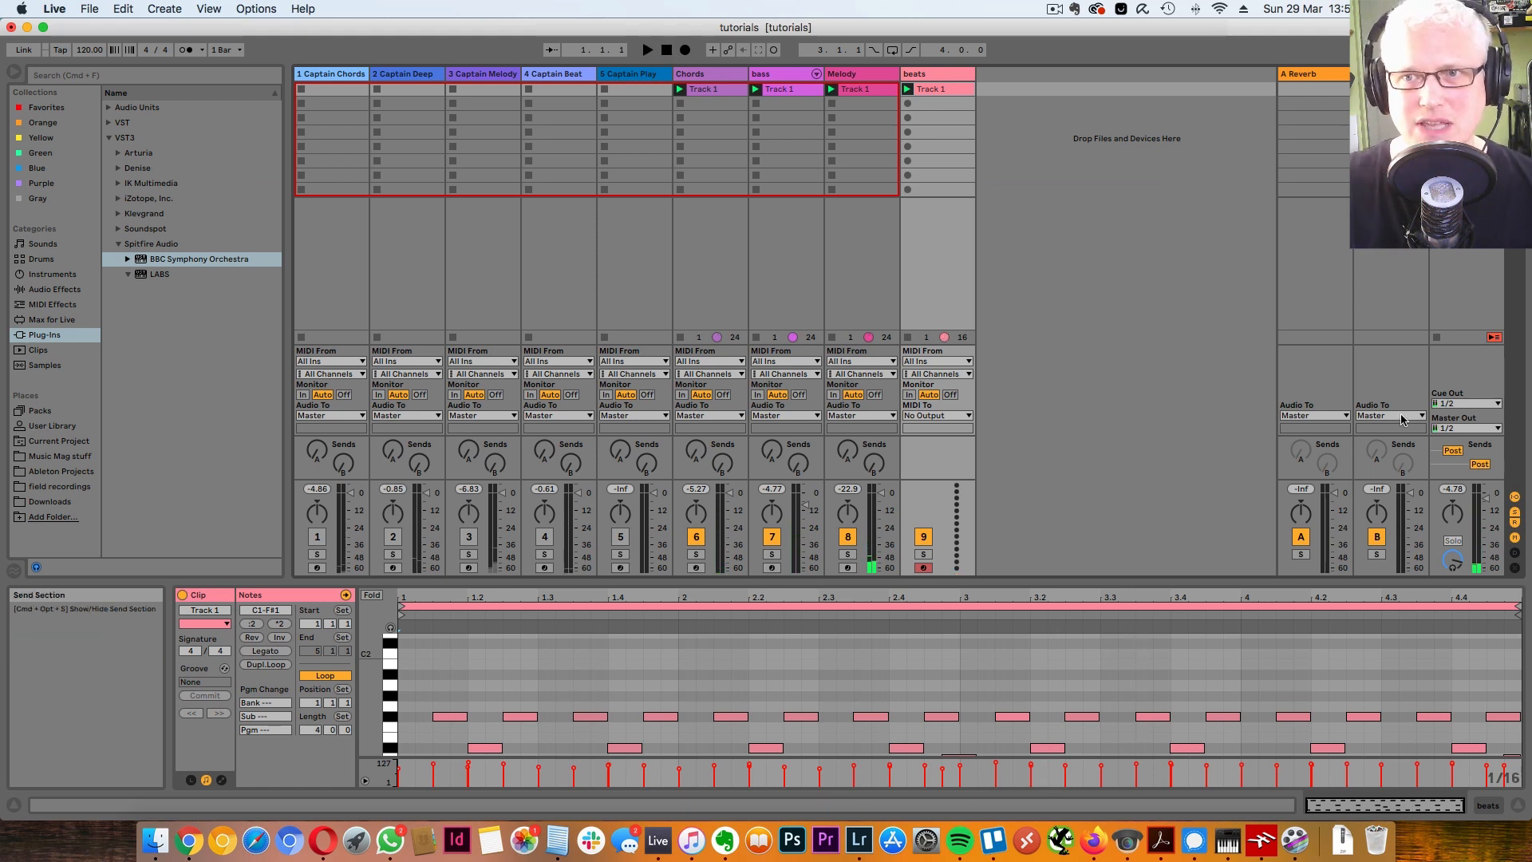
left_click(1437, 338)
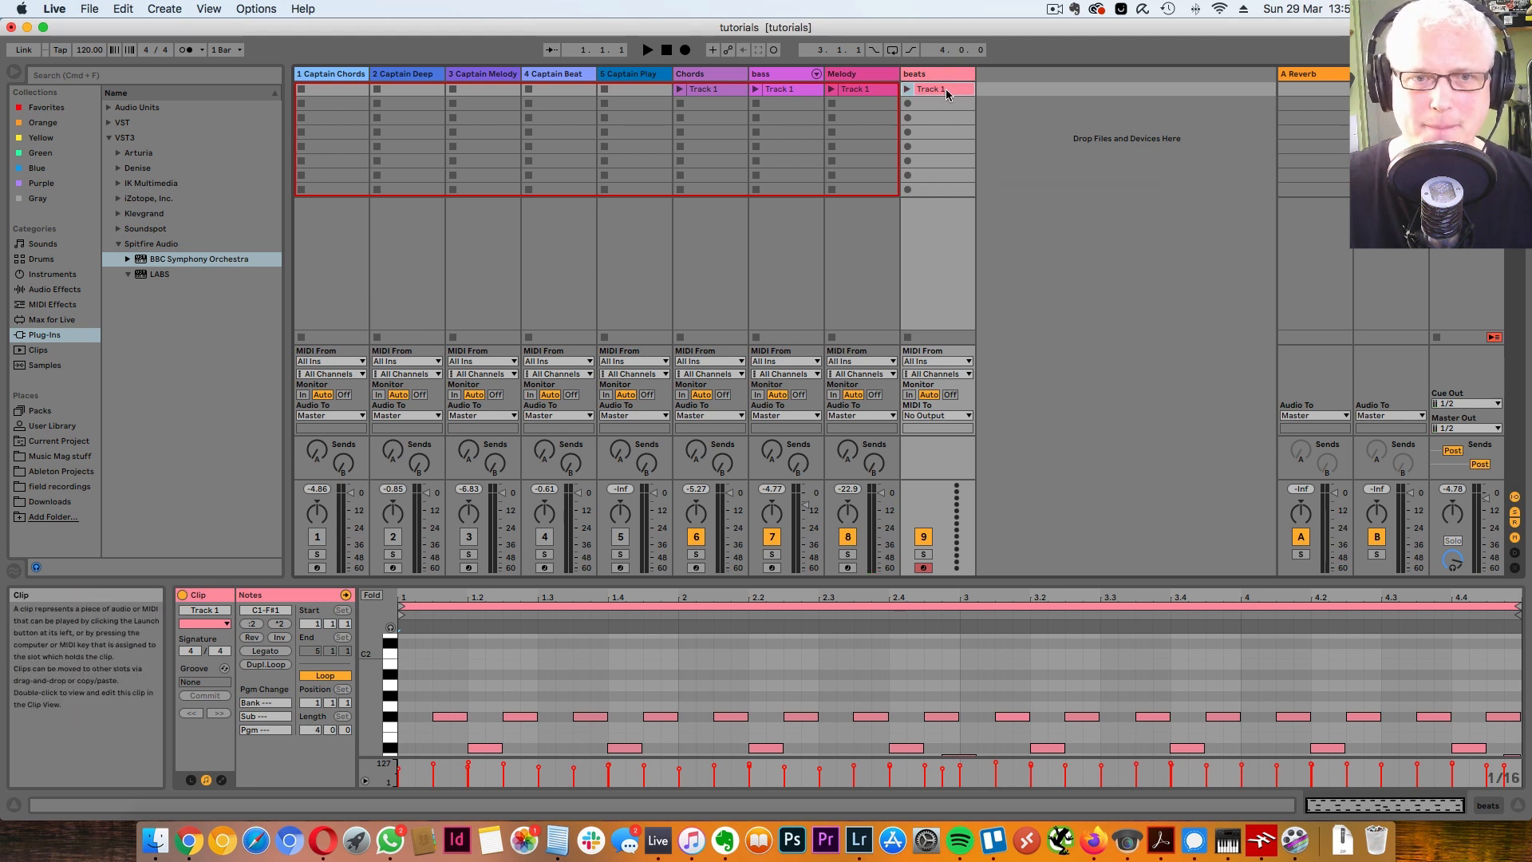
Step: Check the beats clip's notes, preview several drum kits and load 909 Core Kit.adg on the beats track
scroll(865, 673, "down", 3)
left_click_drag(881, 582, 889, 518)
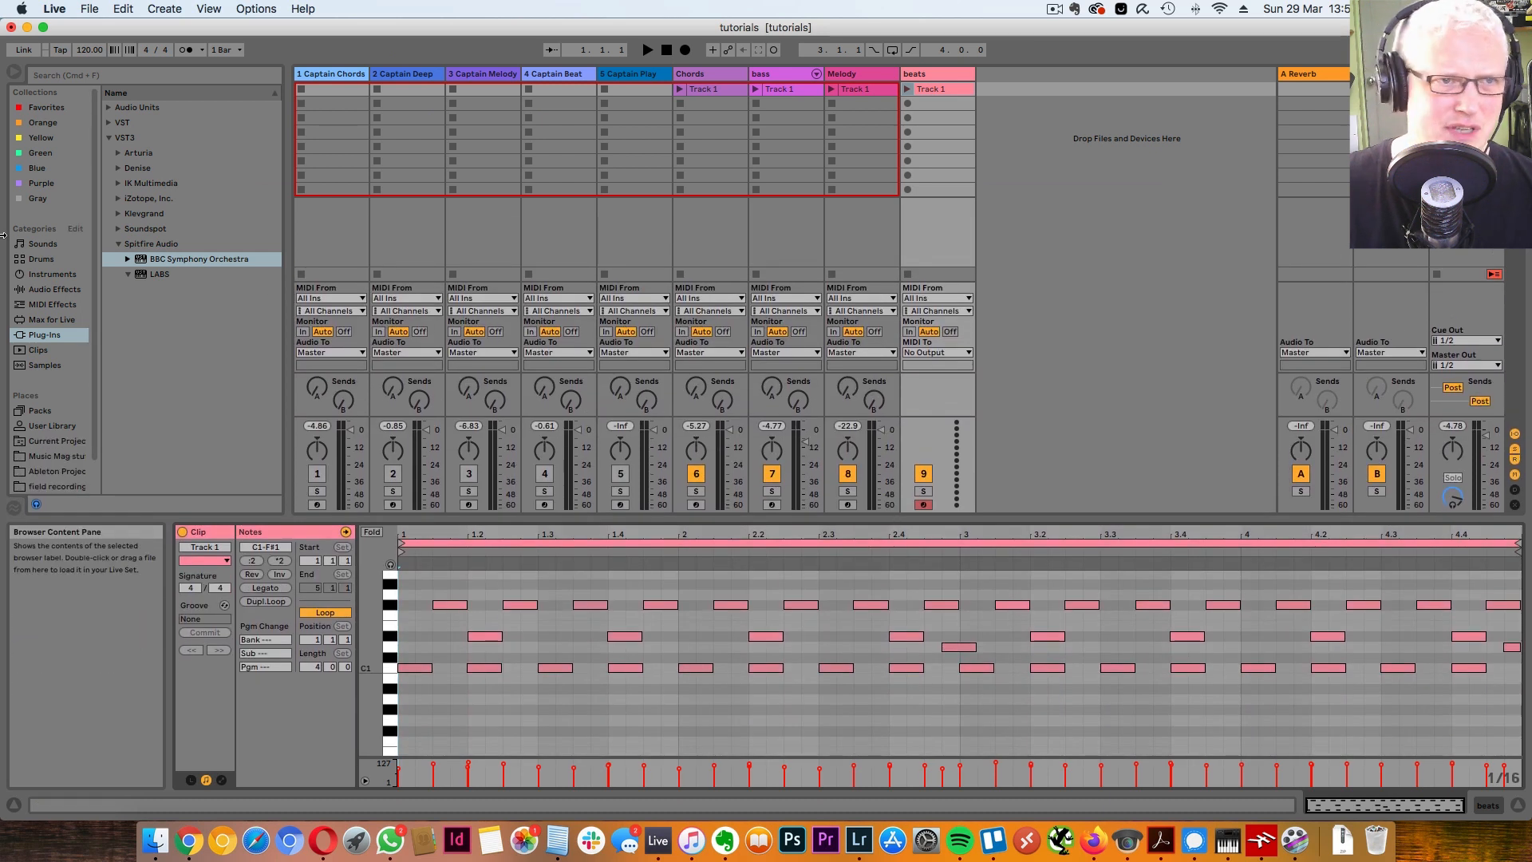
left_click(42, 259)
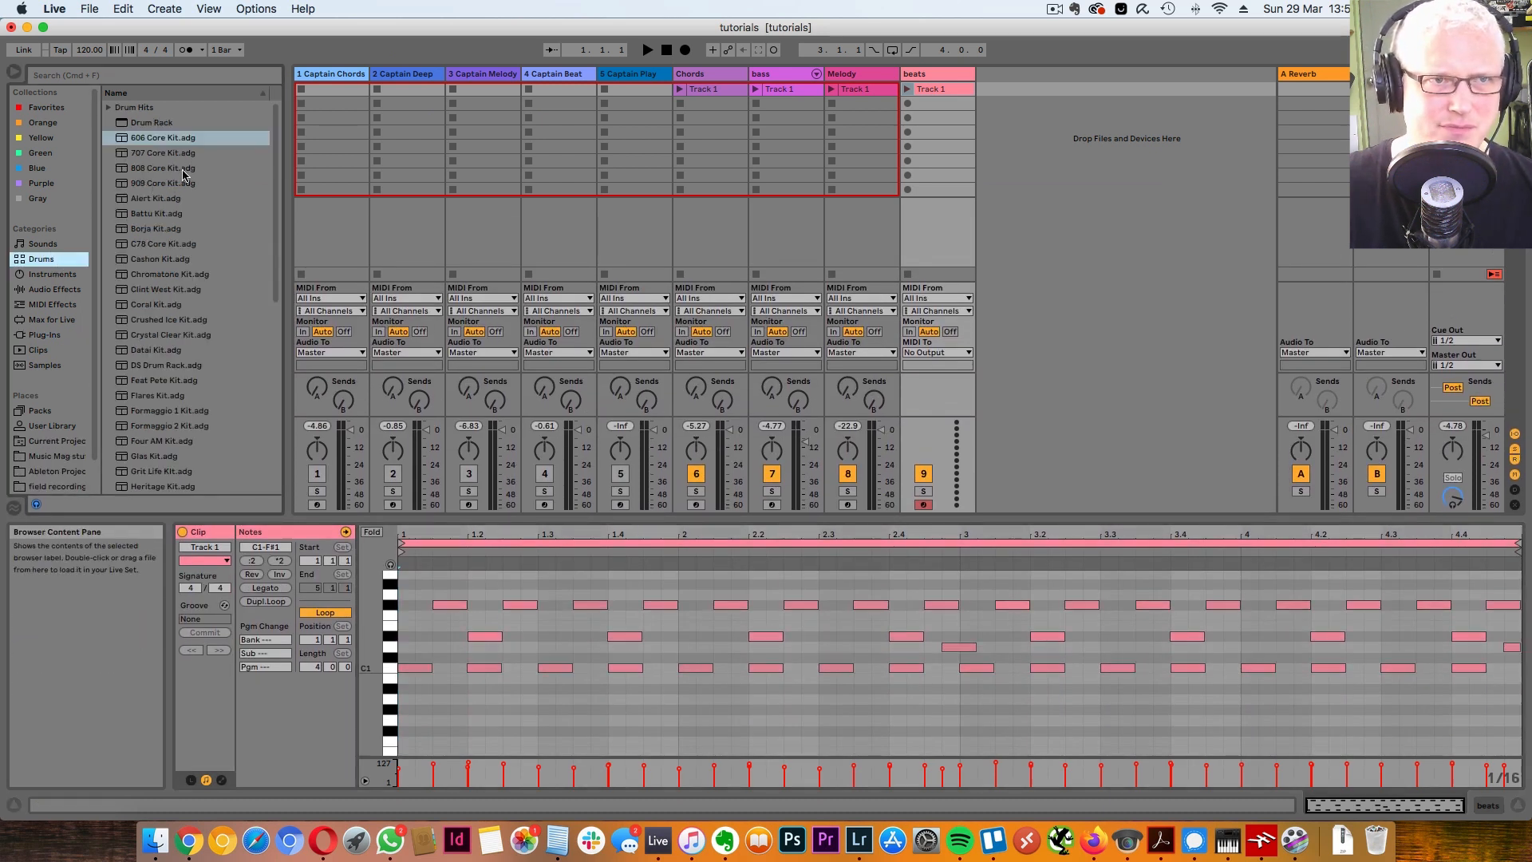
left_click(178, 184)
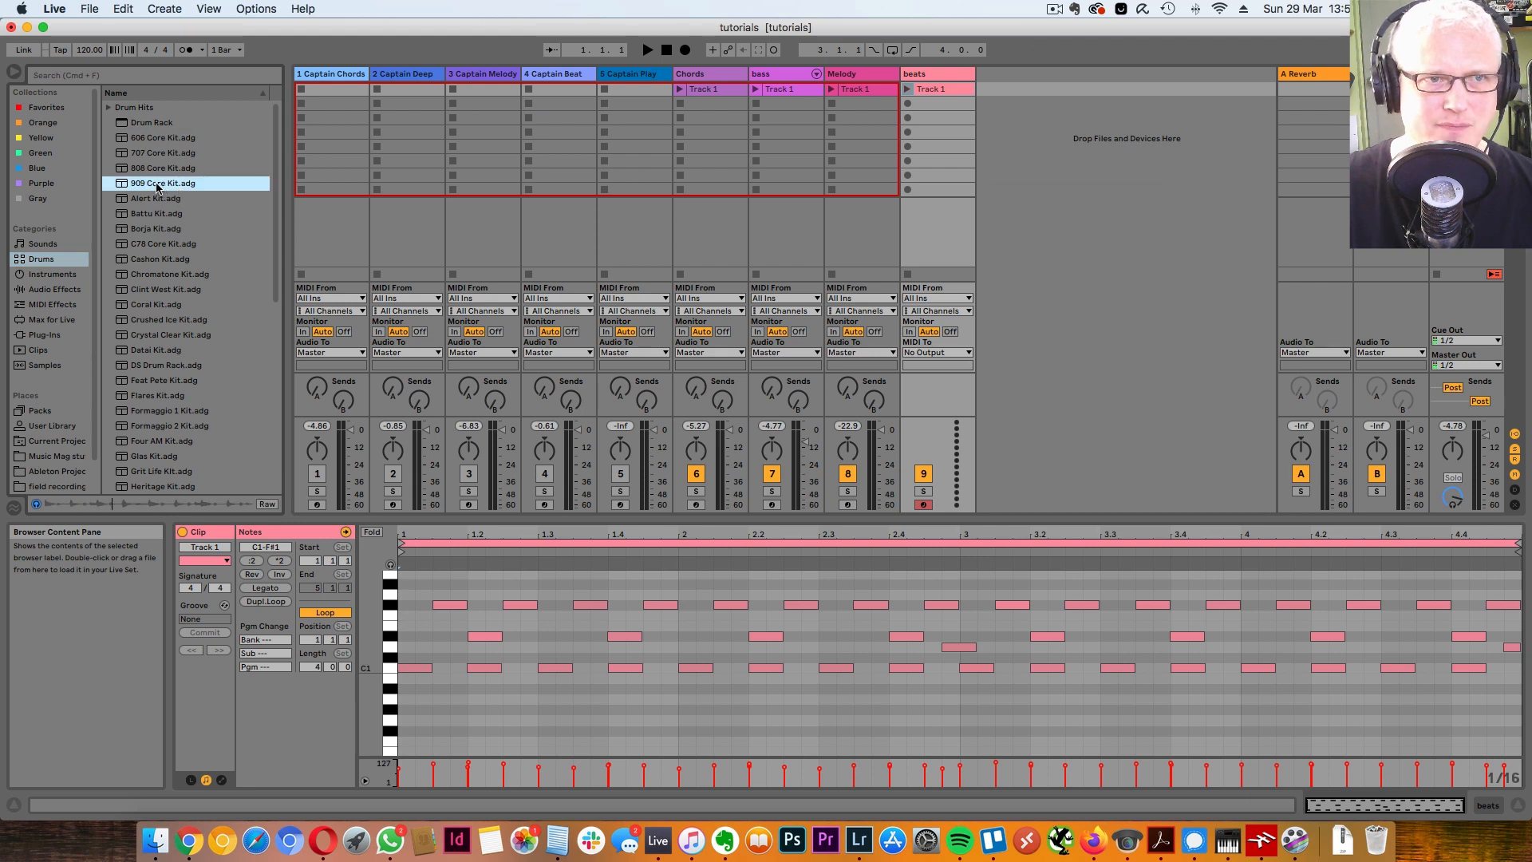
left_click(143, 381)
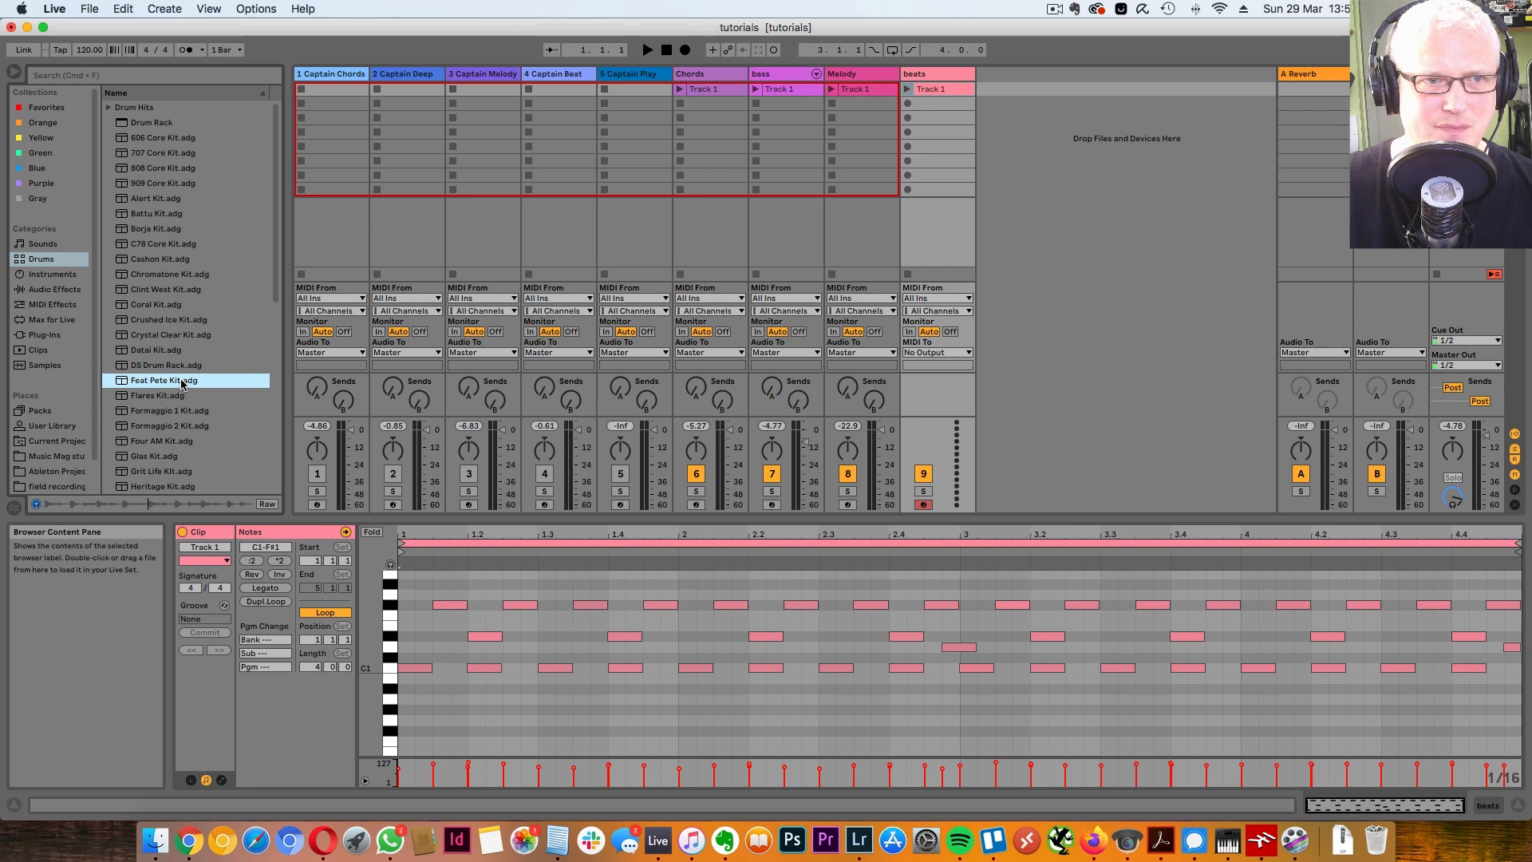
left_click(184, 427)
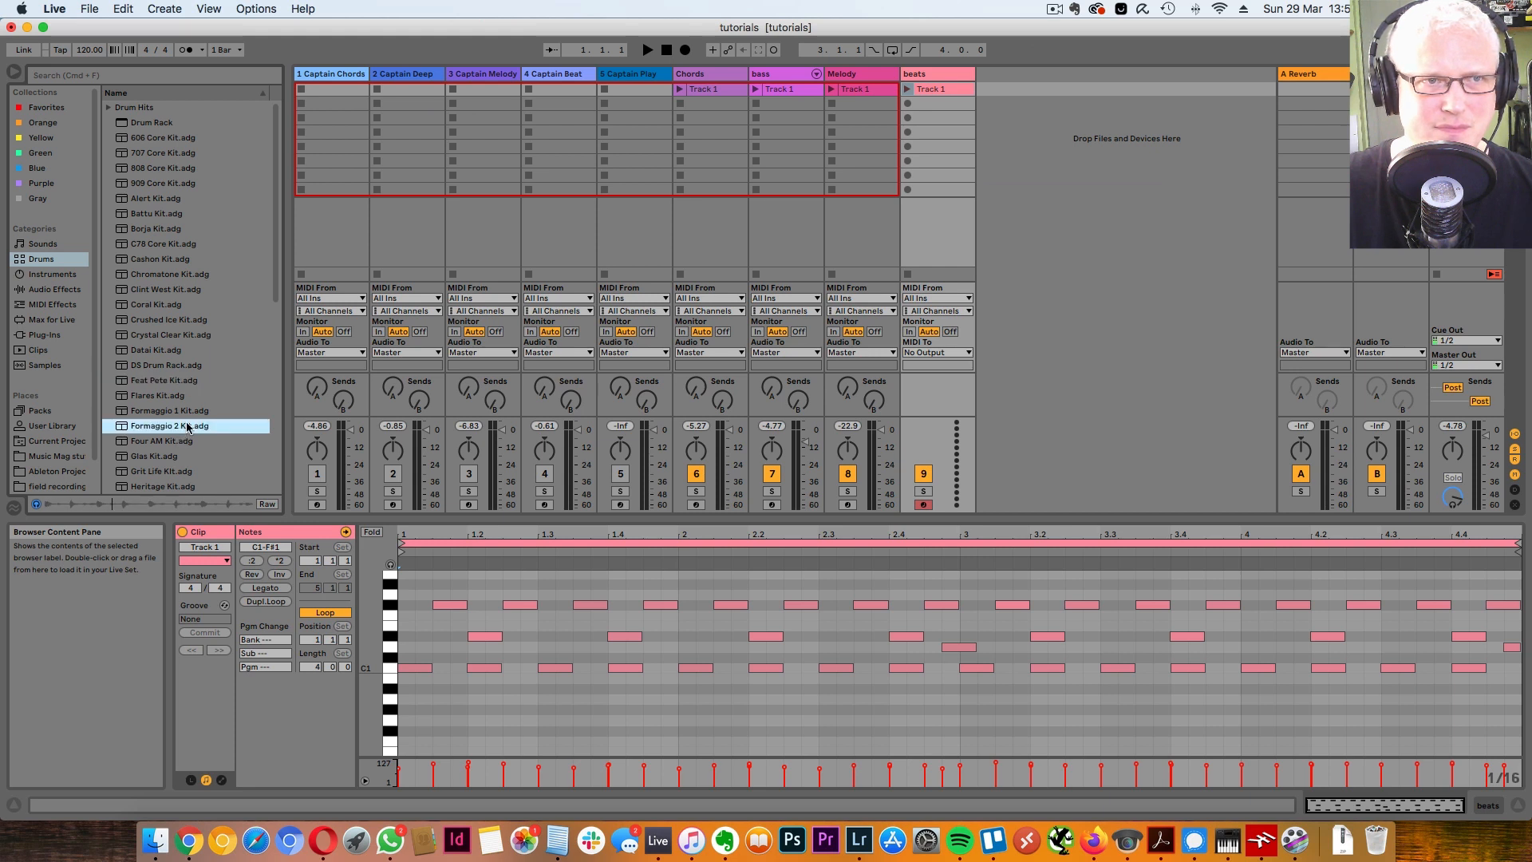
left_click(186, 171)
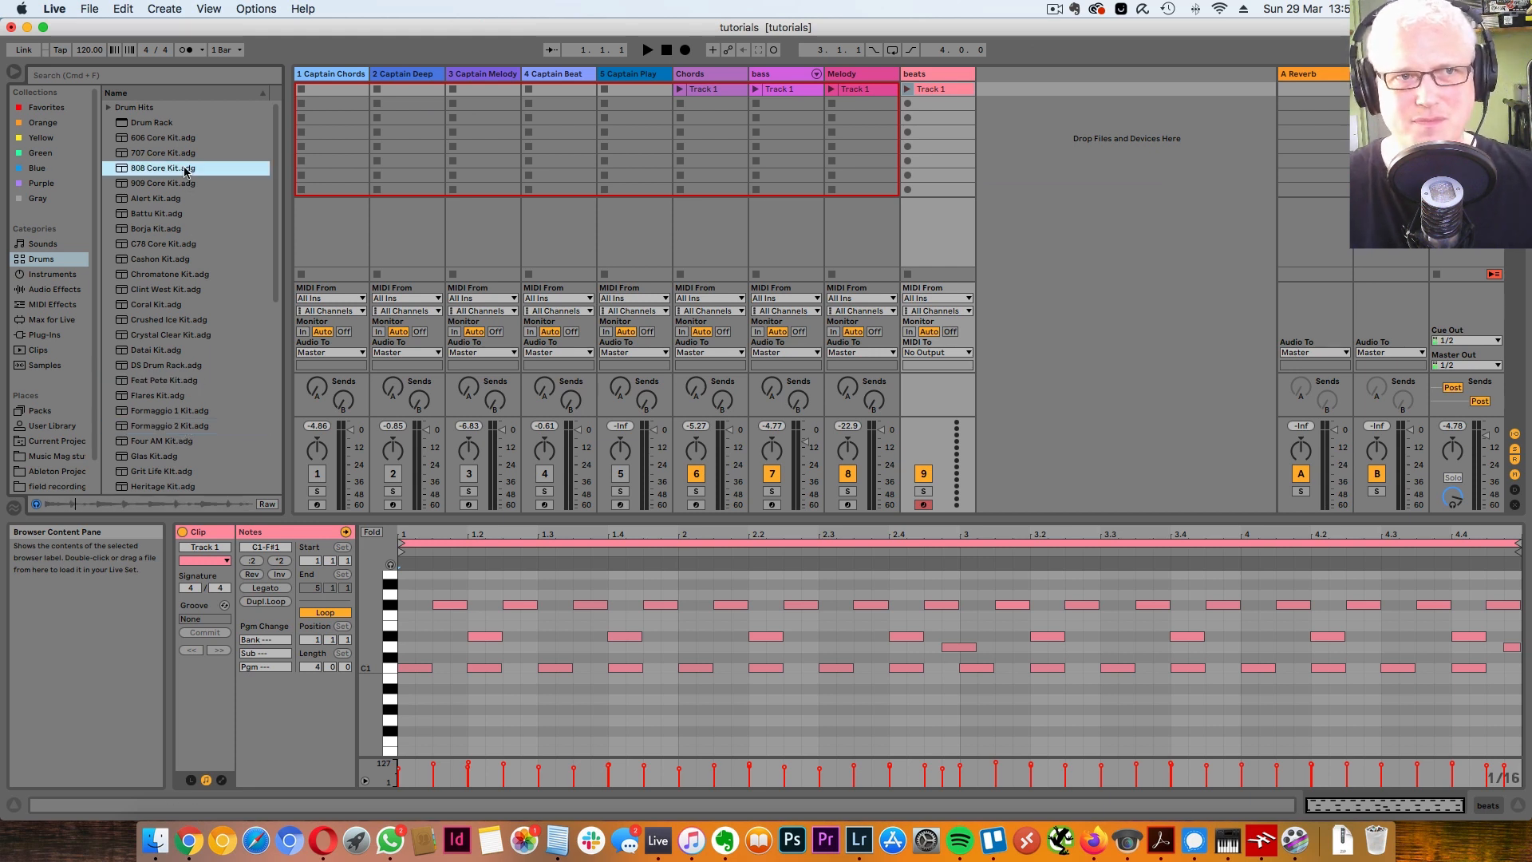
left_click(162, 185)
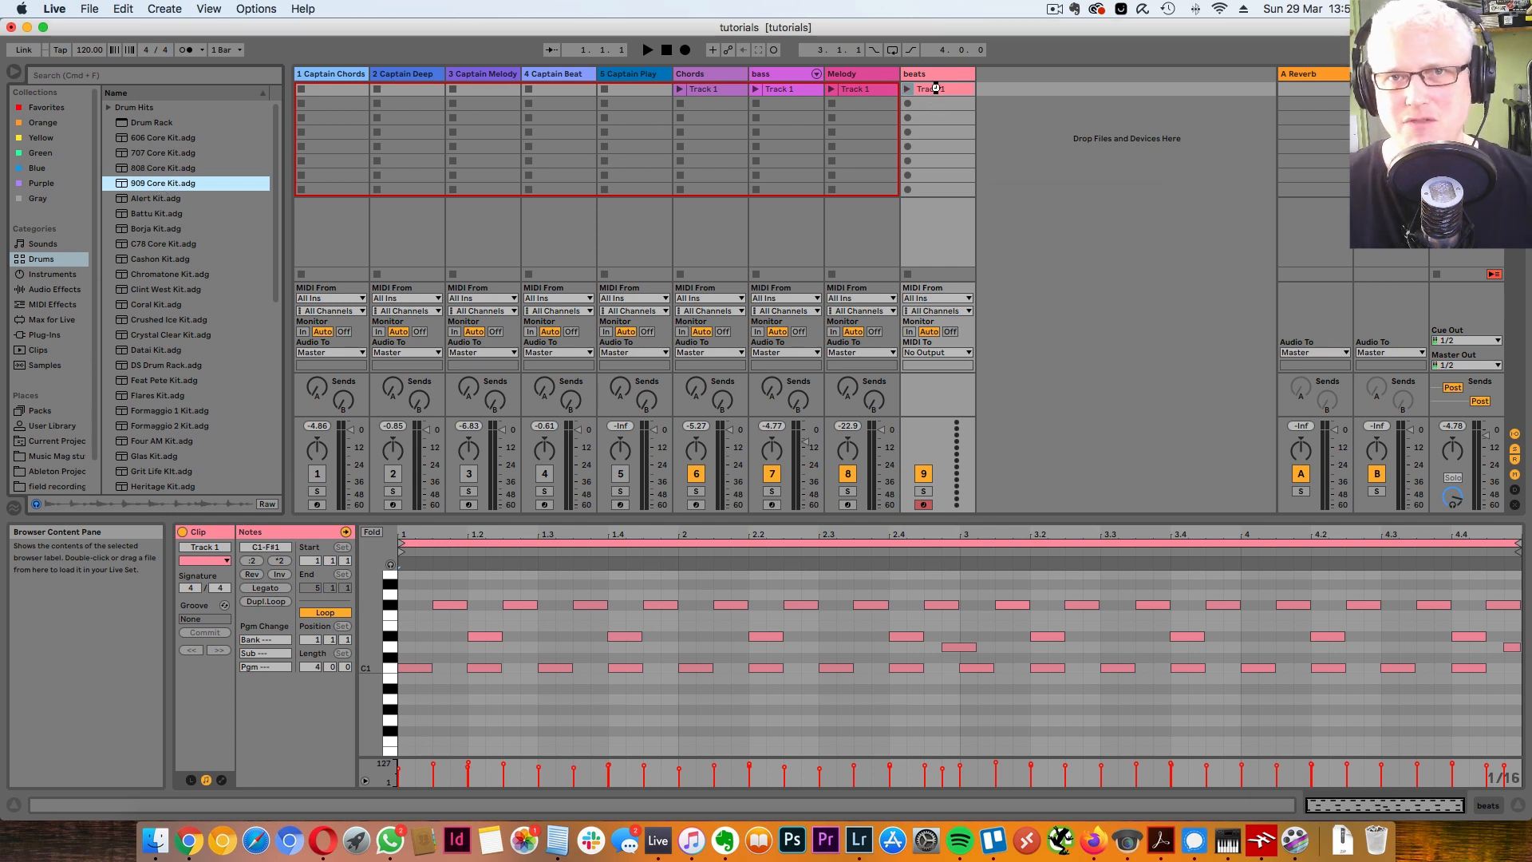
key("Return")
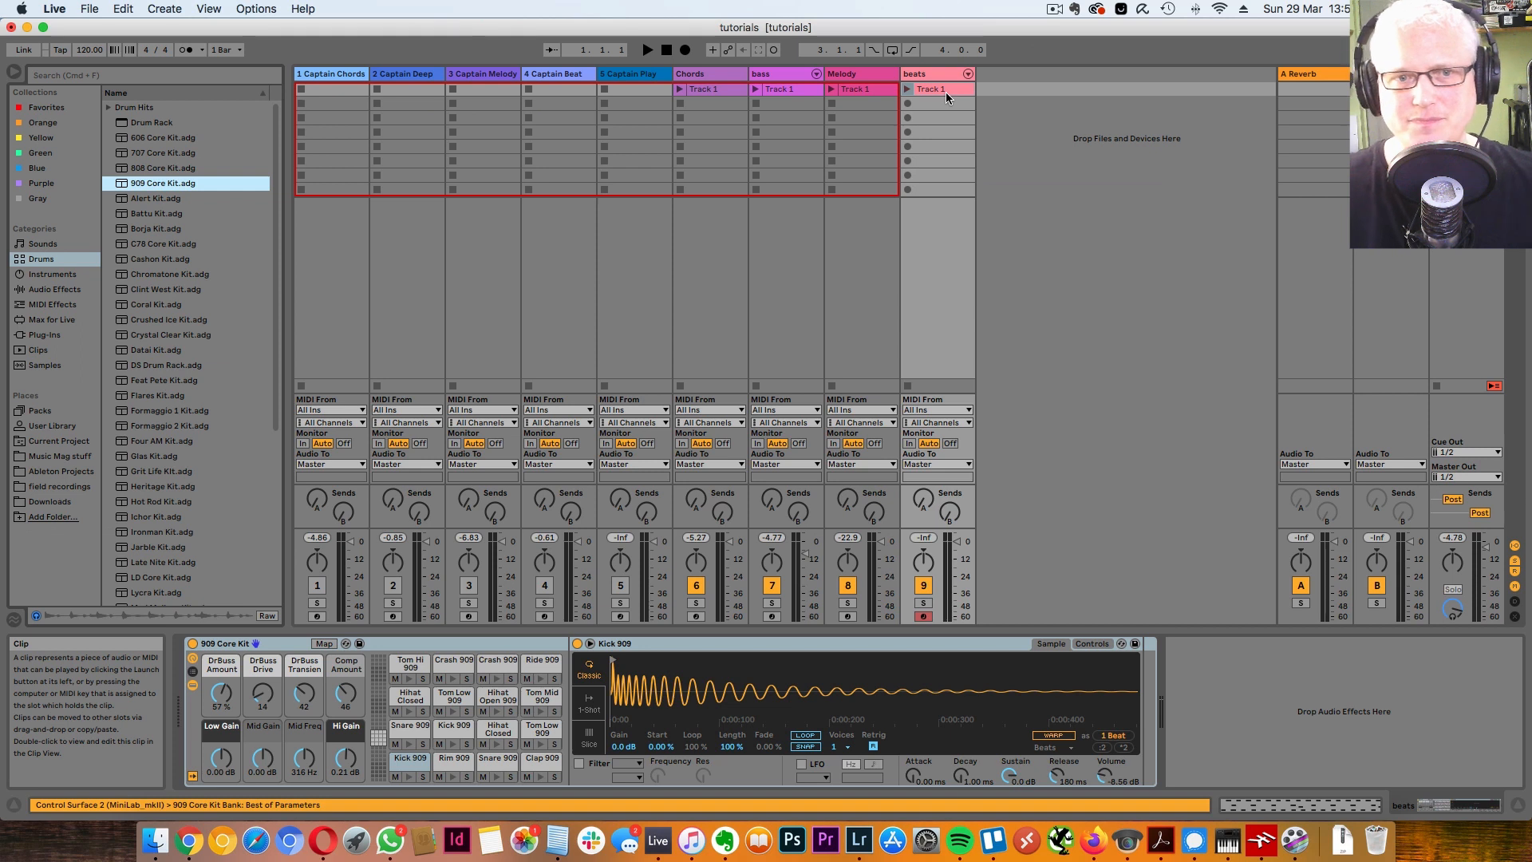
Step: Open the beats clip's notes, play the clip through the 909 kit and stop all clips
double_click(929, 88)
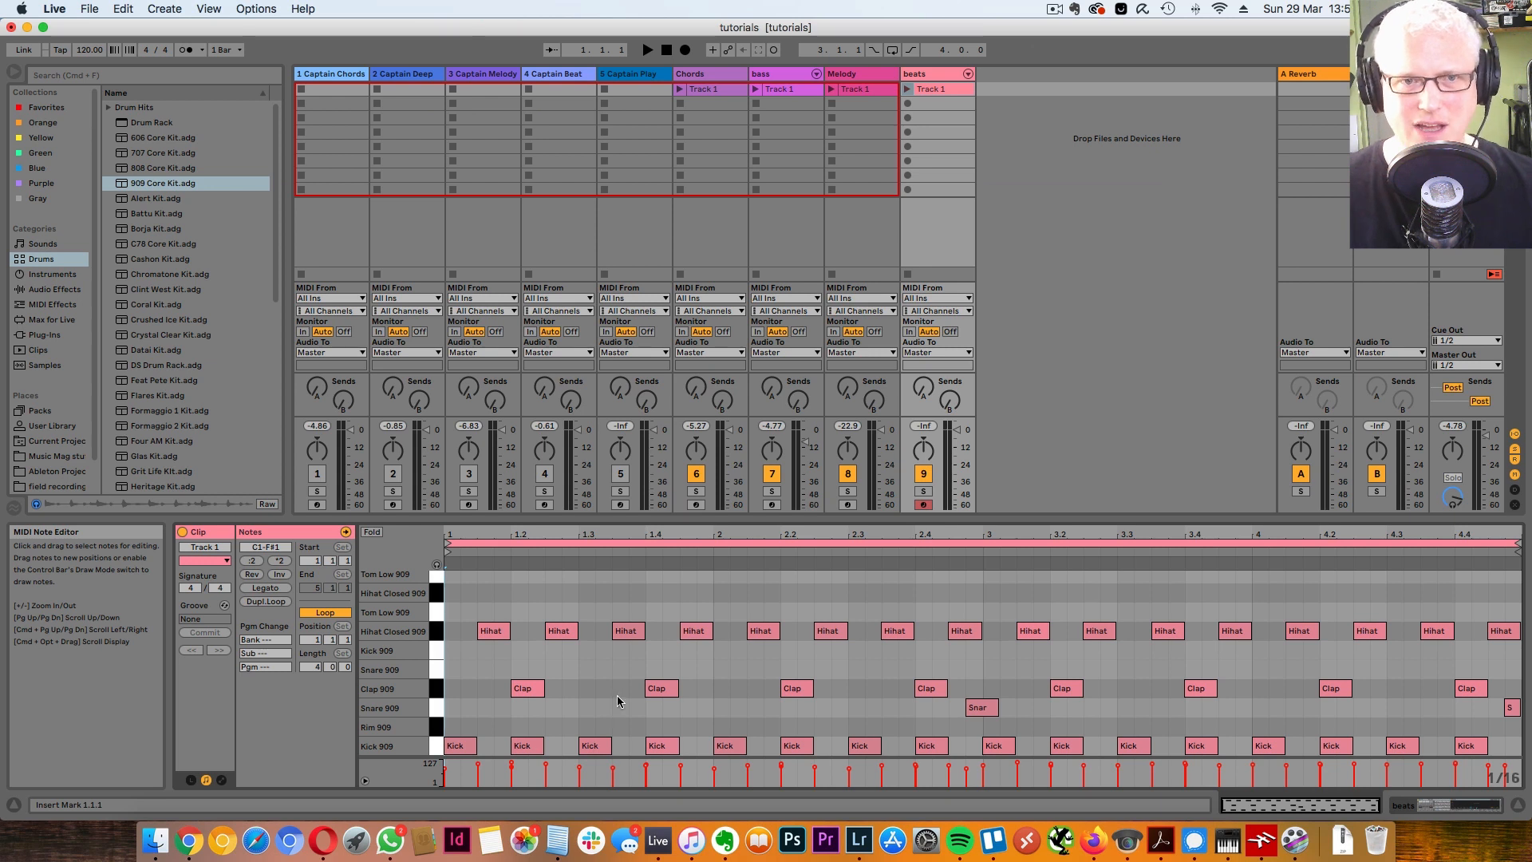
left_click(907, 90)
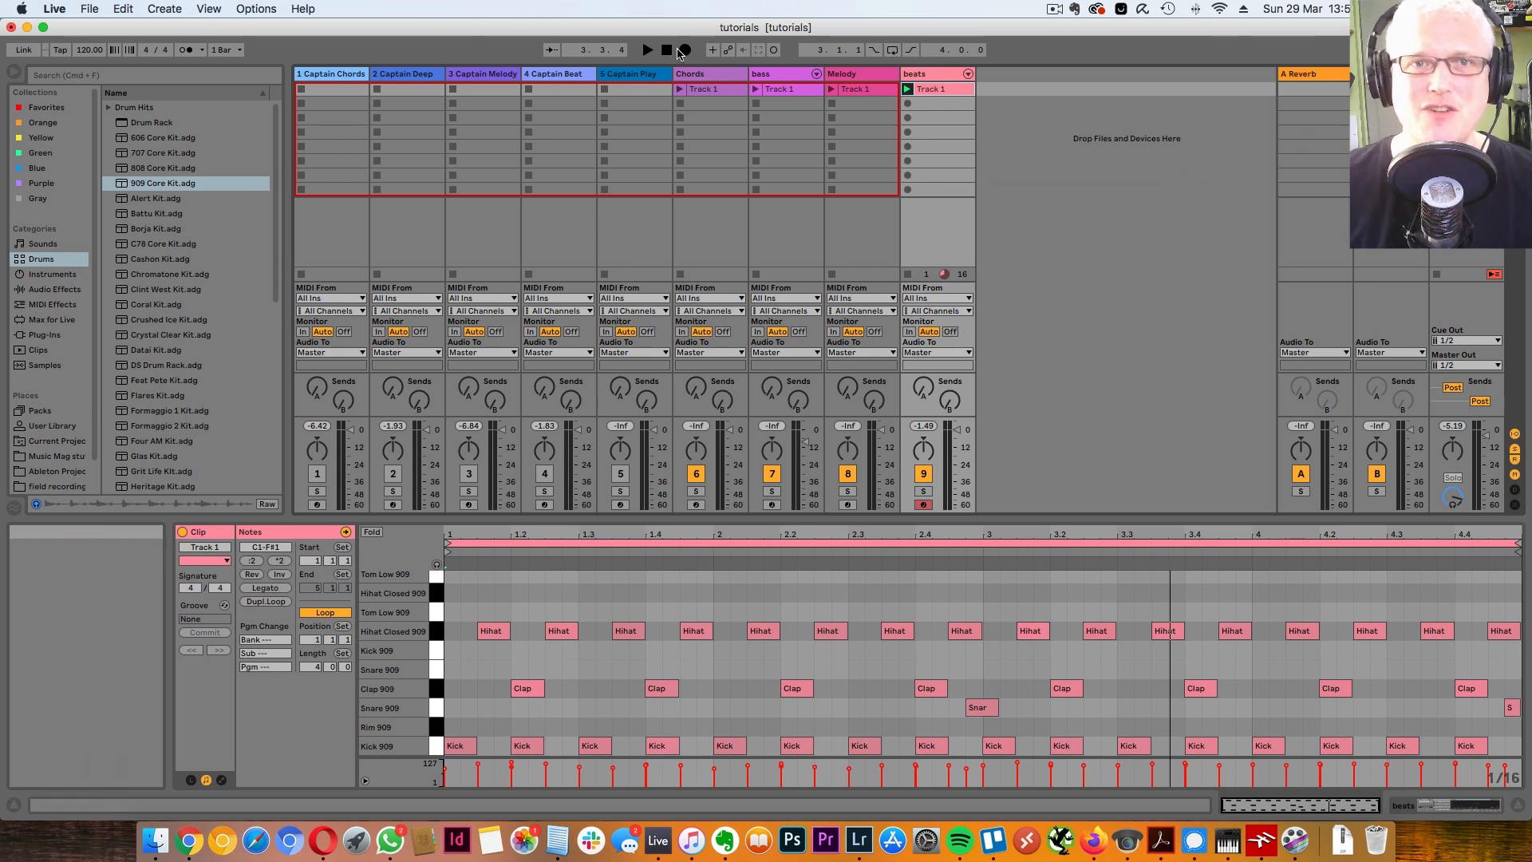
left_click(682, 51)
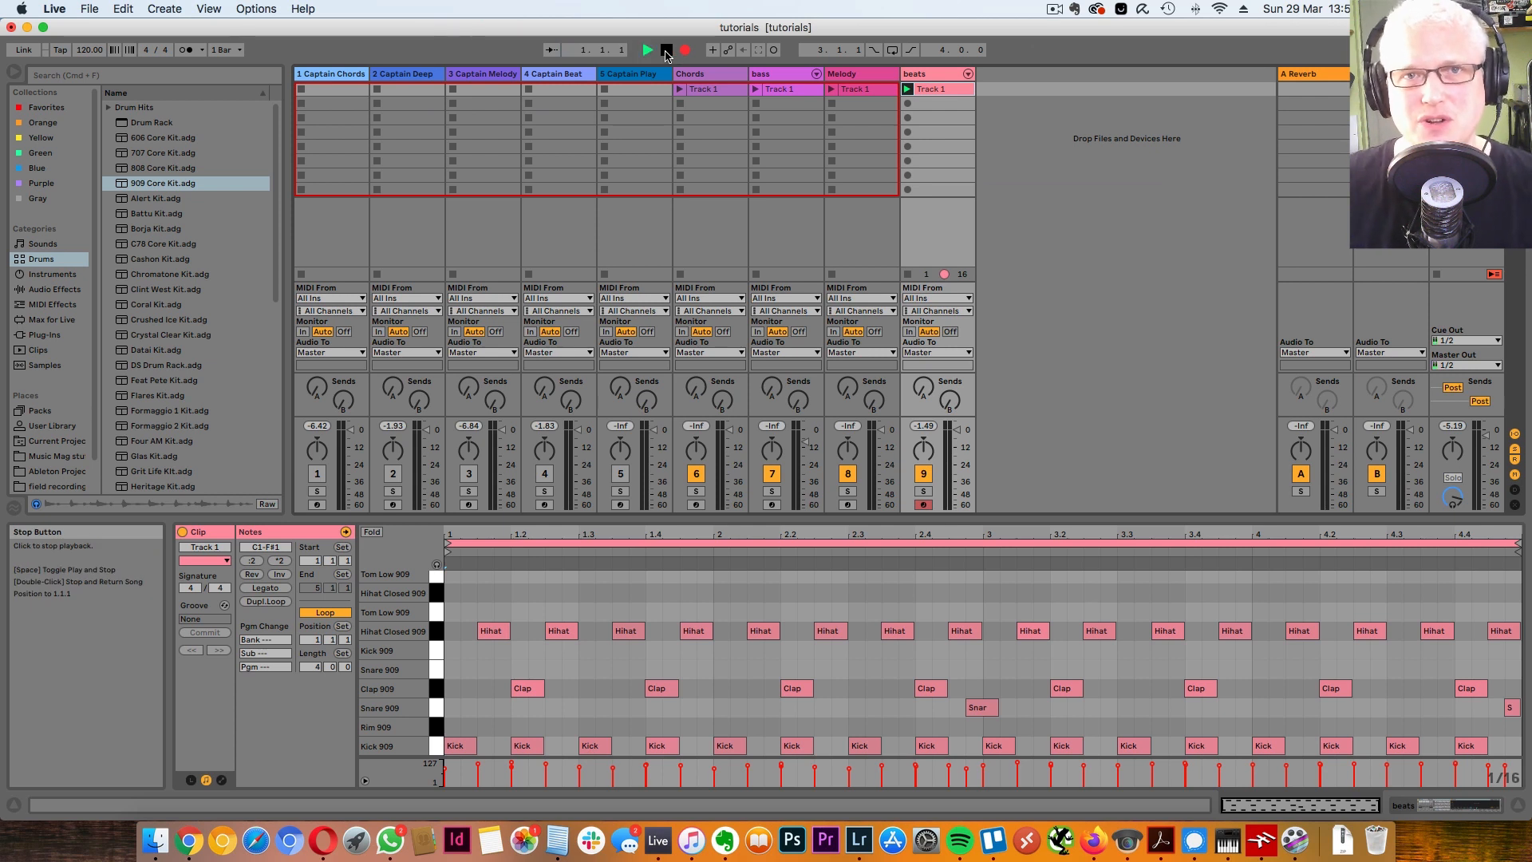
left_click(1436, 275)
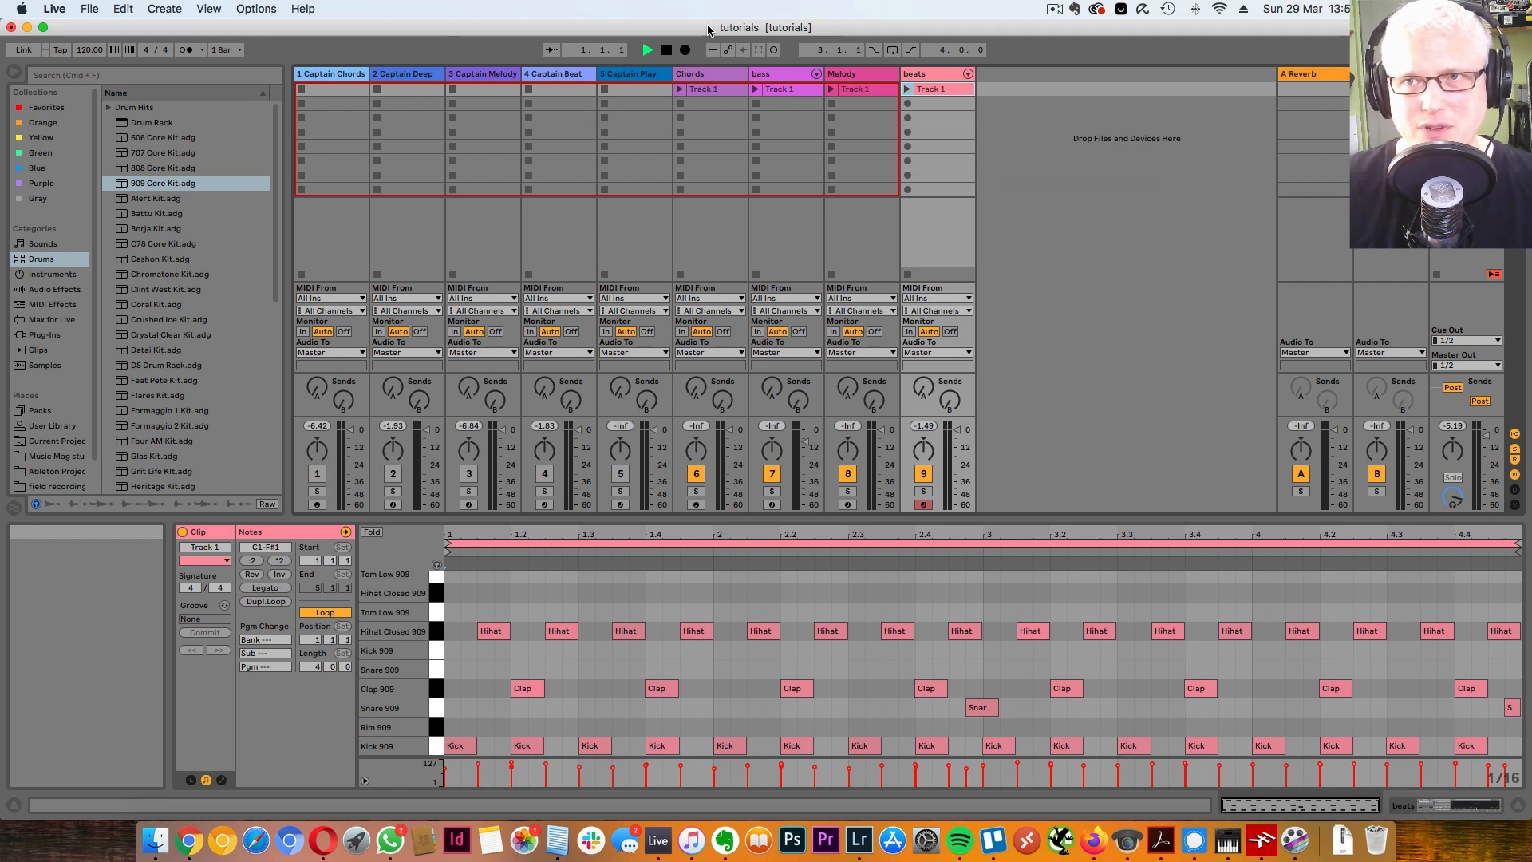
Step: Launch the Chords, bass, beats and Melody clips in turn, panning the Chords track slightly left and the bass track slightly right, about 9R
left_click(680, 90)
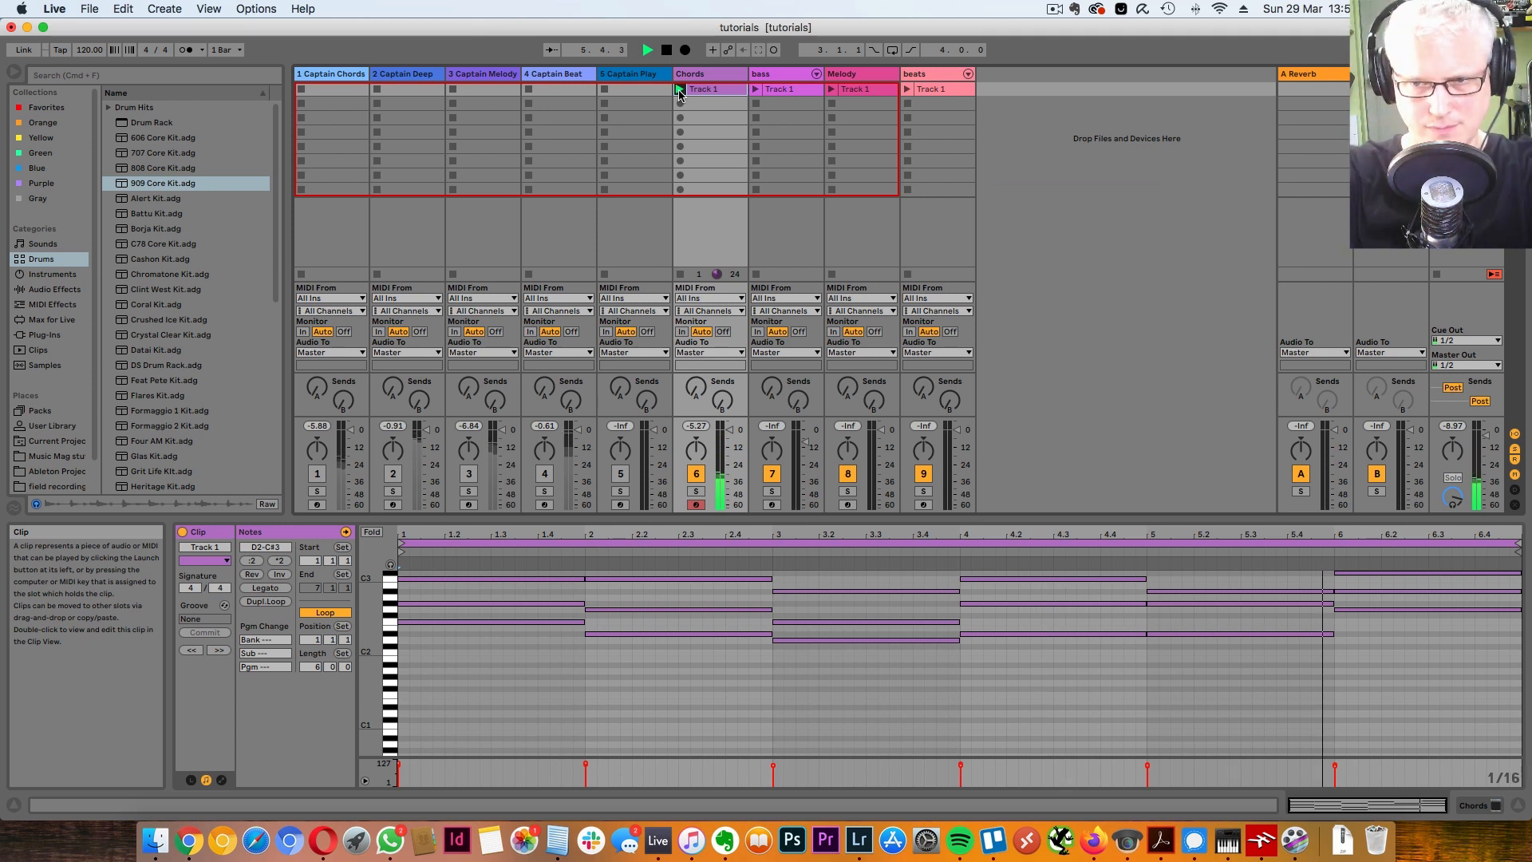
left_click(758, 89)
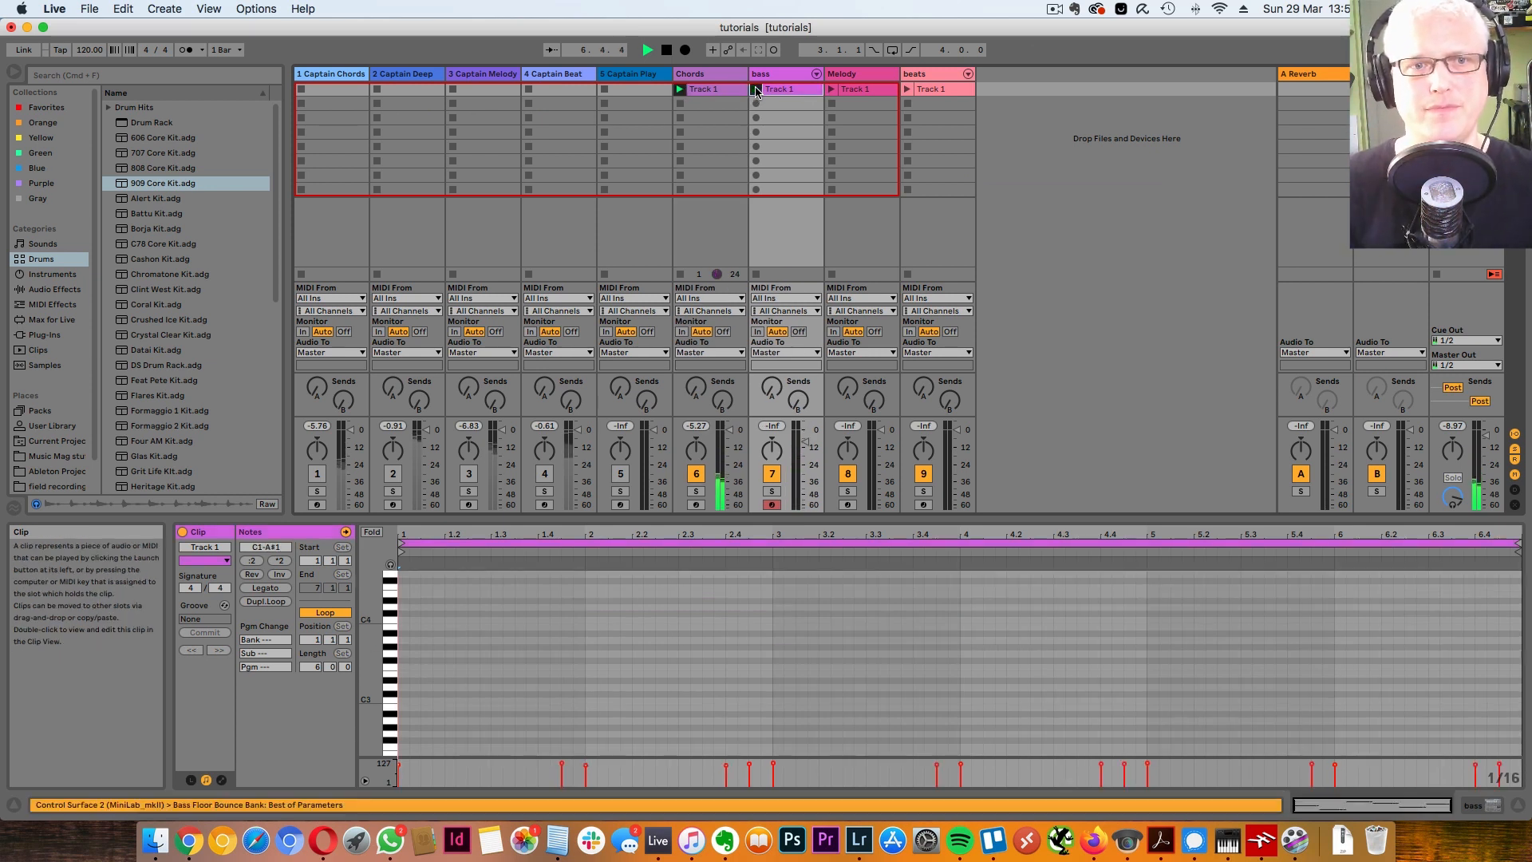
scroll(798, 676, "down", 5)
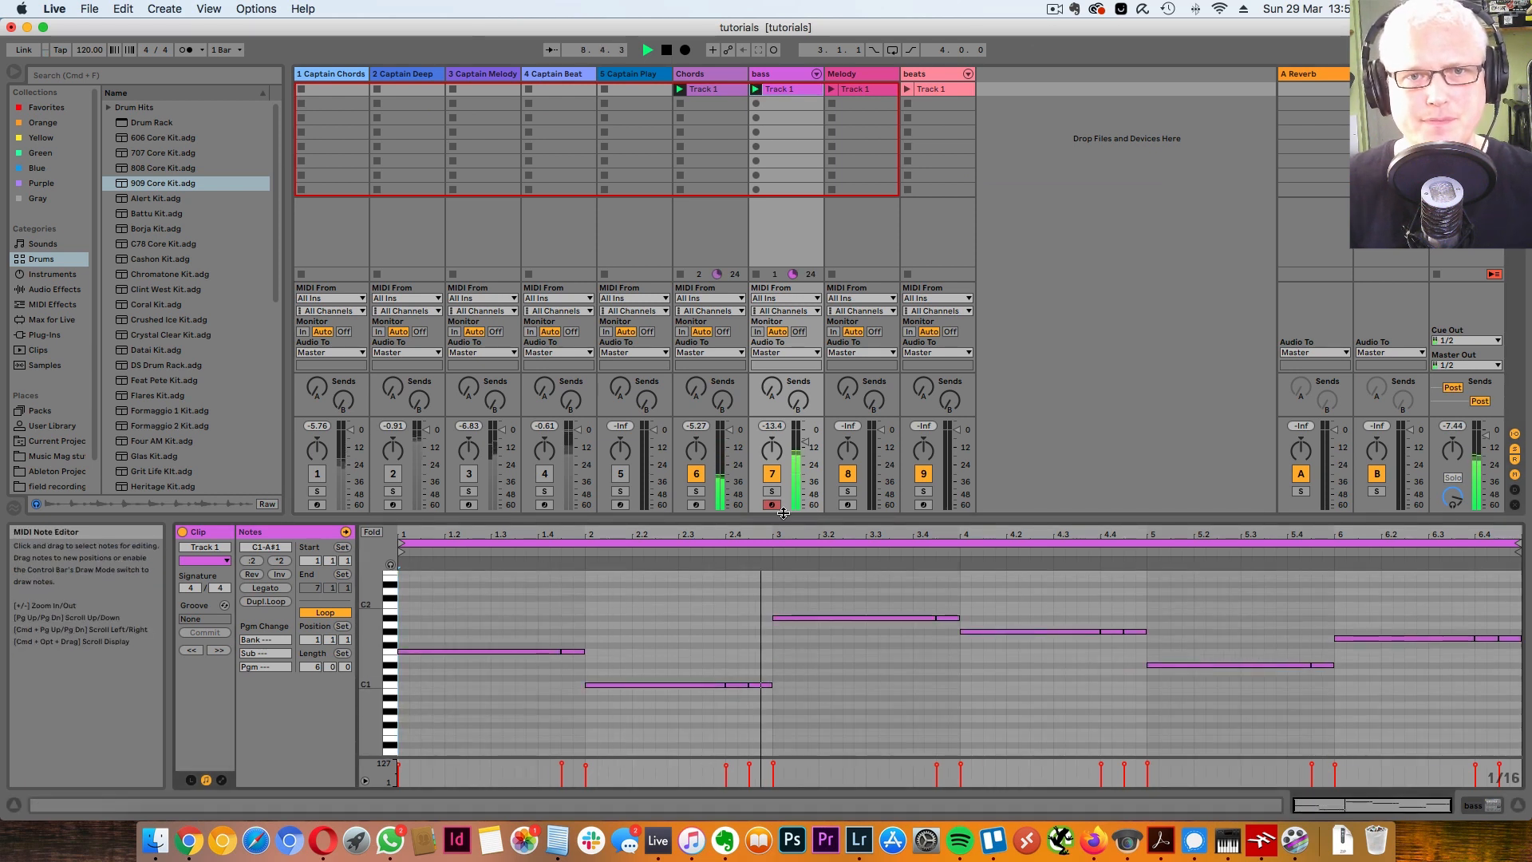
left_click_drag(697, 451, 772, 446)
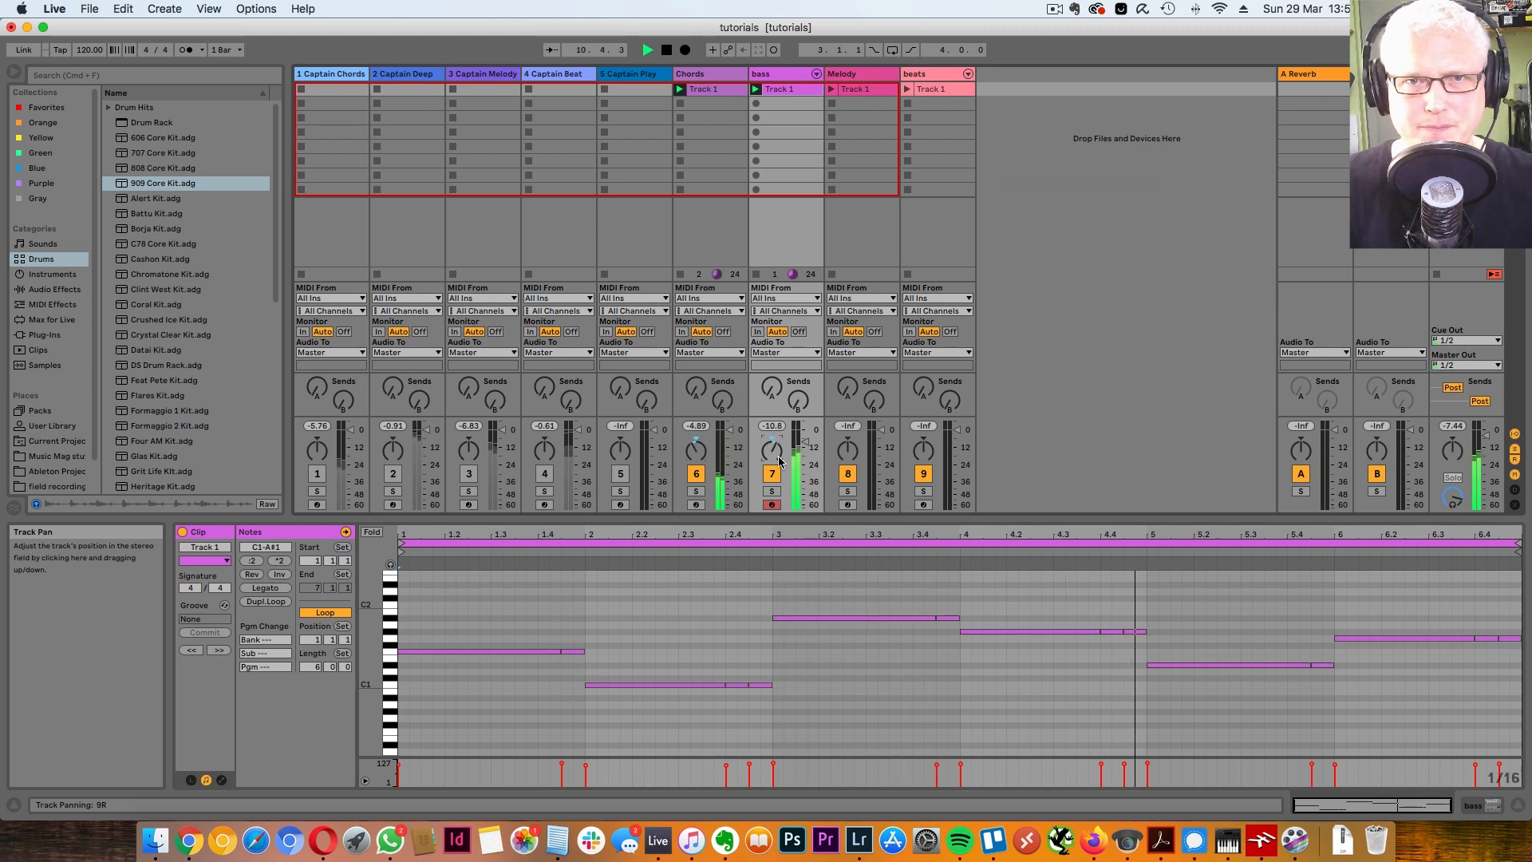
left_click(907, 89)
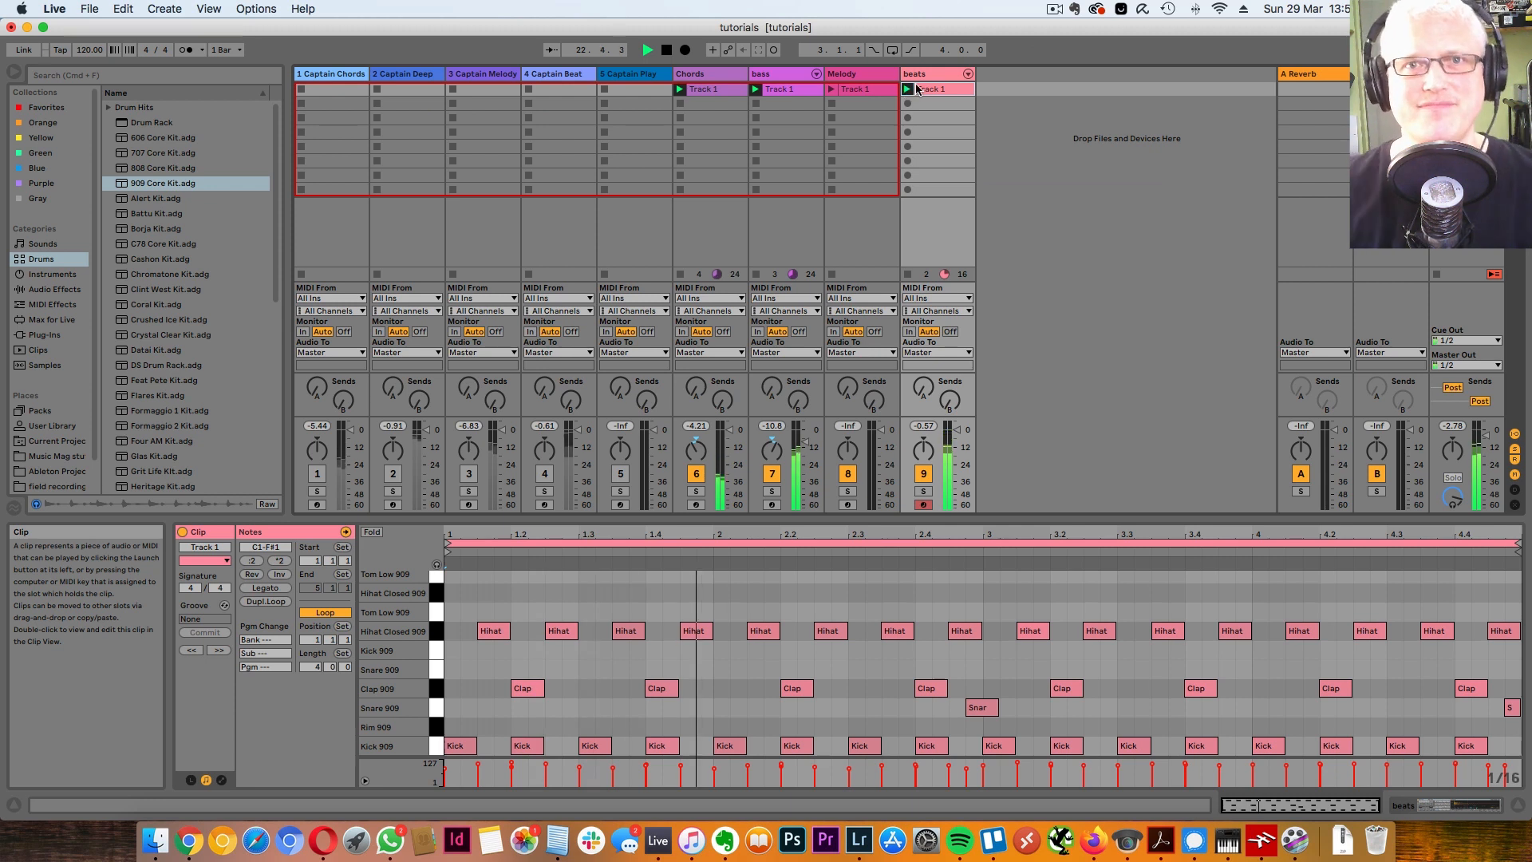
left_click(831, 90)
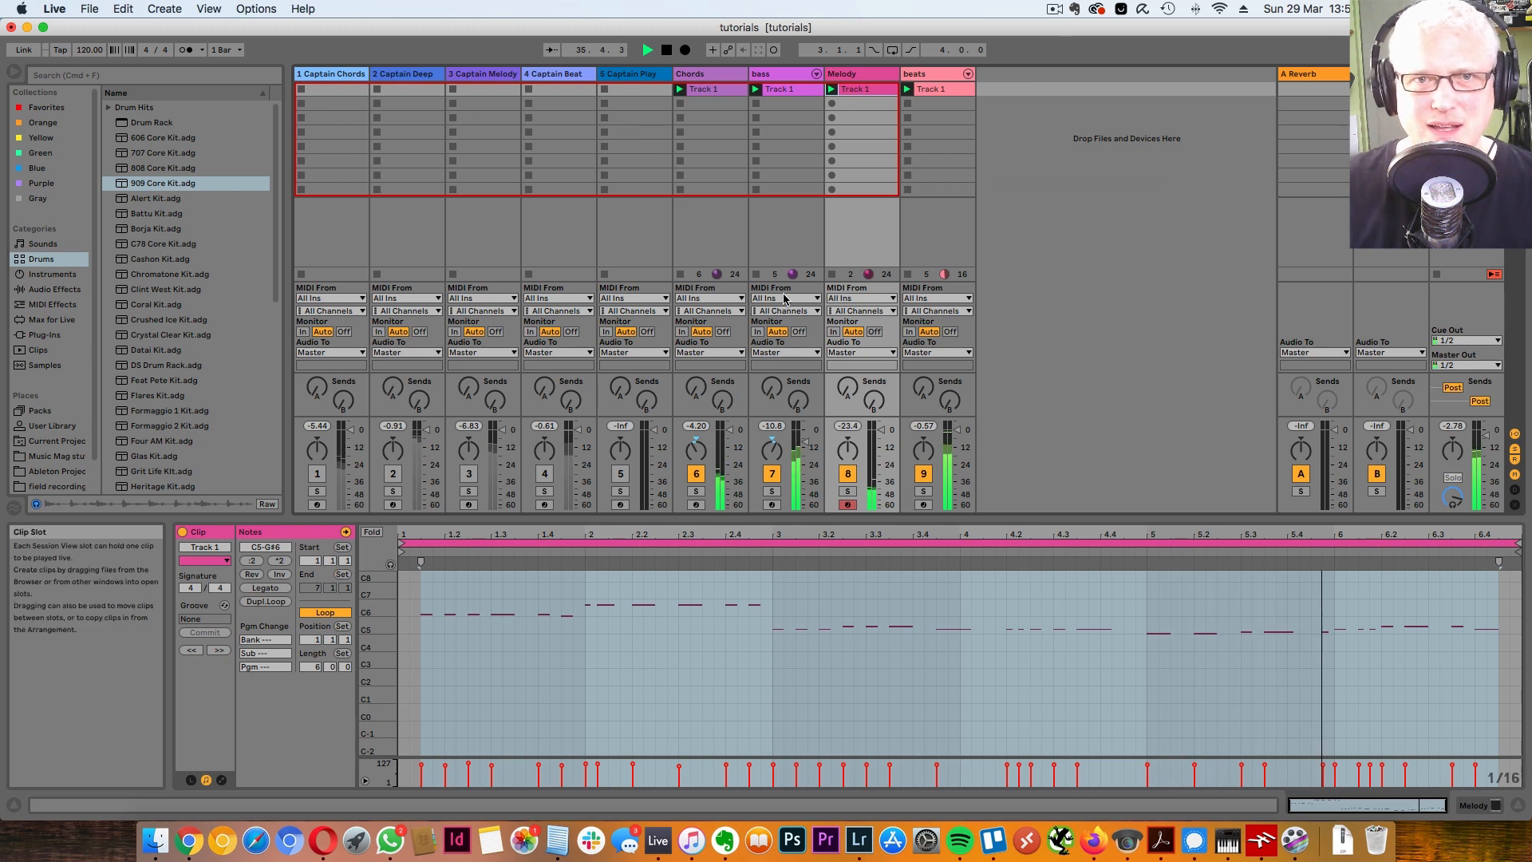
Step: Stop the Chords, bass and beats clips, raise the Melody track's volume to about 3.2 dB and stop playback
left_click(681, 275)
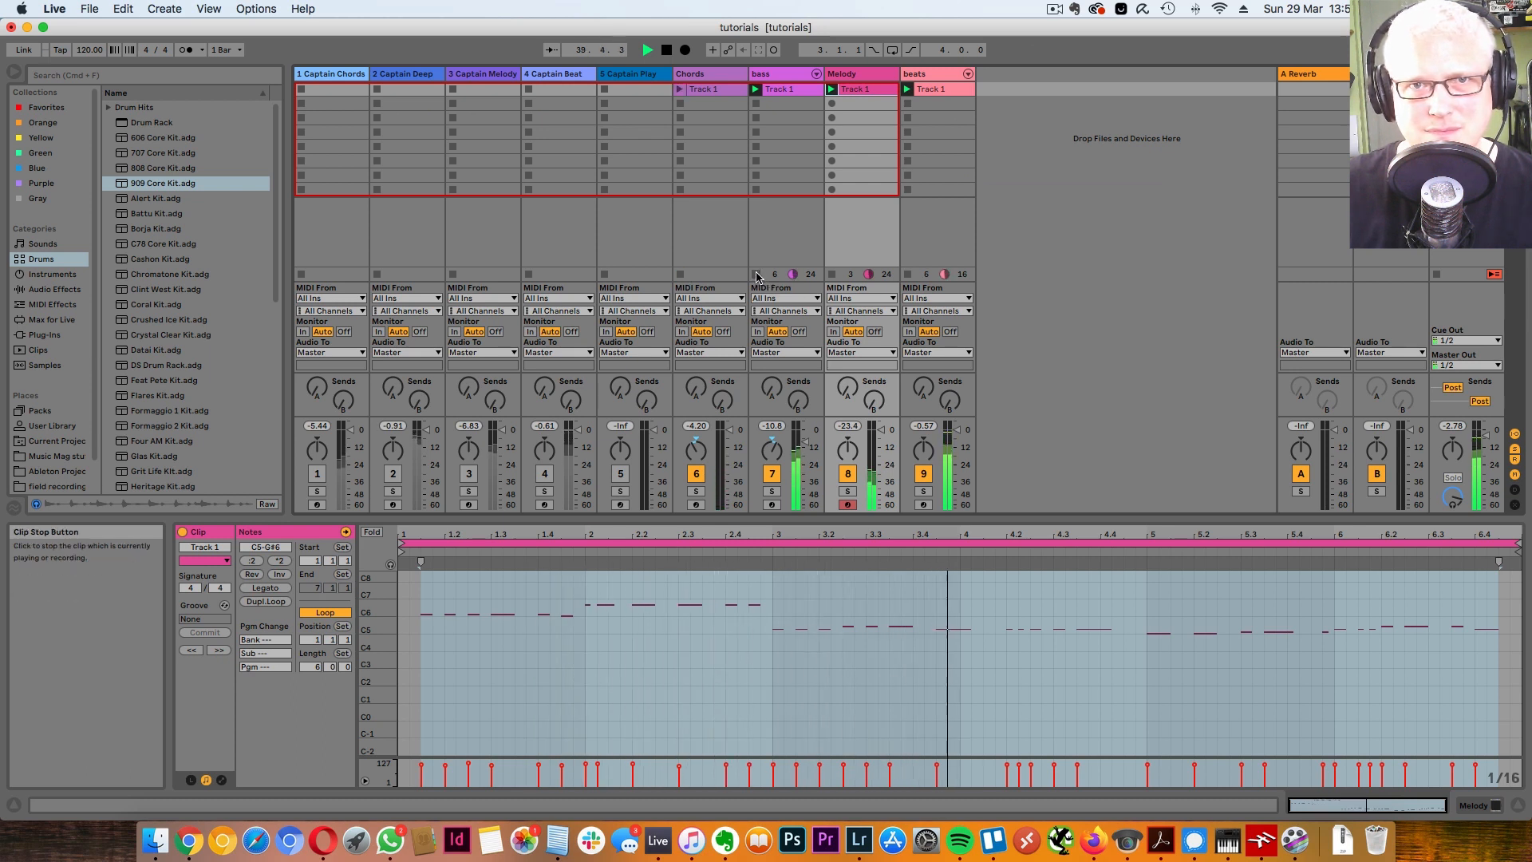
left_click(755, 274)
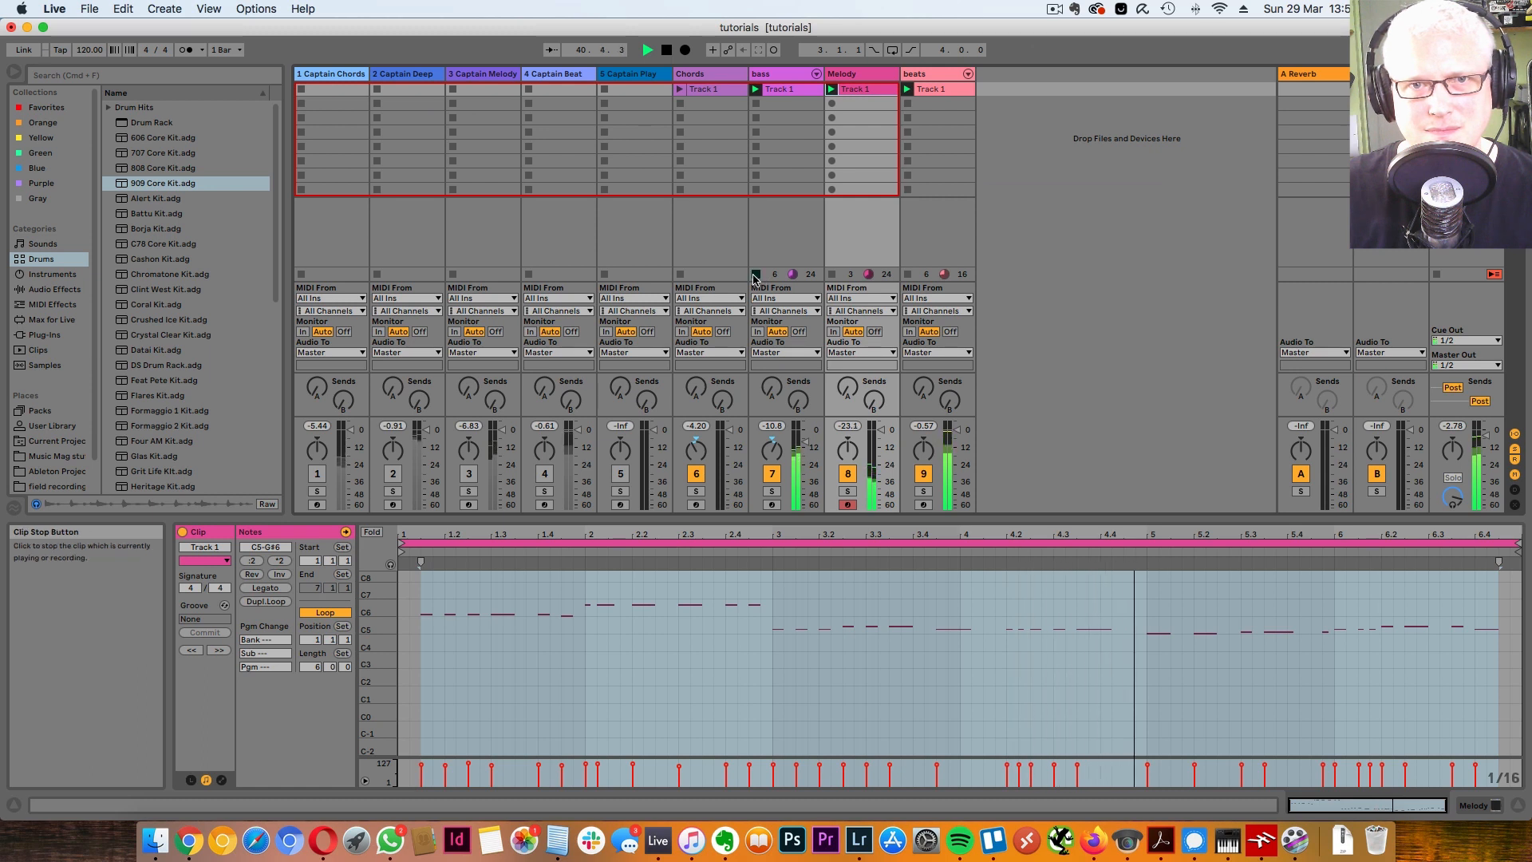
left_click(907, 275)
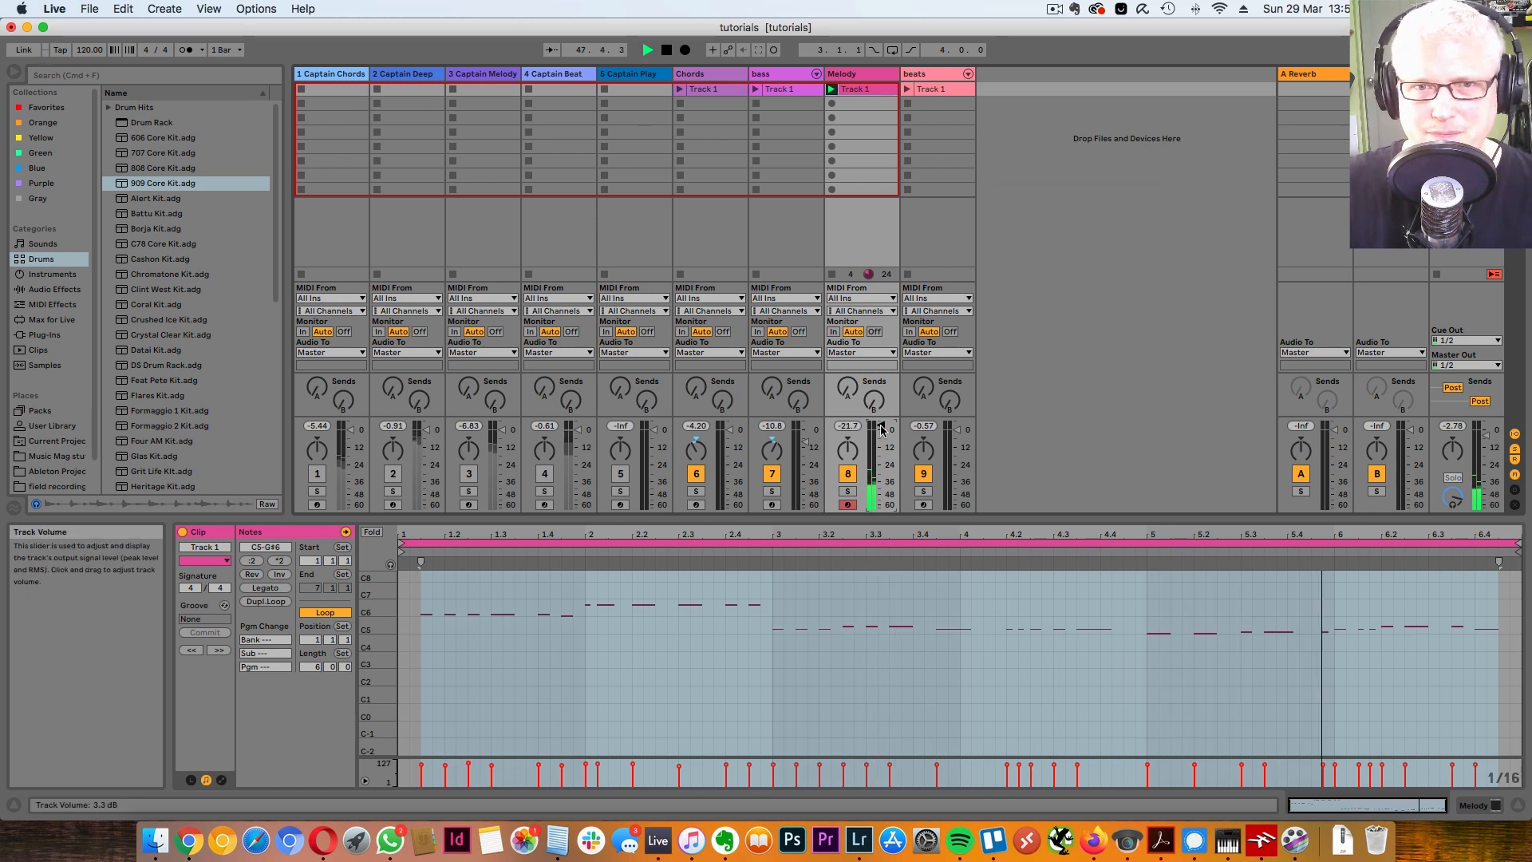
left_click(668, 53)
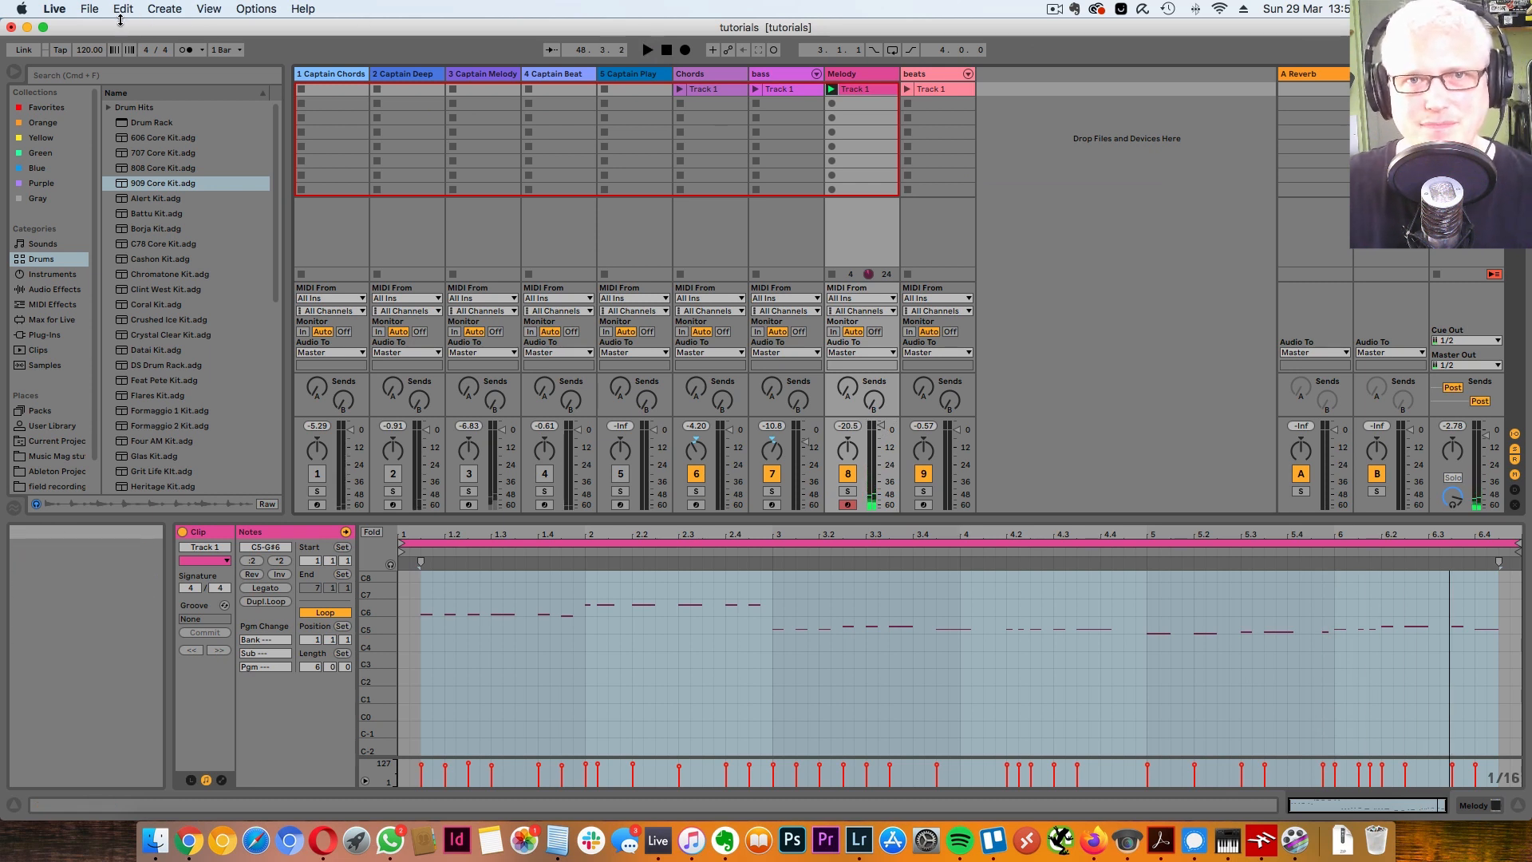
Step: Save the Live Set and stop all clips
left_click(89, 10)
left_click(152, 149)
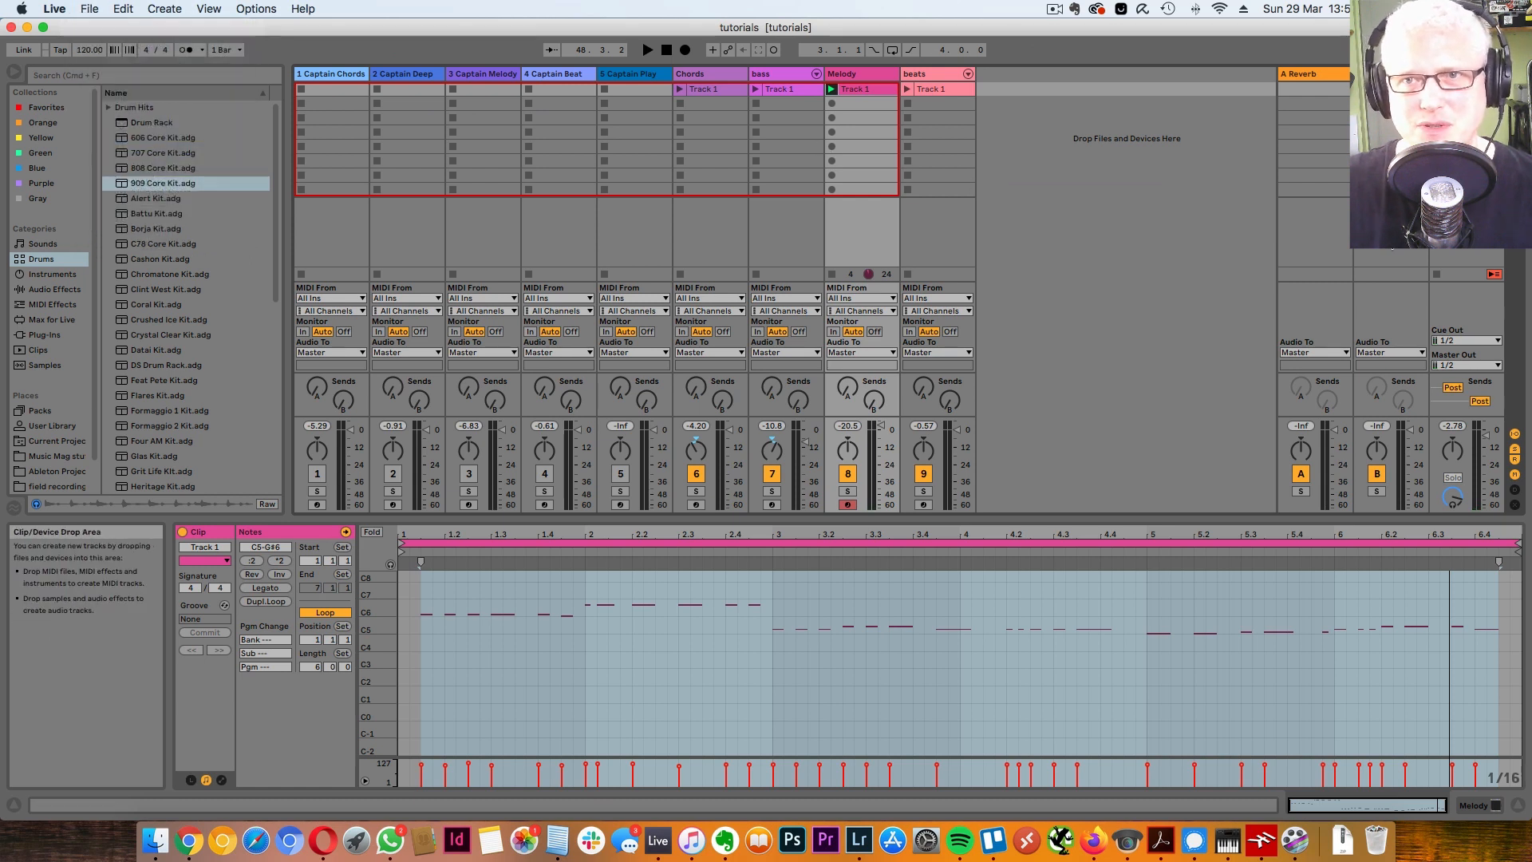
left_click(1437, 273)
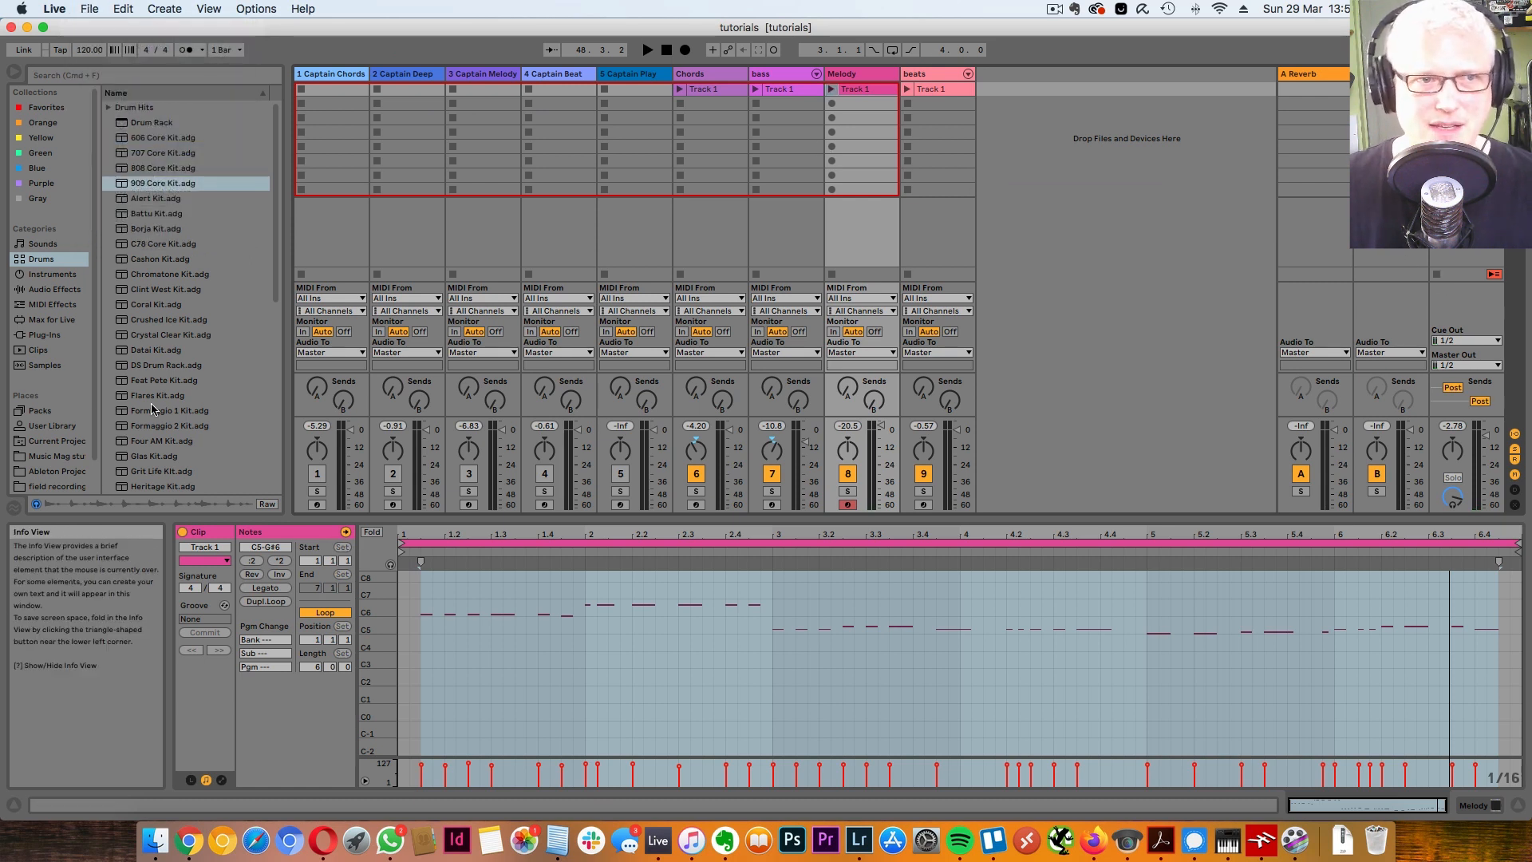
Step: Open the Captain Chords plug-in window from its track, review the verse chord progression and close the window
left_click(329, 90)
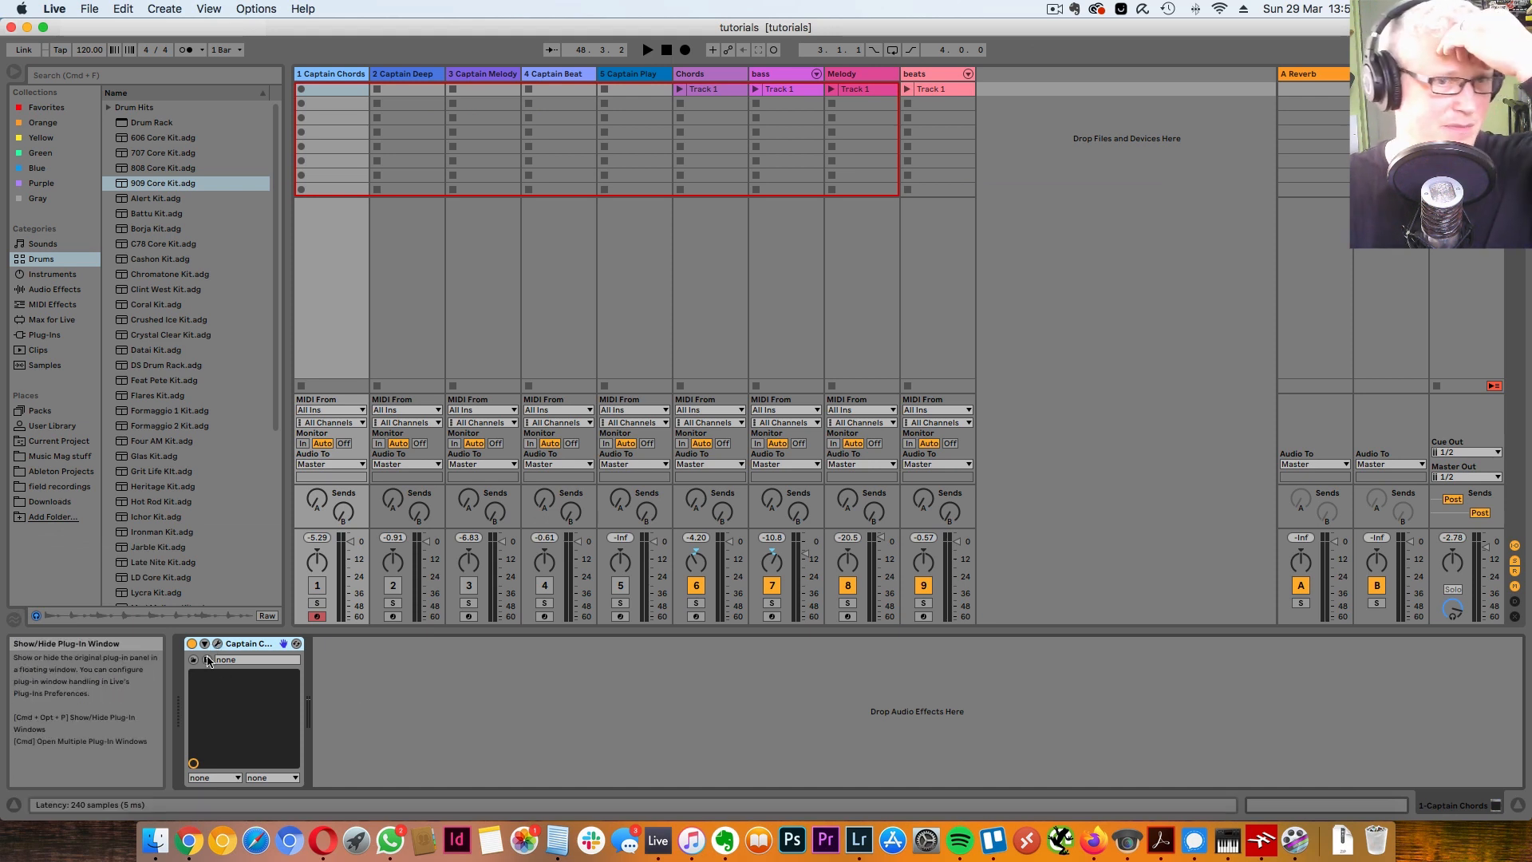
left_click(216, 643)
left_click_drag(661, 102, 930, 90)
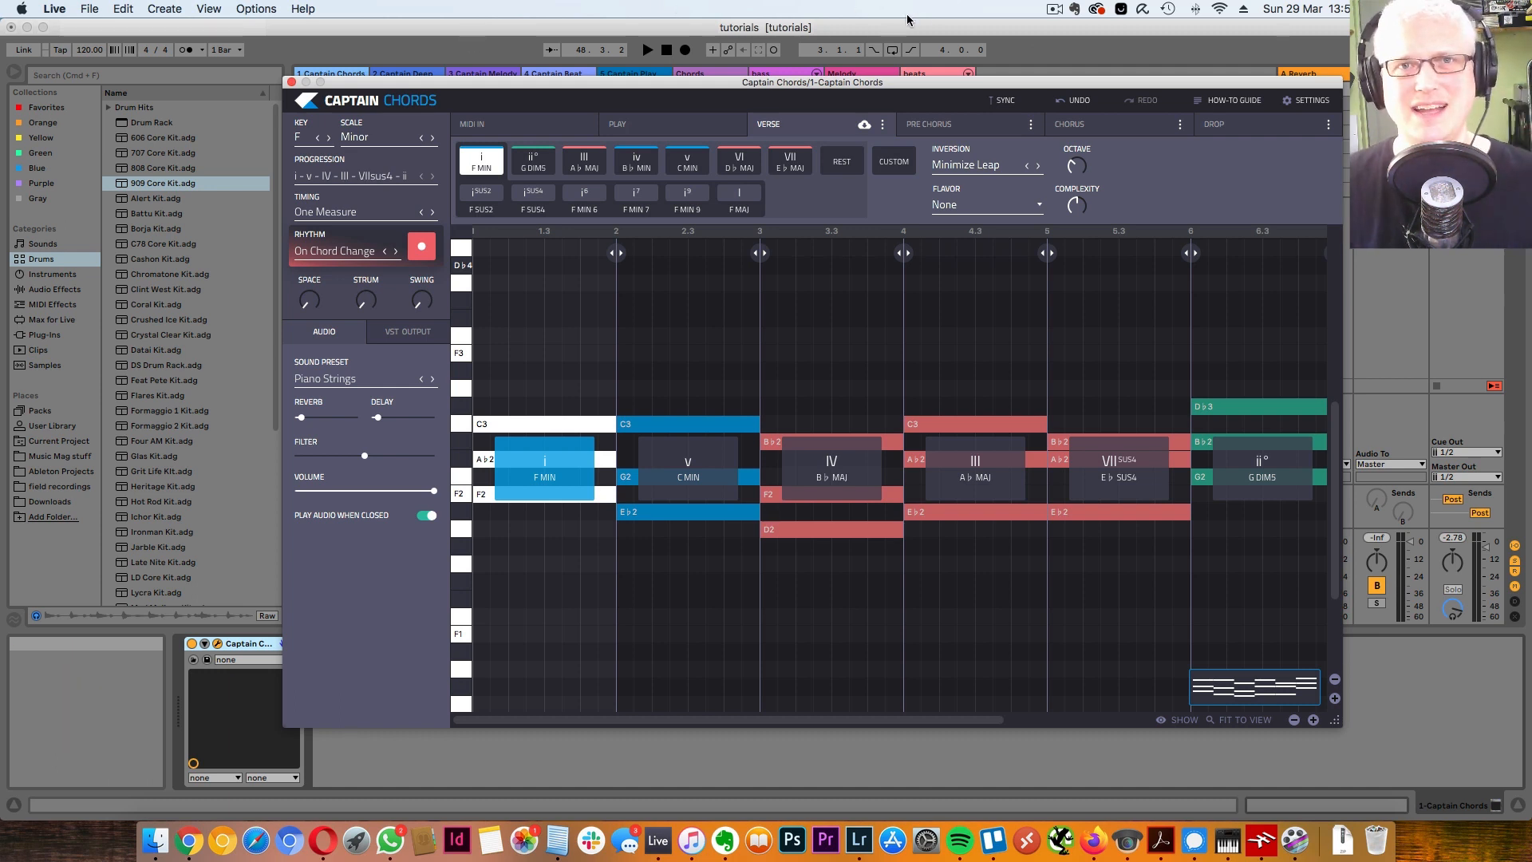
left_click(941, 30)
left_click(291, 83)
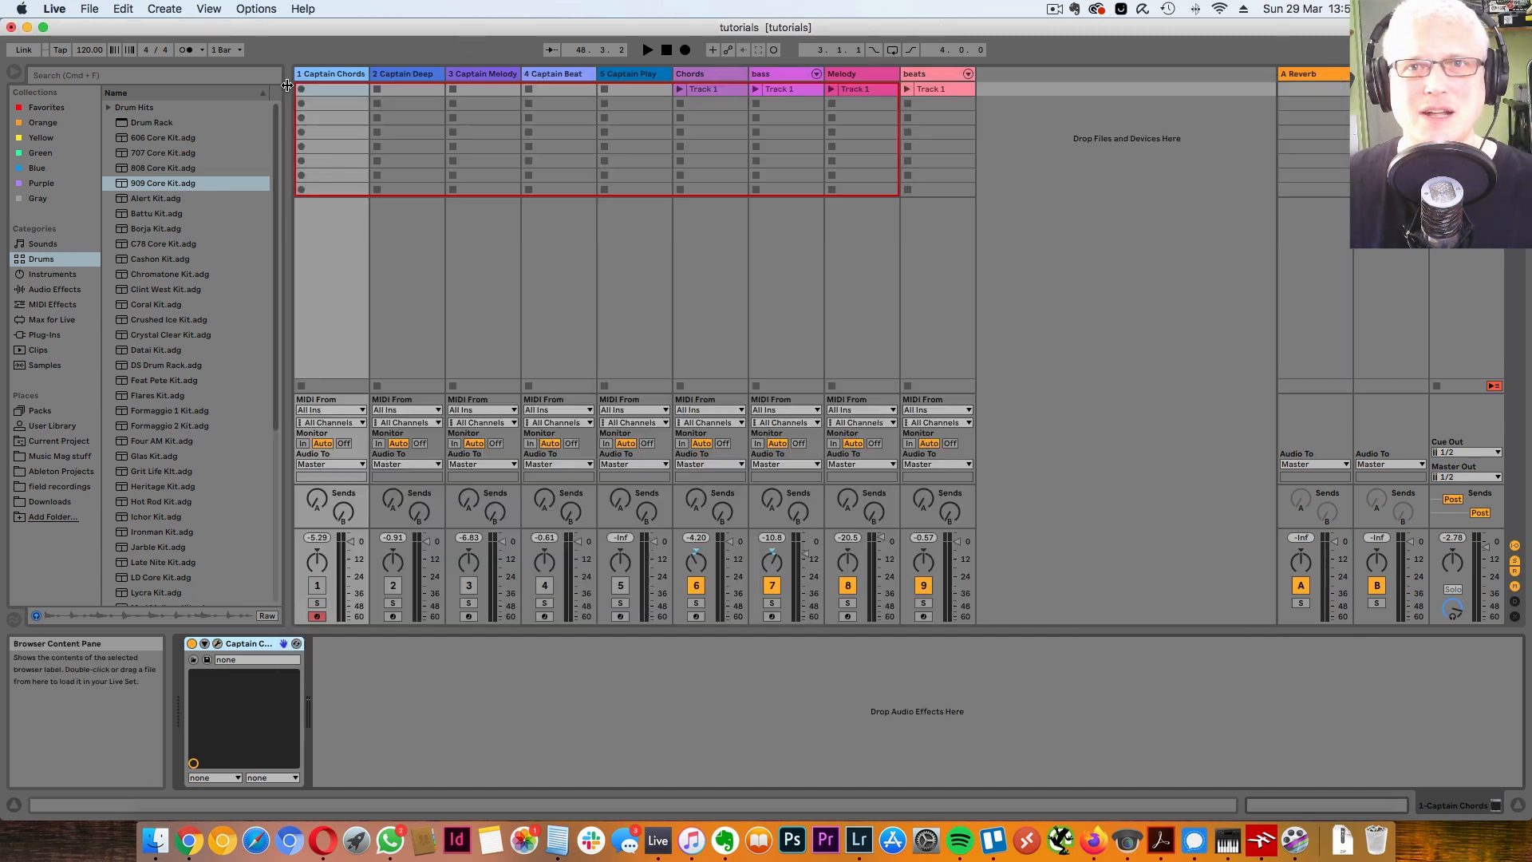
Step: Play the Chords, bass, Melody and beats clips together briefly and stop playback
left_click(647, 49)
left_click(667, 50)
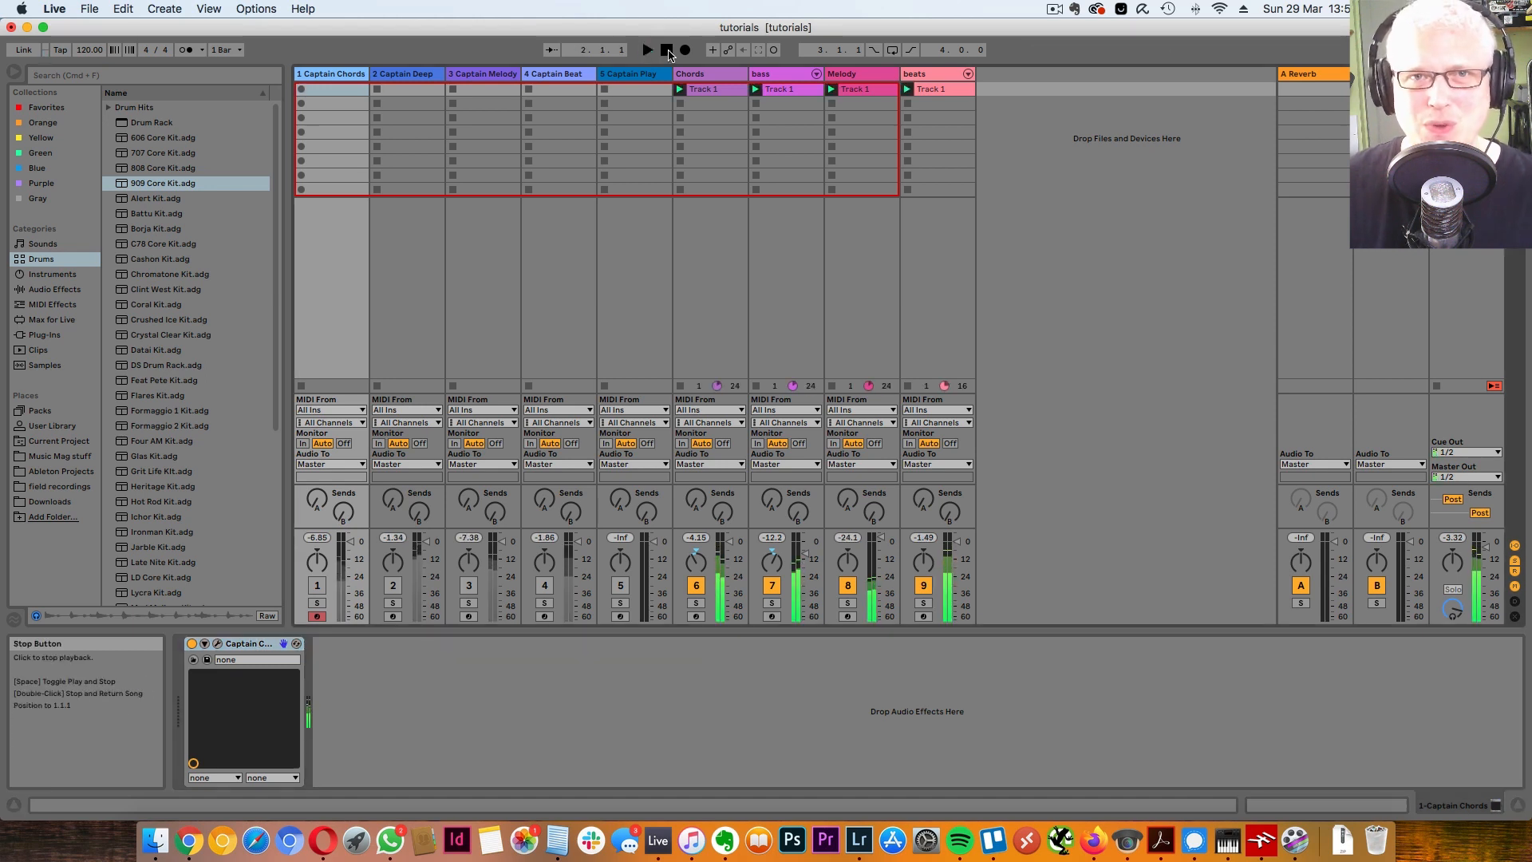